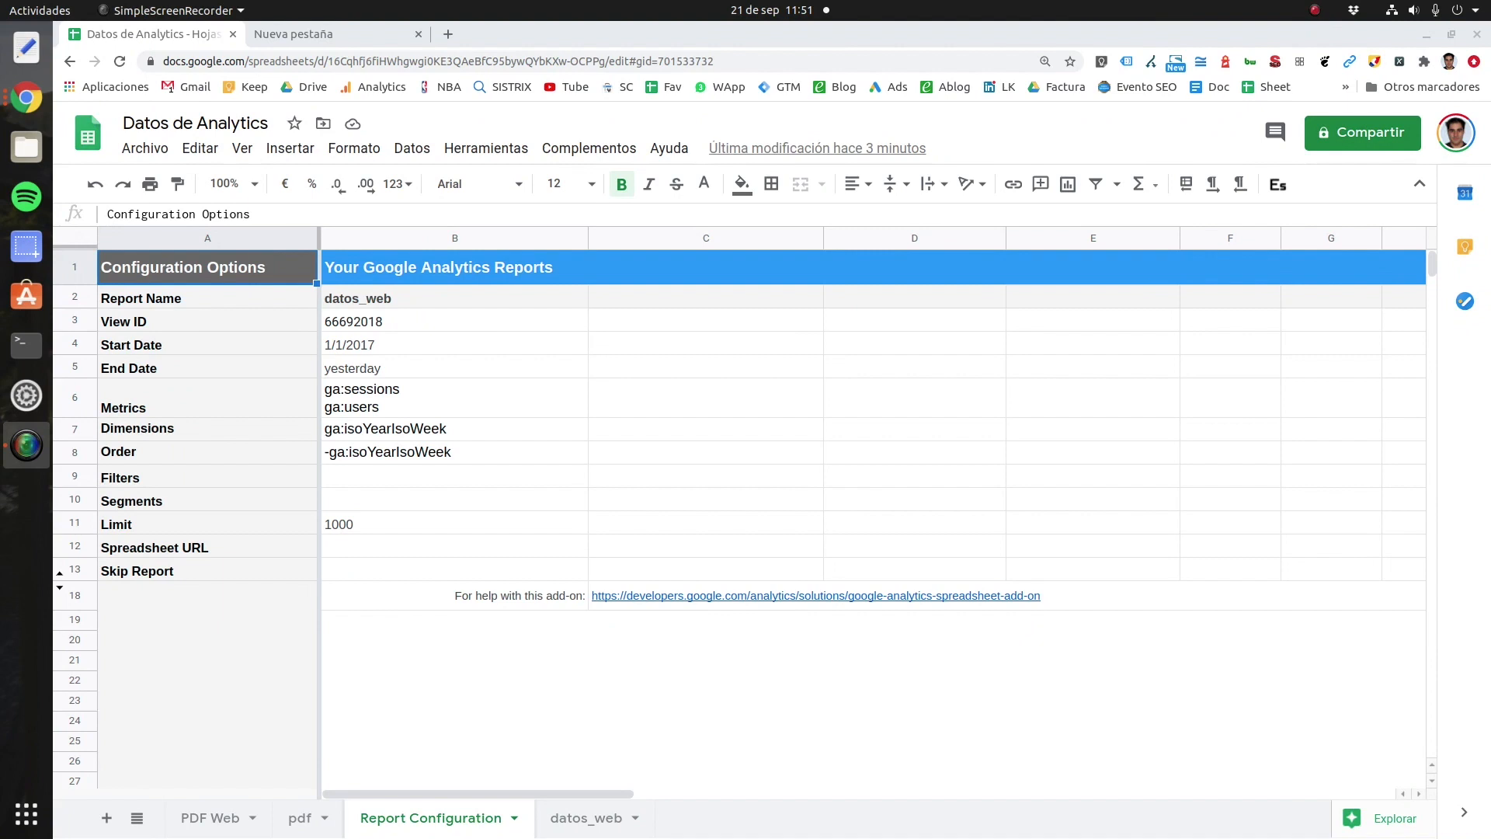
Step: Search the add-on marketplace for Google Analytics and close the marketplace after checking the results
left_click(584, 150)
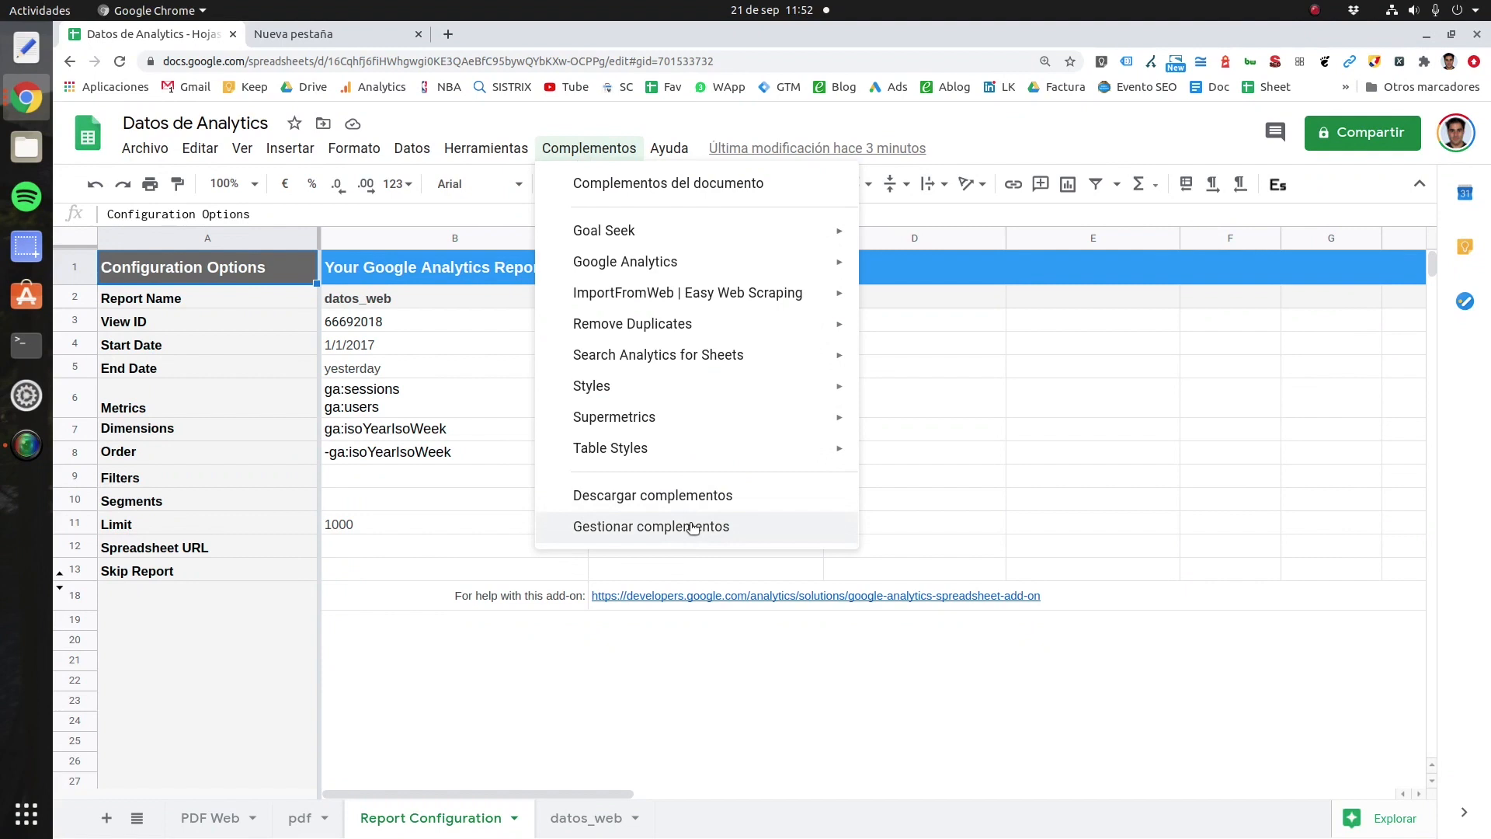
left_click(708, 497)
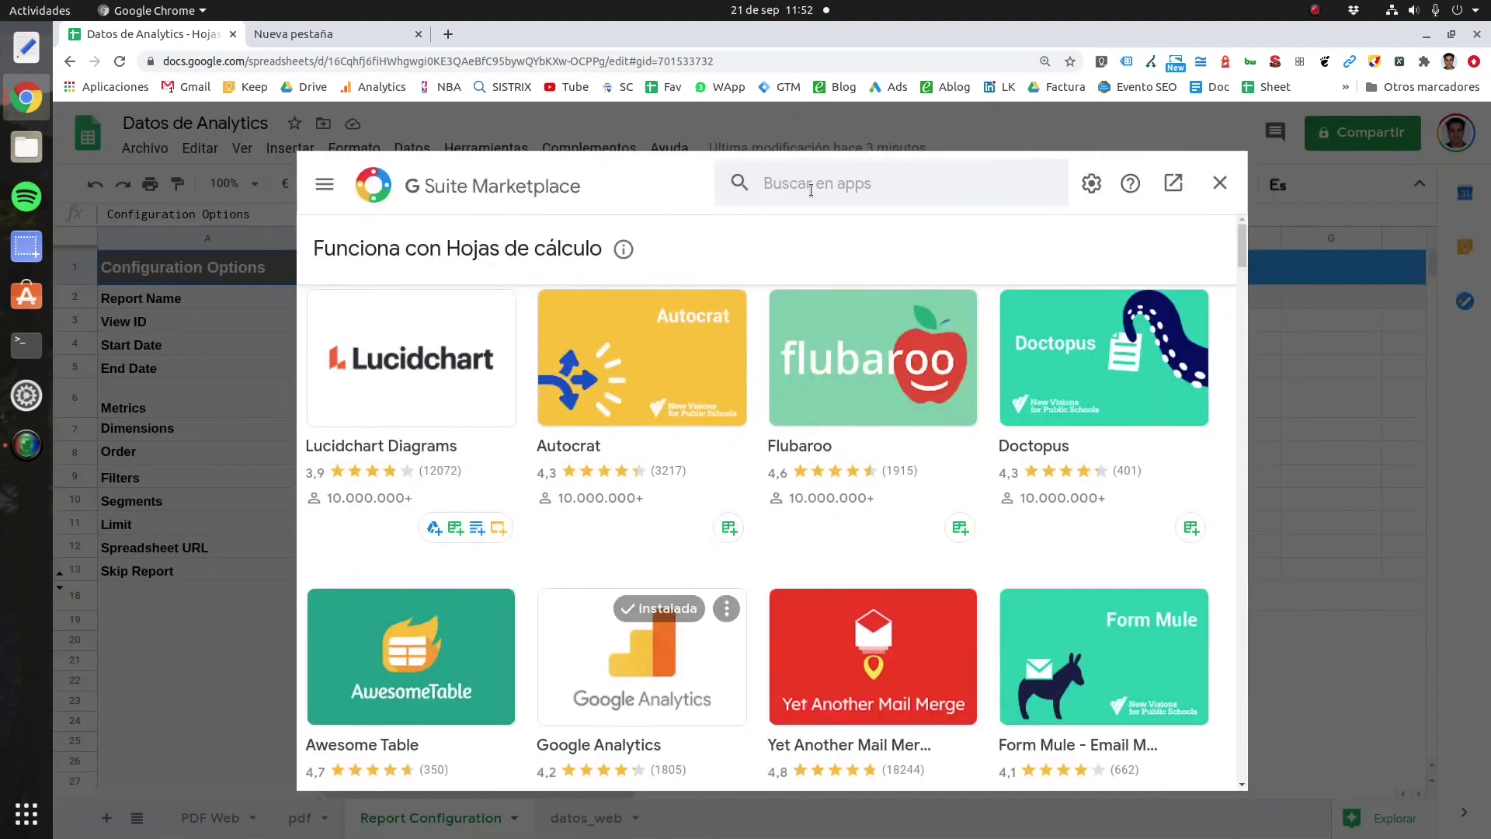
left_click(811, 190)
type("google ana")
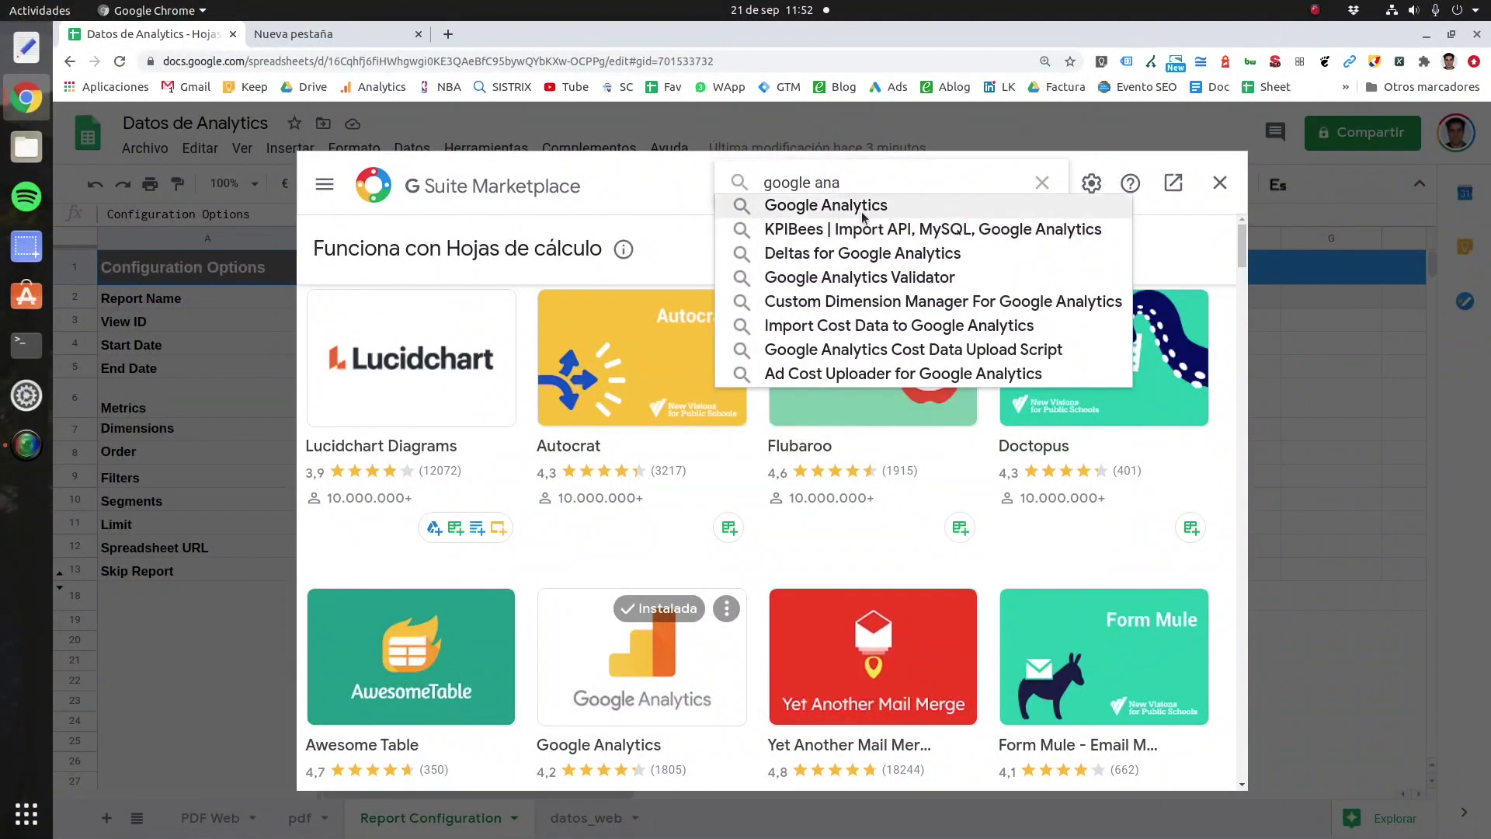
left_click(864, 210)
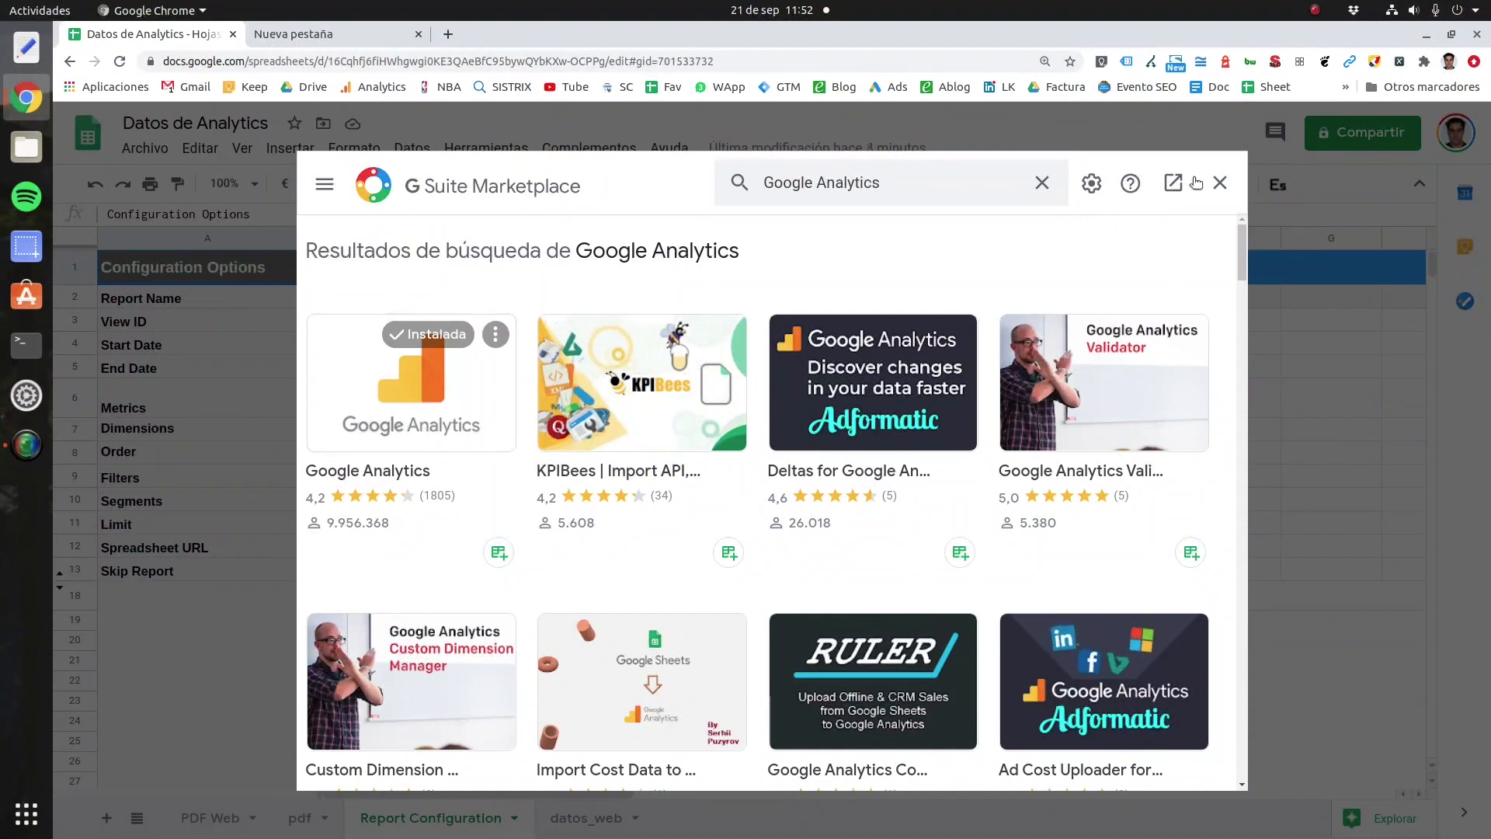
left_click(1220, 183)
left_click(589, 148)
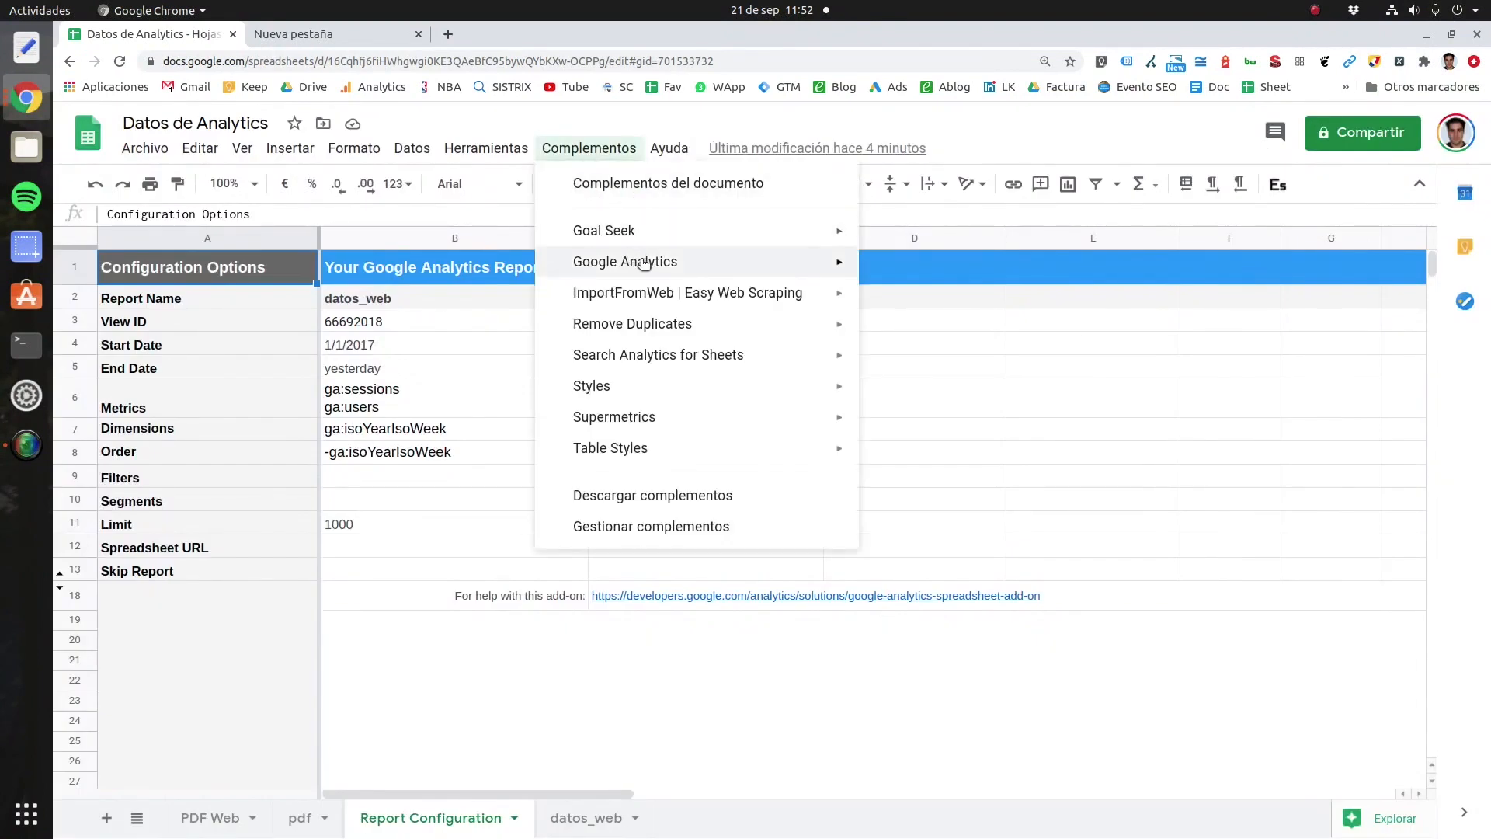
mouse_move(630, 270)
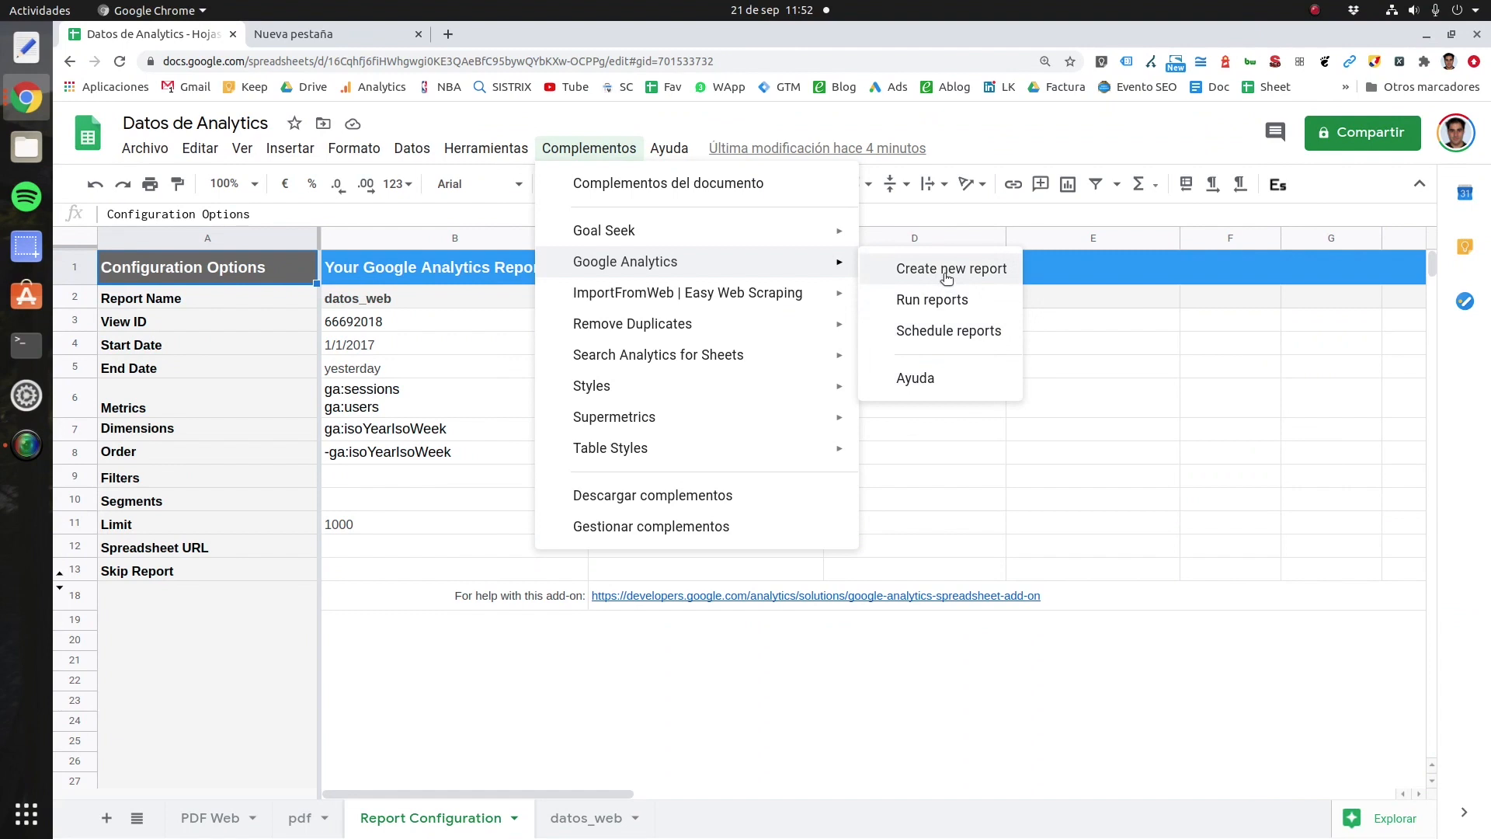
left_click(1036, 413)
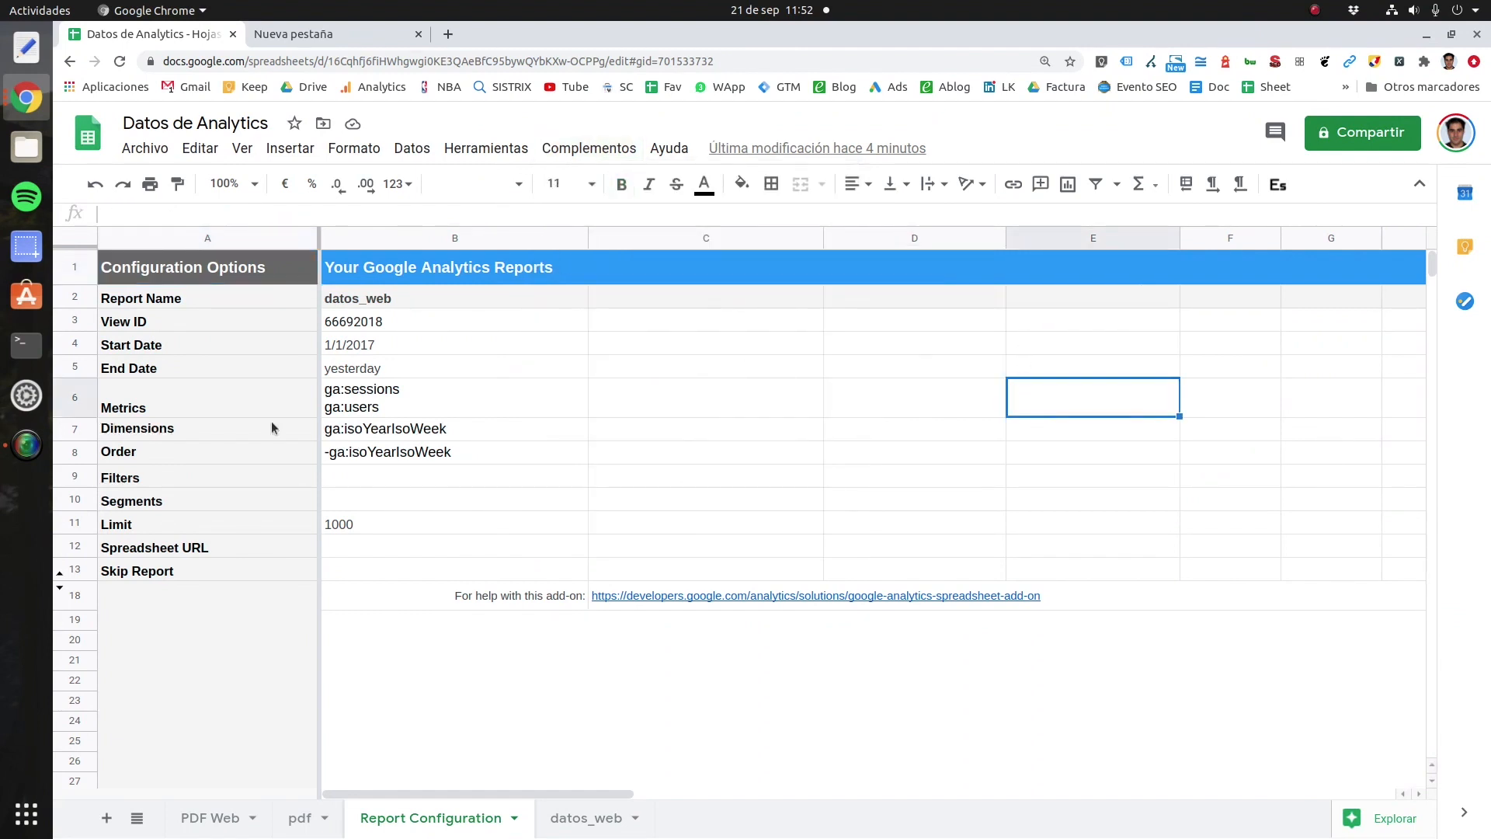
Step: Examine the Google Analytics report configuration, including the report name, view ID, date range, metrics and row limit
left_click_drag(429, 319, 419, 492)
left_click_drag(473, 298, 447, 535)
left_click(724, 367)
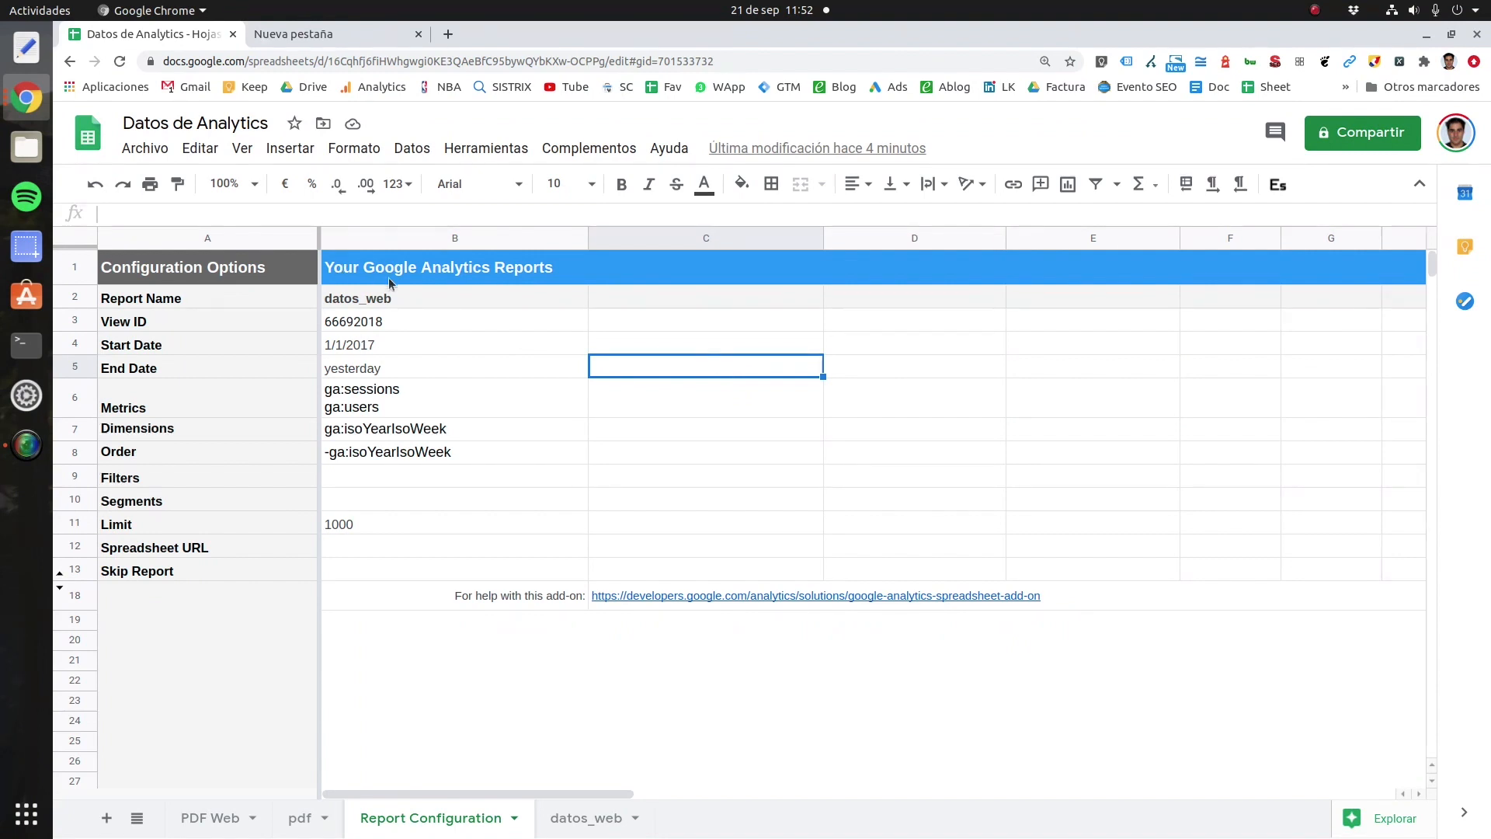
left_click(410, 303)
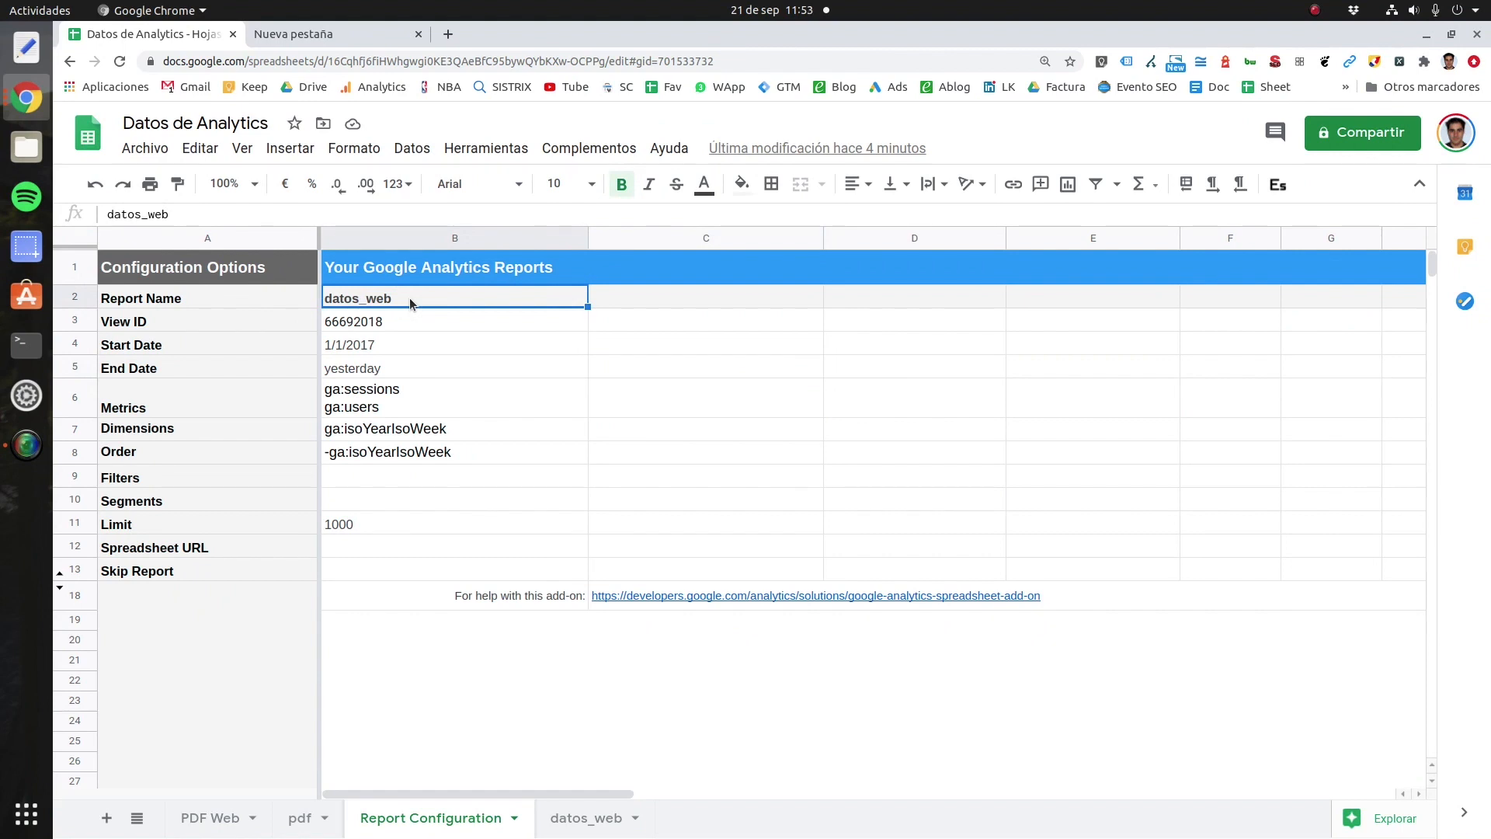
left_click(377, 327)
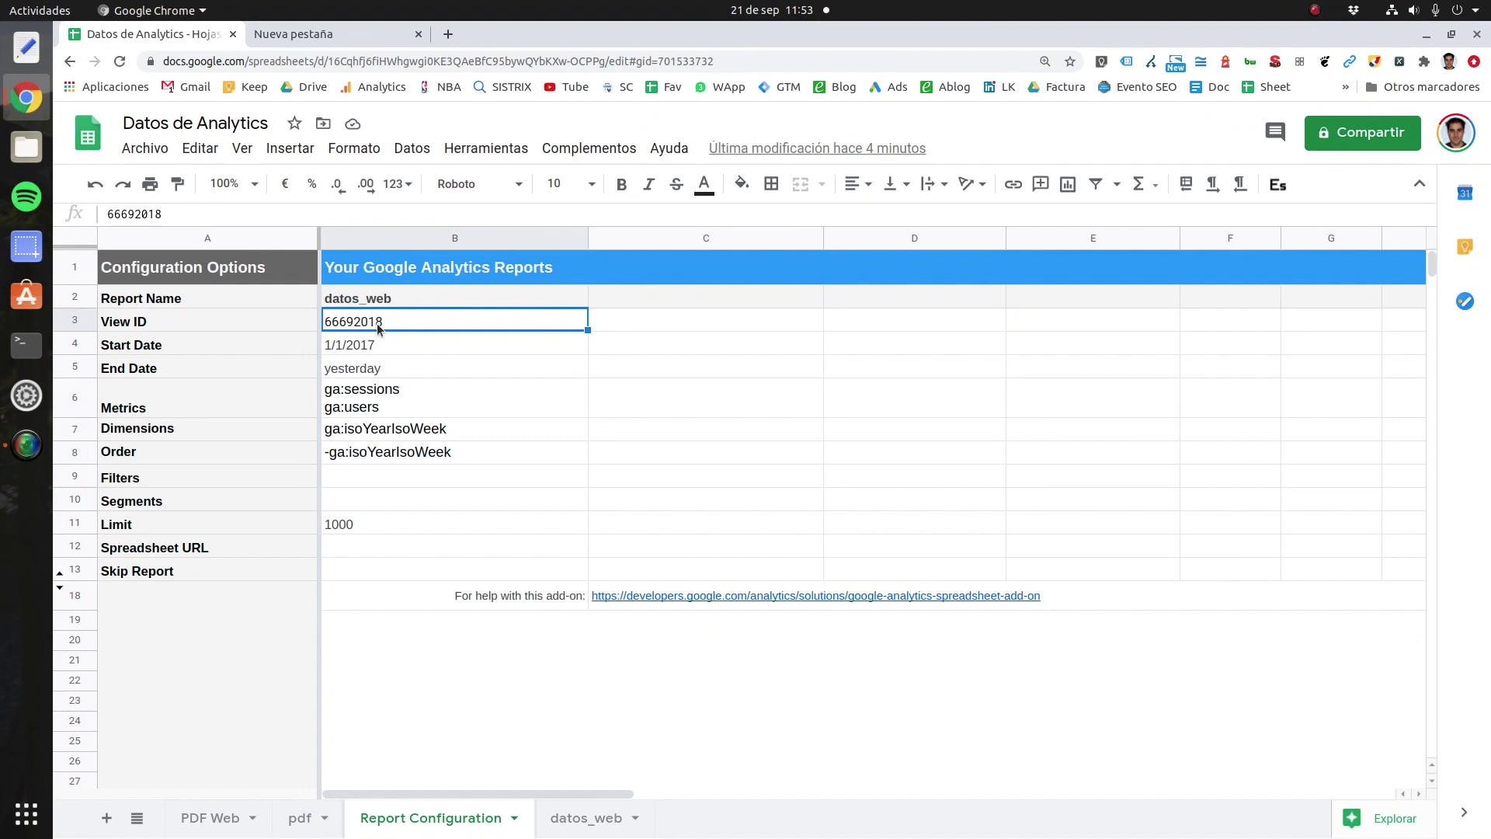
left_click(417, 349)
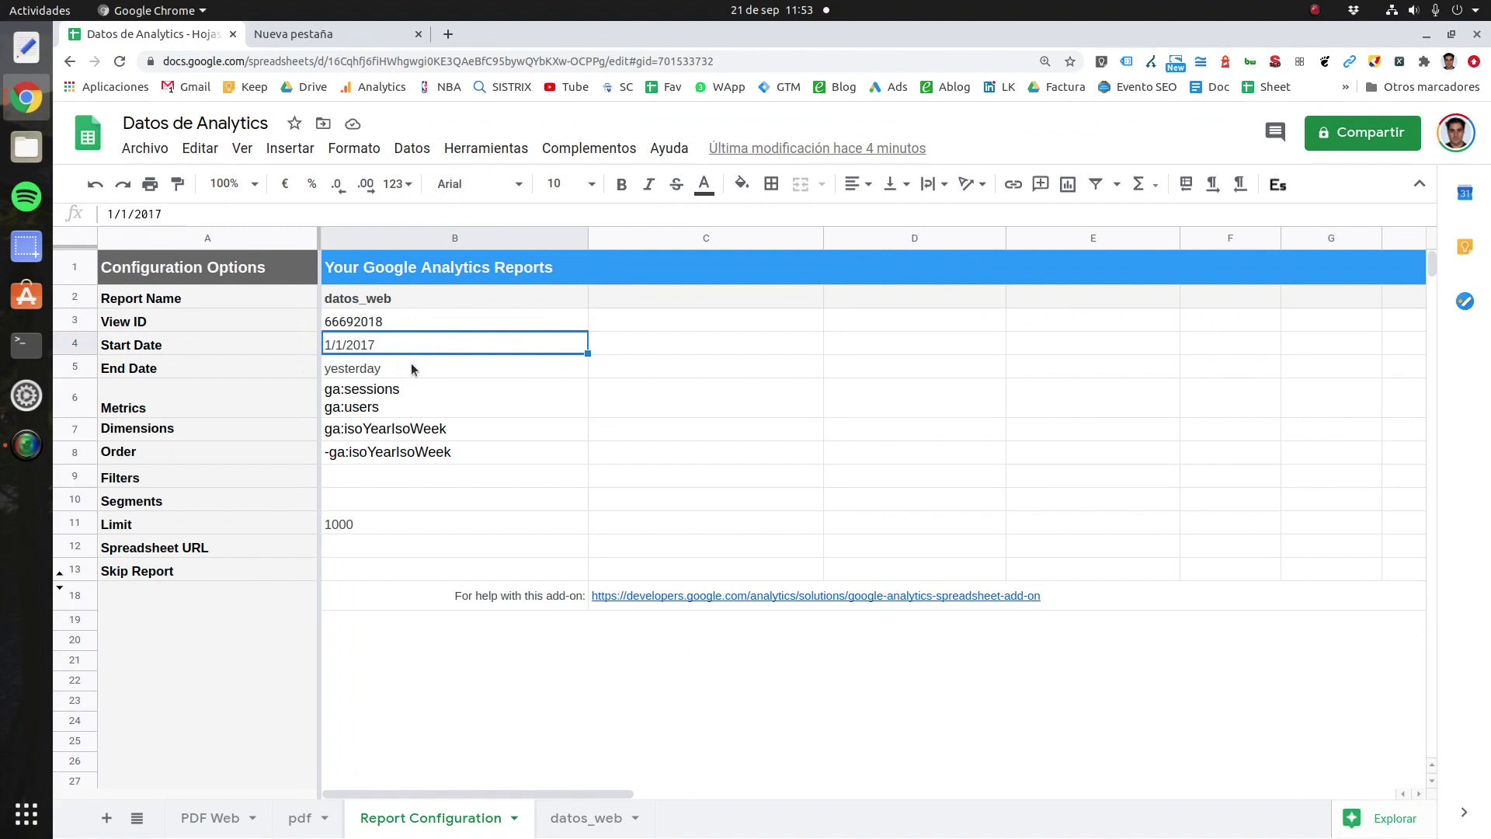
left_click(412, 368)
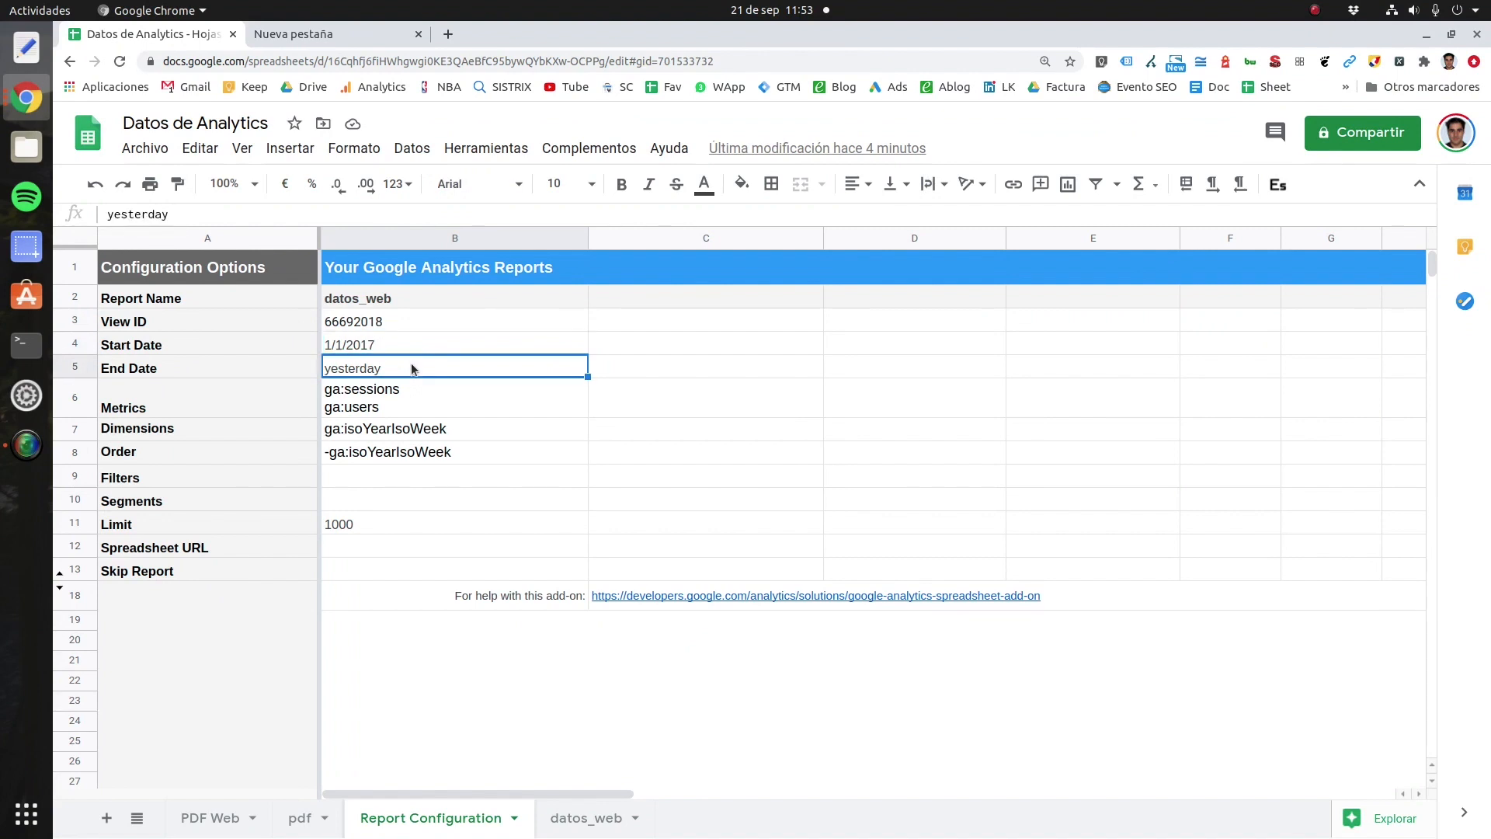
left_click(410, 342)
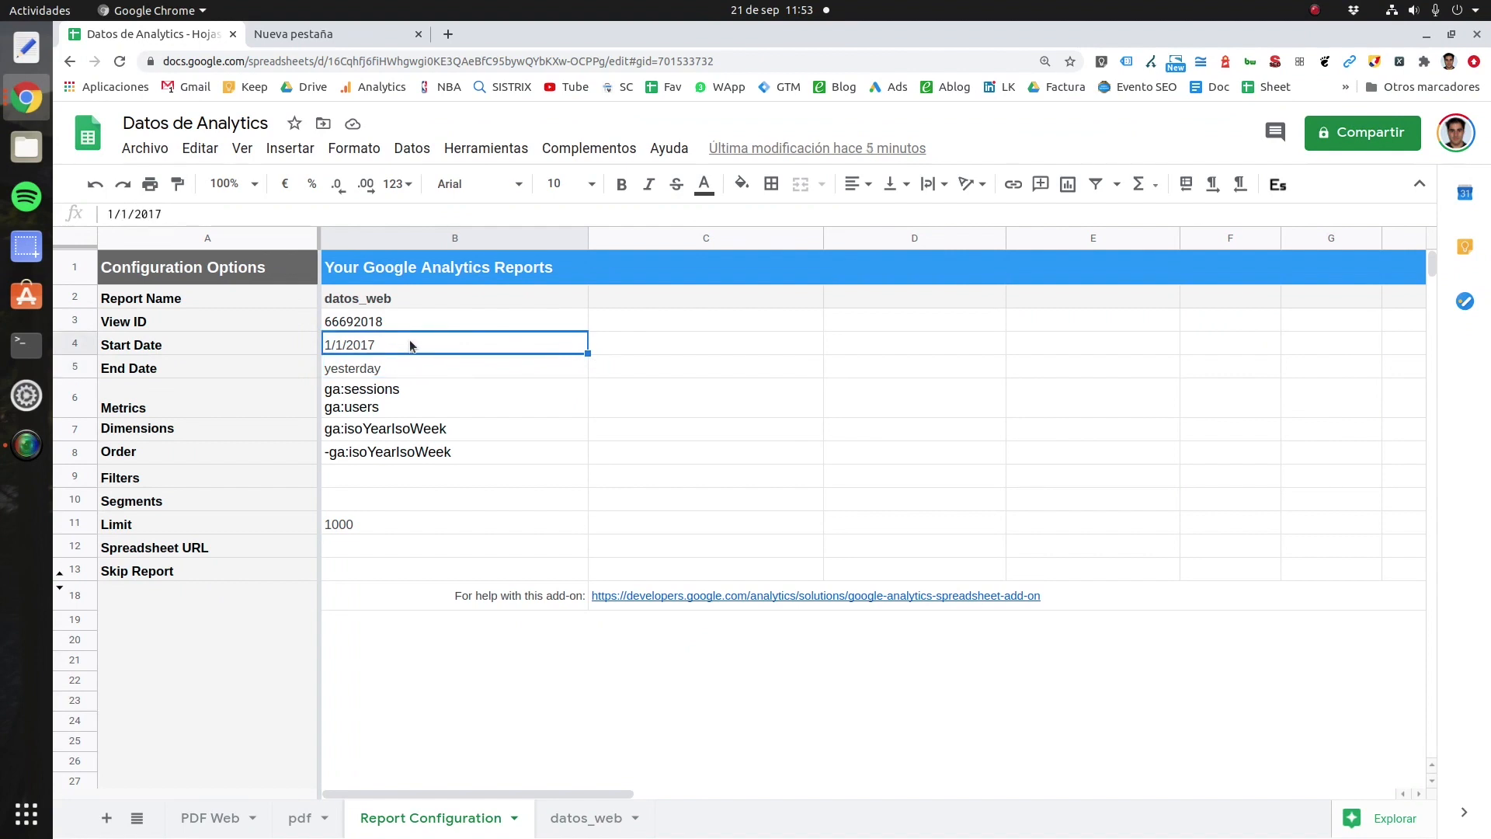
left_click(390, 405)
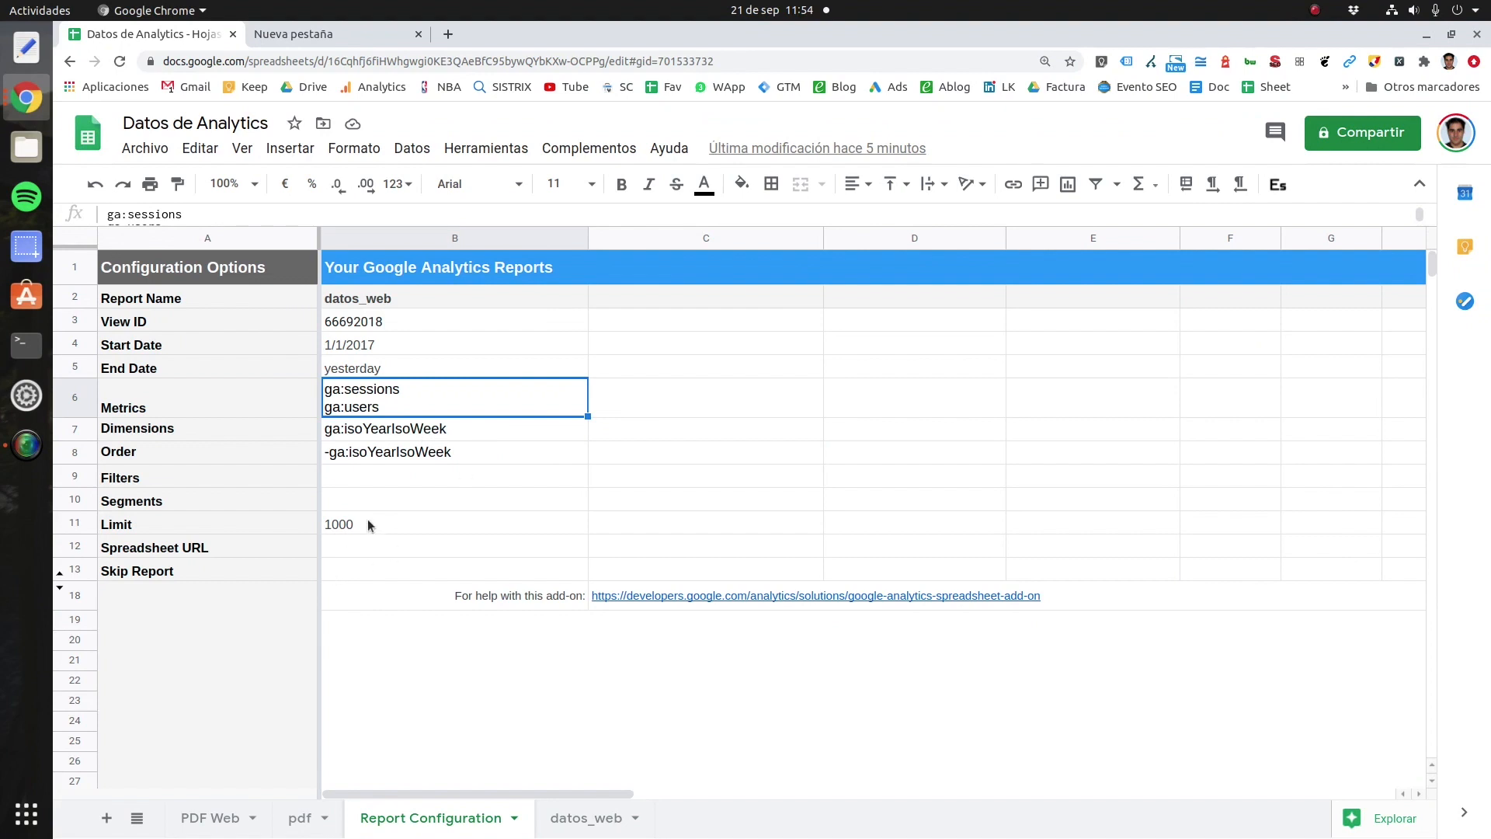
left_click(348, 526)
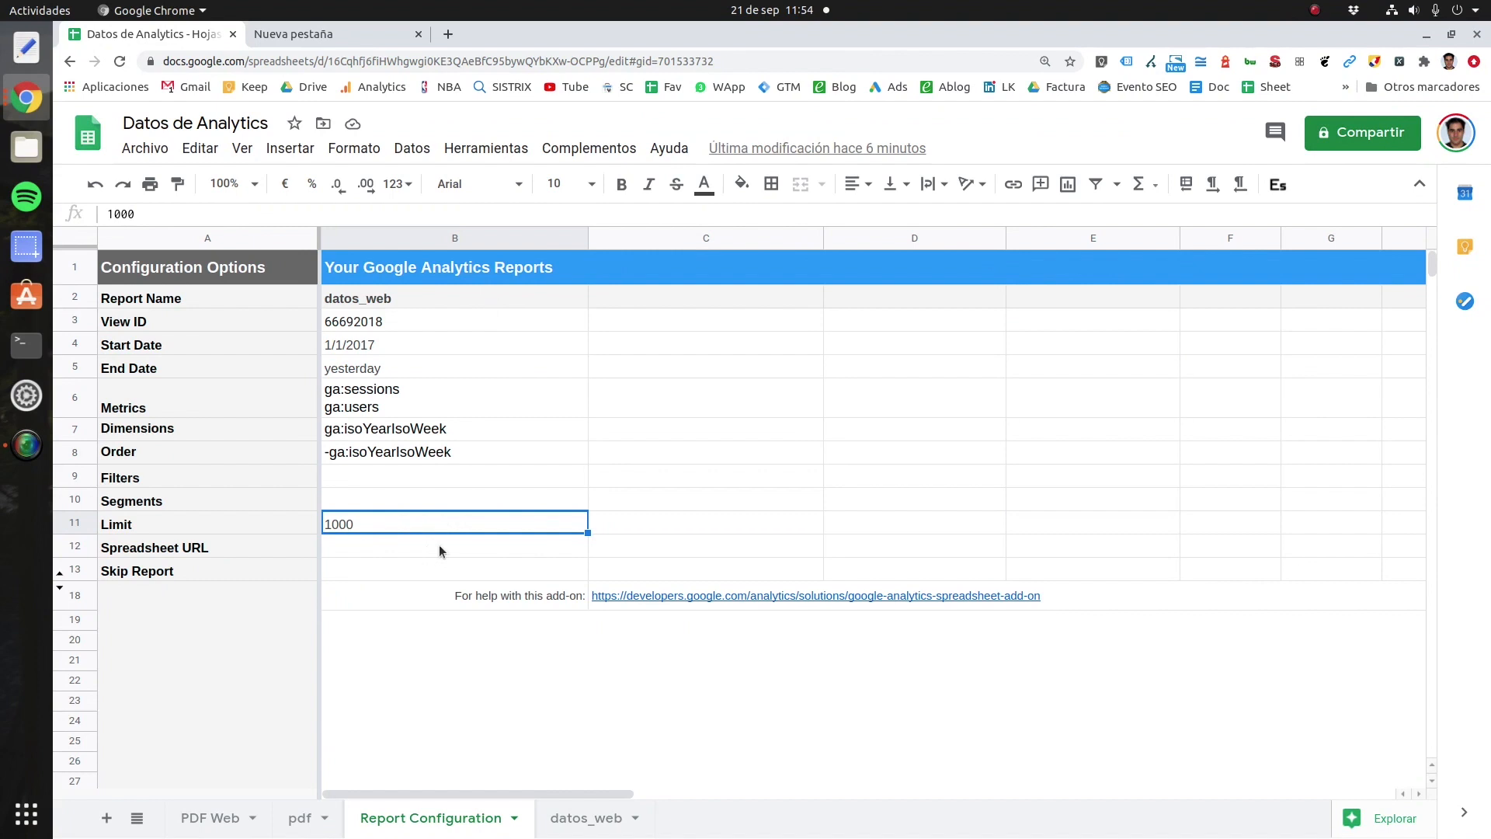
Step: Run the configured reports with the Google Analytics add-on and dismiss the report status
left_click(569, 153)
mouse_move(651, 238)
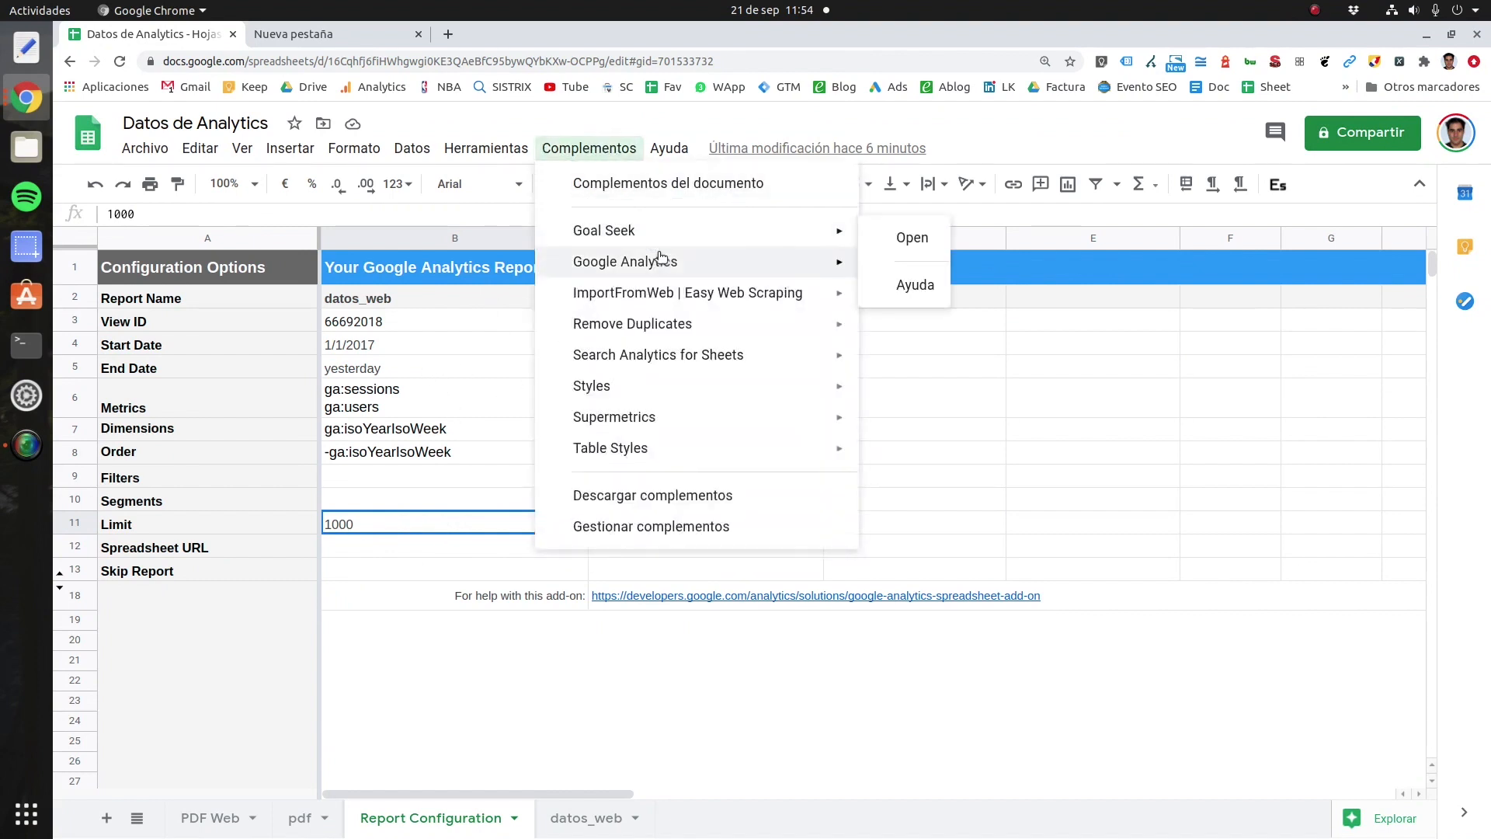
mouse_move(776, 258)
left_click(910, 301)
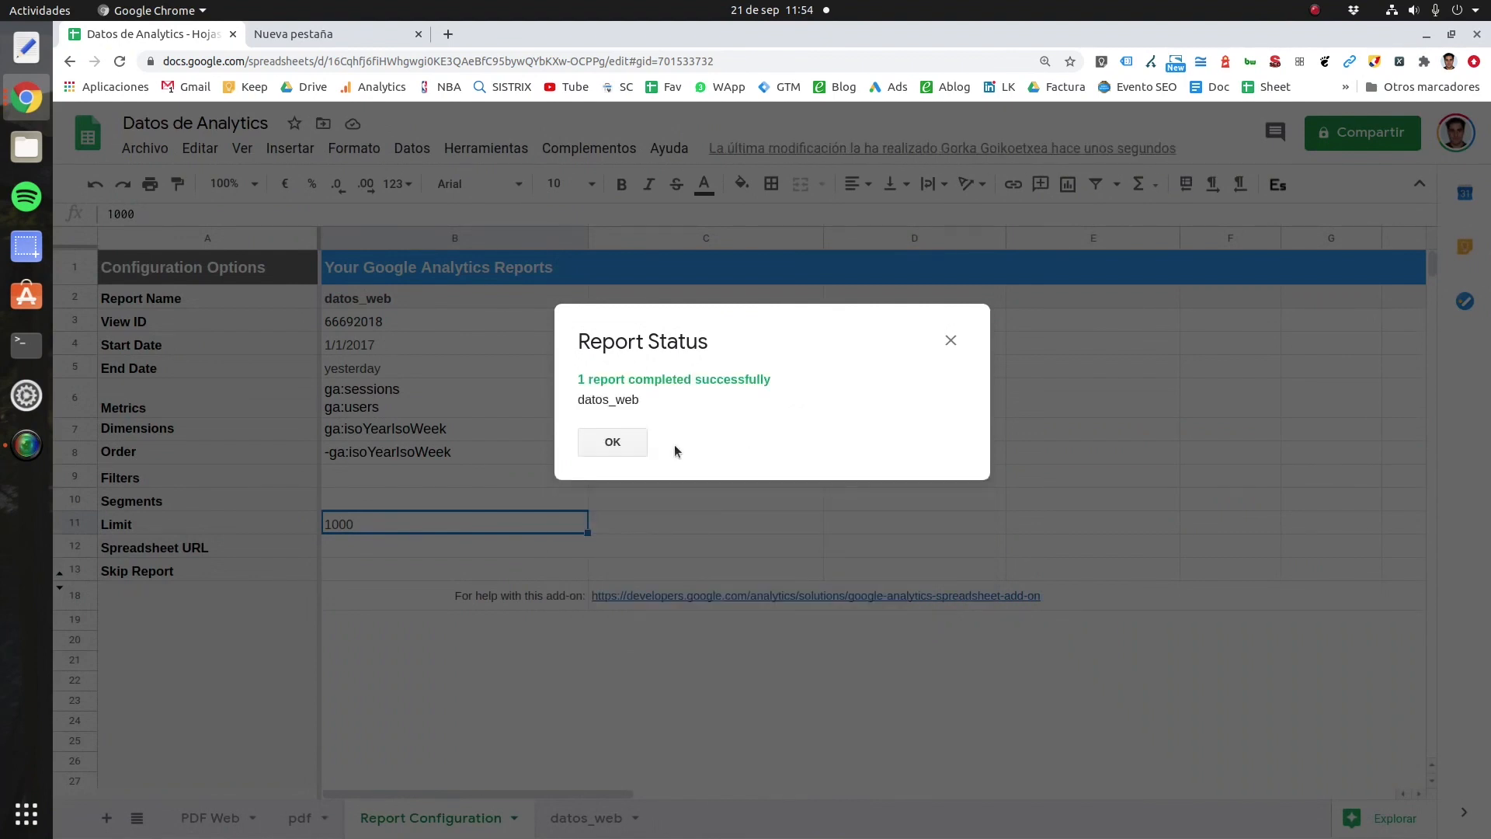
left_click(612, 441)
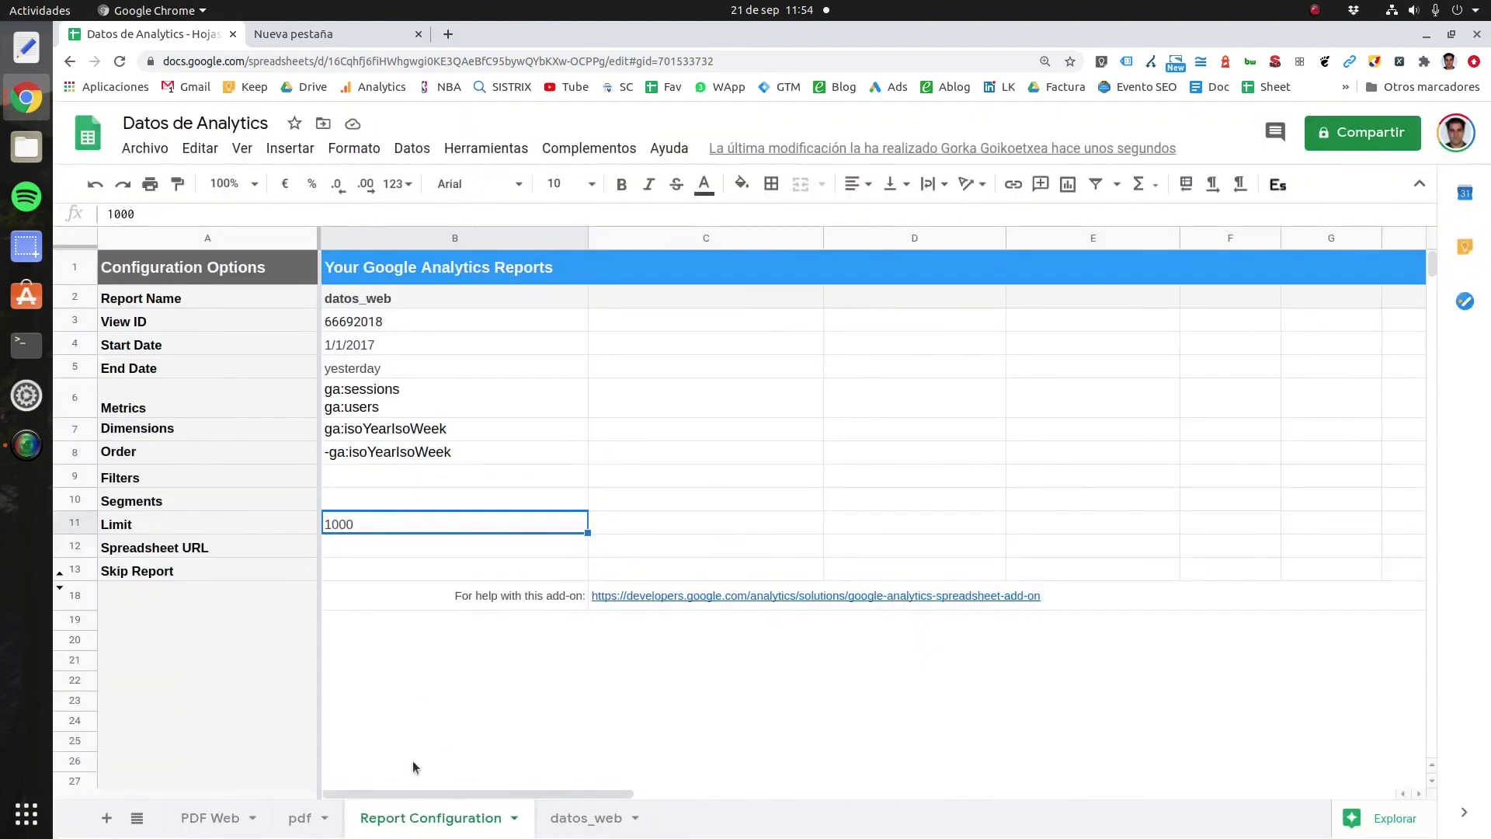
Step: Examine the weekly sessions and users breakdown in the datos_web sheet
left_click(584, 827)
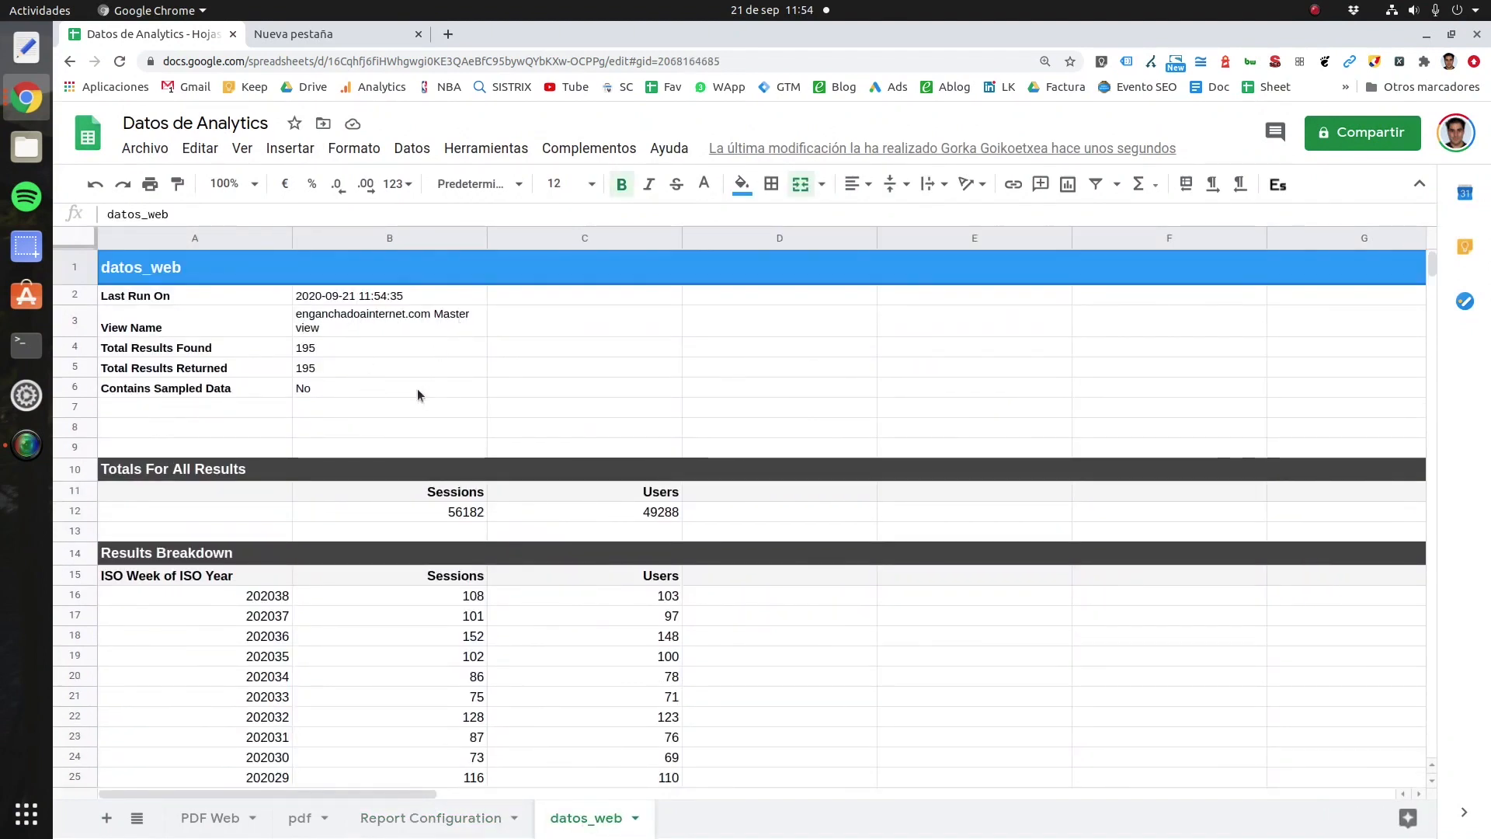
scroll(412, 404, "down", 3)
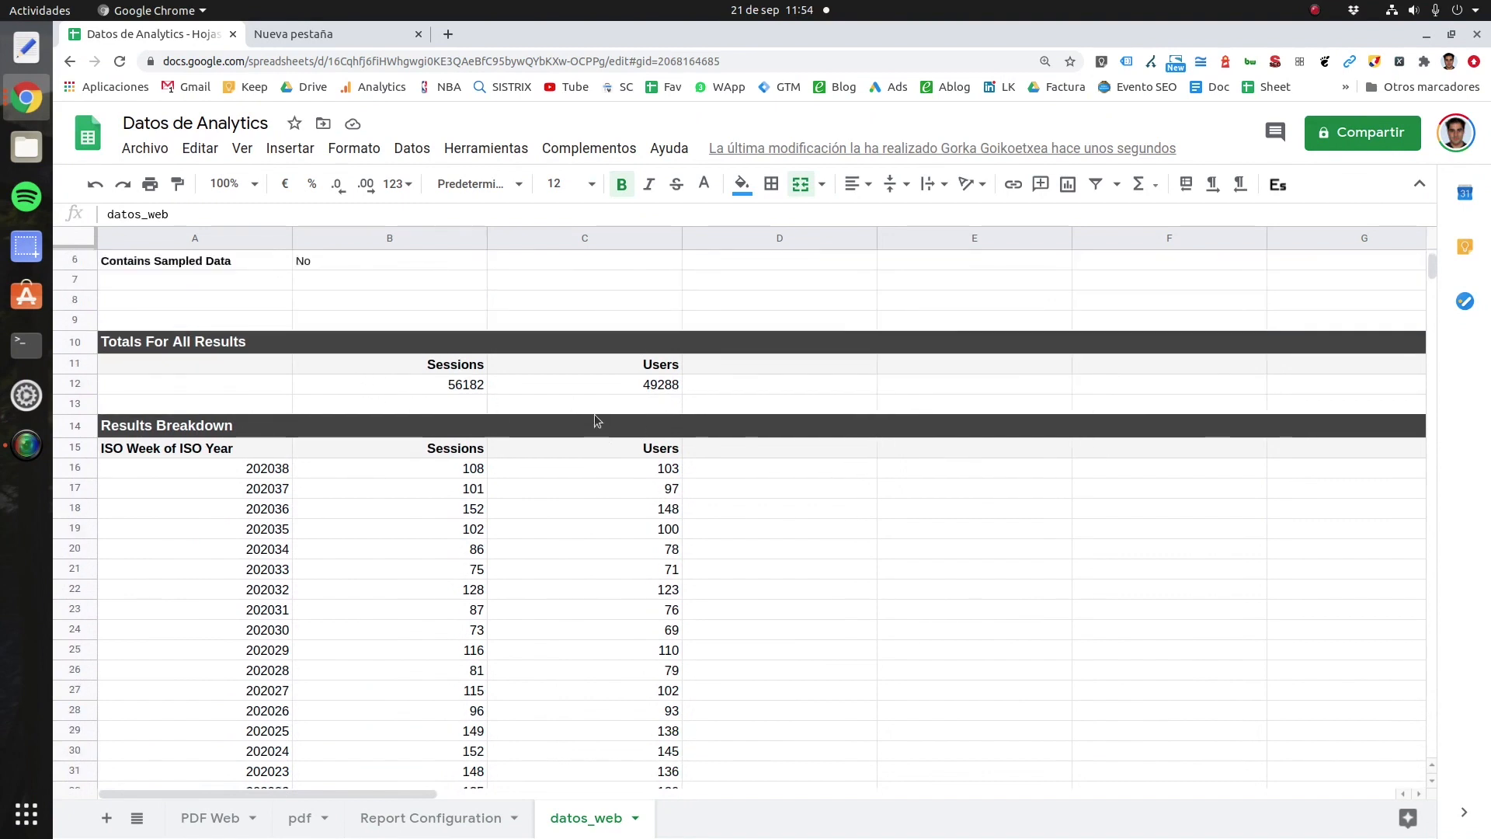
scroll(597, 420, "down", 2)
scroll(583, 746, "down", 20)
scroll(580, 709, "down", 20)
scroll(574, 701, "up", 18)
scroll(569, 694, "up", 20)
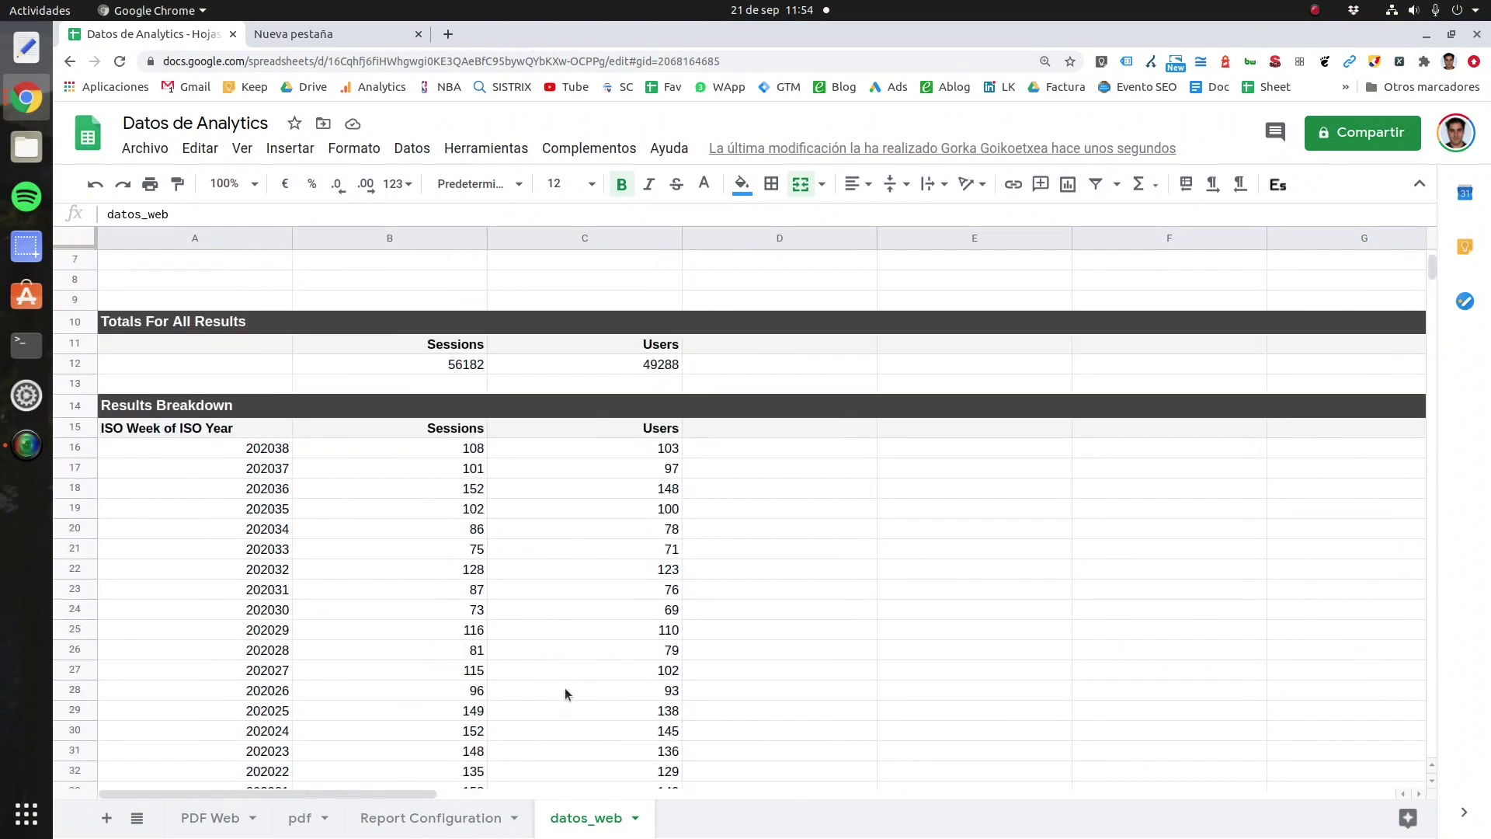
scroll(566, 688, "up", 2)
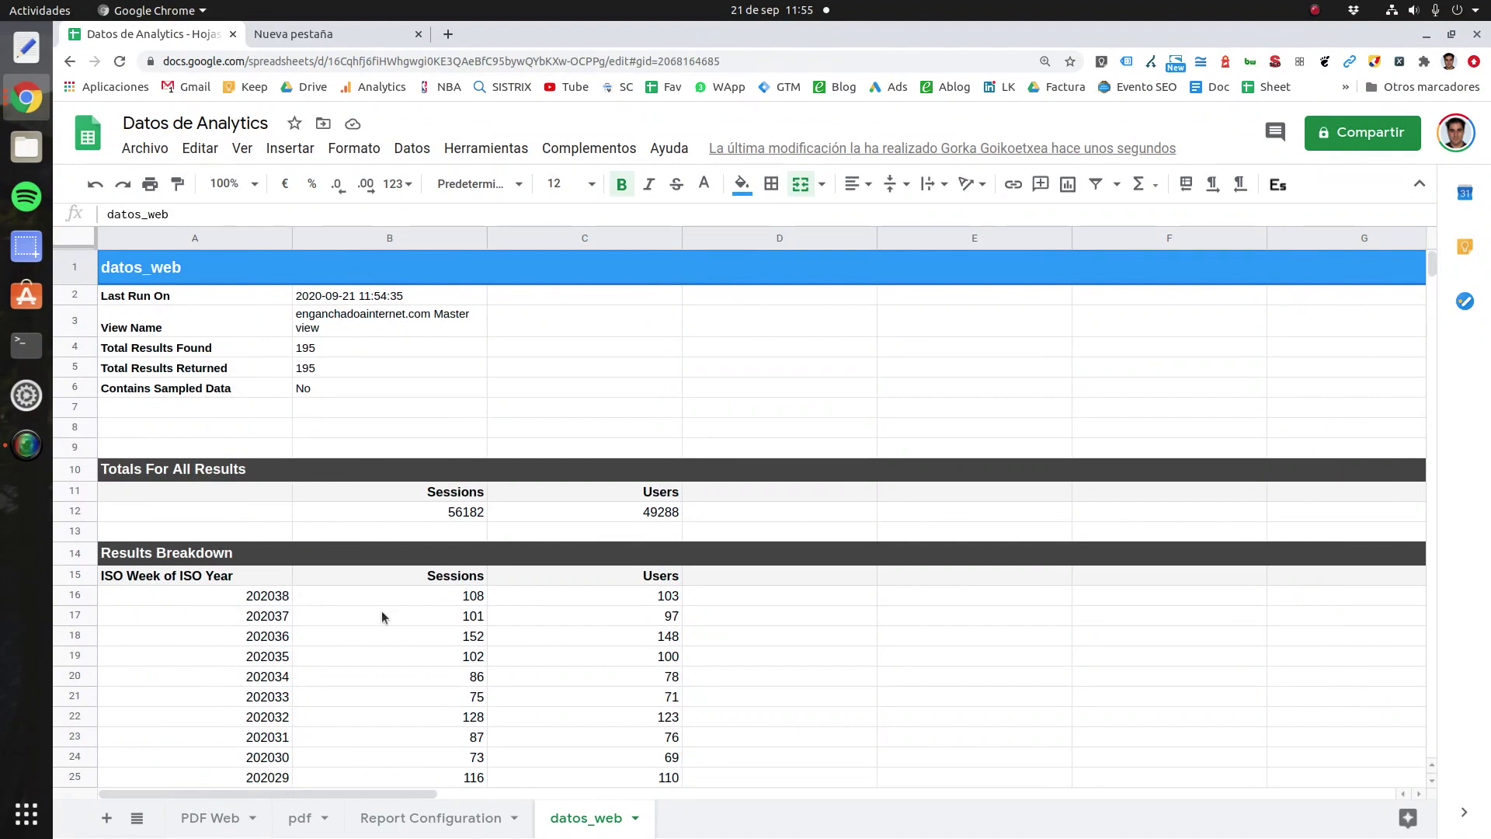
scroll(398, 618, "down", 4)
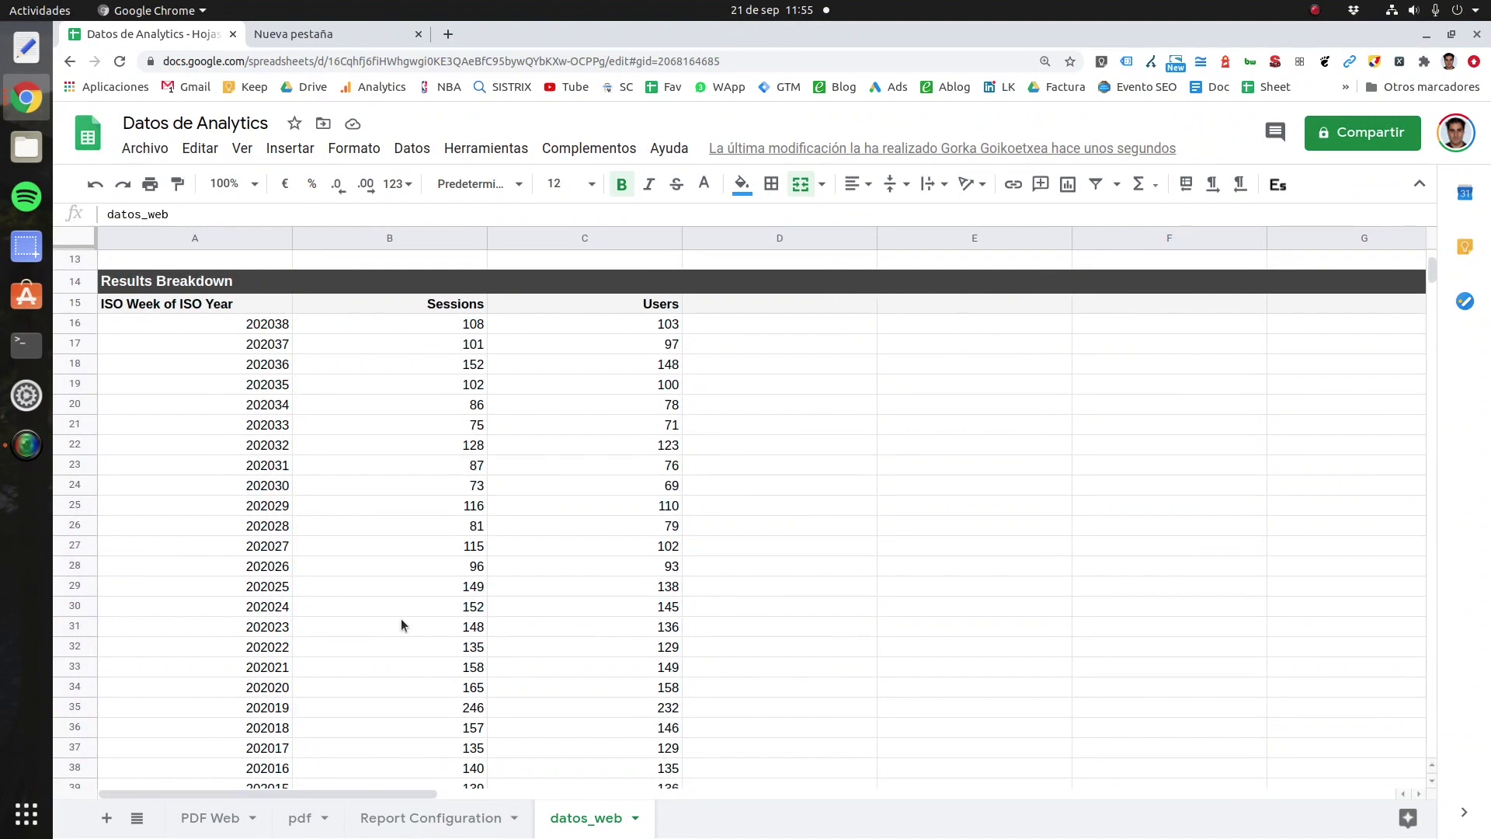
Step: Add a new sheet and copy the week and sessions rows 202038 to 202001 from datos_web into it, starting at A1
left_click(107, 818)
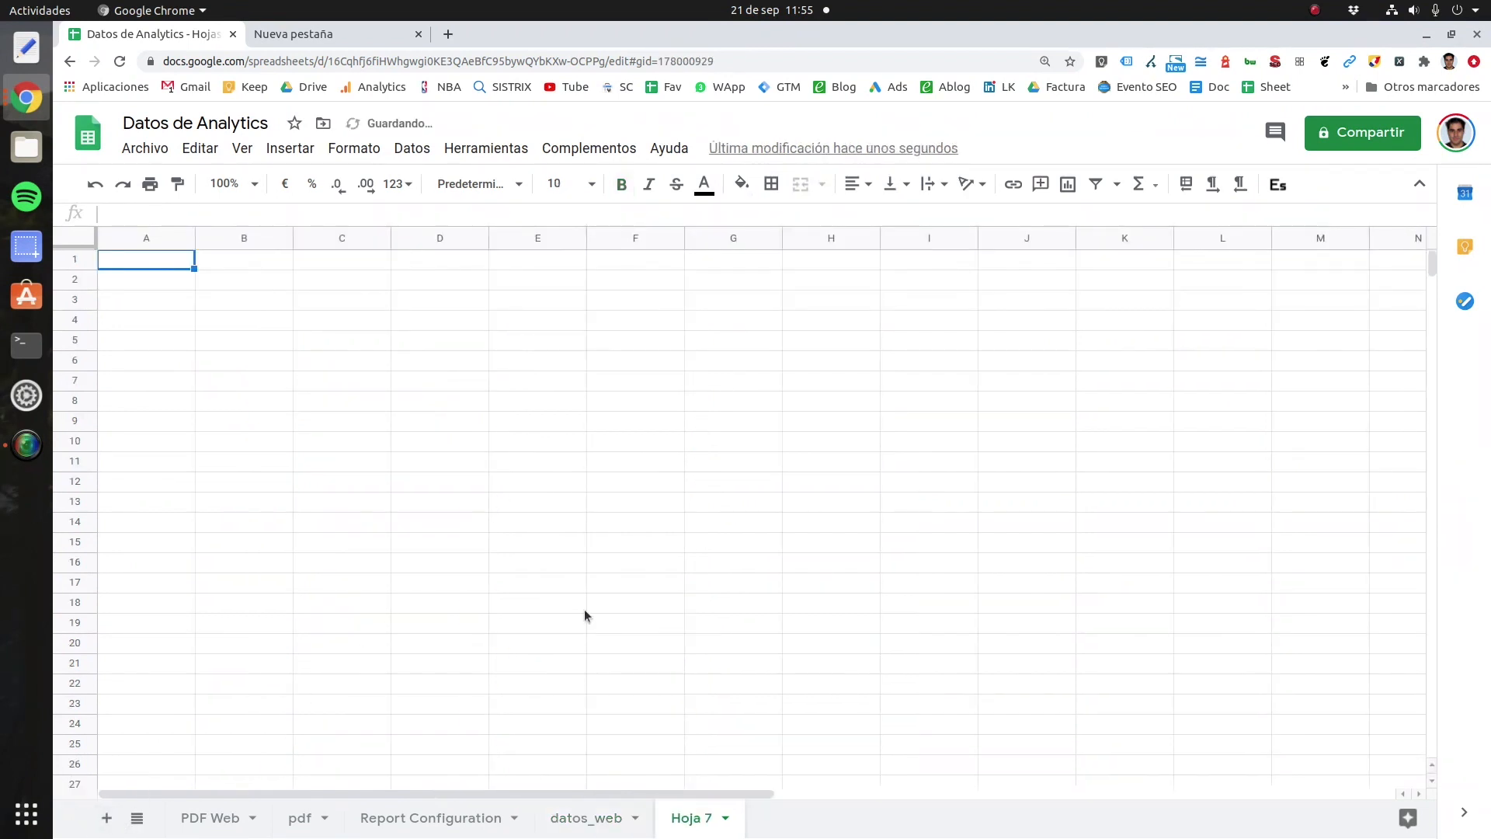
left_click(588, 818)
left_click_drag(250, 332, 449, 361)
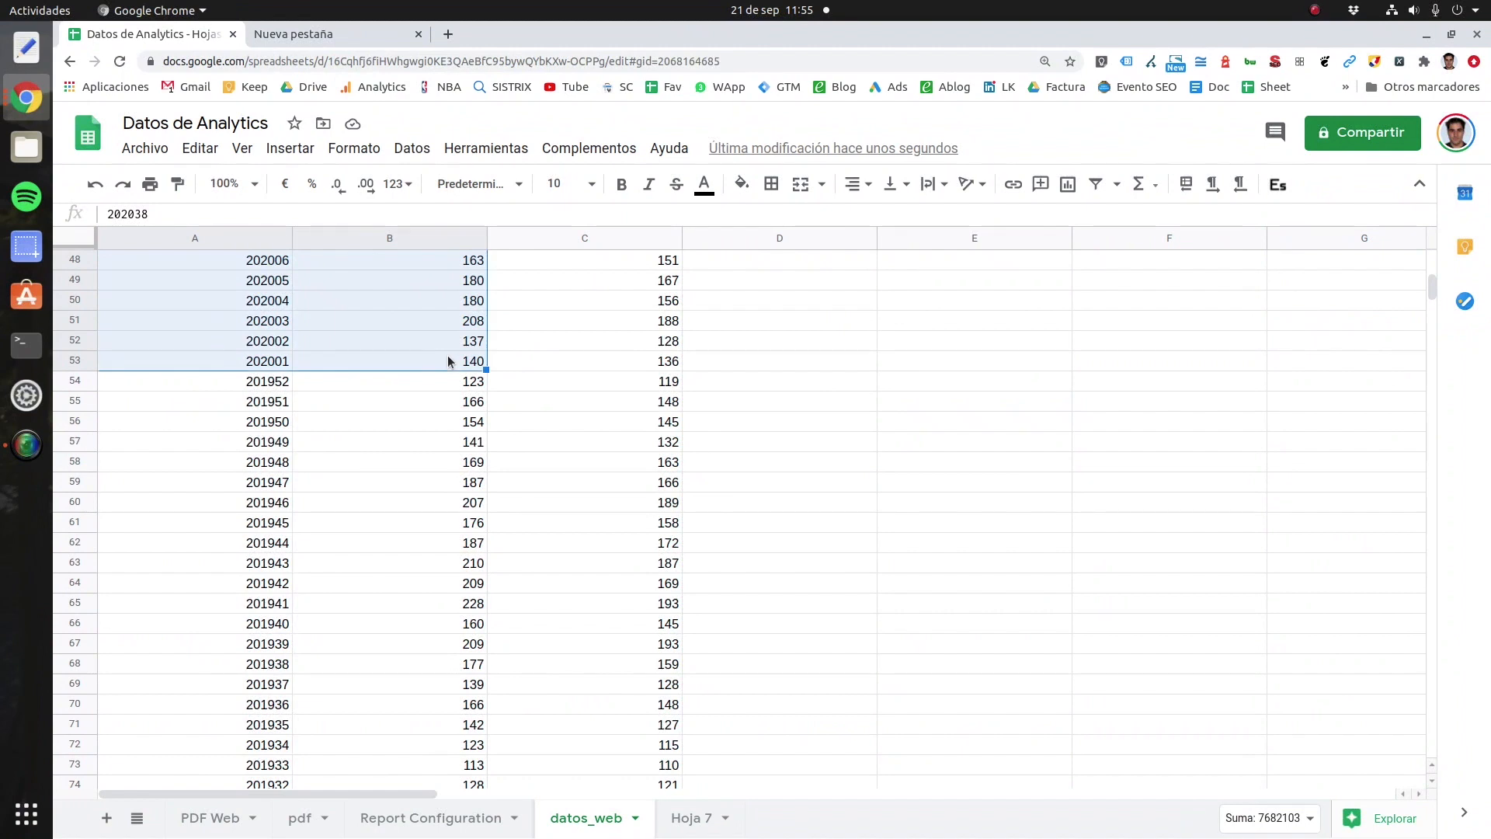
left_click(683, 817)
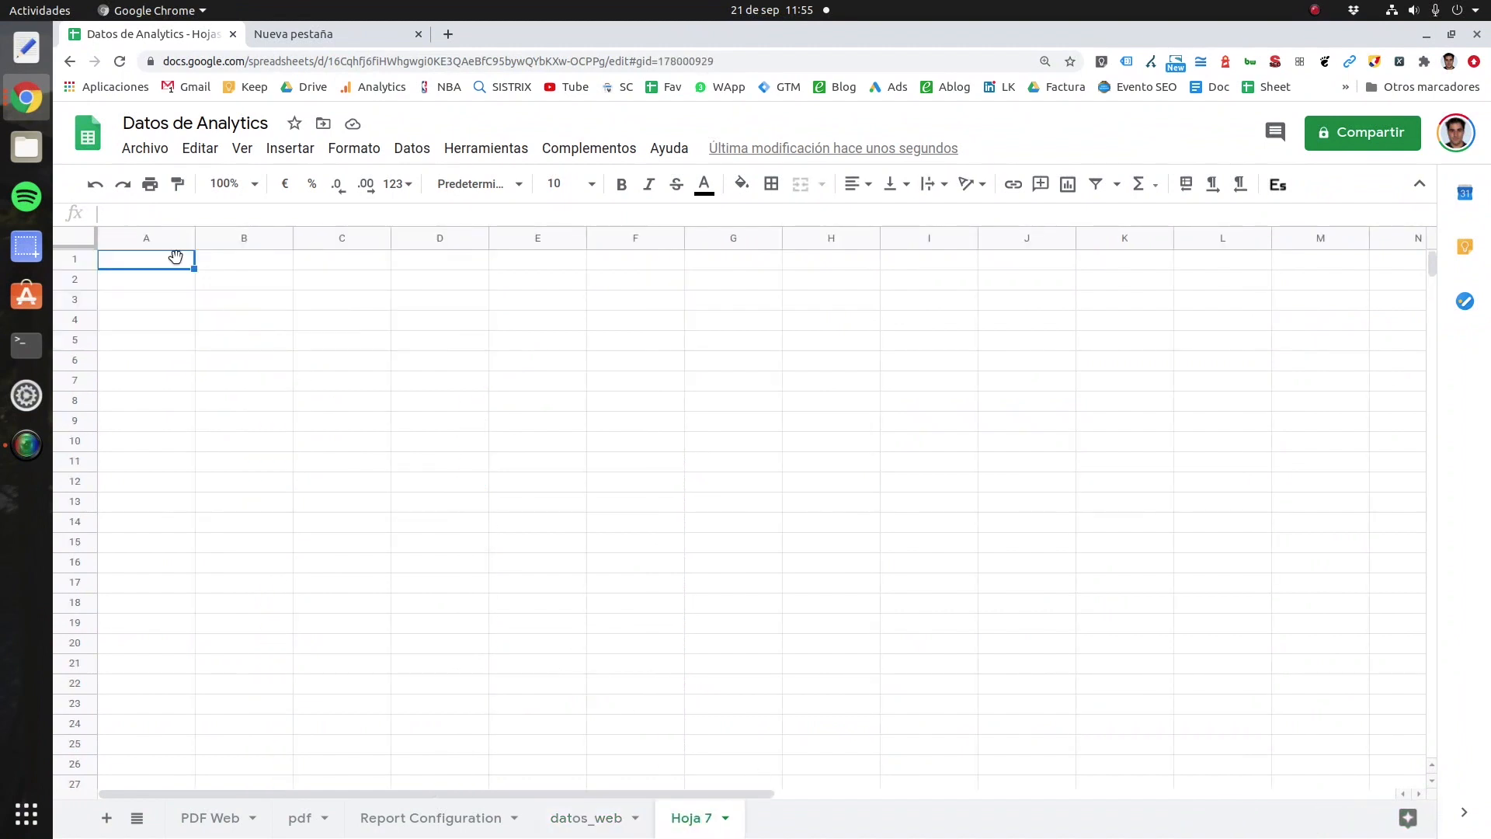
key("ctrl+v")
left_click(460, 353)
scroll(458, 350, "down", 1)
left_click(436, 259)
scroll(439, 286, "up", 1)
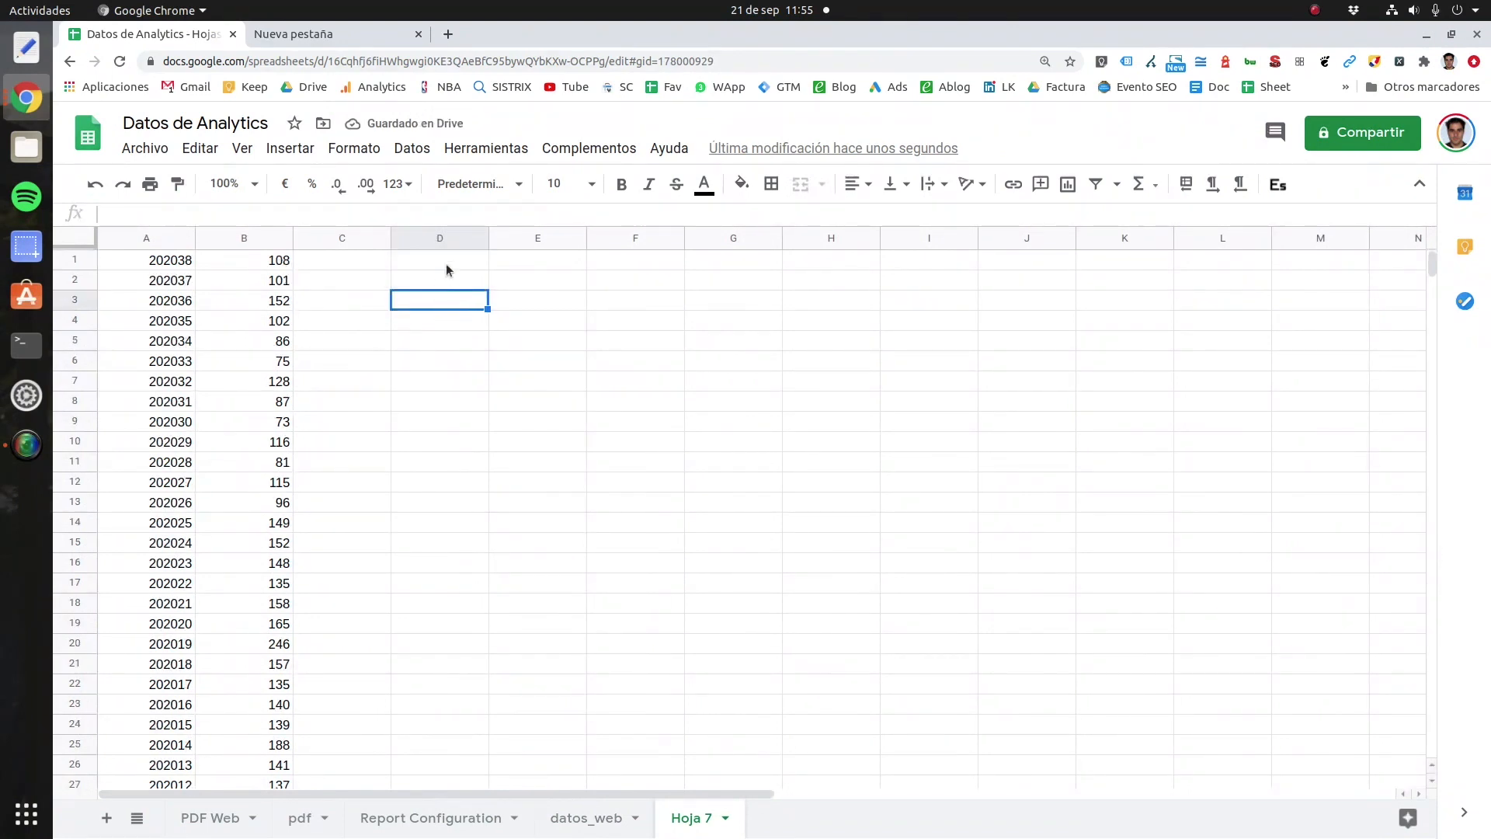
Step: Enter a SPARKLINE formula in D1 that plots the sessions in B1:B38
left_click(447, 265)
type("=")
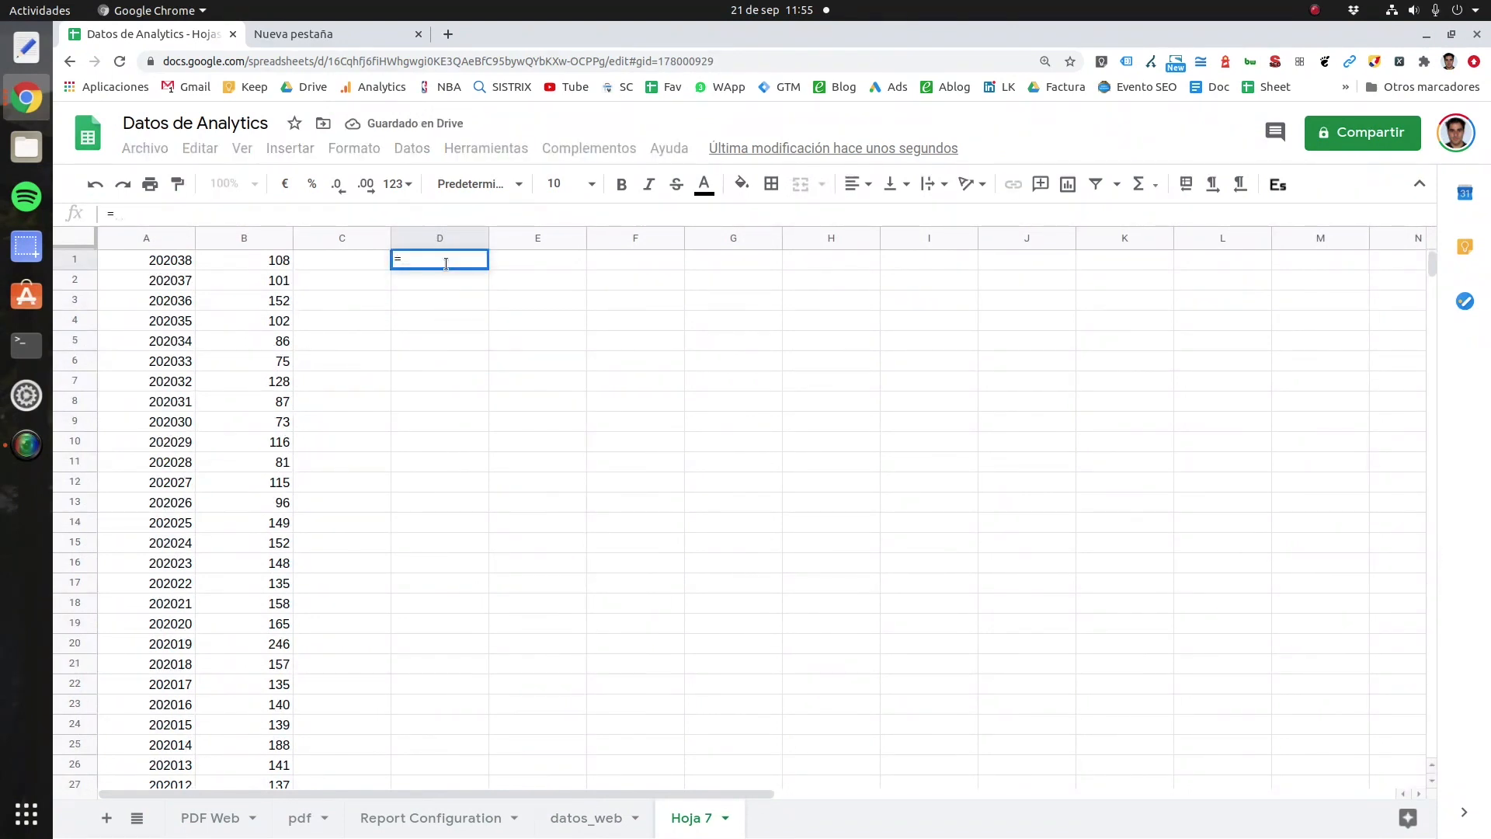
type("spa")
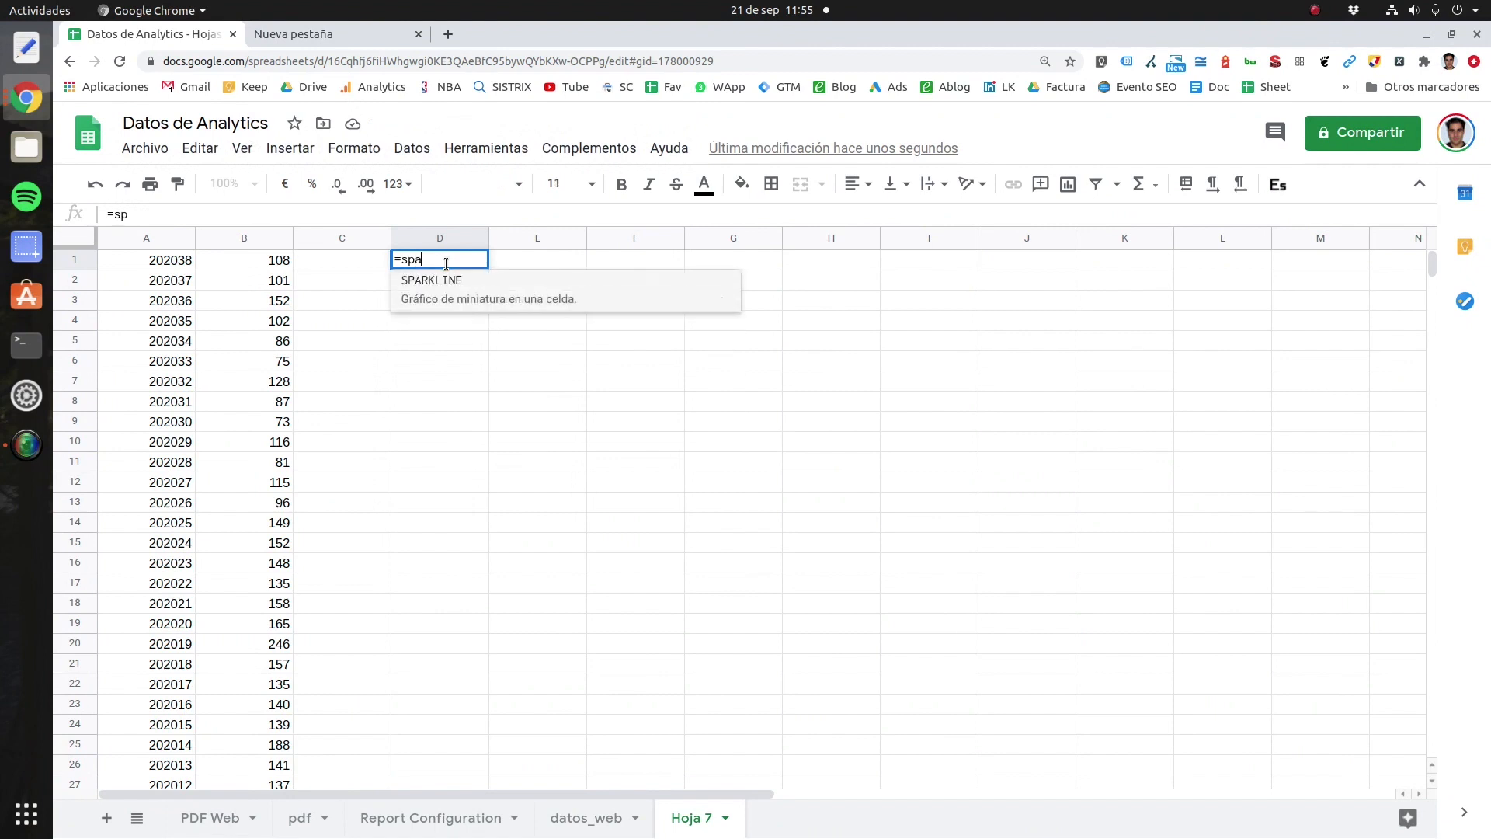
left_click(476, 296)
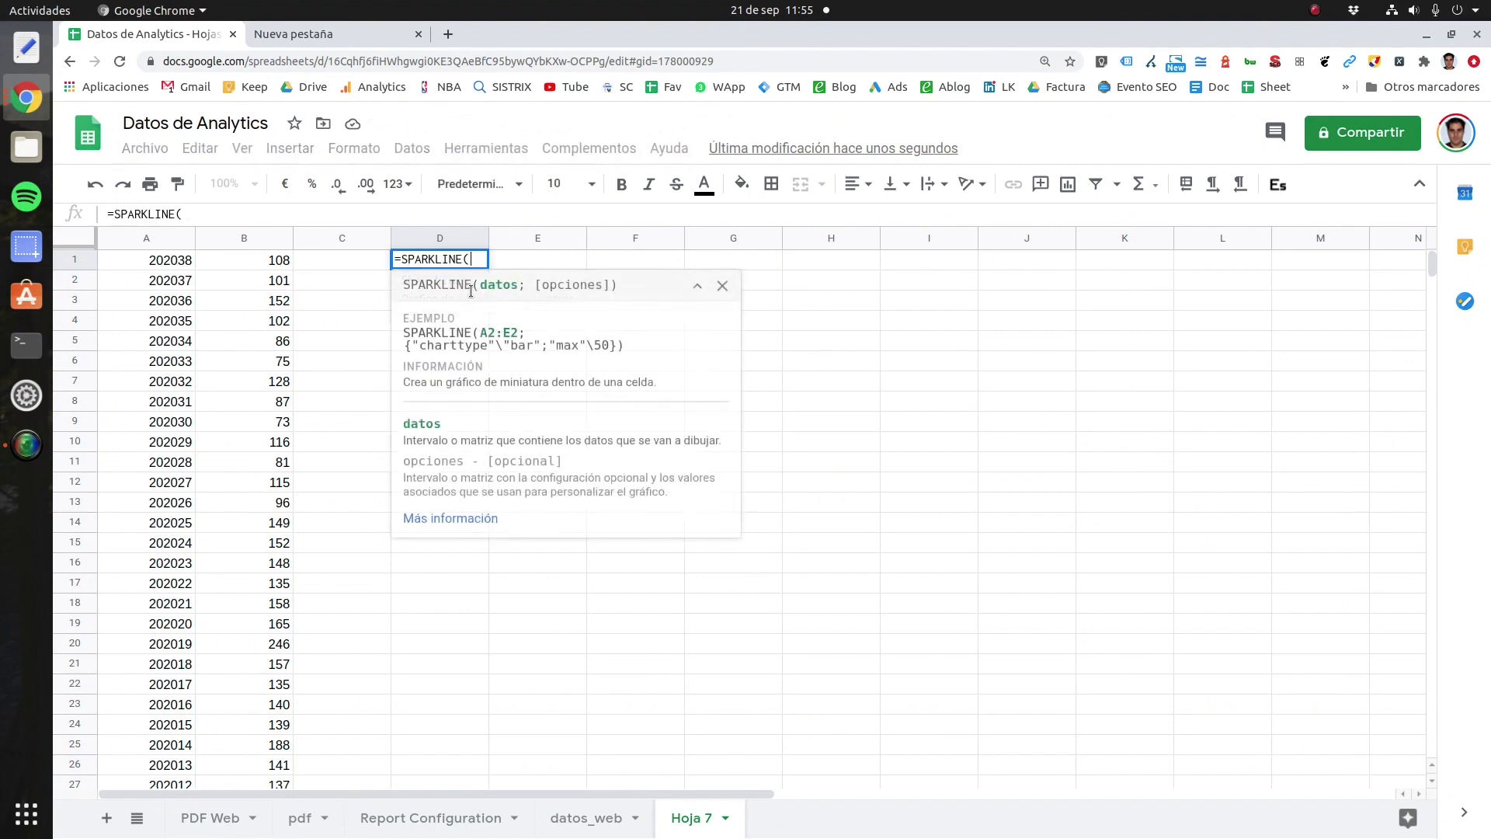
left_click_drag(260, 267, 243, 575)
key("Return")
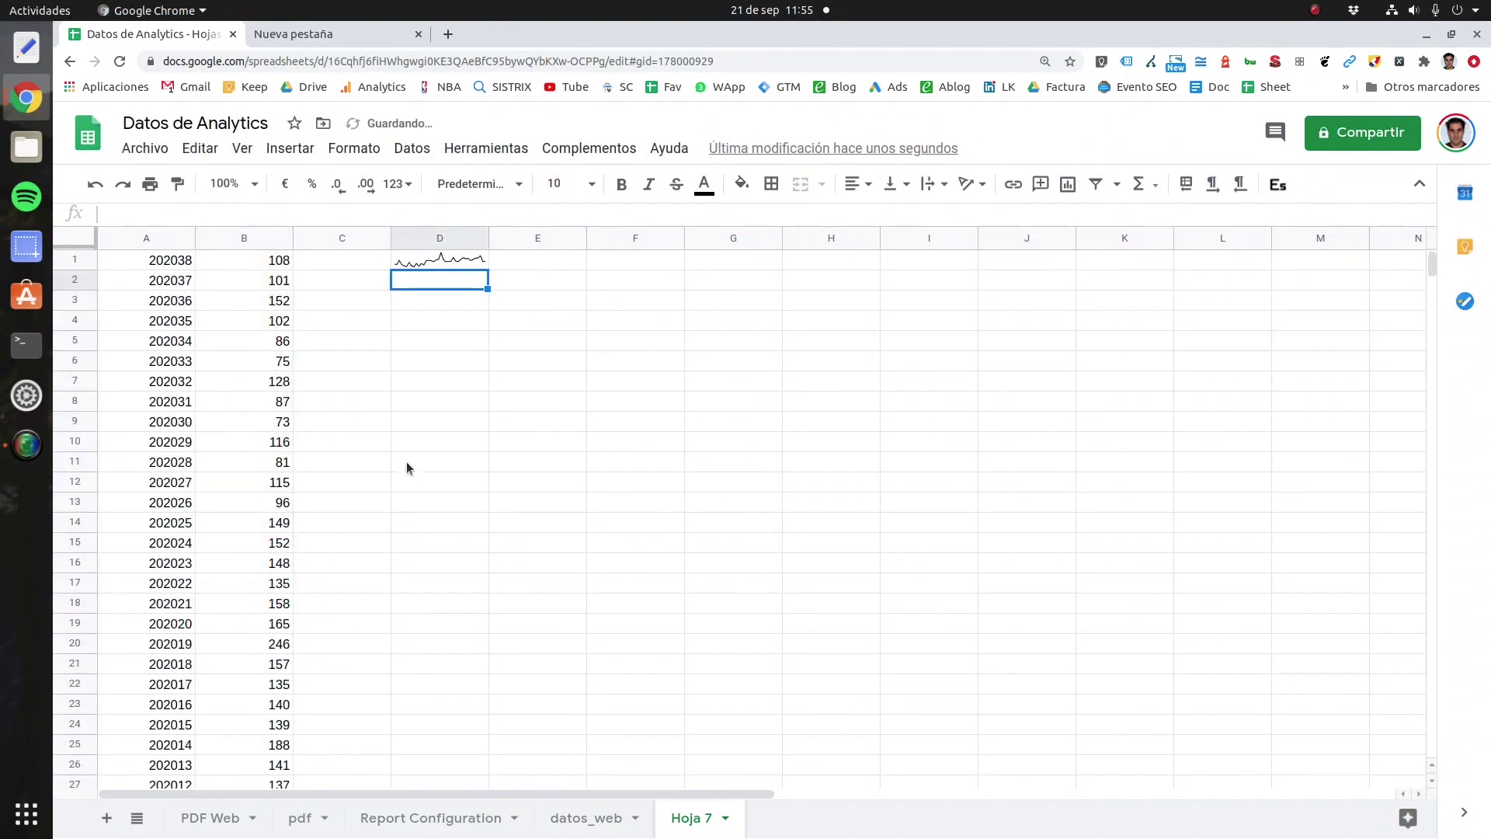
Step: Enlarge the sparkline by widening column D to about three times its width and making row 1 about five times taller
left_click(409, 264)
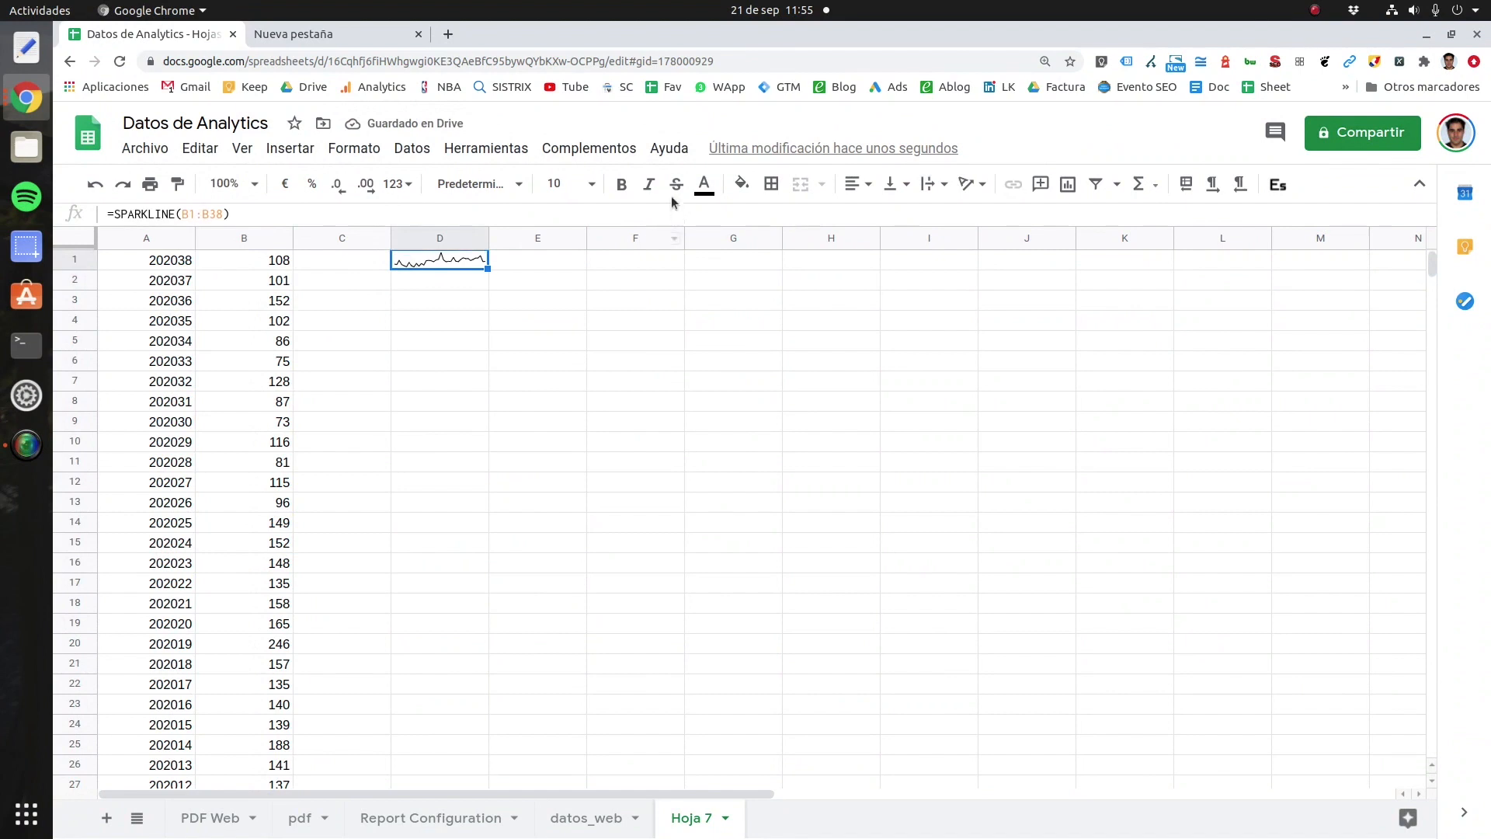
left_click_drag(485, 239, 681, 239)
left_click_drag(79, 269, 78, 351)
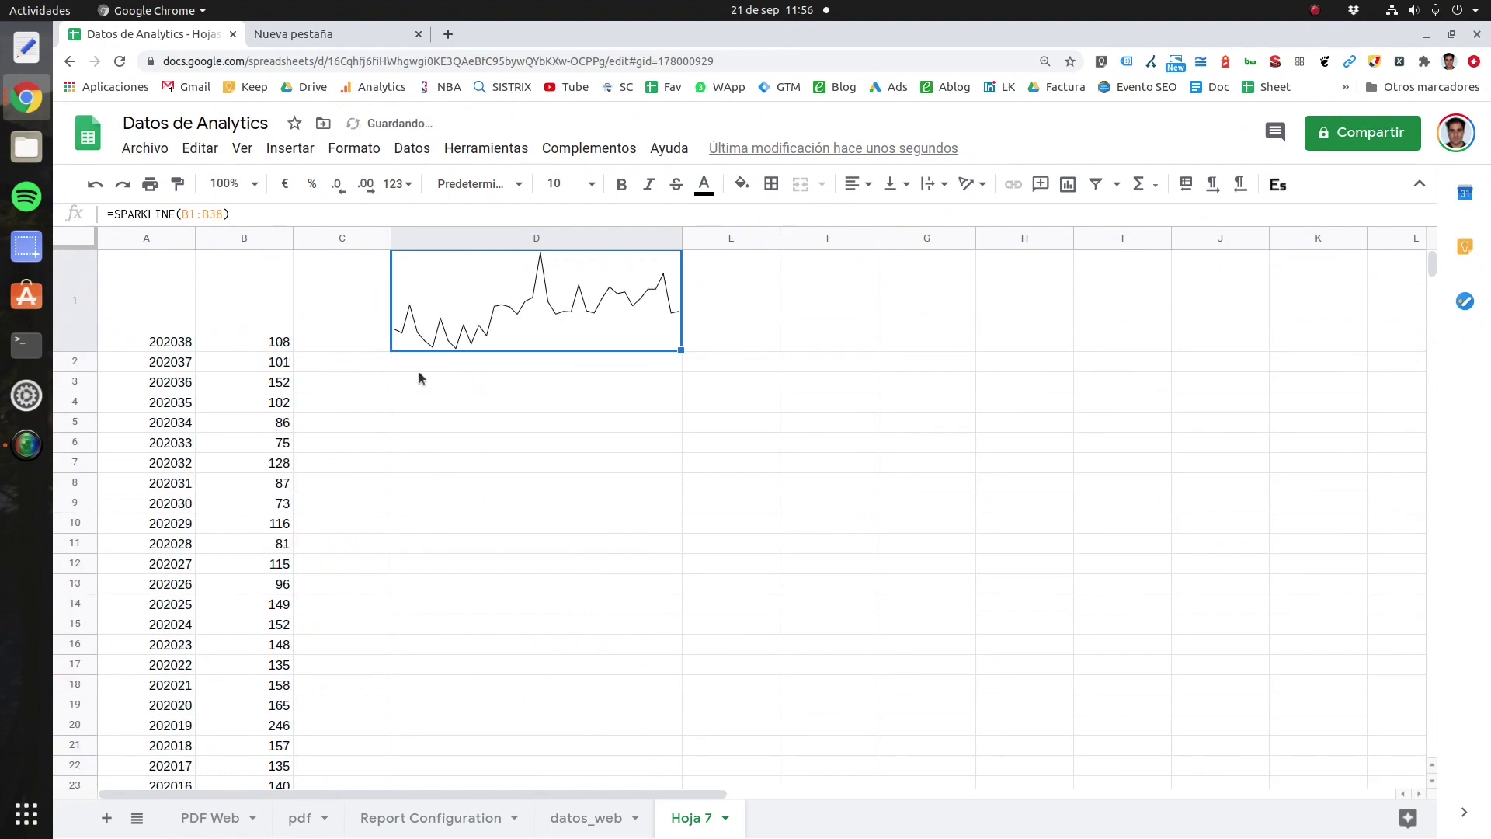
Step: Try a value of 4500 in B1 to test the sparkline, and undo the change
left_click(268, 338)
type("4500")
key("Return")
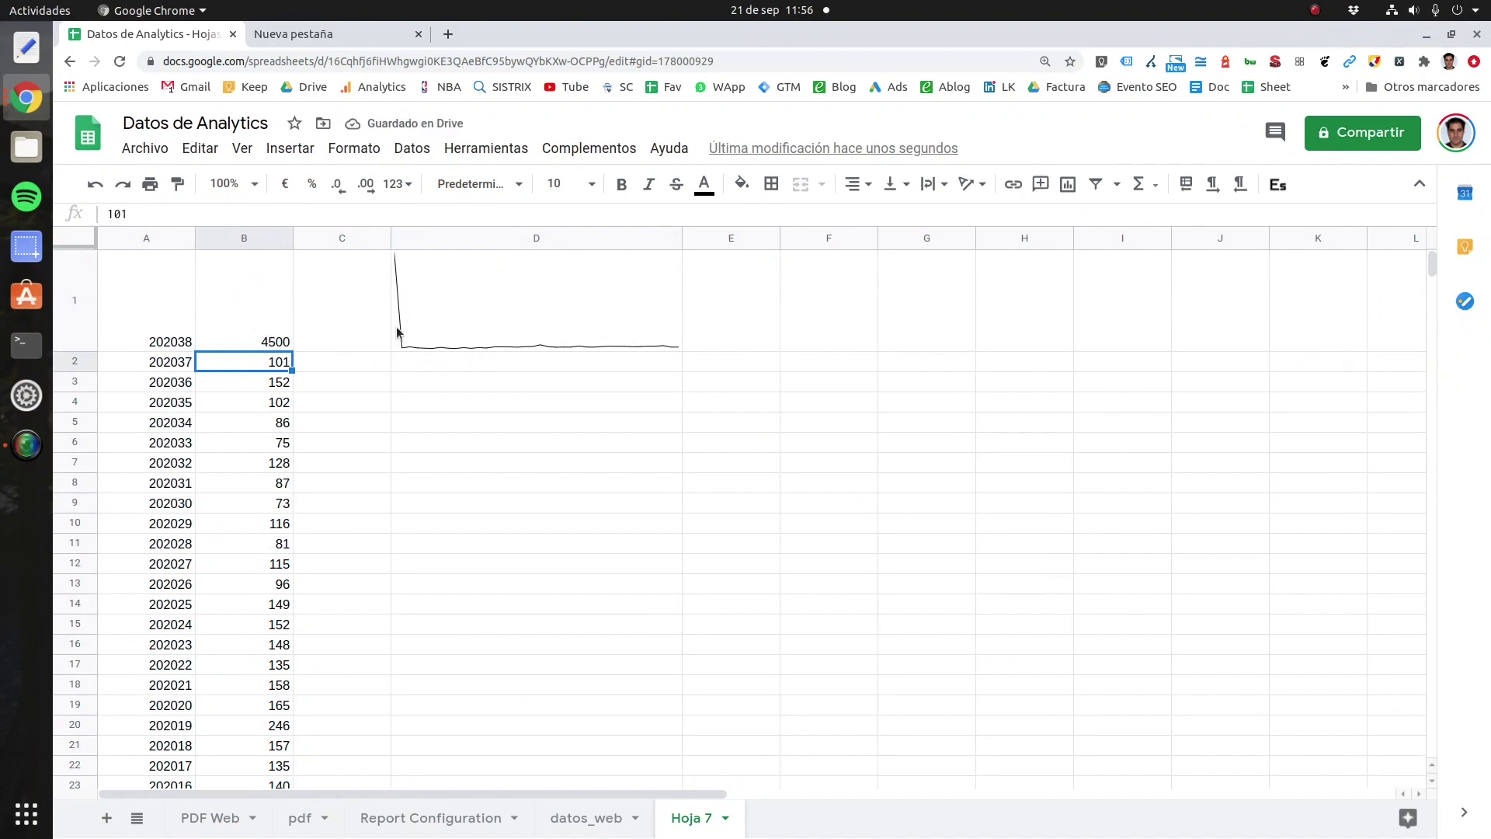
key("ctrl+z")
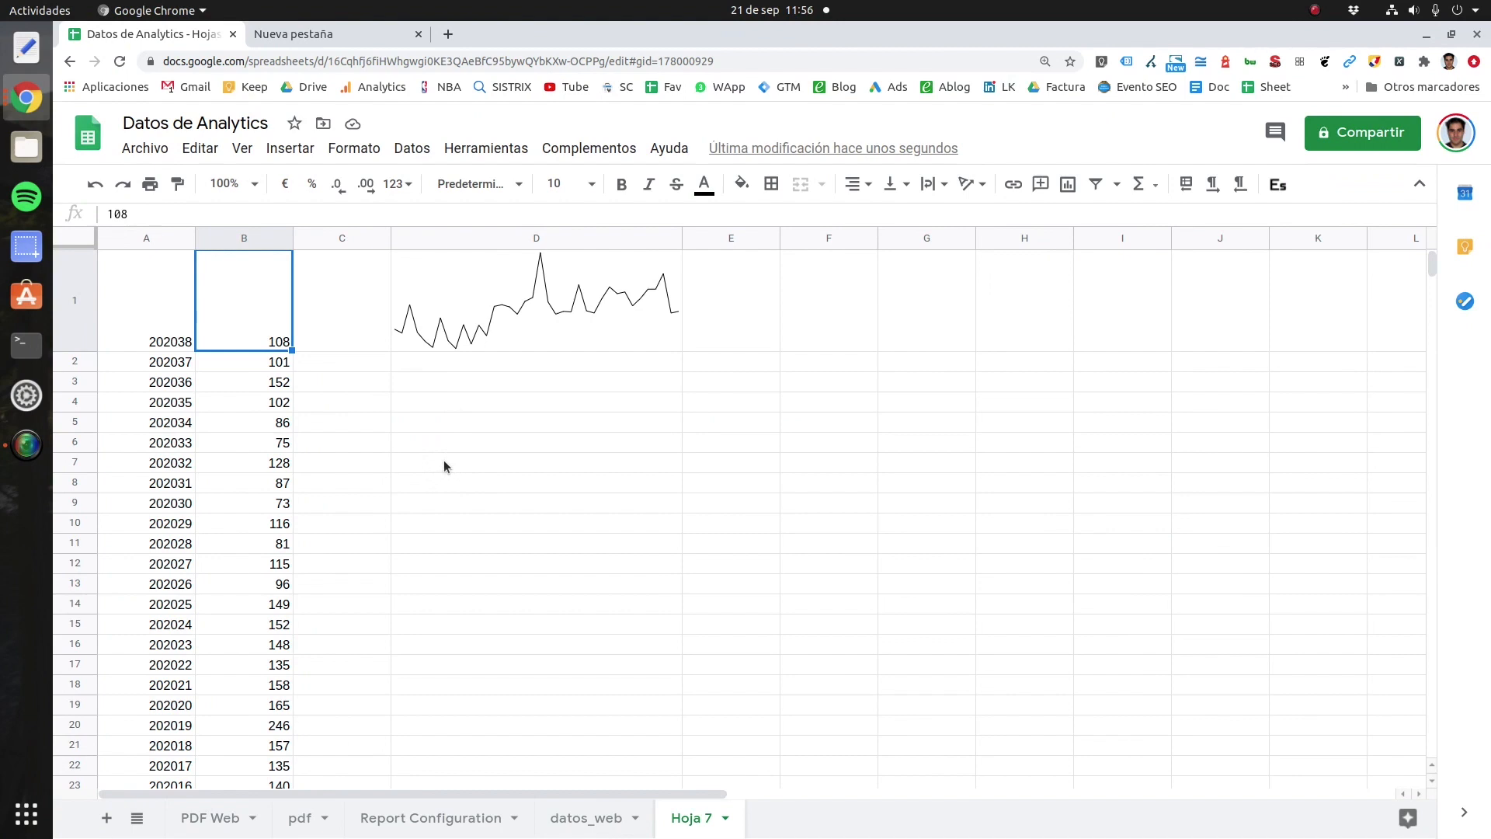
Step: Clear the copied week data and the sparkline from A1:D39 of Hoja 7
left_click_drag(151, 319, 488, 577)
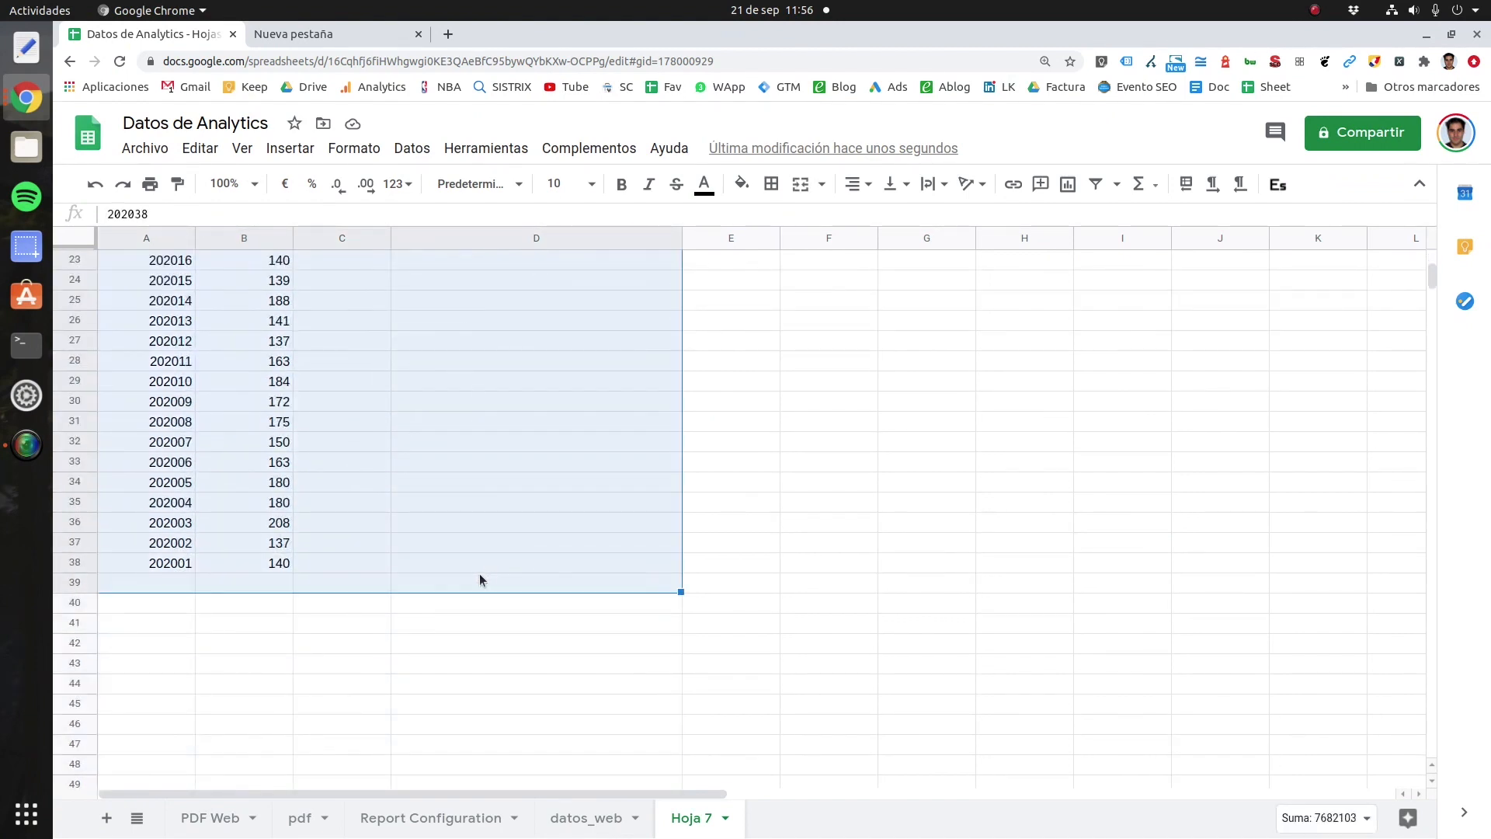
key("Delete")
scroll(478, 573, "up", 6)
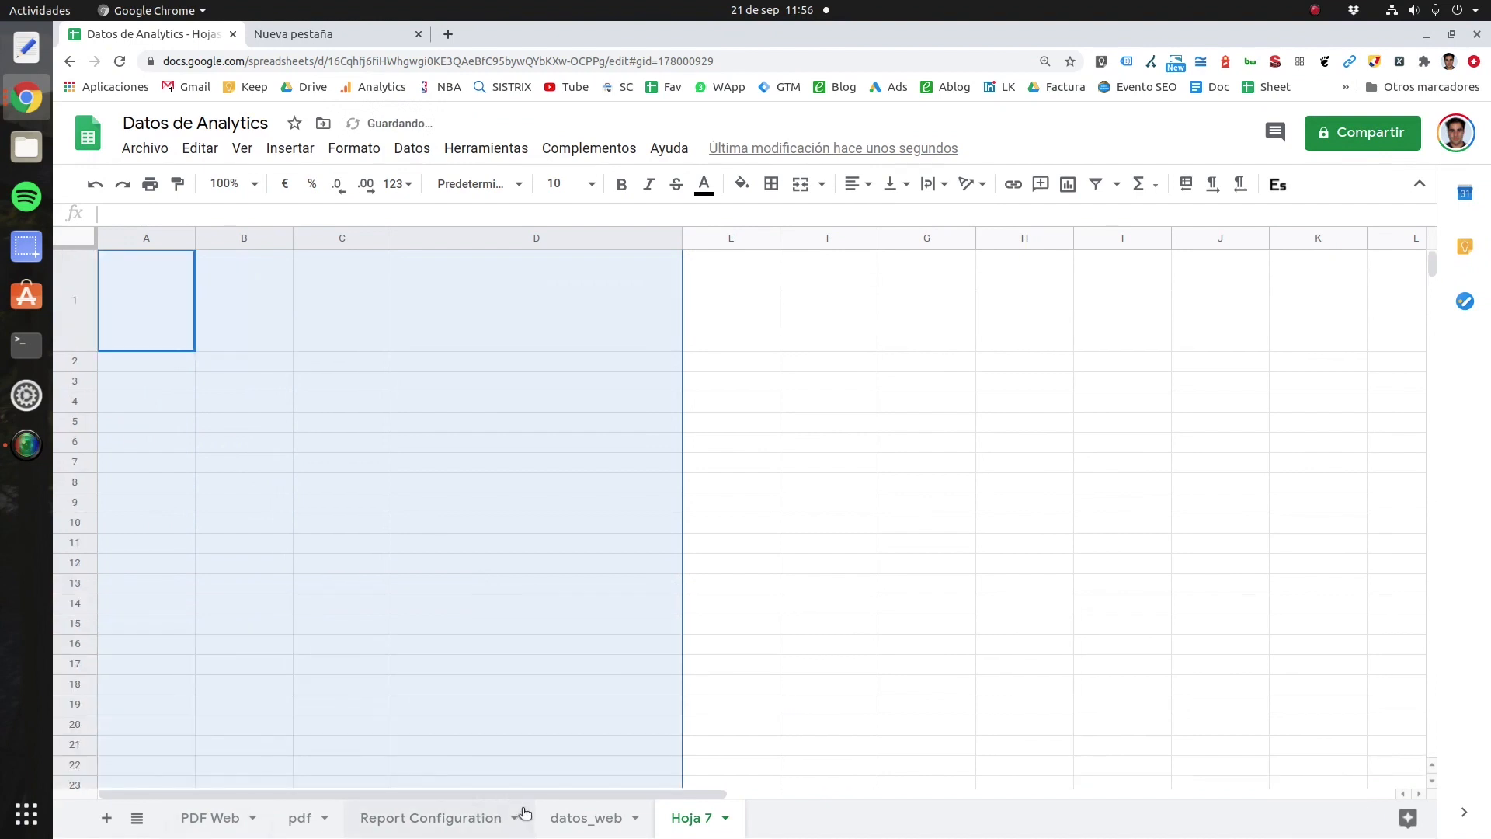
Step: Review the imported weekly data in datos_web and the settings in Report Configuration
left_click(581, 819)
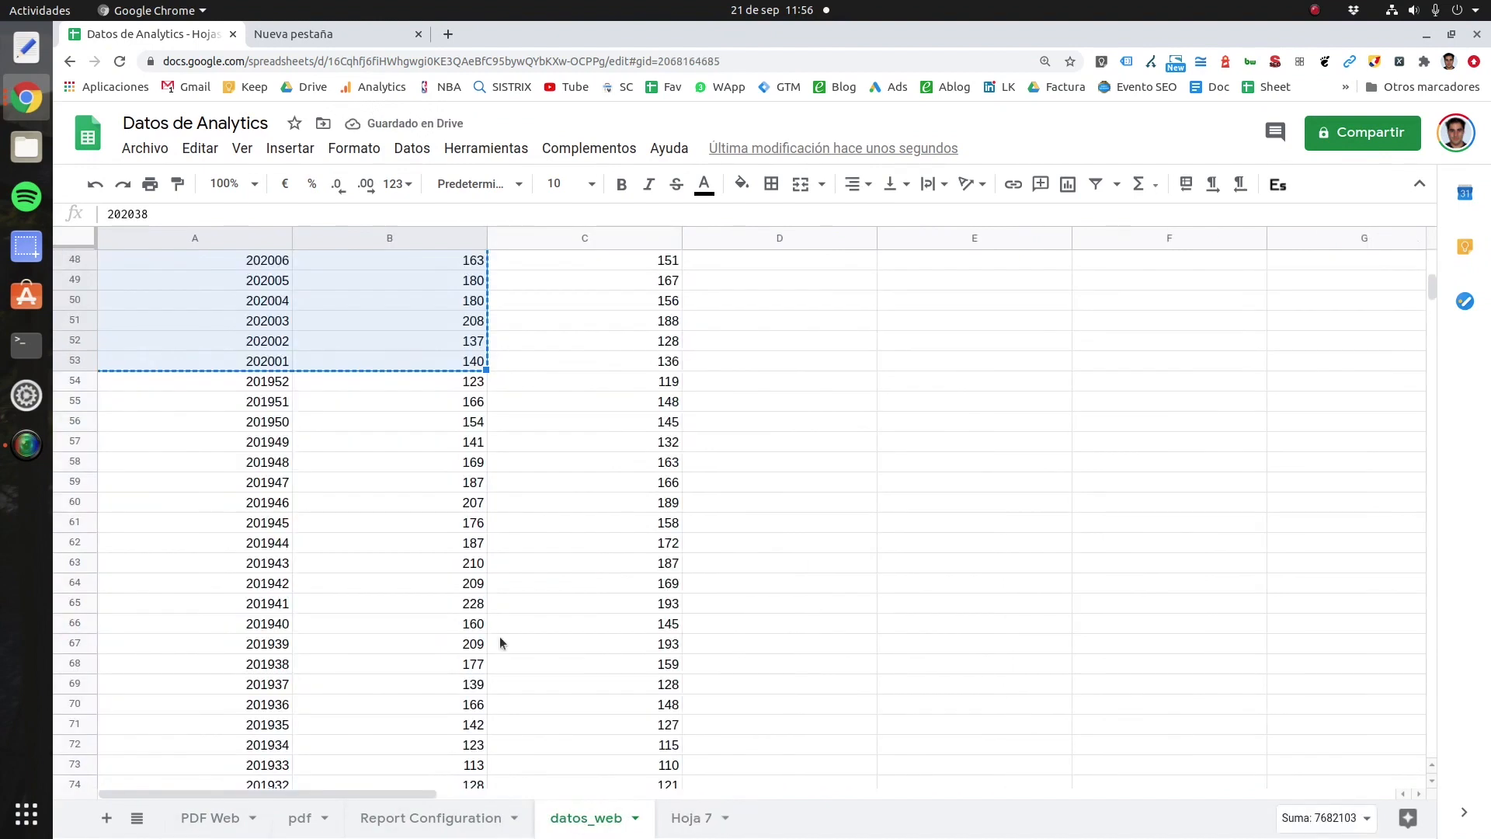
left_click(460, 818)
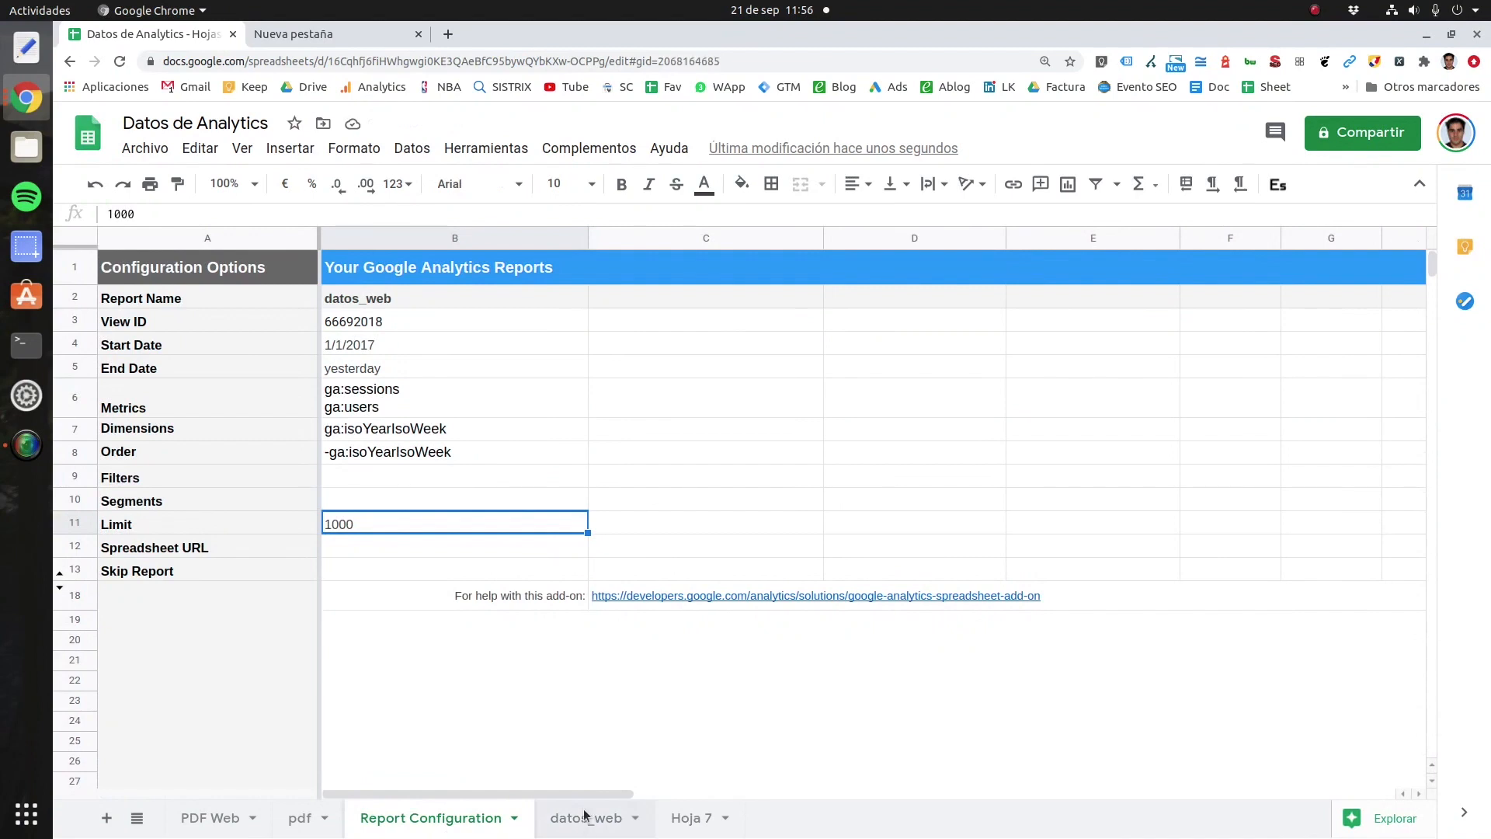
left_click(583, 816)
left_click(374, 696)
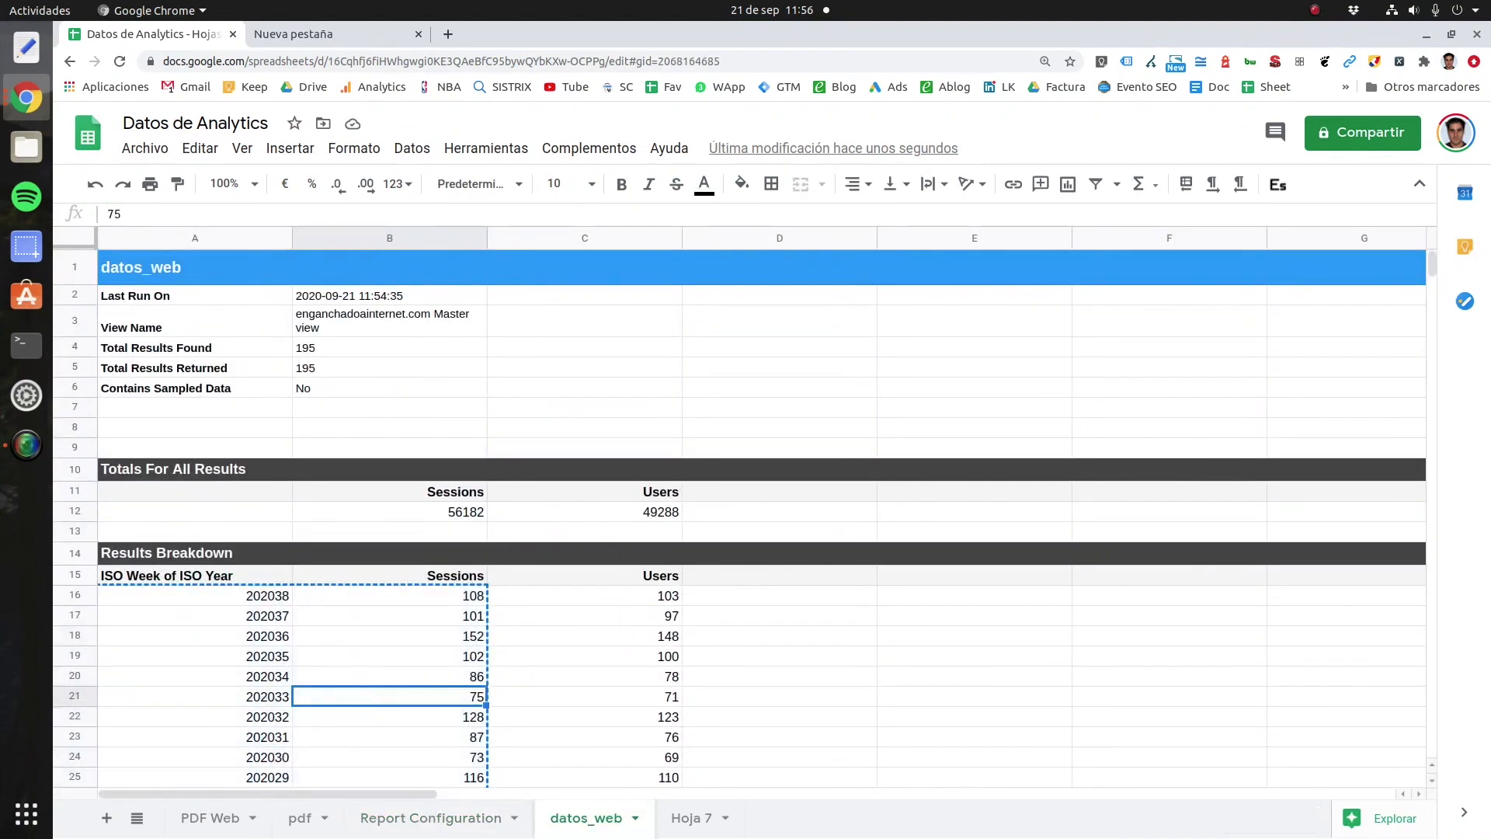
key("alt+Tab")
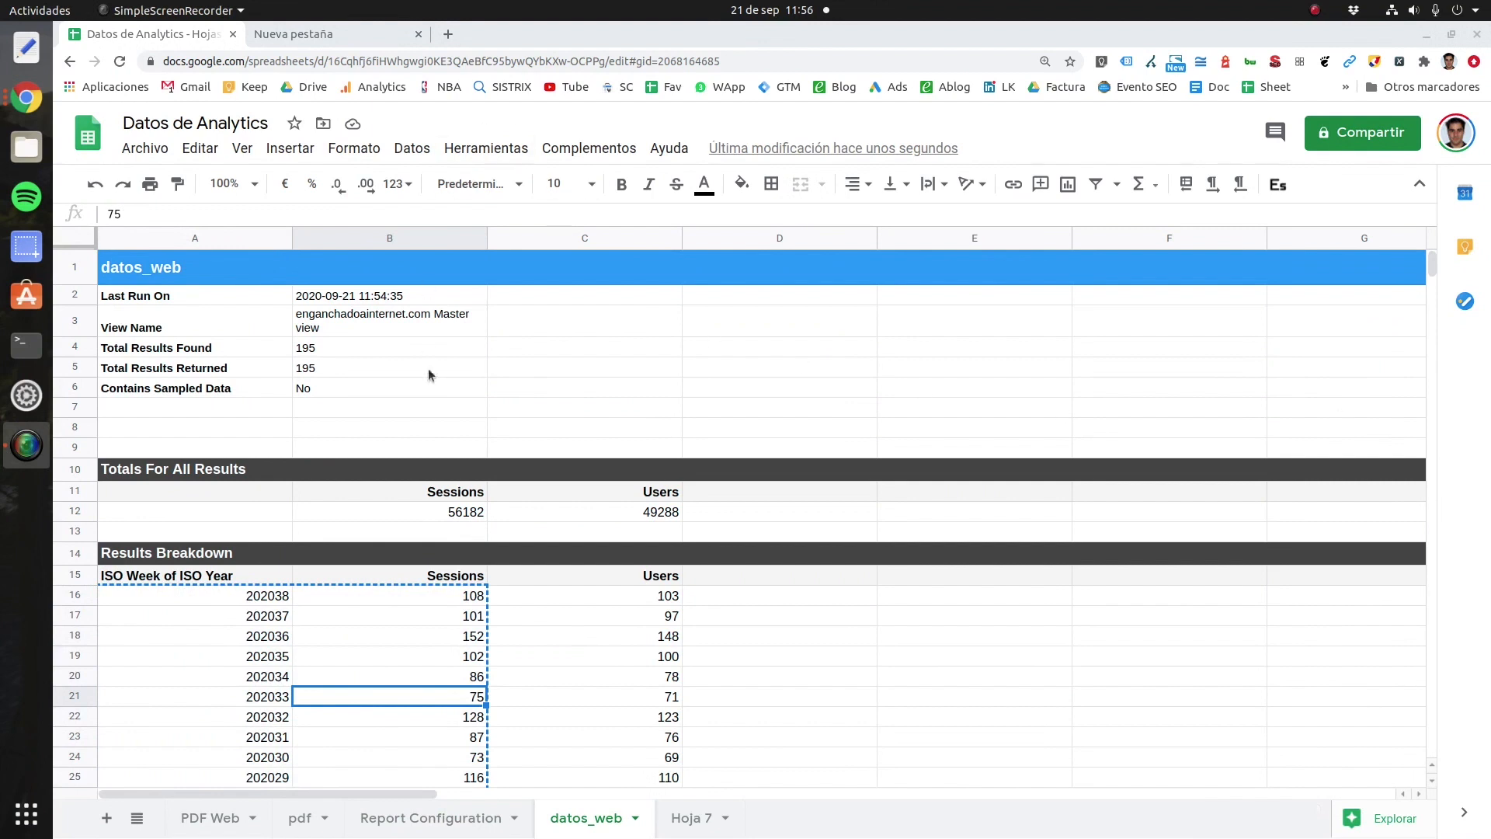
Step: In Hoja 7, shrink row 1 to the standard row height and list the years 2020, 2019, 2018 and 2017 in B5:B8
left_click(688, 813)
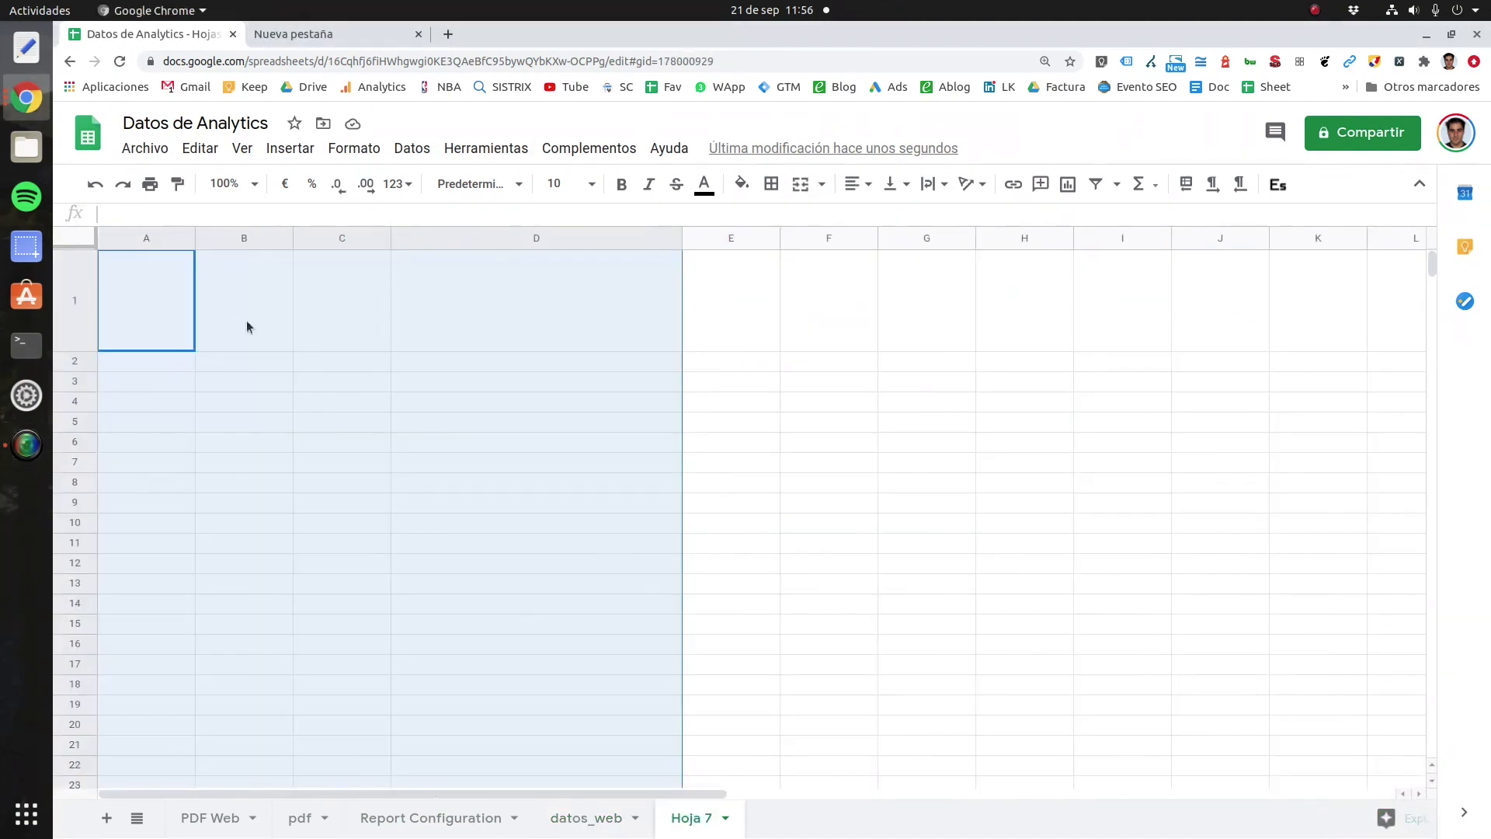
left_click_drag(78, 351, 77, 268)
left_click(229, 347)
type("2020")
key("Return")
type("201")
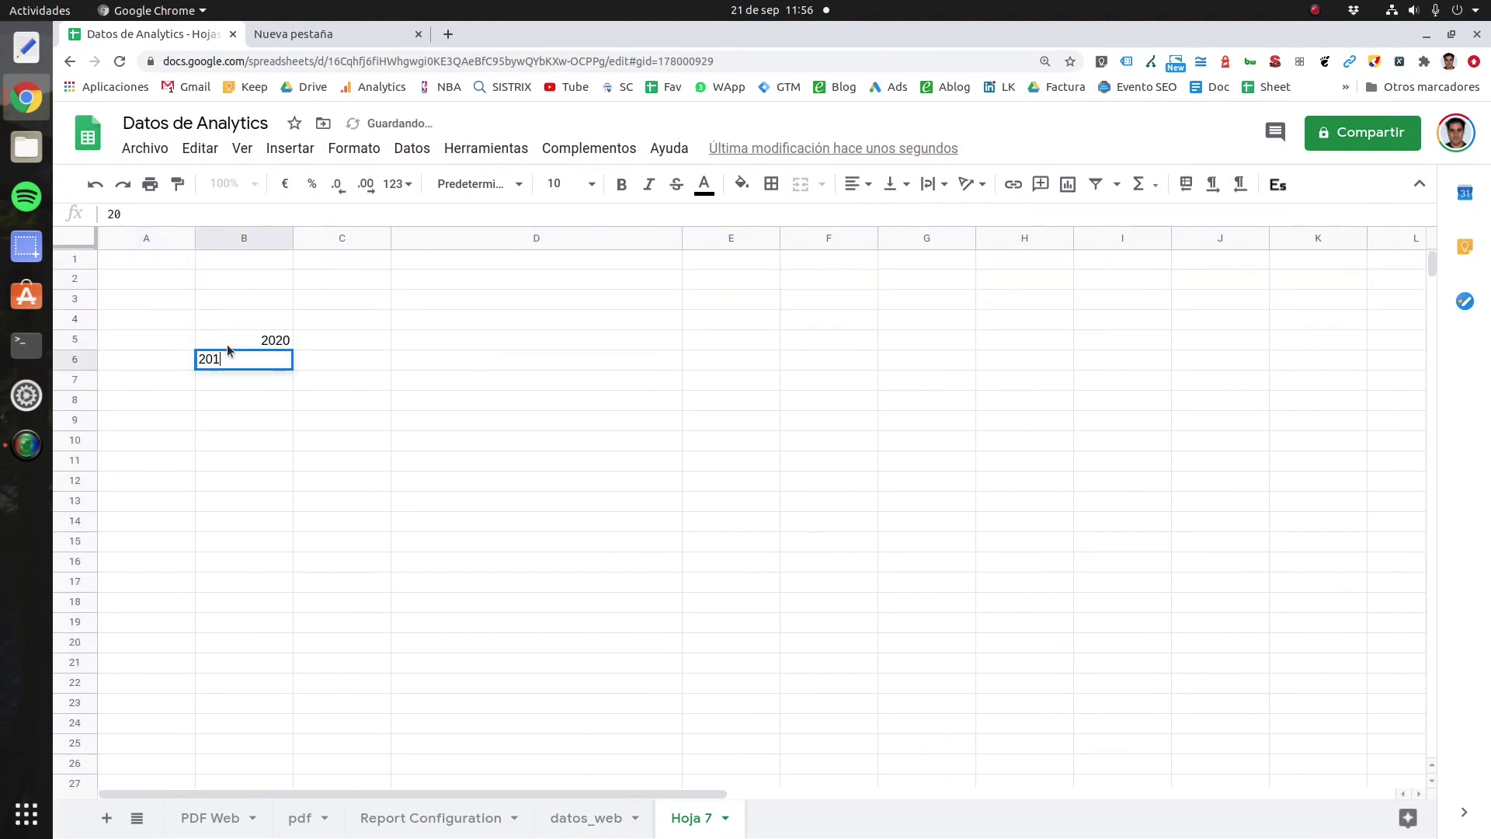
type("9")
key("Return")
type("2018")
key("Return")
type("2017")
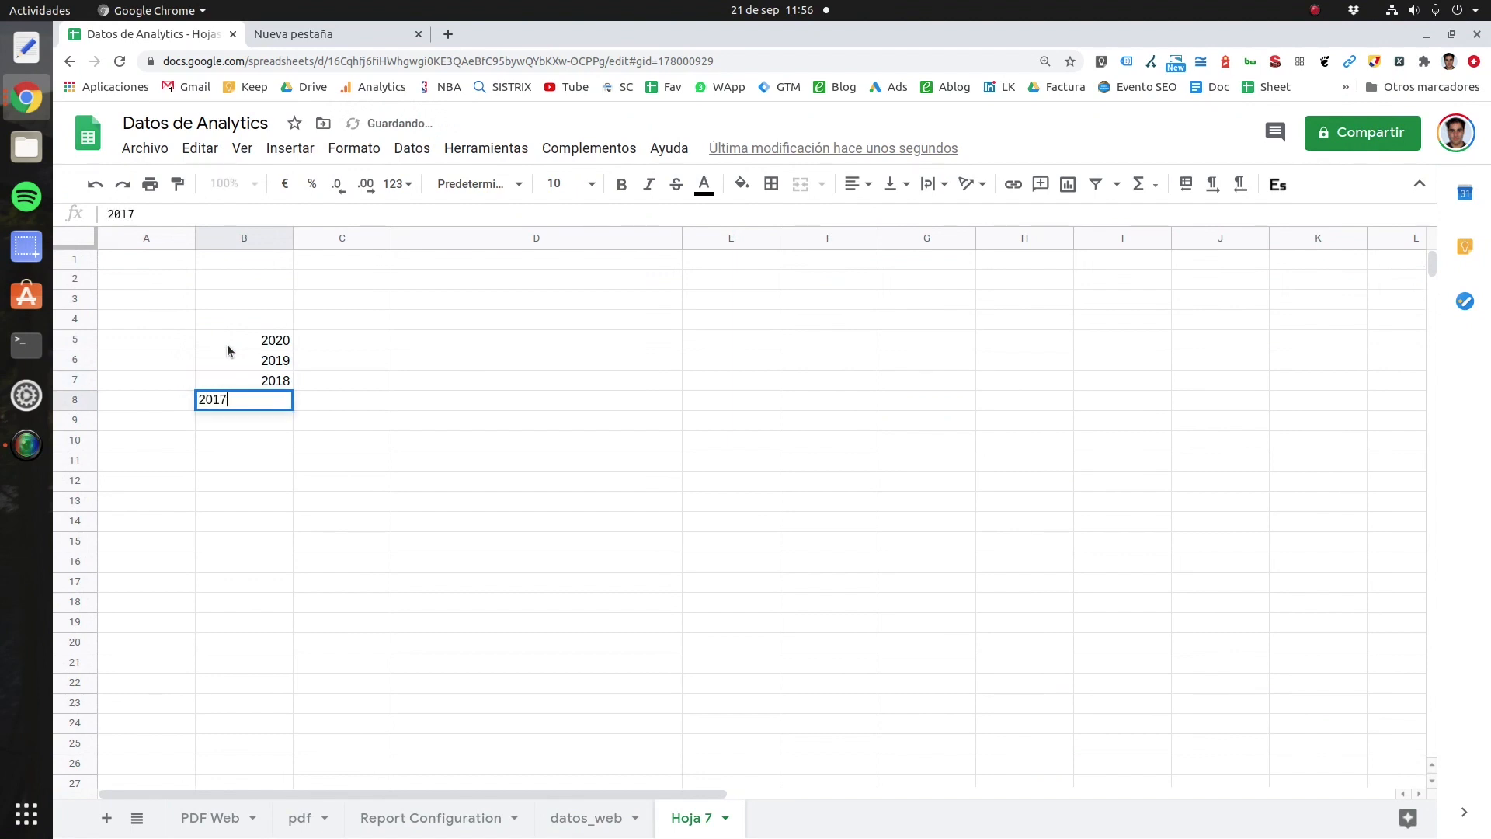
key("Return")
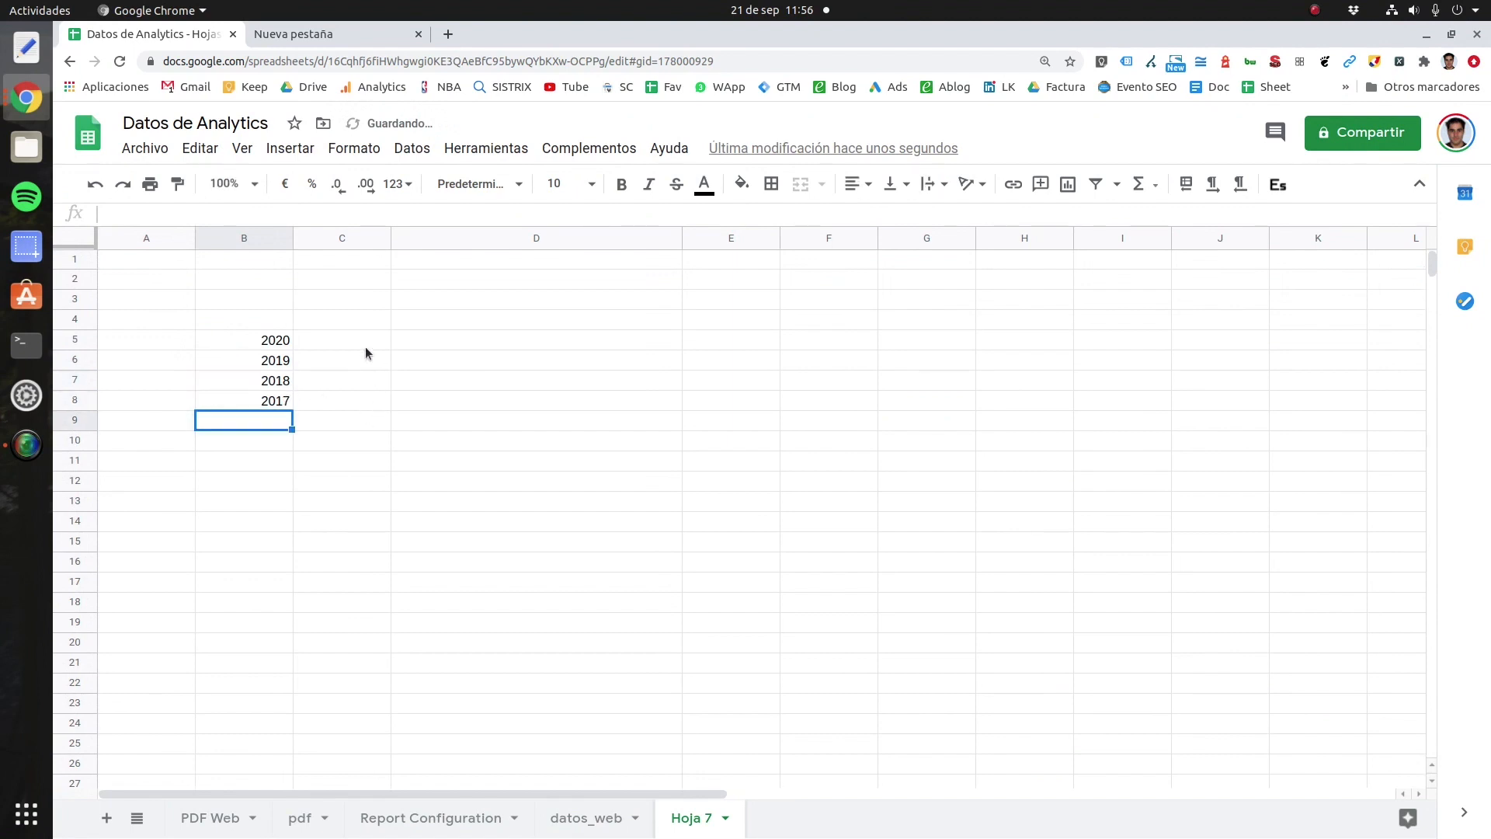
Step: Define the week and sessions data in datos_web!A16:B210 as a named range called sesiones, and return to Hoja 7
left_click(325, 341)
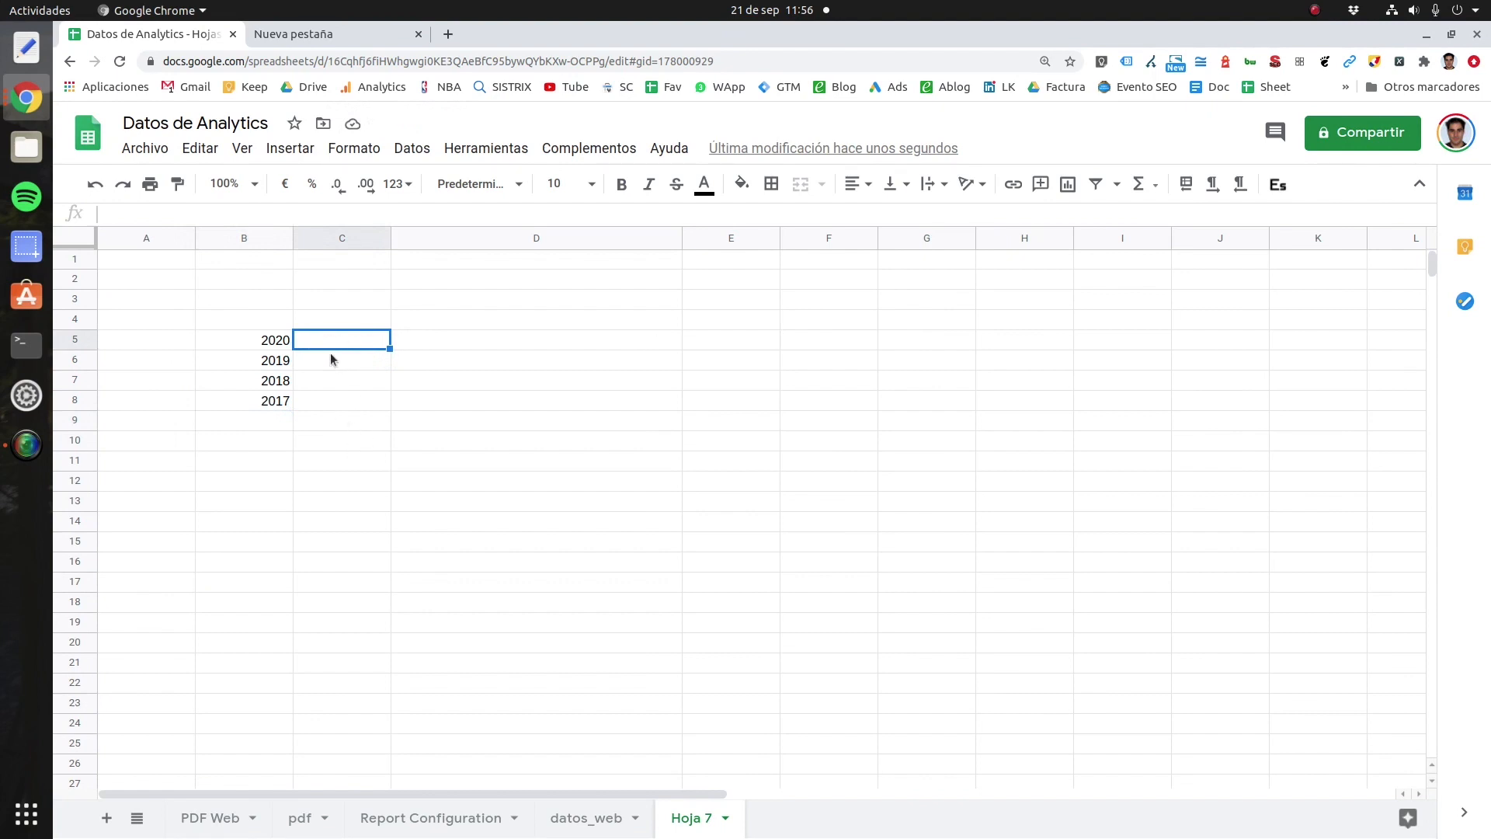
left_click(570, 812)
left_click(384, 677)
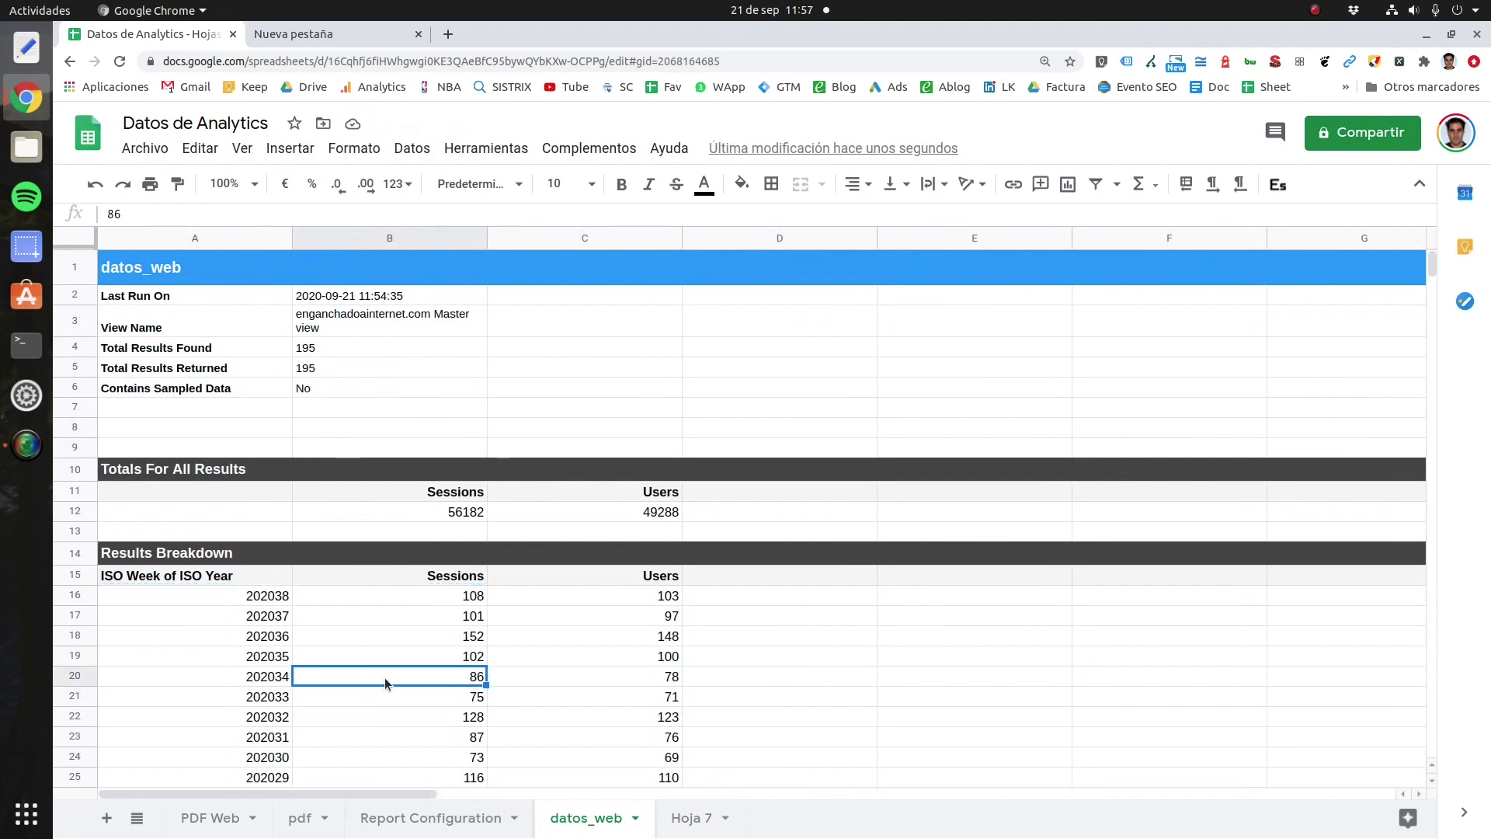
scroll(402, 651, "down", 2)
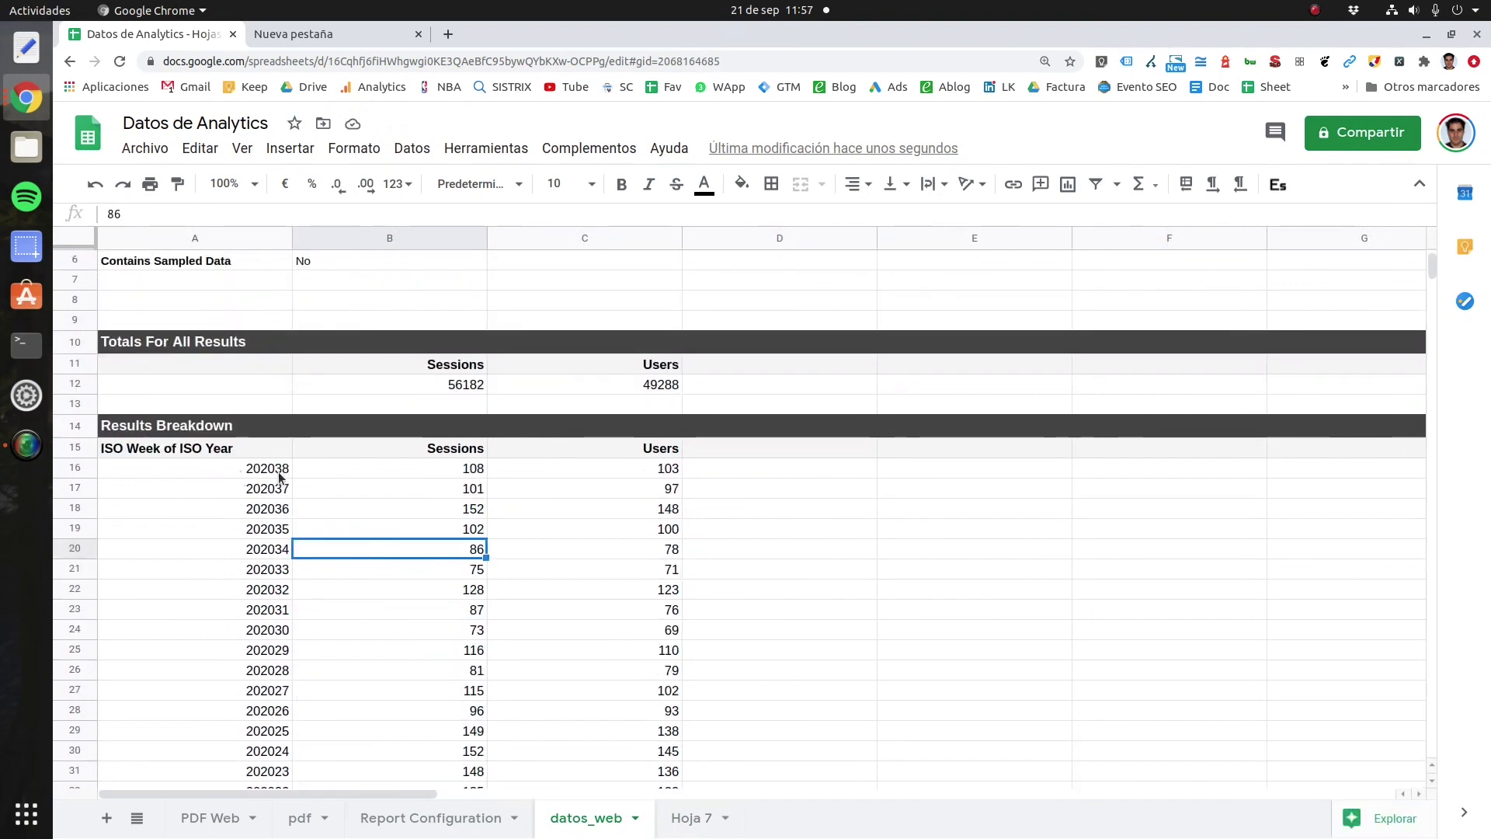
left_click_drag(225, 479, 203, 669)
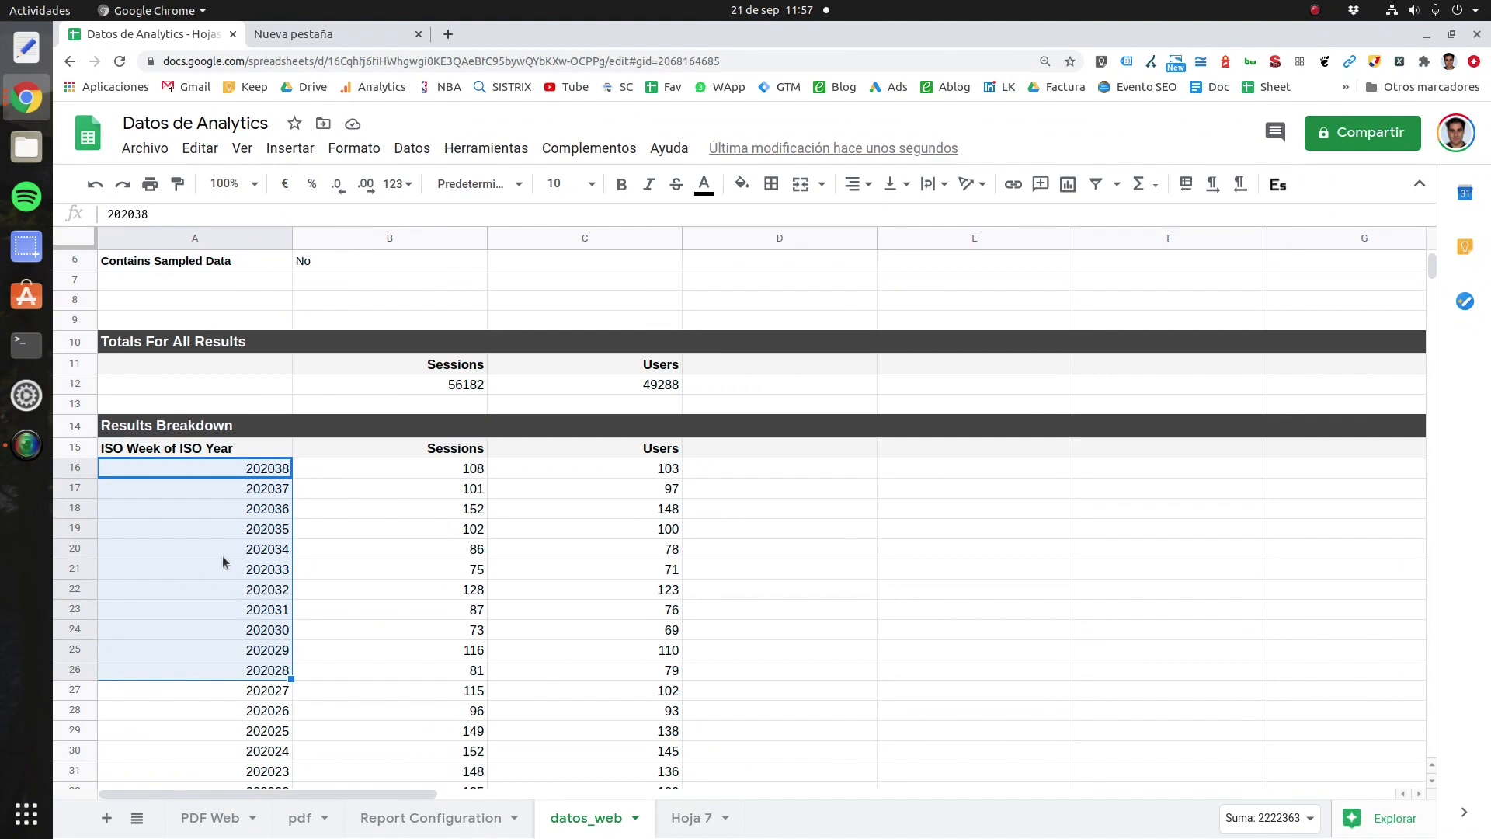
left_click(181, 469)
left_click_drag(213, 475, 405, 427)
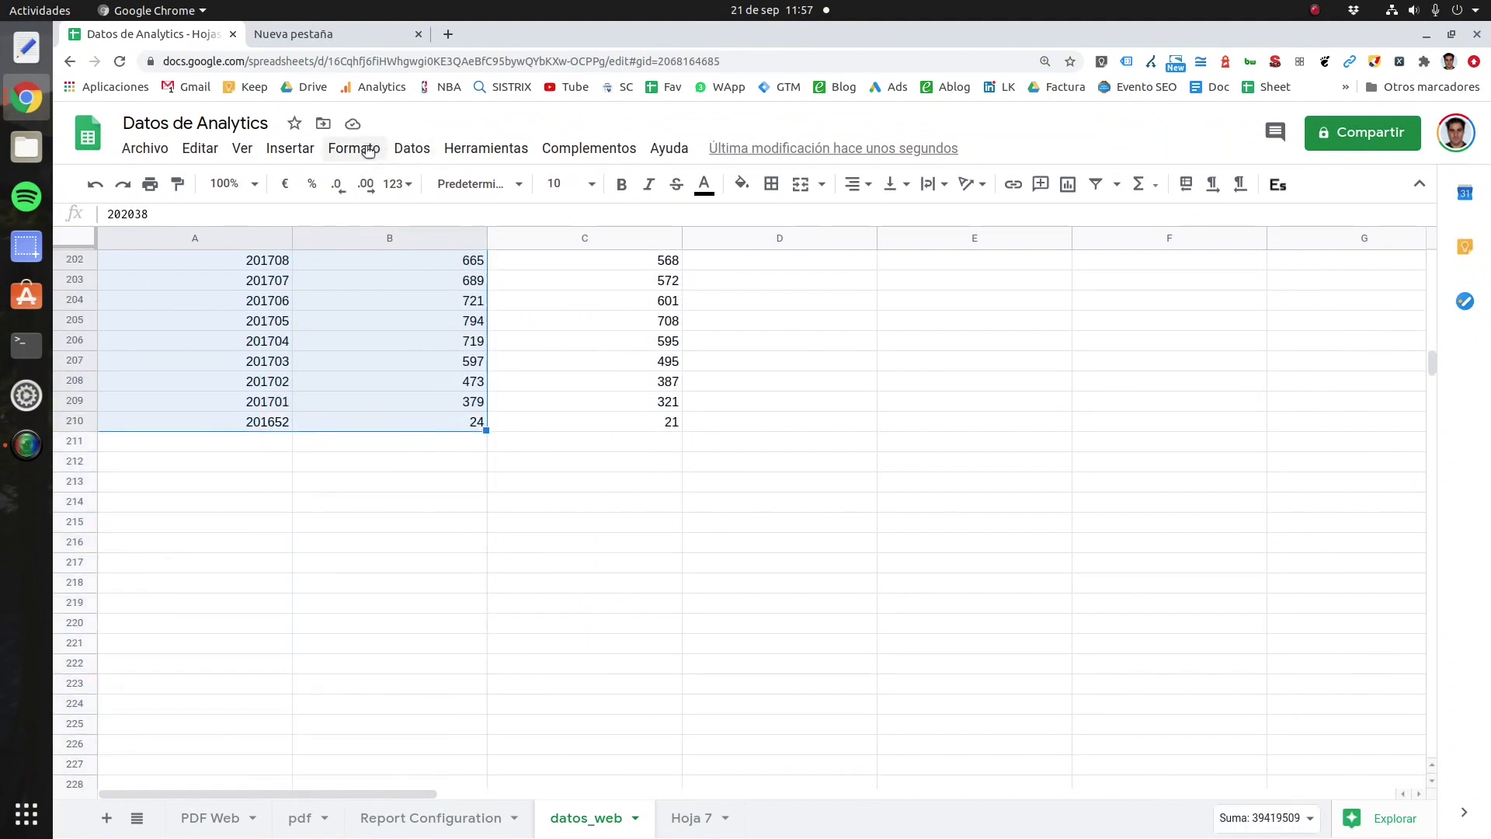
left_click(397, 147)
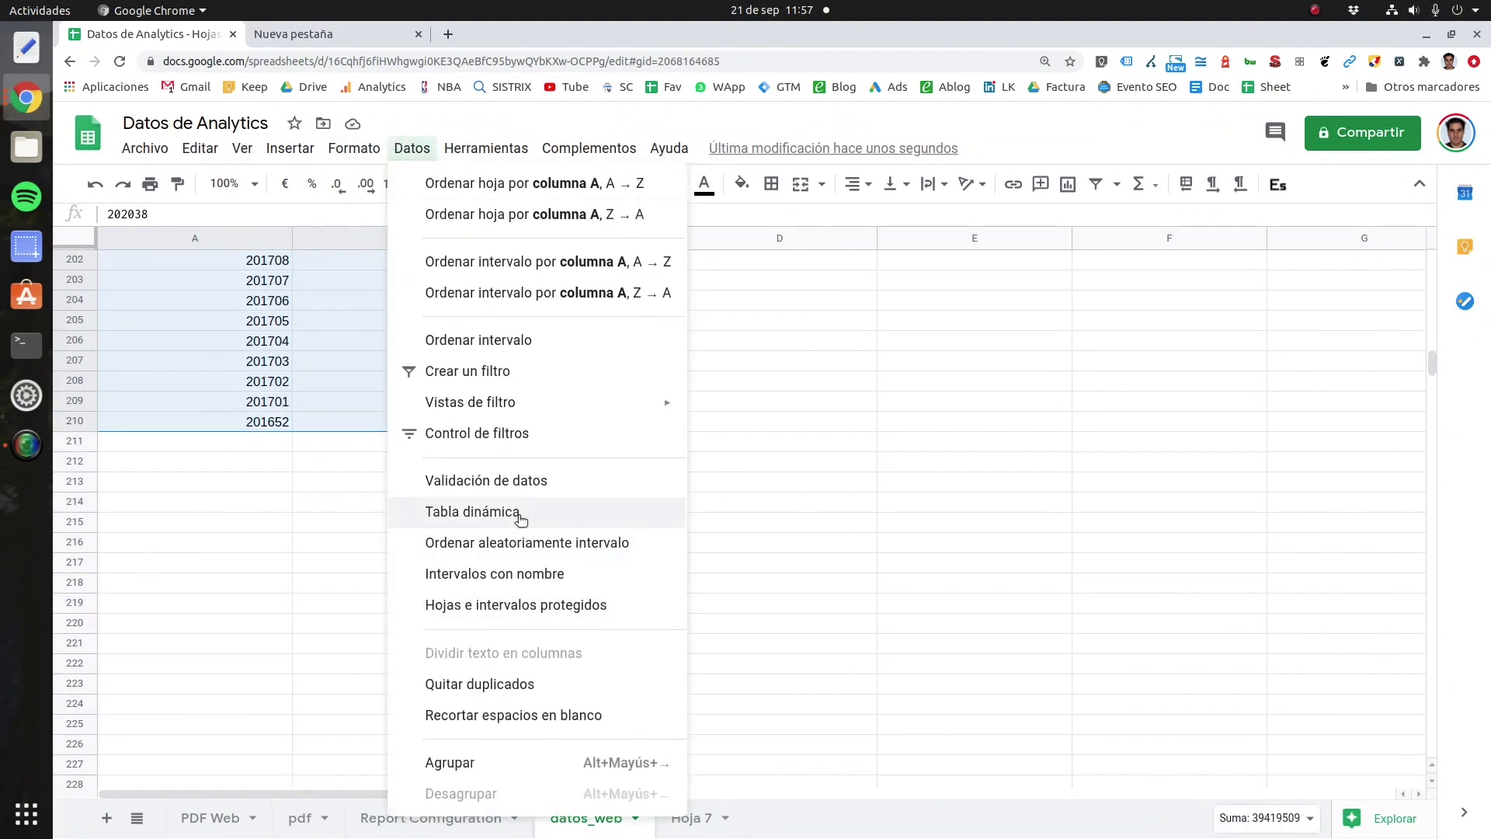
left_click(509, 575)
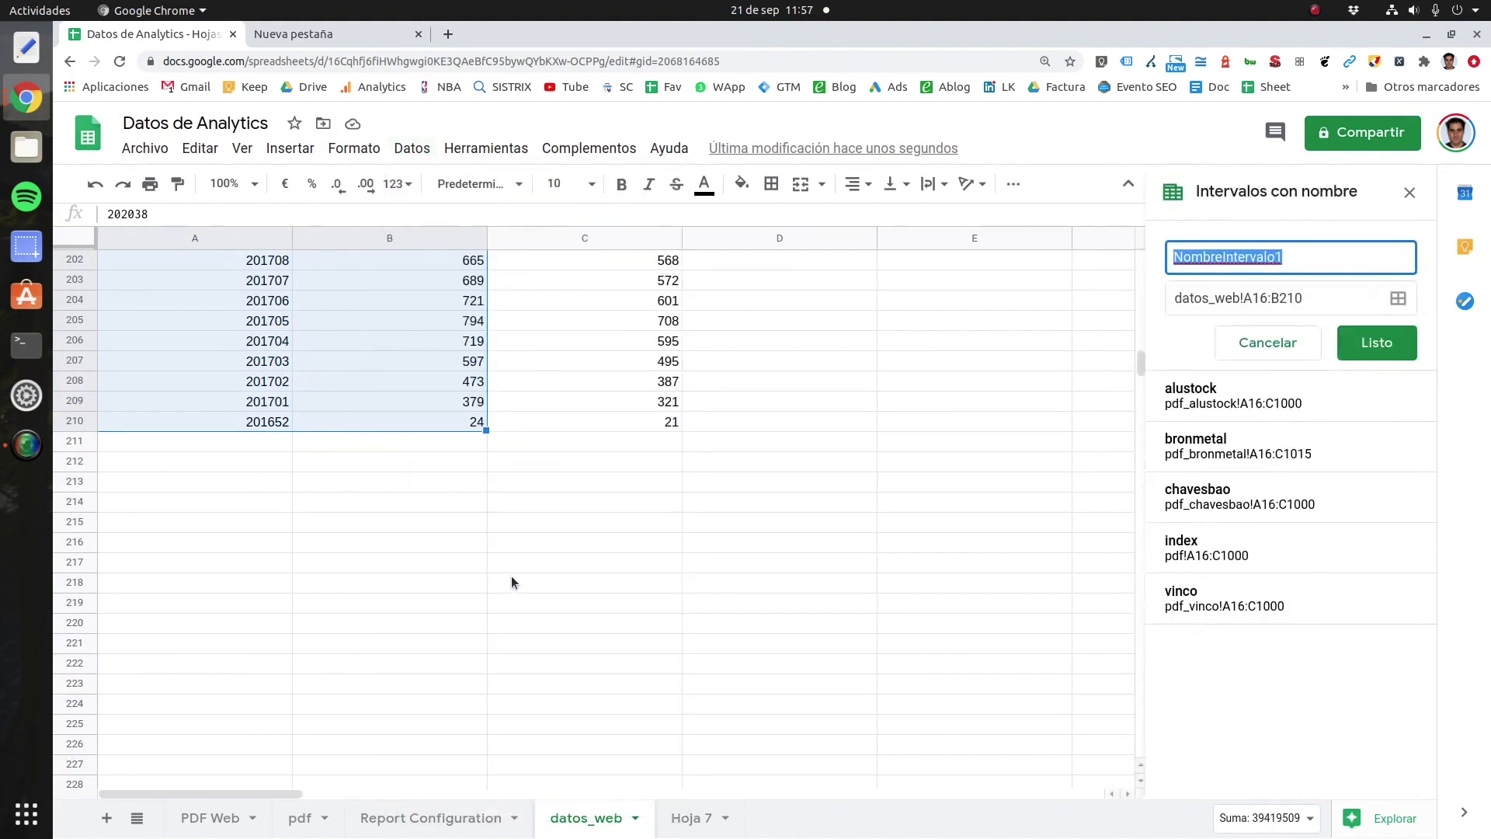
type("sesiones")
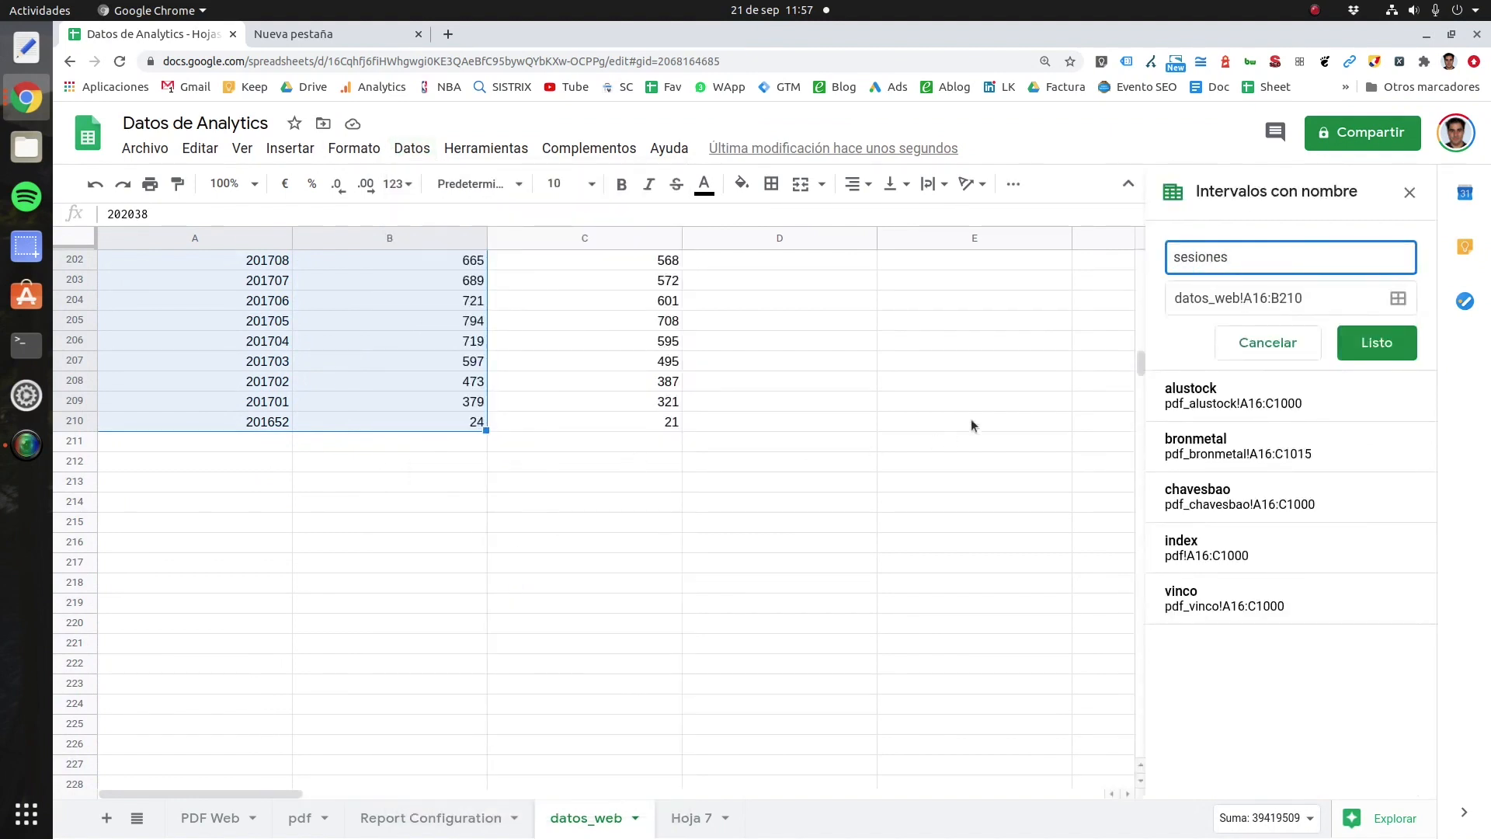
left_click(1379, 349)
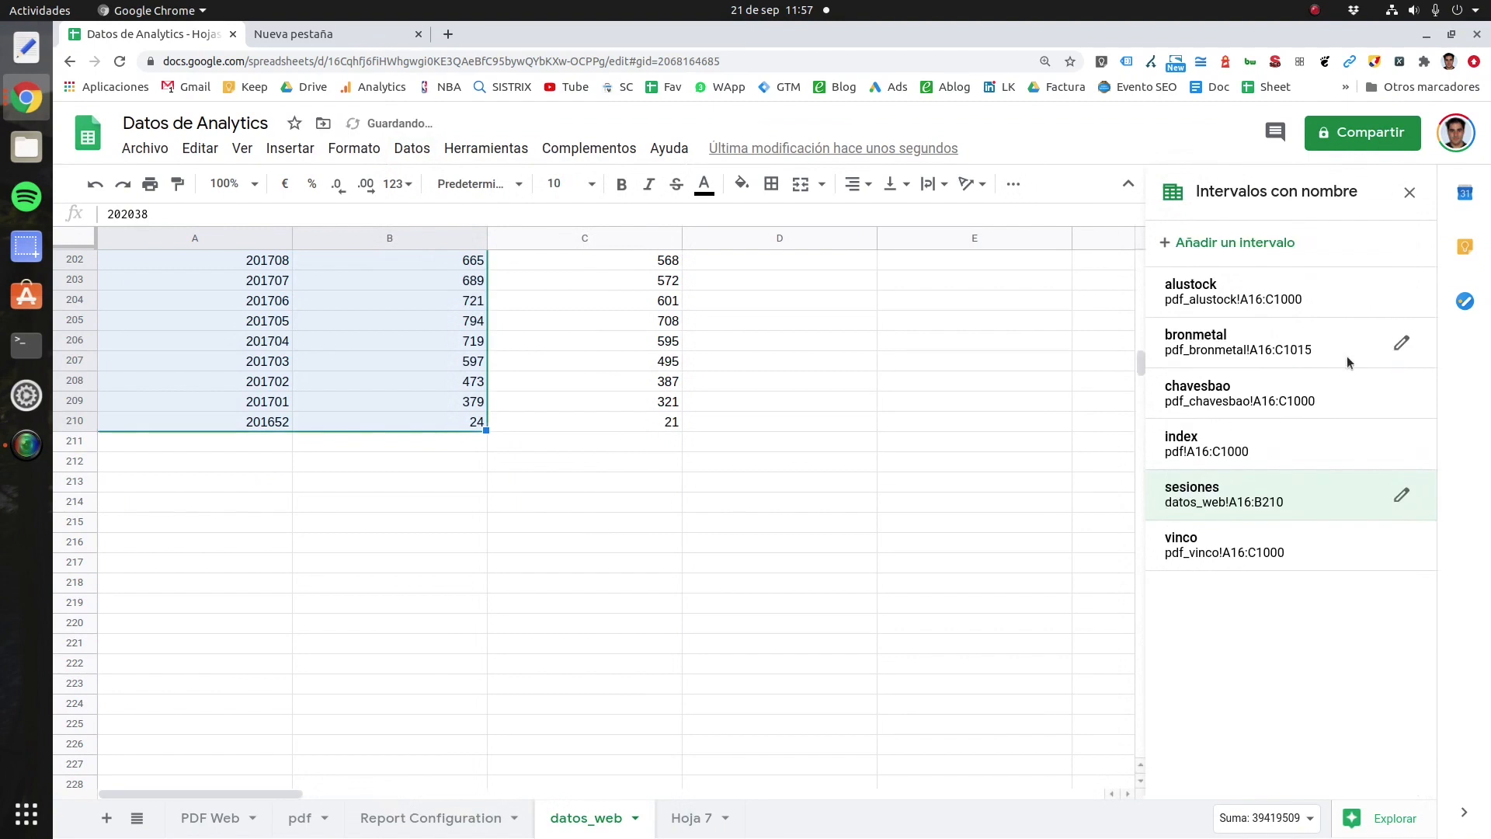
left_click(1409, 194)
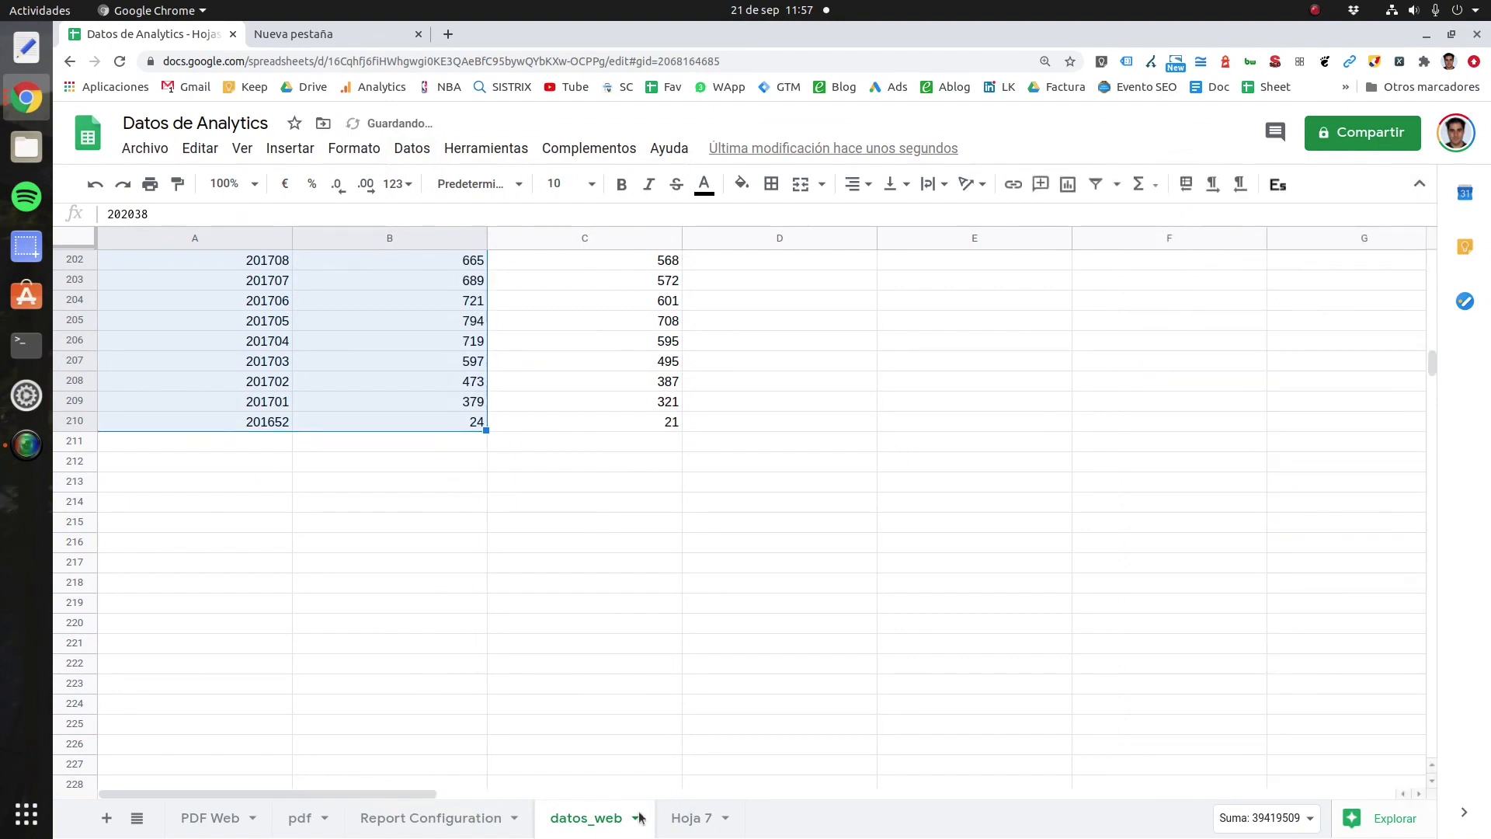
left_click(688, 817)
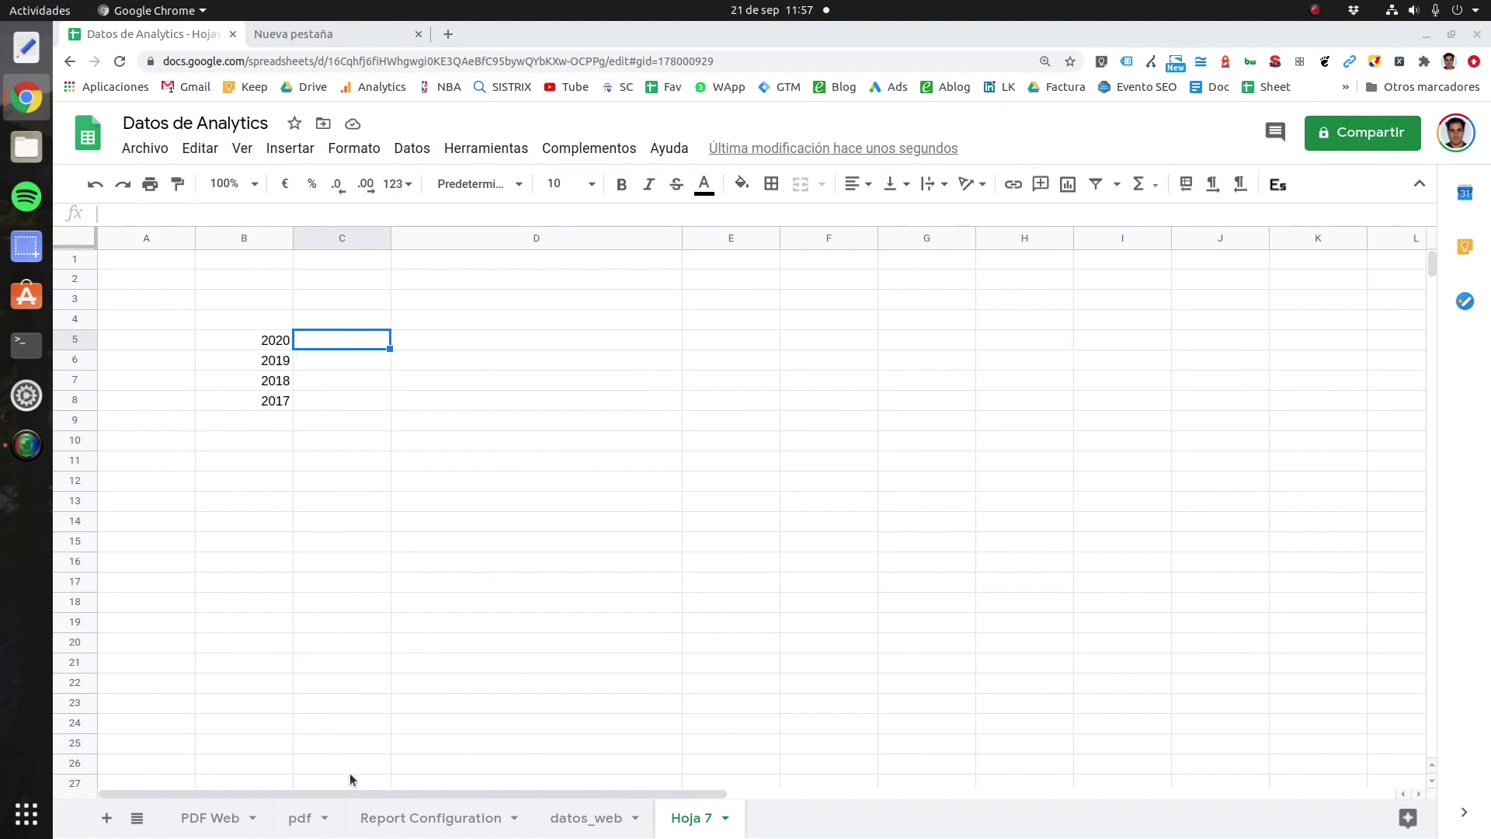
Step: Copy the week code 202038 from A16 of datos_web into E5 of Hoja 7
left_click(583, 819)
scroll(355, 494, "up", 20)
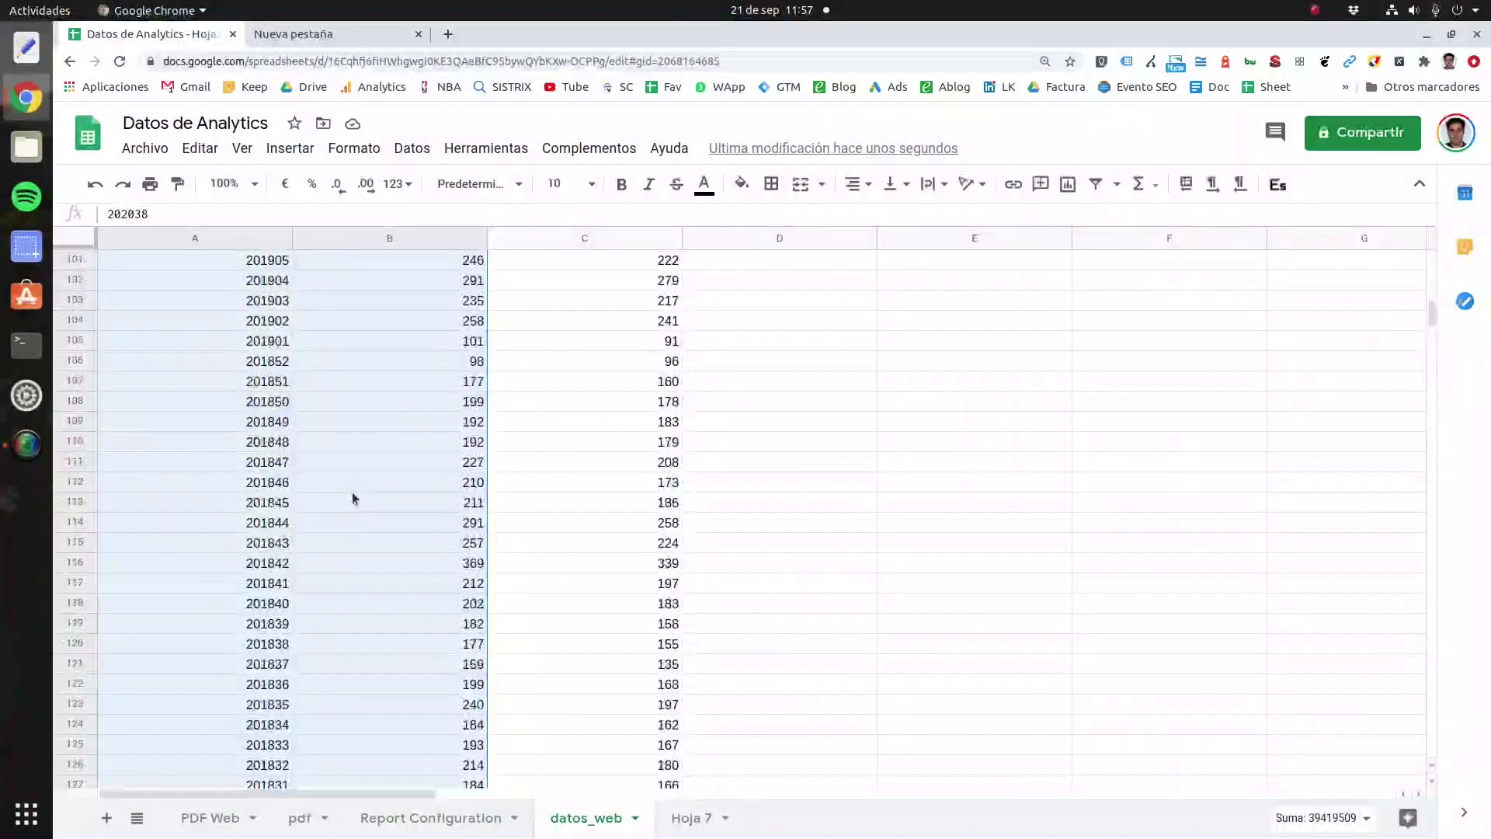
left_click(261, 601)
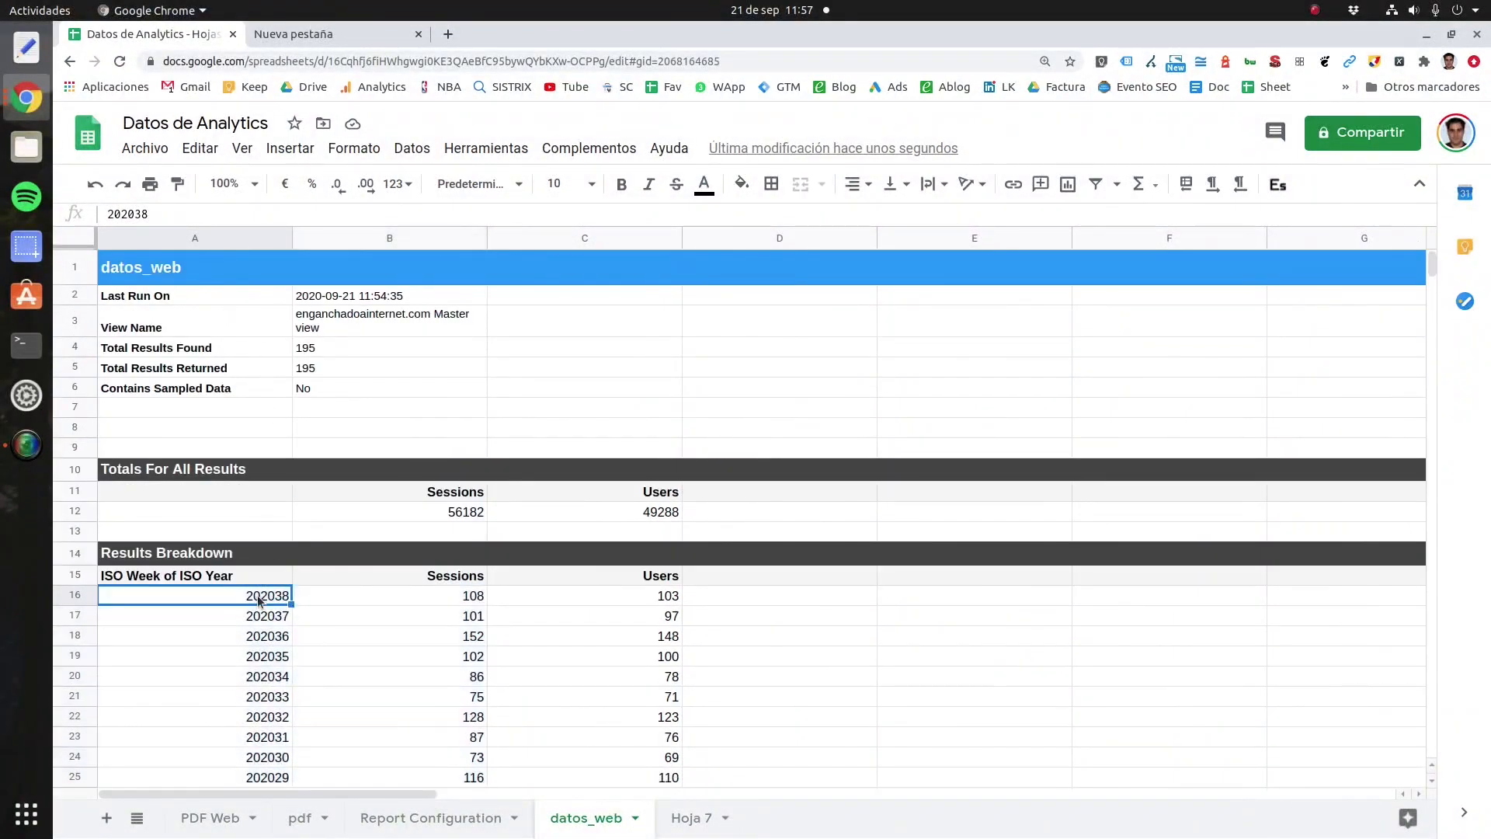
key("ctrl+c")
left_click(706, 829)
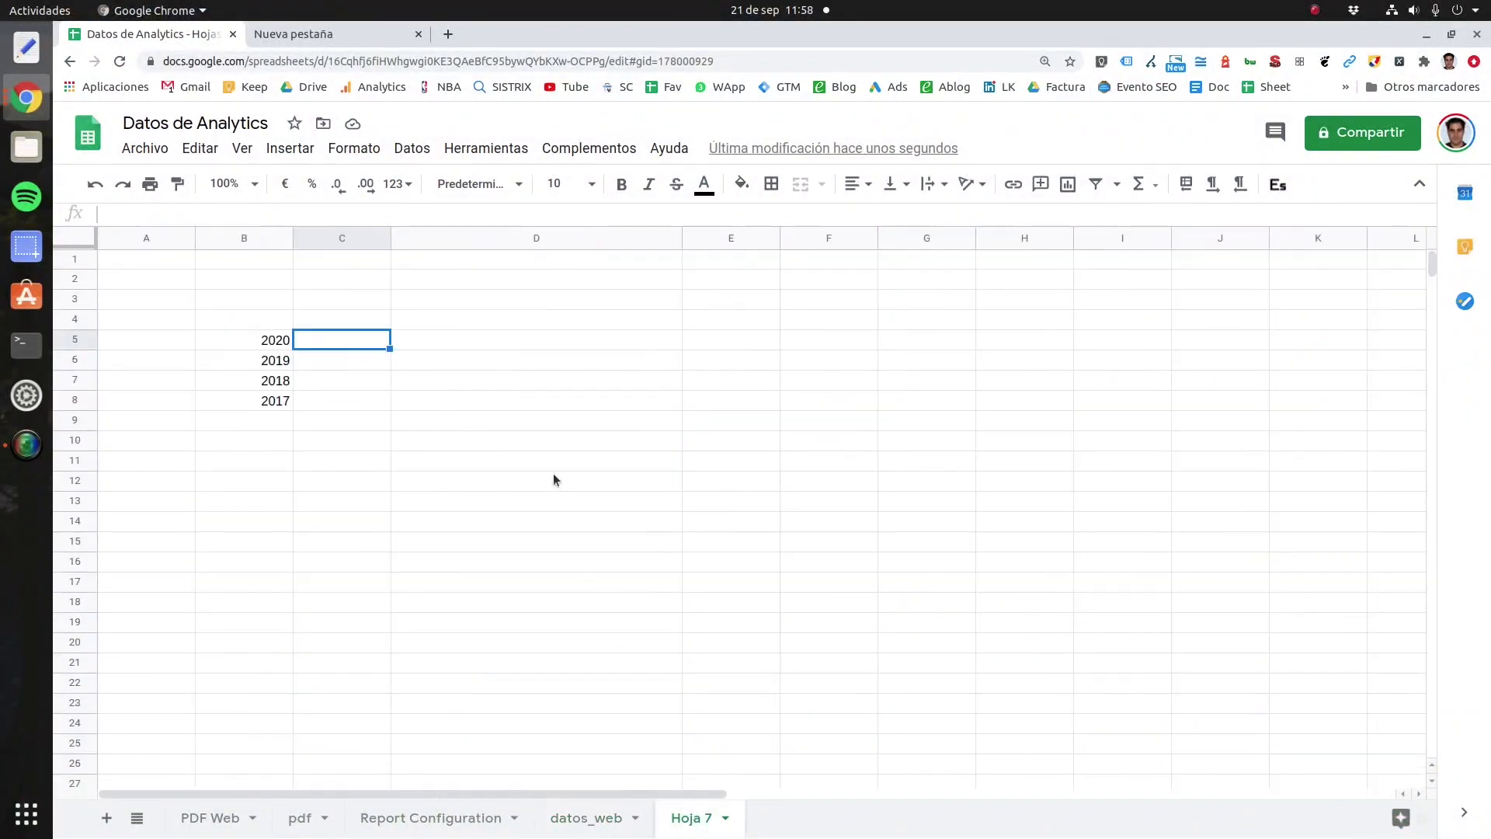
left_click(701, 340)
key("ctrl+v")
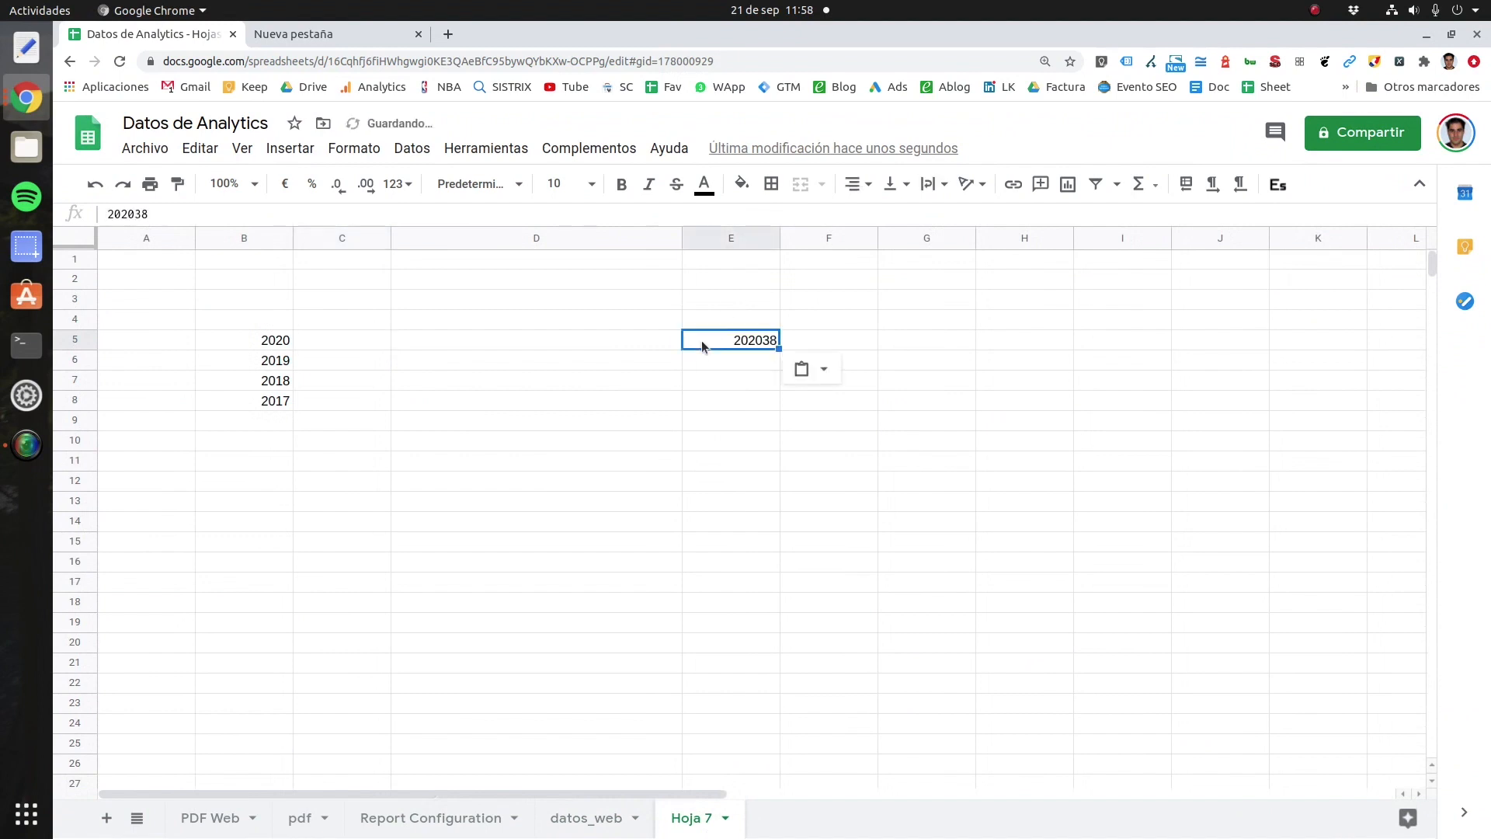
Step: Extract the year from the week code by entering =mid(E5;1;4) in F5
left_click(856, 345)
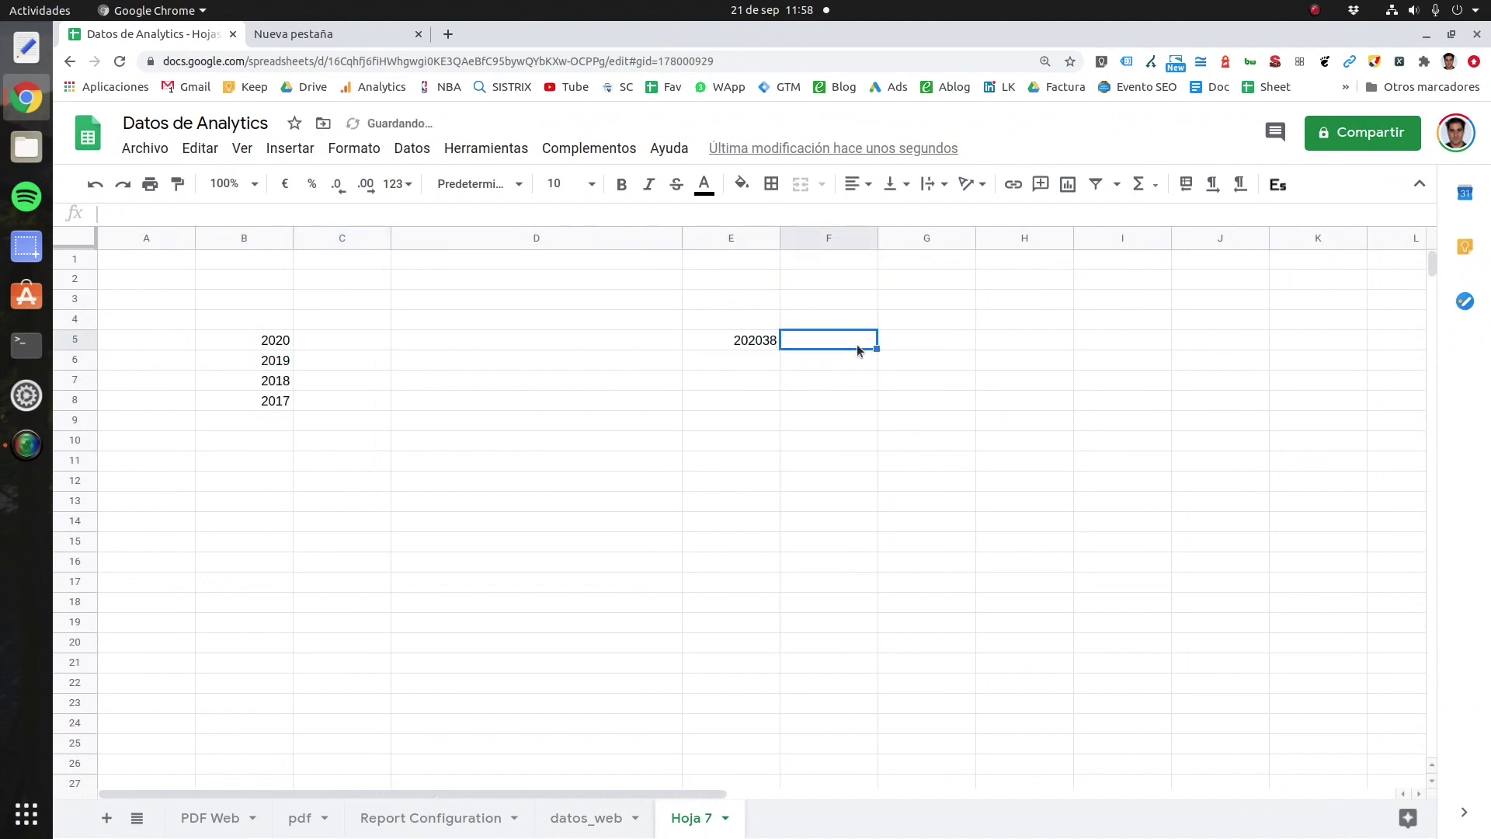
type("=mid")
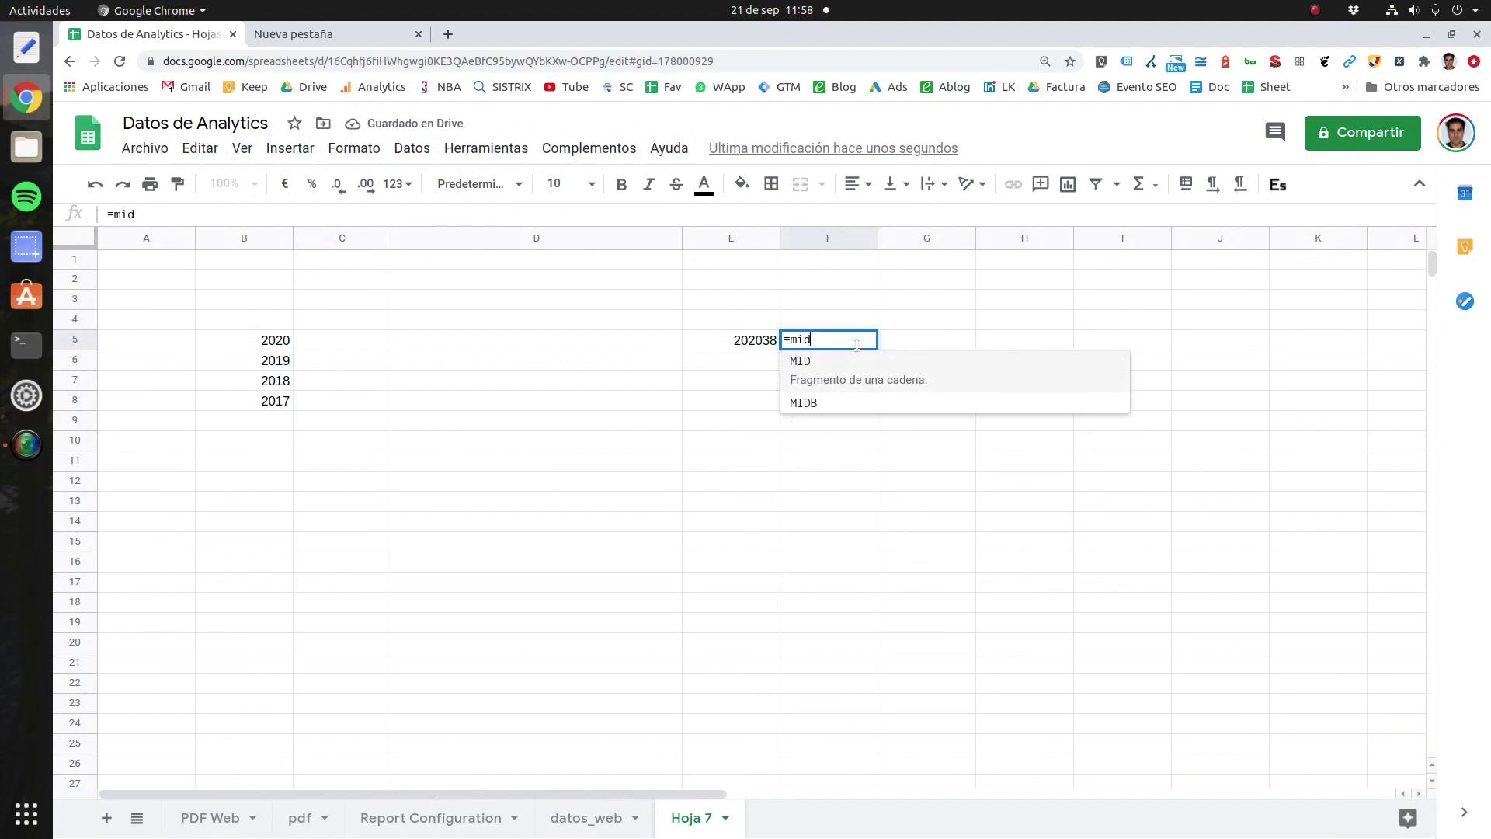
type("(")
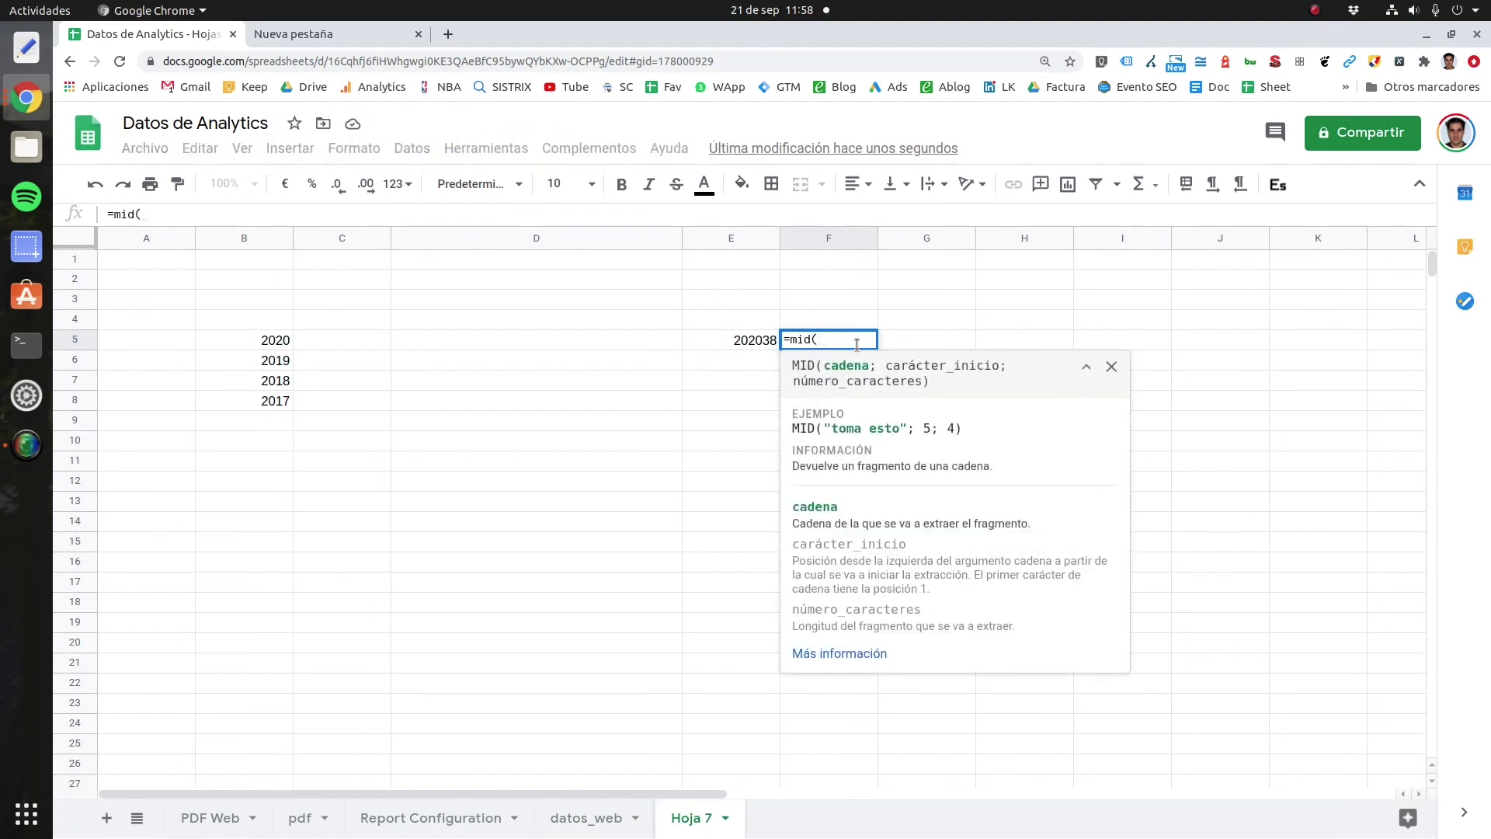
left_click(751, 343)
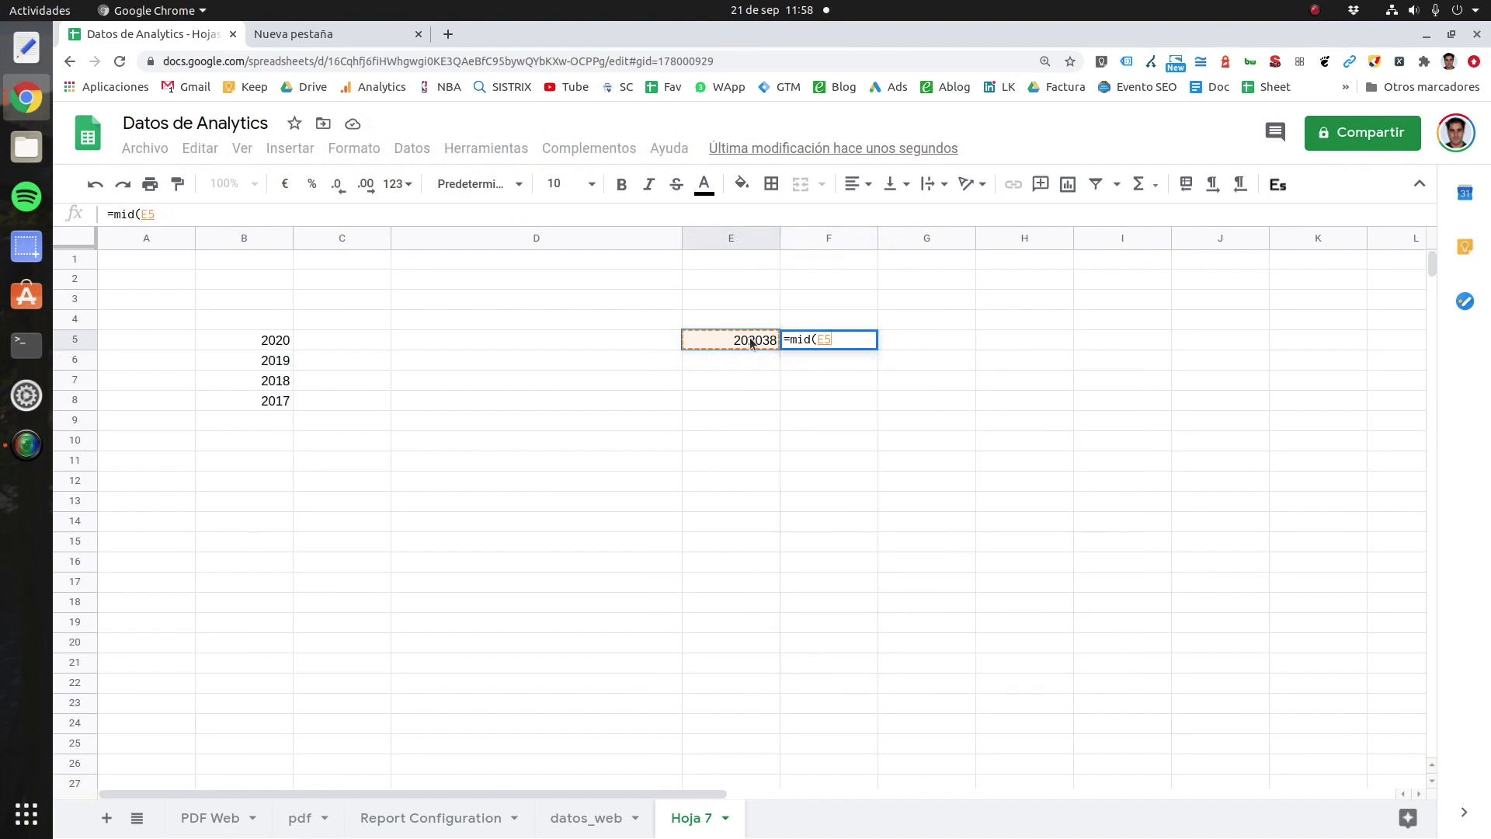
type(";1")
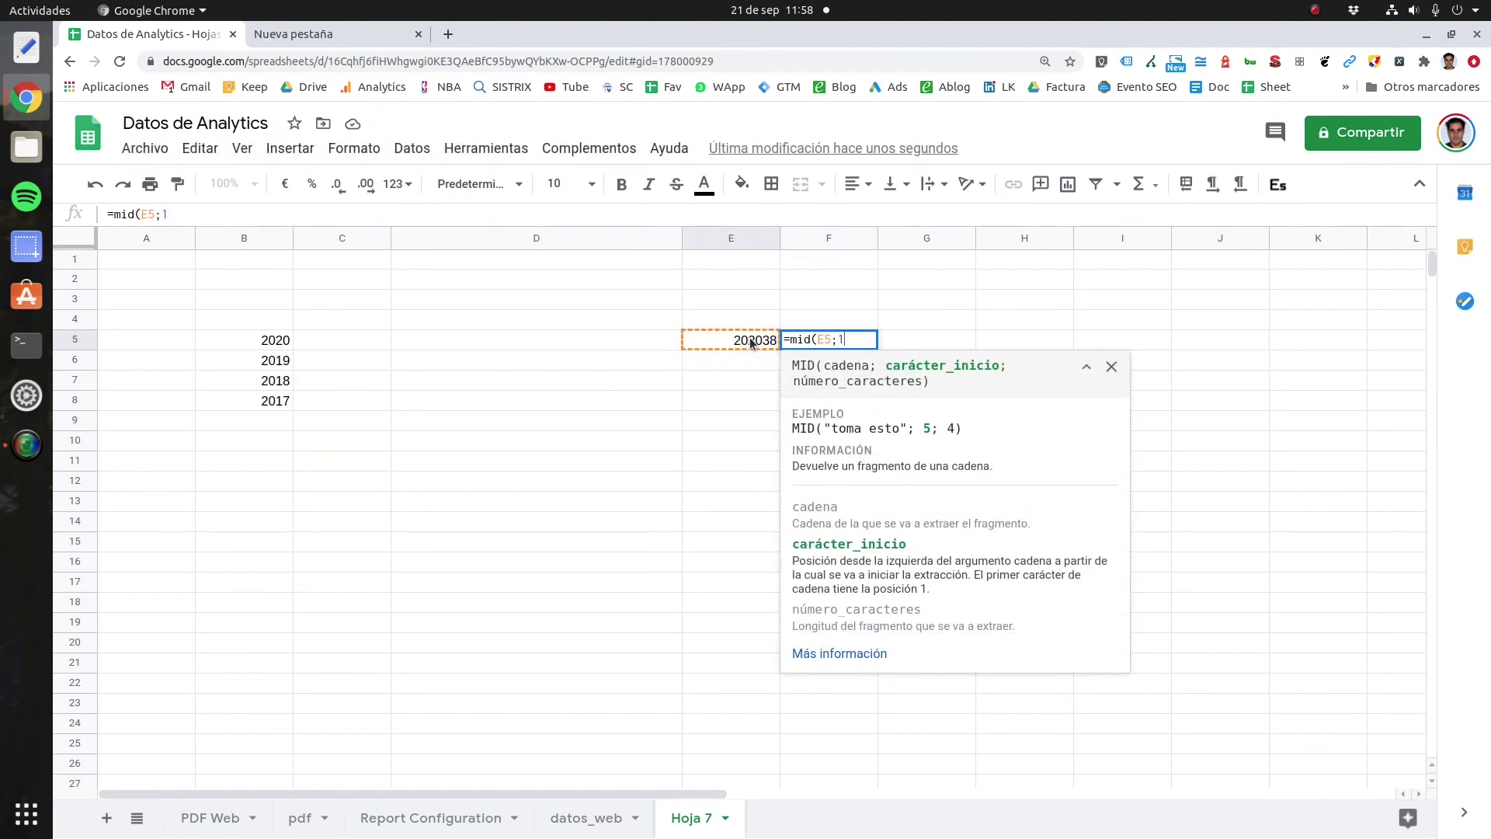
type(";4")
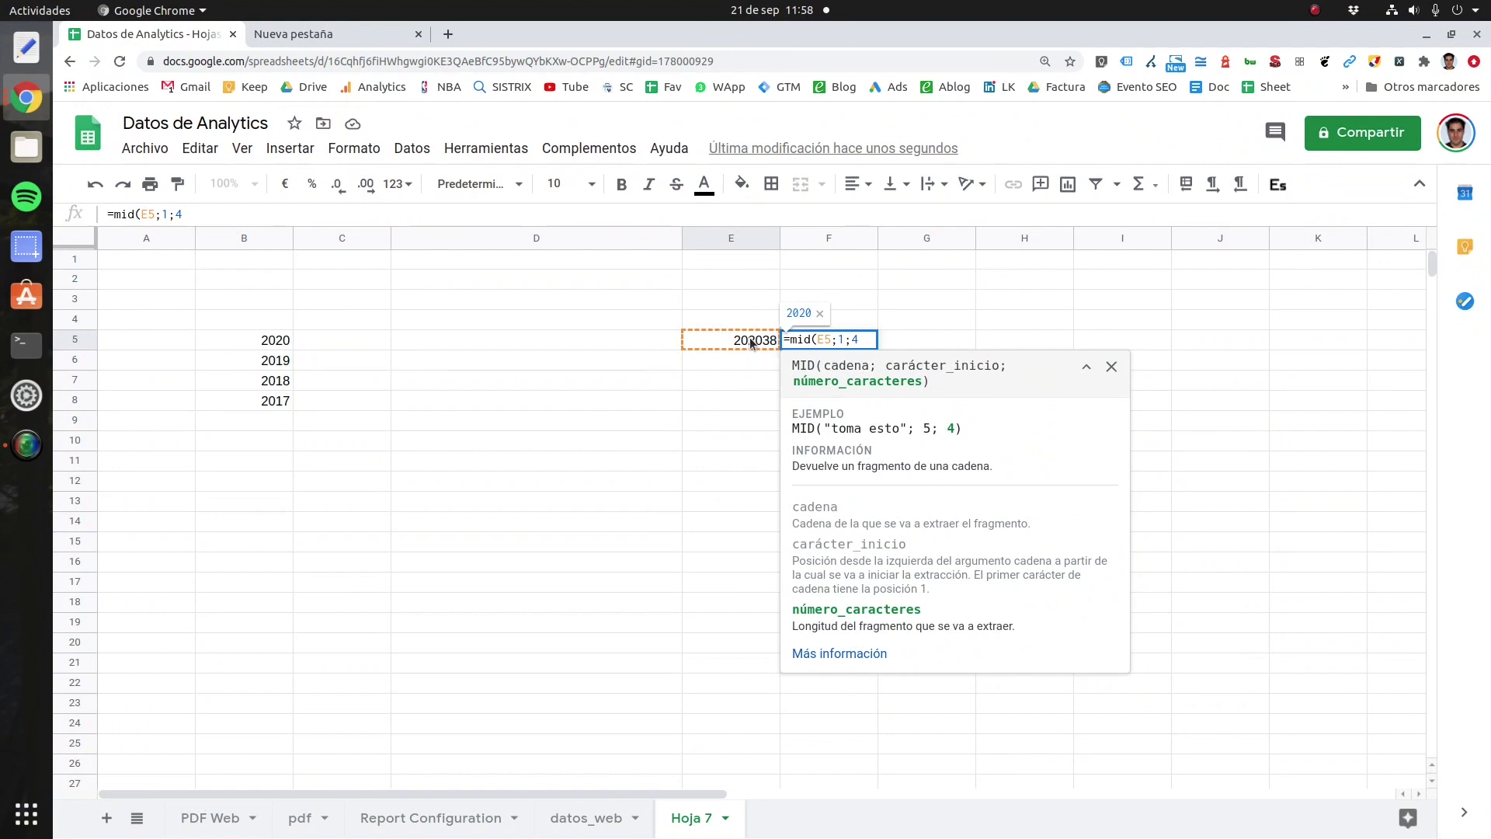
type(")")
key("Return")
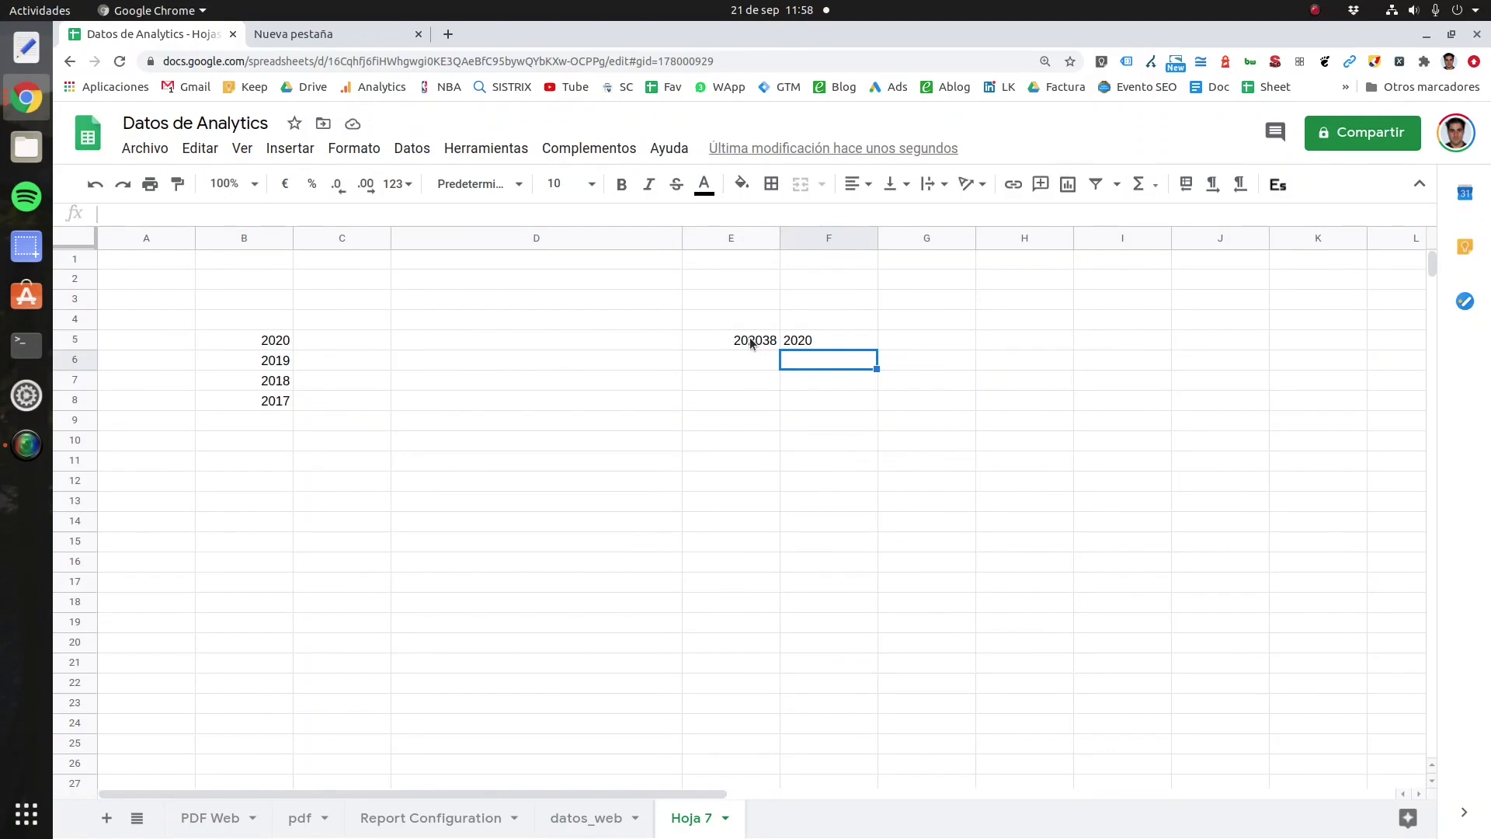
Step: Begin a FILTER formula in C5 with the named range sesiones as the range to filter
left_click(335, 347)
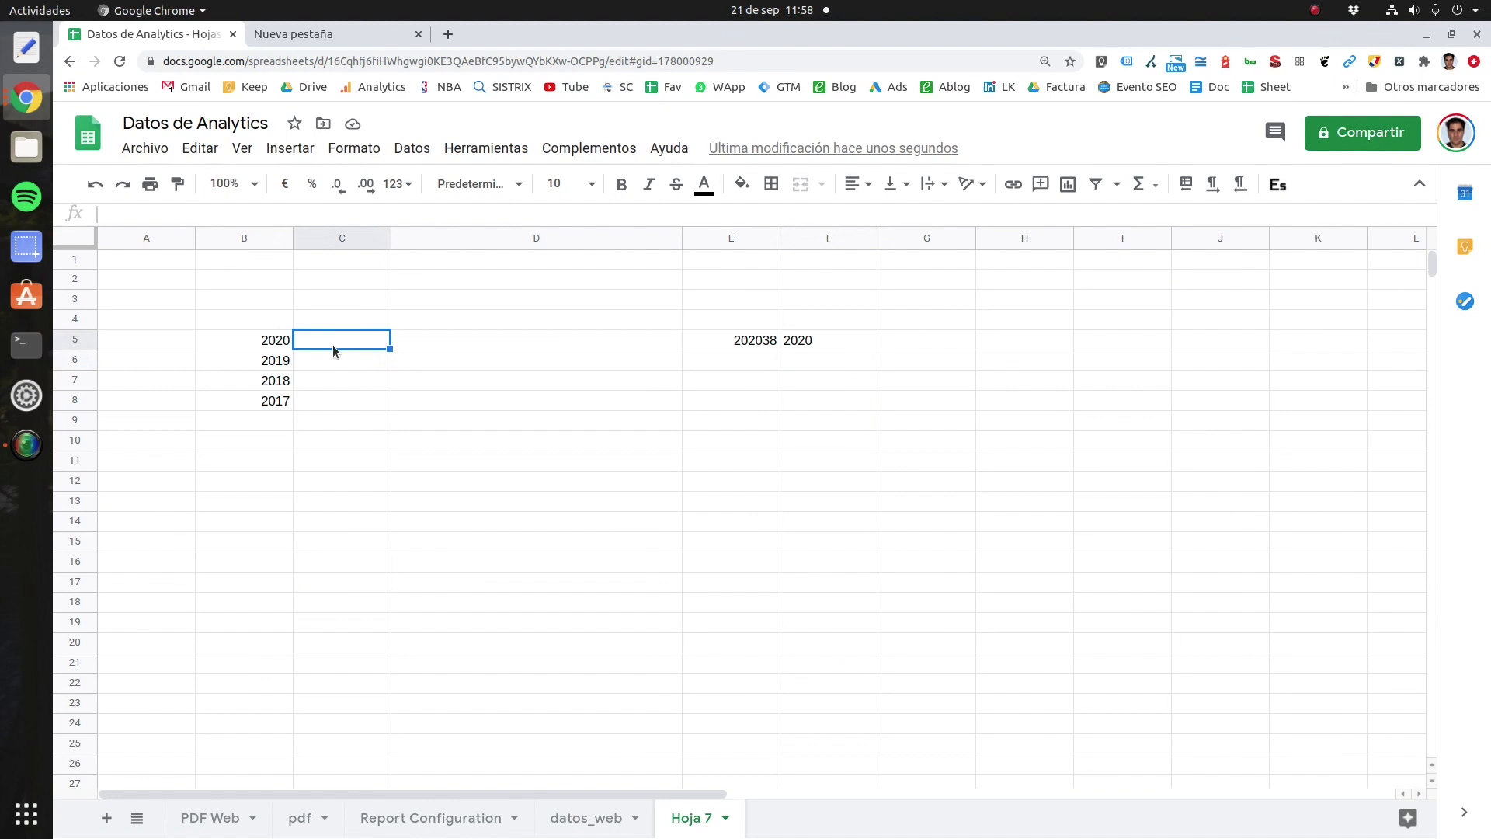
type("=fil")
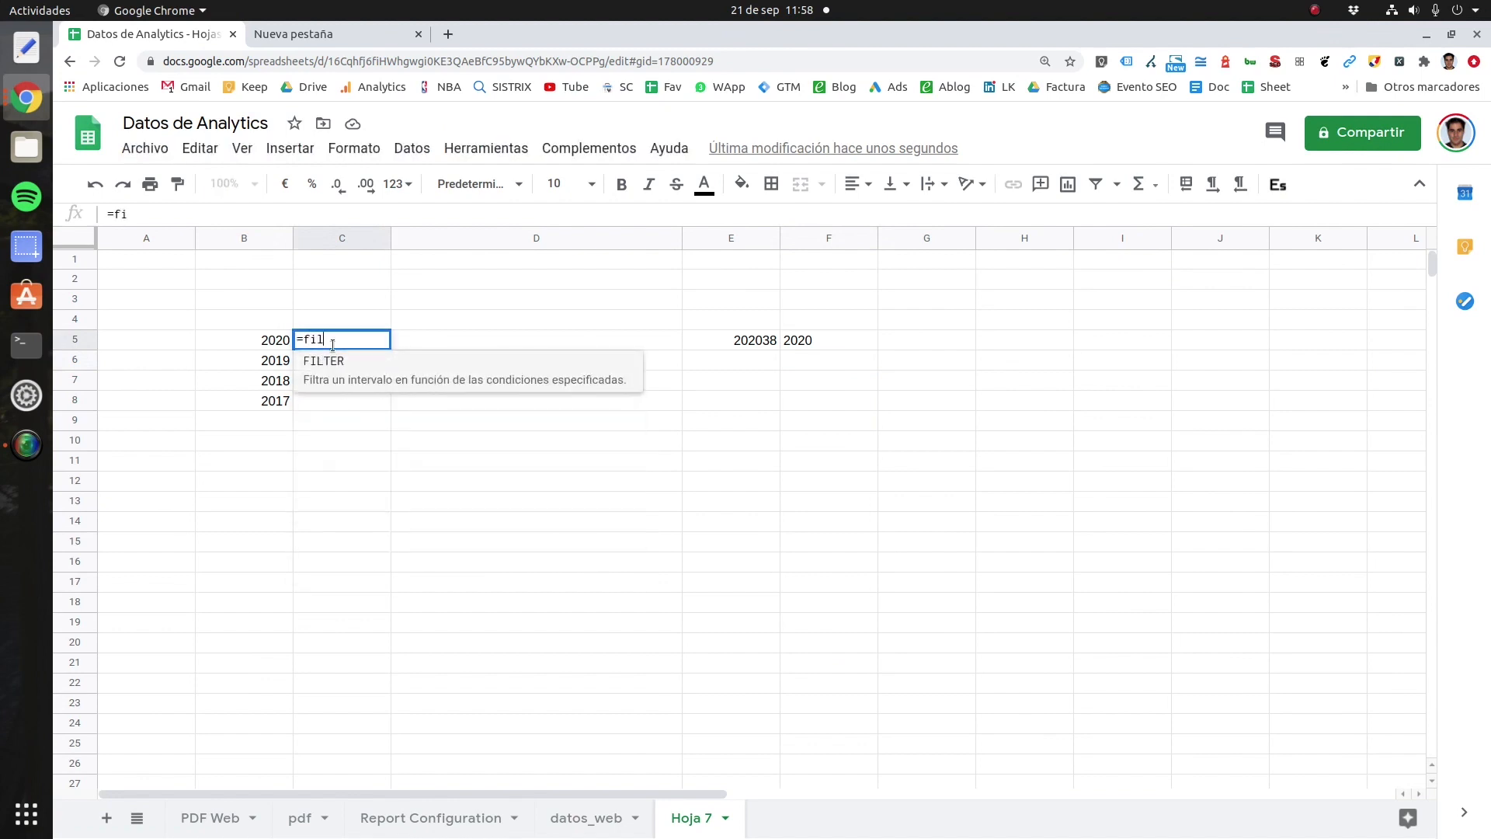
type("ter(")
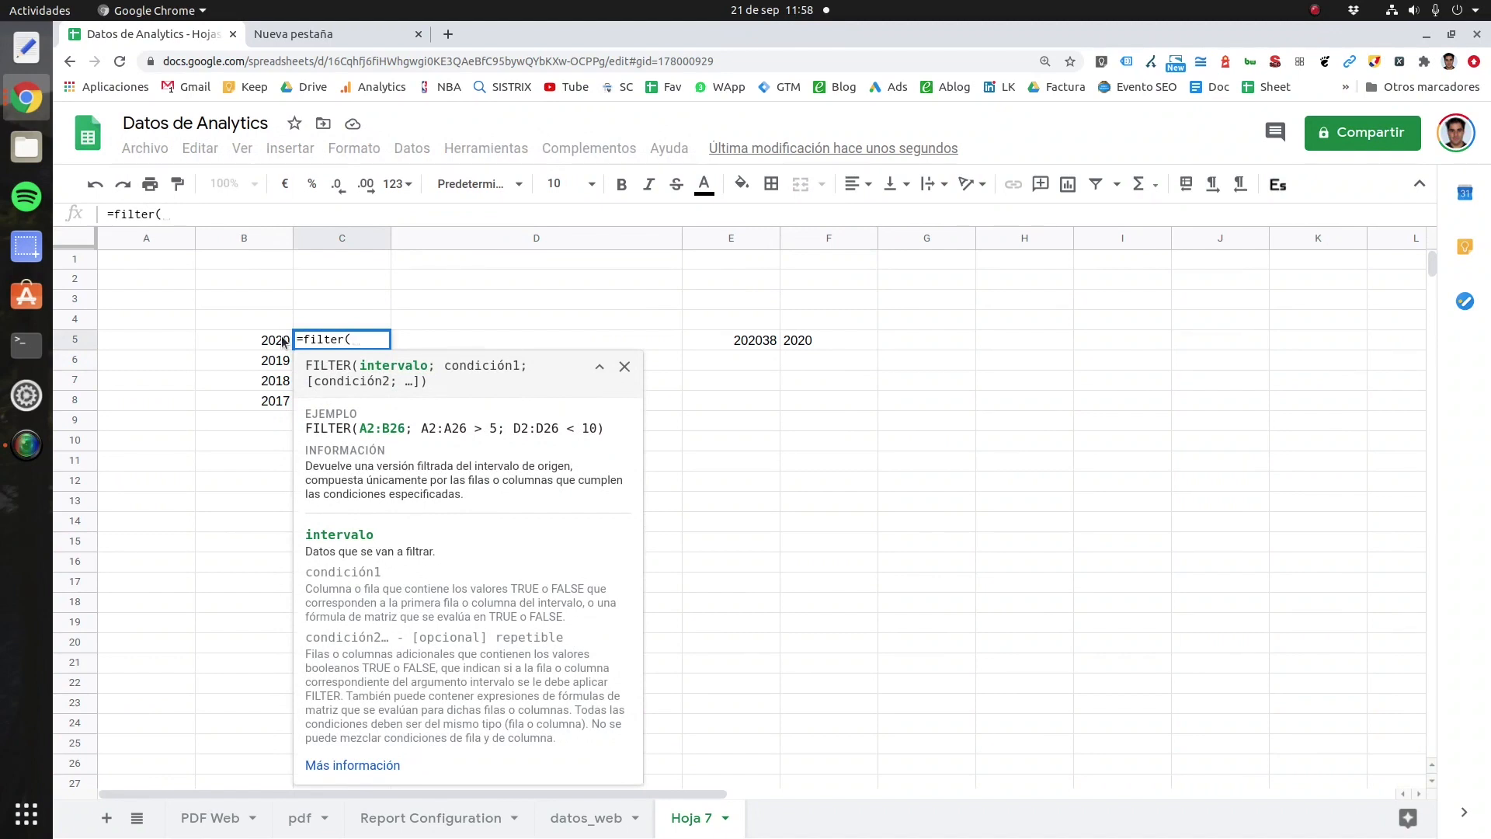
type("ses")
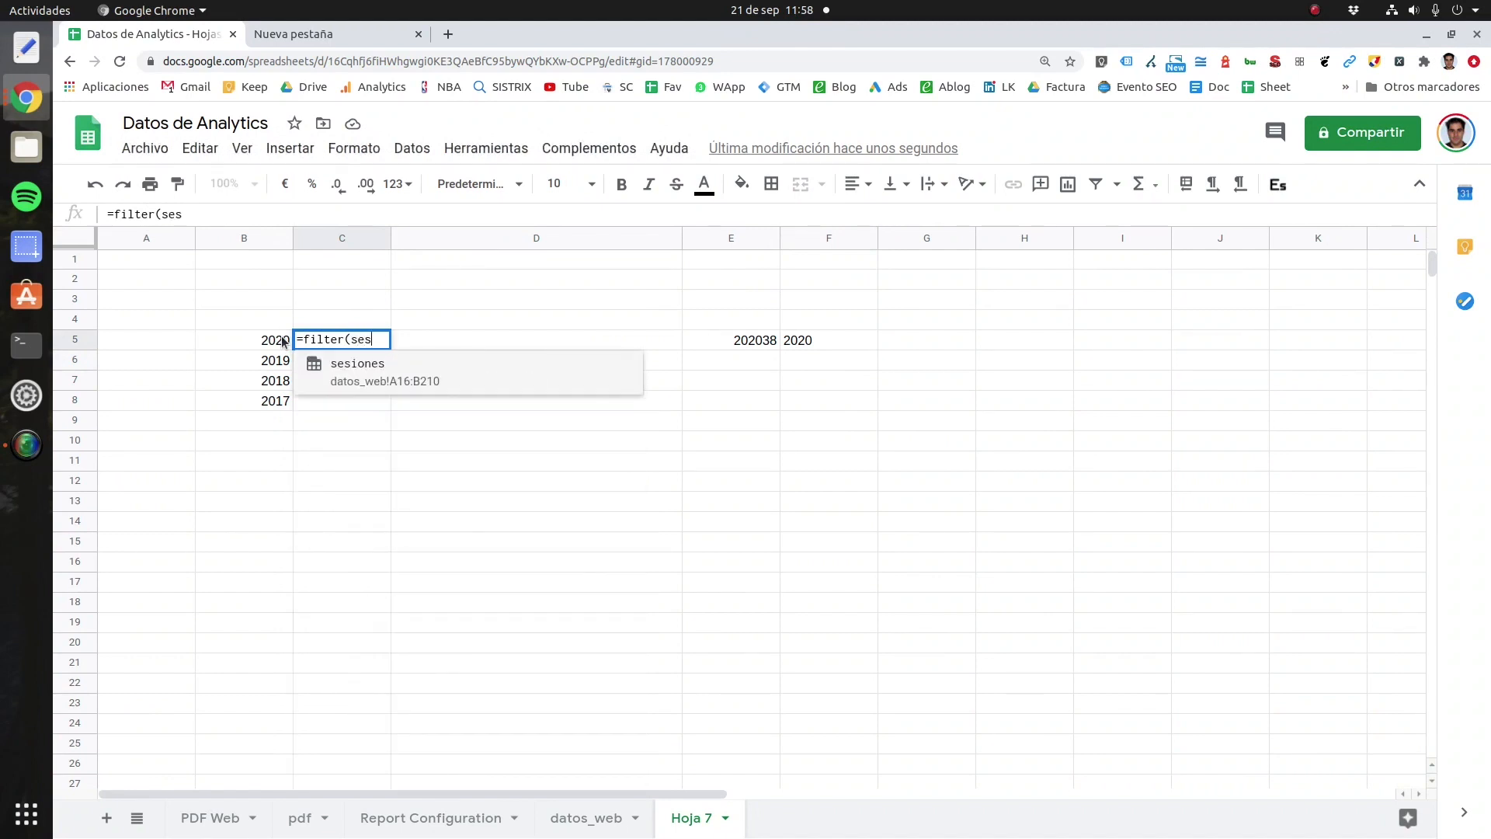
left_click(400, 373)
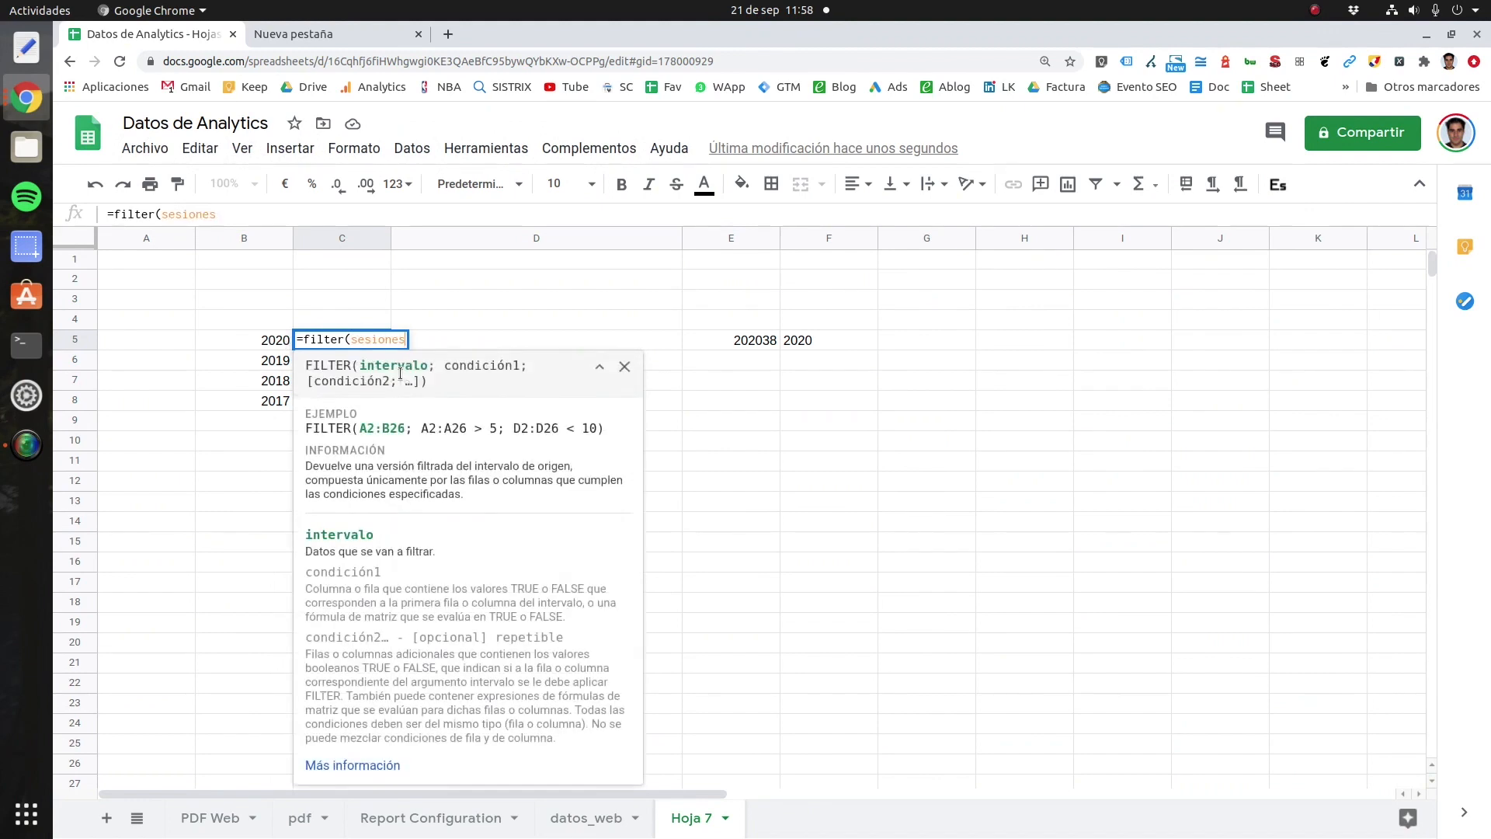
type(";")
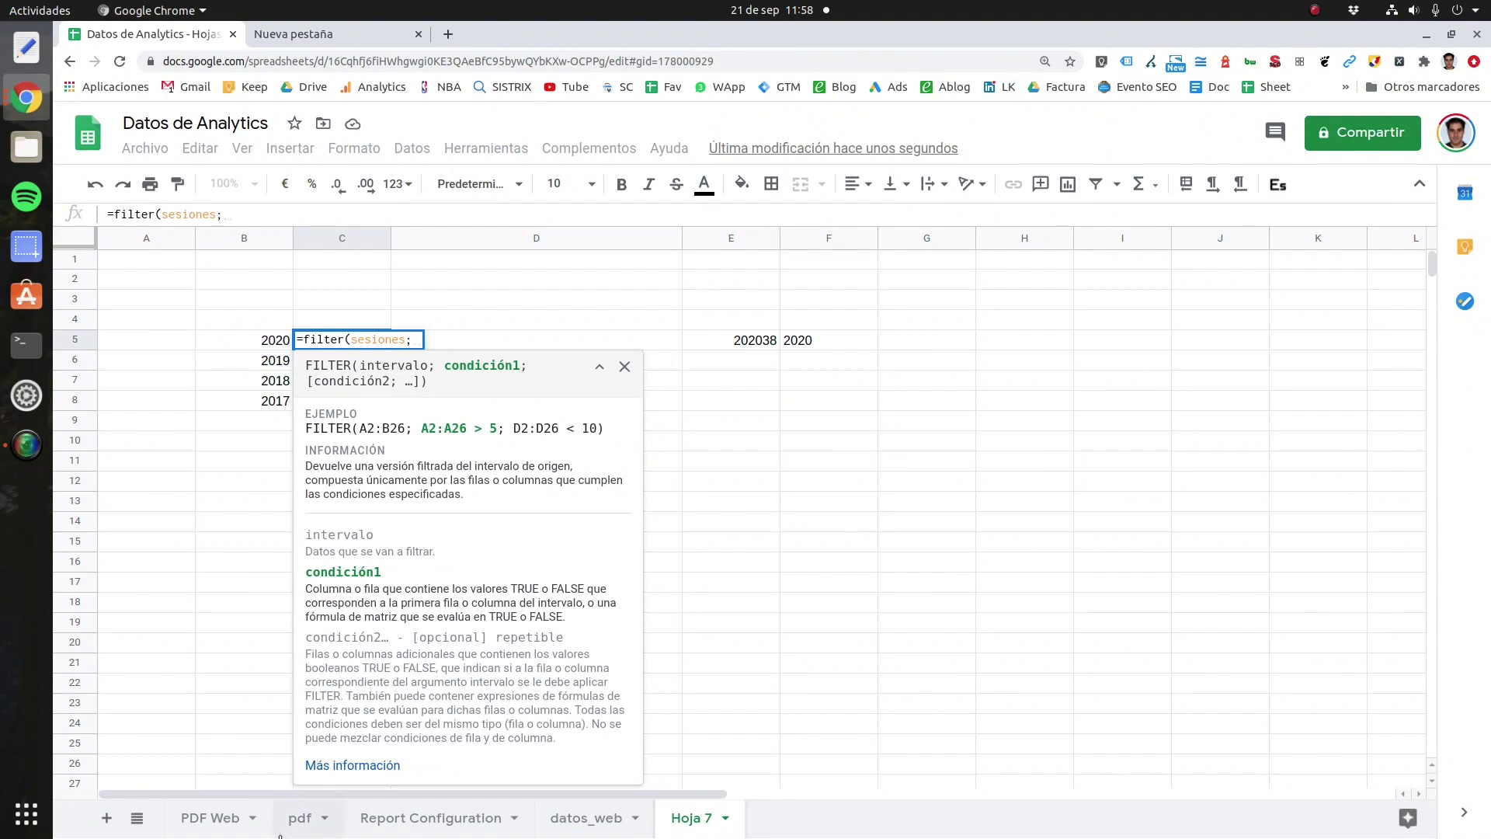
Step: Complete the C5 filter with the condition datos_web!A16:A210=2020 and enter the formula
left_click(585, 817)
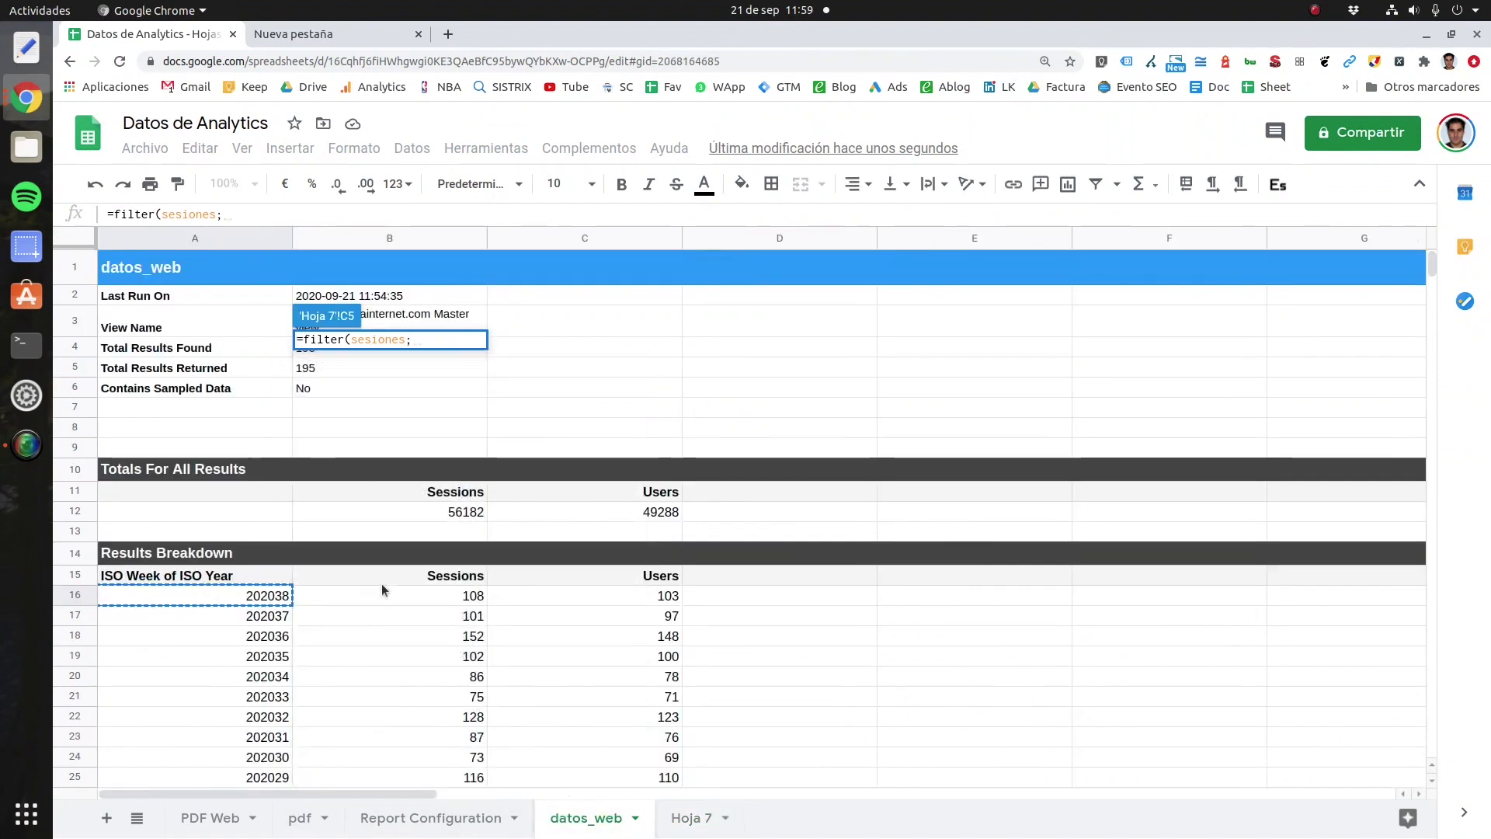
left_click_drag(379, 597, 384, 761)
scroll(373, 750, "up", 20)
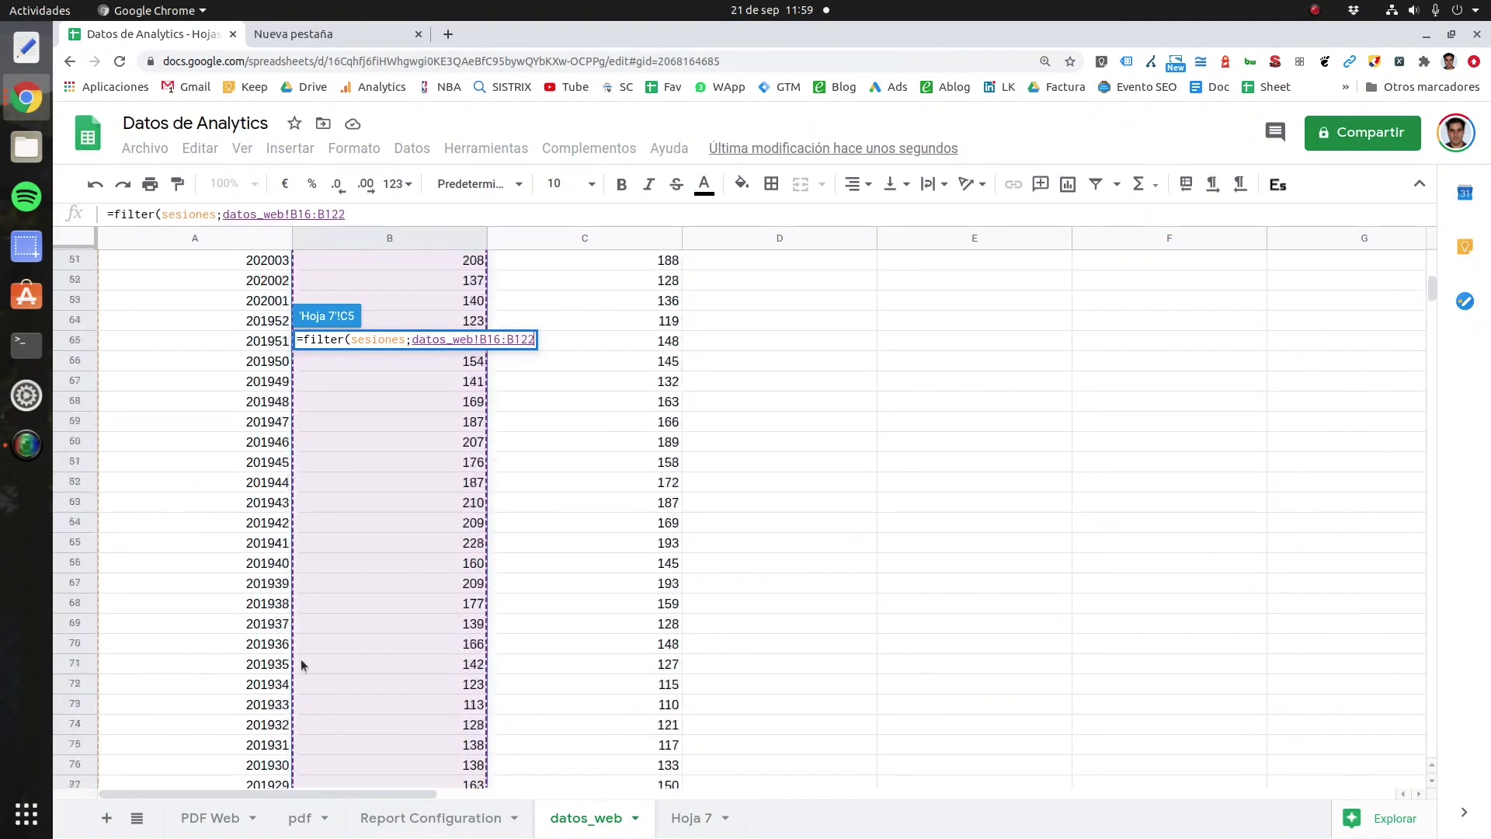
left_click(248, 597)
left_click_drag(248, 597, 222, 486)
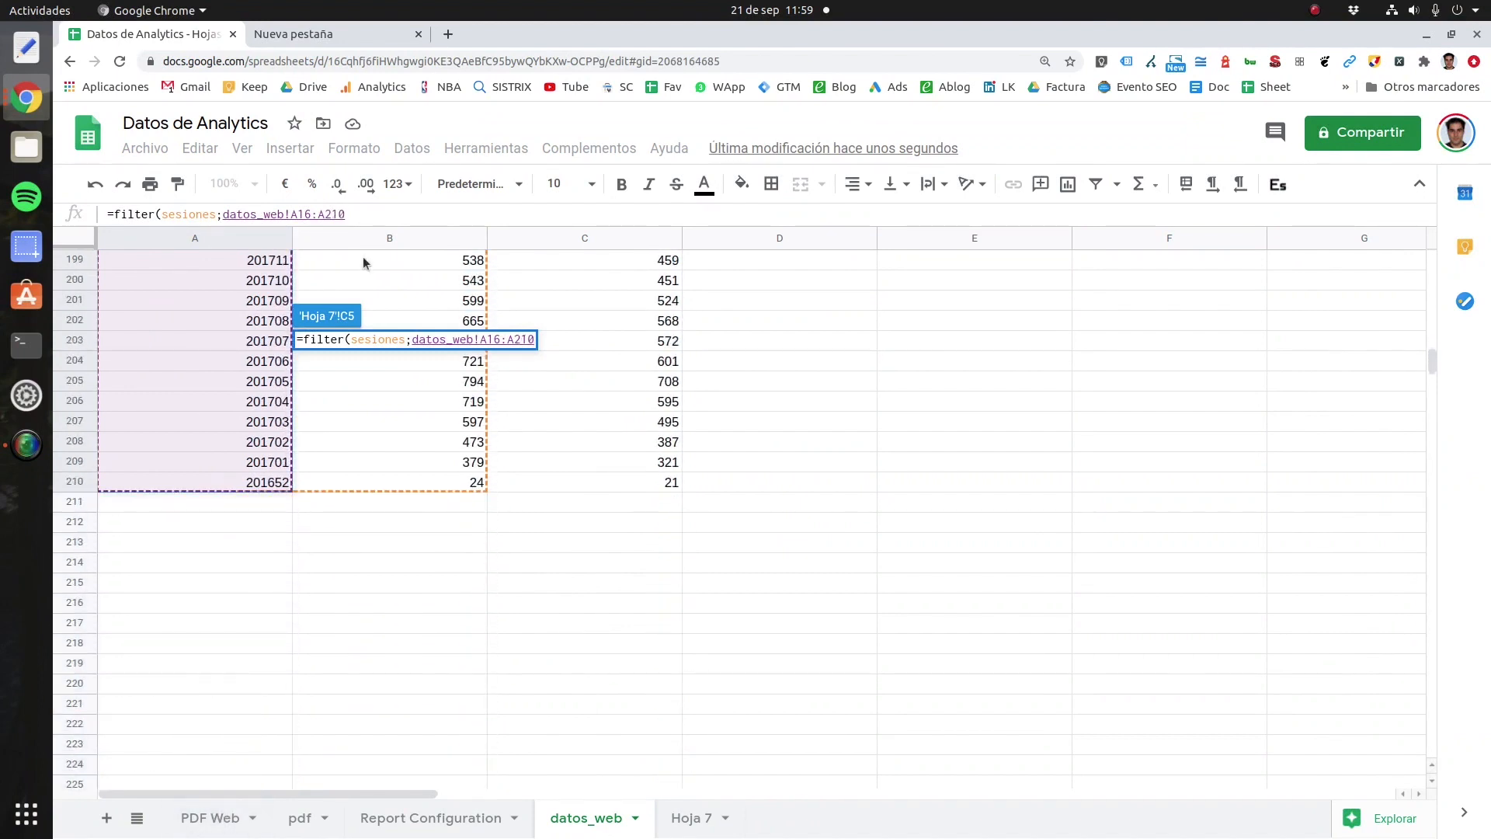
left_click(383, 214)
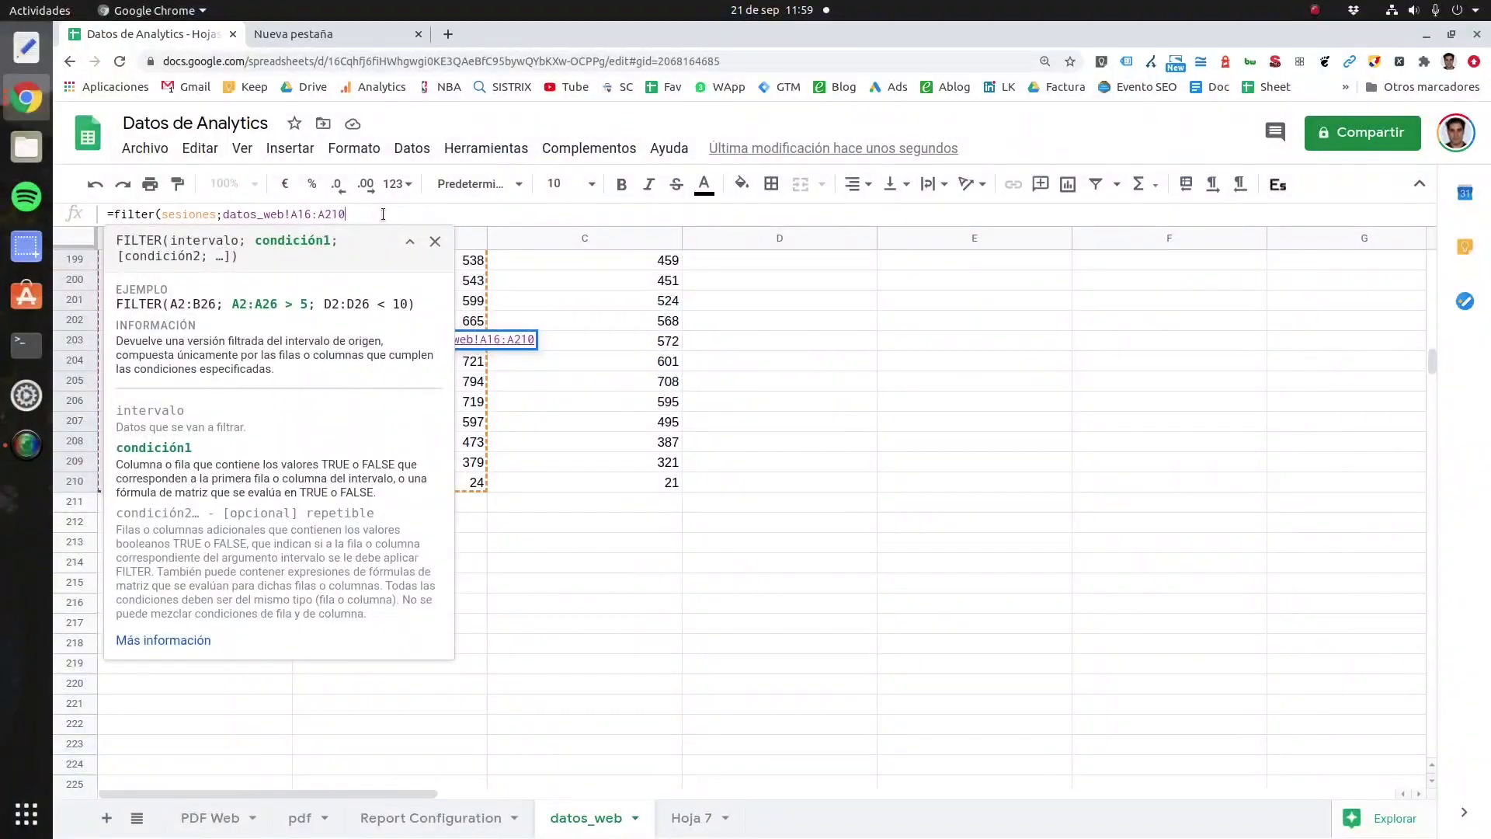
type("=")
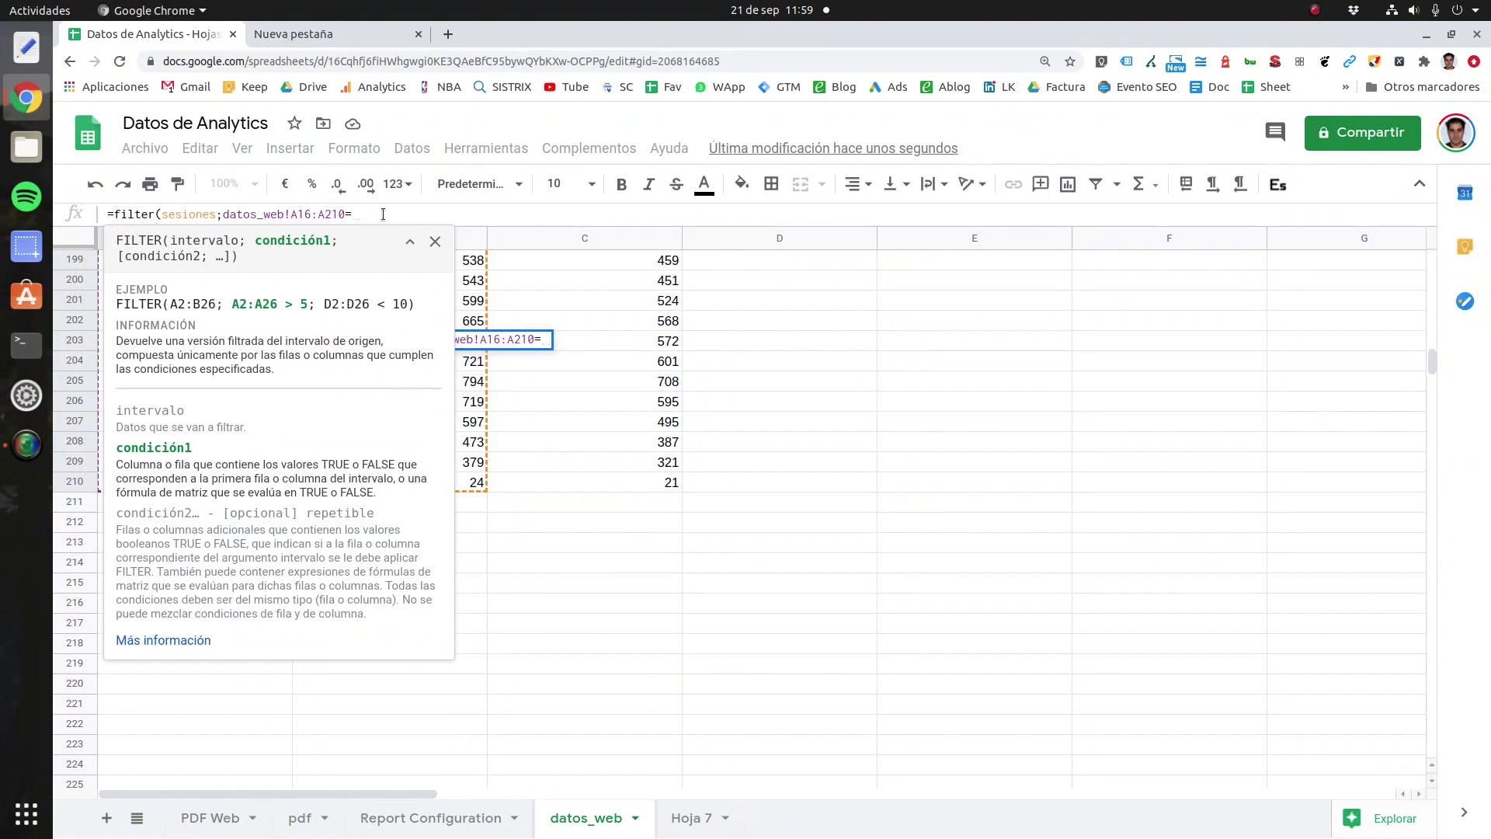
type("2020")
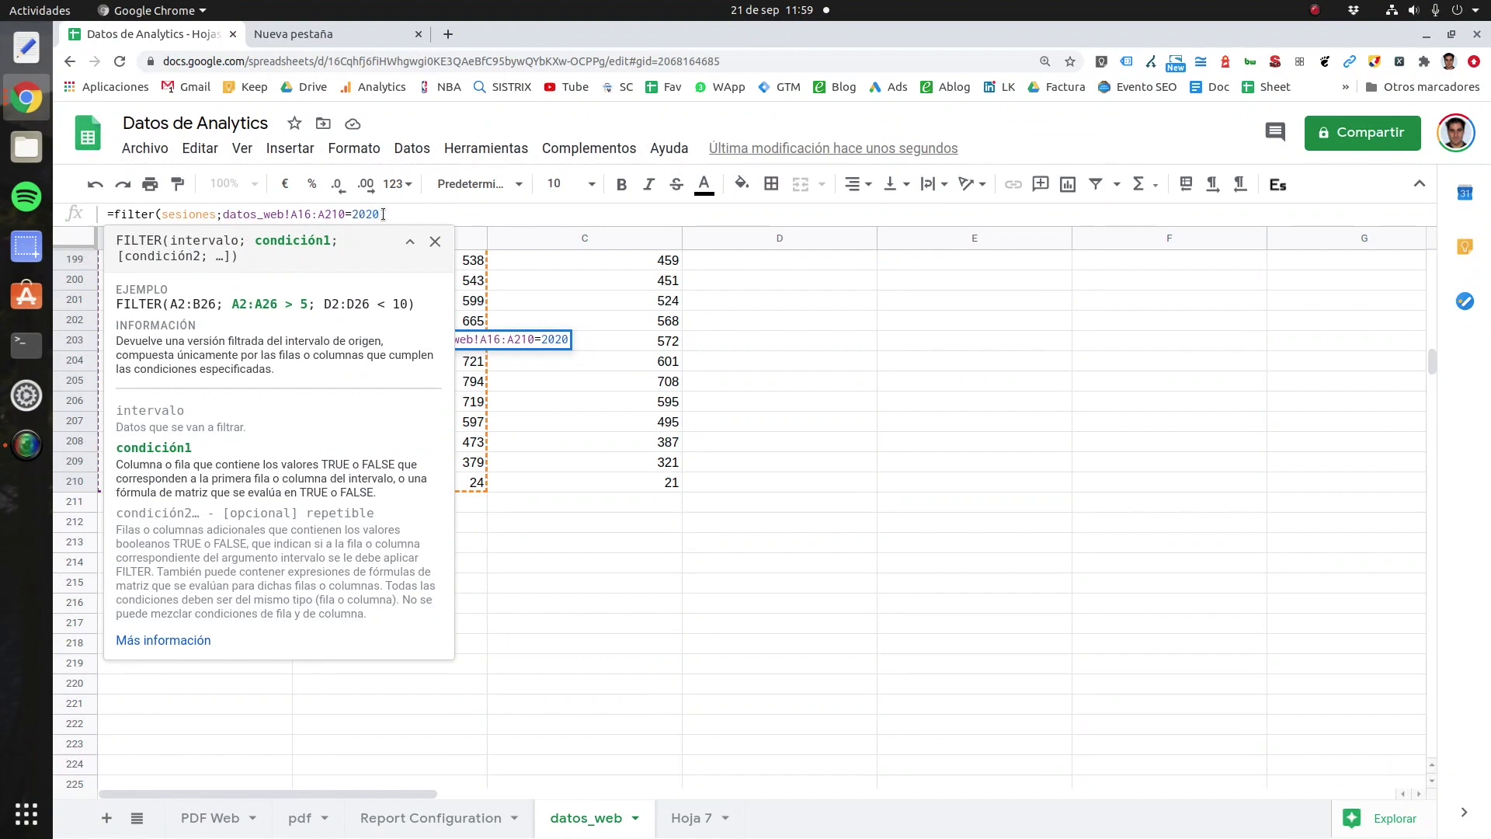
key("Return")
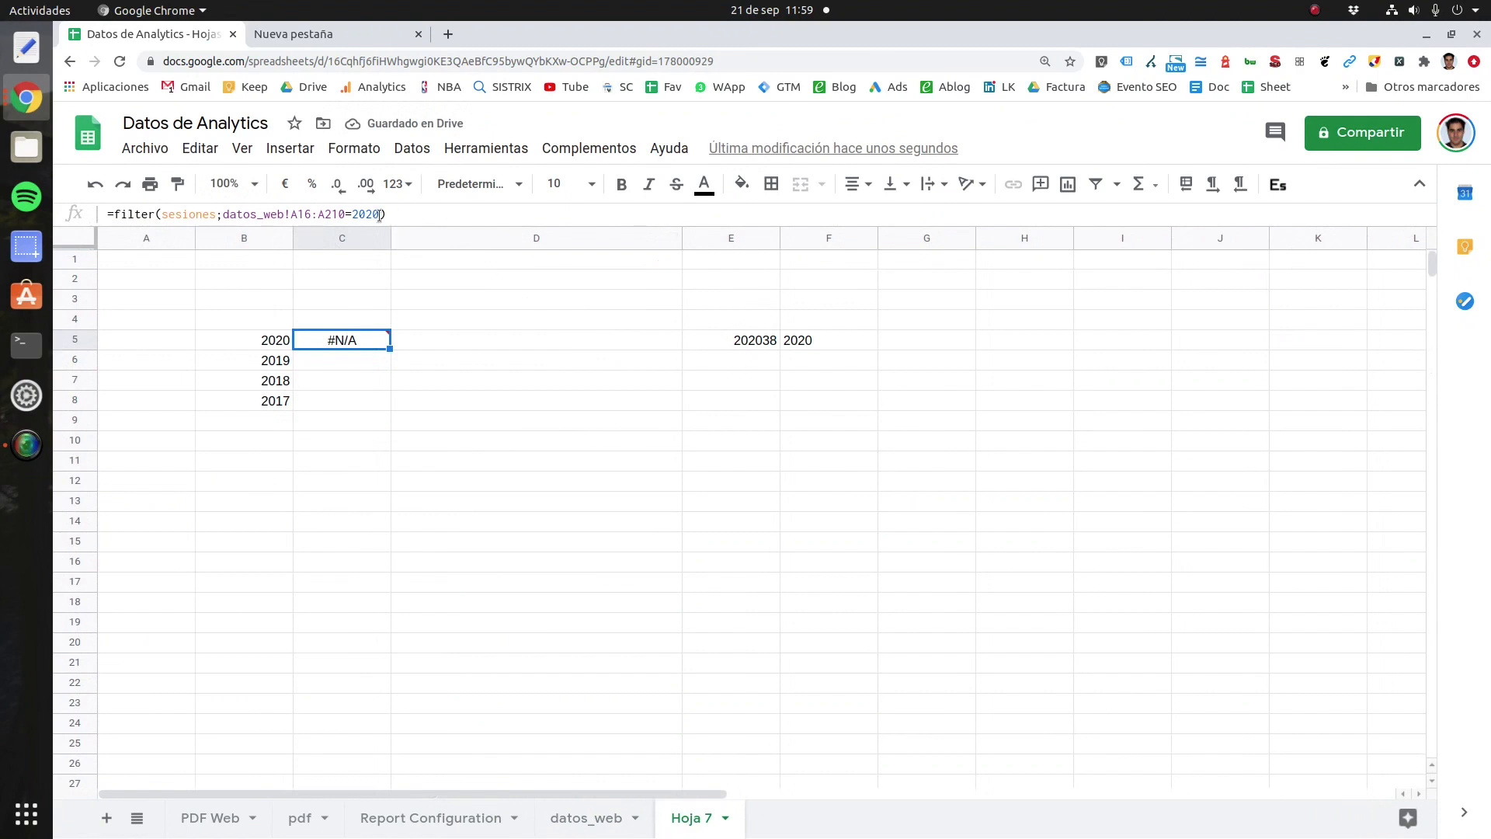
Step: Change the comparison value in the C5 filter condition to the week code 202038
left_click(379, 215)
type("38")
key("Return")
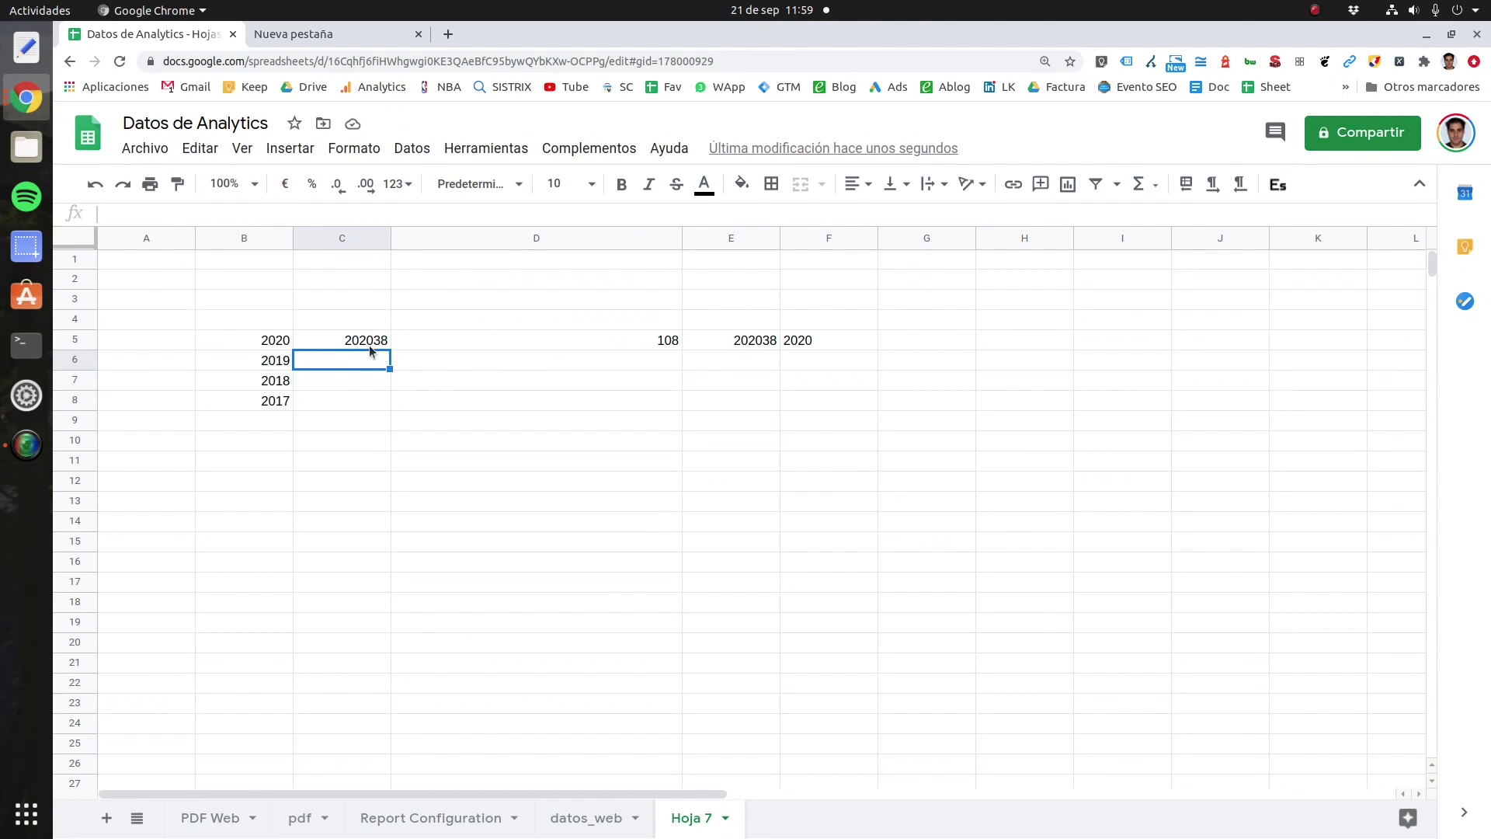
Step: In the C5 filter condition, wrap the week range as mid(datos_web!A16:A210;1;4) and compare it with 2020
left_click(755, 341)
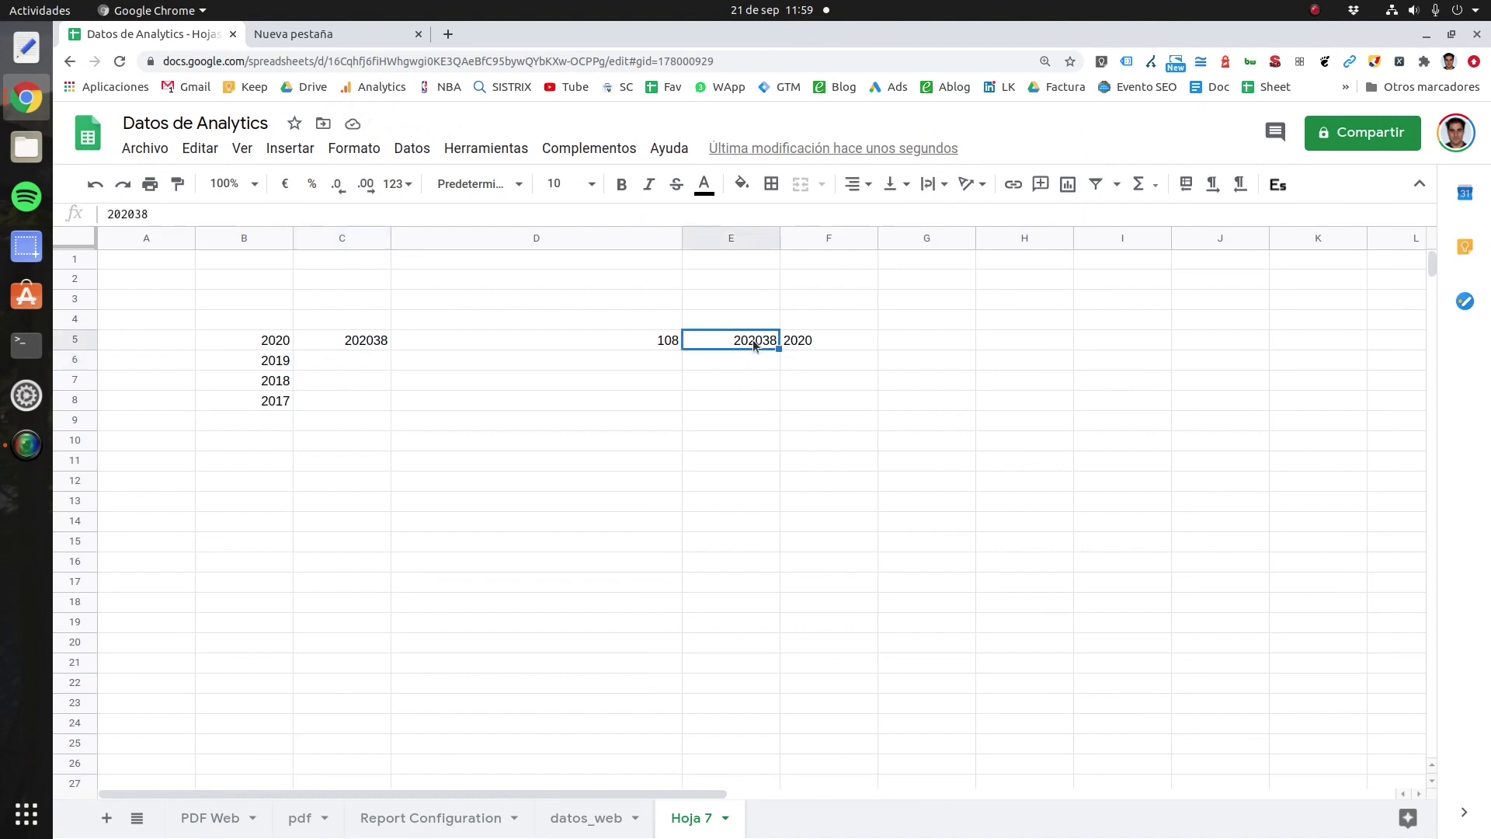
left_click(823, 339)
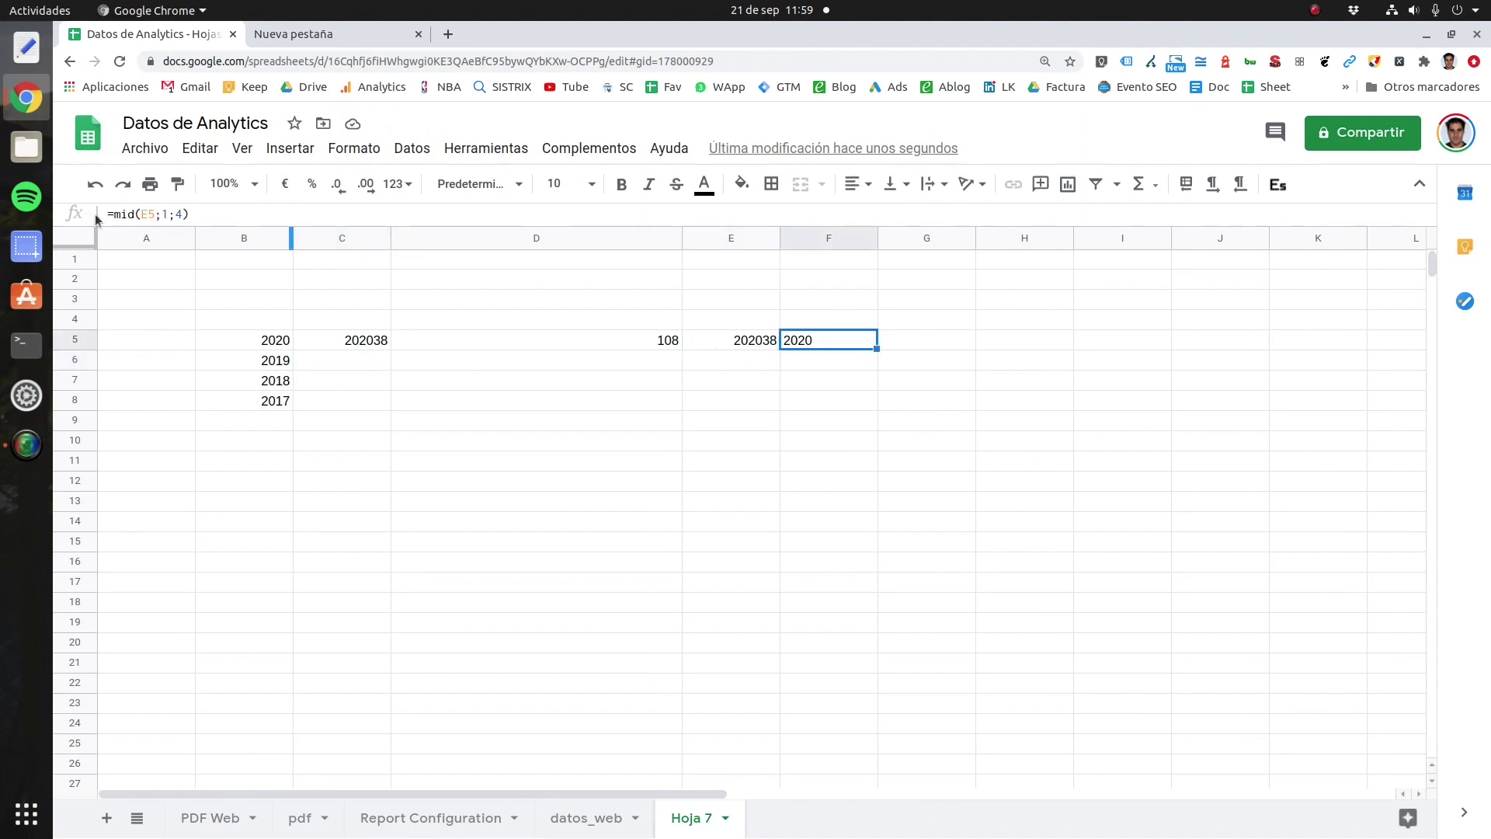
left_click(360, 344)
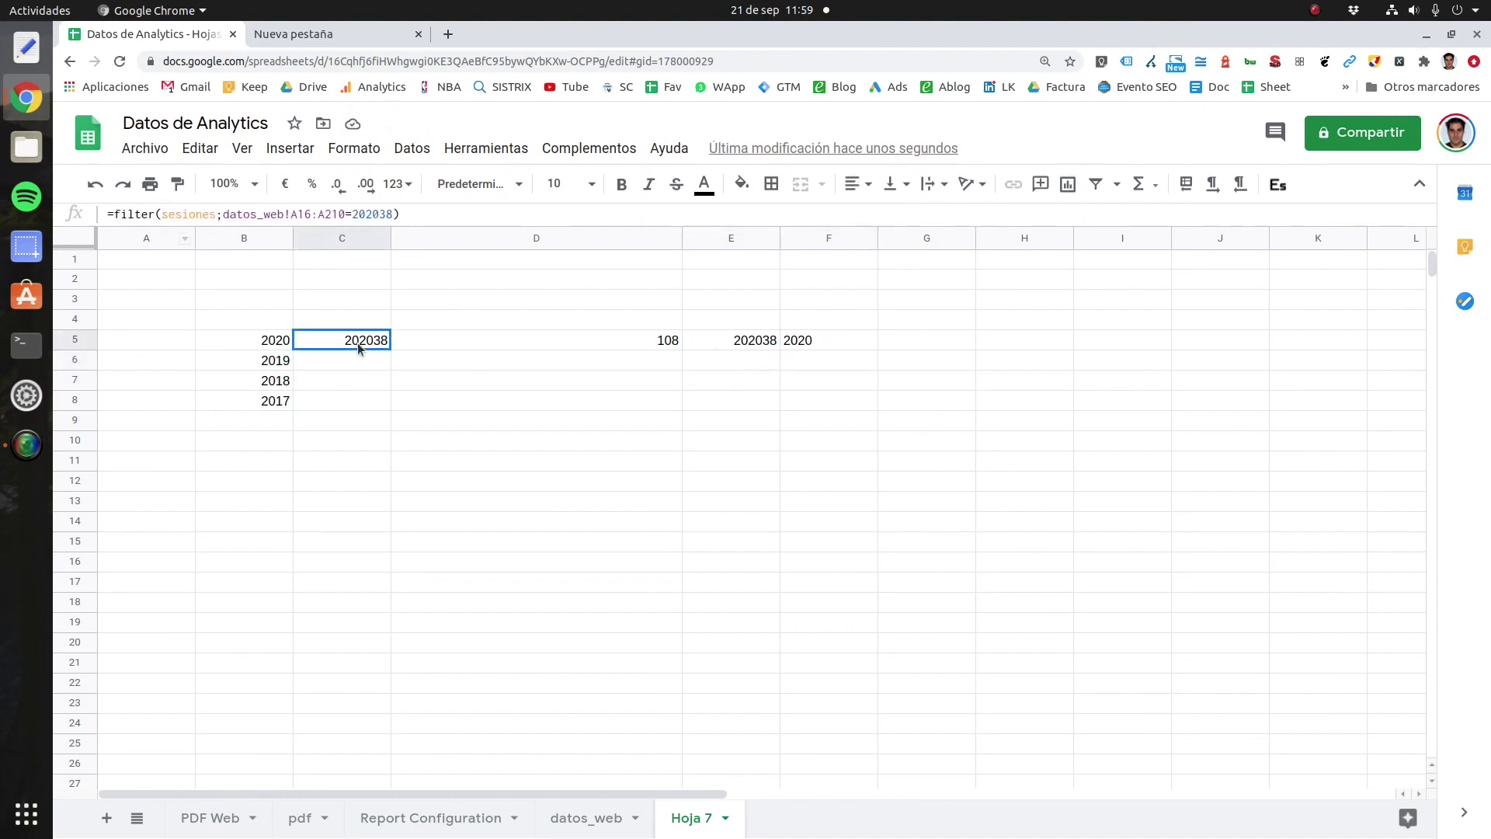
left_click(225, 215)
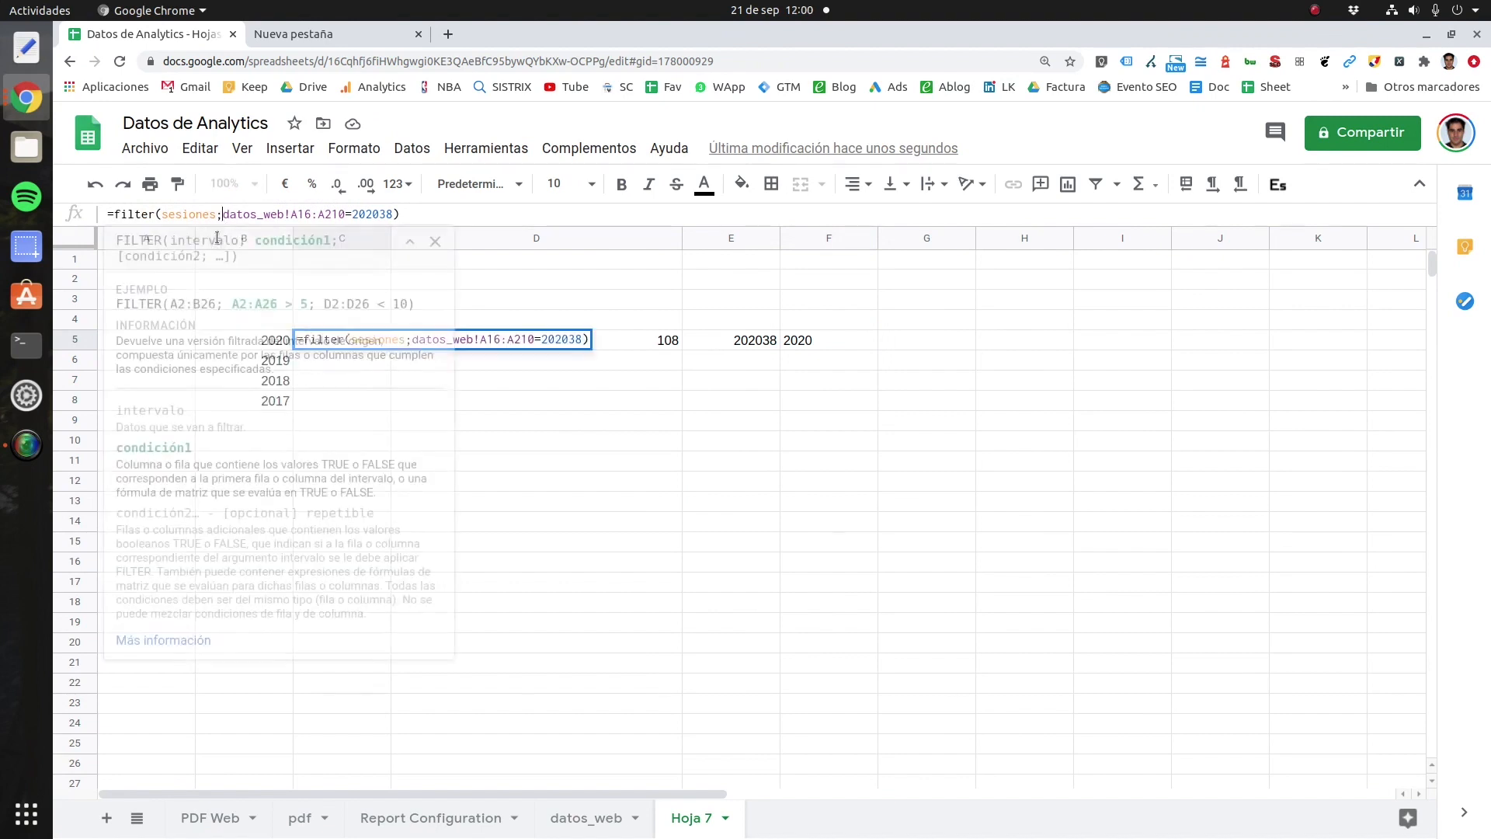
type("mid")
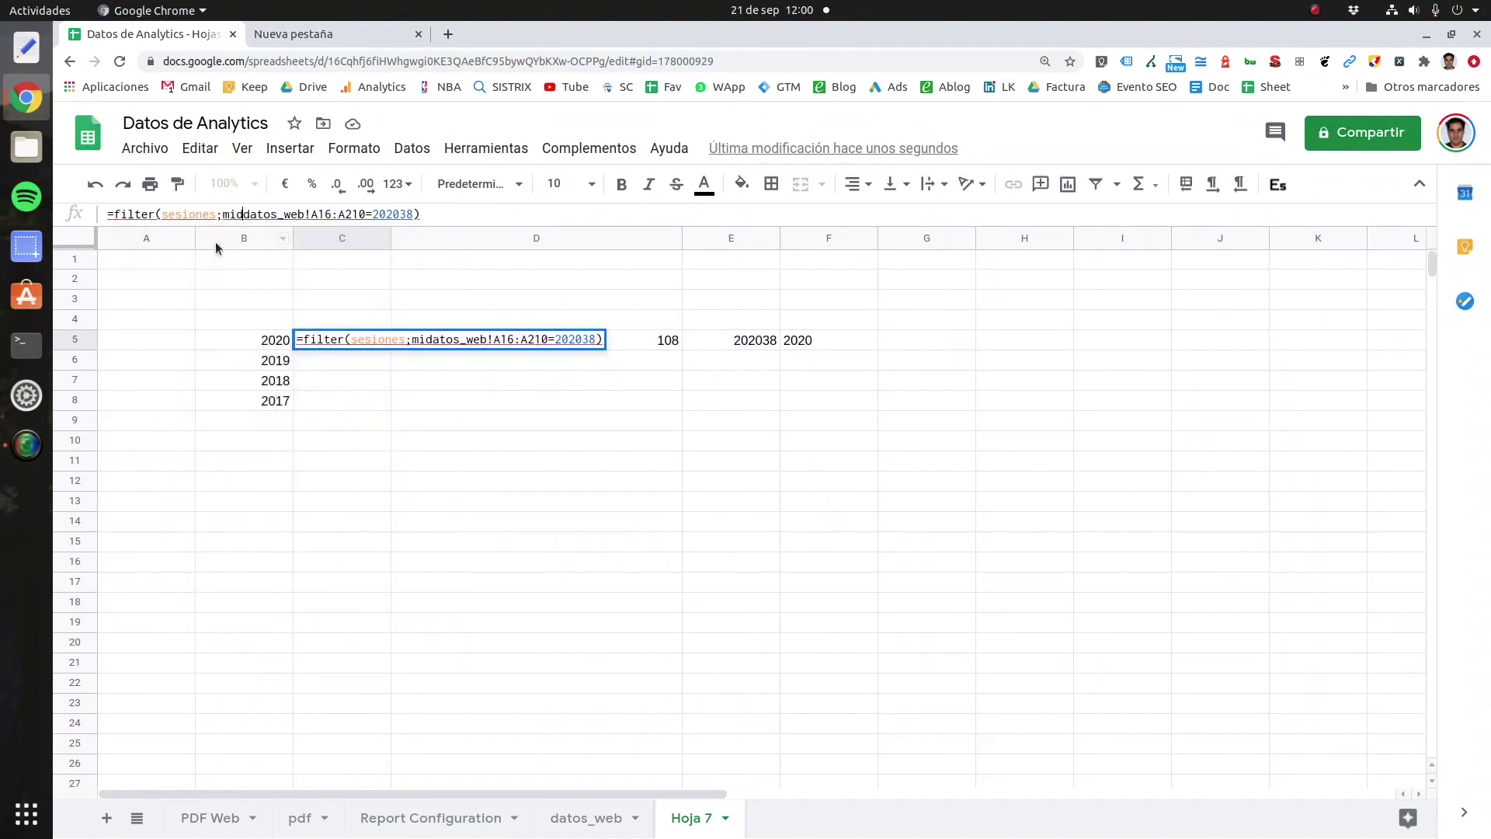
type("(")
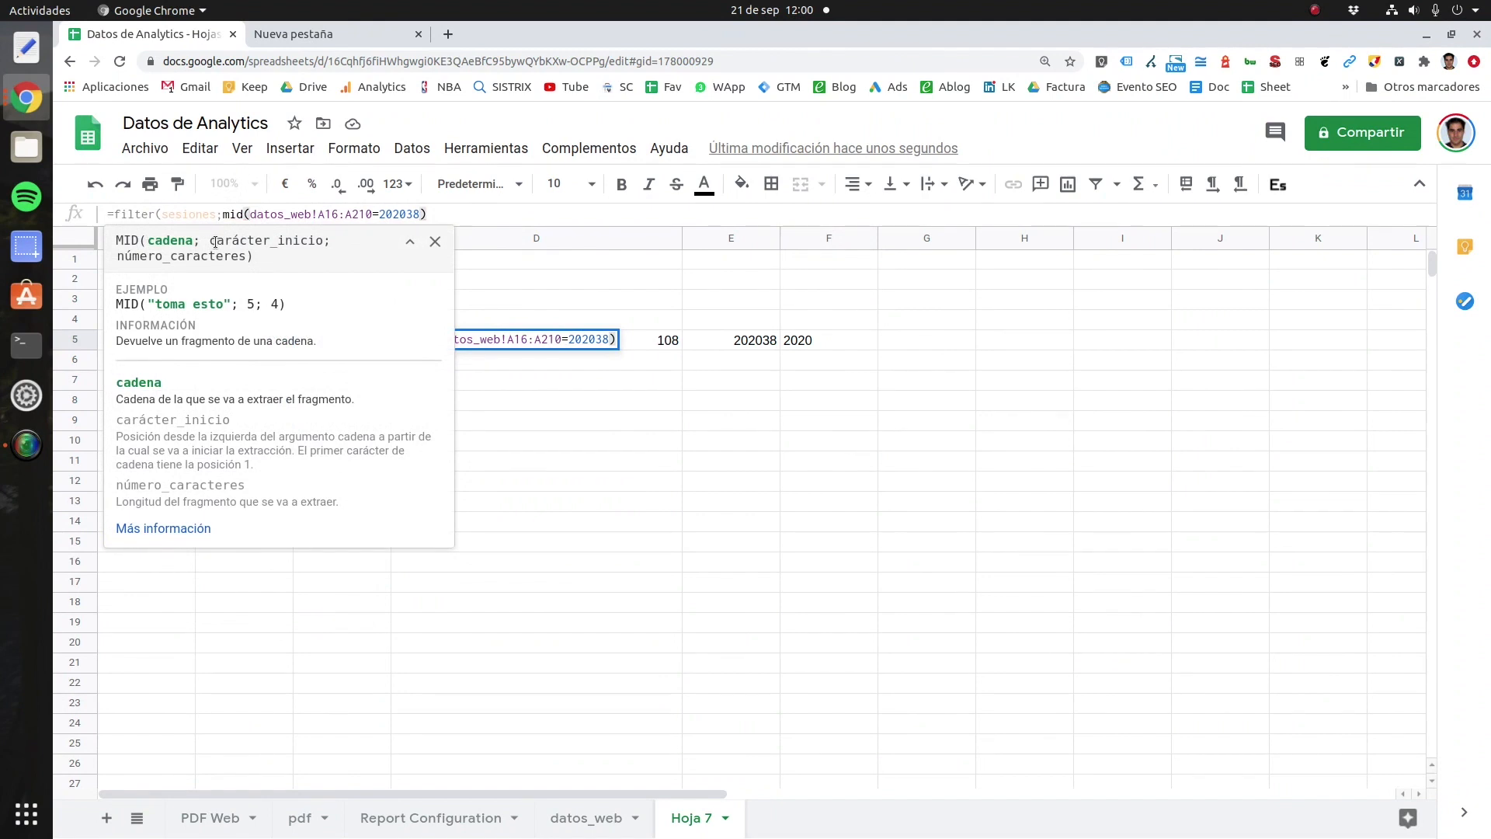
left_click(373, 215)
type(";1;4")
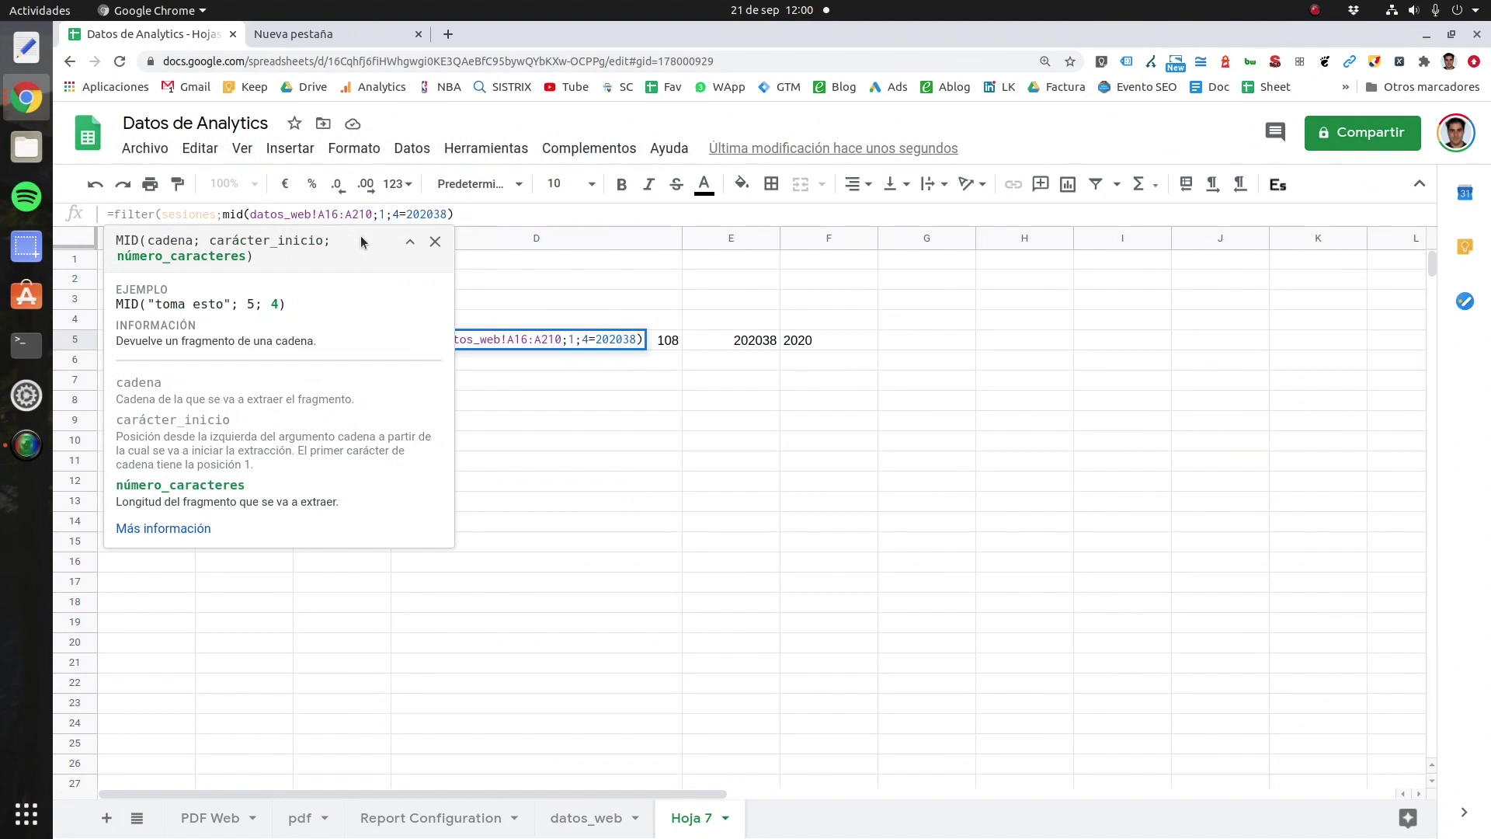
type(")")
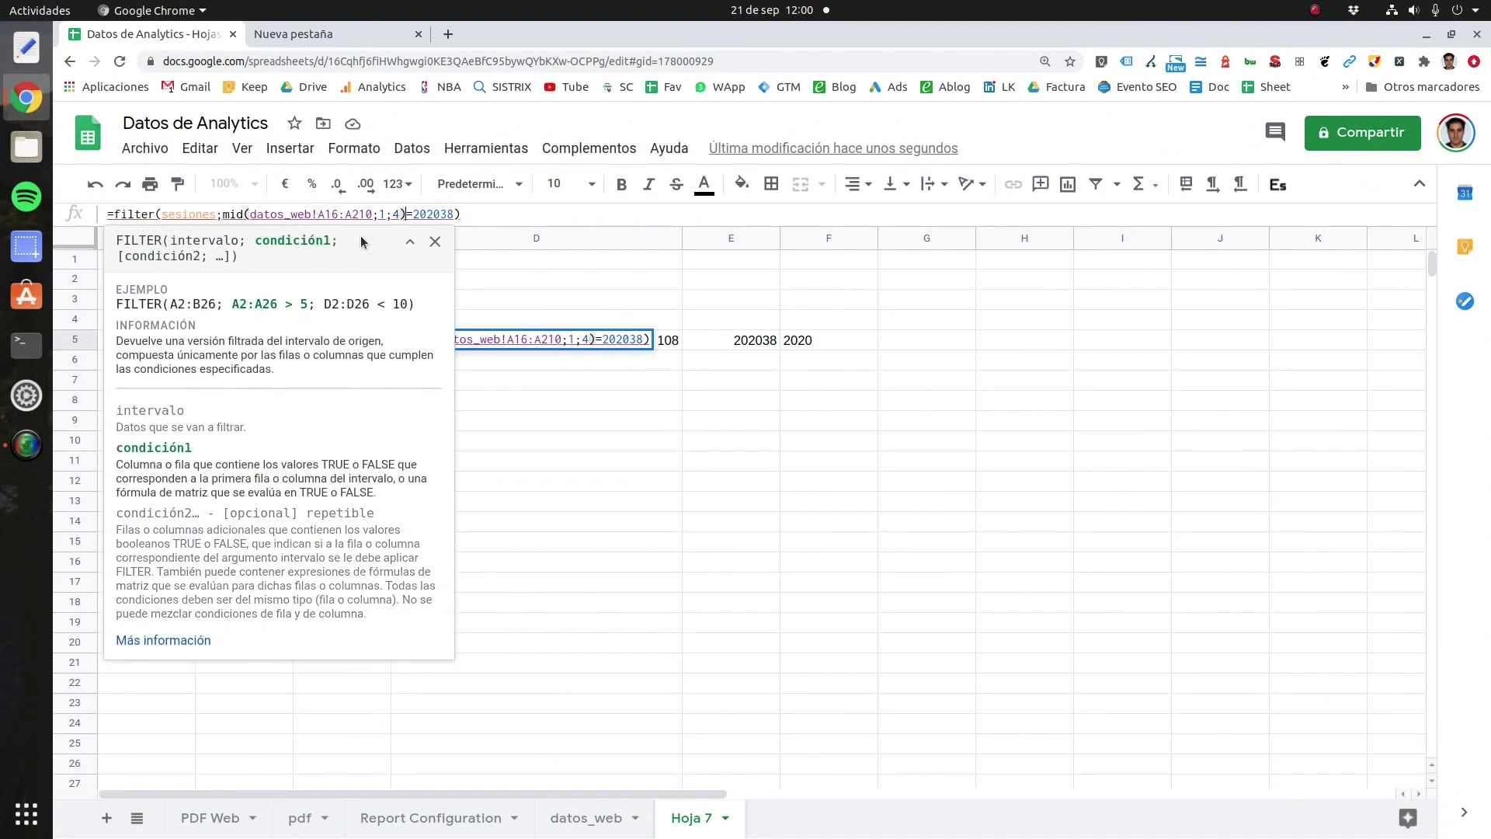
left_click(440, 215)
key("Return")
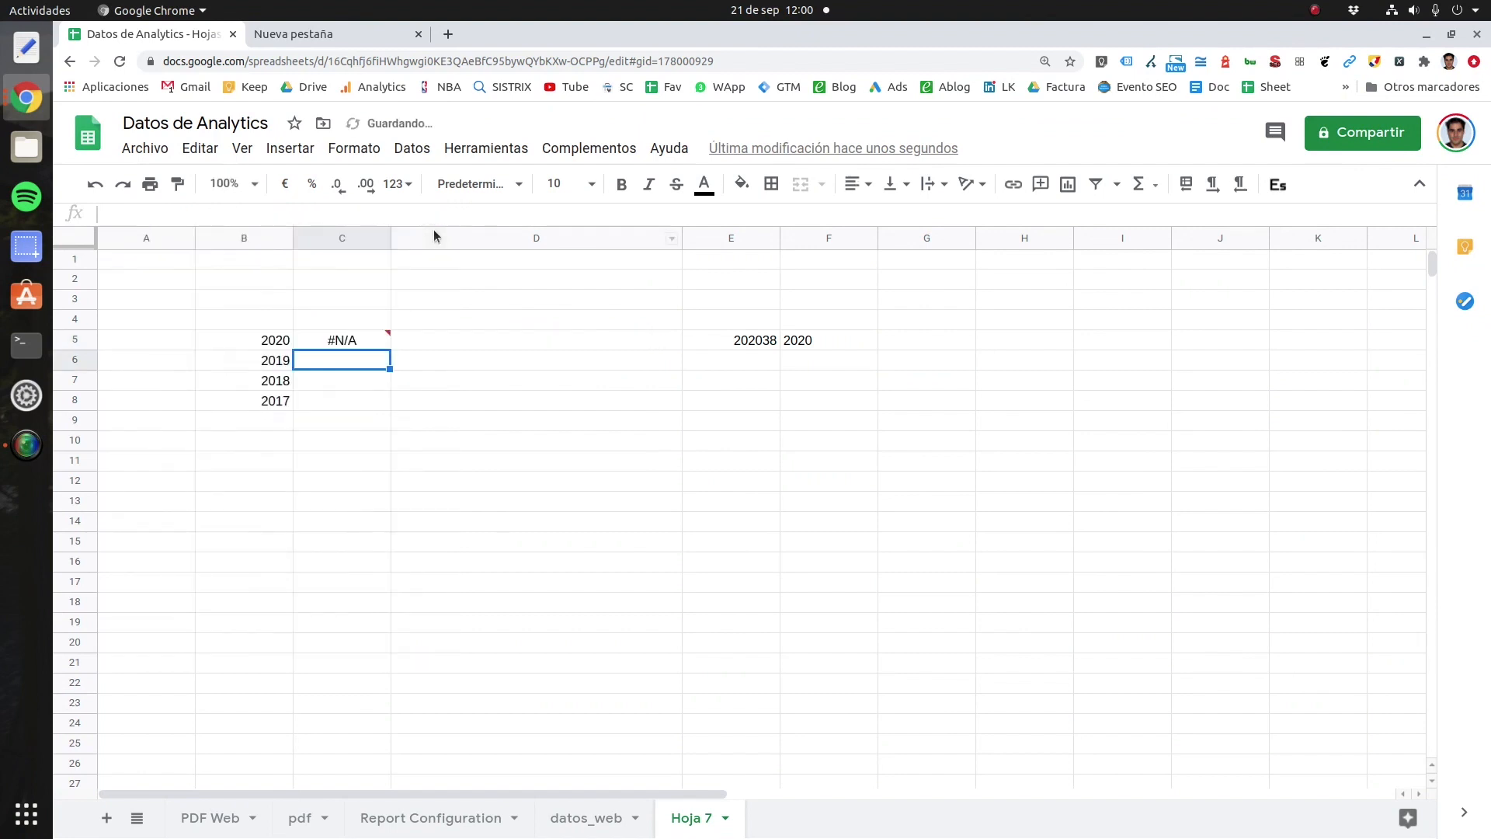
Step: Turn the 2020 in the C5 filter condition into quoted text, "2020", and review the filtered weeks
left_click(352, 345)
mouse_move(420, 215)
left_mouse_down()
mouse_move(438, 214)
mouse_move(418, 211)
left_mouse_up()
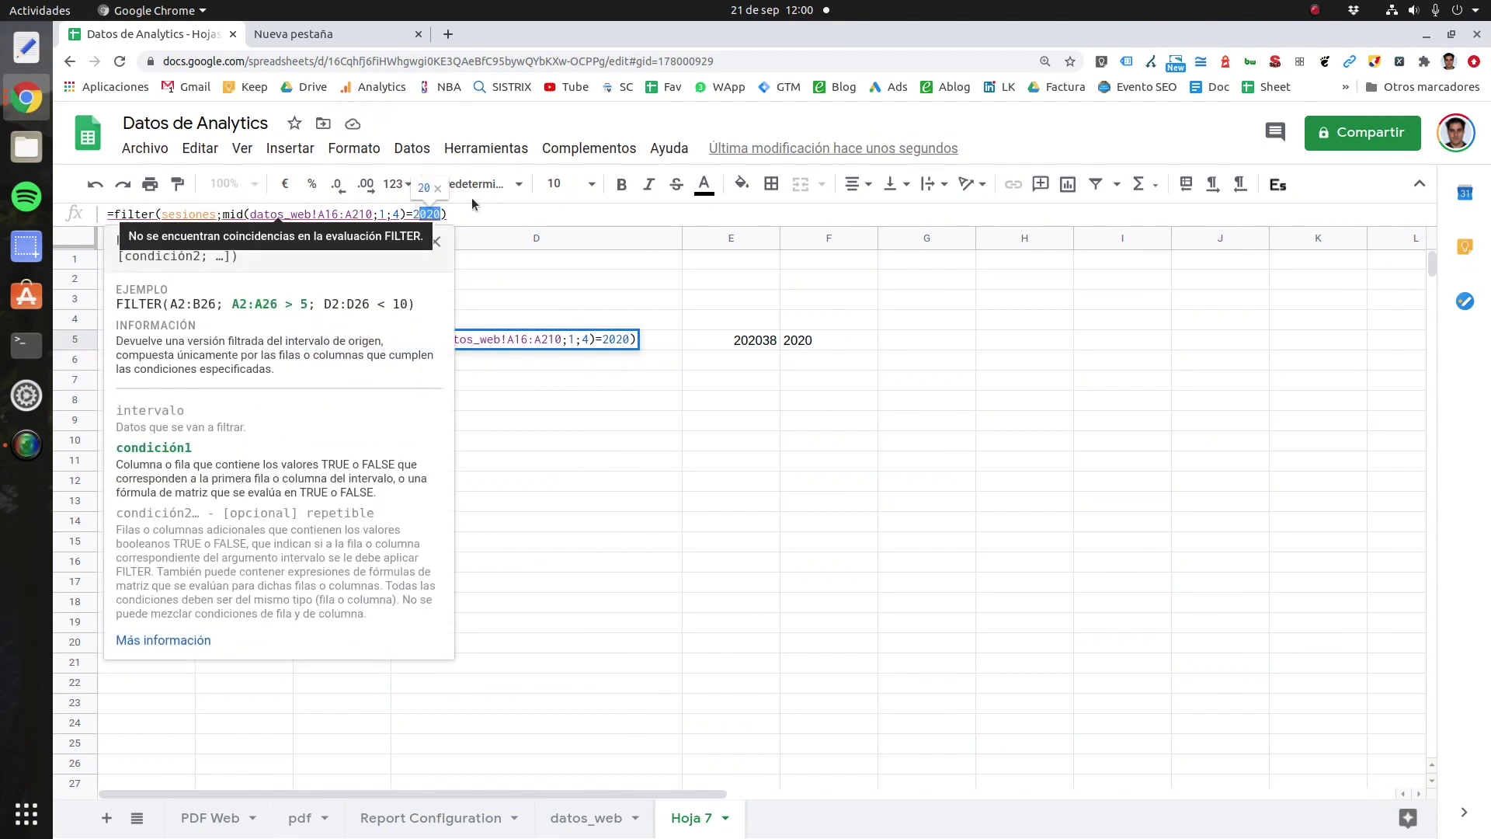
left_click(414, 214)
type("\"")
left_click(447, 214)
type("\"")
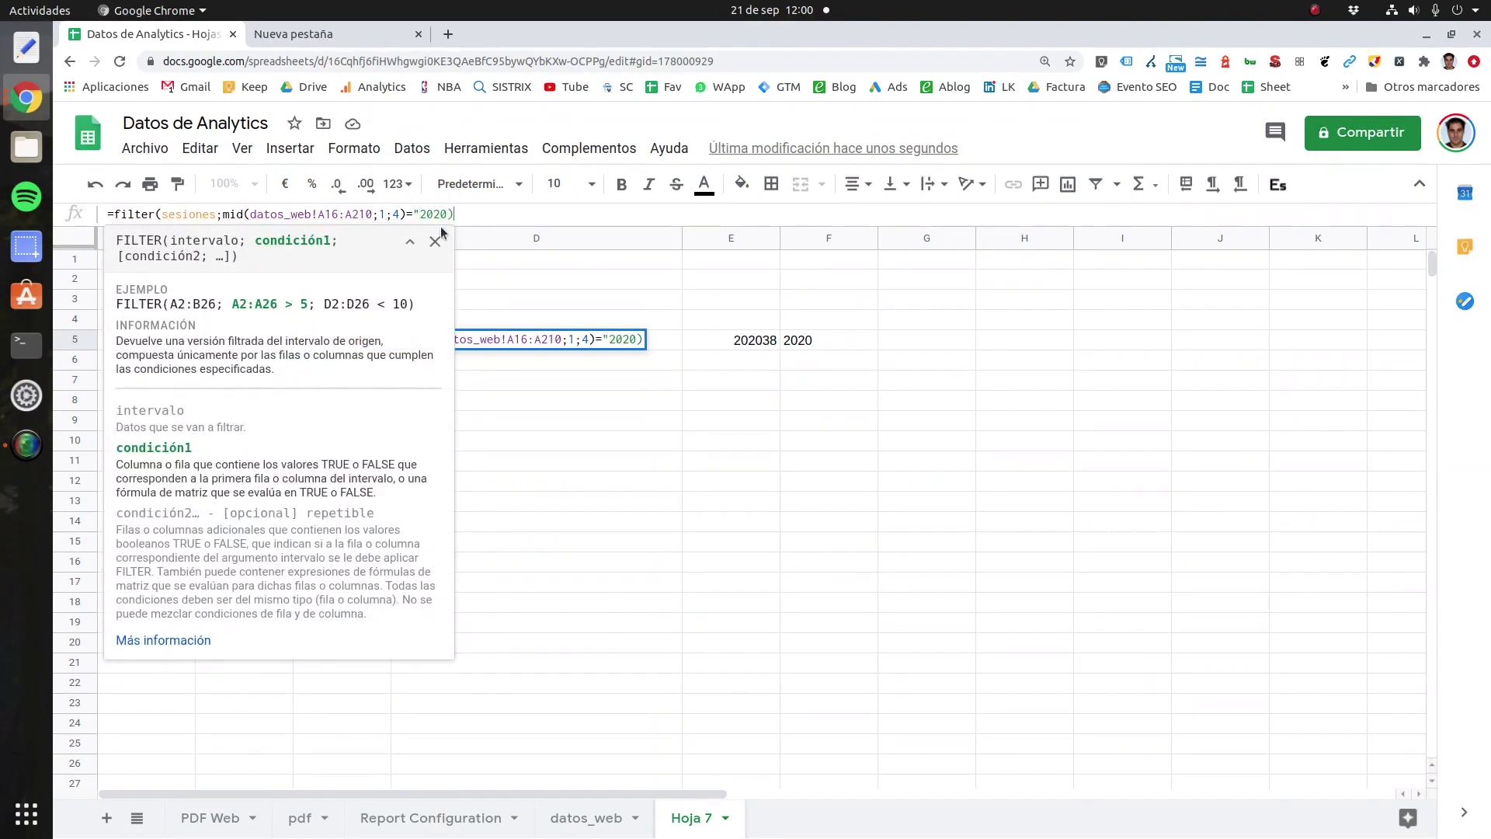
left_click(450, 215)
type("\"")
key("Return")
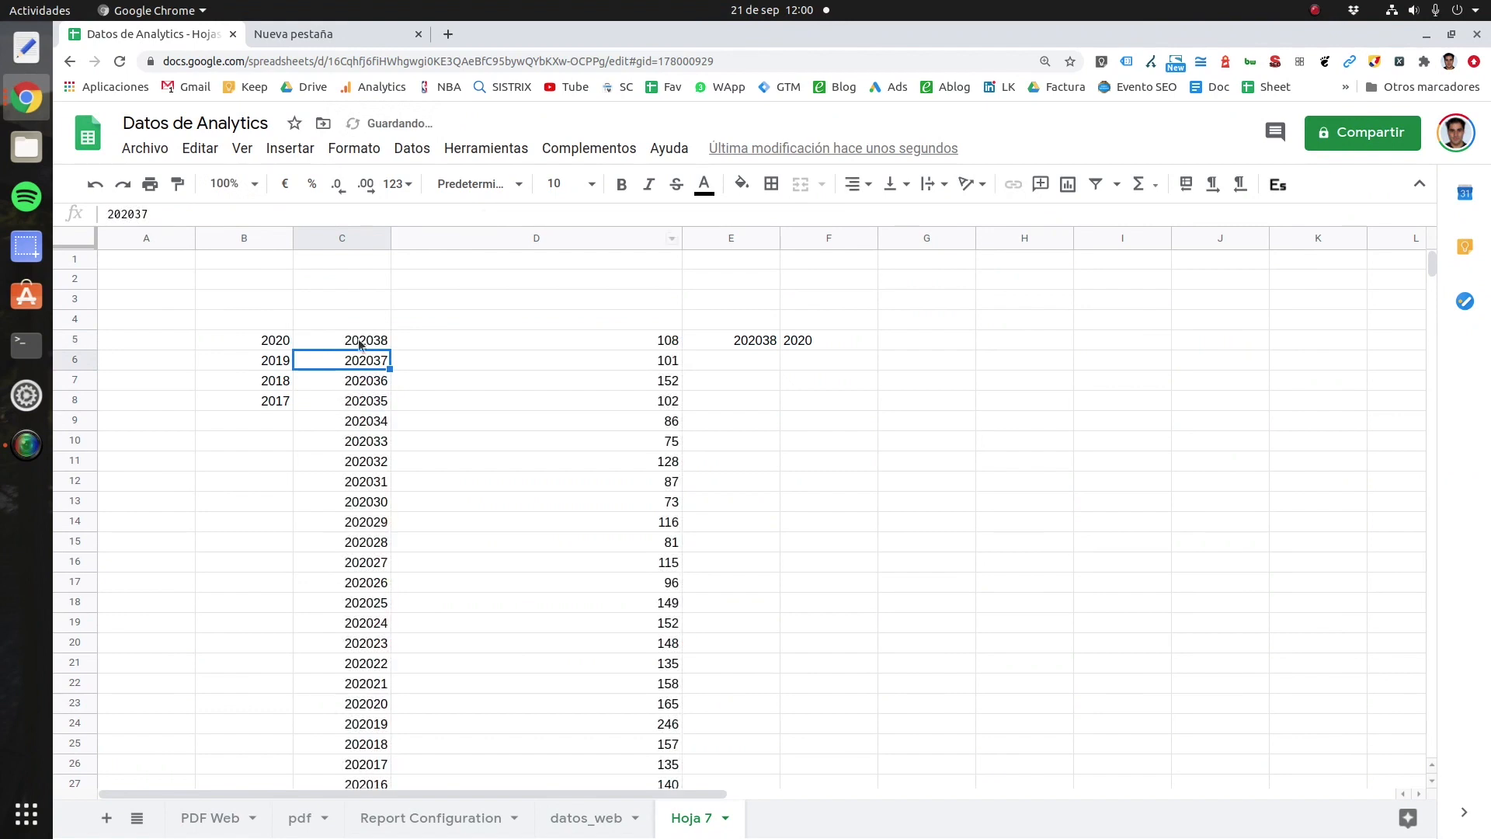
scroll(432, 481, "down", 18)
scroll(432, 481, "up", 14)
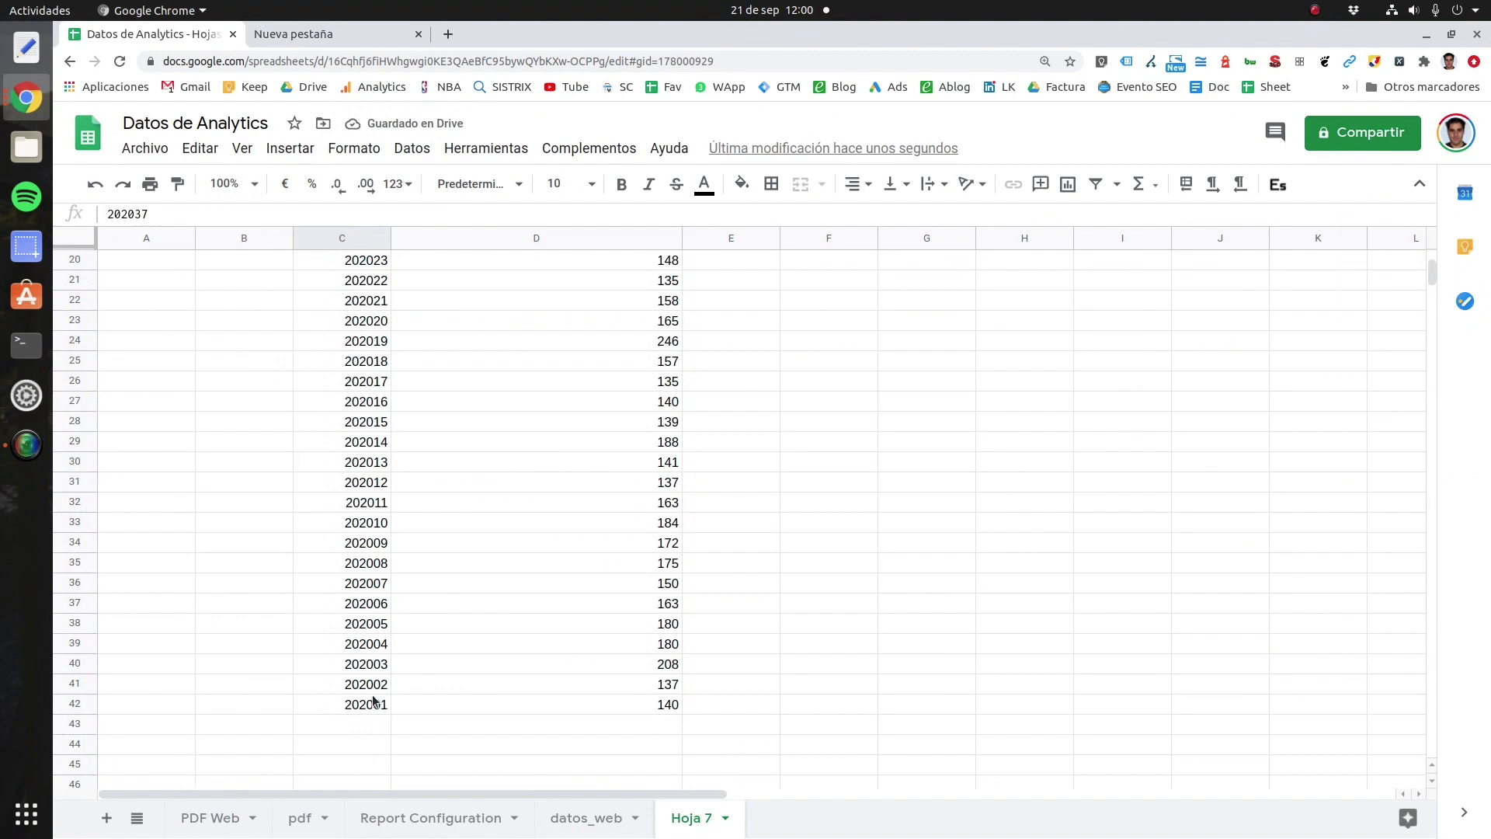
scroll(404, 684, "up", 5)
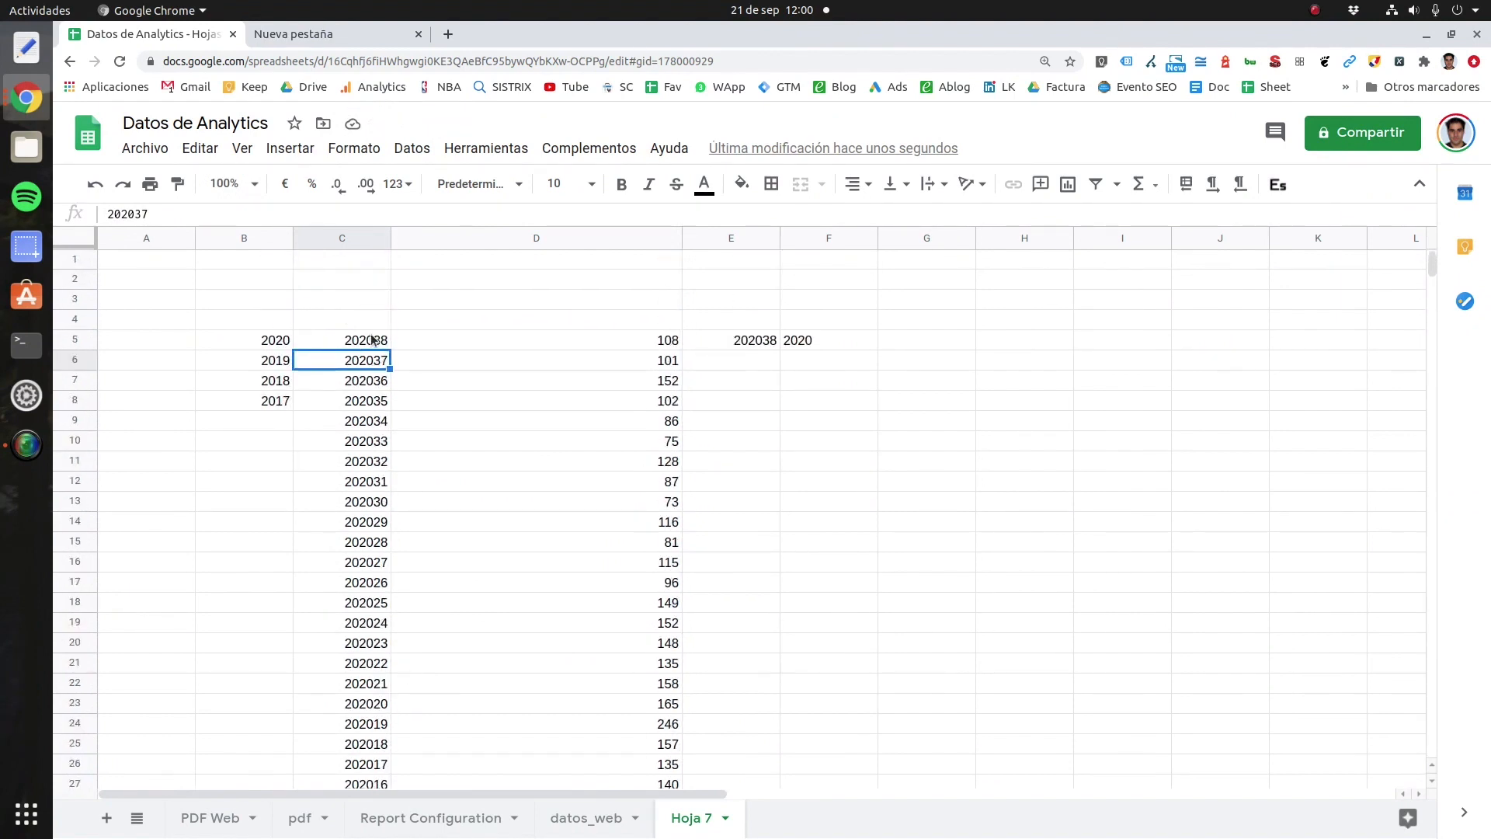
Step: Wrap the mid function in the C5 filter with value() and compare it with 2020 as an unquoted number
left_click(370, 346)
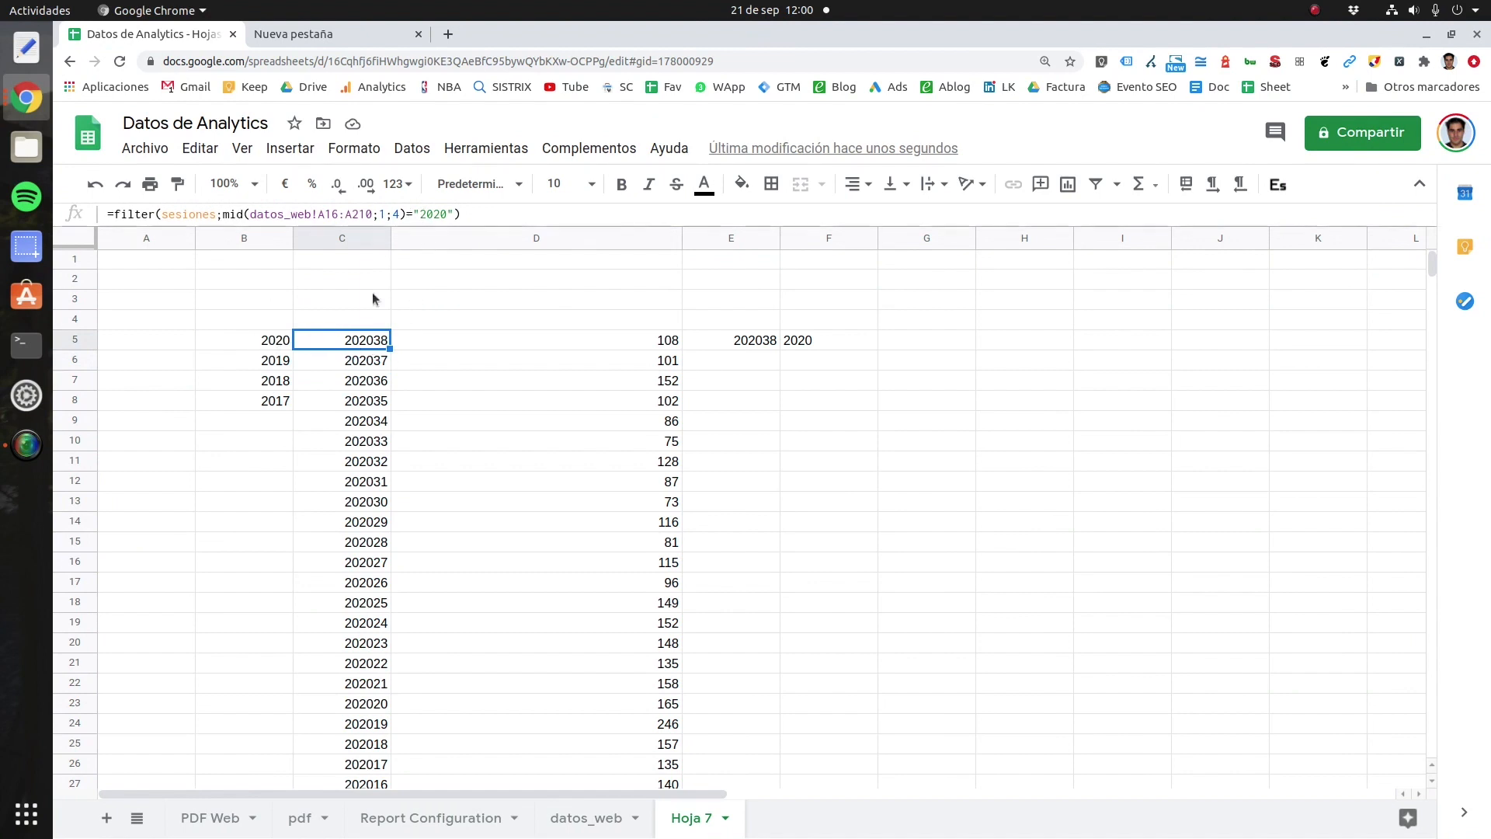
left_click(222, 213)
type("value(")
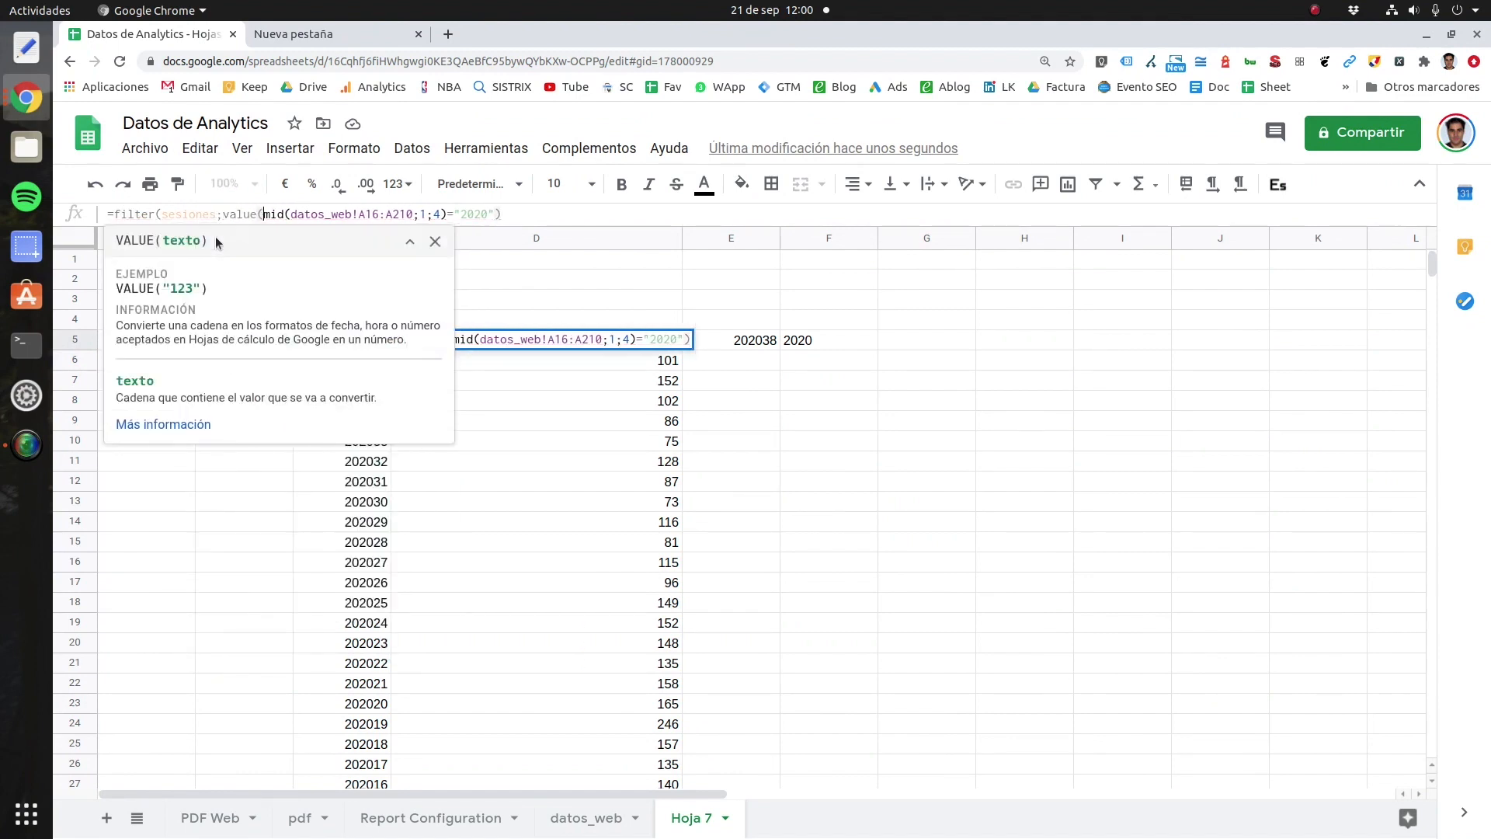
left_click(447, 214)
type(")")
left_click(466, 215)
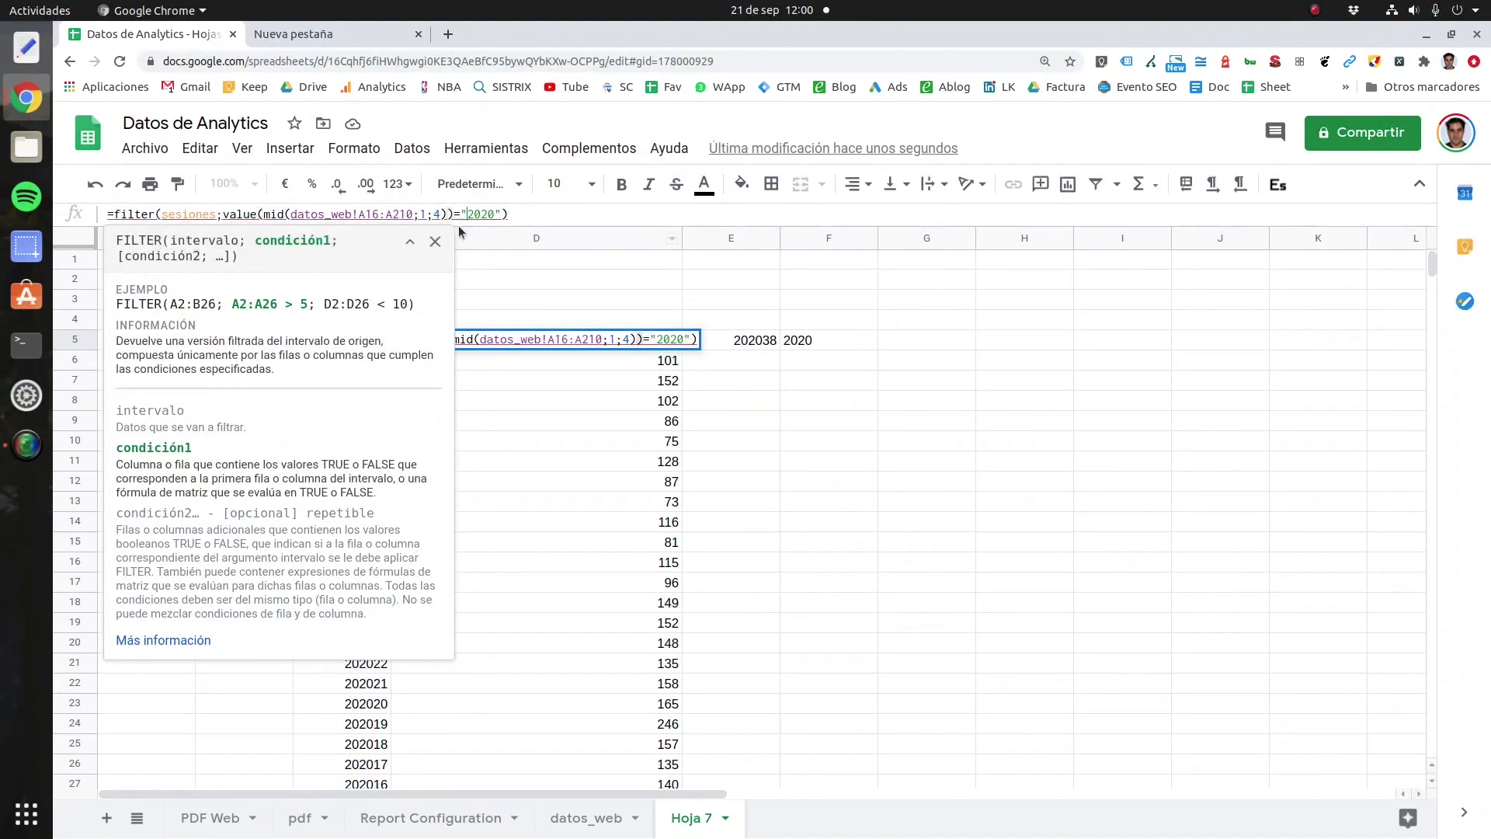
key("BackSpace")
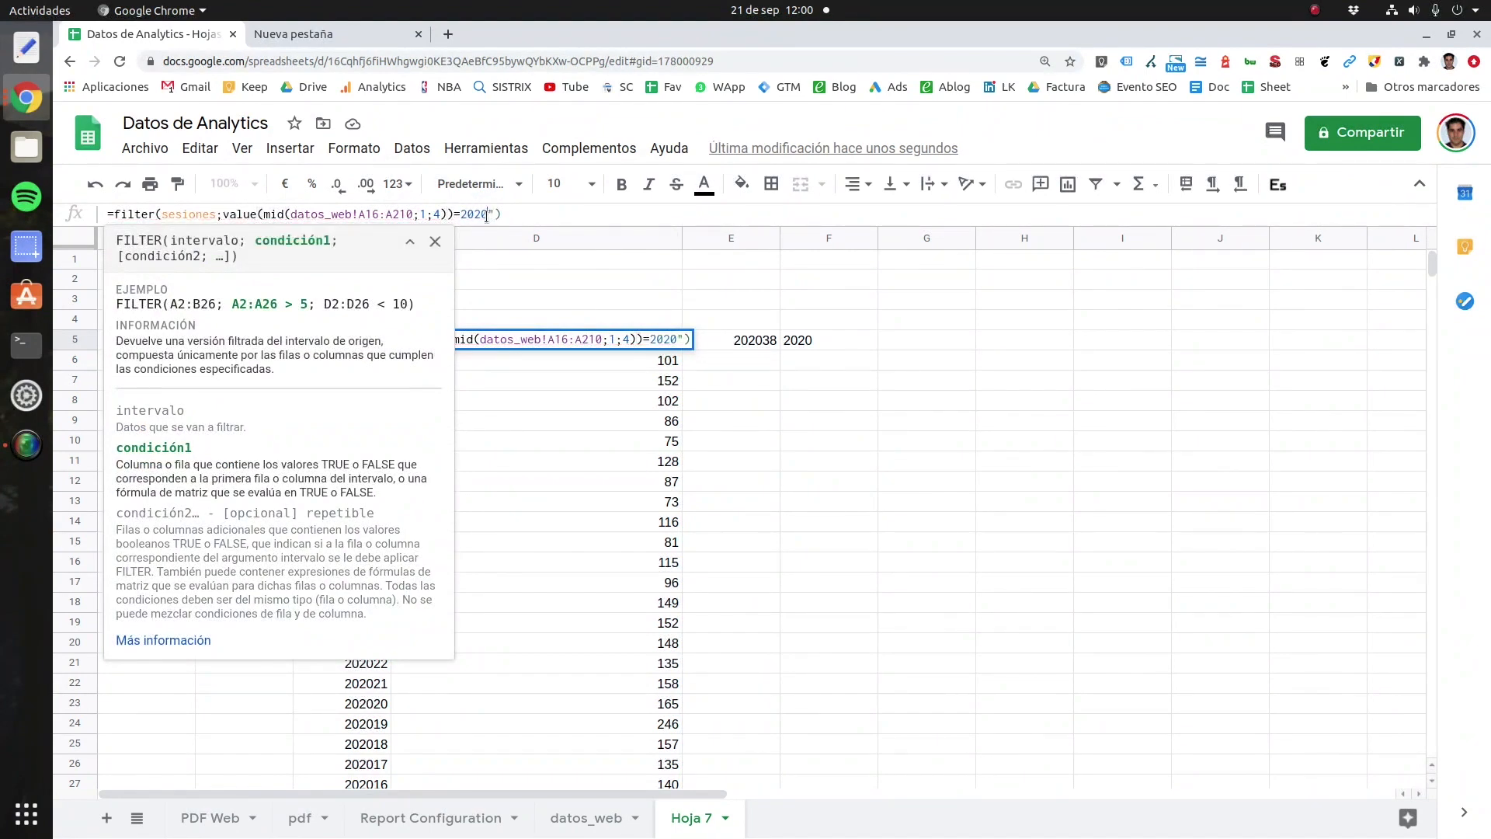
key("Delete")
key("Return")
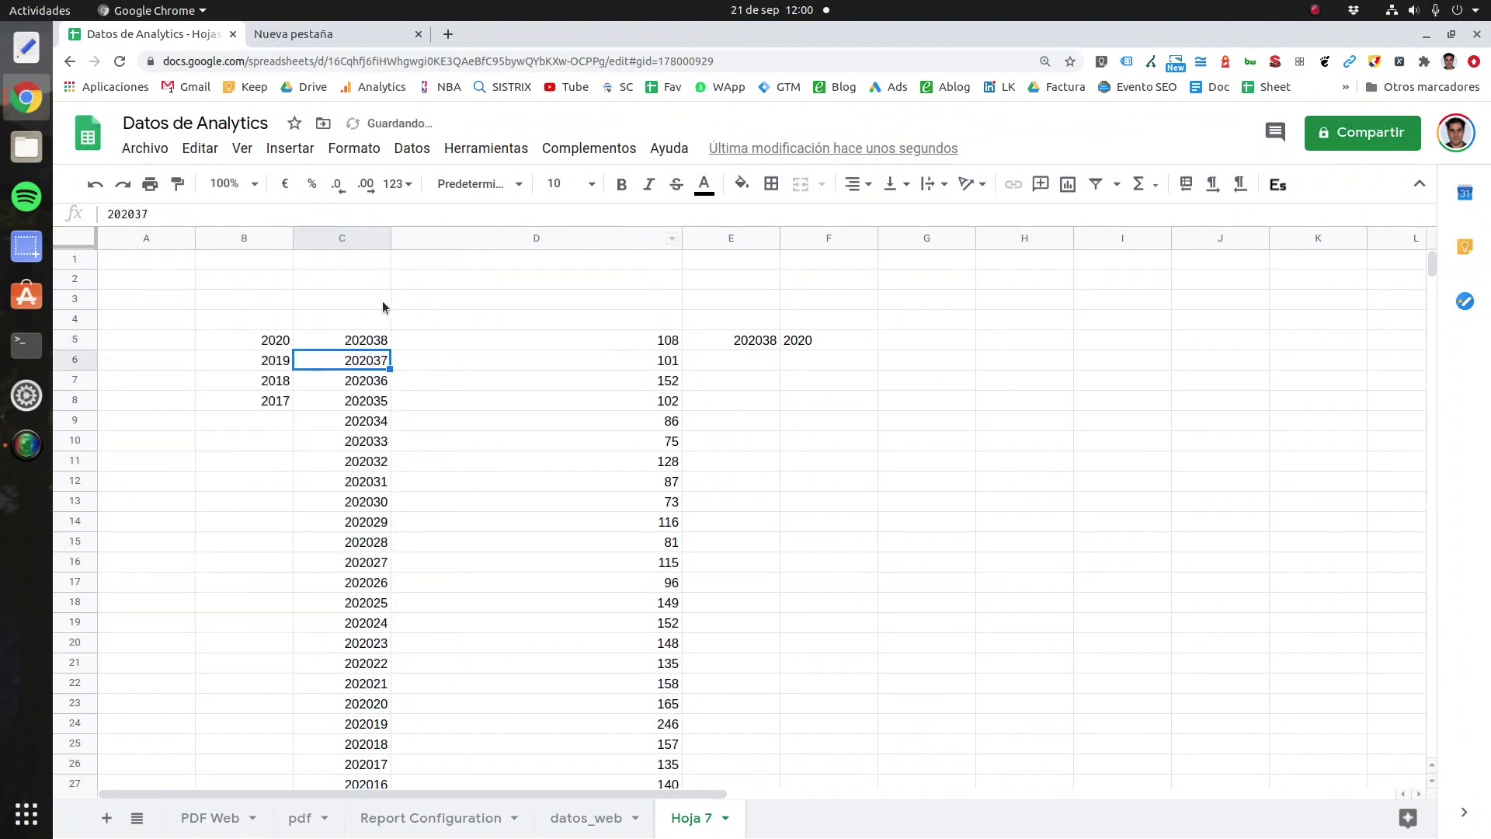
Step: Replace the fixed 2020 in the C5 filter condition with a reference to cell B5 and review the filtered weeks
left_click(374, 339)
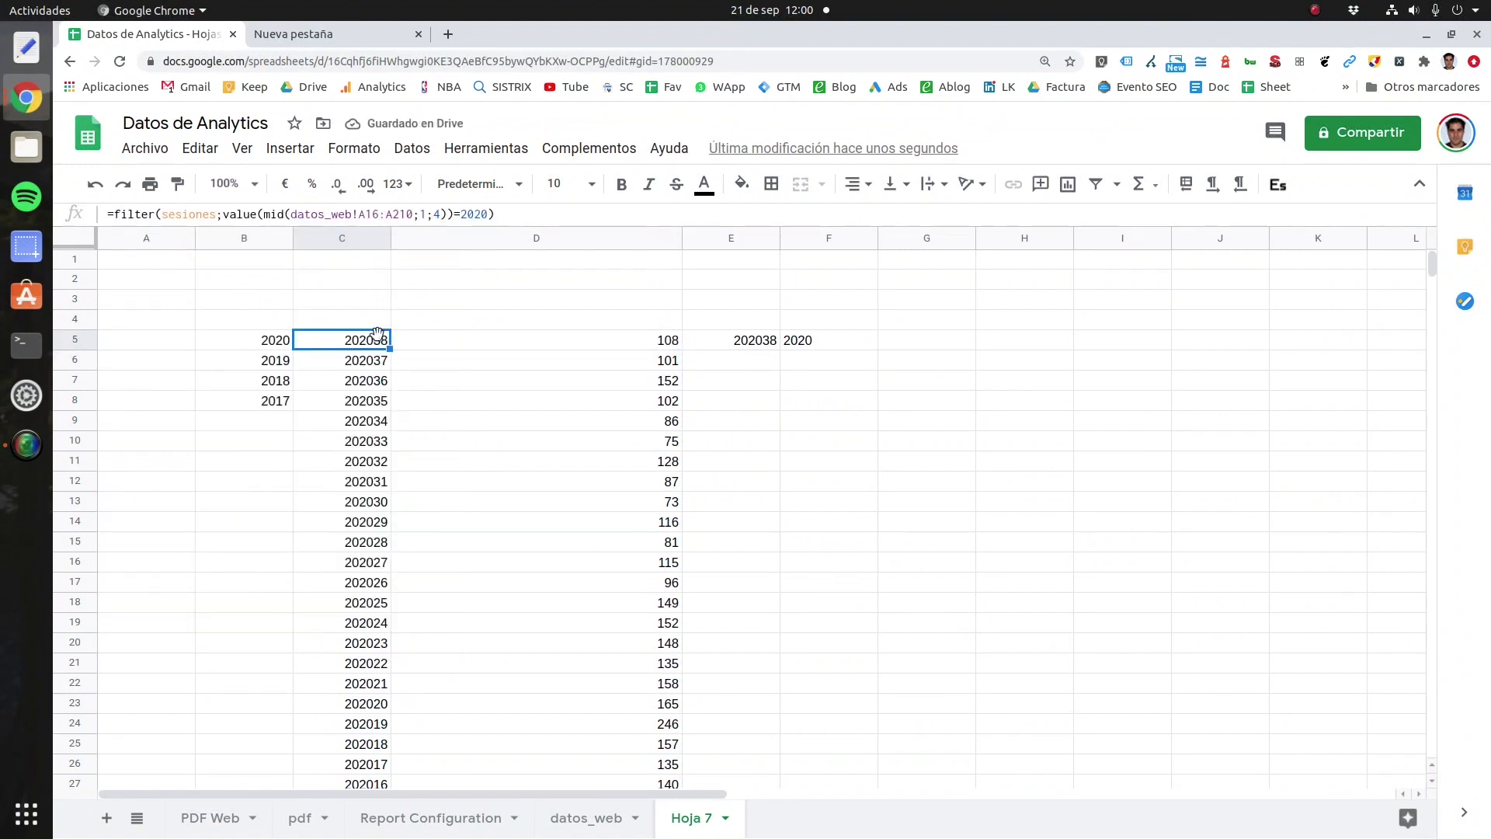
double_click(469, 213)
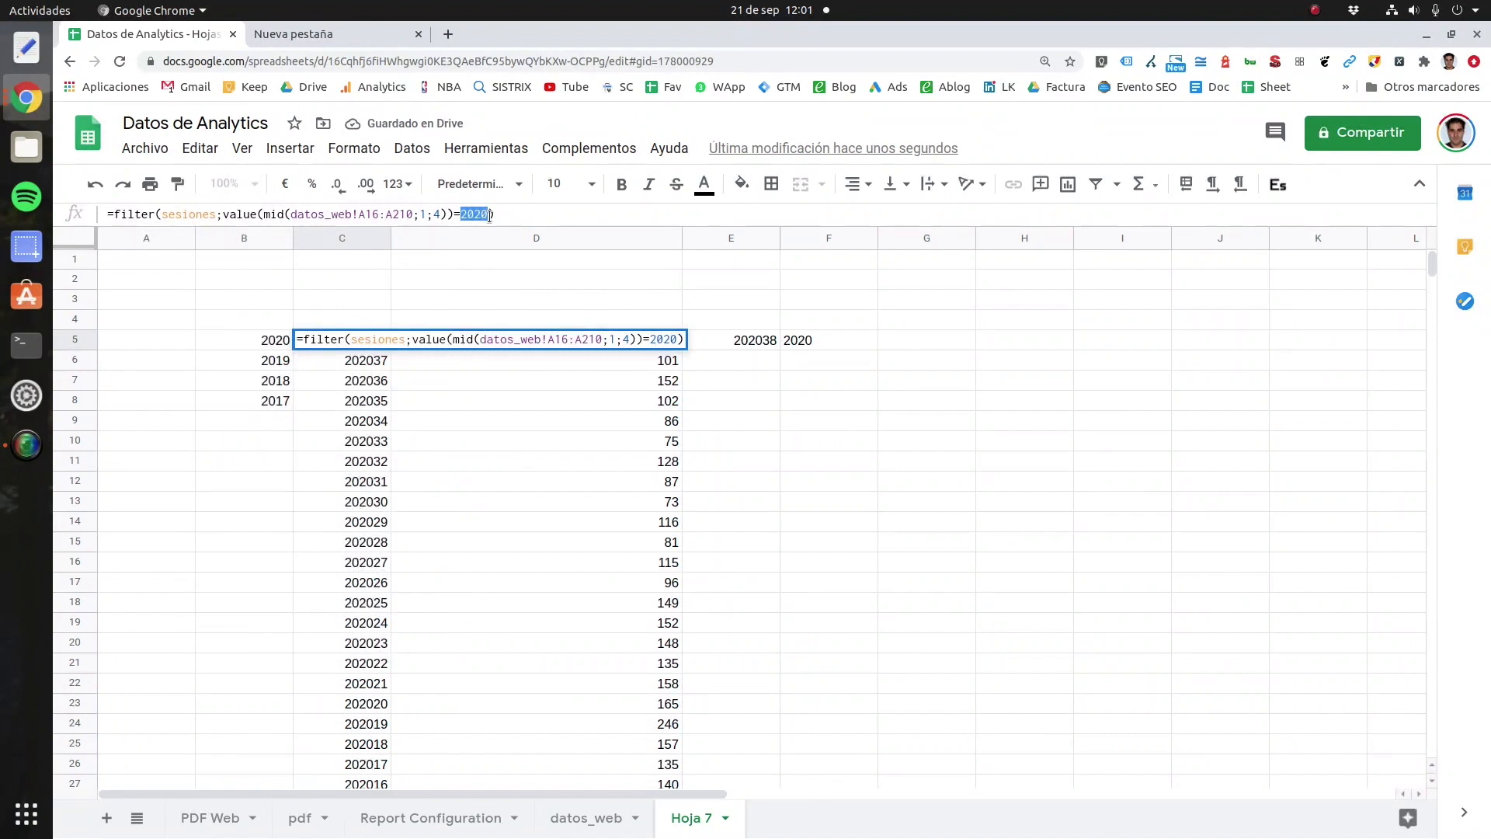
key("BackSpace")
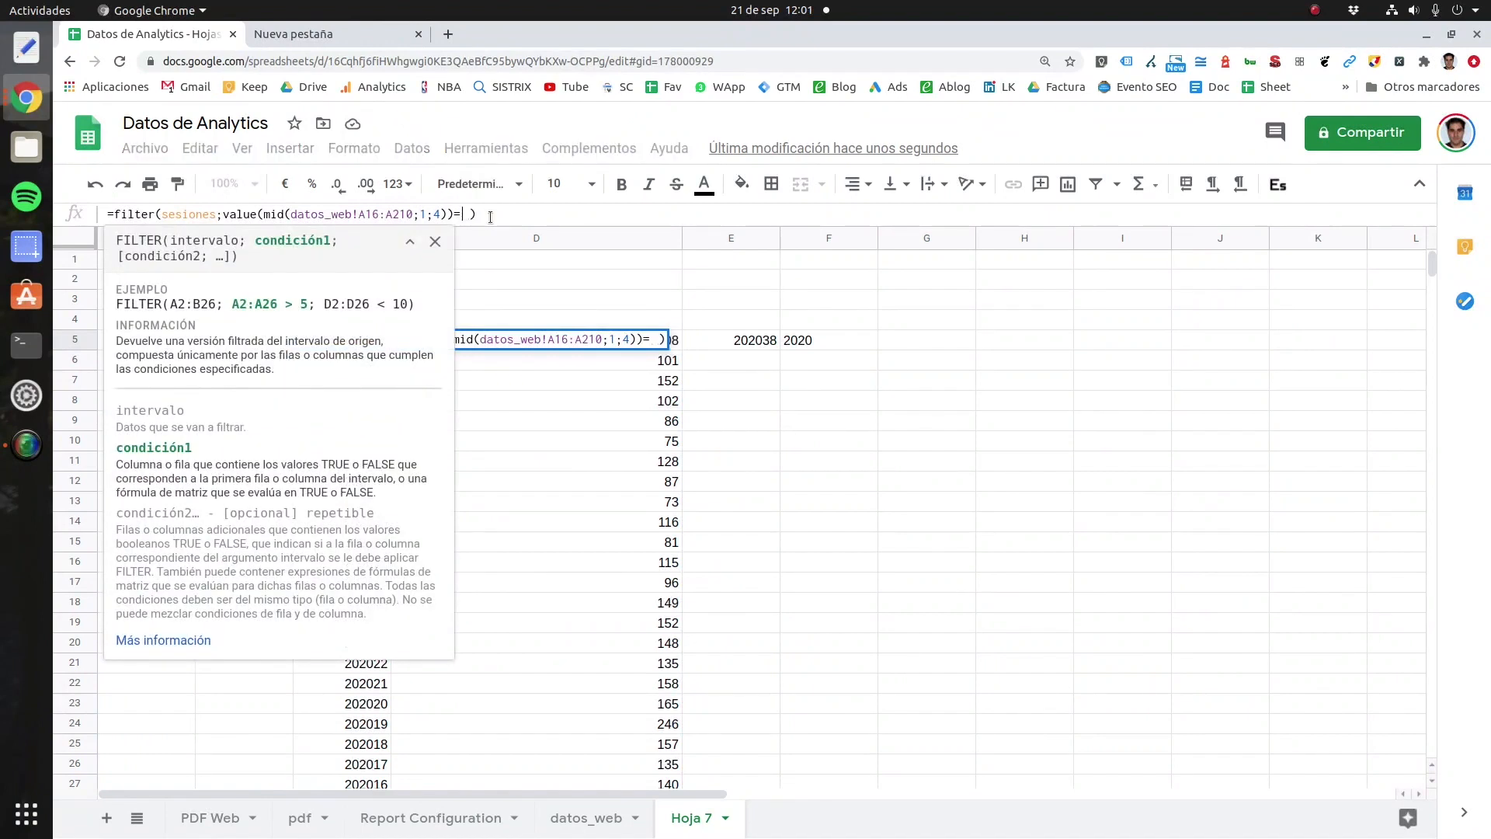
left_click(409, 242)
left_click(264, 341)
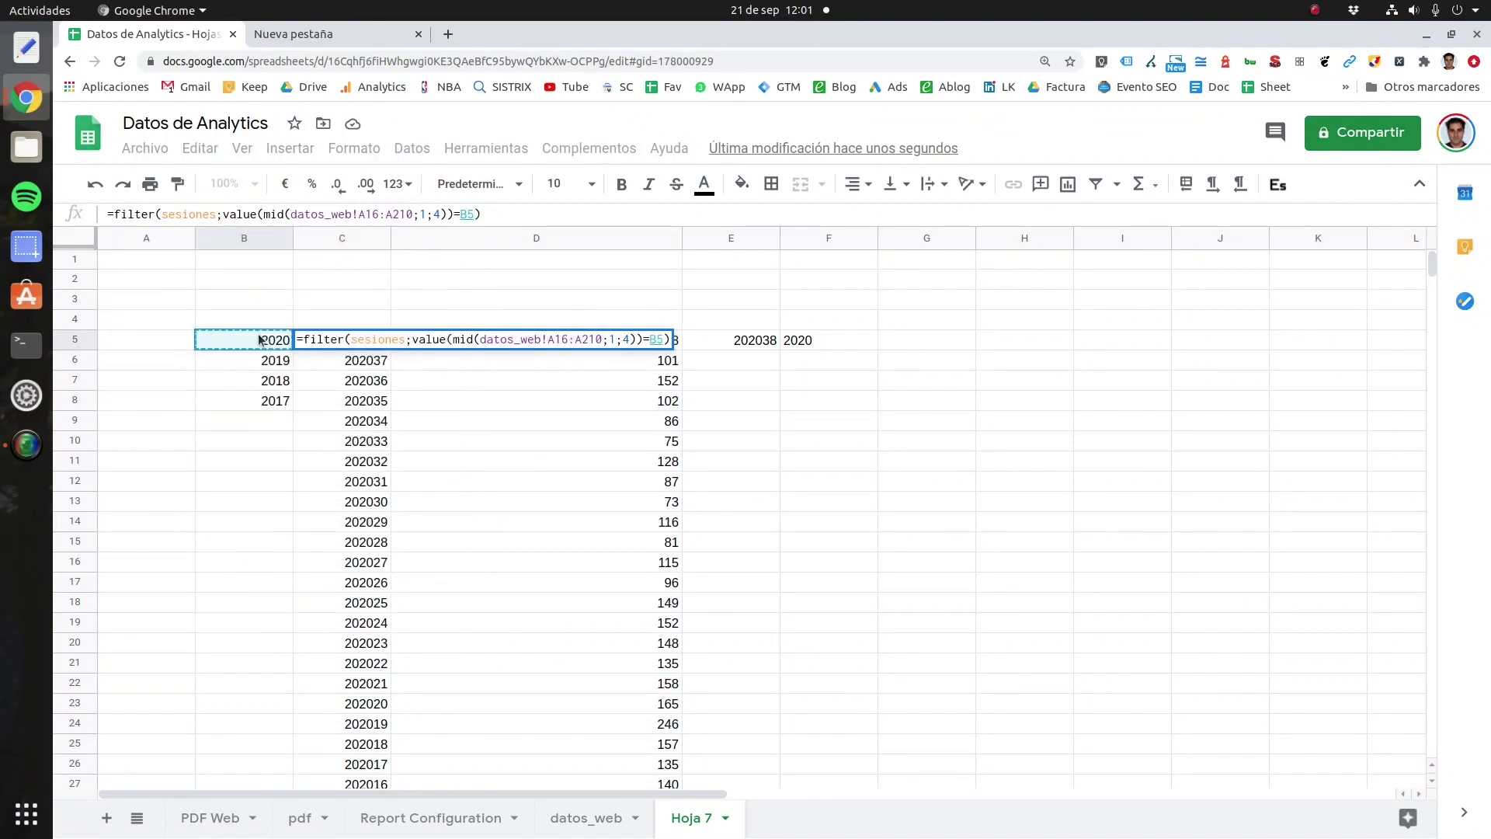
key("Return")
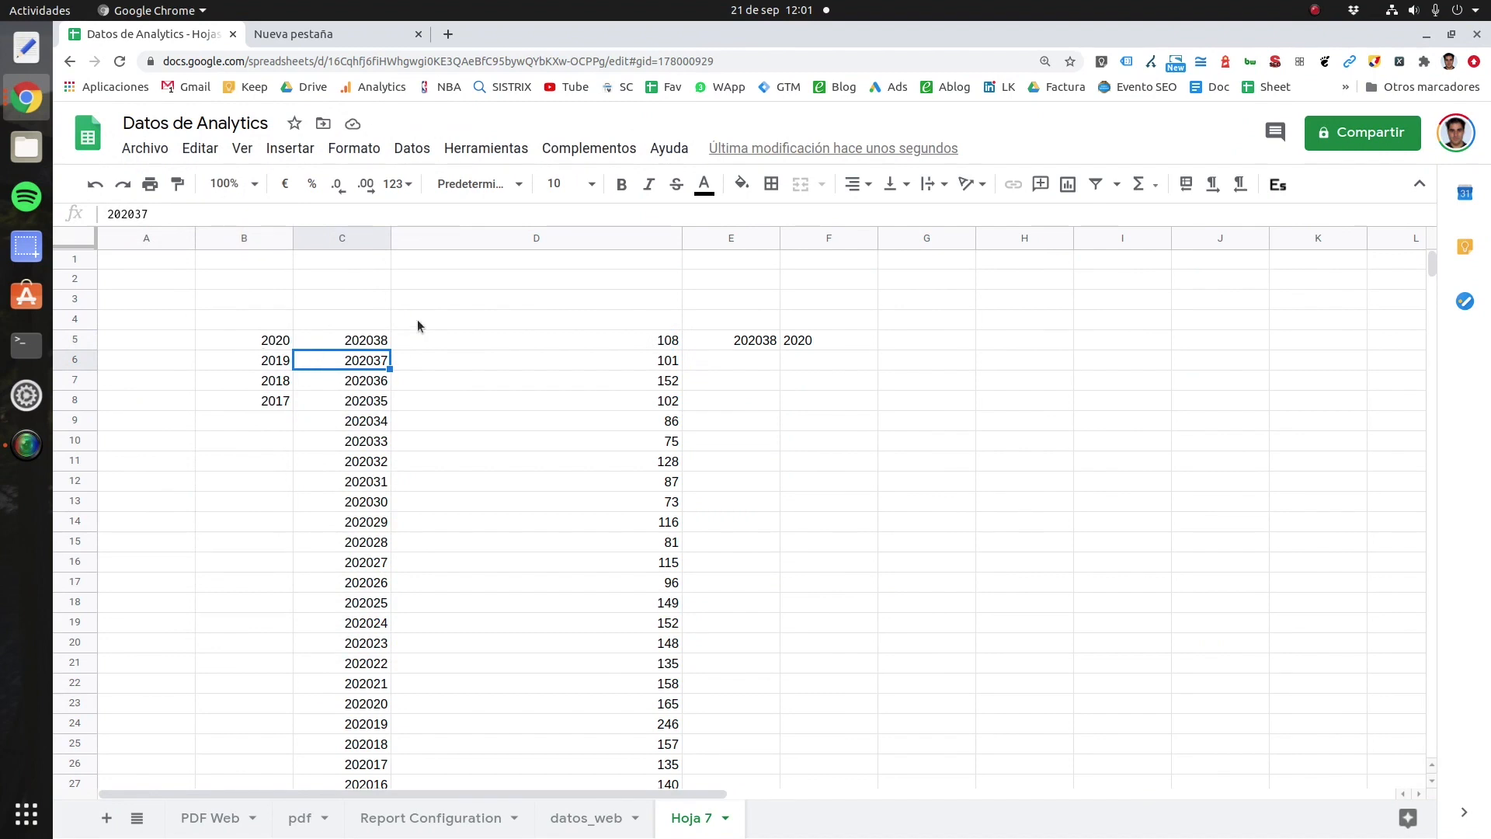
scroll(450, 466, "down", 2)
scroll(470, 513, "up", 3)
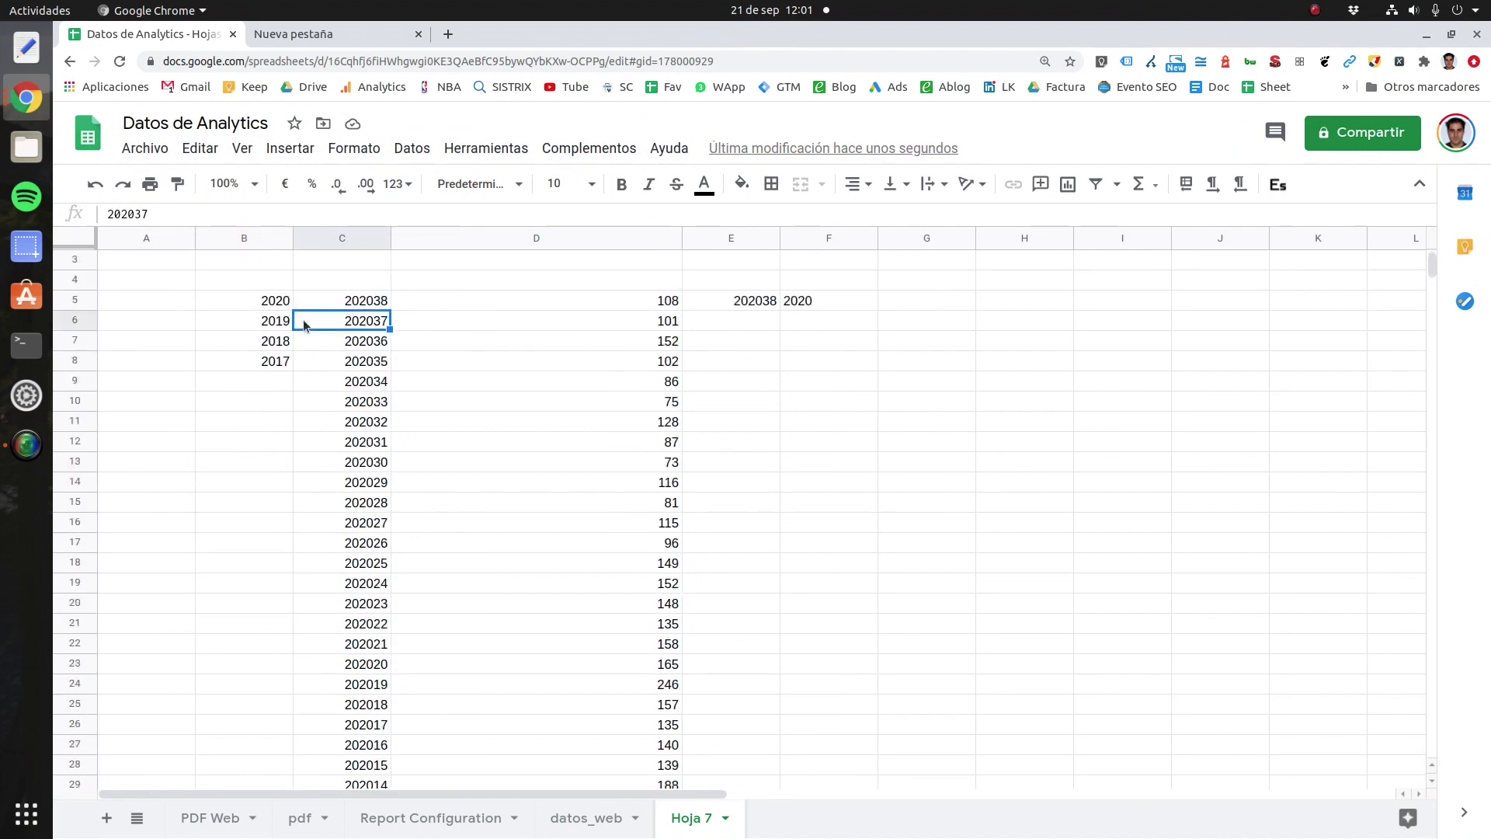
scroll(420, 536, "down", 9)
scroll(417, 537, "up", 9)
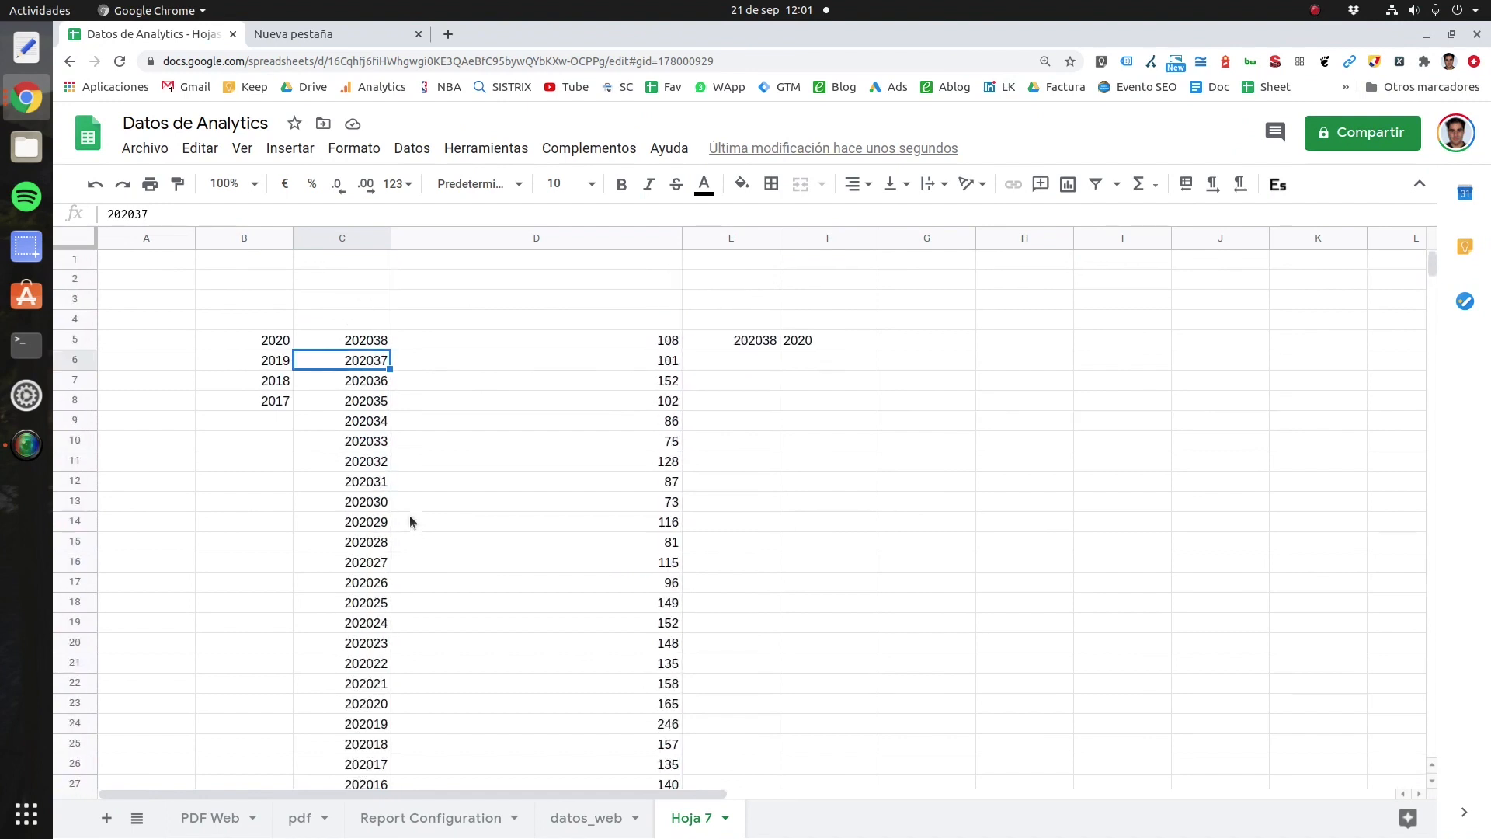
Step: Change the year reference in the C5 filter condition to cell B6
left_click(354, 344)
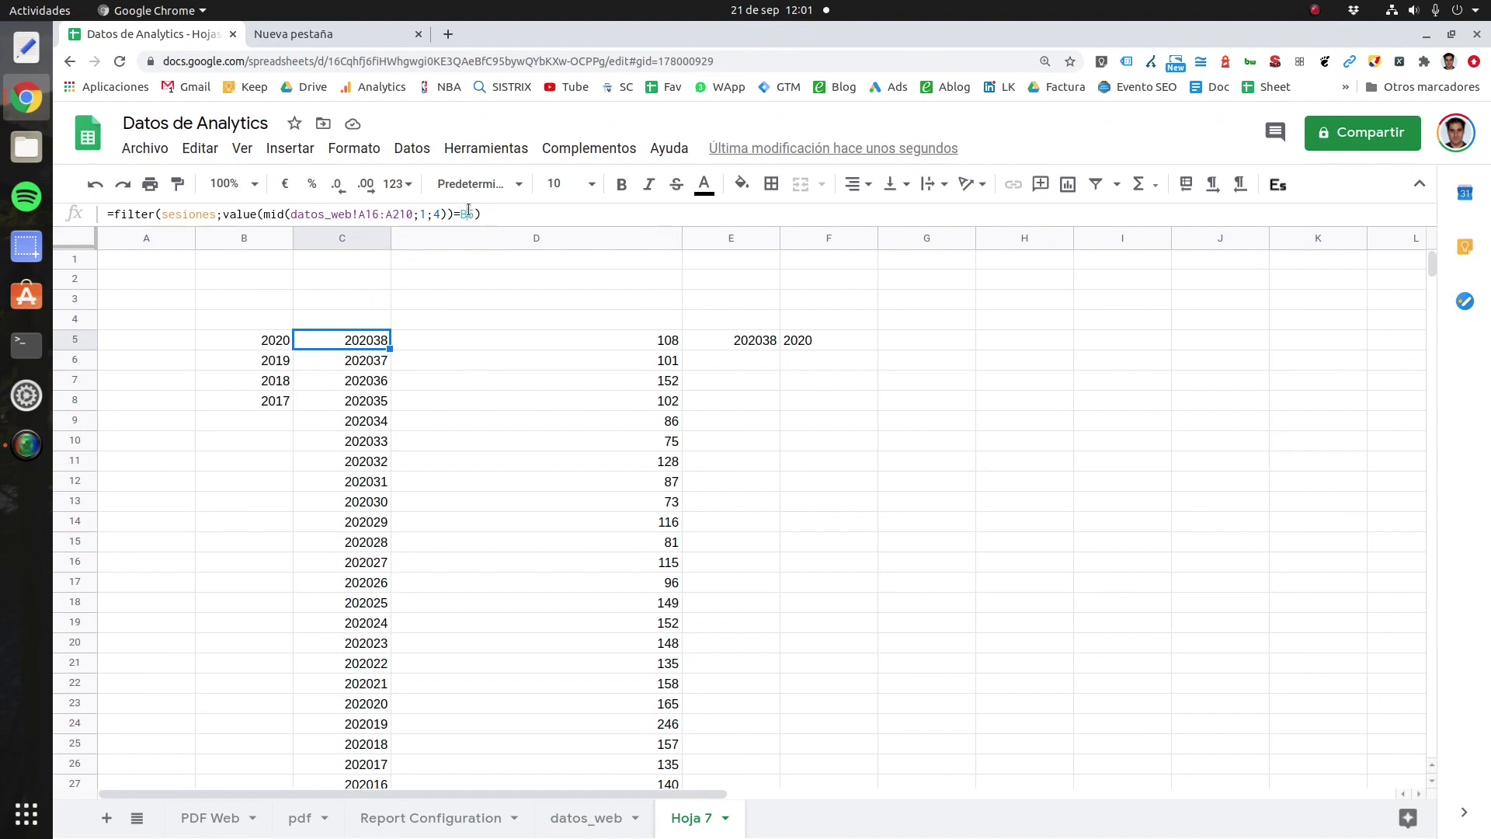
left_click_drag(468, 212, 474, 211)
type("6")
key("Return")
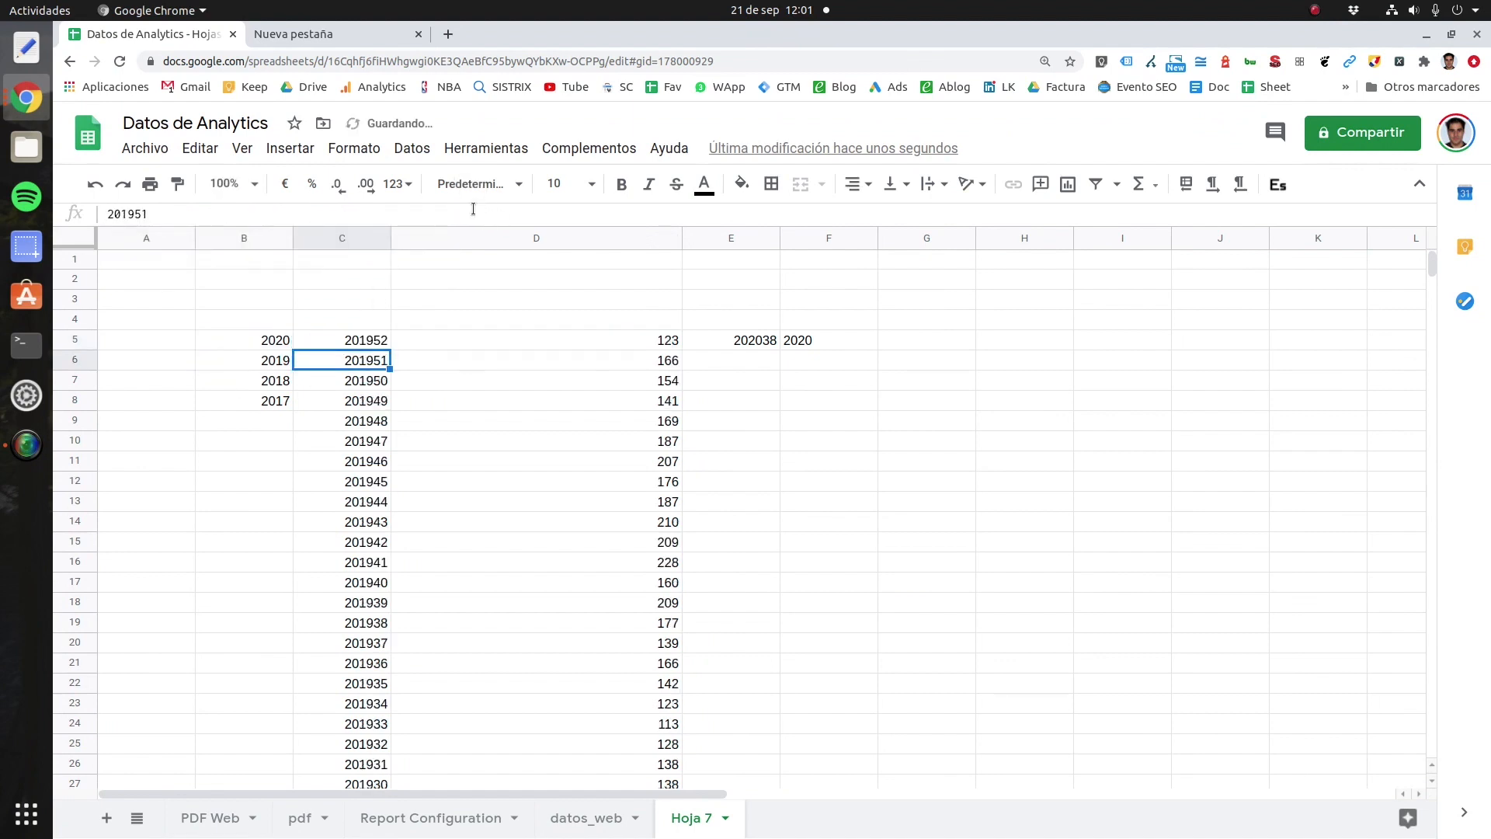
Step: Set the year reference in the C5 filter condition back to cell B5
left_click(353, 346)
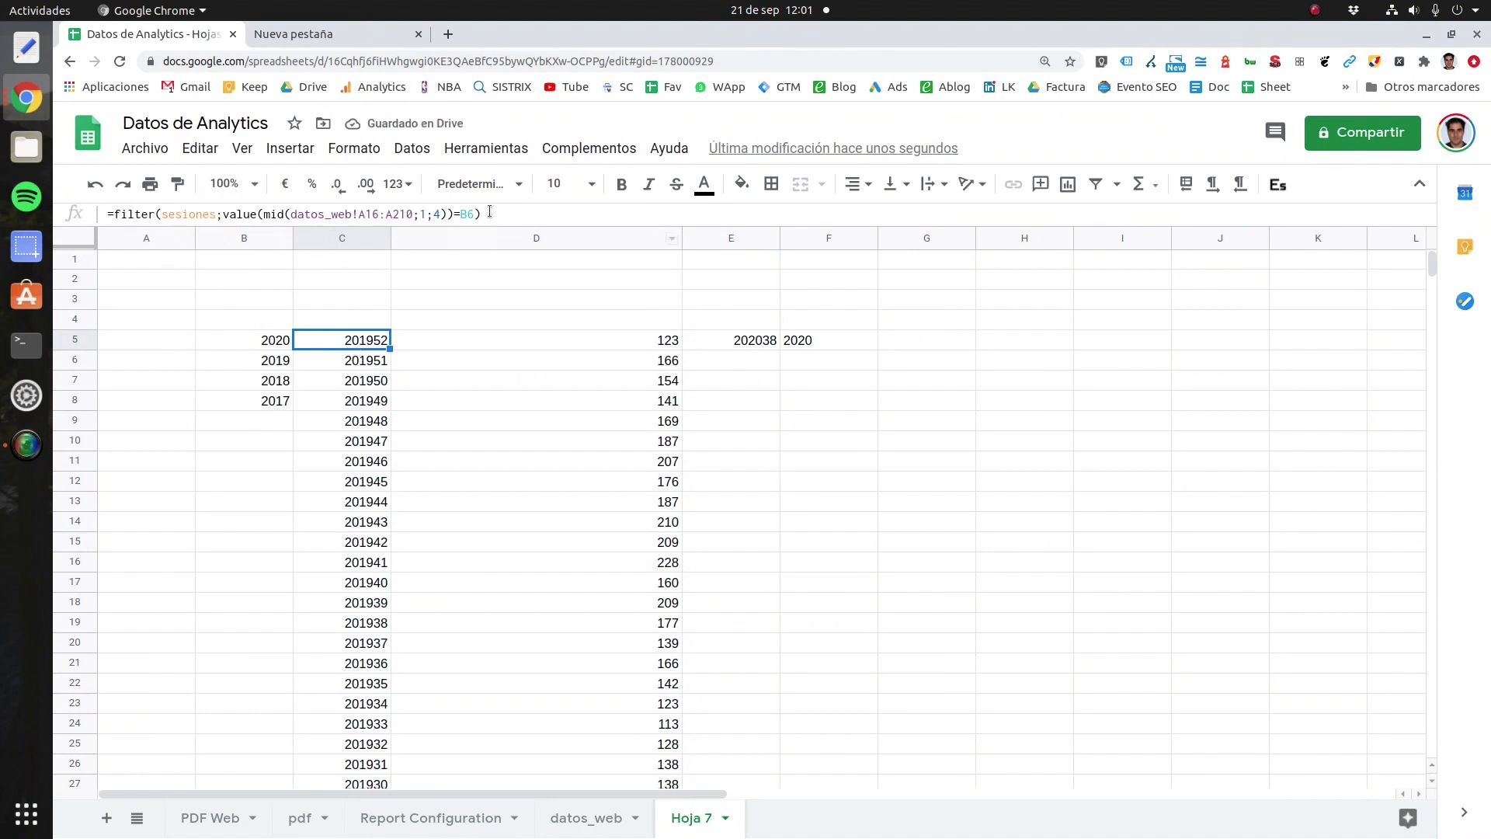
left_click_drag(466, 216, 473, 212)
type("5")
key("Return")
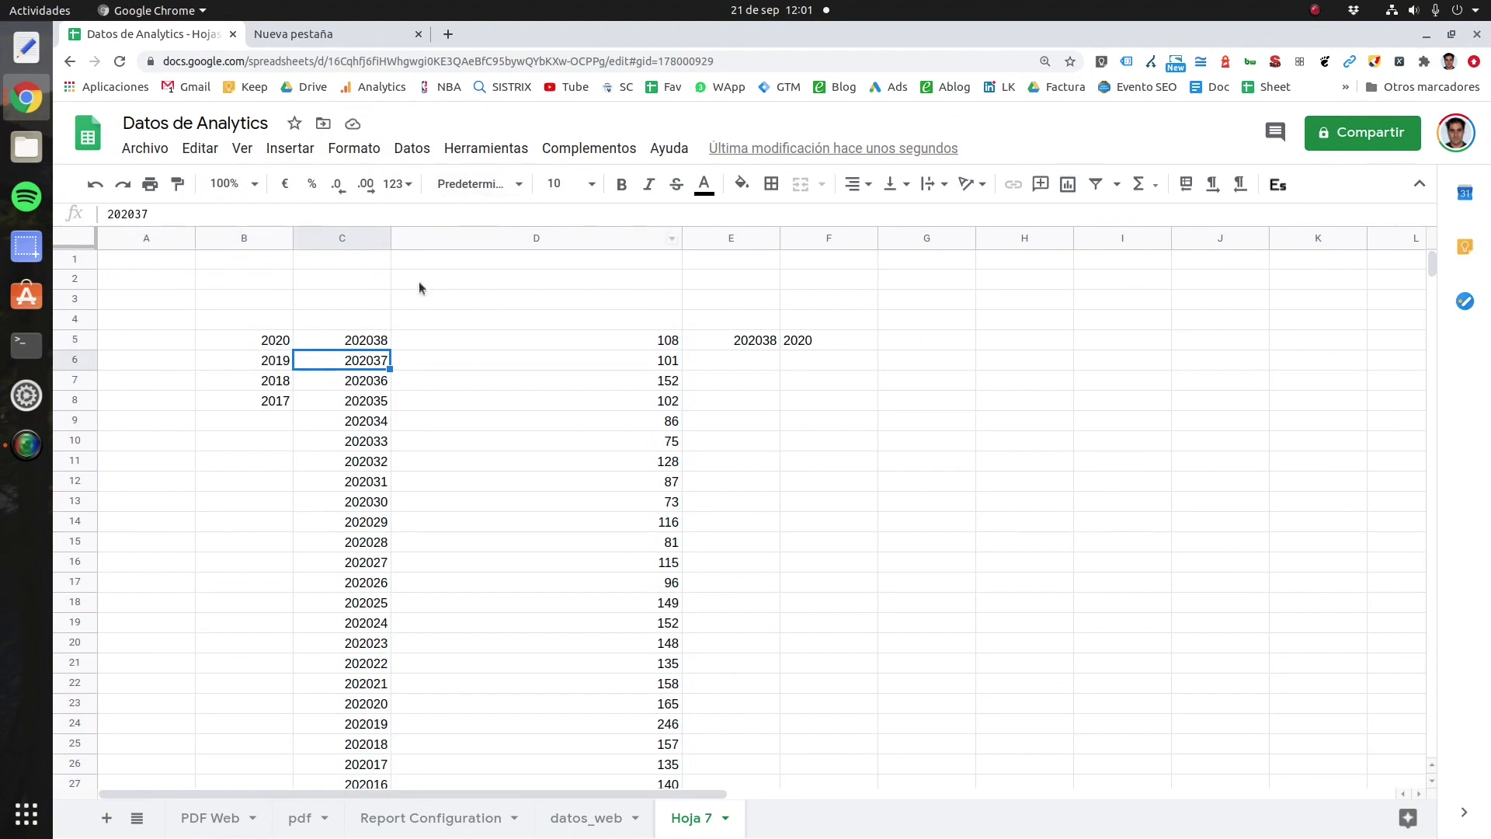
Step: Clear the helper values in cells E5 and F5
left_click(346, 344)
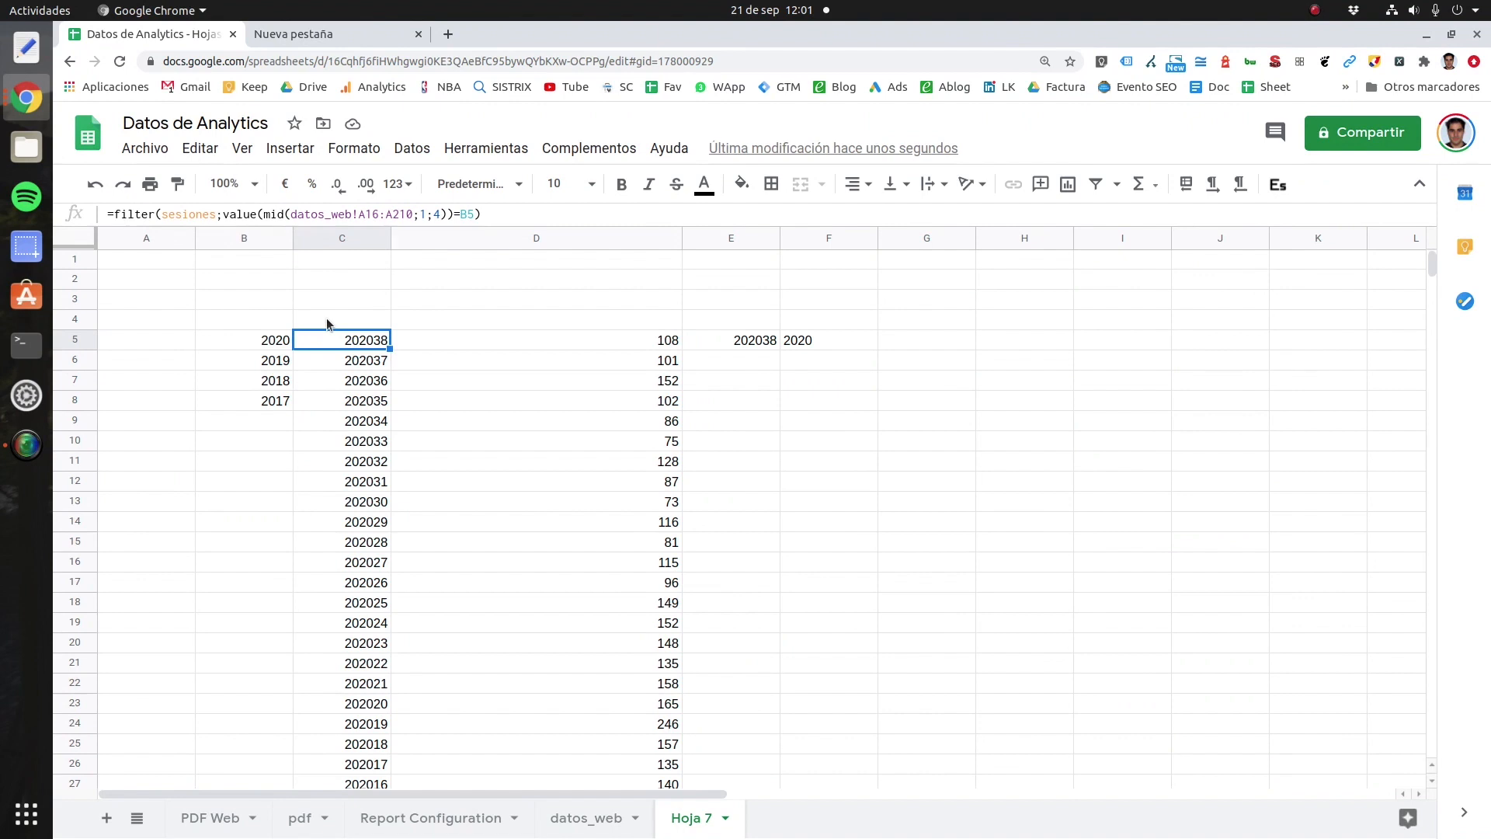
left_click_drag(759, 342, 802, 336)
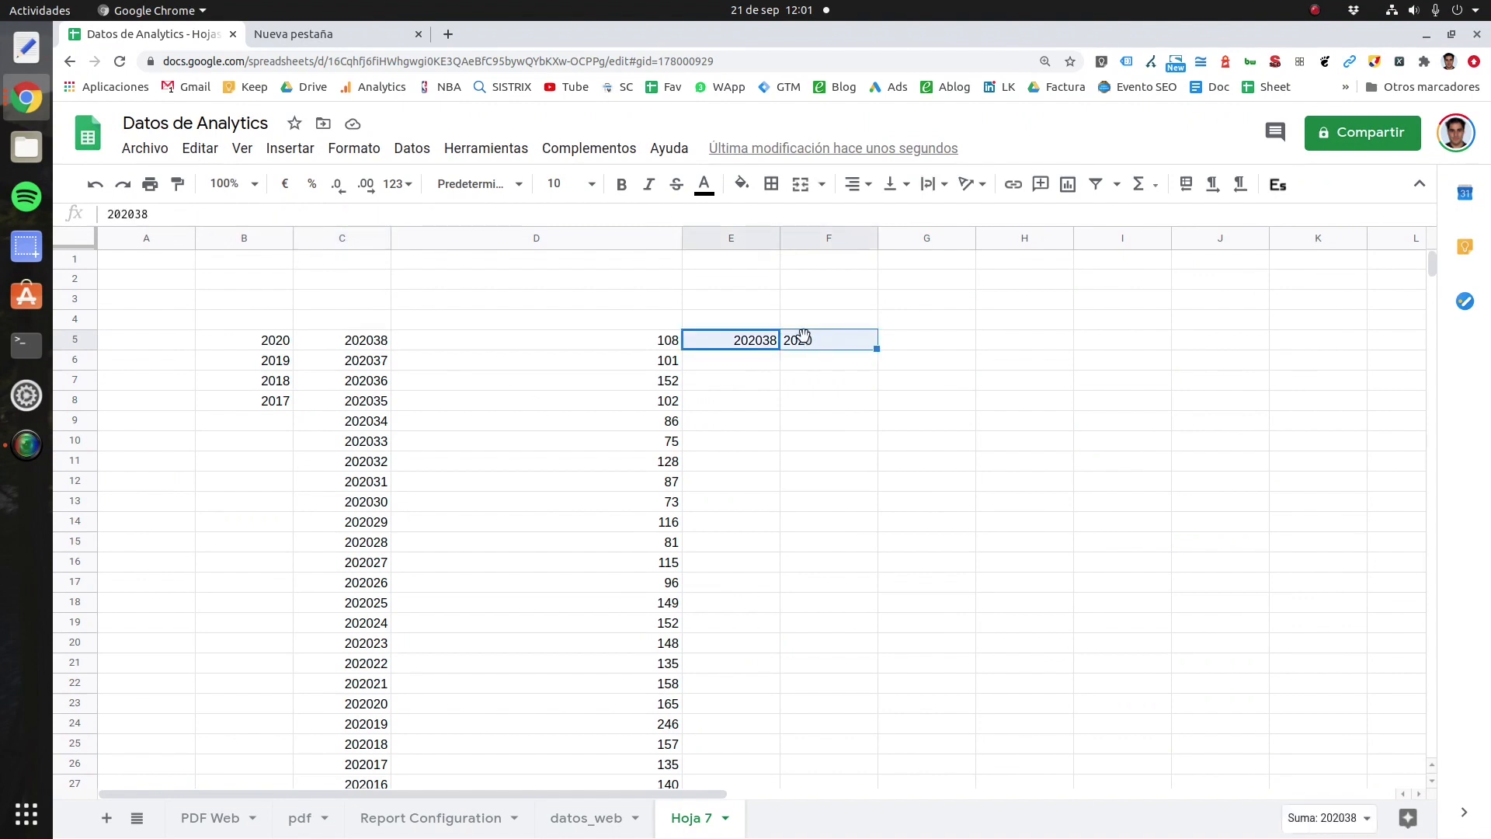
key("Delete")
Step: Wrap the C5 filter formula in sparkline(), and enlarge column C and row 5 so the chart is easier to read
left_click(348, 343)
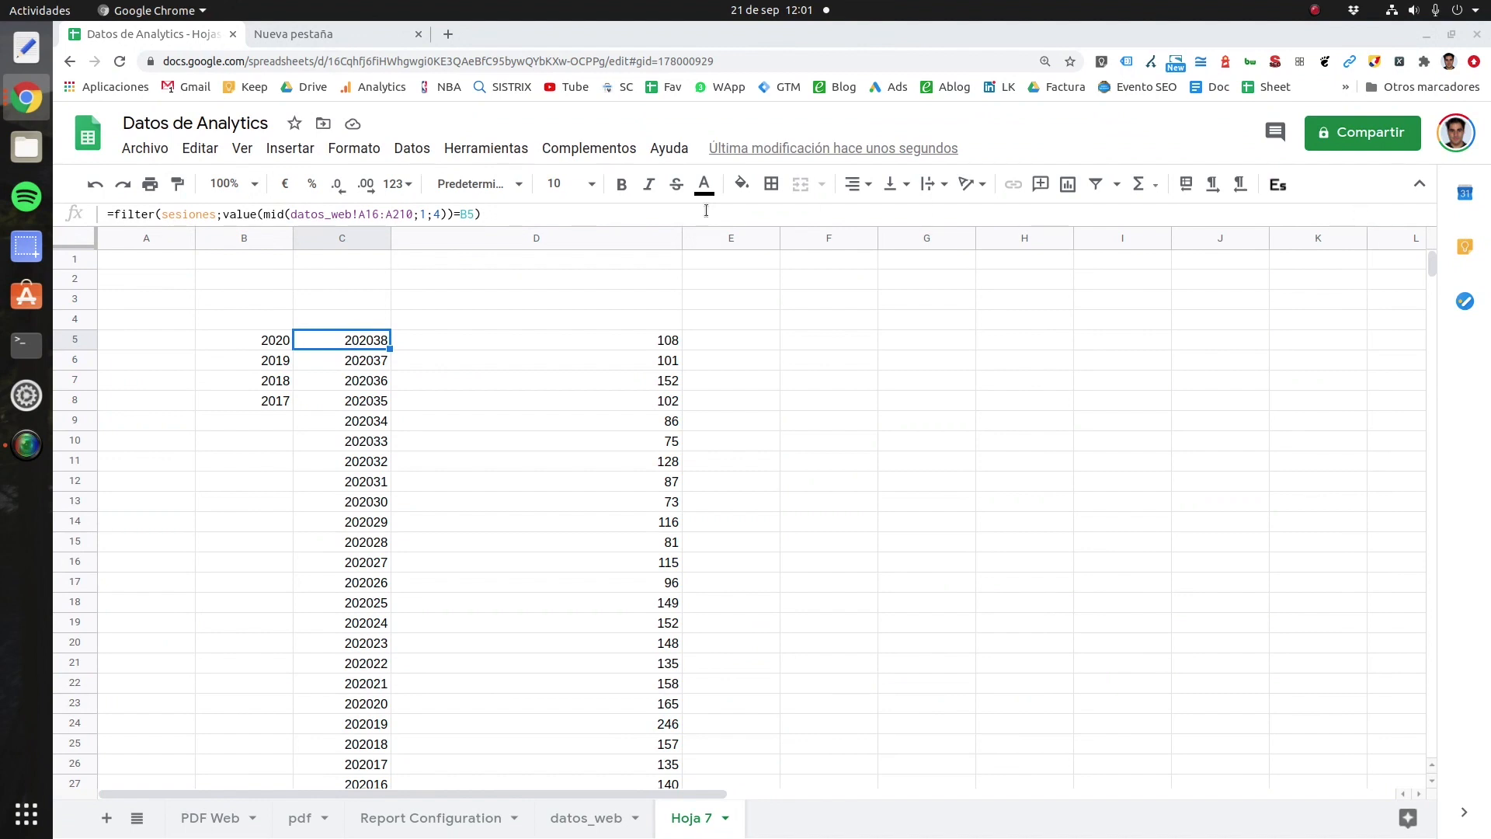
left_click(111, 214)
type("sparklin")
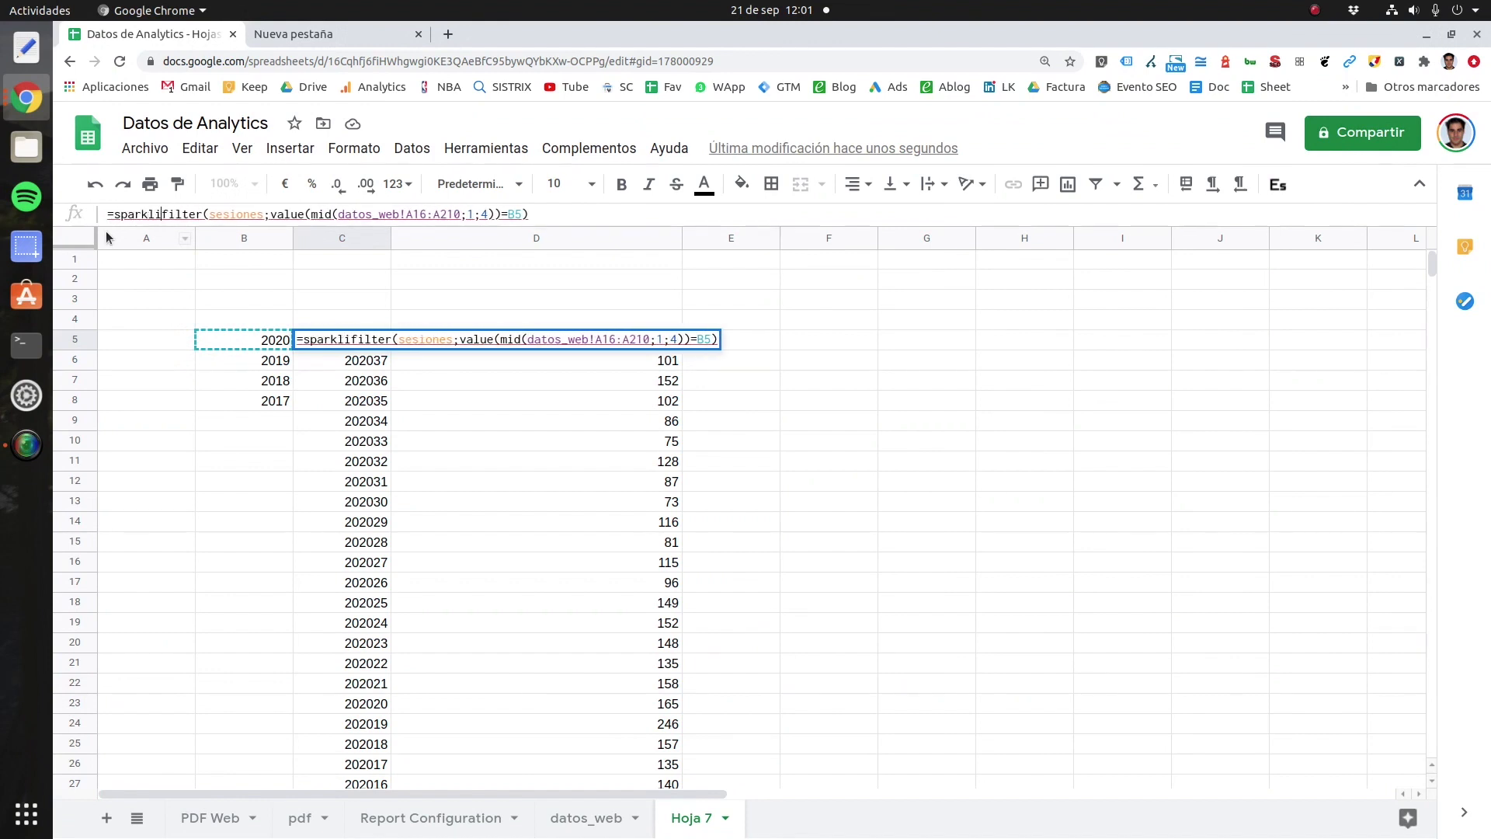
type("e")
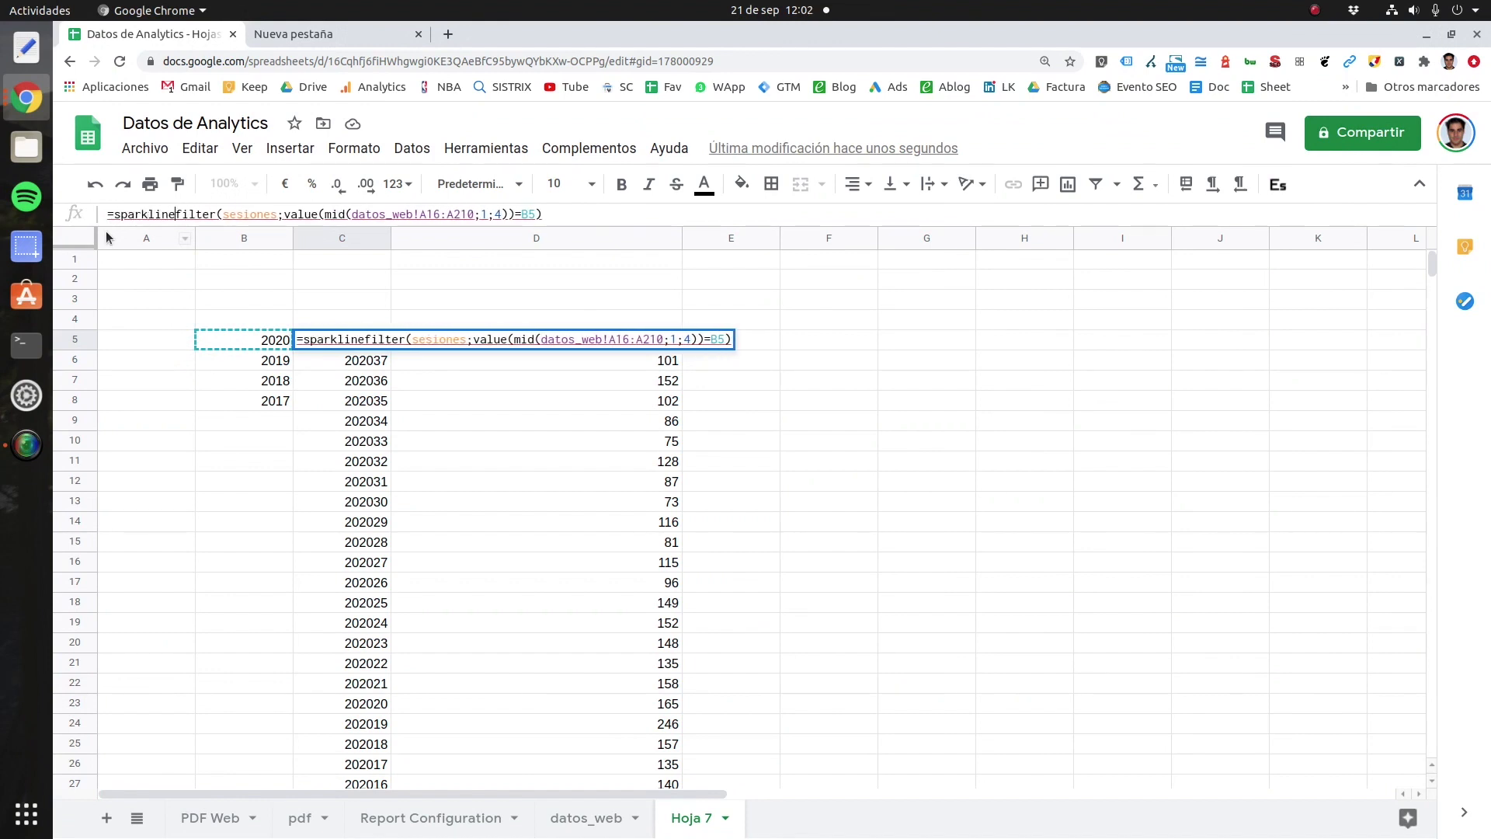
type("(")
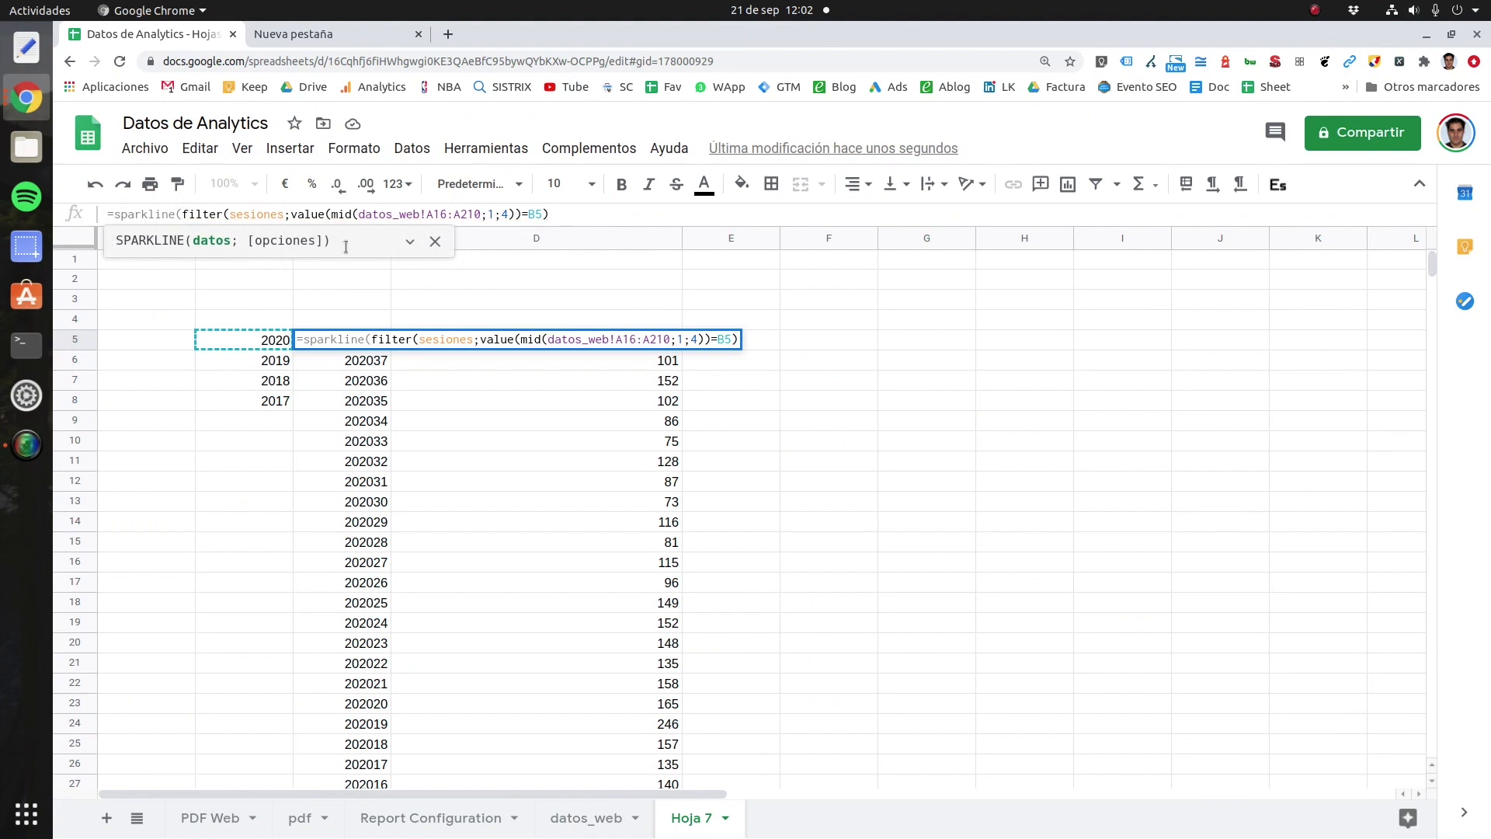
left_click(575, 210)
type(")")
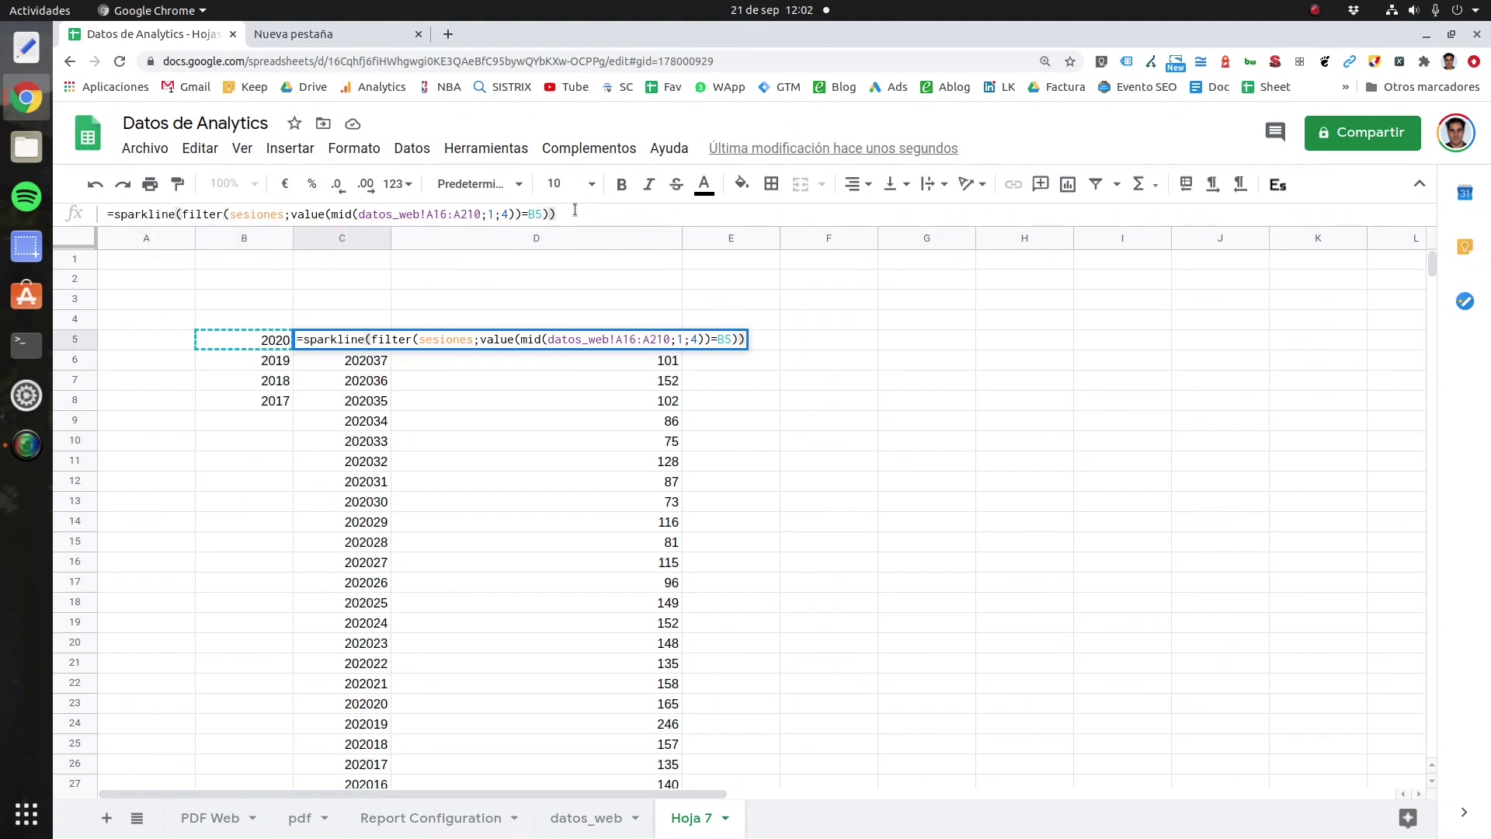
key("Return")
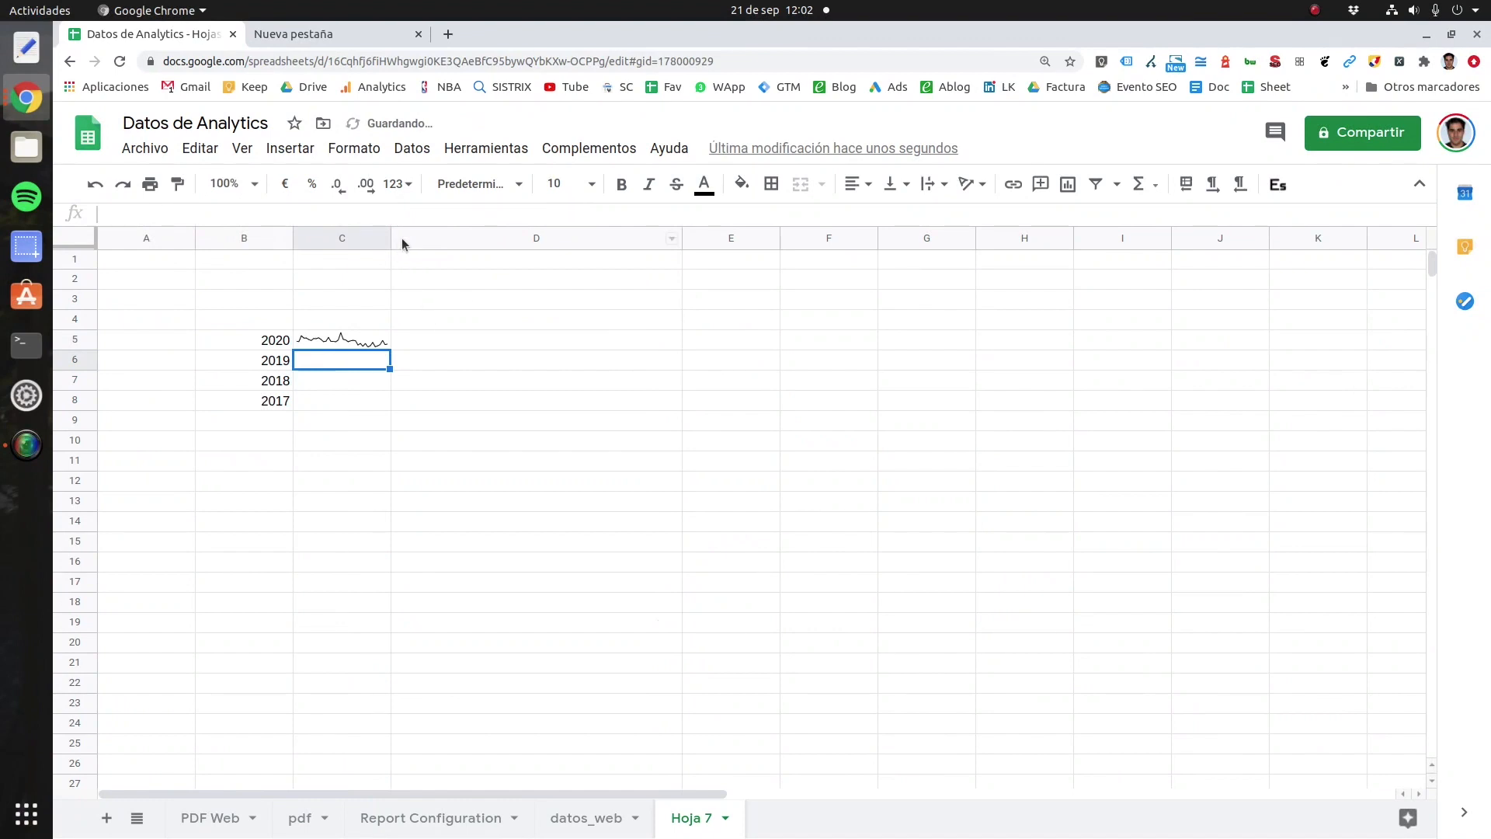
left_click_drag(391, 230, 684, 231)
left_click_drag(82, 349, 77, 402)
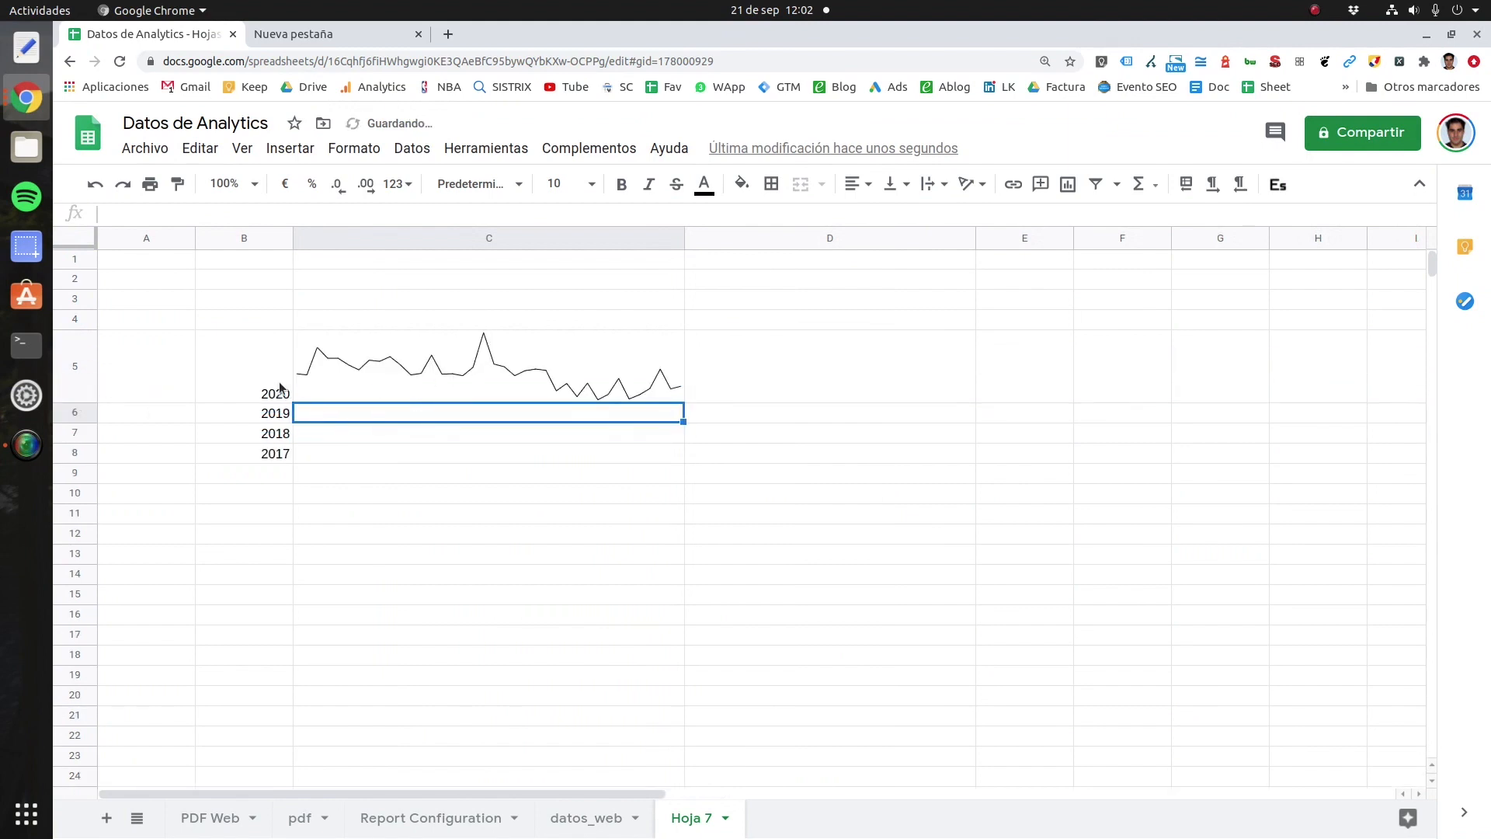
Step: Add the options {"charttype"\"line";"rtl"\TRUE;"color"\"green"} to the sparkline formula in C5, after the filter function
left_click(440, 381)
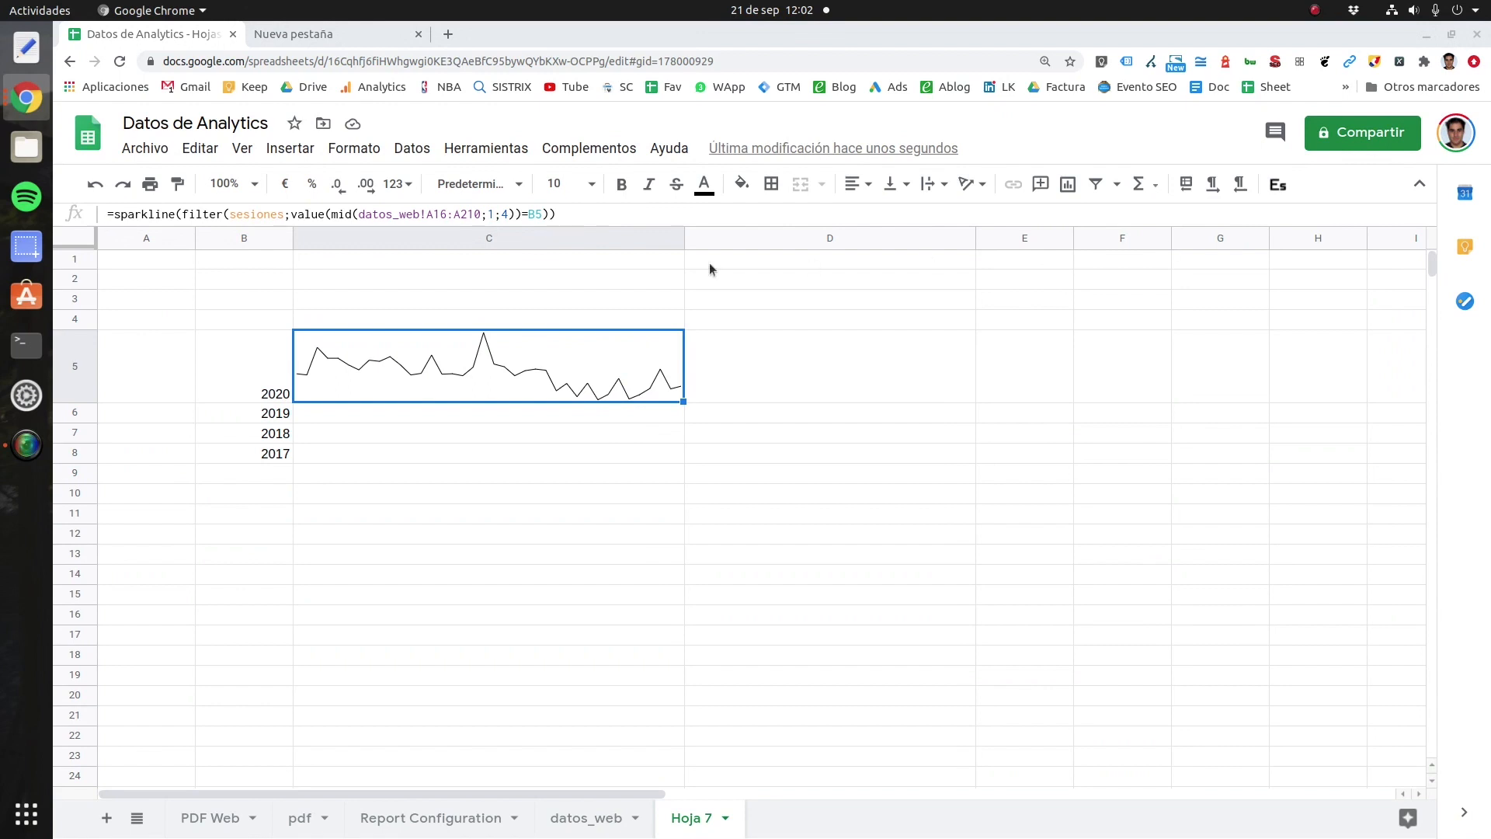
left_click(553, 212)
left_click(548, 212)
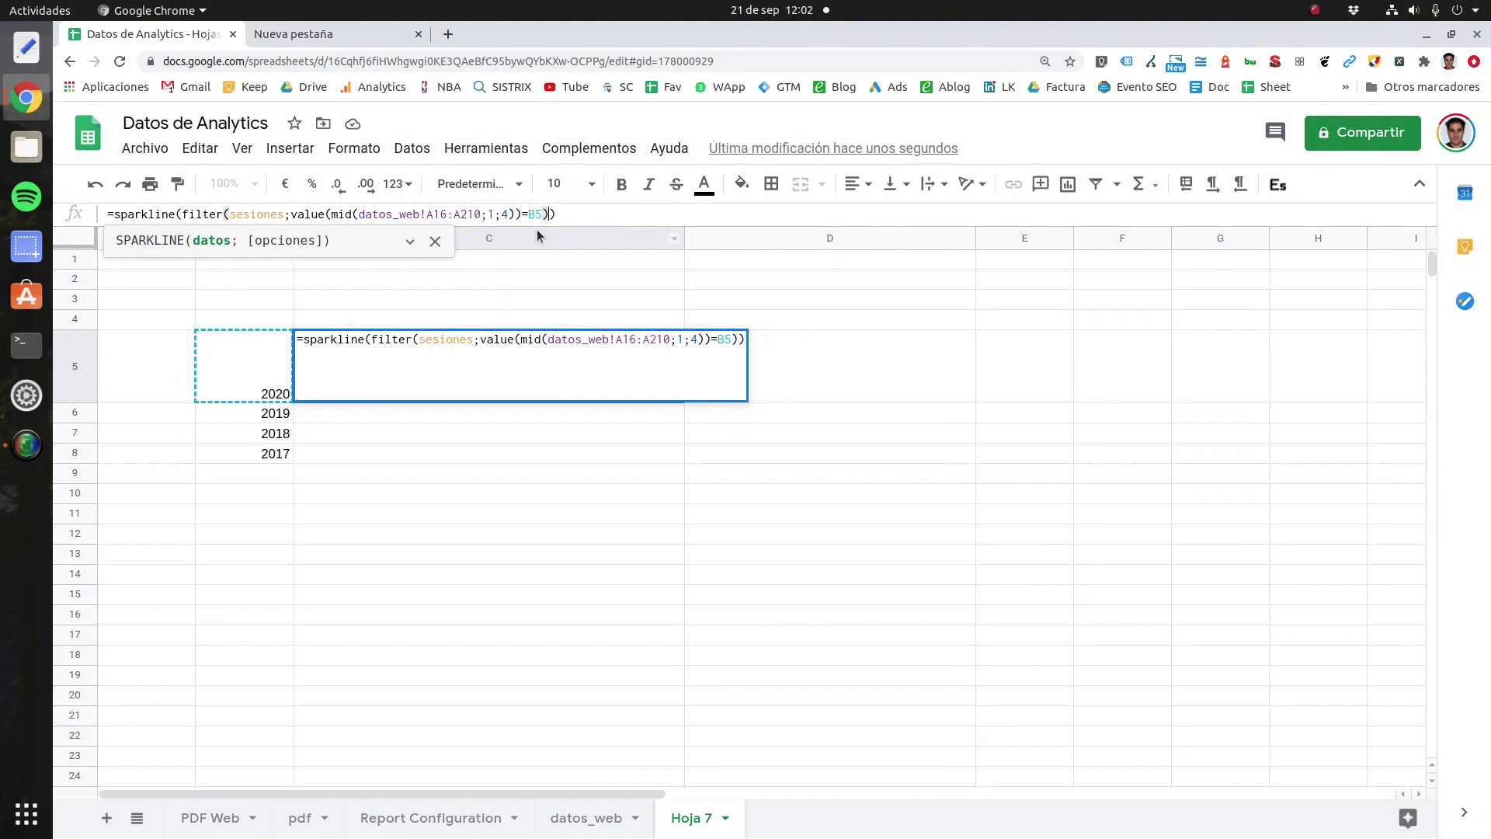
type(";")
type("{\"charttype\"\\\"line\";\"rtl\"\\TRUE;\"color\"\\\"green\"}")
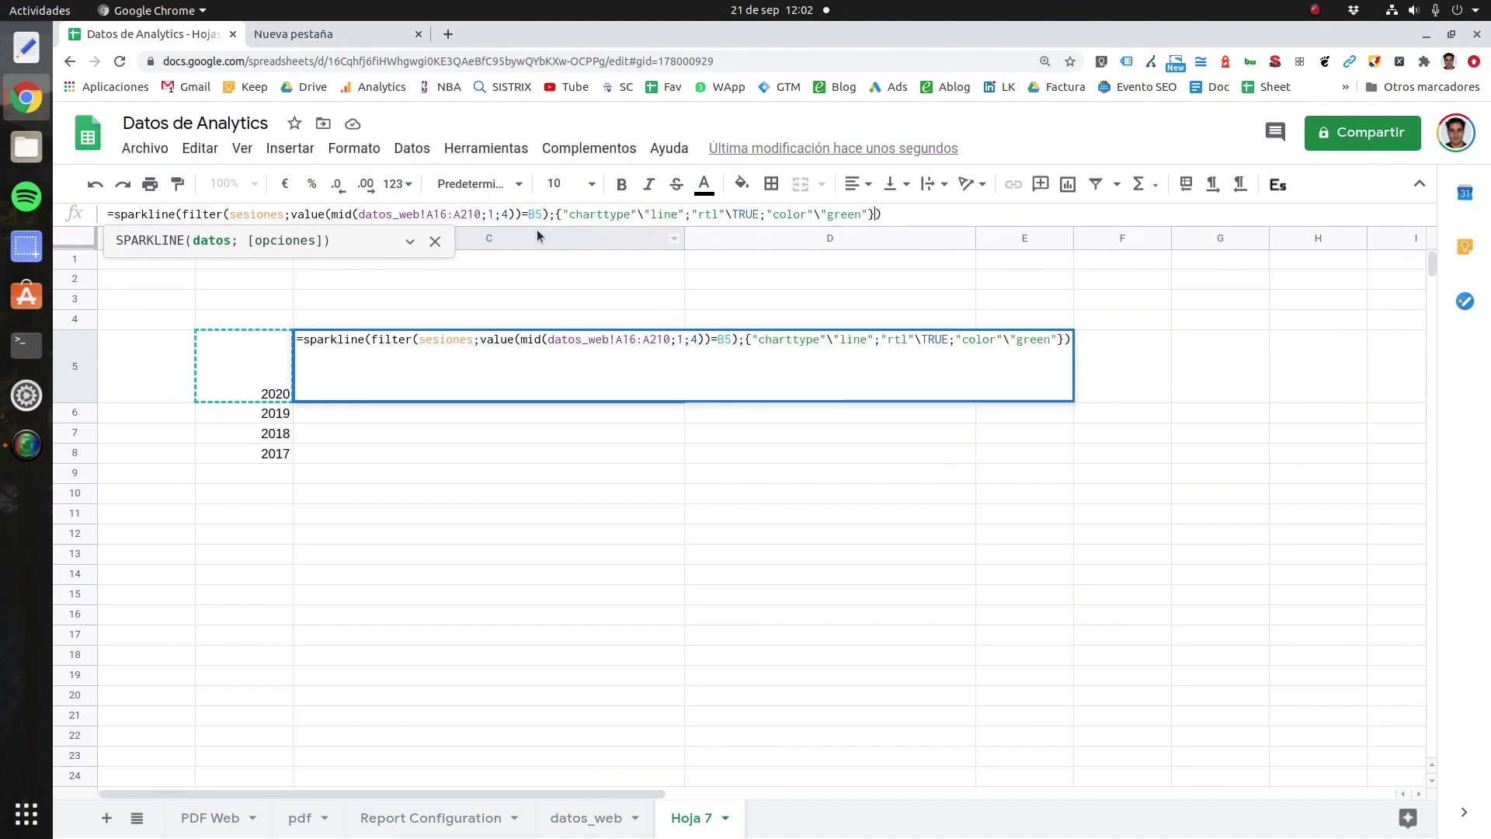
key("Return")
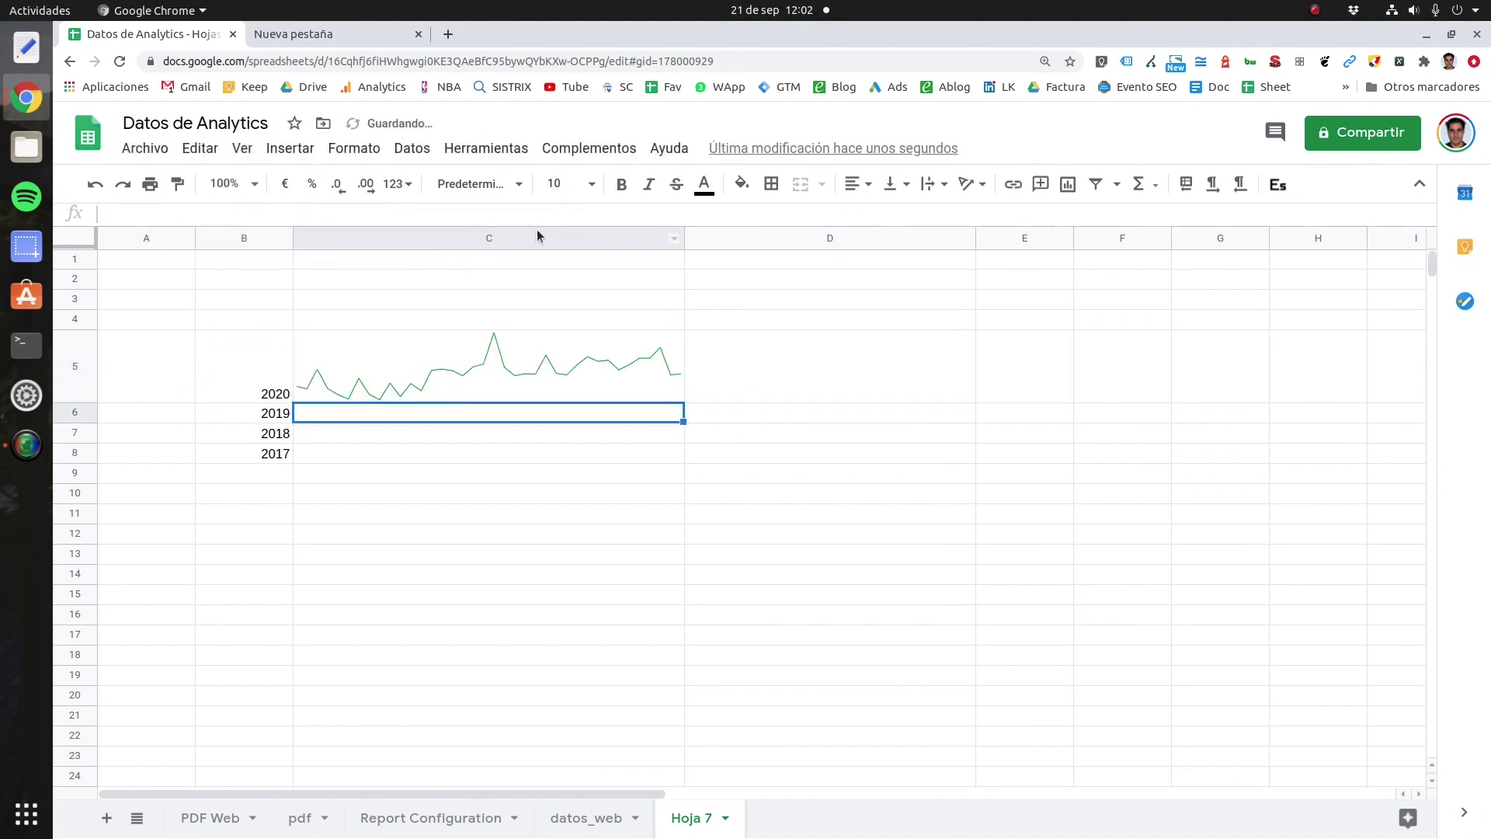
Step: Try the chart type "column" in the C5 sparkline options, and undo the change
left_click(524, 388)
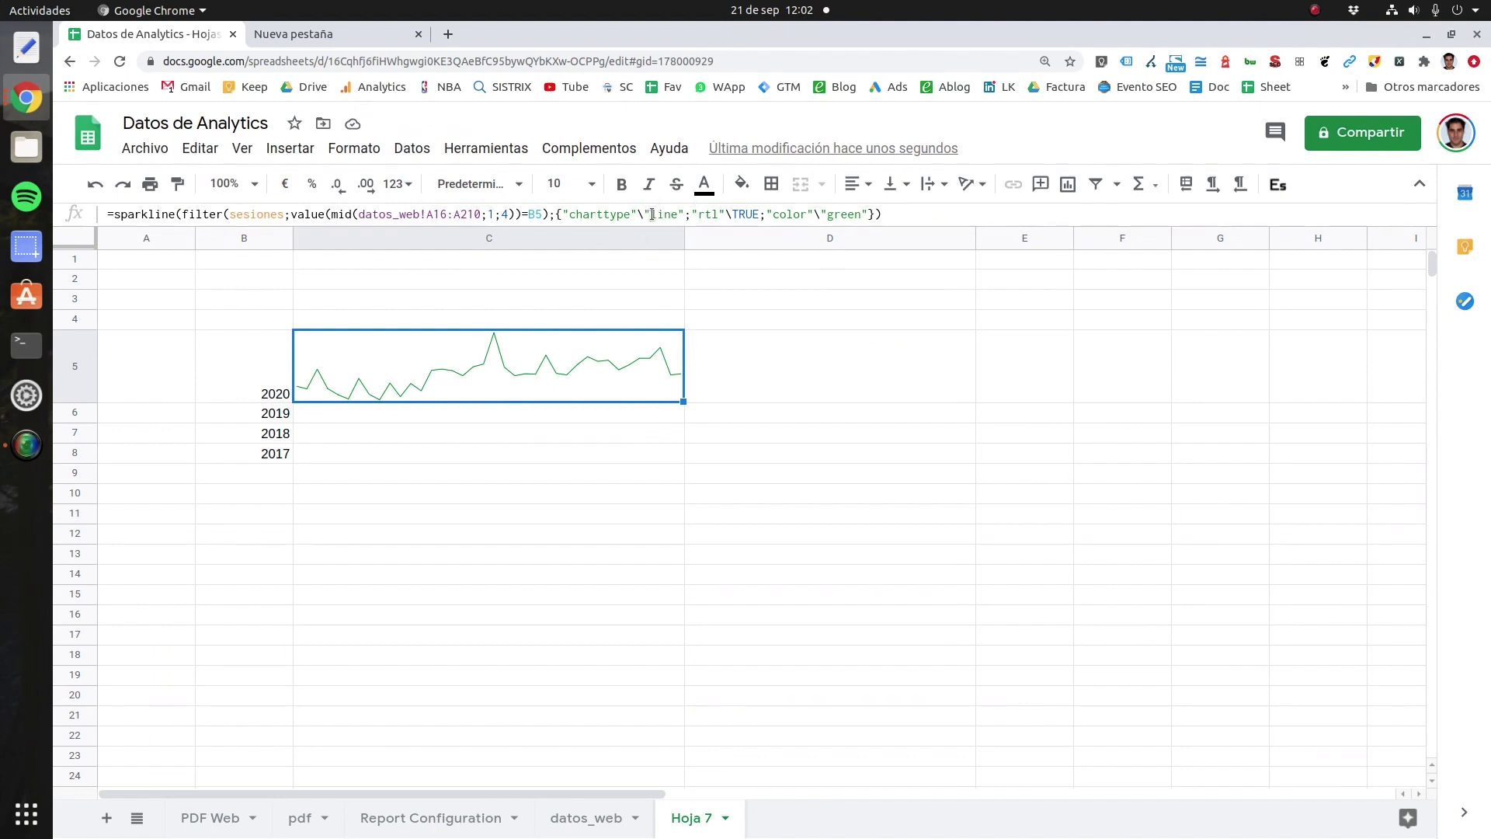
double_click(654, 215)
type("colu")
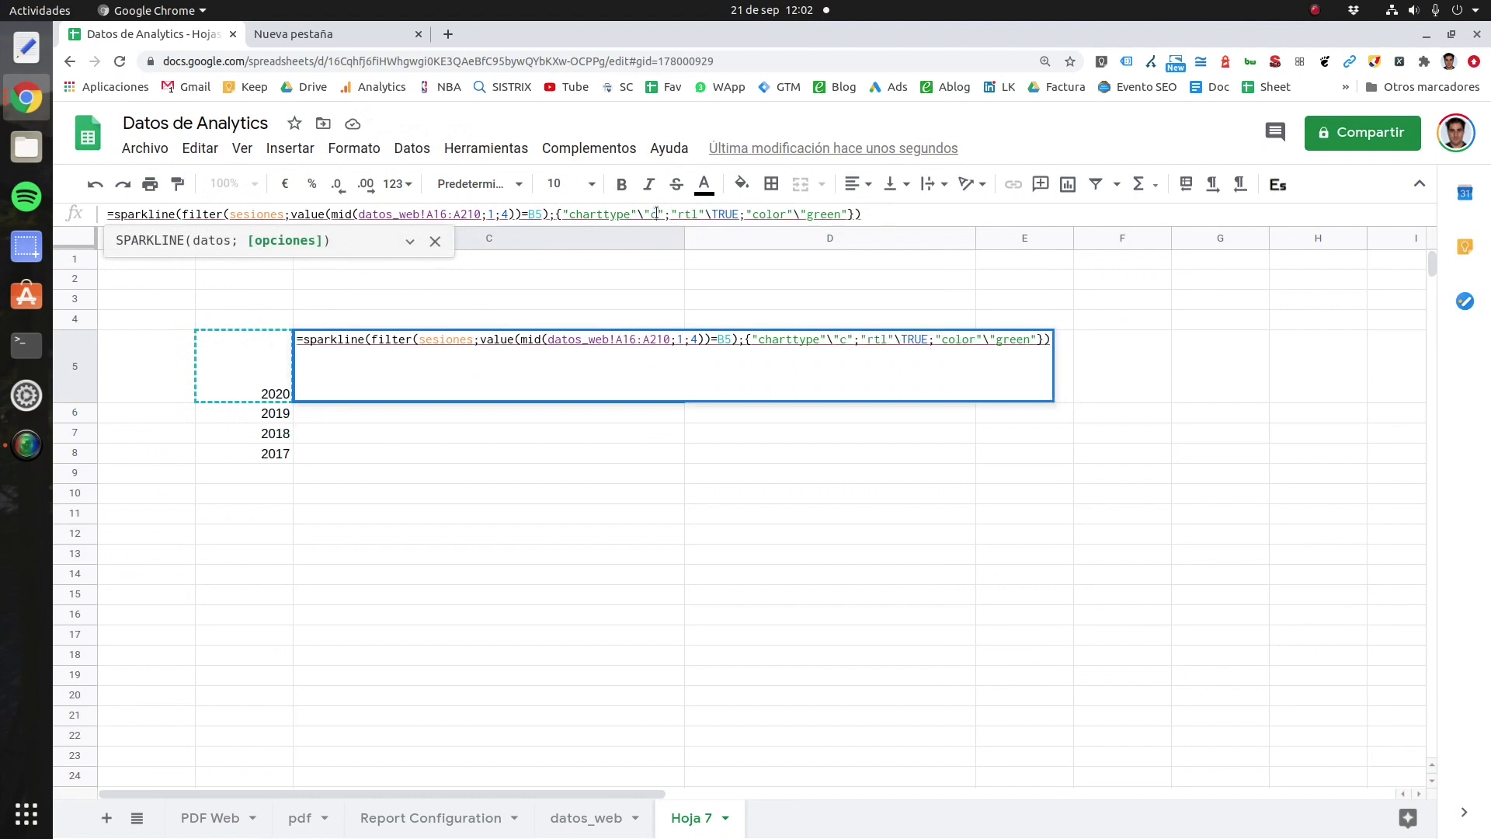
type("mn")
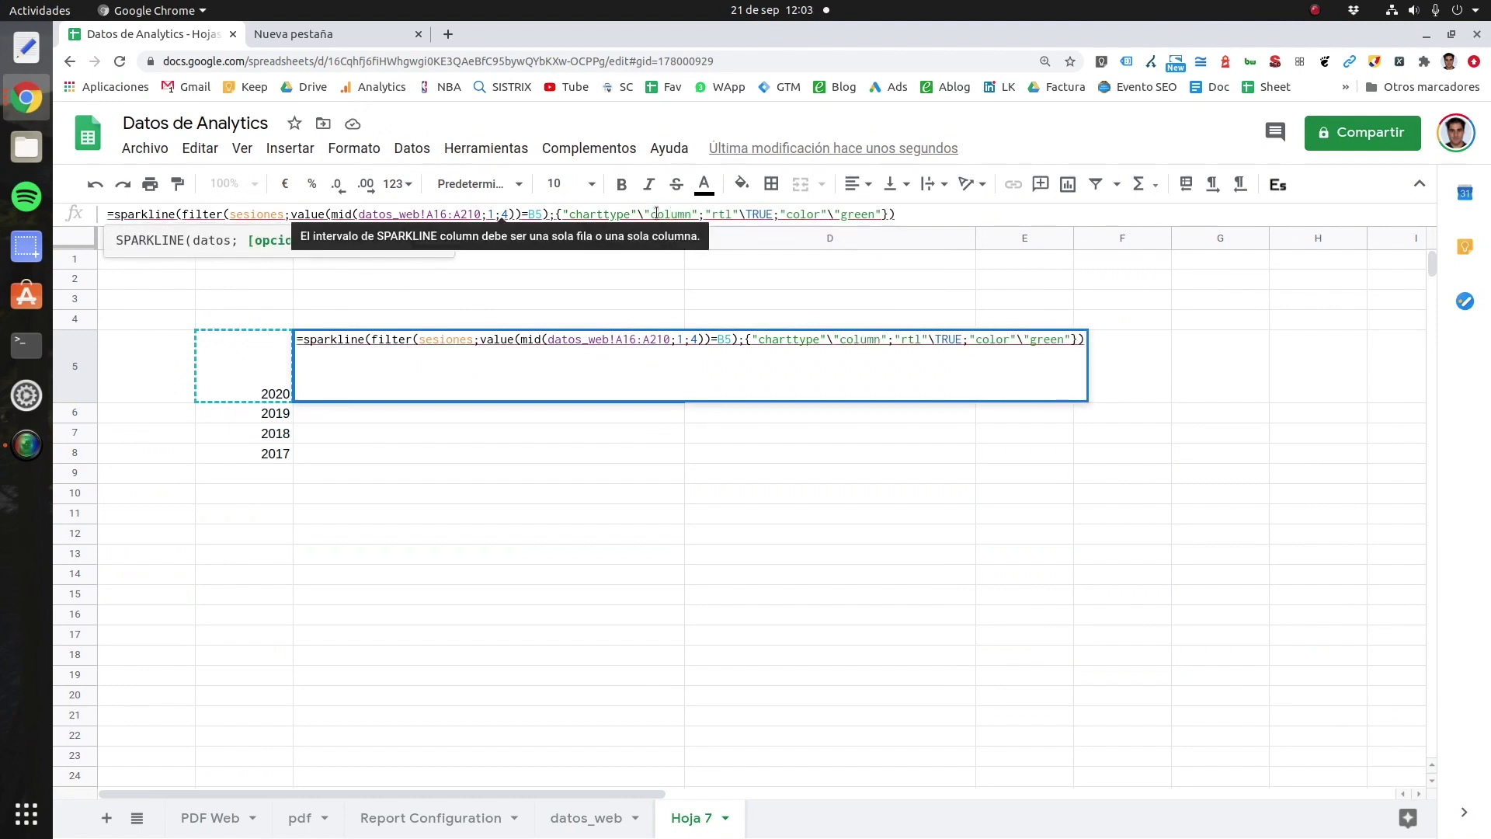
key("Return")
key("ctrl+z")
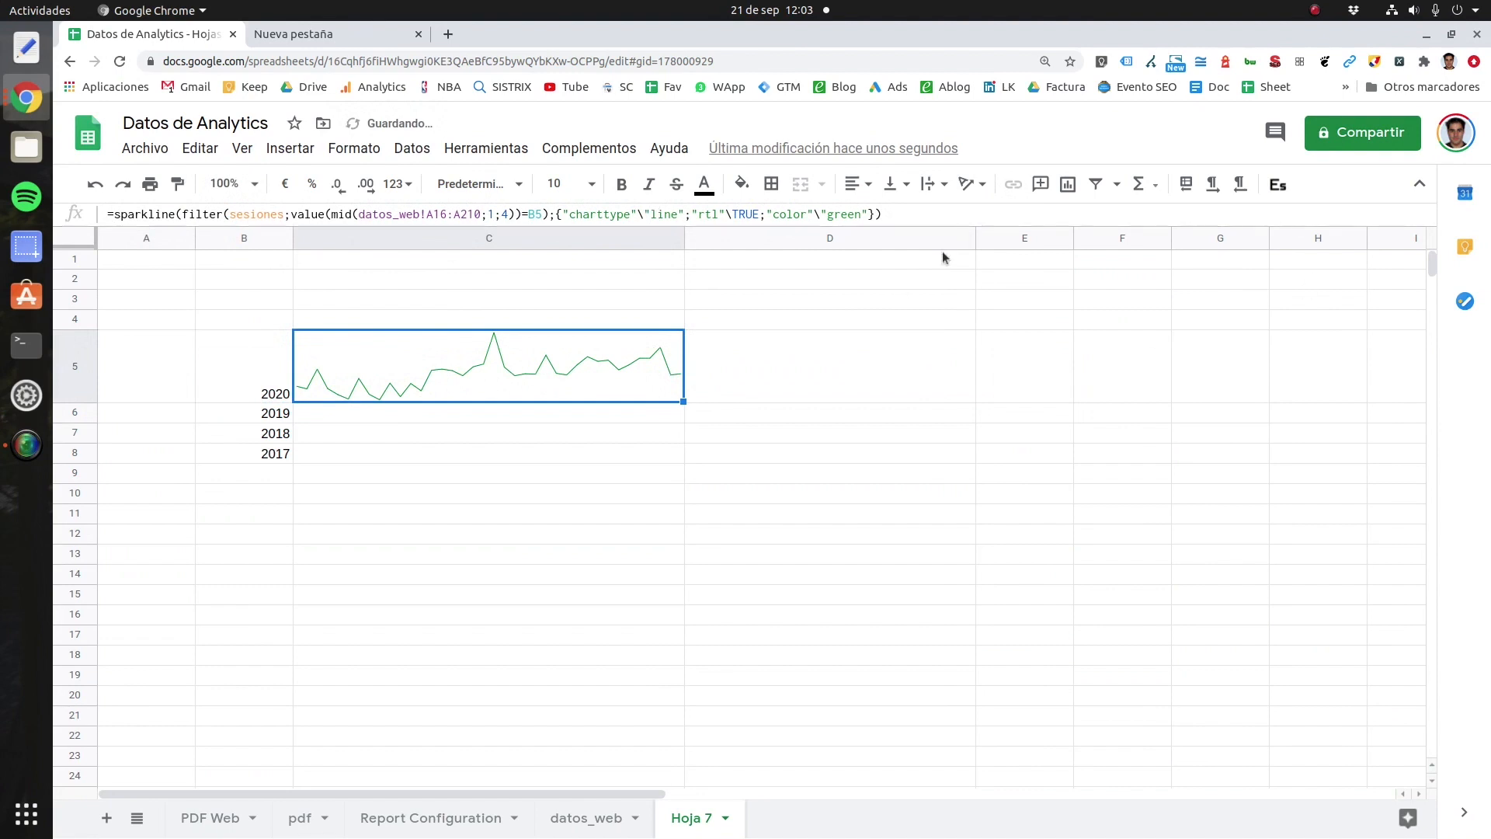
Step: Fill the C5 sparkline formula down to C8 for the years 2019 to 2017, and make rows 6 to 8 taller
left_click(483, 436)
left_click(459, 367)
left_click_drag(682, 402, 659, 466)
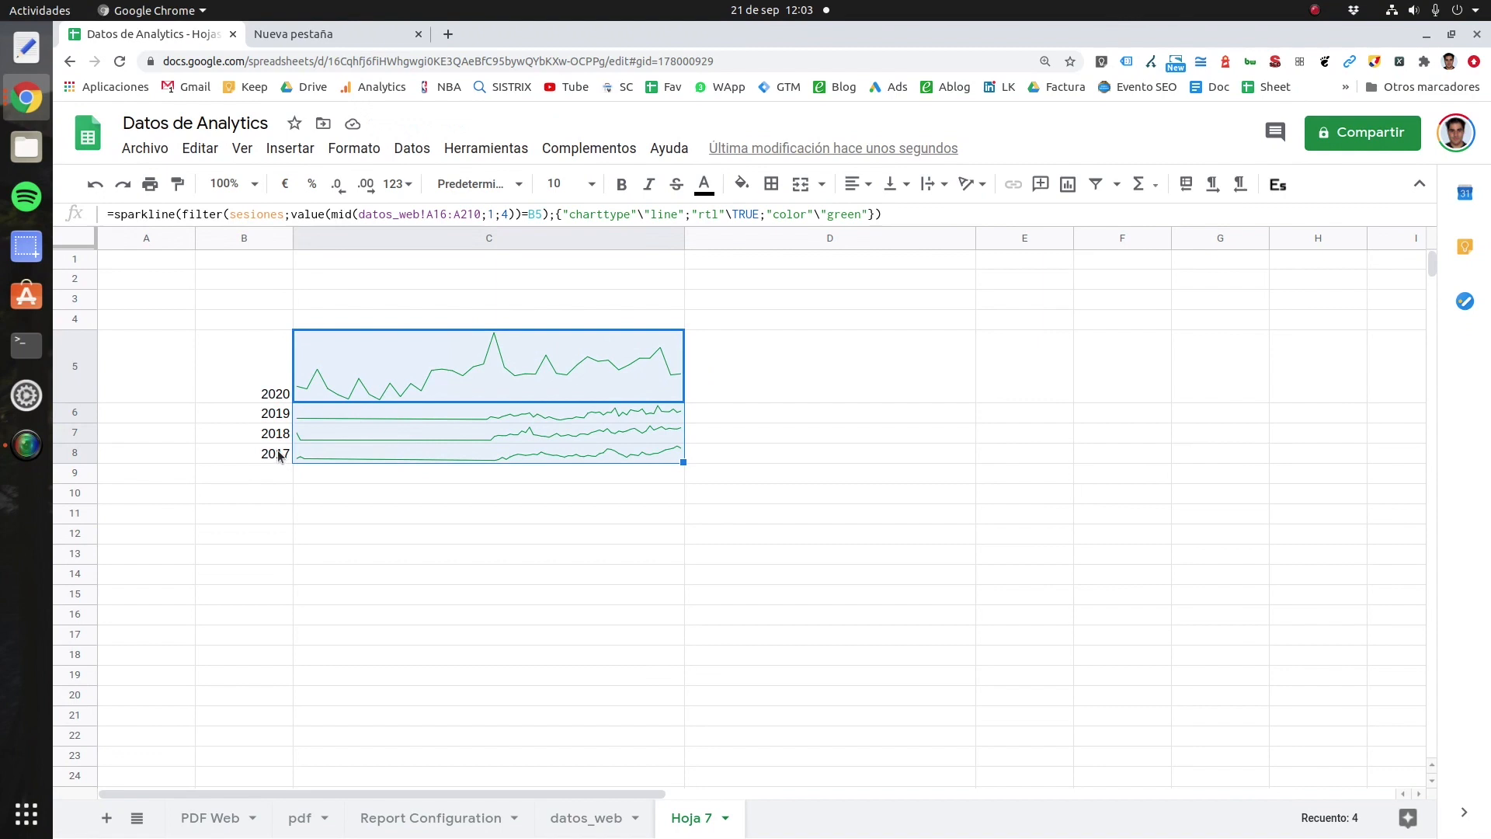
left_click_drag(85, 420, 115, 556)
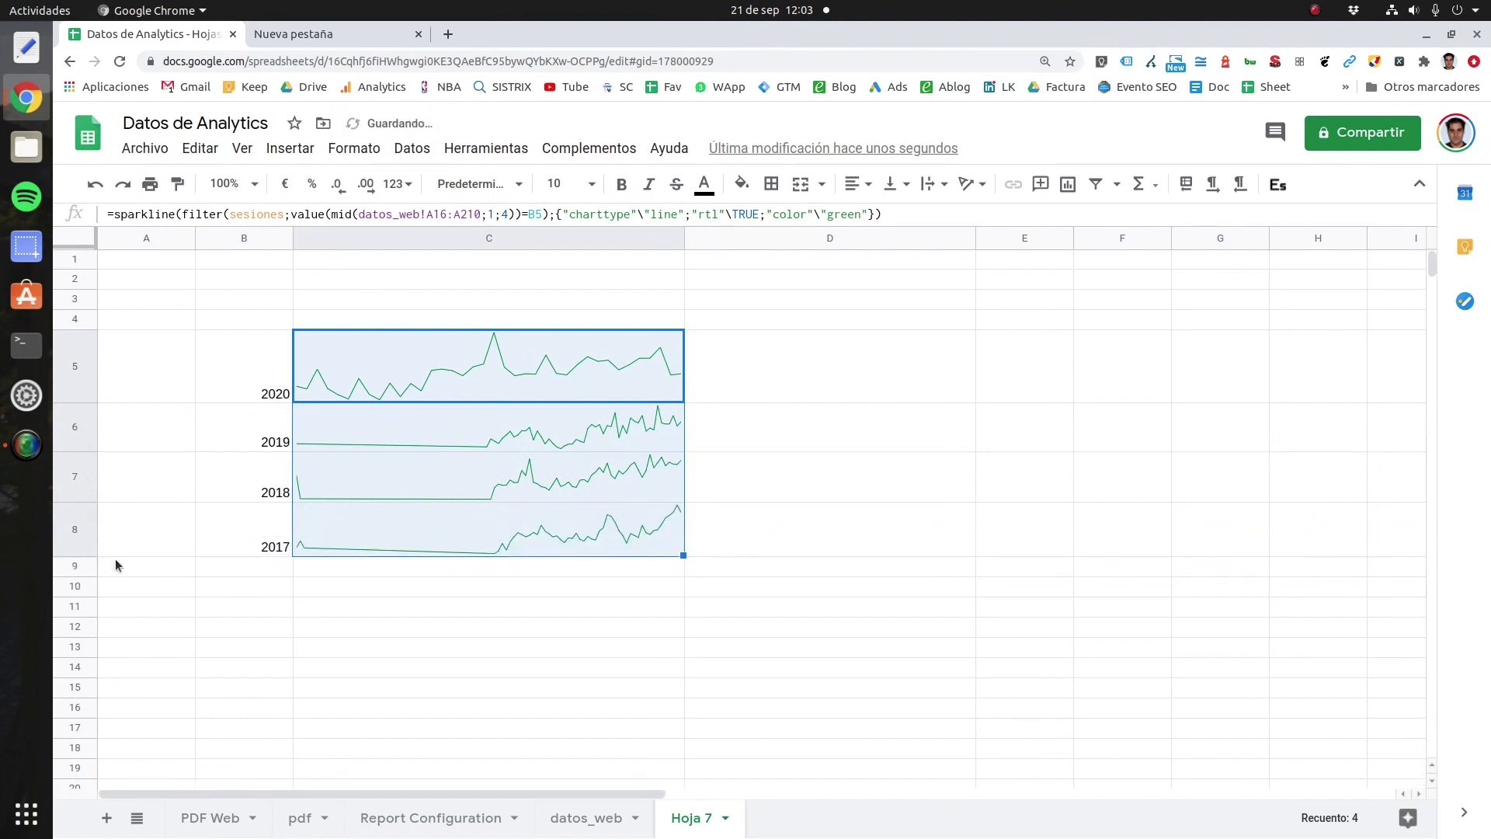
left_click(376, 590)
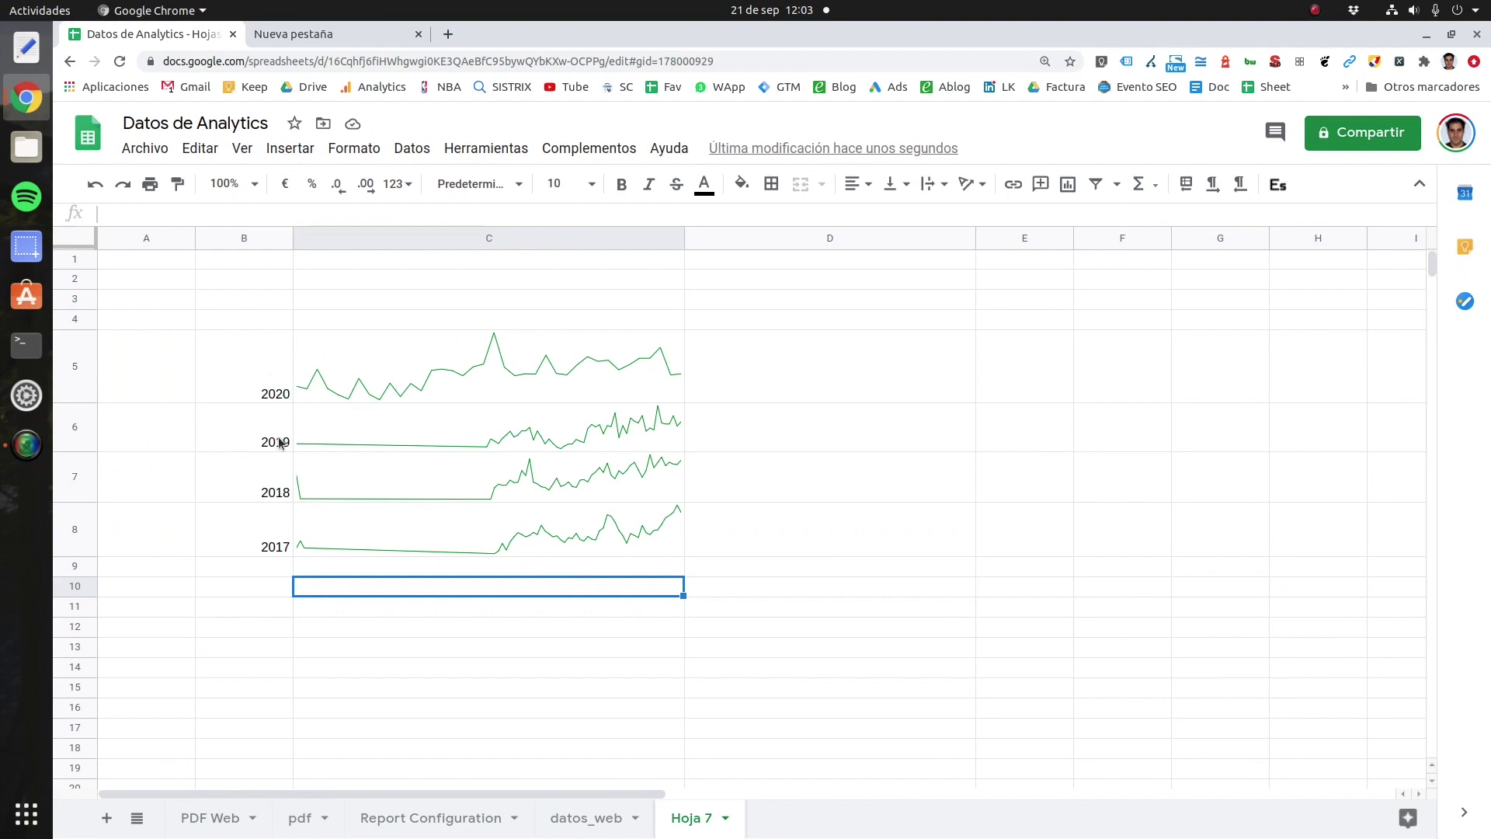
Step: Delete the 2019, 2018 and 2017 years and their sparklines from B6:C8
left_click(264, 374)
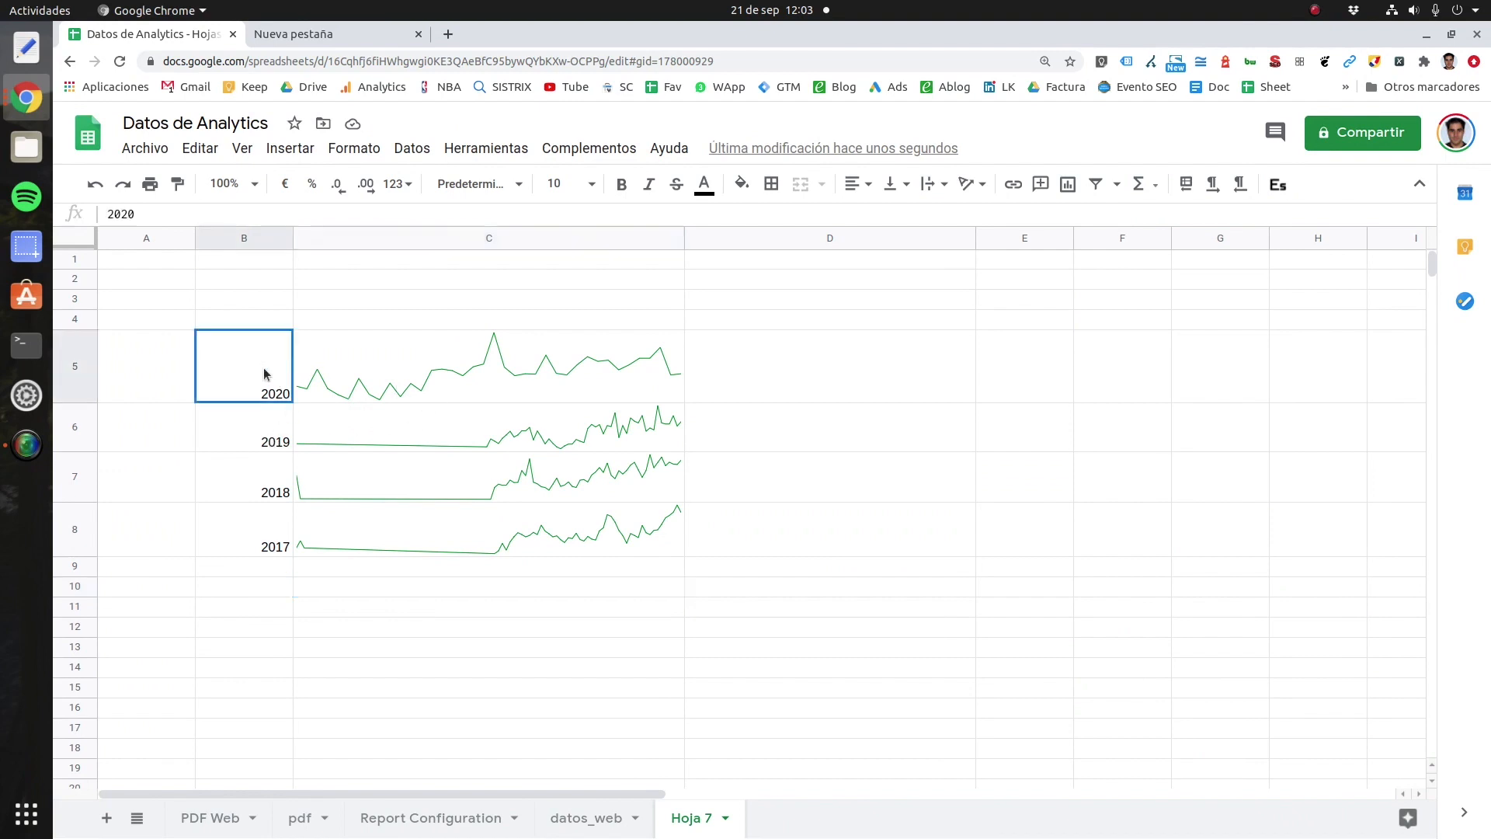
mouse_move(256, 436)
left_mouse_down()
mouse_move(413, 459)
mouse_move(467, 536)
left_mouse_up()
key("Delete")
Step: Add data validation to cell B5 with a dropdown list of the items 2020,2019,2018,2017
left_click(244, 389)
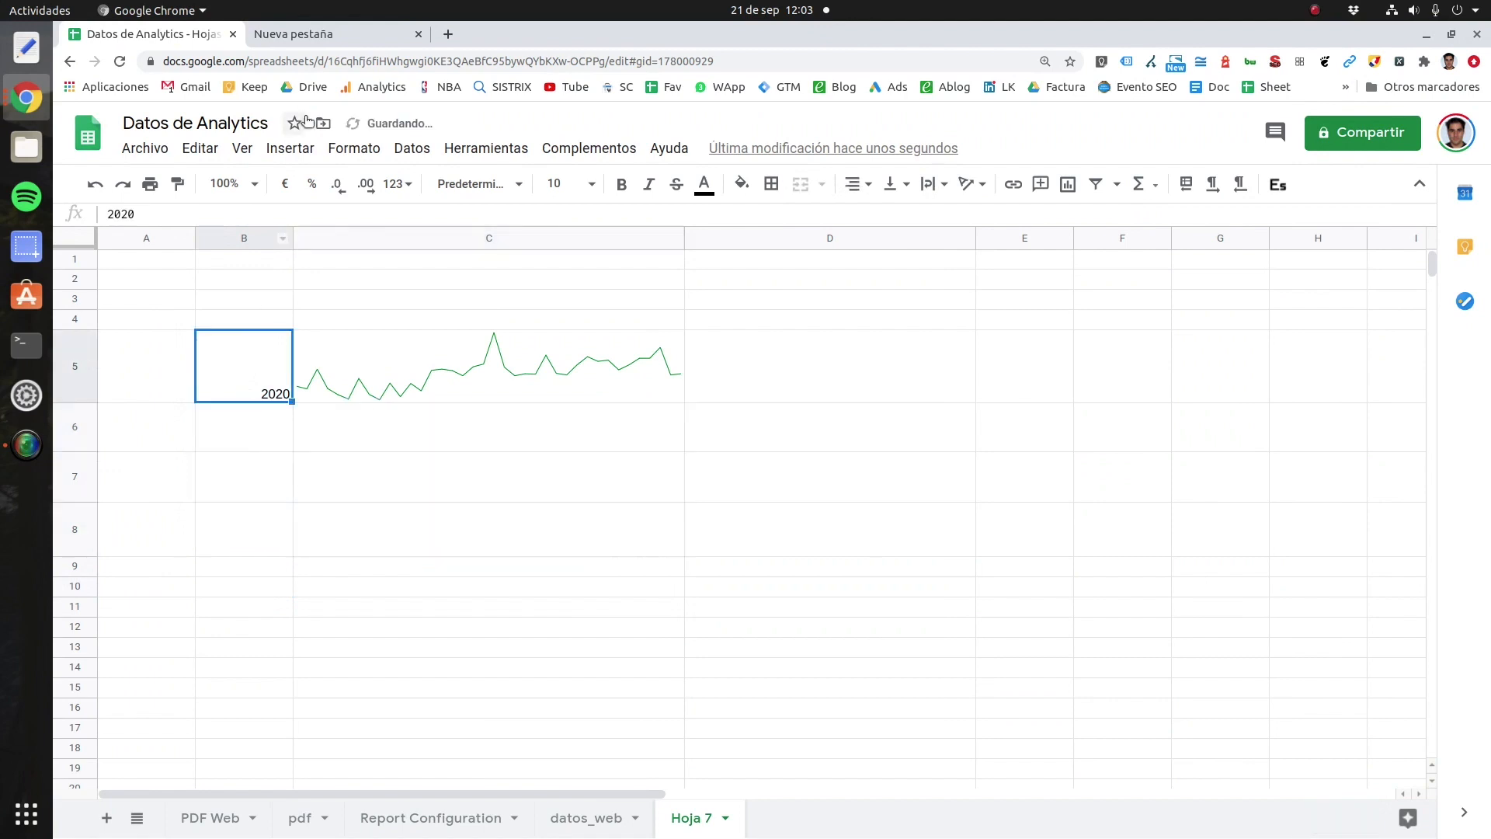
left_click(411, 148)
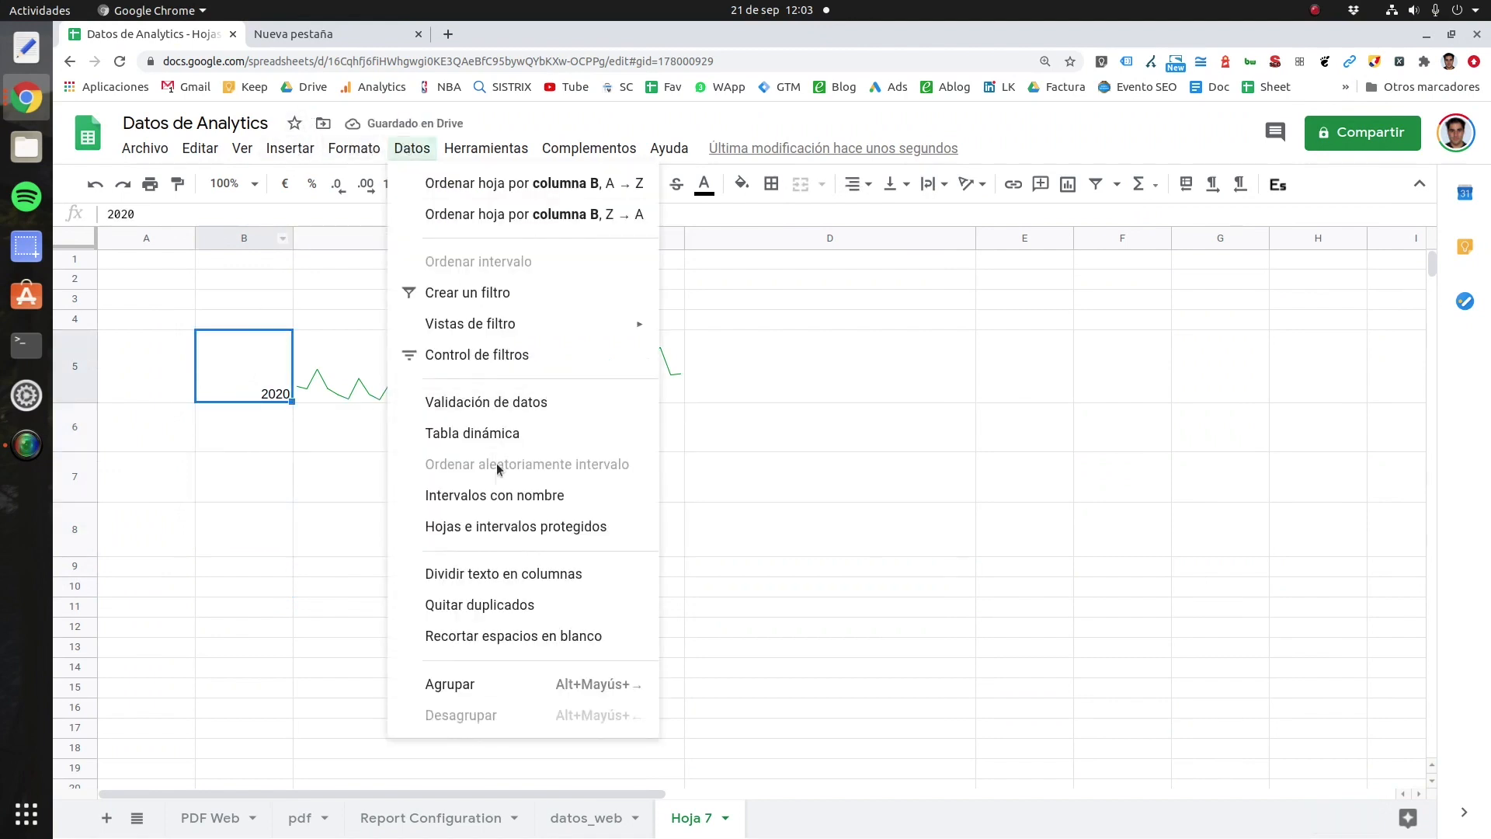
left_click(532, 409)
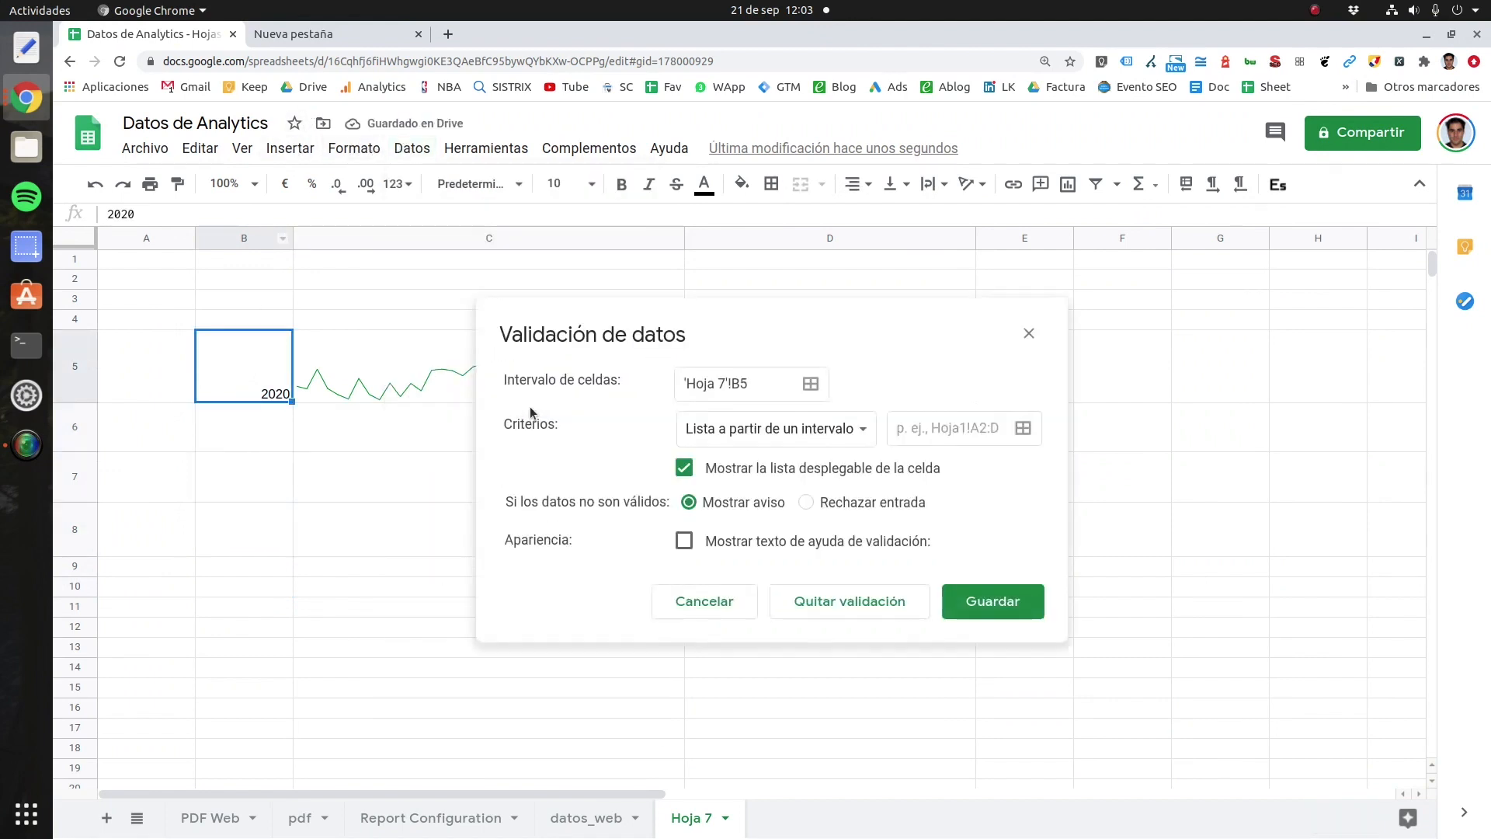
left_click(846, 432)
left_click(843, 460)
left_click(891, 427)
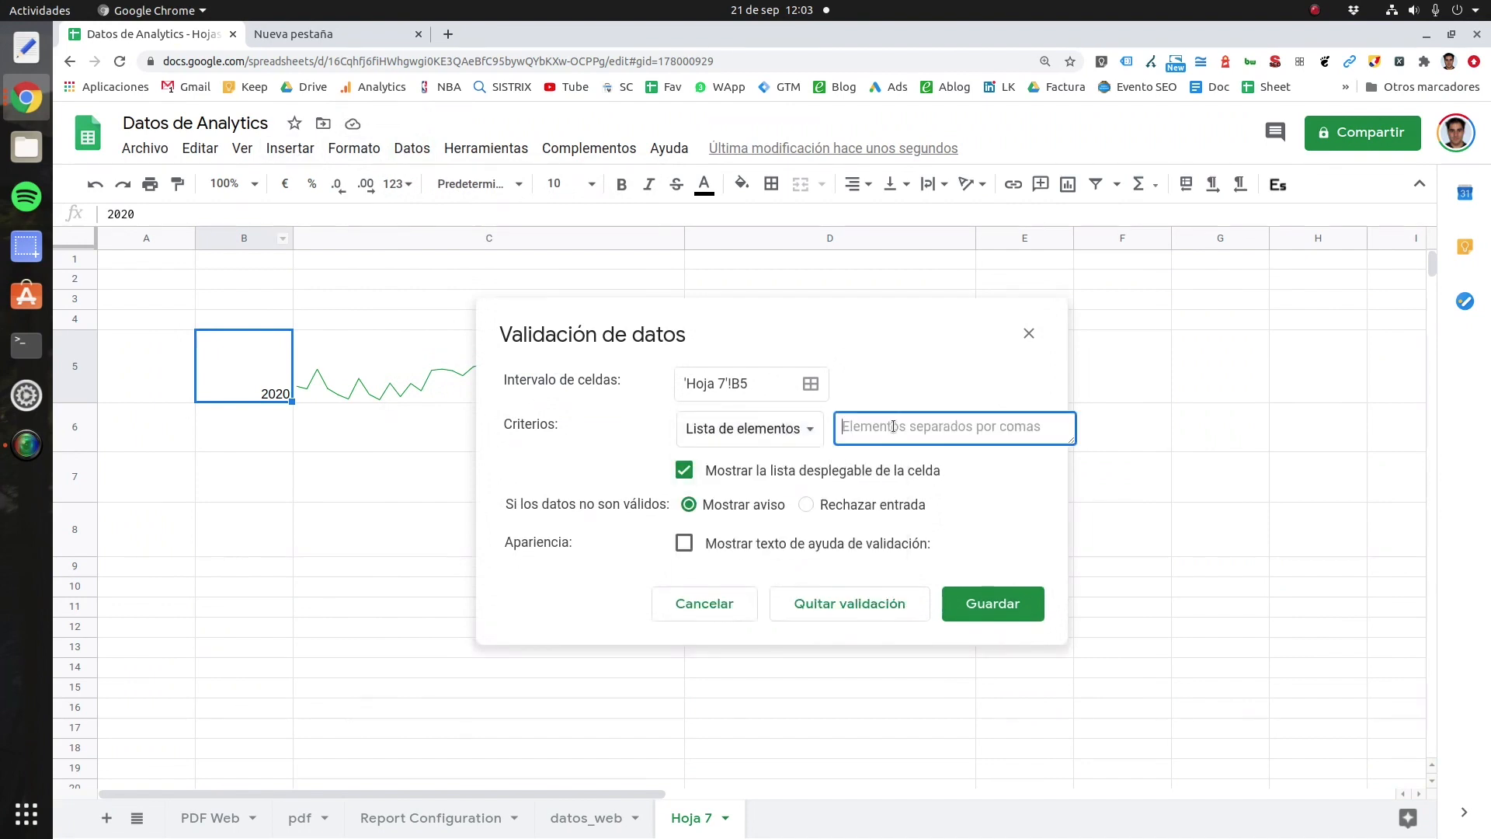
type("2020")
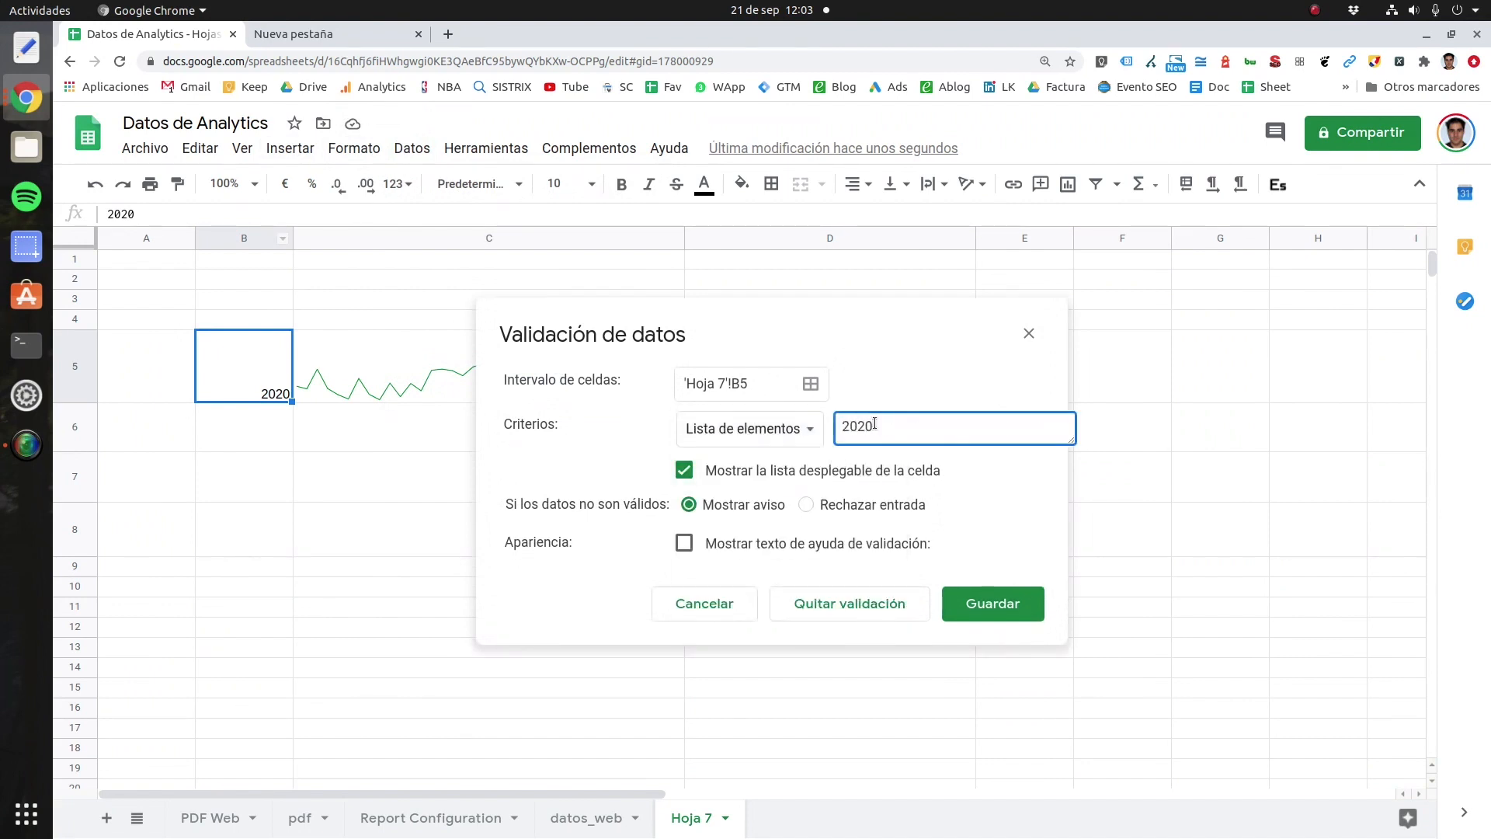
key("BackSpace")
key("BackSpace")
key("BackSpace")
key("BackSpace")
type("2020,2019,2018,2017")
left_click(1000, 607)
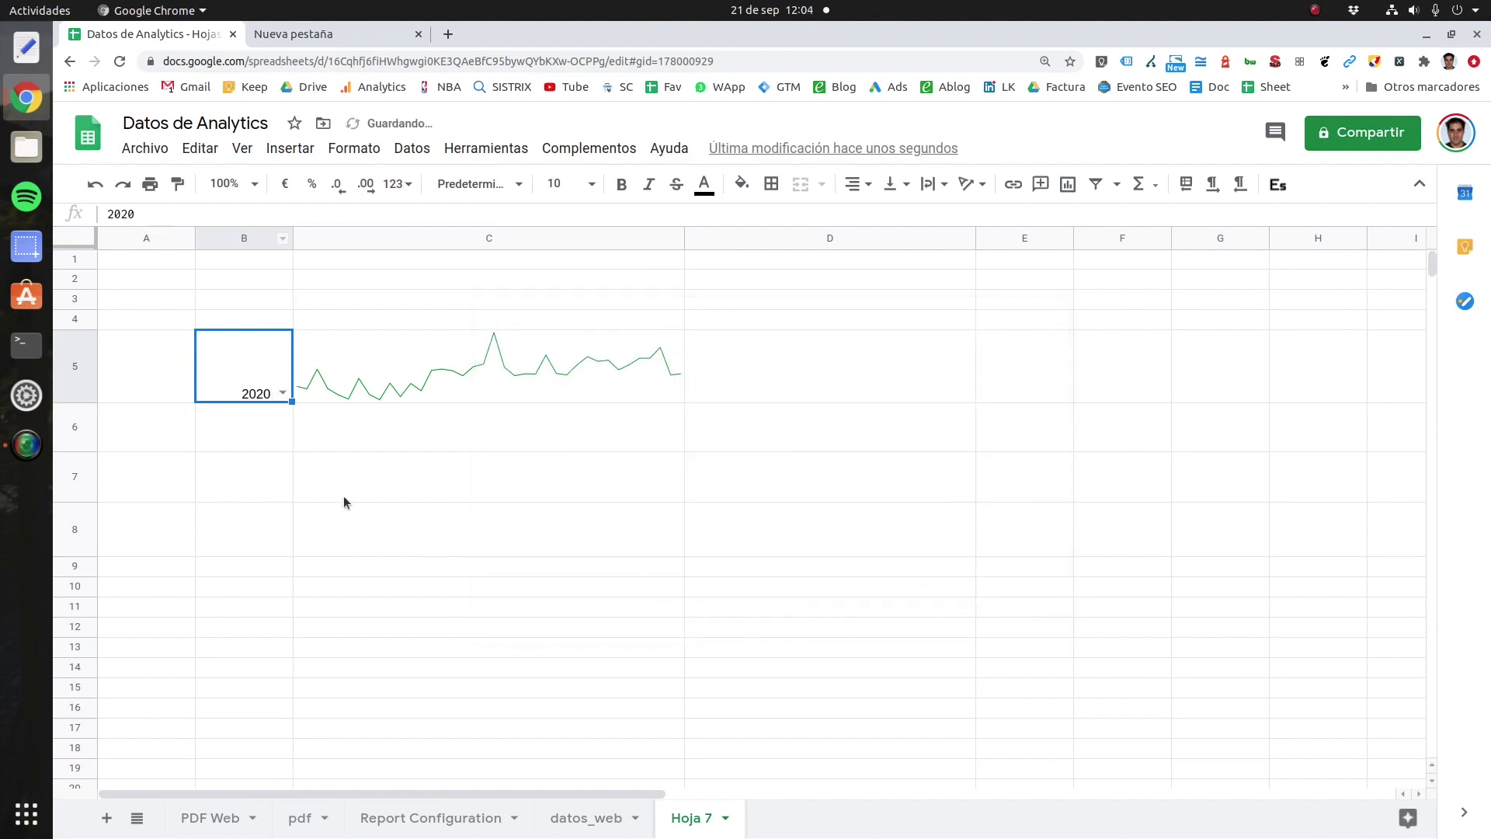
Step: Set the font size of the year in cell B5 to 24
left_click(563, 183)
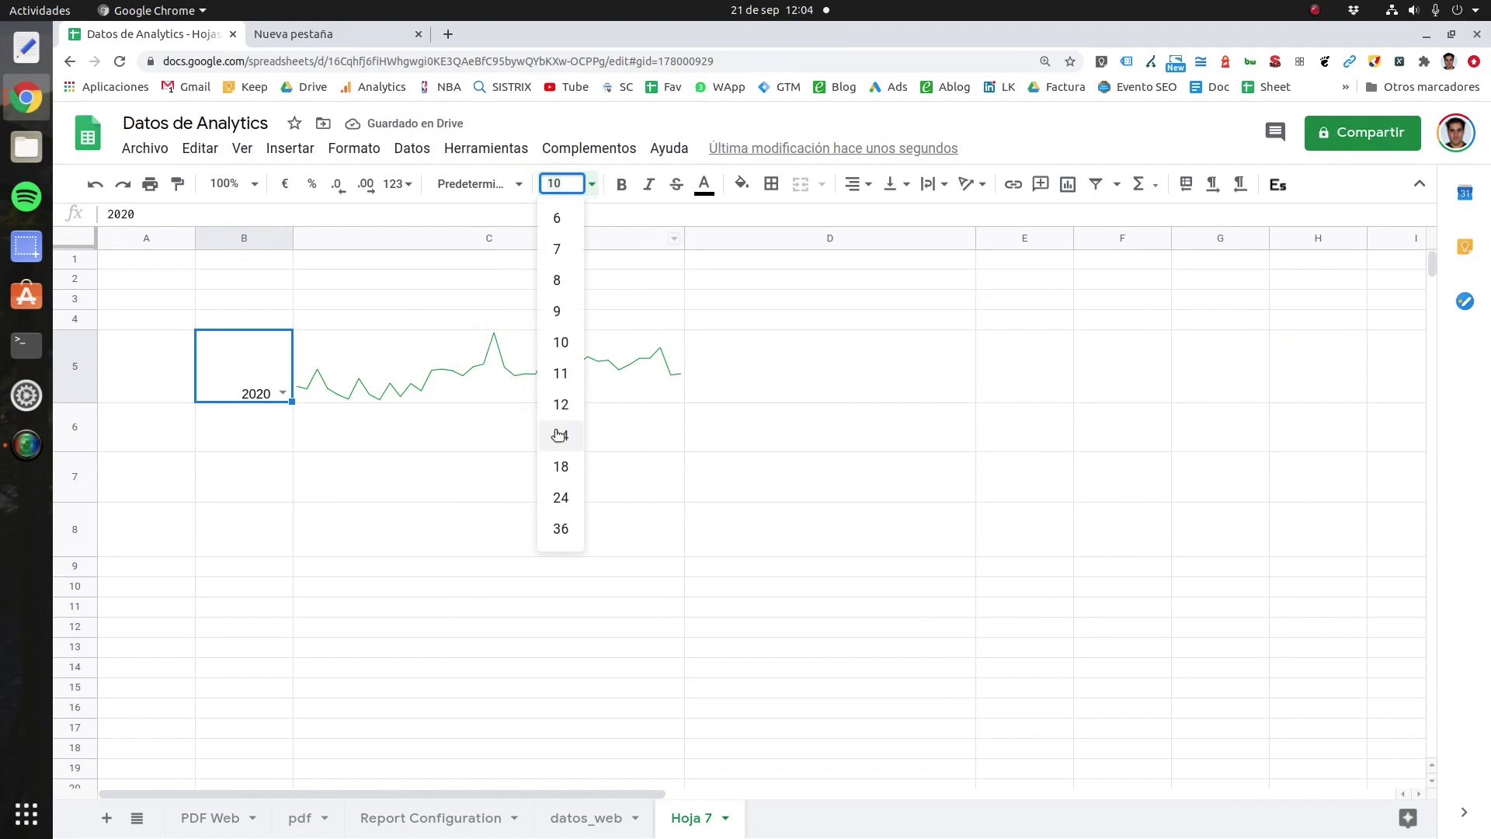
left_click(560, 496)
left_click(364, 502)
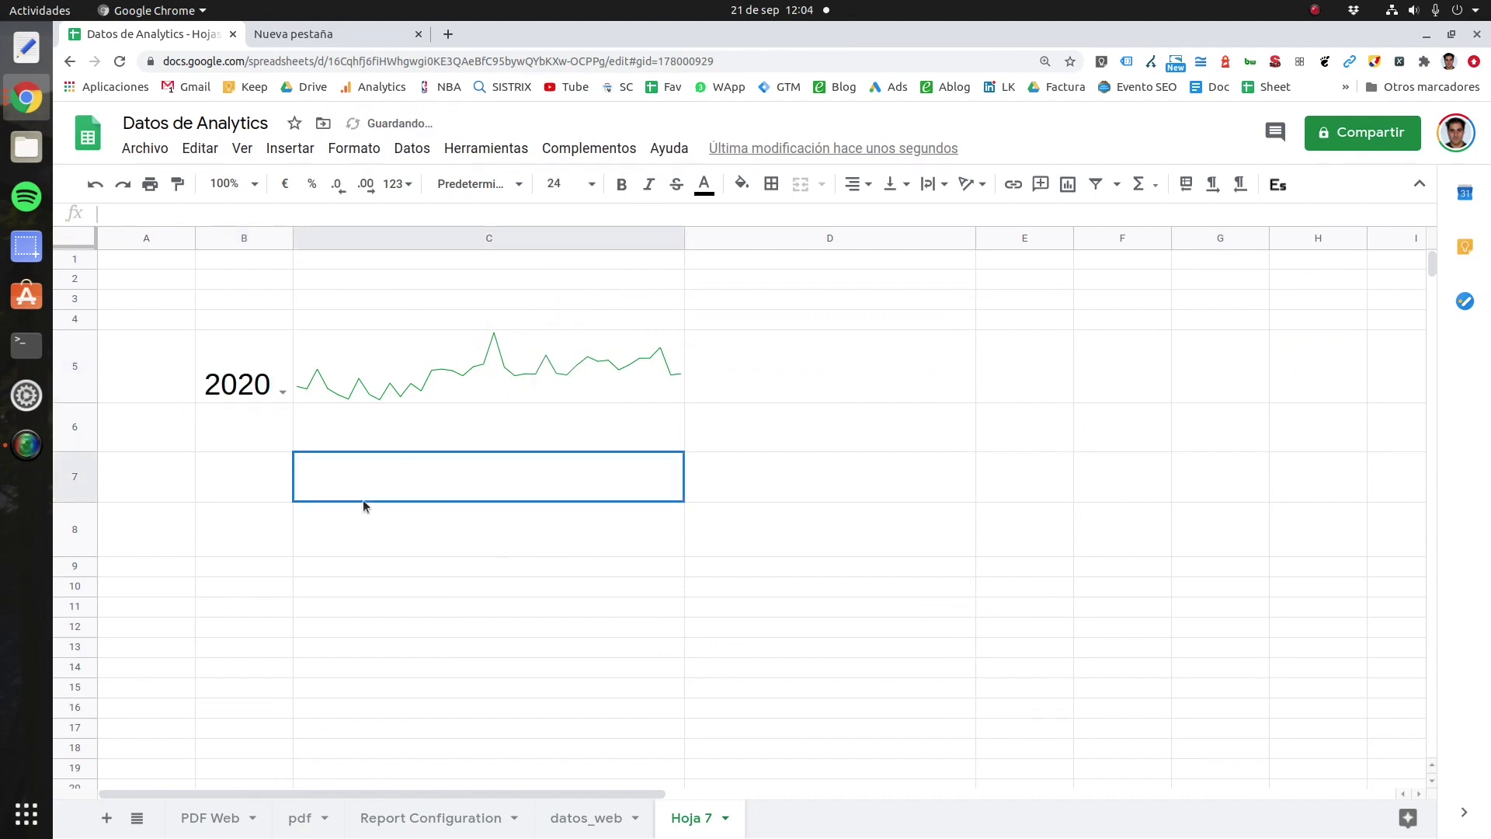
Step: Try the years 2018, 2017, 2020 and 2019 in the B5 dropdown to drive the sparkline
left_click(281, 394)
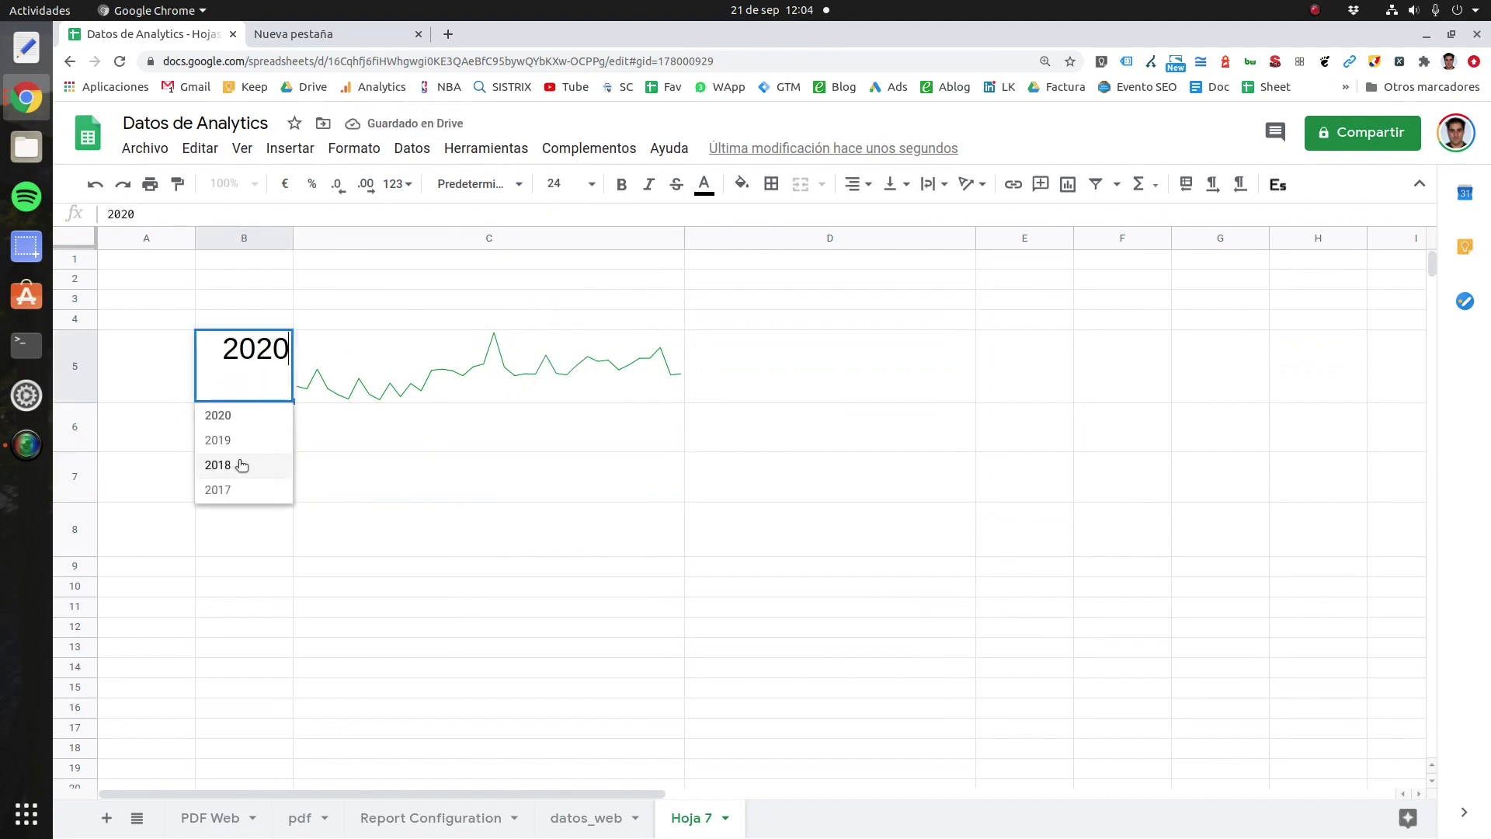
left_click(244, 466)
left_click(282, 391)
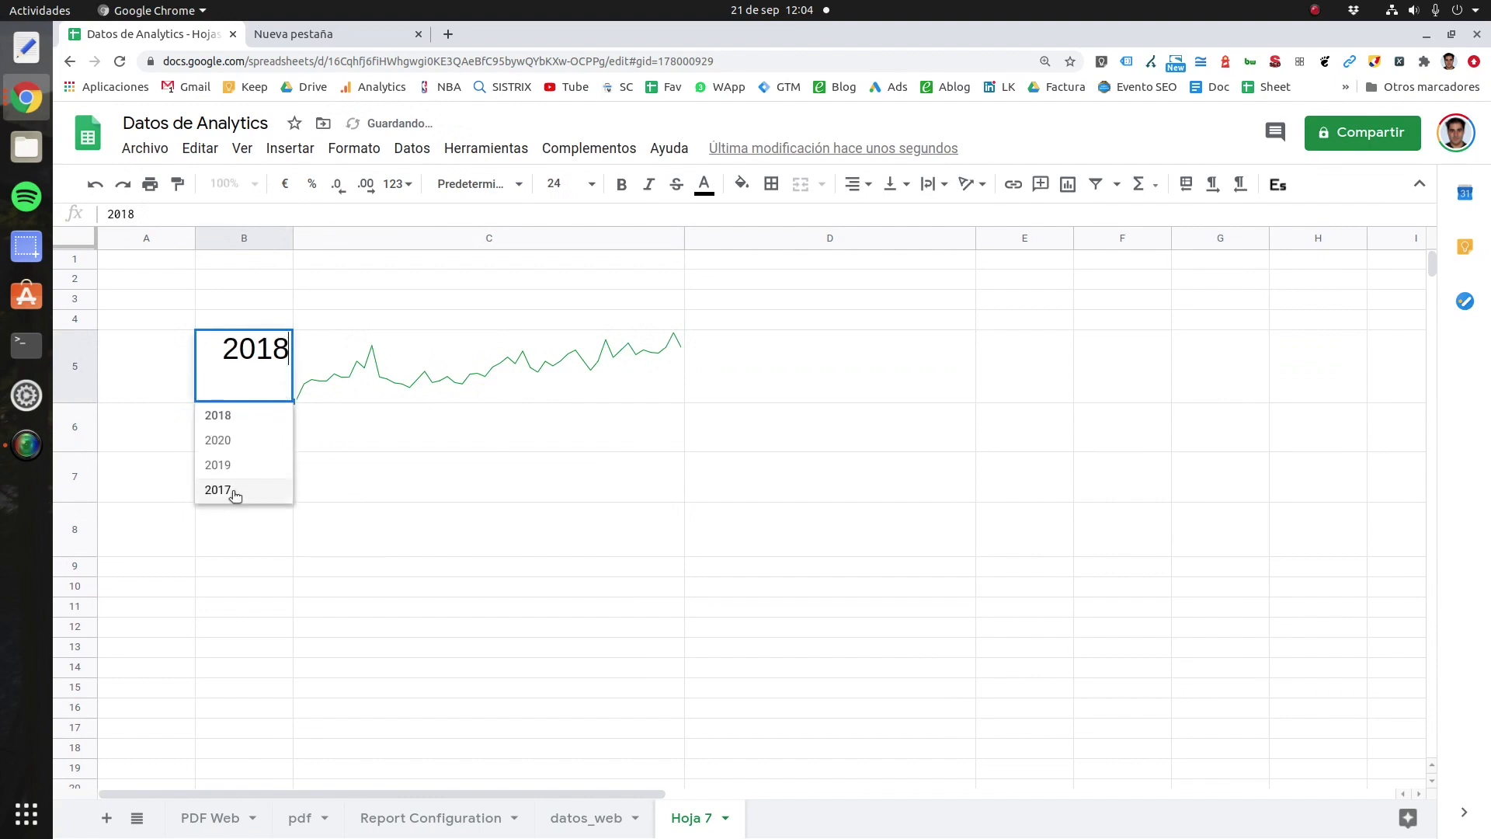
left_click(231, 491)
left_click(274, 390)
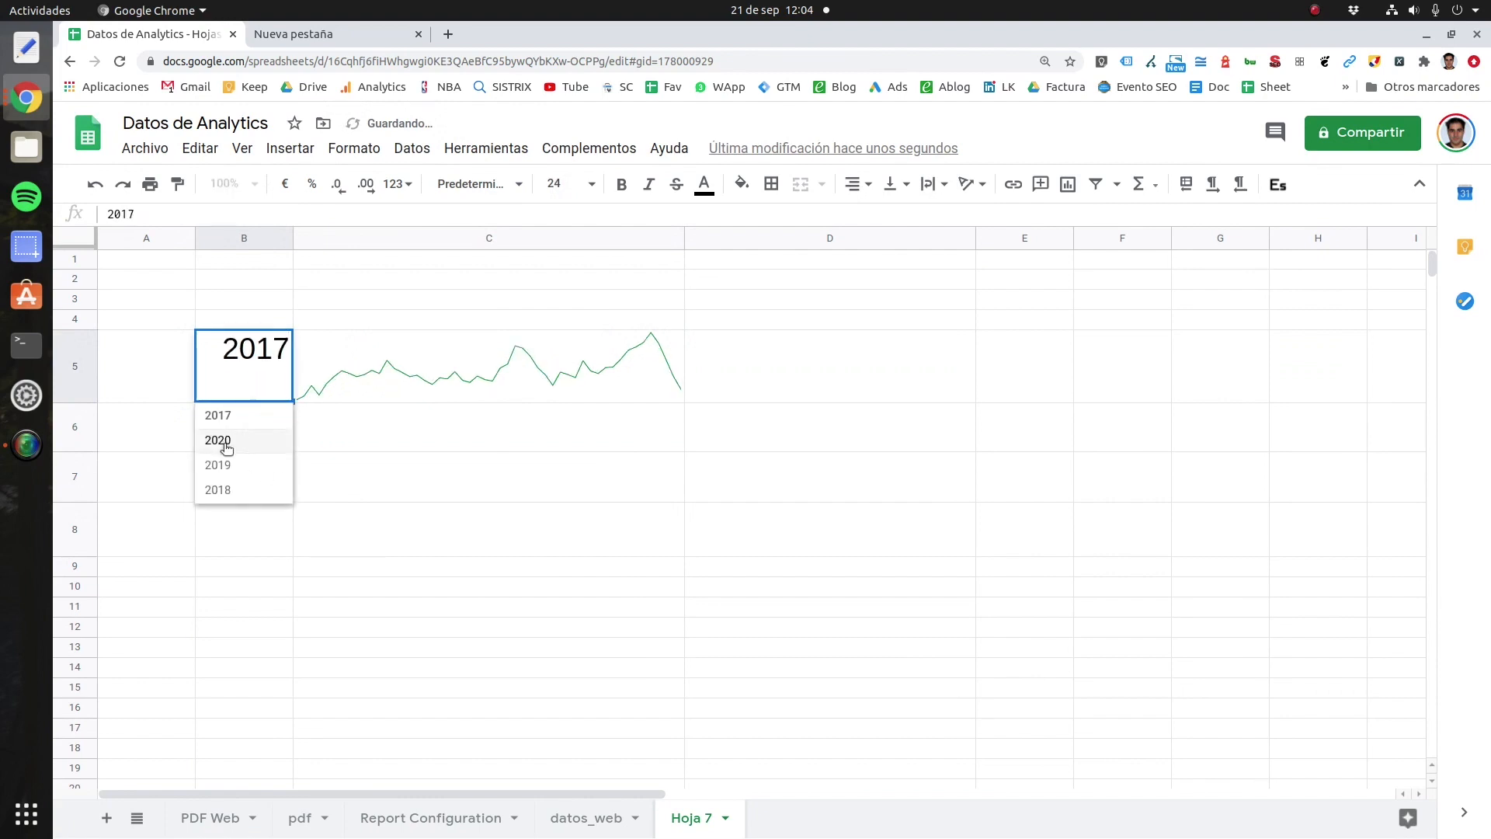
left_click(226, 440)
left_click(284, 393)
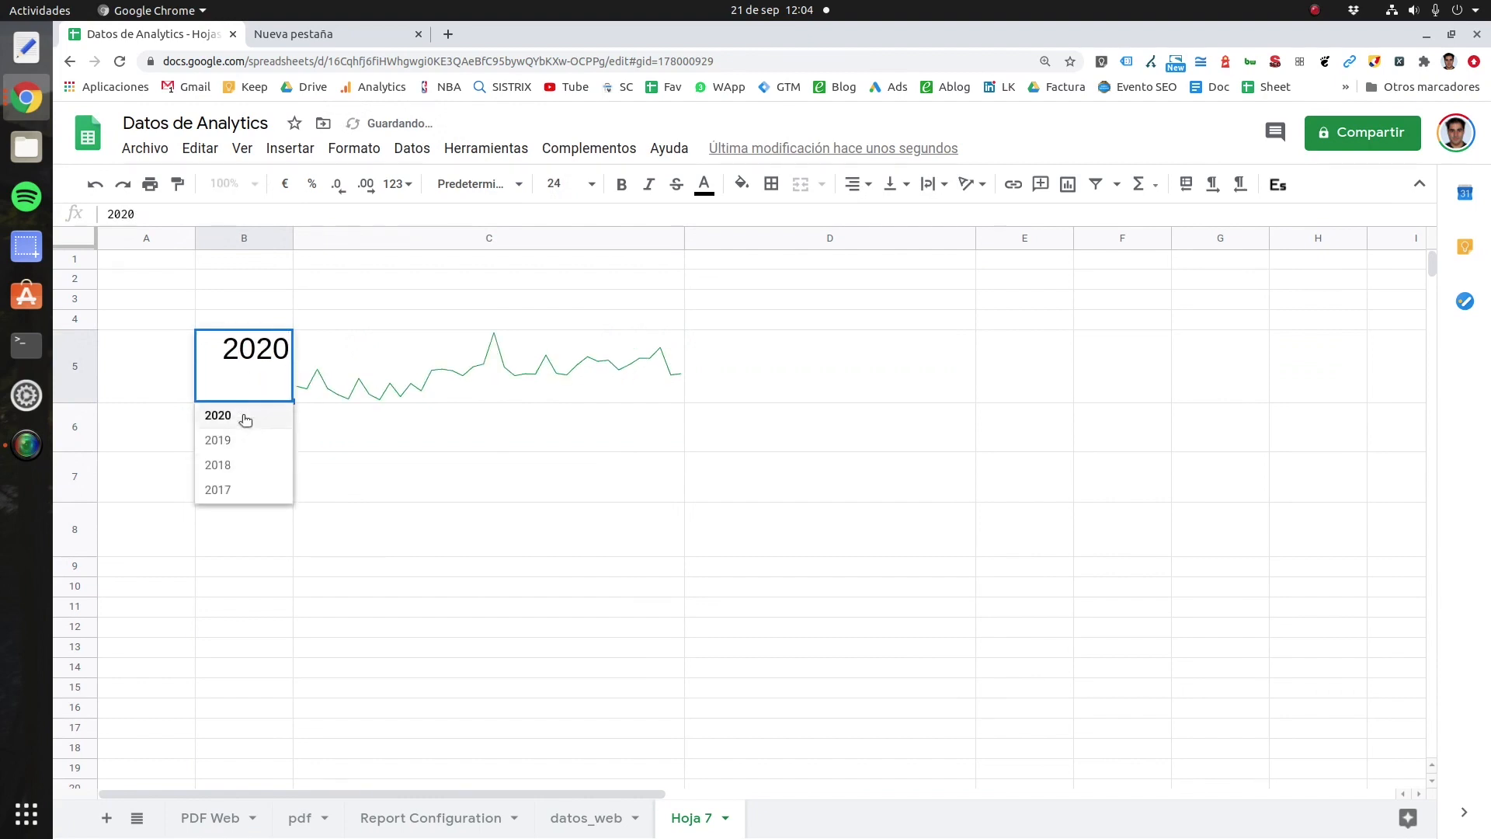
left_click(243, 417)
left_click(282, 392)
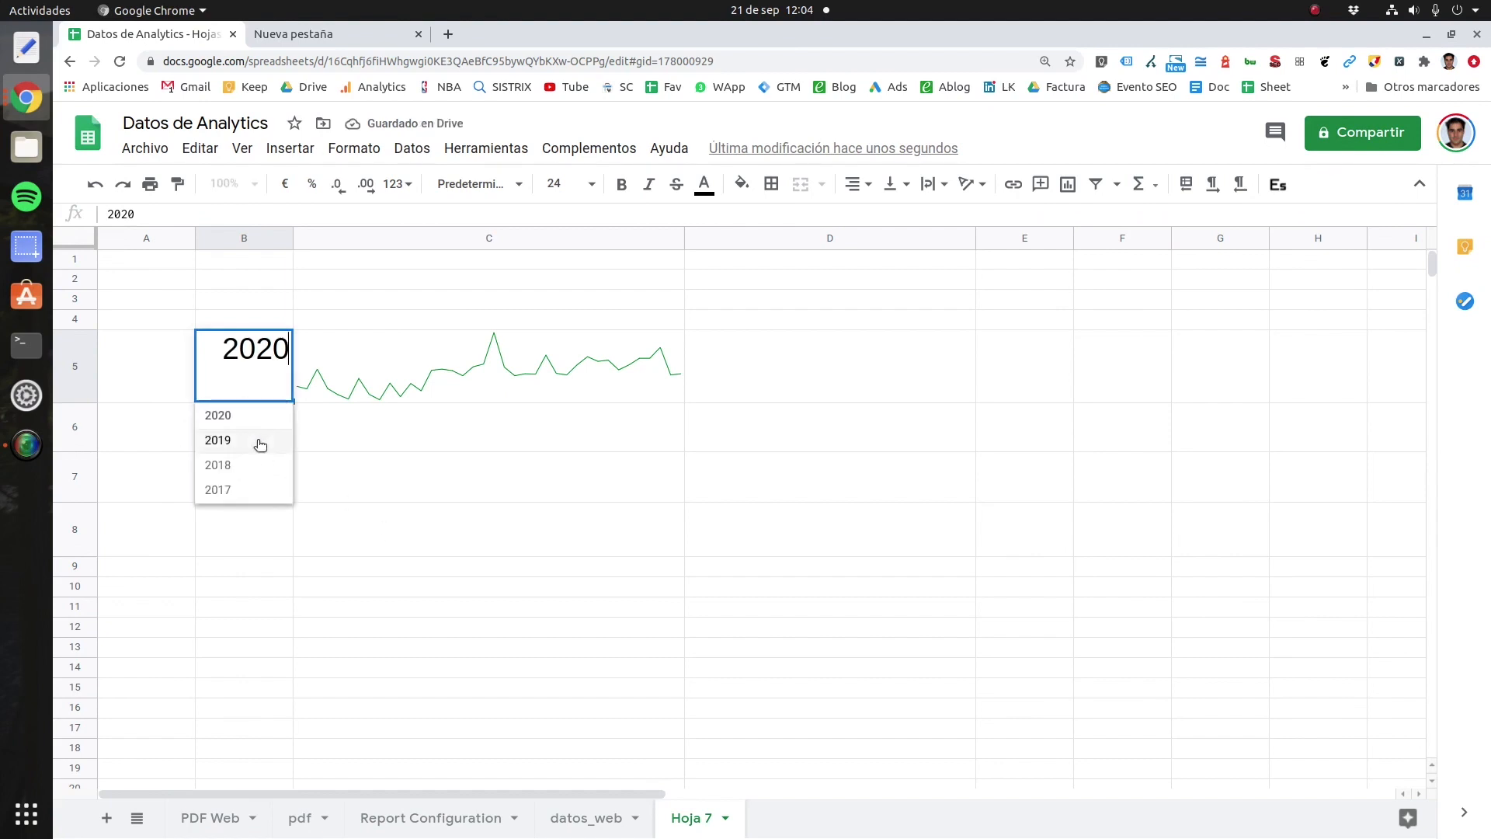
left_click(256, 438)
left_click(498, 501)
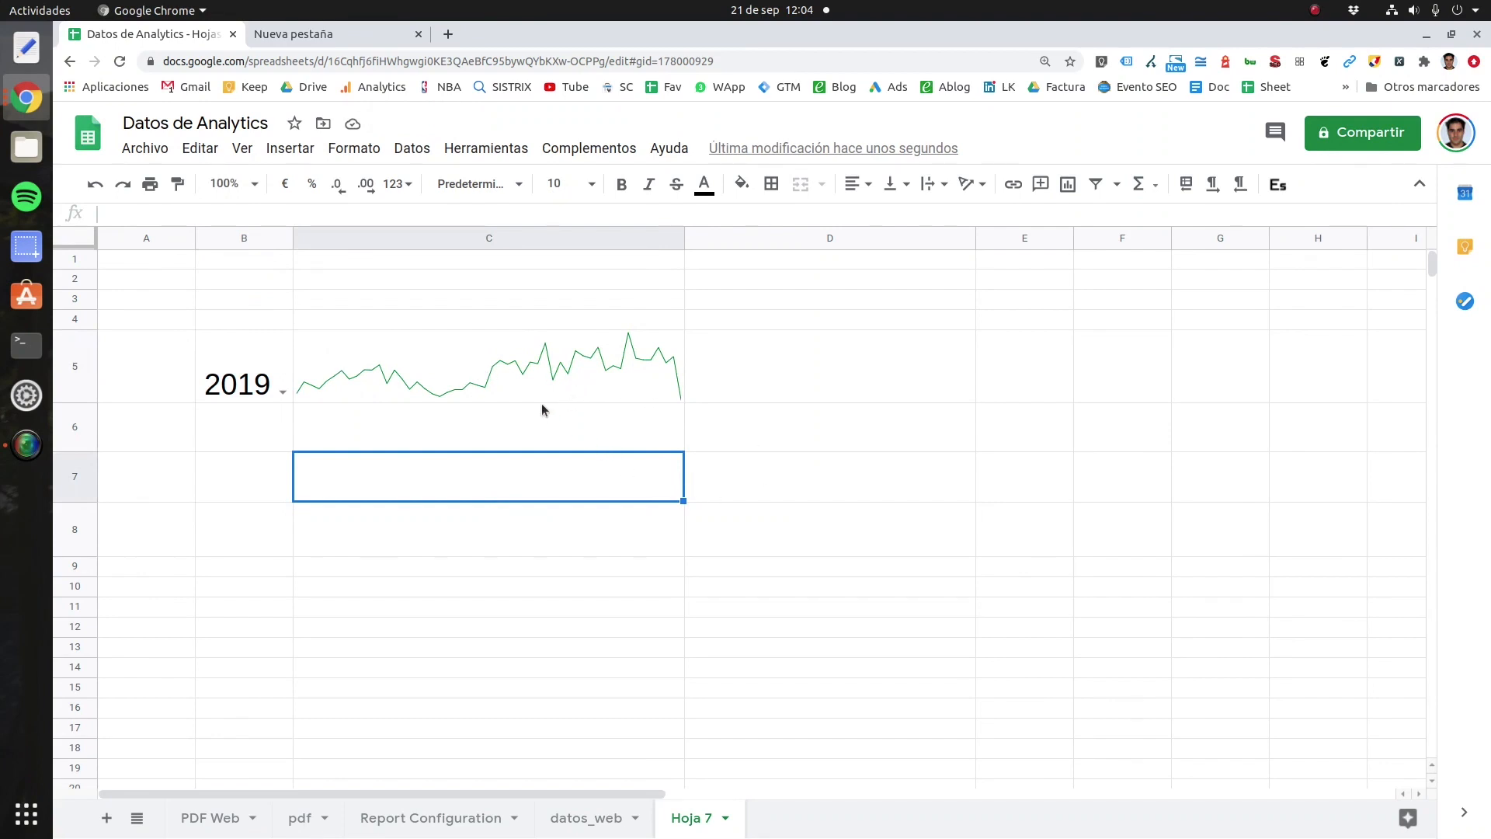
Step: Review the report settings on the Report Configuration sheet and the results from the start of the datos_web sheet
left_click(432, 817)
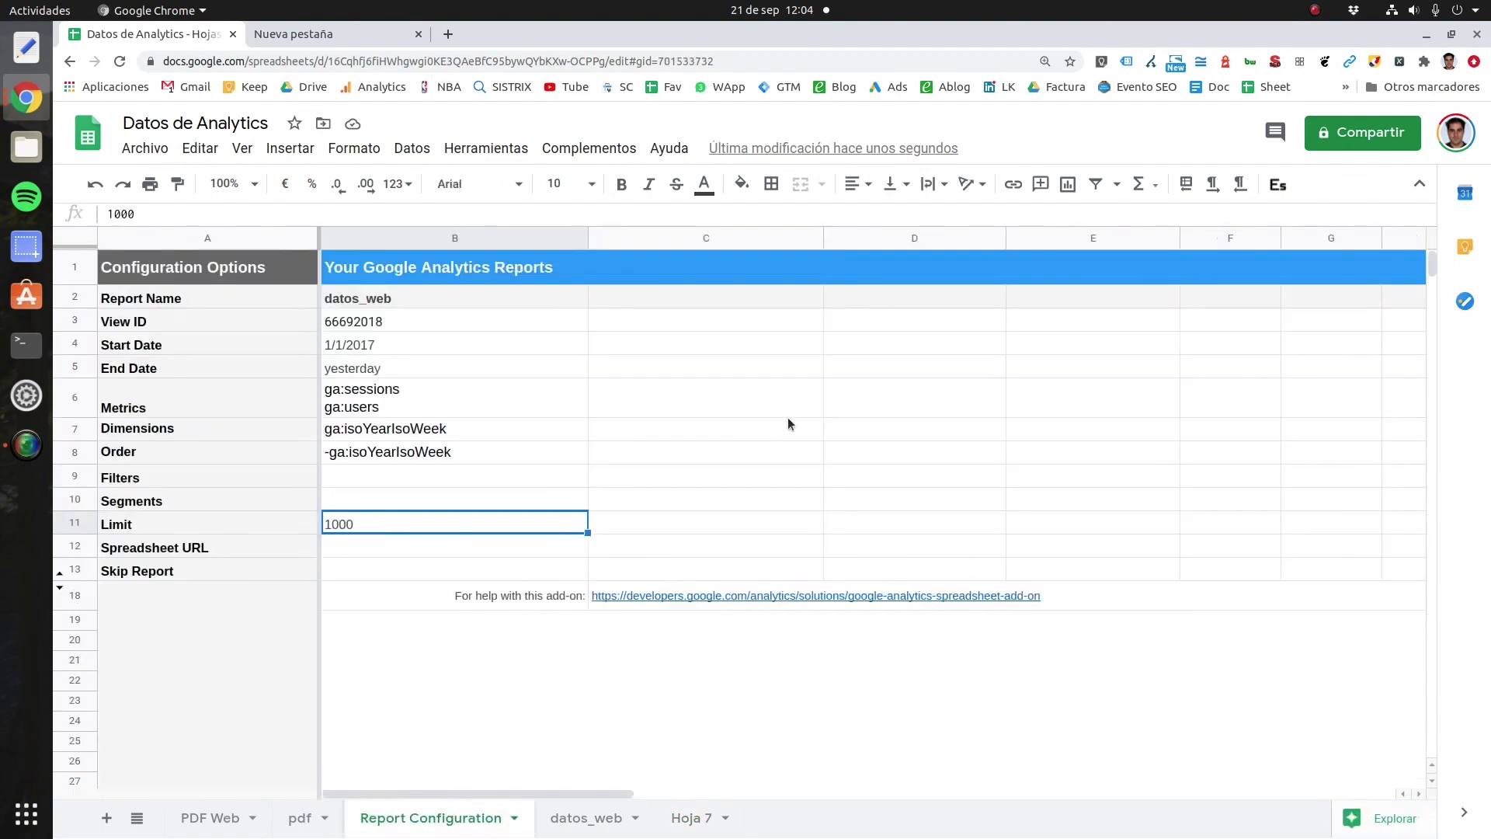
left_click(586, 817)
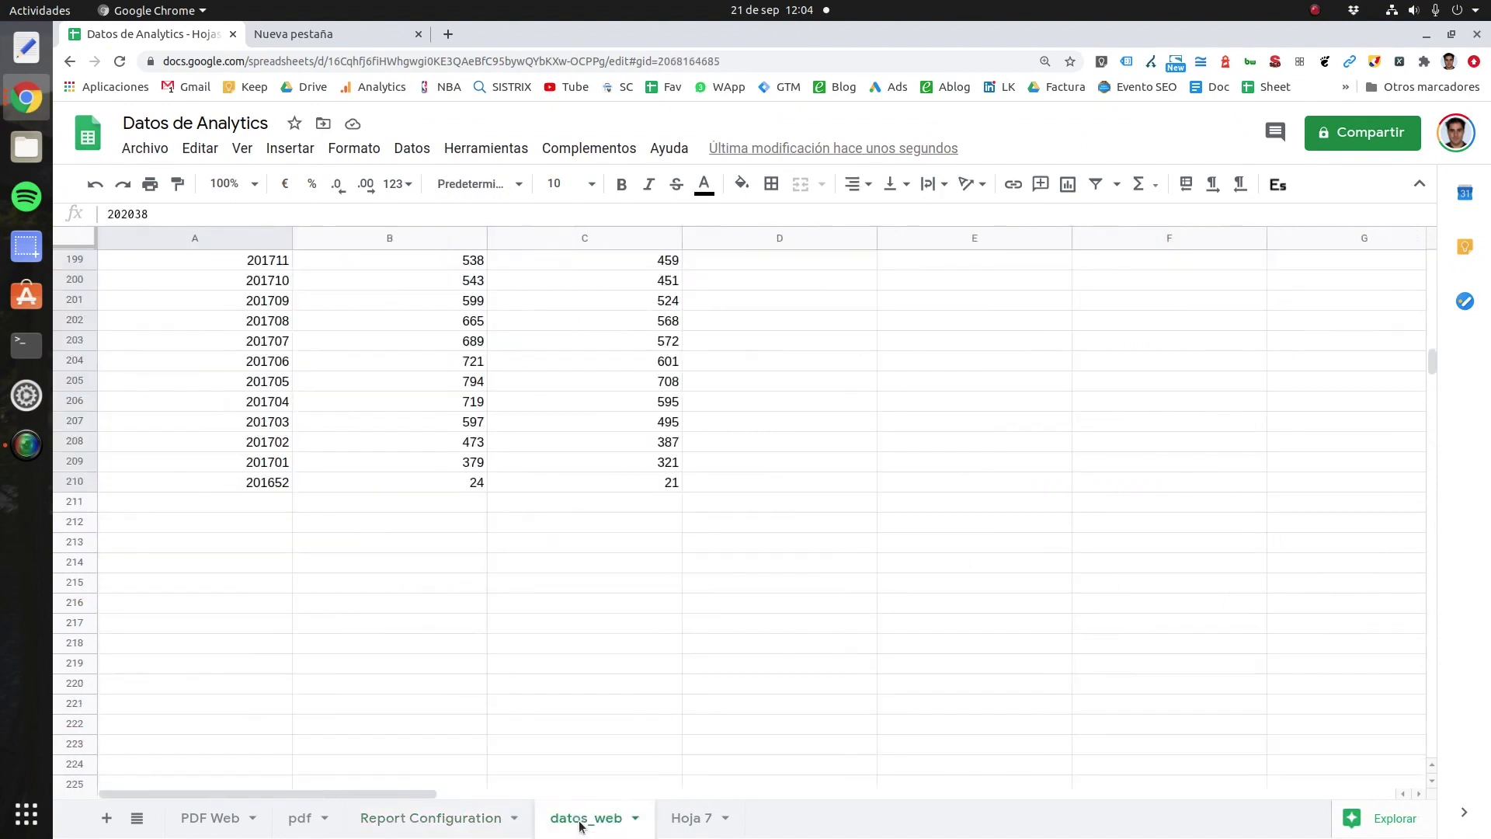
scroll(371, 550, "up", 8)
scroll(354, 544, "up", 20)
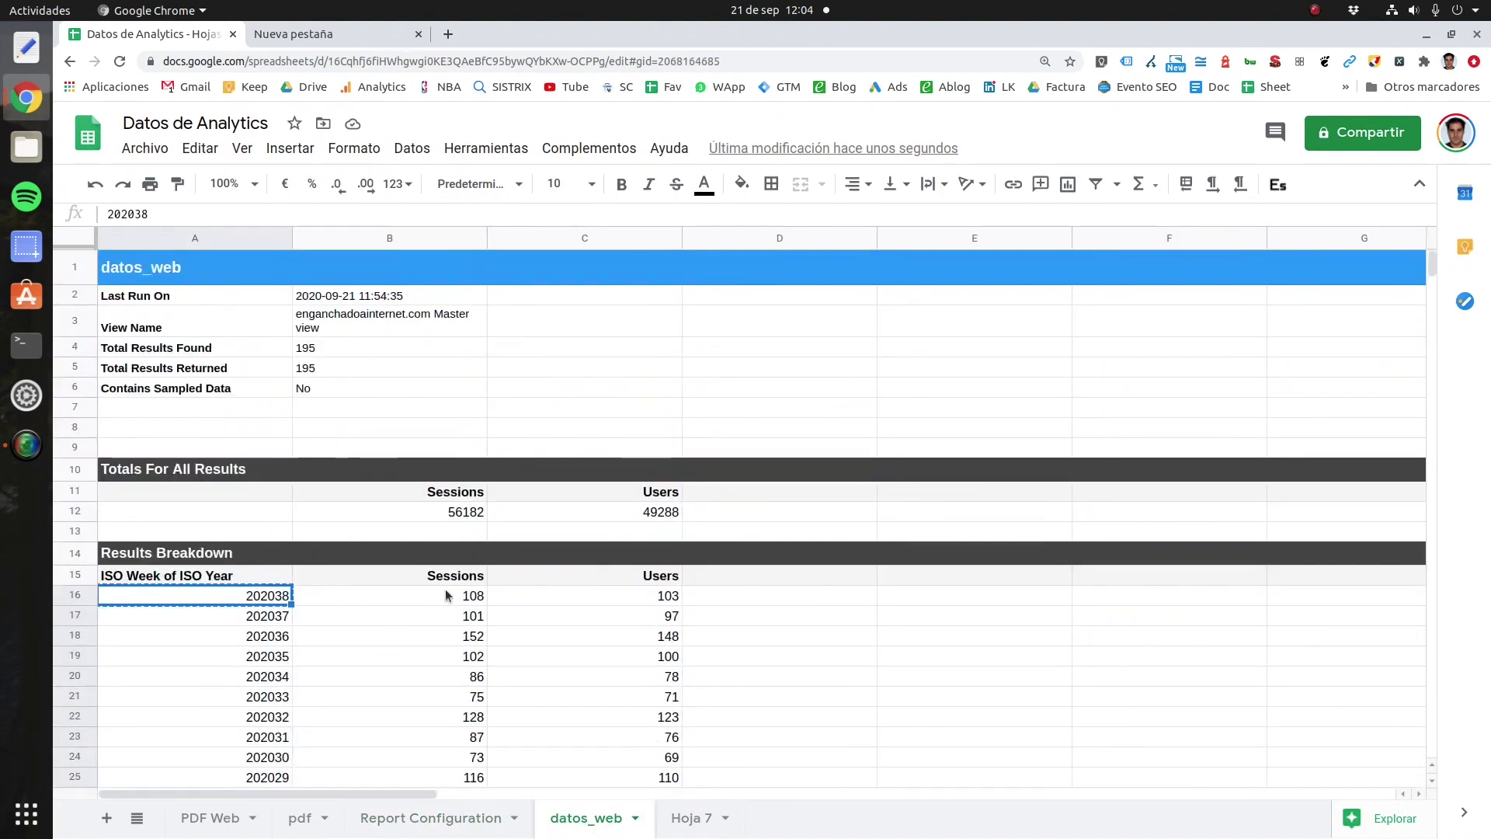
Step: Return to the Hoja 7 sheet and choose 2018 as the year in B5
left_click(690, 817)
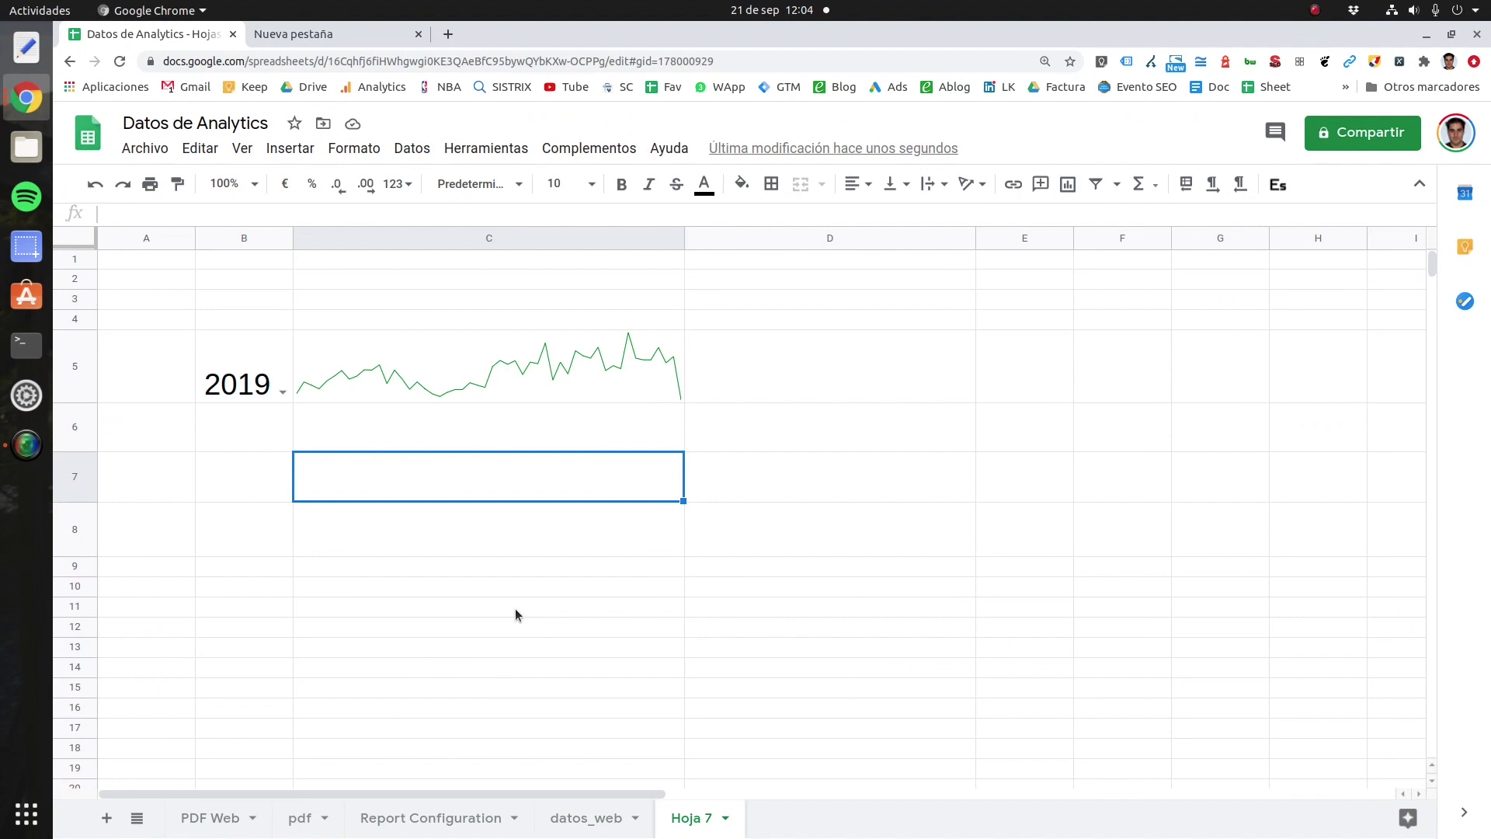
left_click(282, 393)
left_click(258, 466)
left_click(537, 510)
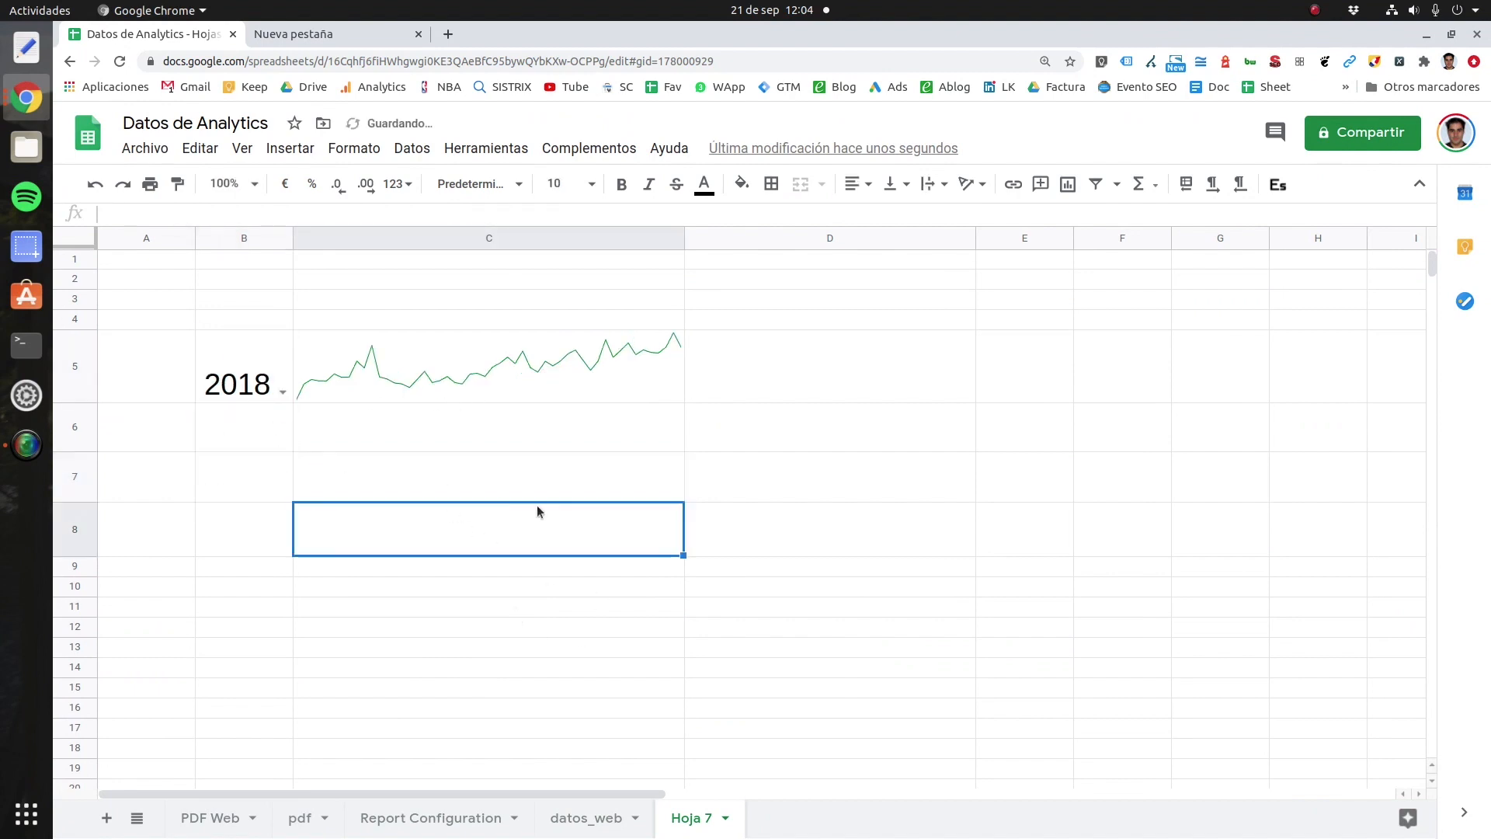
left_click(556, 469)
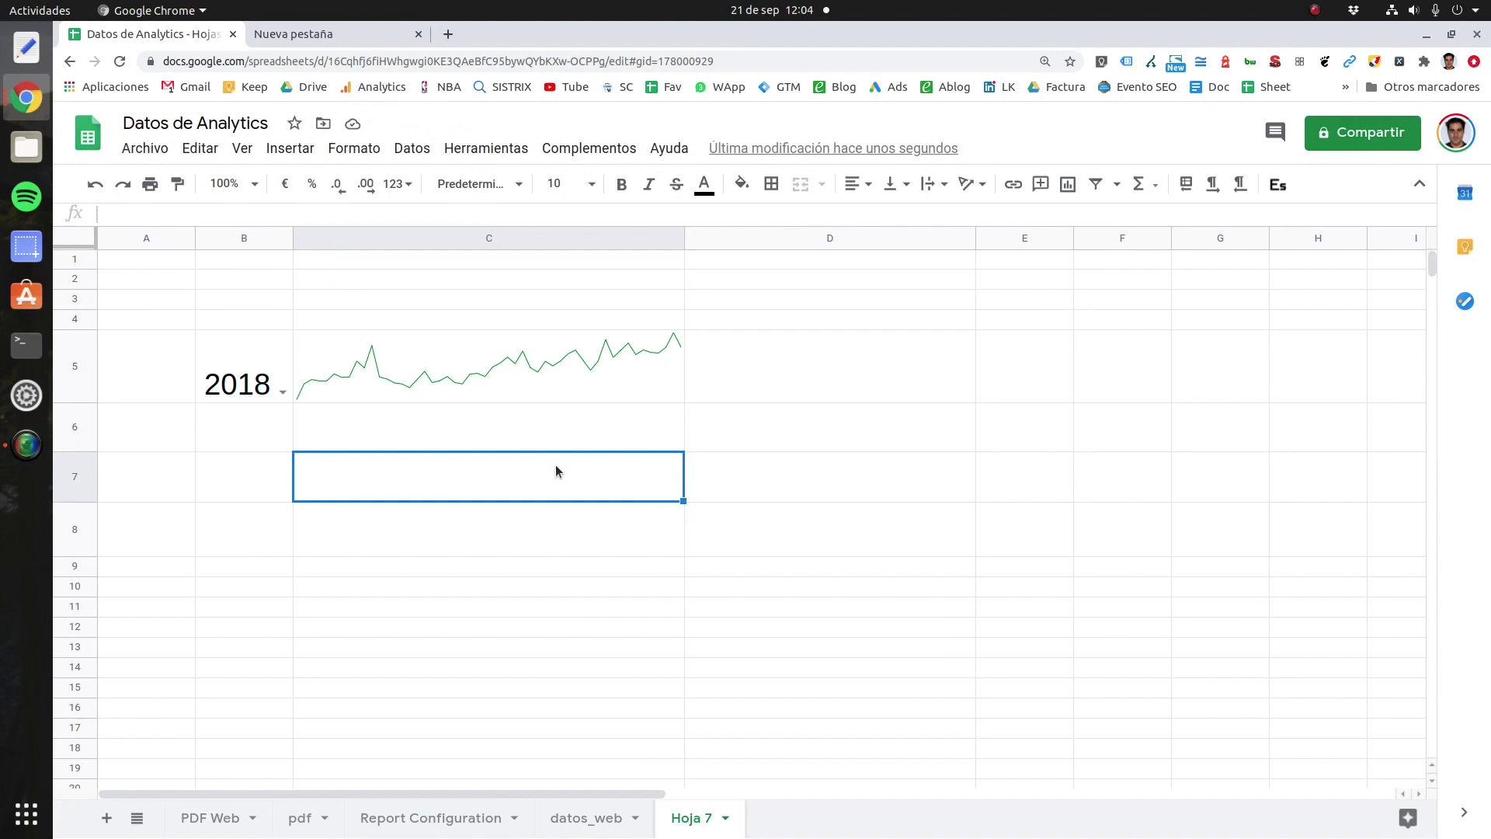
left_click(26, 445)
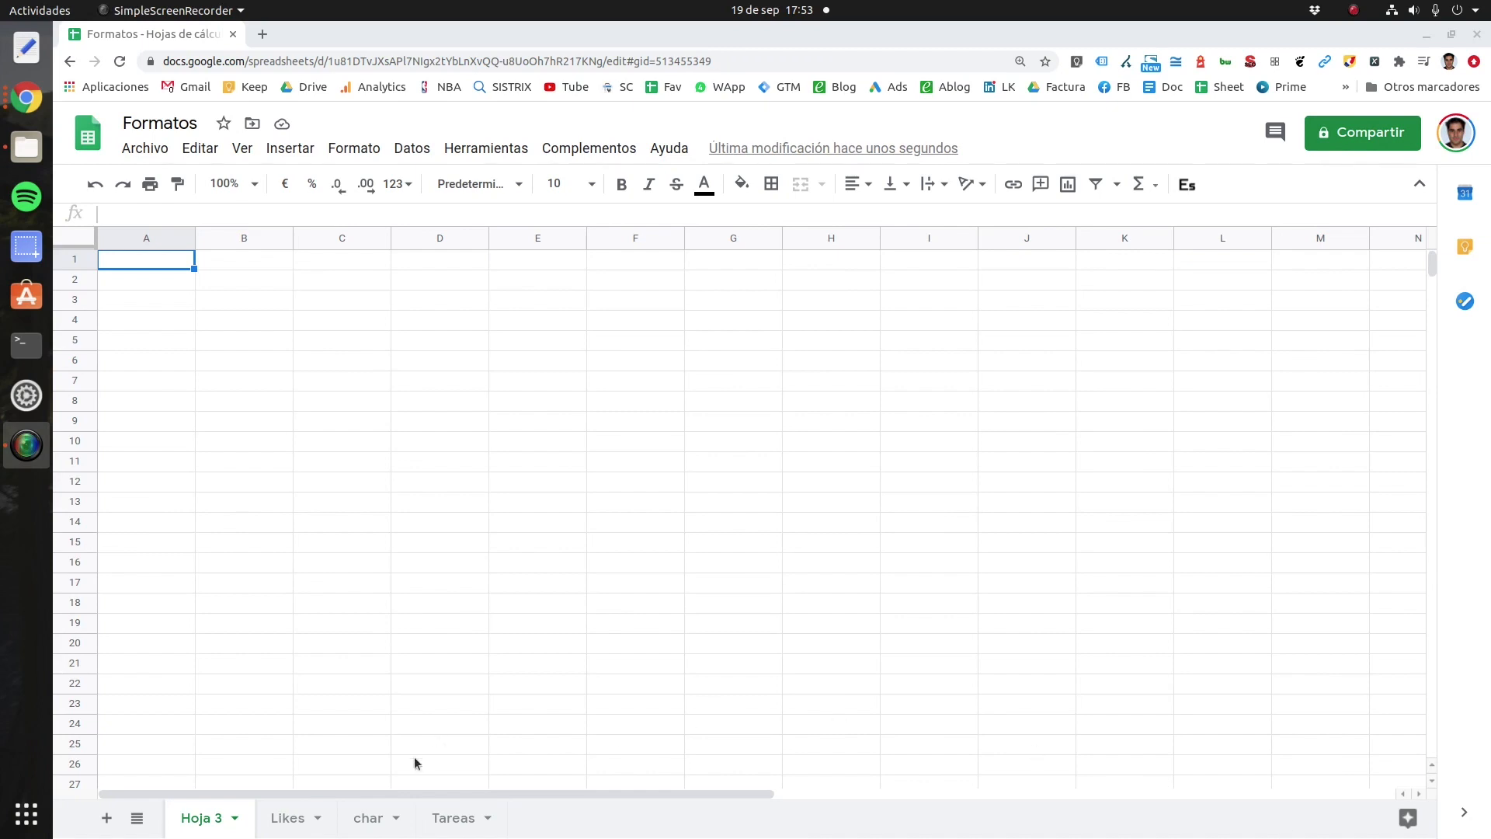
Step: On the Likes sheet of the Formatos spreadsheet, start a colour-scale conditional formatting rule for the range C2:K13
left_click(286, 821)
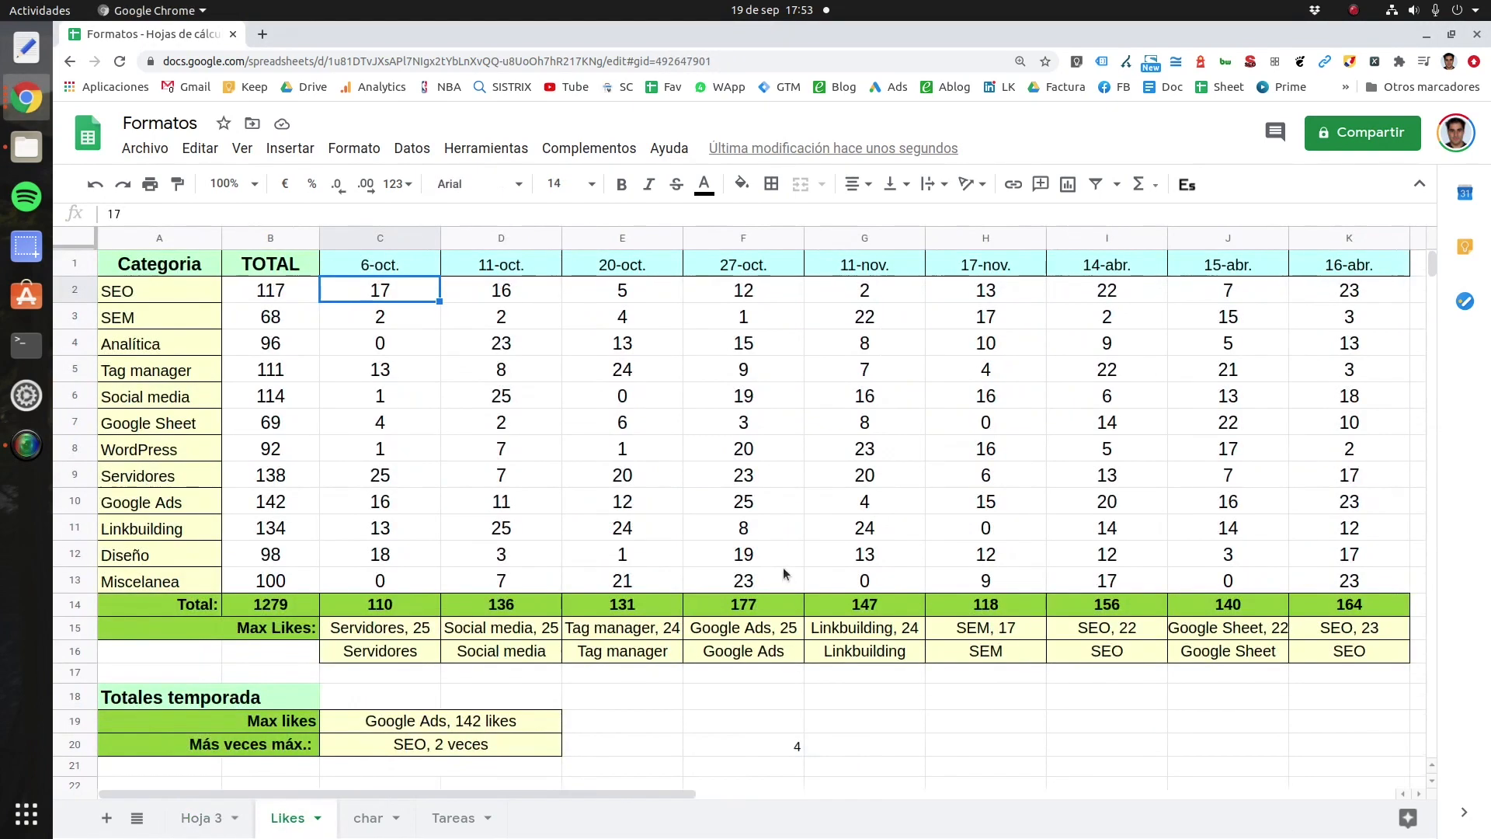
left_click_drag(392, 294, 1332, 581)
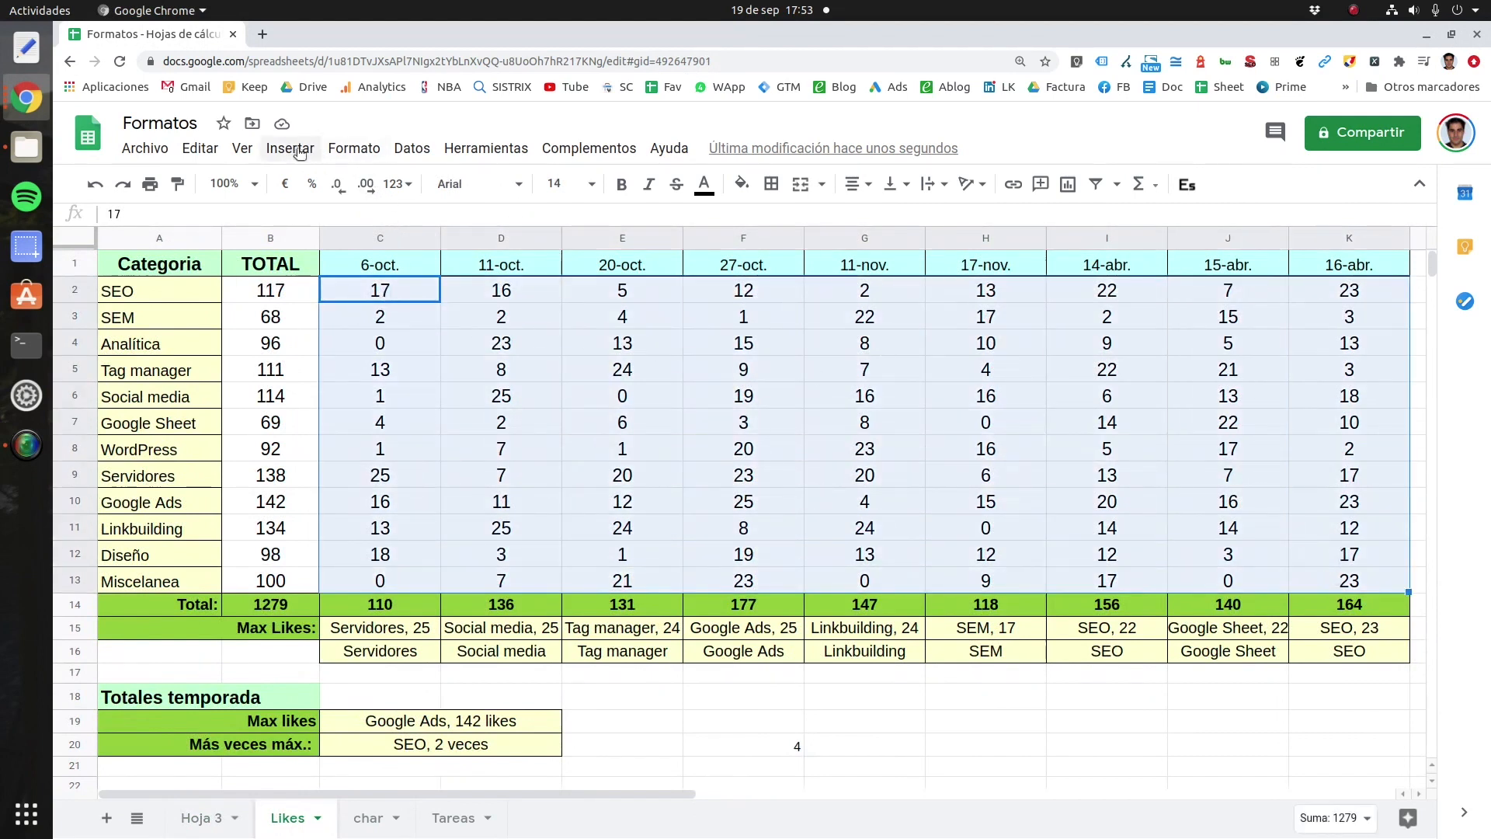
left_click(355, 148)
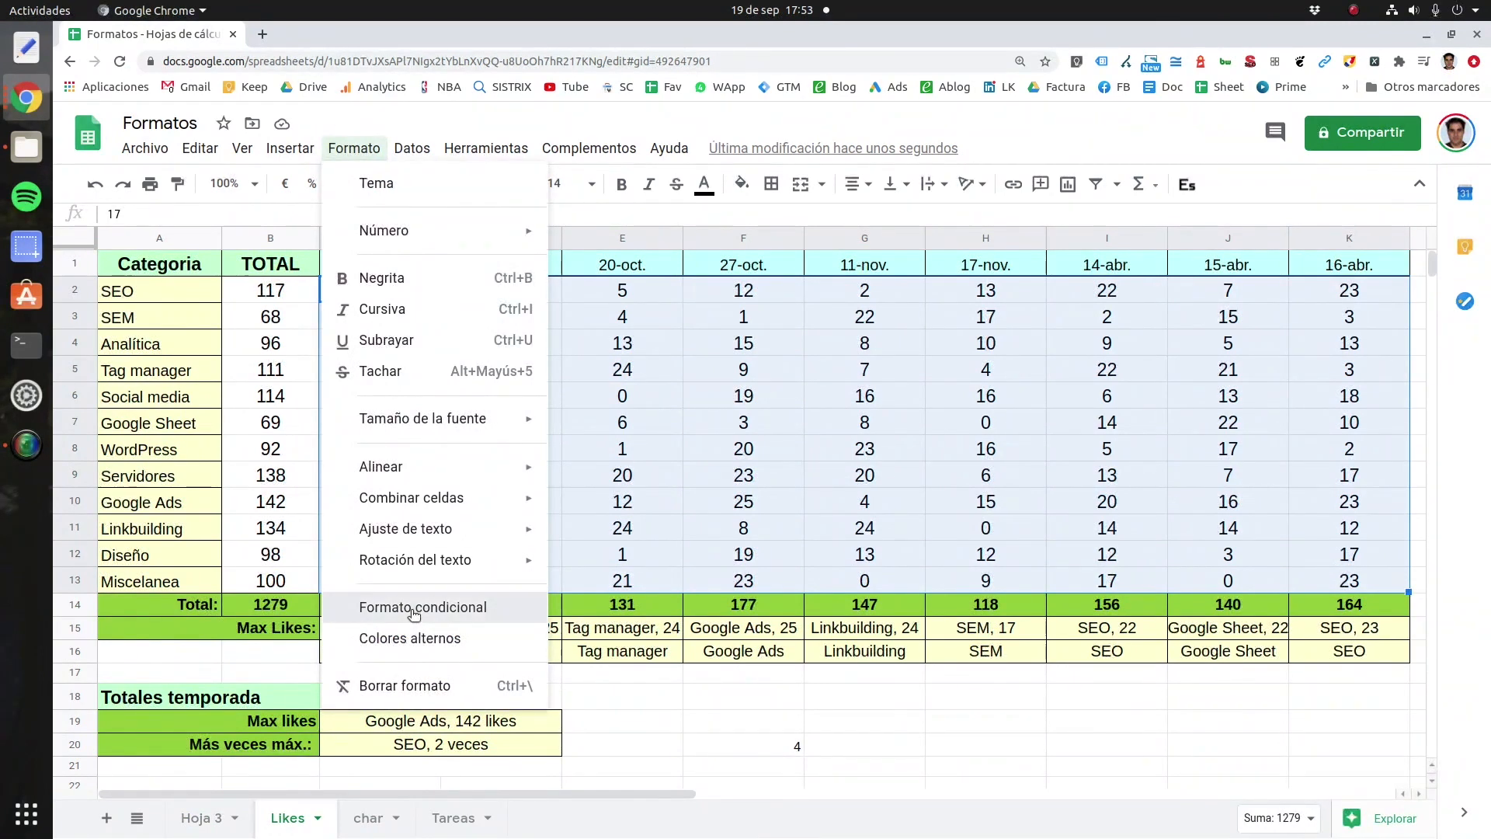
left_click(414, 608)
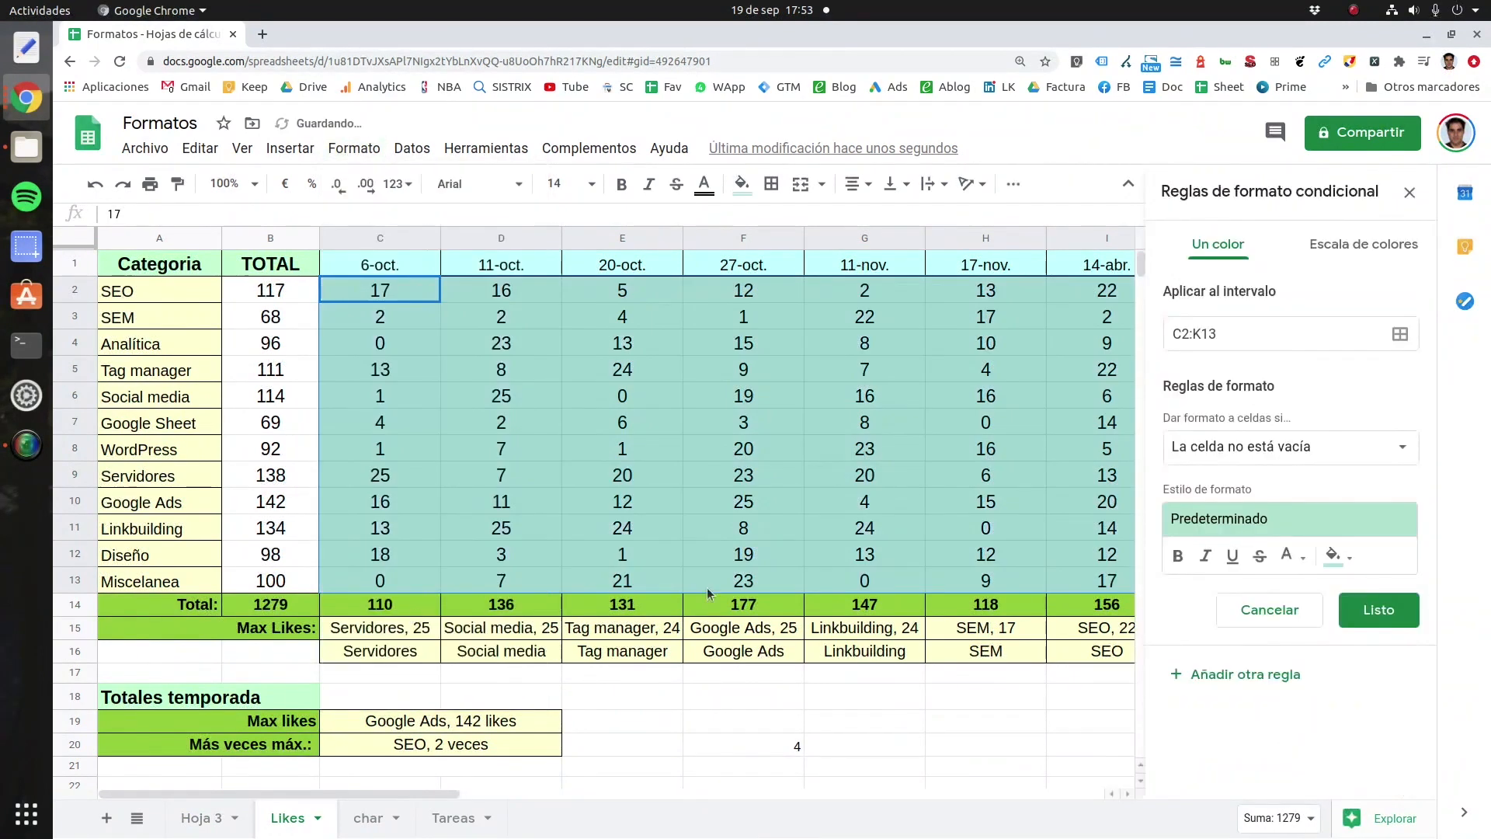
left_click(1328, 457)
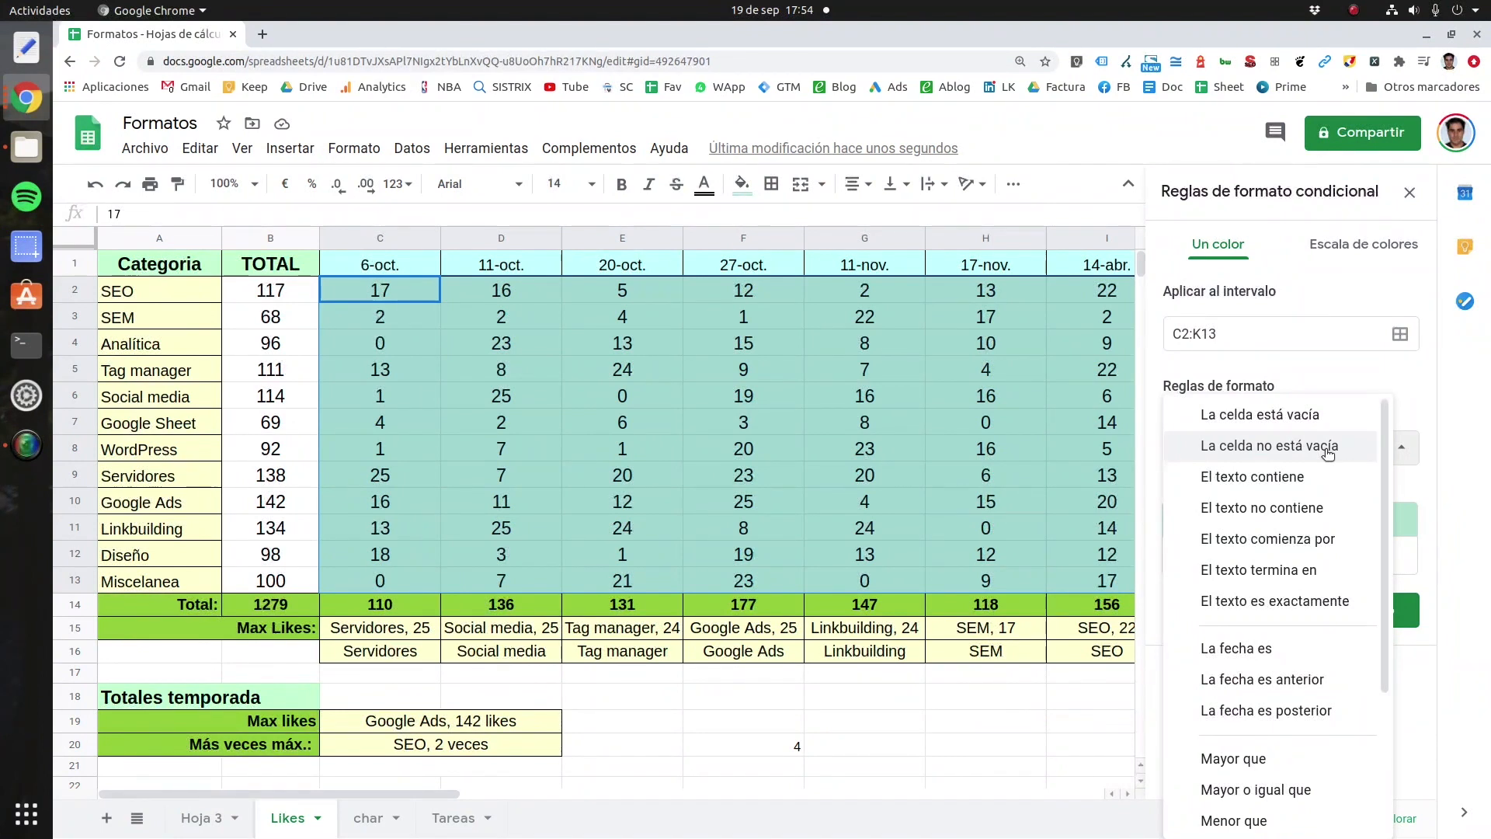
left_click(1315, 285)
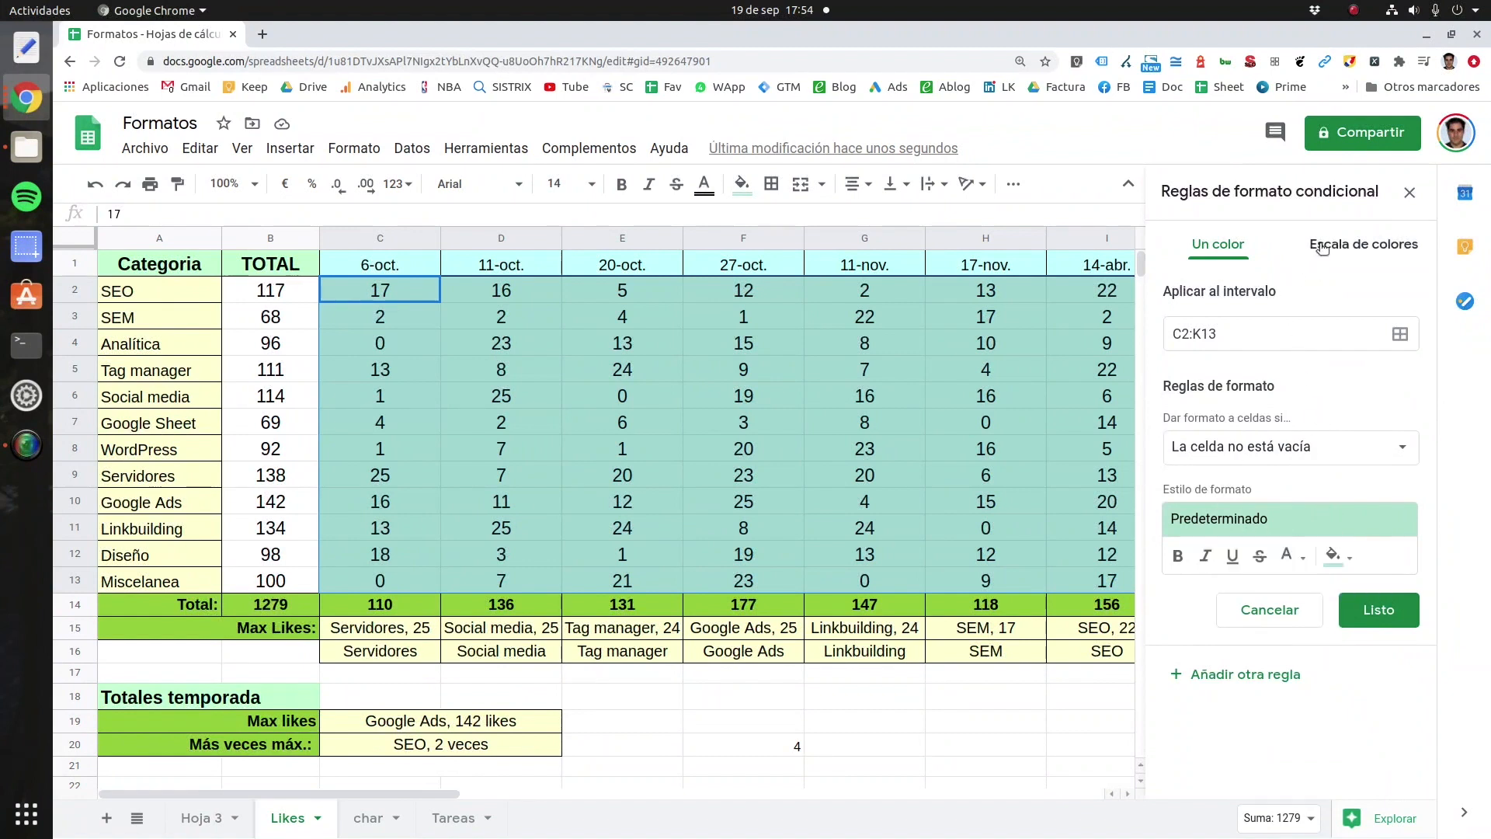
left_click(1323, 248)
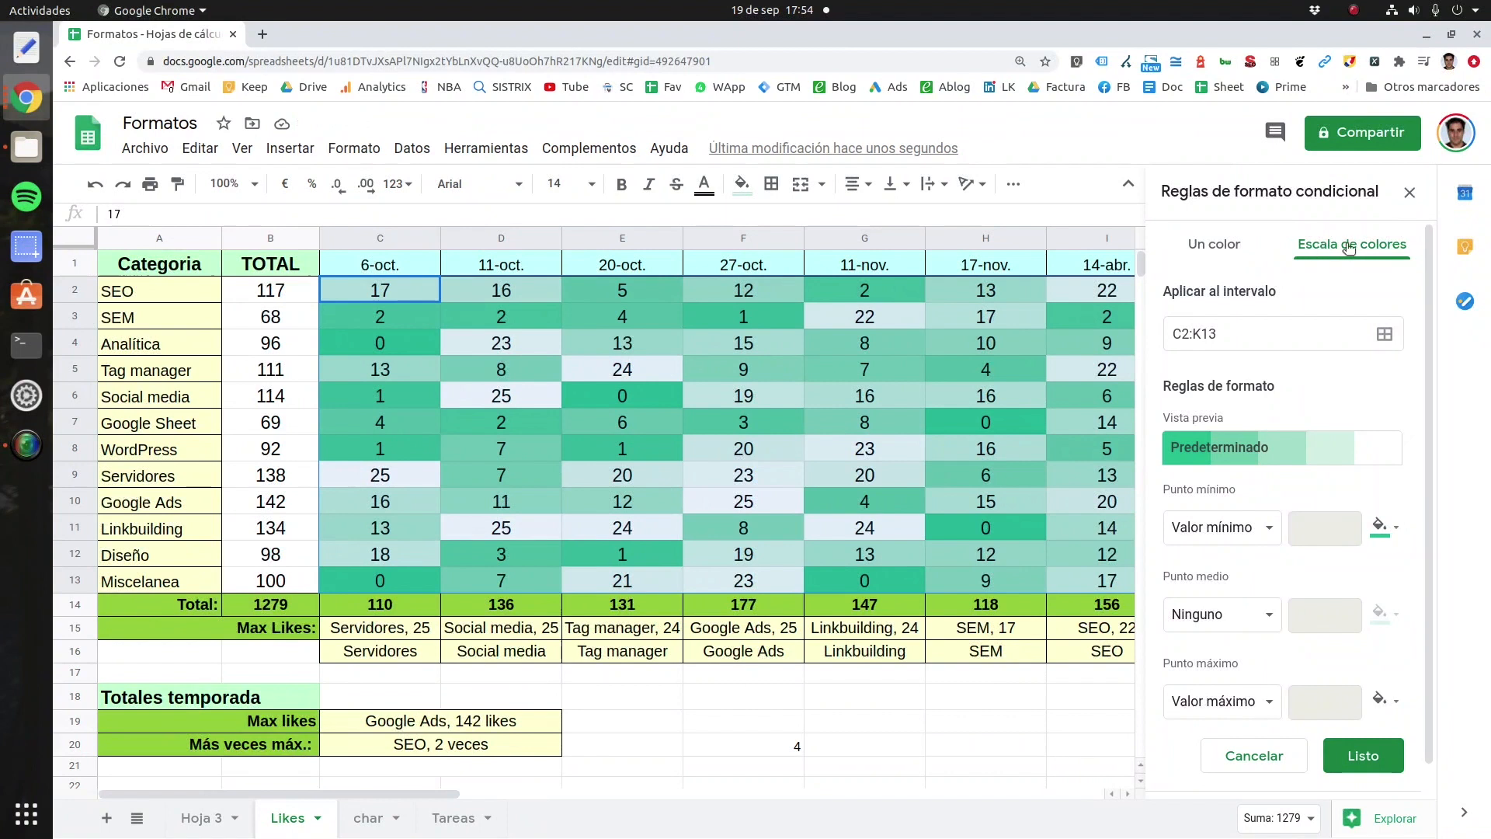
Step: Set the colour scale's minimum point to red and its maximum point to green
left_click(1396, 529)
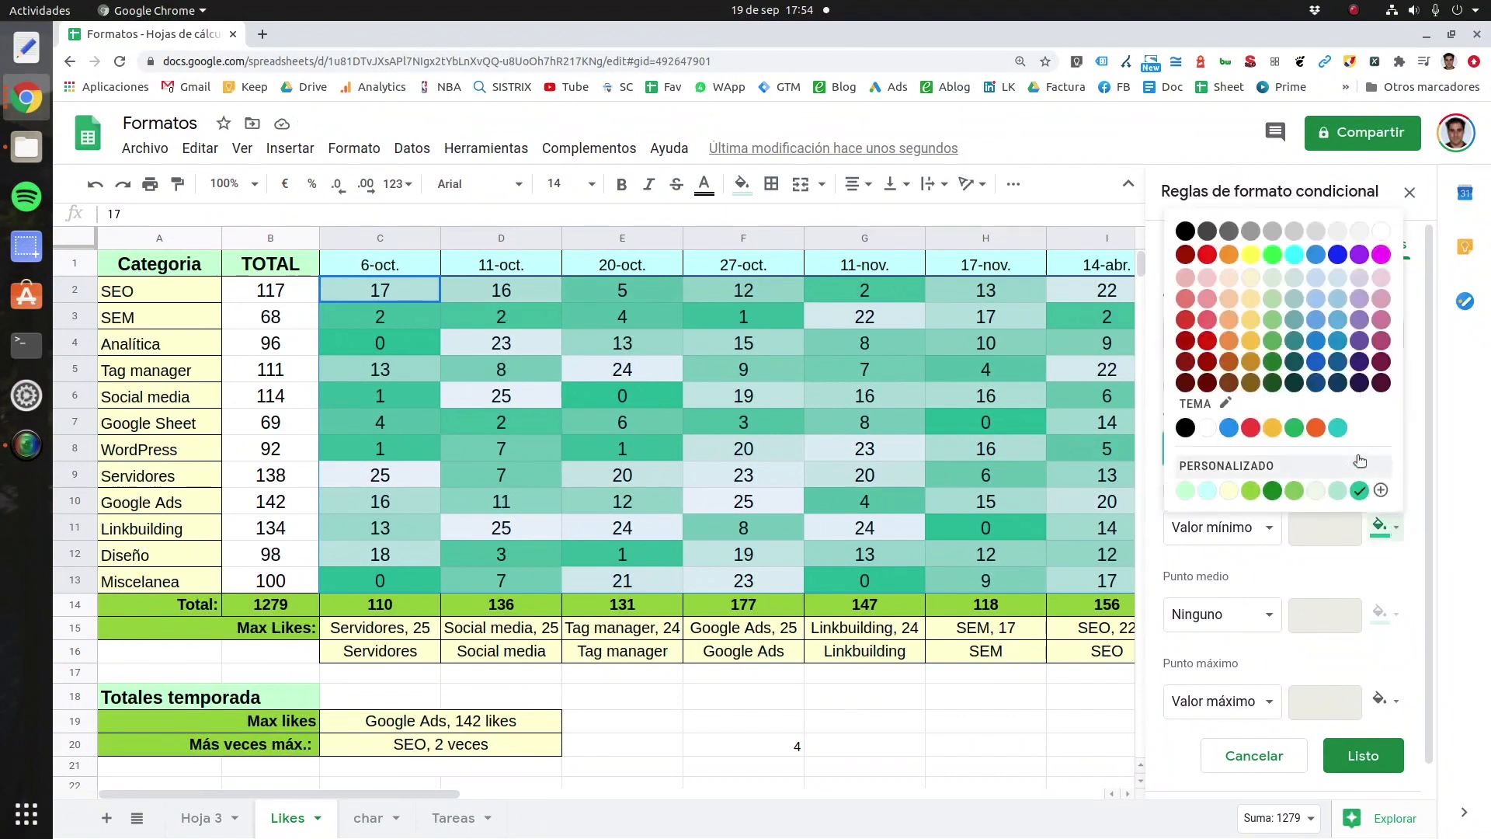
left_click(1208, 318)
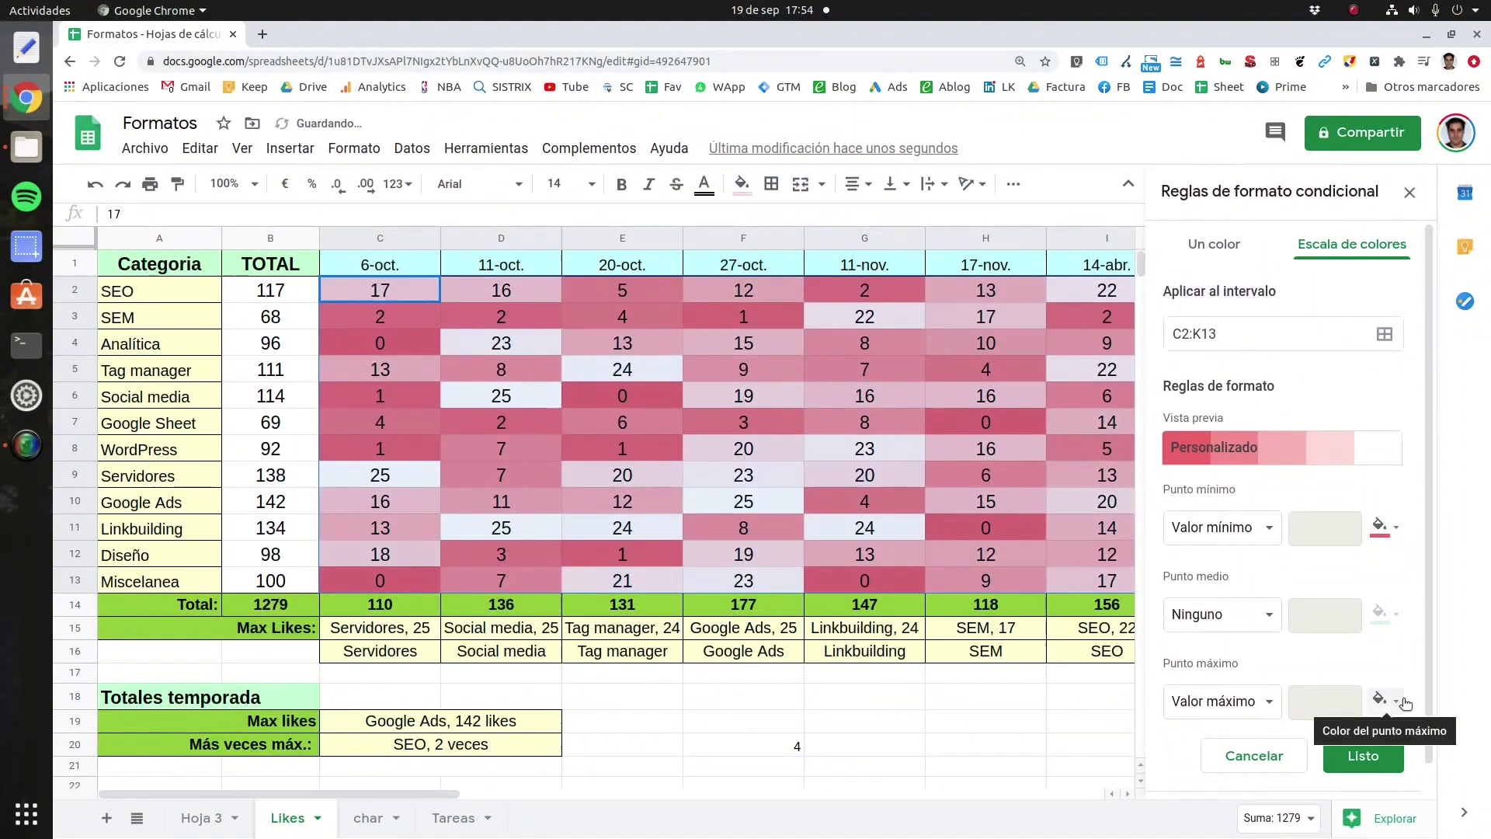
left_click(1381, 700)
left_click(1272, 514)
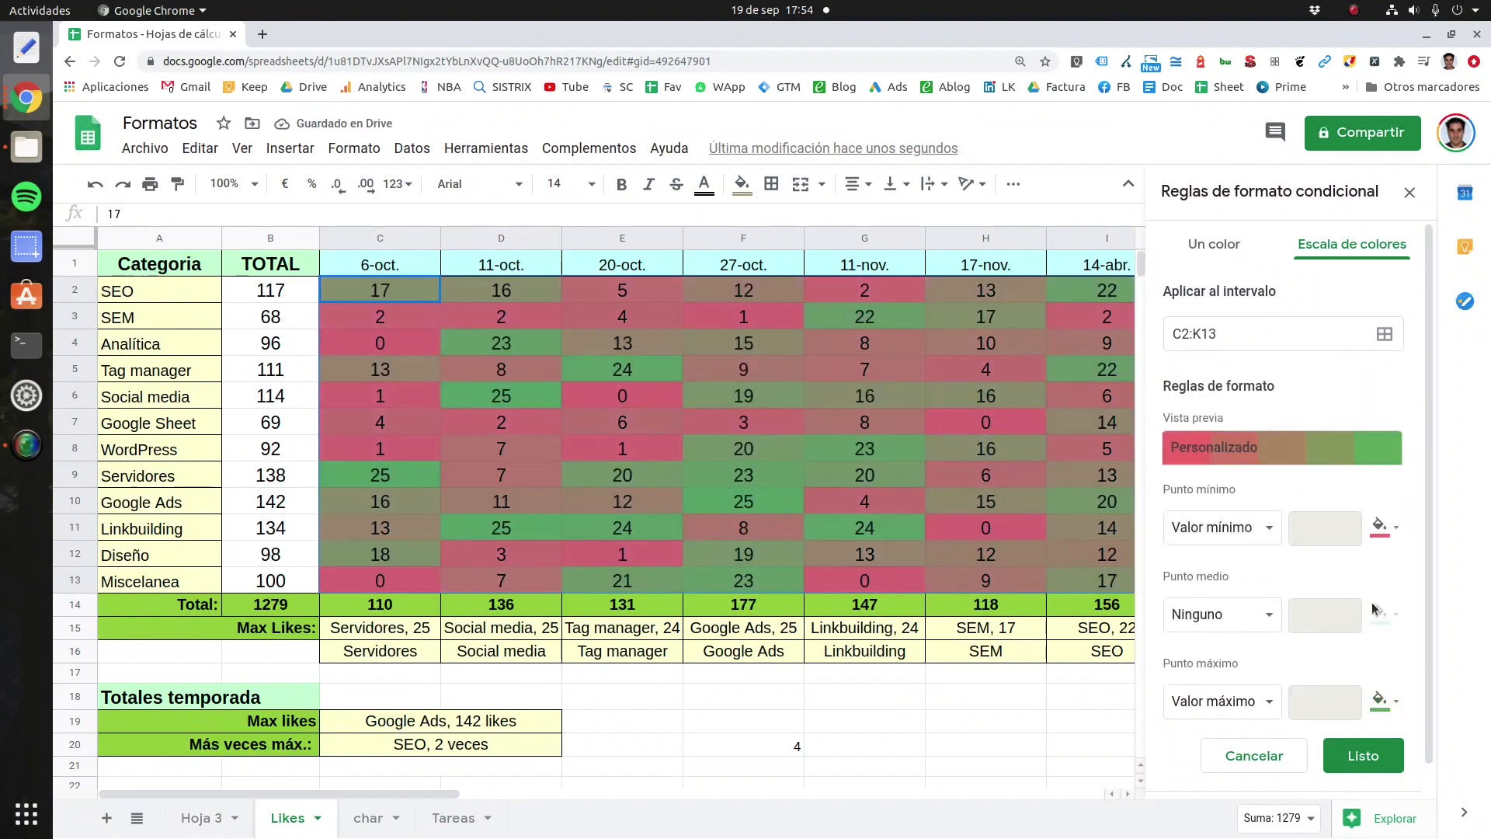
Step: Set the colour scale's midpoint to Número 13 with a yellow colour, and save the rule
left_click(1221, 618)
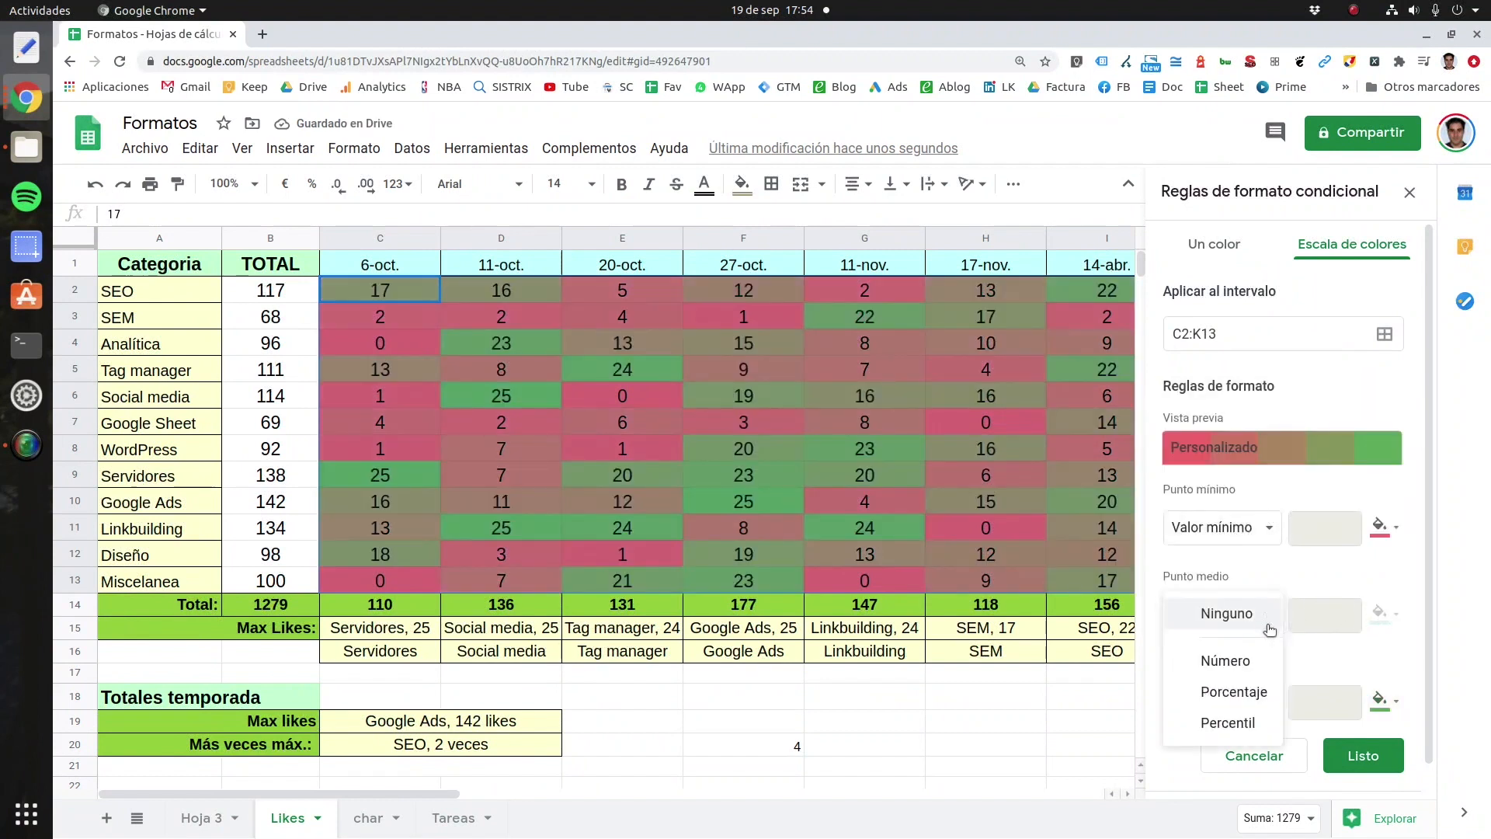
left_click(1212, 660)
left_click(1386, 614)
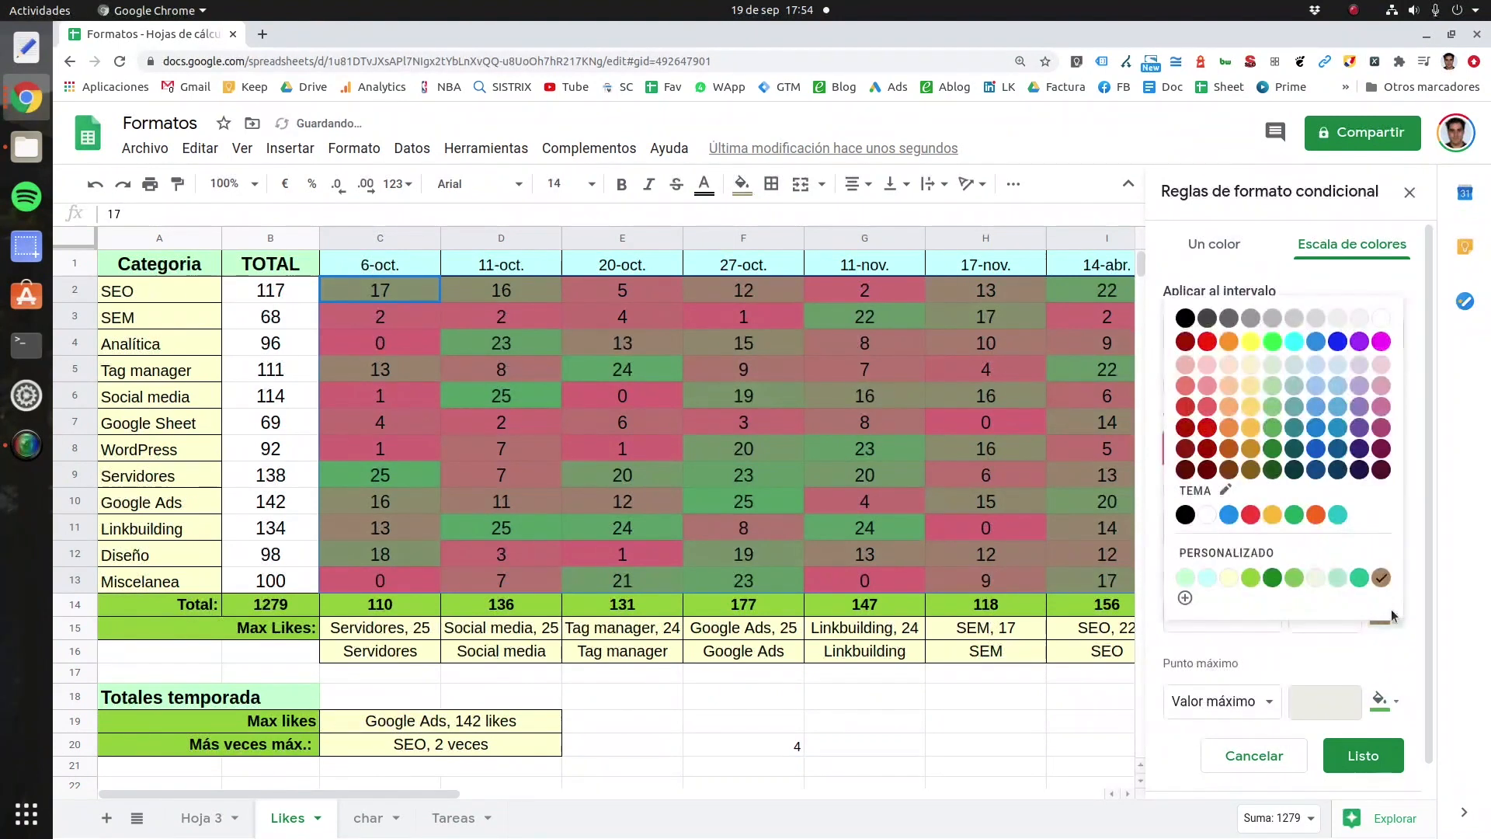
left_click(1250, 409)
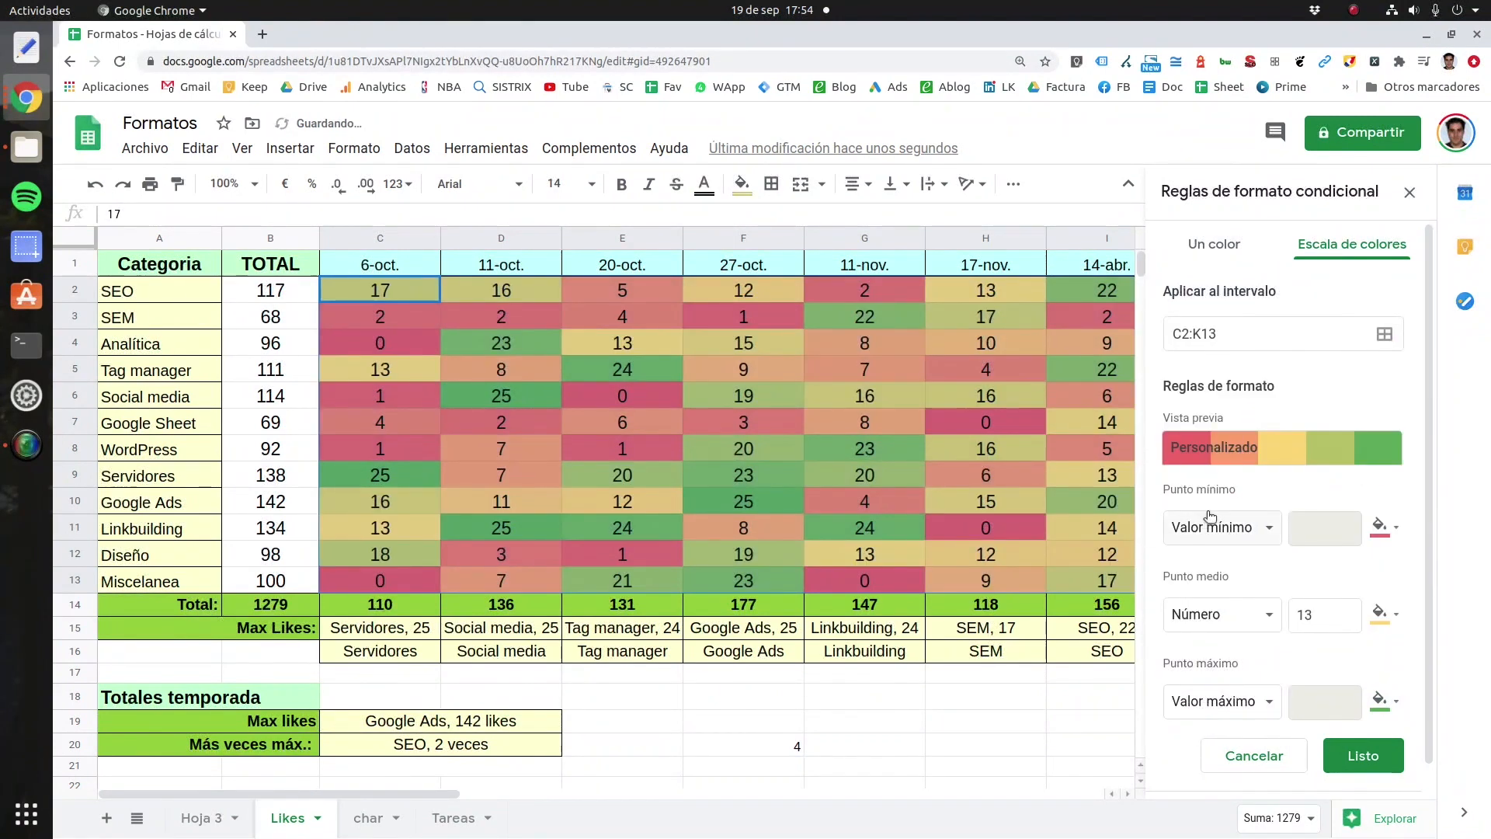
left_click(1369, 757)
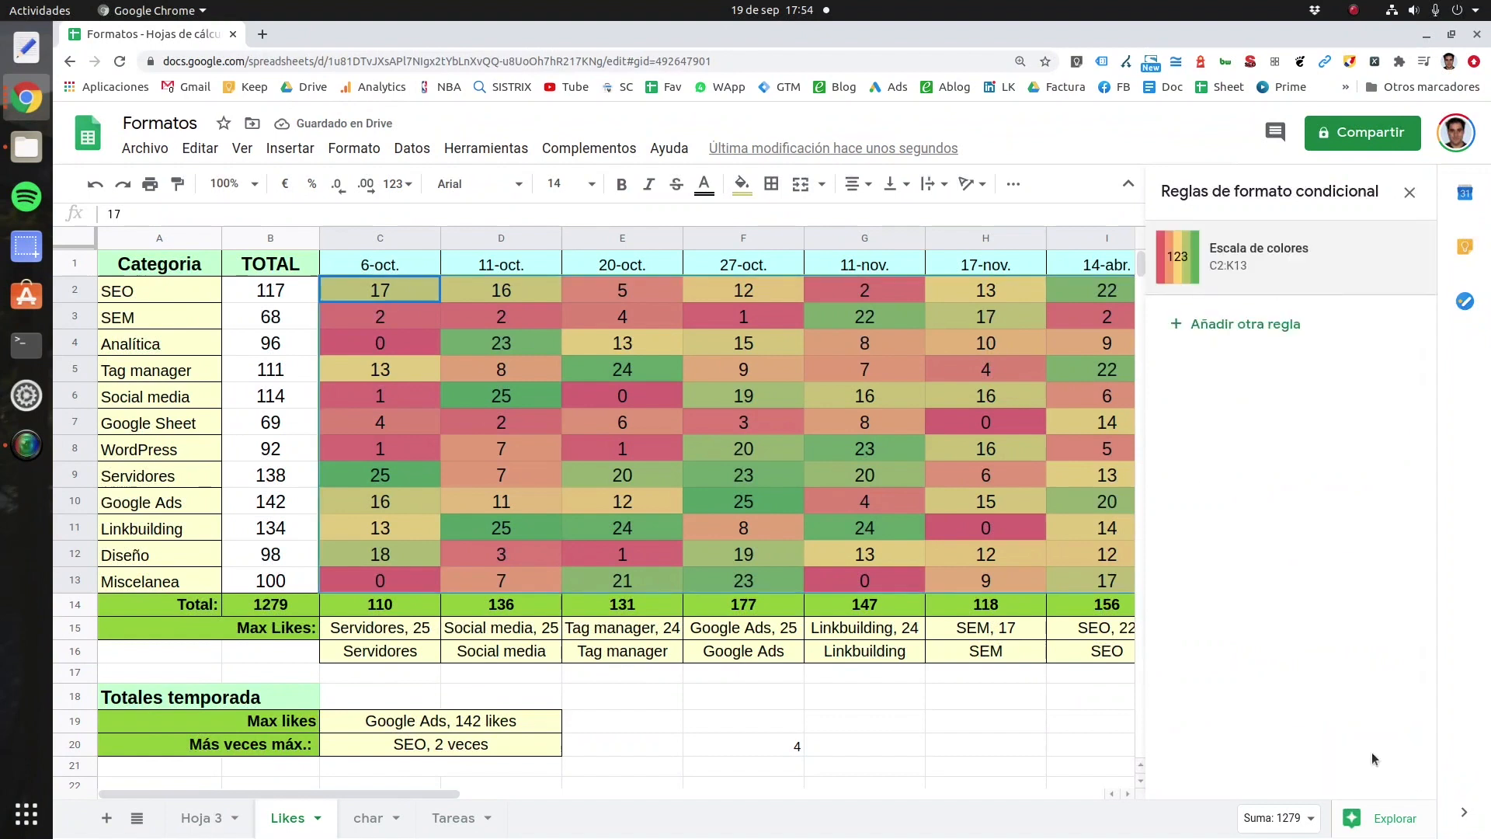
Step: Close the conditional formatting rules and examine how low, middle and high values are coloured across the Likes table
left_click(1409, 192)
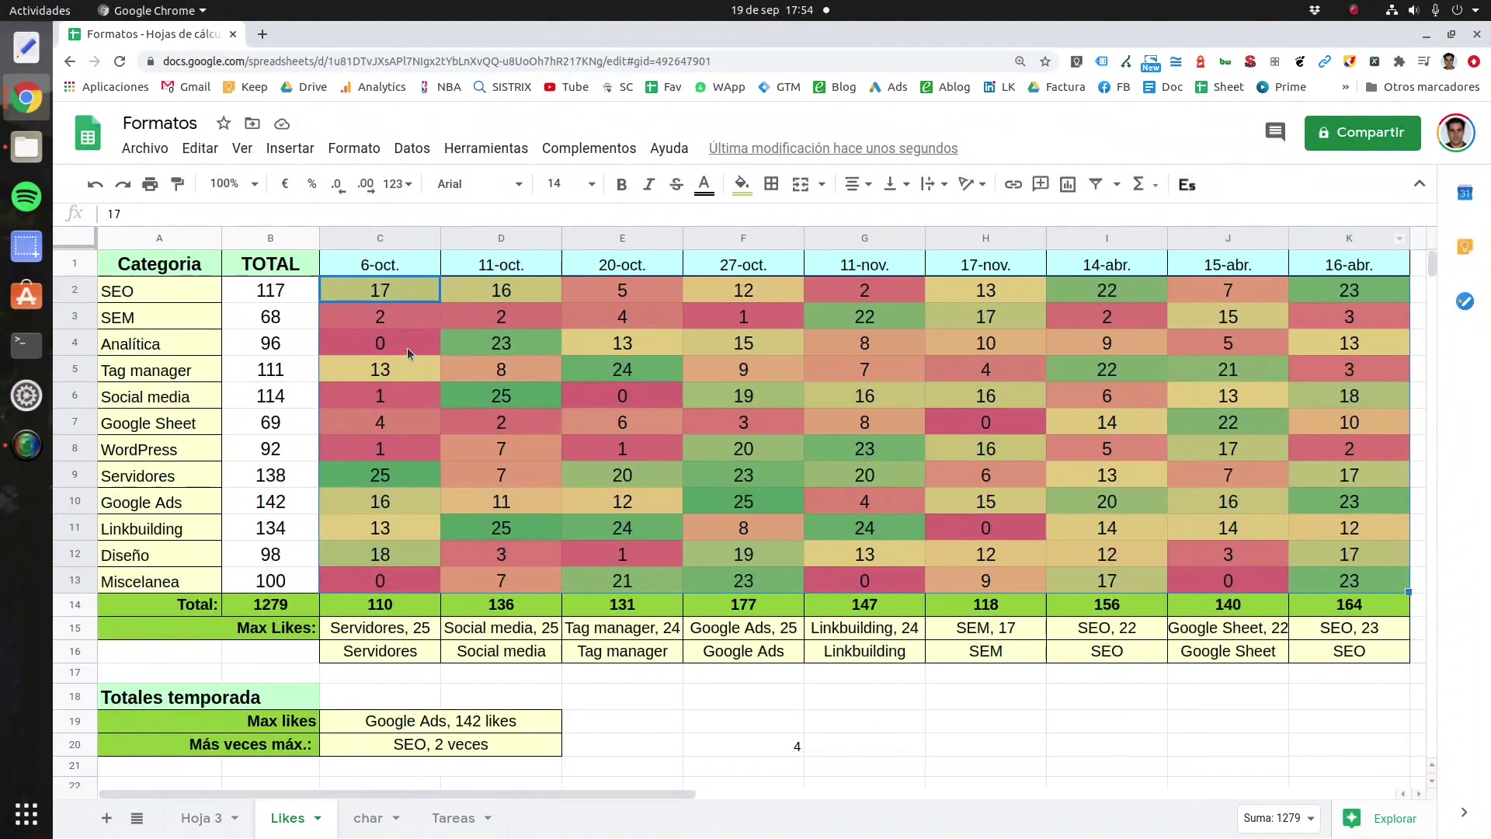
left_click(614, 396)
left_click(404, 349)
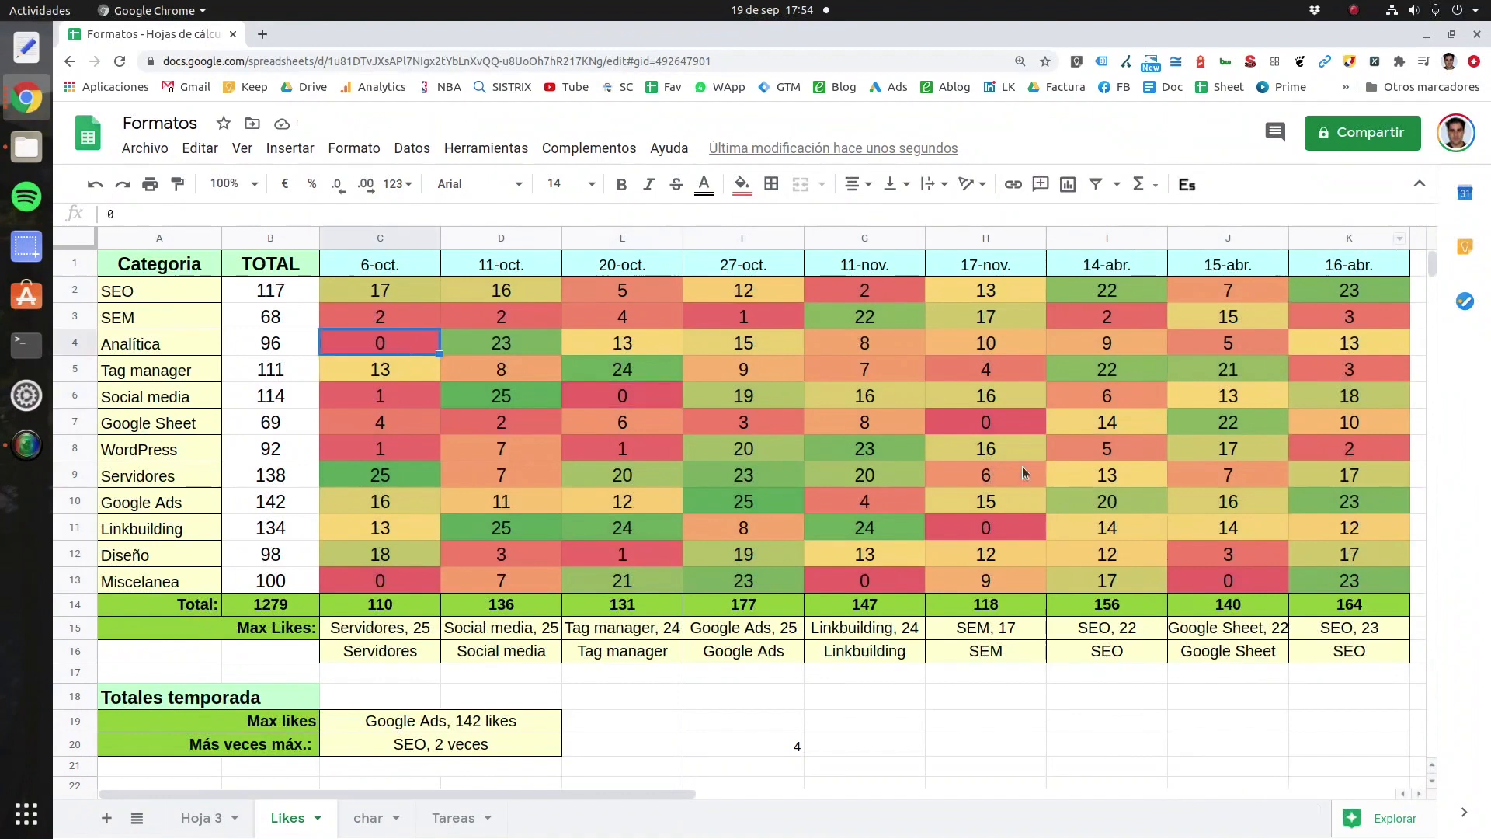
left_click(1174, 579)
left_click(651, 556)
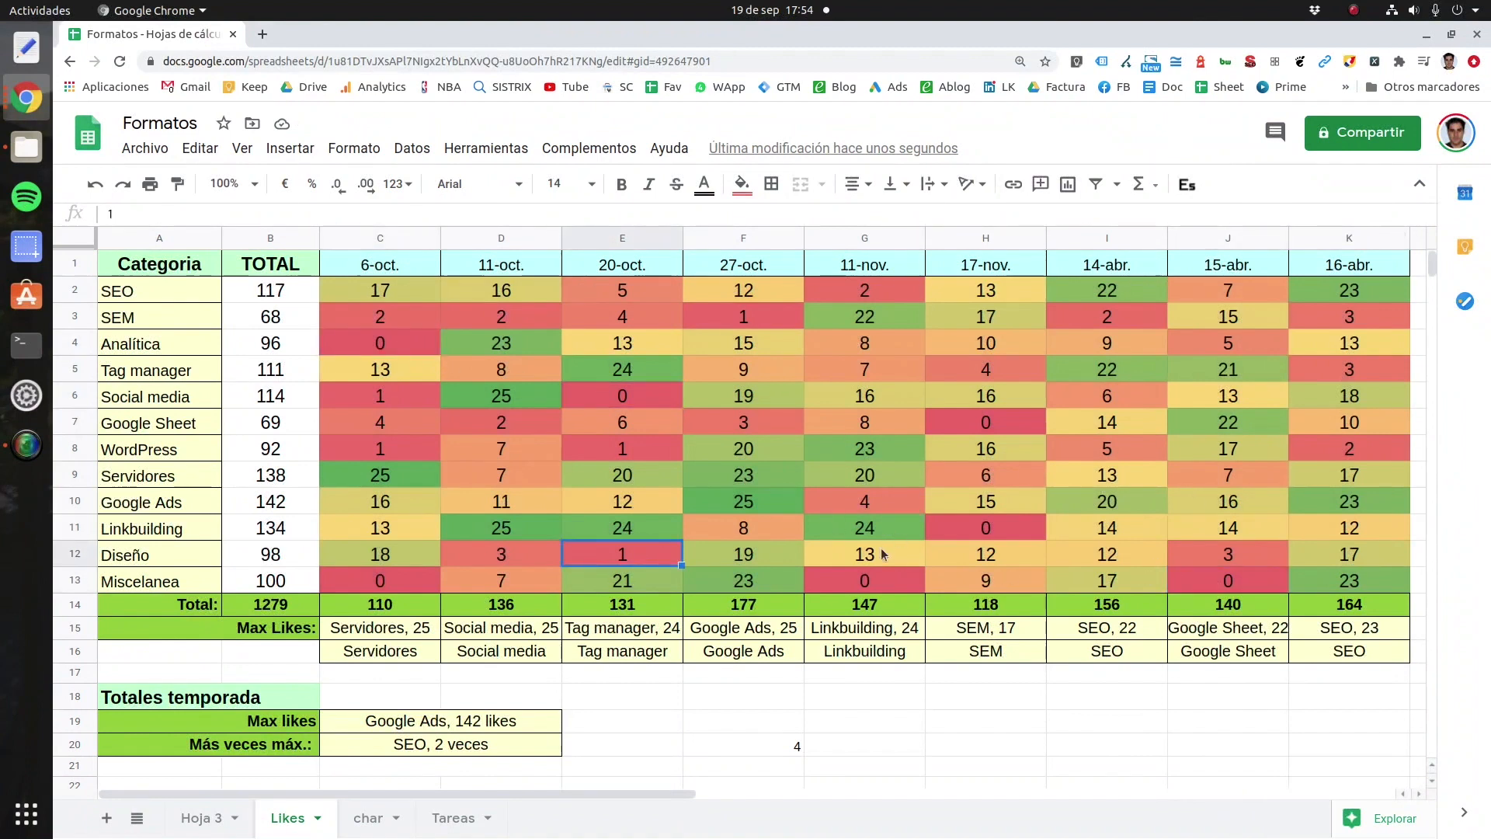
left_click(883, 554)
left_click(505, 349)
left_click(502, 394)
left_click(380, 477)
left_click(1228, 421)
left_click(1112, 367)
left_click(1112, 297)
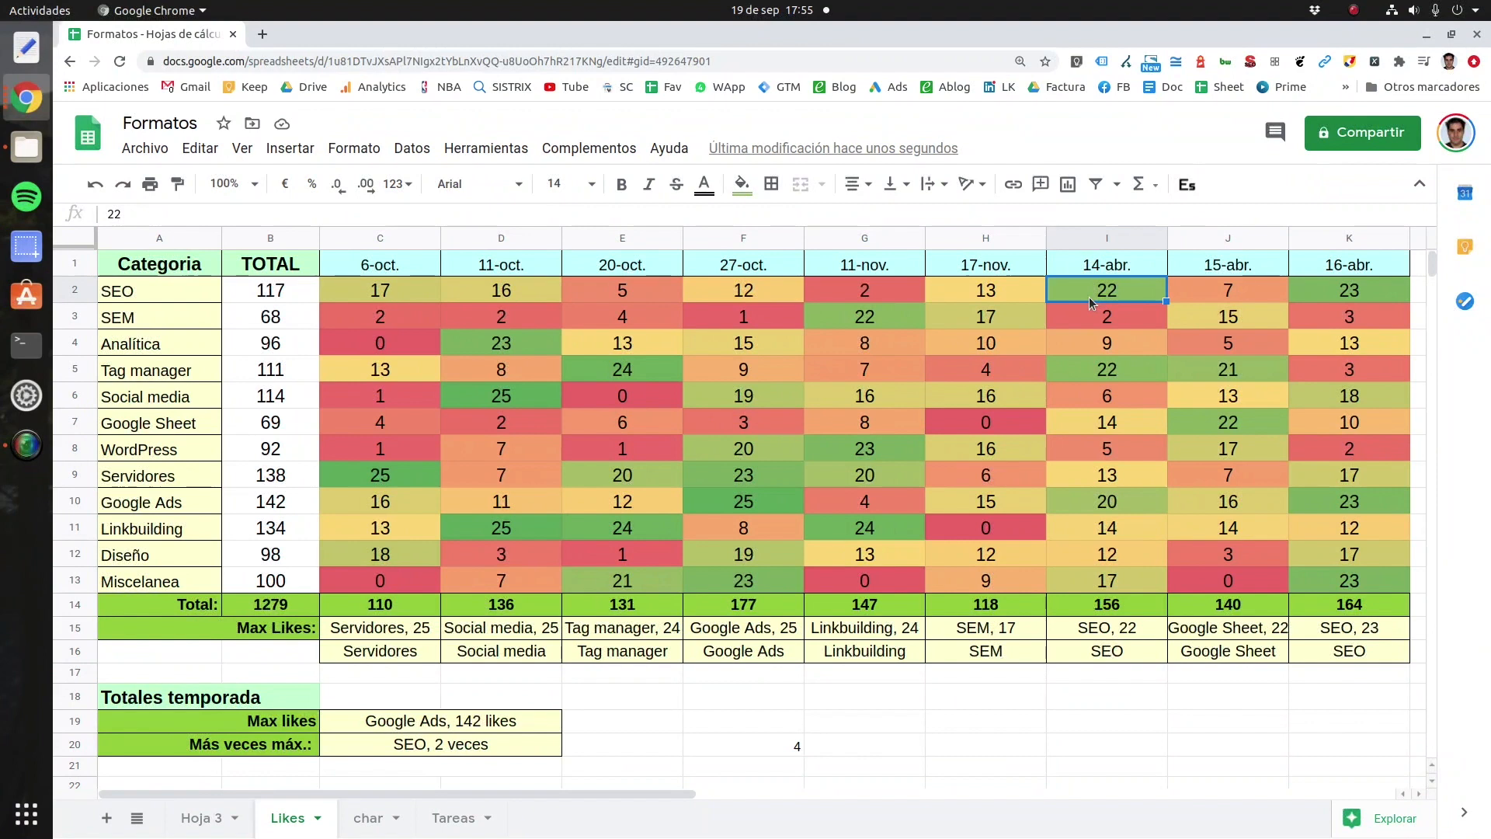
Step: Reopen the C2:K13 colour-scale rule and switch it to a single-colour rule with the condition "La fórmula personalizada es"
left_click(355, 148)
left_click(437, 606)
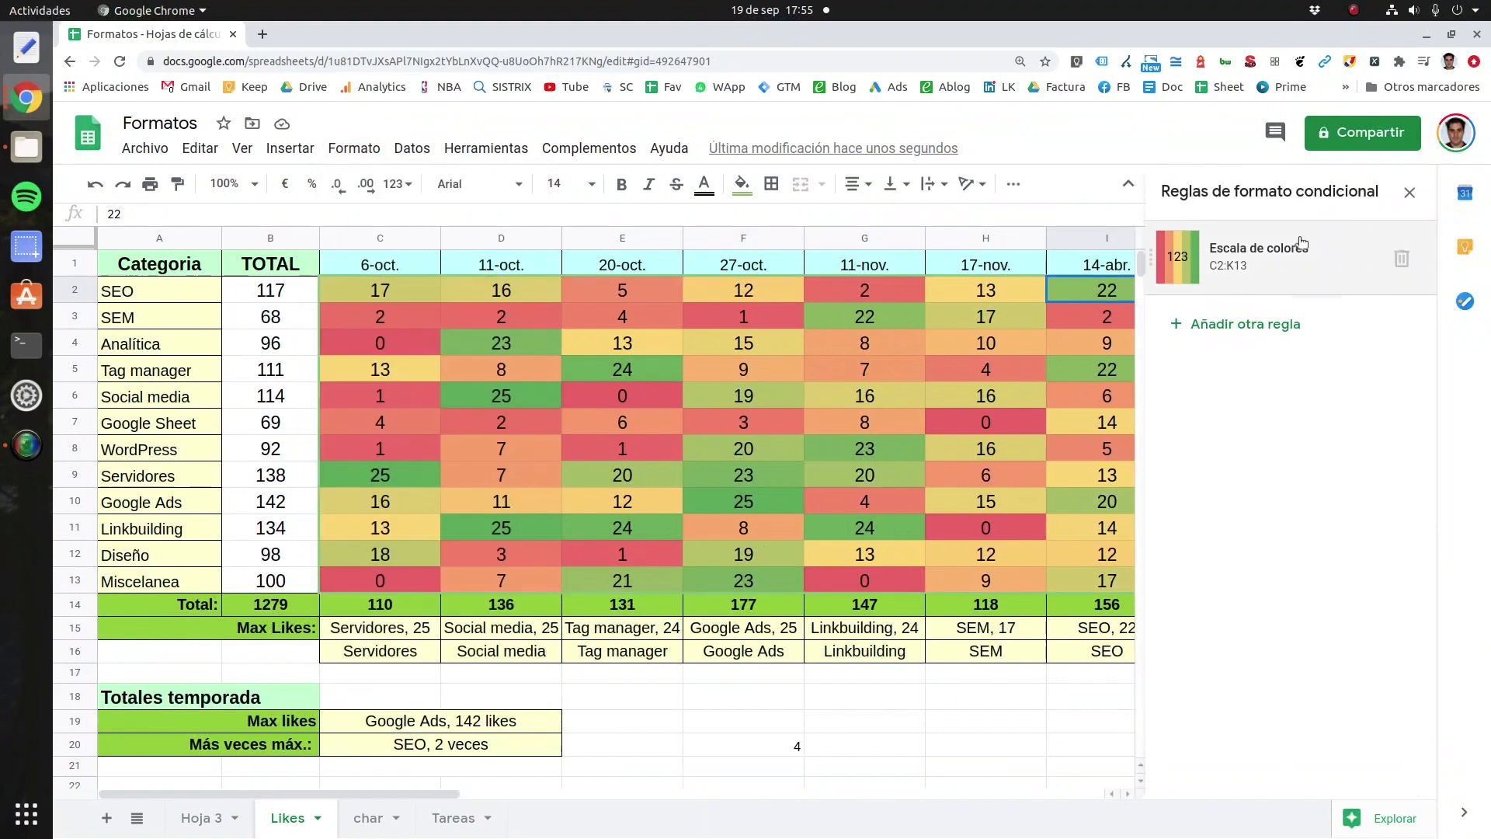
left_click(1274, 277)
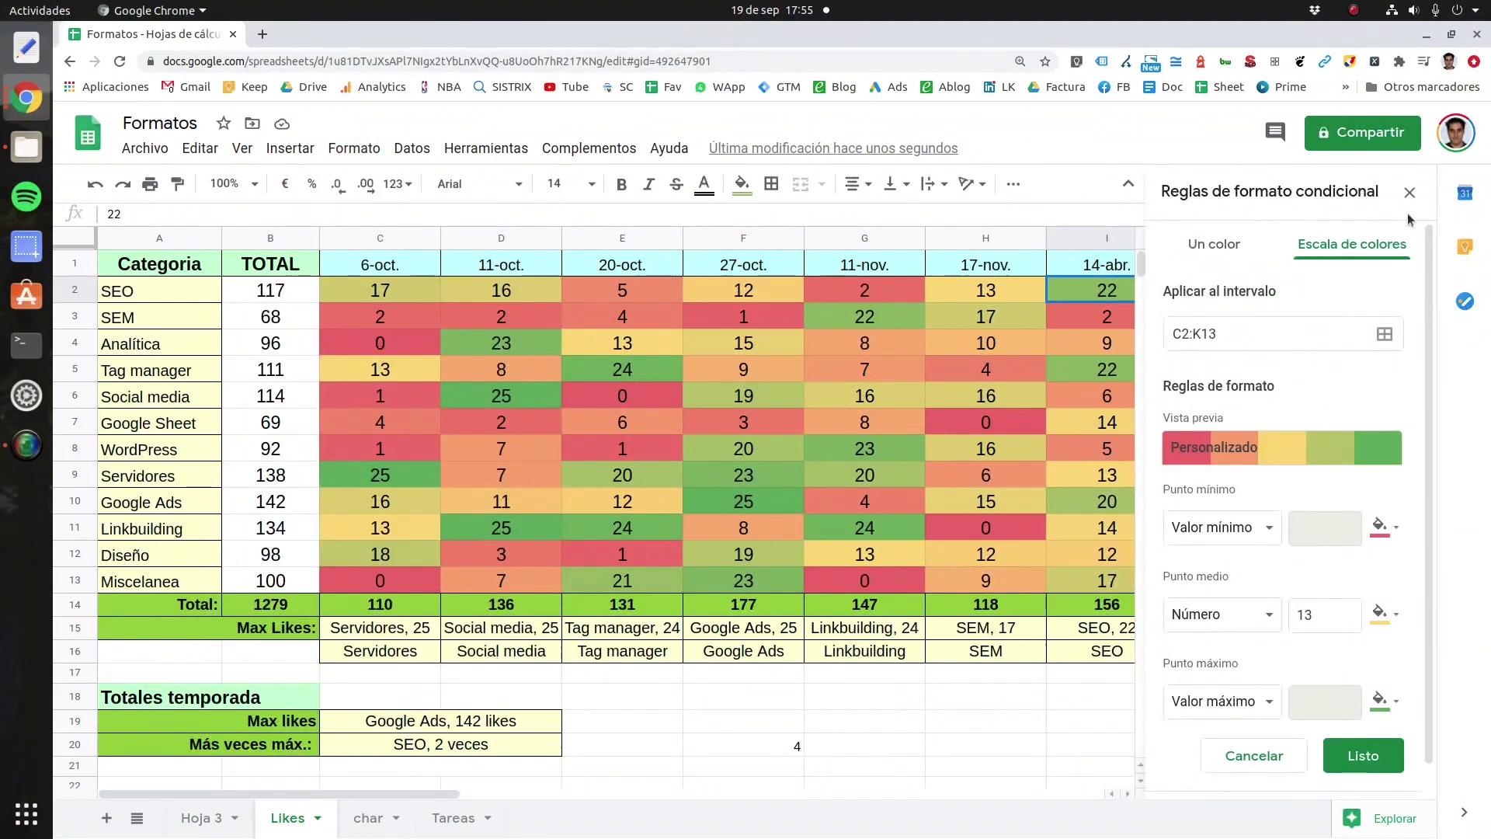
left_click(1215, 243)
left_click(1312, 457)
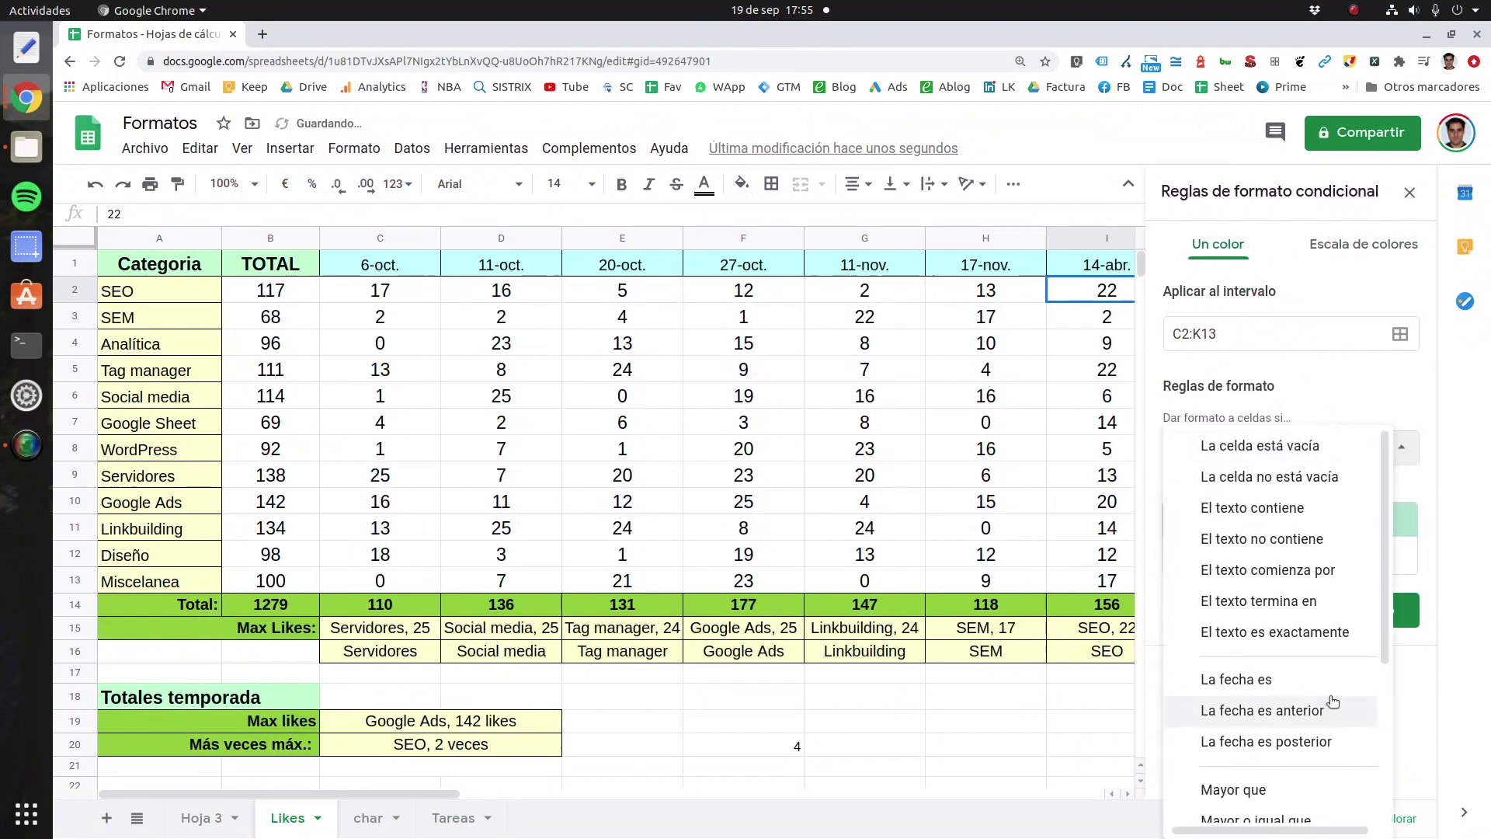
scroll(1380, 544, "down", 5)
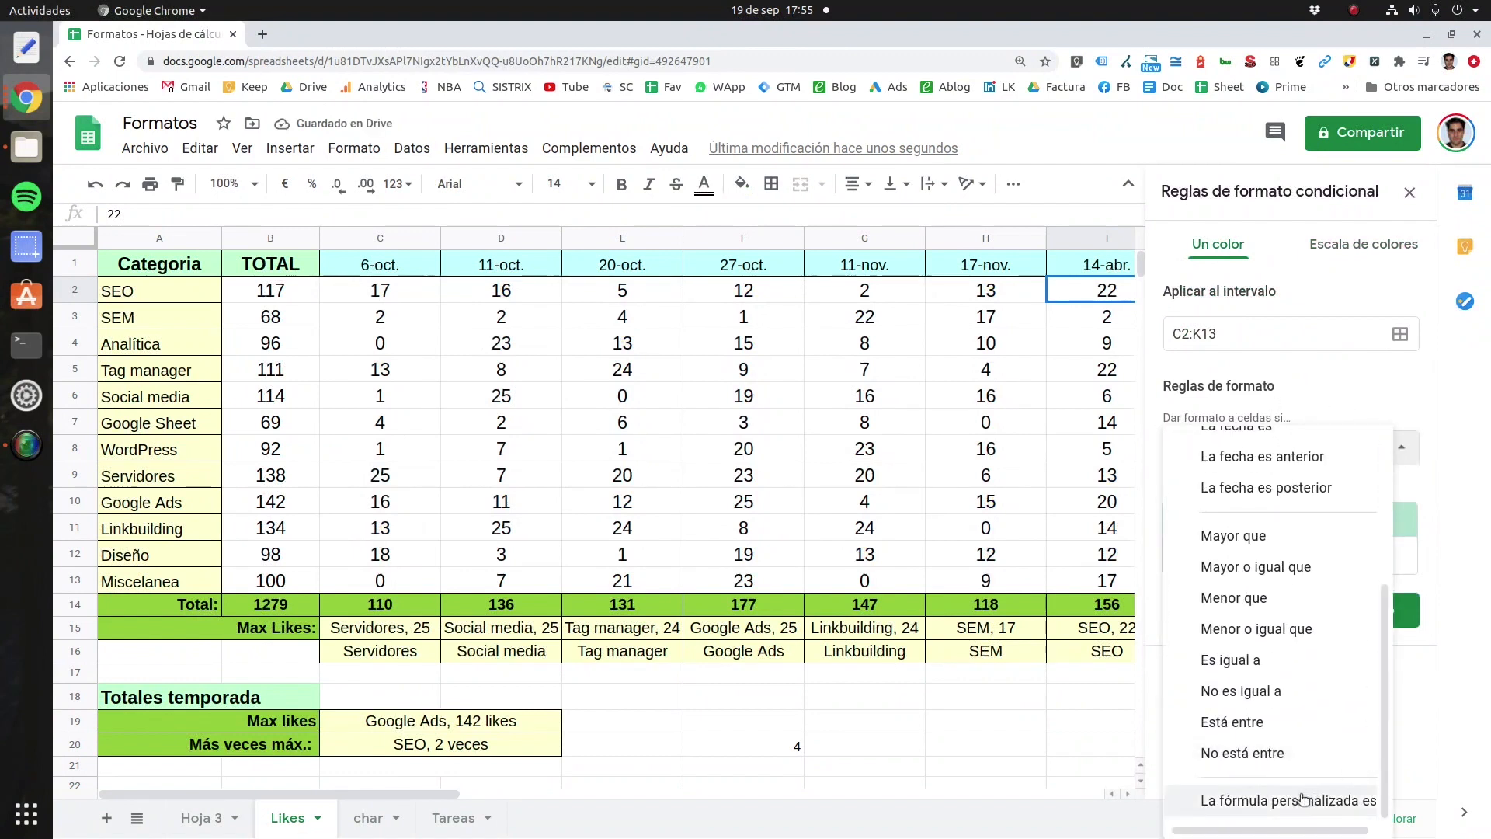
left_click(1283, 811)
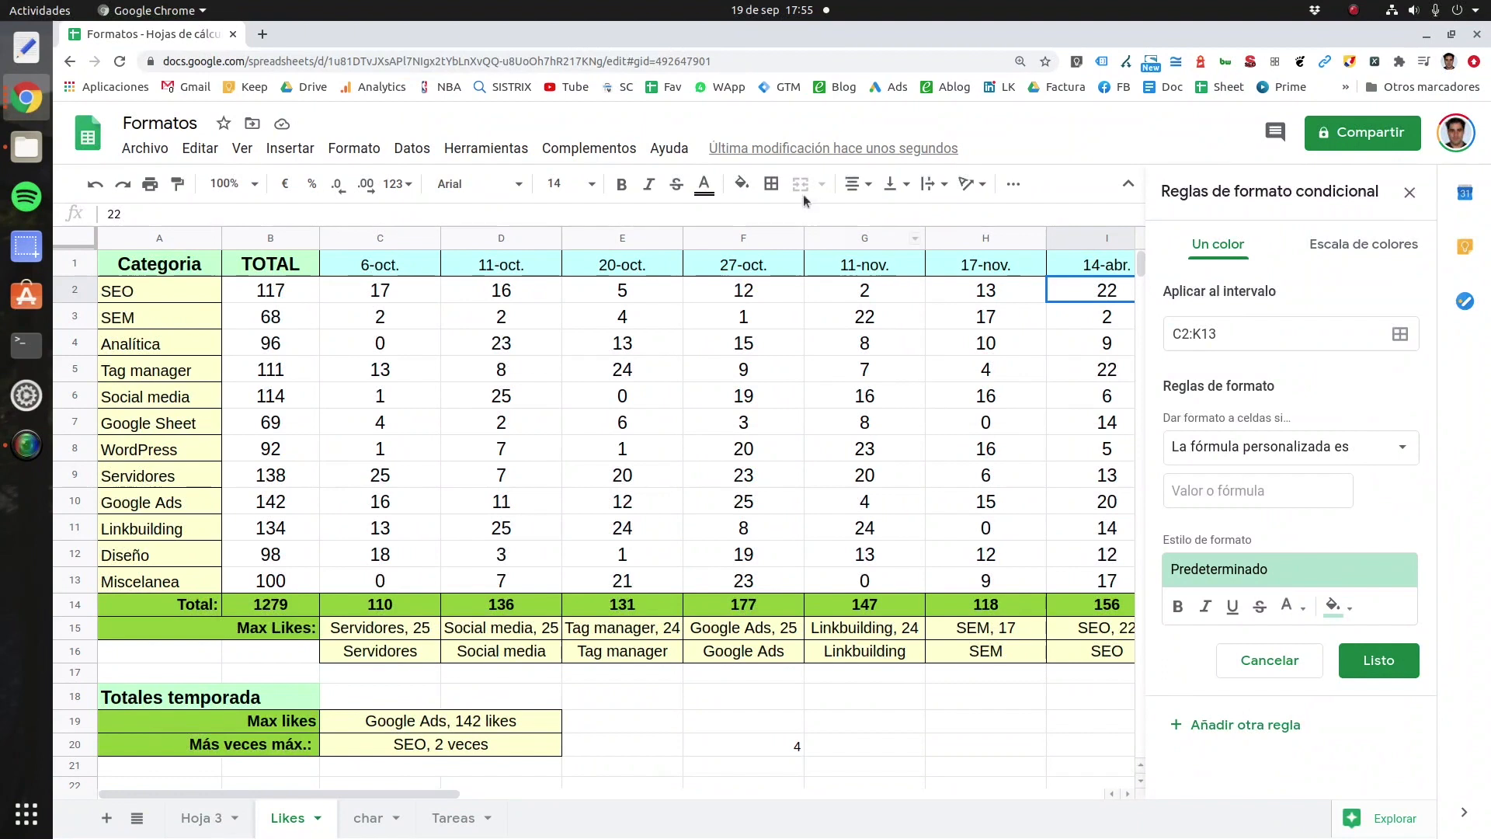
Step: On the Tareas sheet, mark the tasks in rows 2 to 4 as completed
left_click(367, 822)
left_click(440, 817)
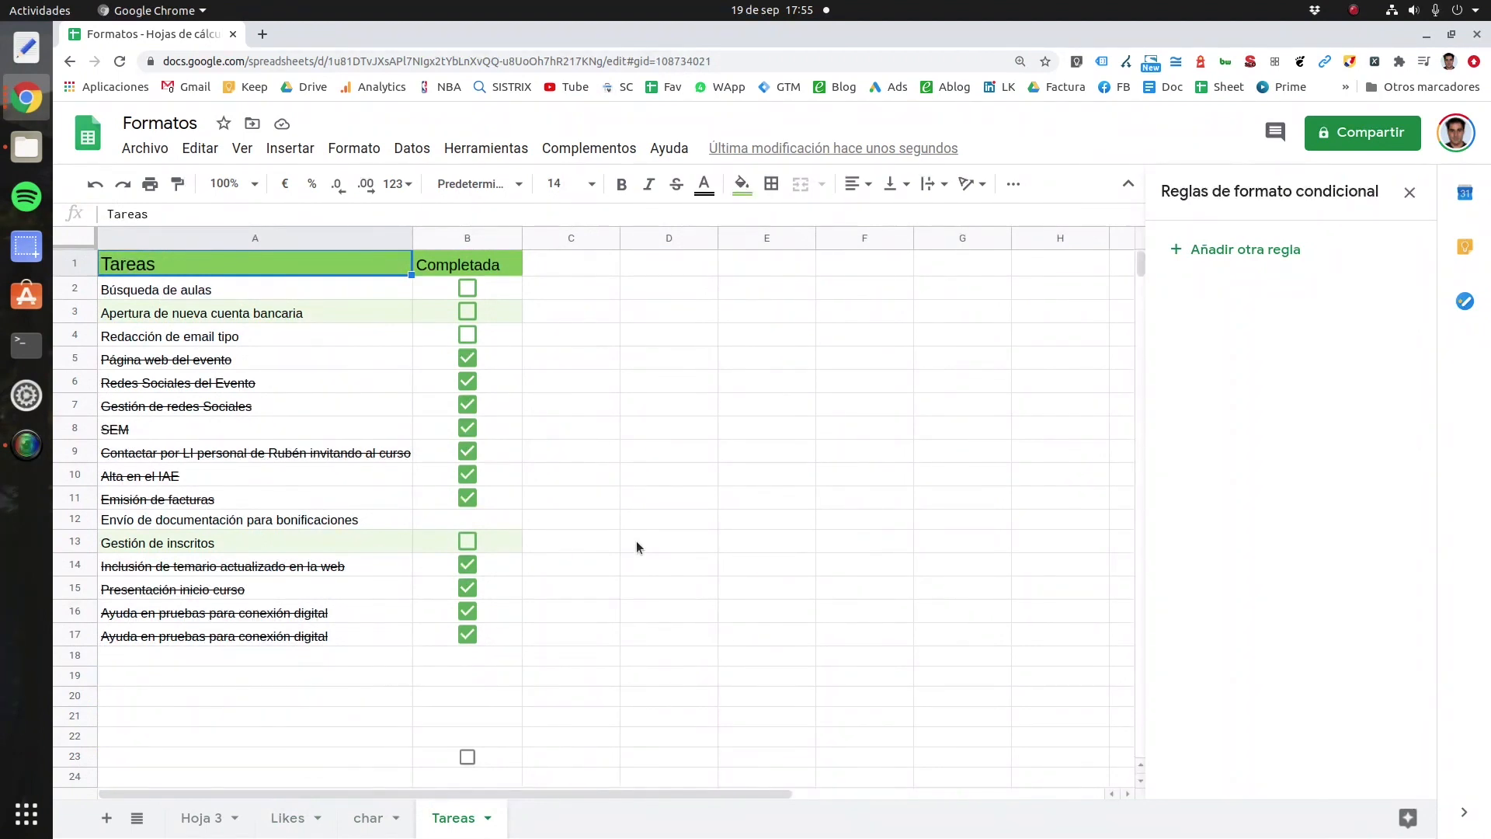
left_click(467, 335)
left_click(466, 312)
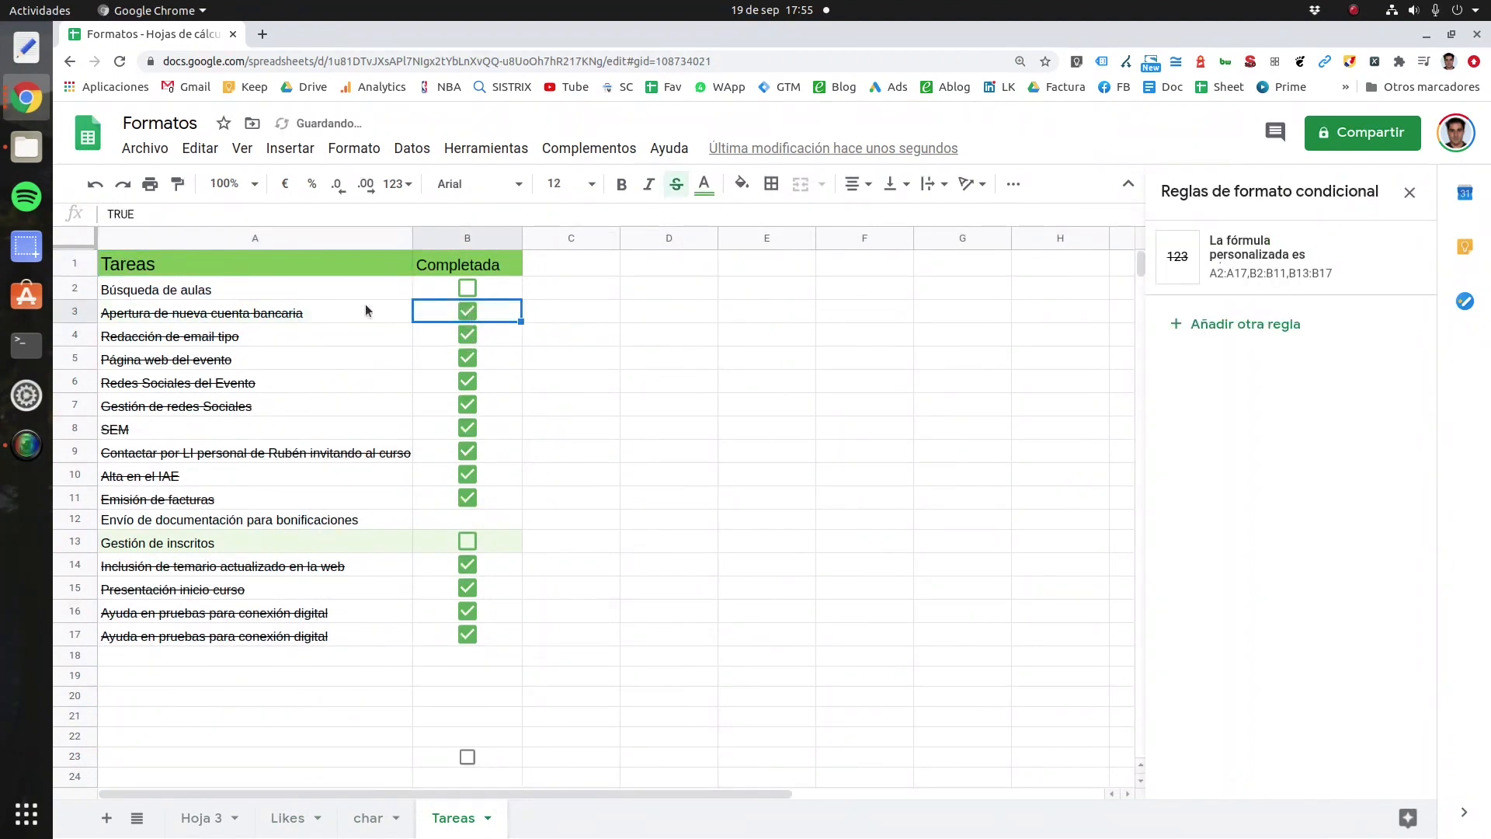
left_click(470, 289)
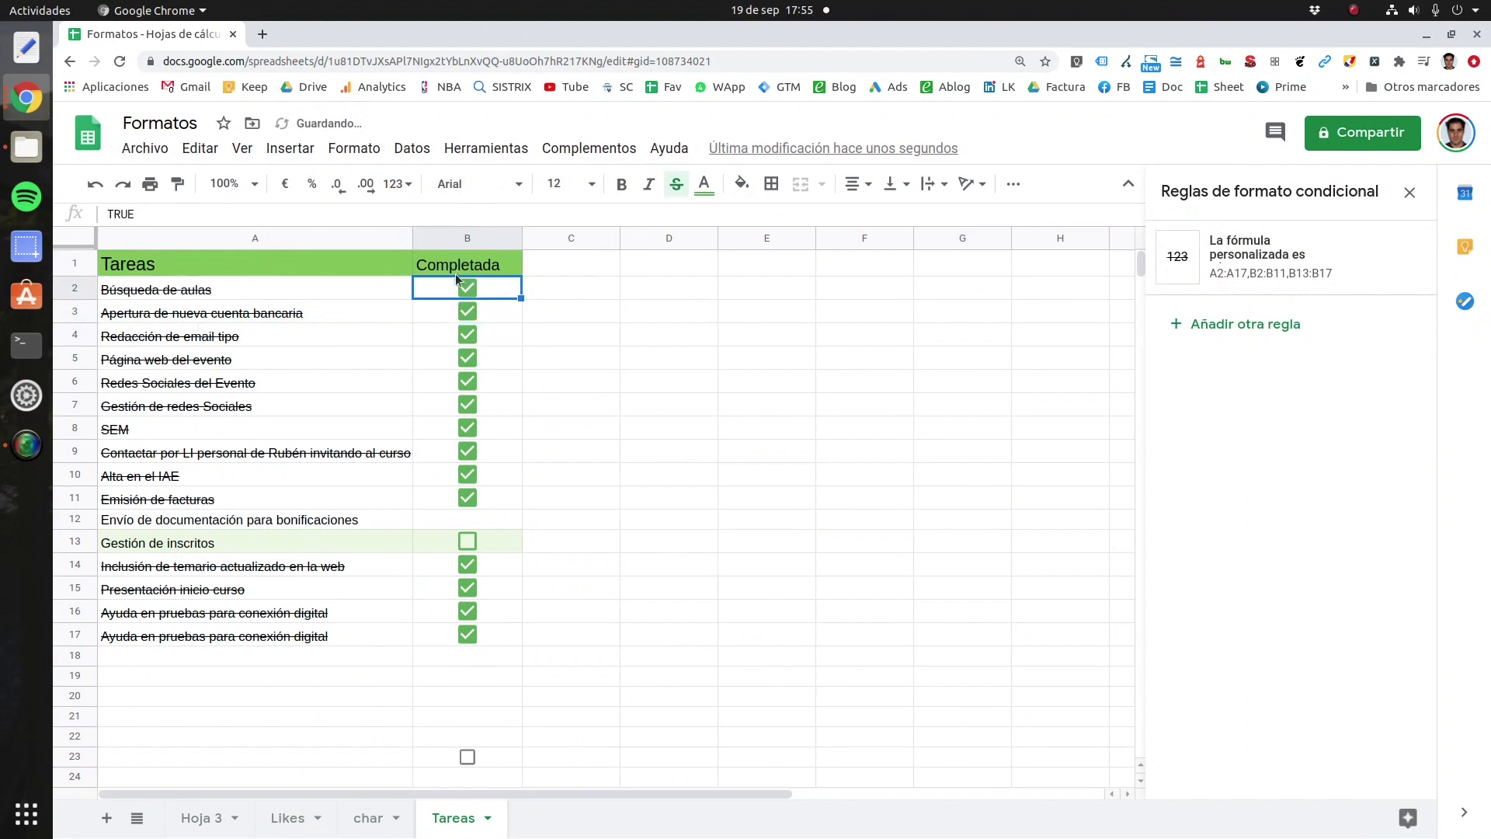
Step: Copy the checkbox from B11 into the empty cell B12 and leave every checkbox in B2:B17 unticked
left_click_drag(439, 294, 443, 633)
key("space")
left_click(512, 501)
left_click_drag(521, 507, 516, 528)
left_click(501, 385)
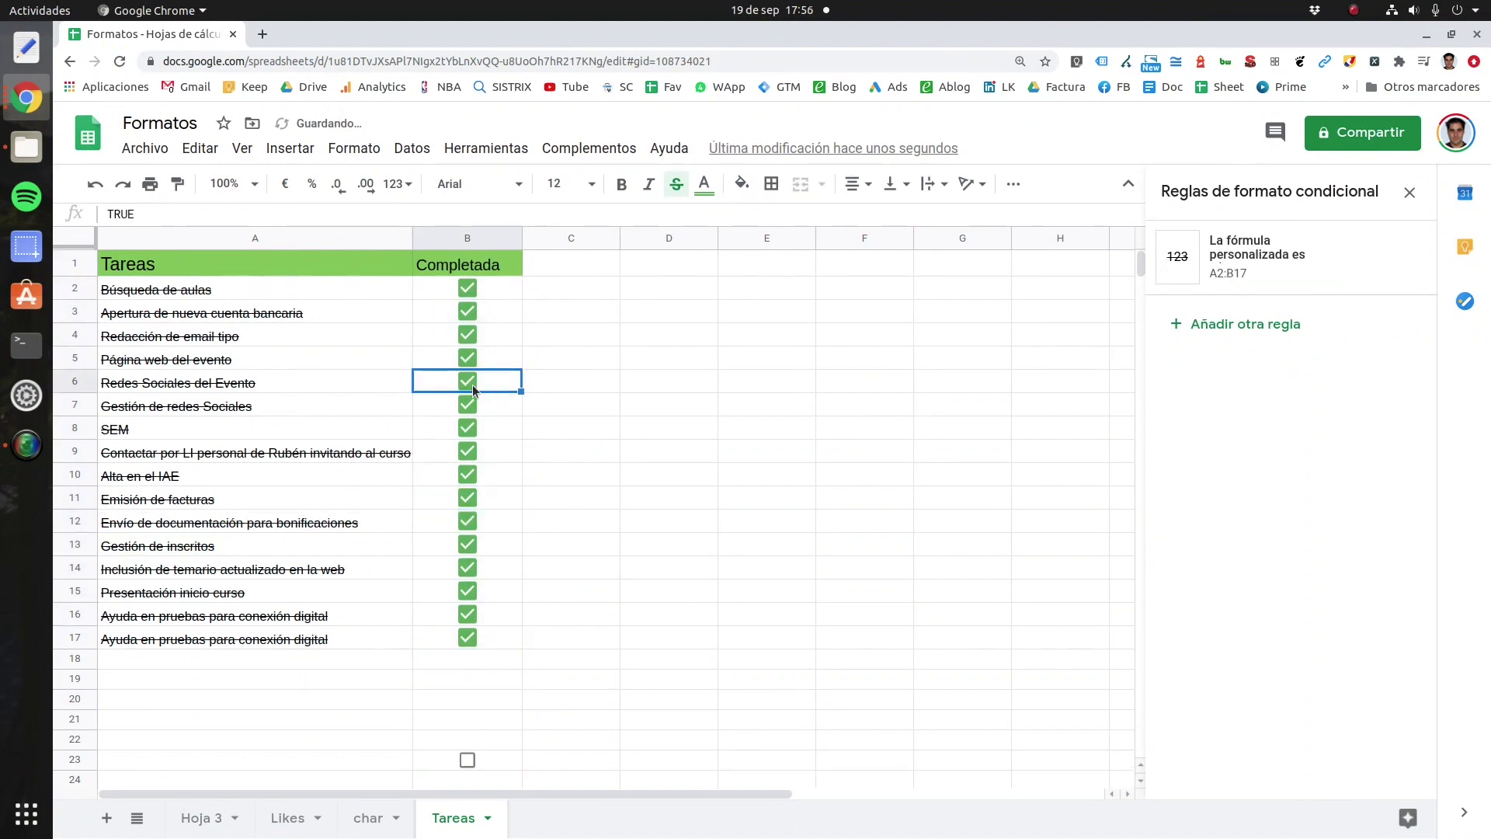
left_click_drag(500, 295, 481, 634)
key("space")
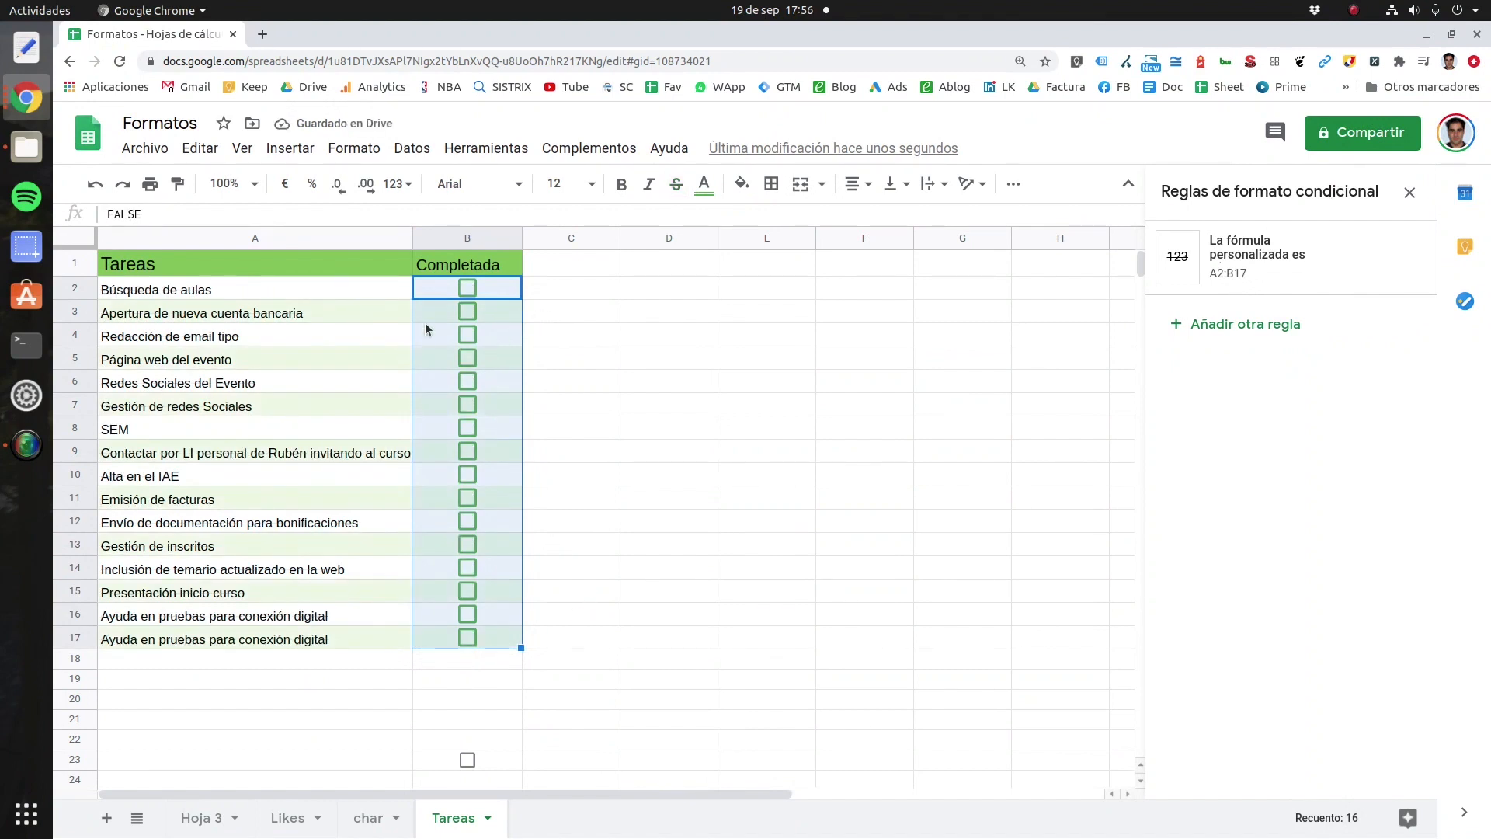
Step: Open the conditional formatting rule applied to the task list and examine its custom formula and cell reference
left_click(235, 292)
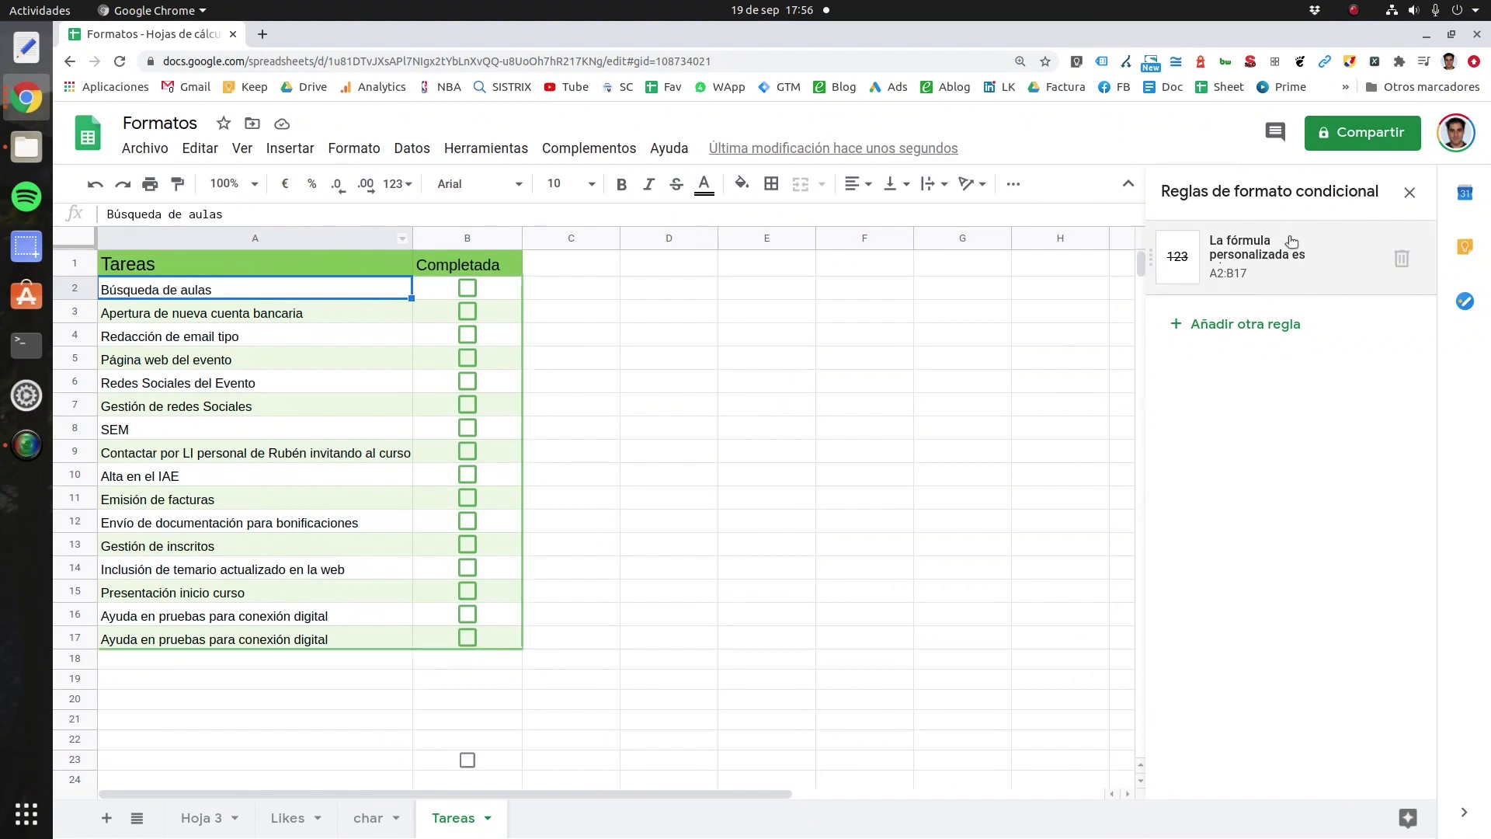
mouse_move(1274, 258)
left_click(1290, 265)
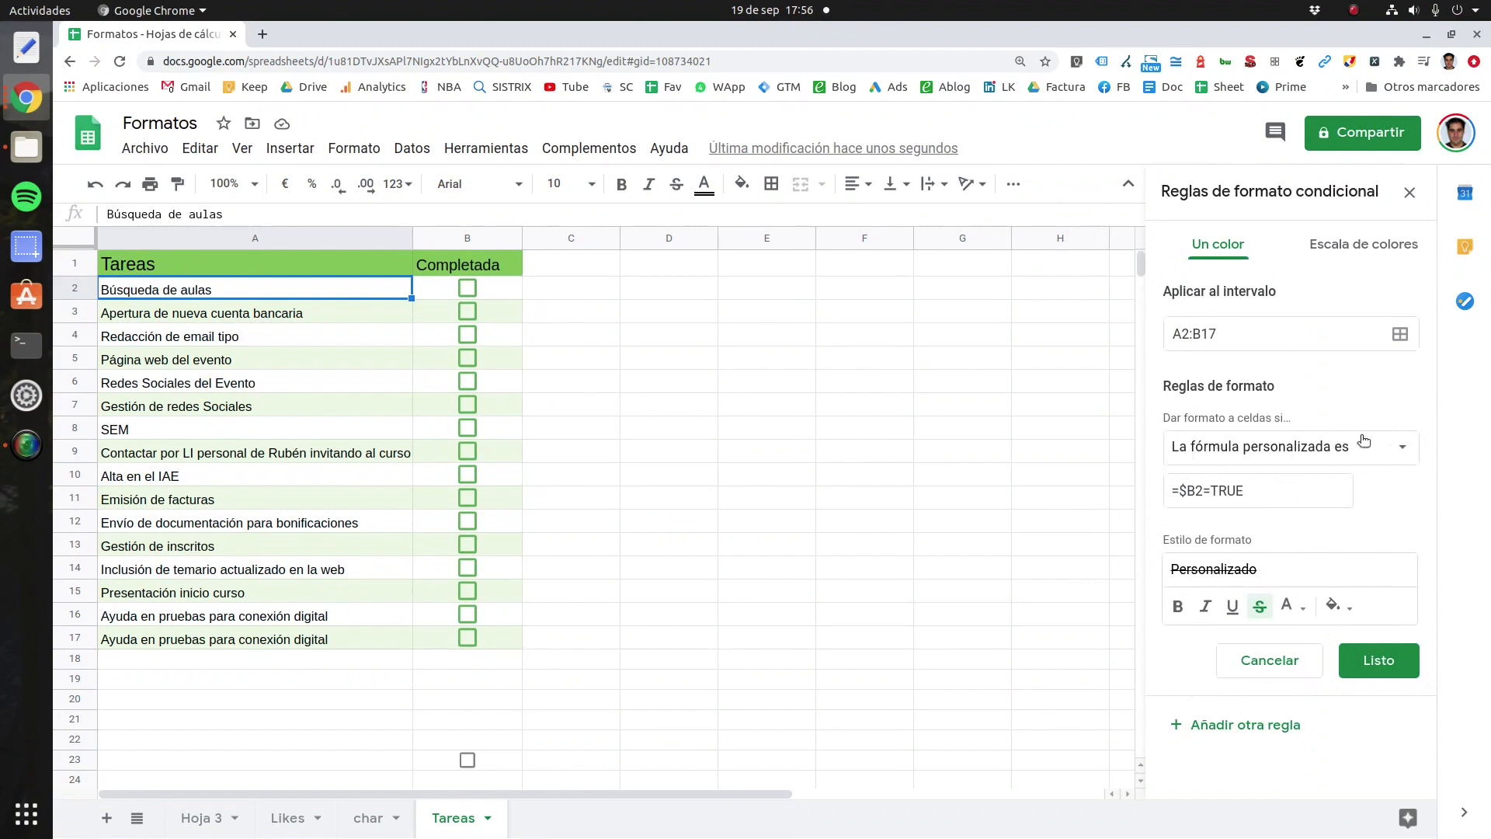
left_click_drag(1179, 489, 1197, 495)
left_click(1272, 482)
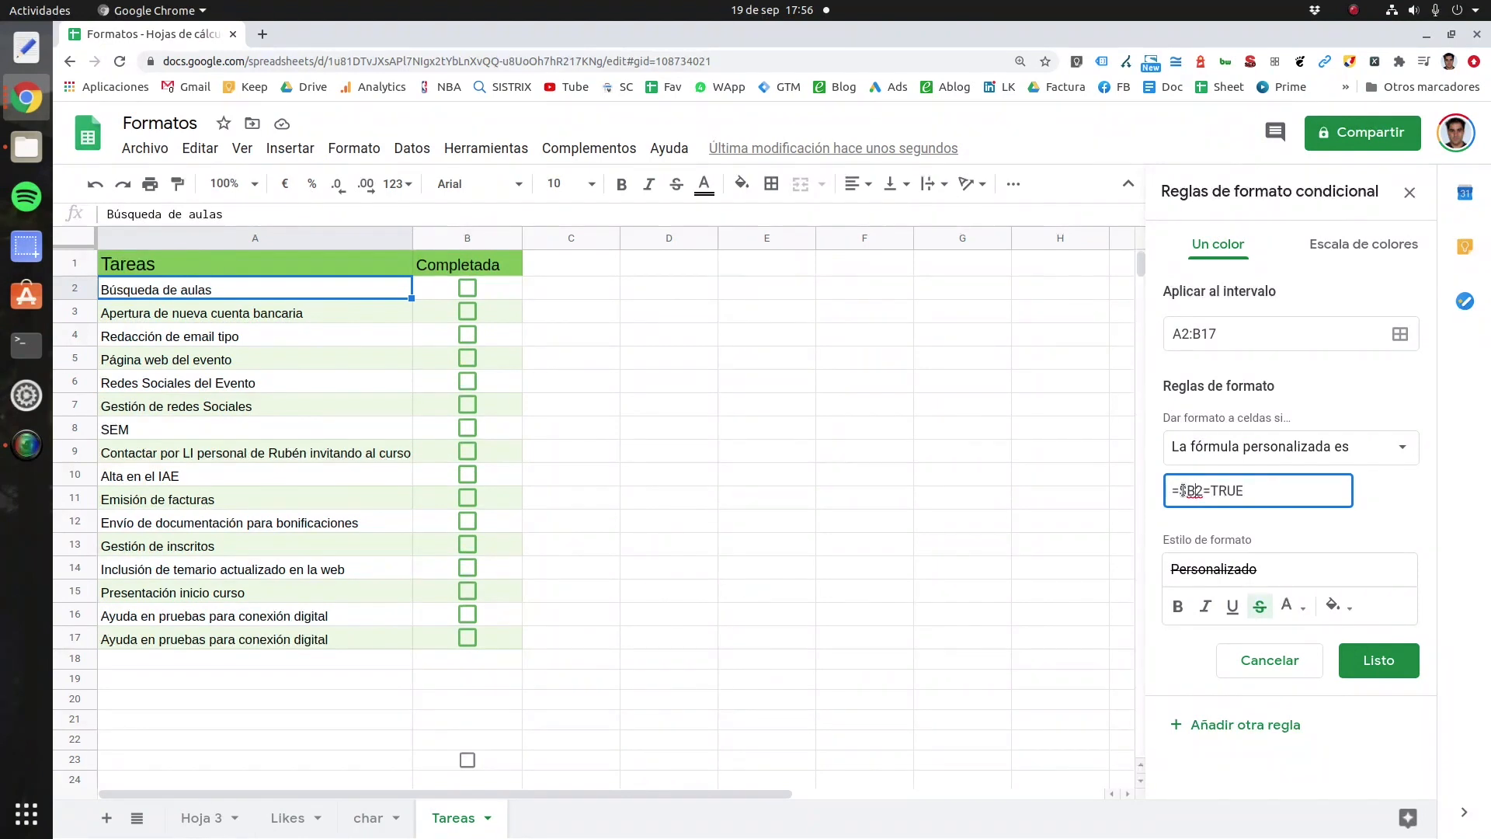
left_click_drag(1180, 491, 1195, 491)
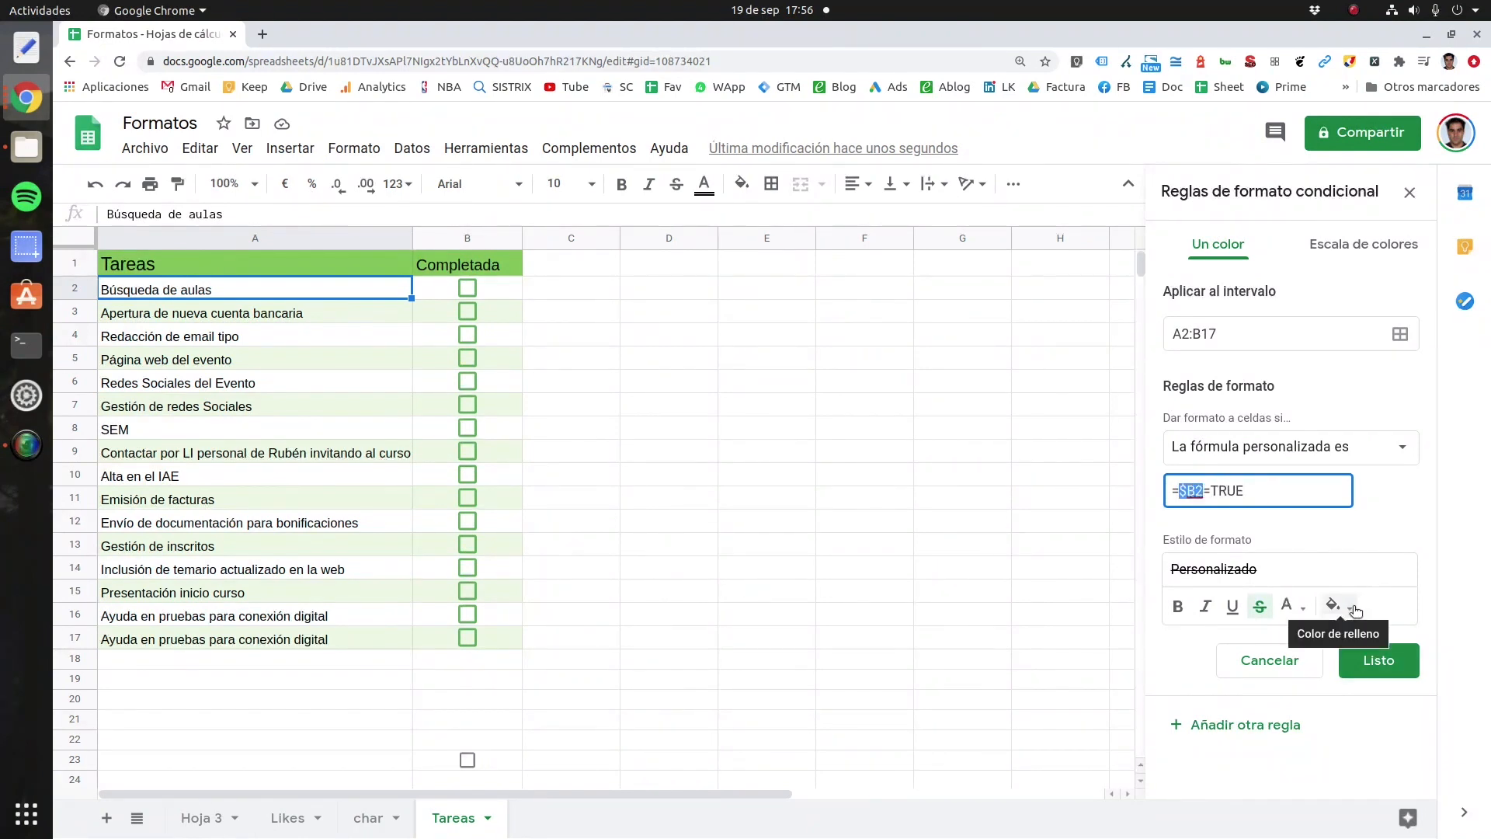
Step: Try underline in place of strikethrough in the rule's format style, restore strikethrough only, and save the rule
left_click(1261, 612)
left_click(1229, 609)
left_click(1260, 606)
left_click(1231, 607)
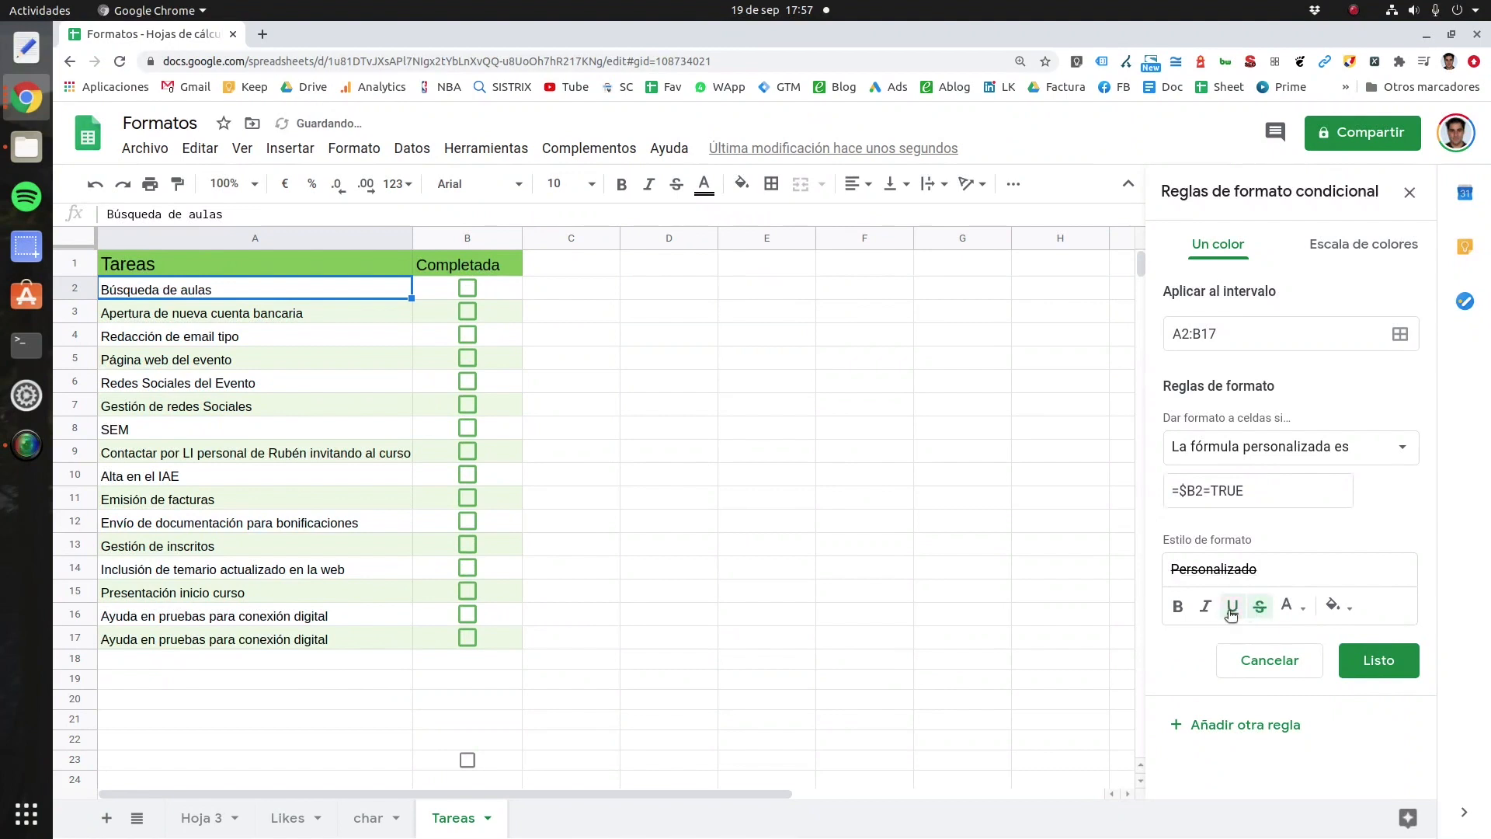
left_click(1372, 659)
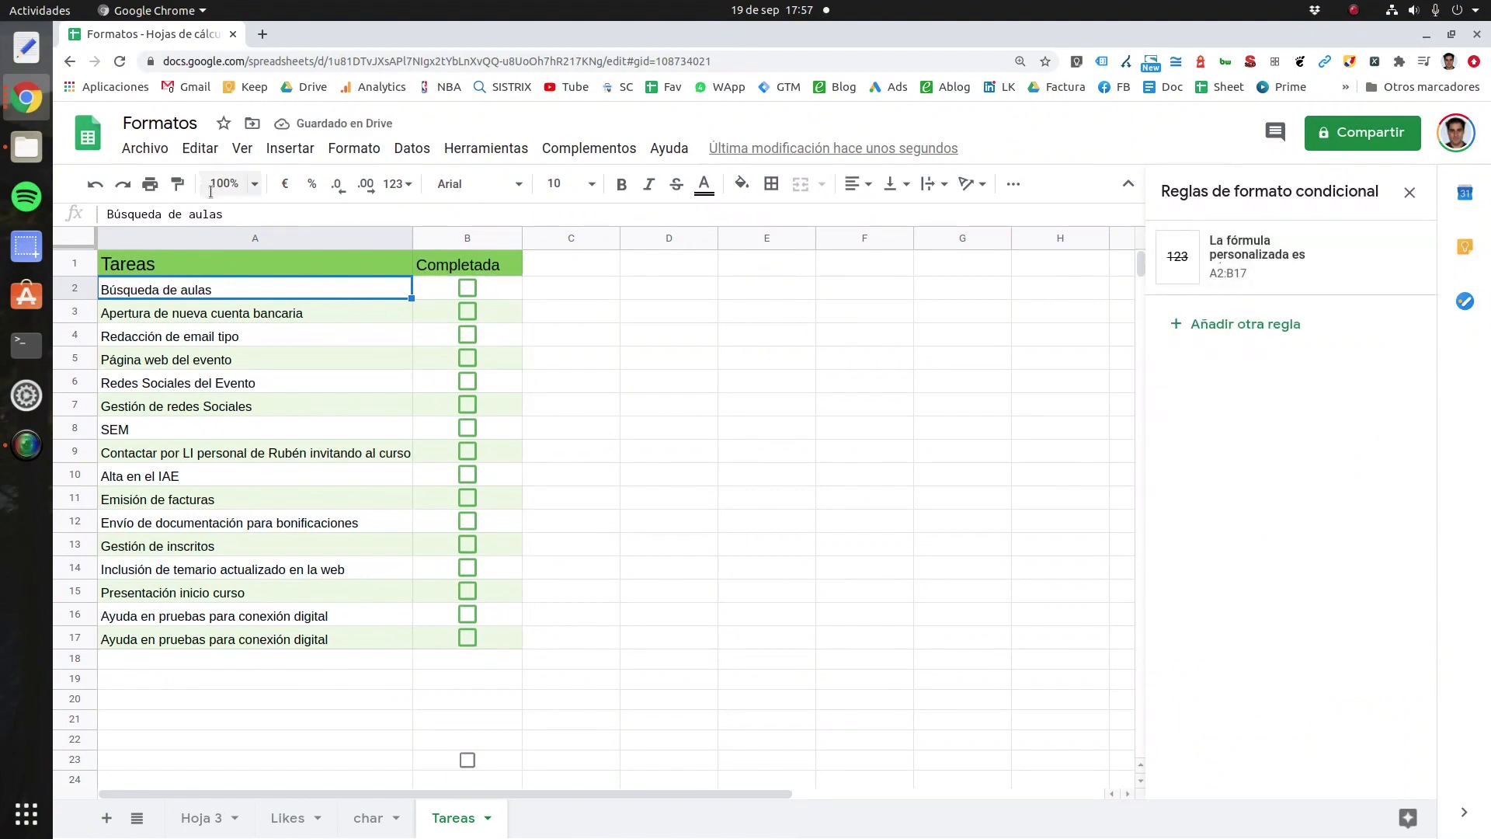
Step: Limit the strikethrough rule's range to A2:B5 and save it
left_click(178, 192)
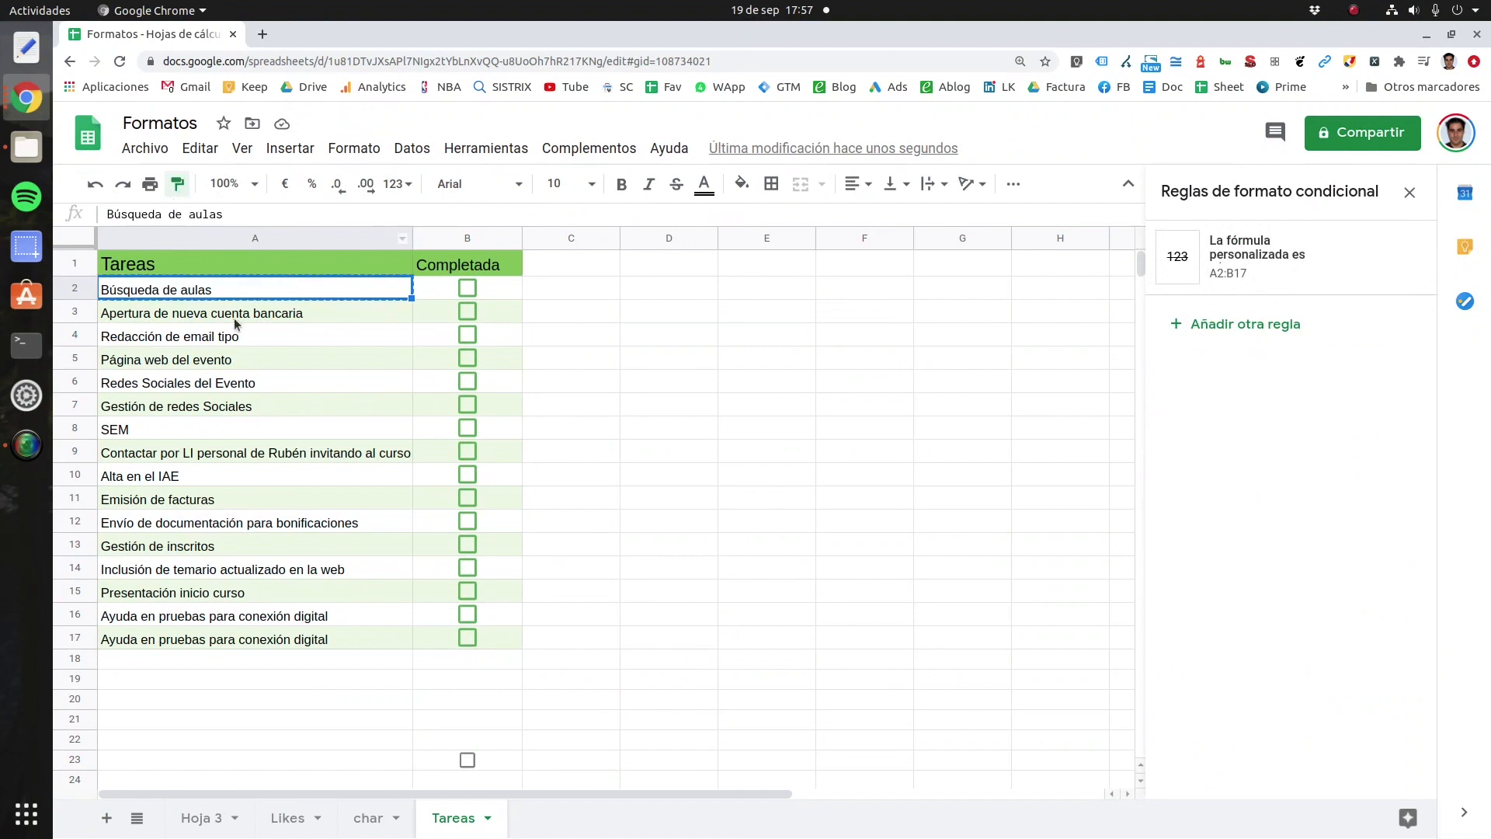
left_click(1282, 257)
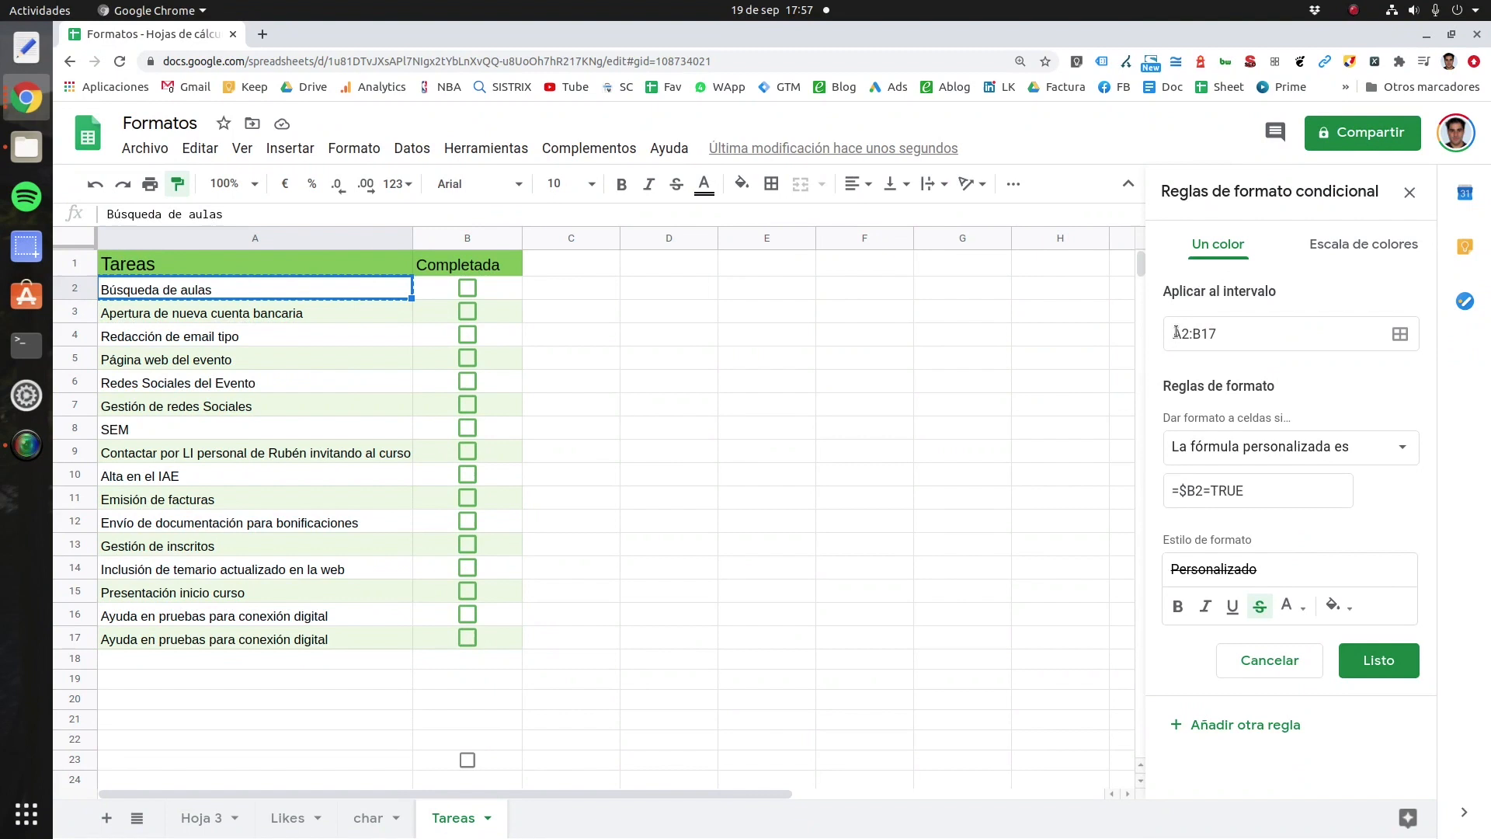
left_click_drag(1200, 336, 1218, 334)
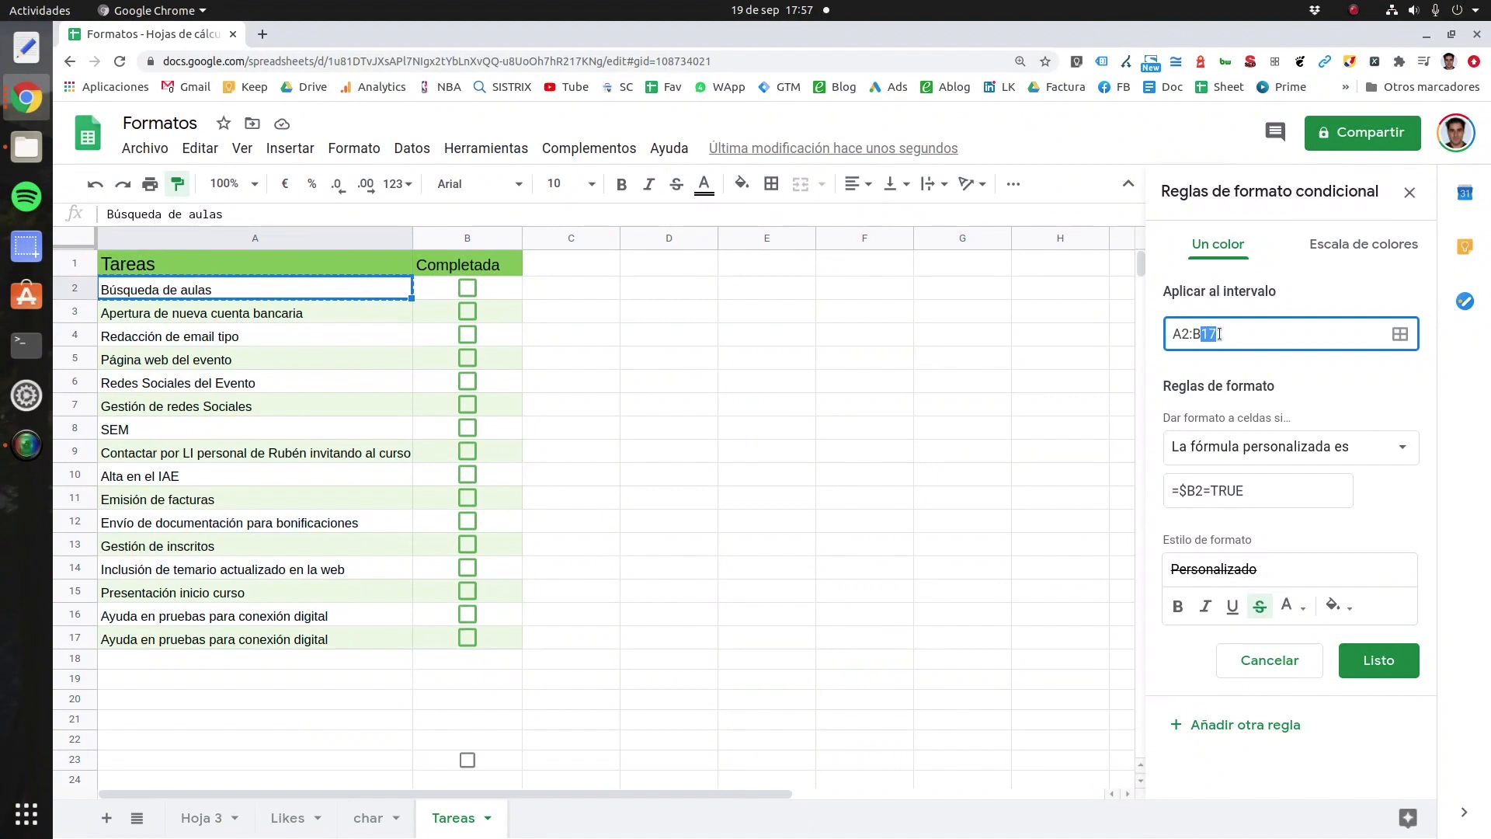
type("5")
left_click(1386, 660)
Step: Tick the completion checkboxes in B2:B5 and B7:B11 to test the rule inside and outside its range
left_click(468, 382)
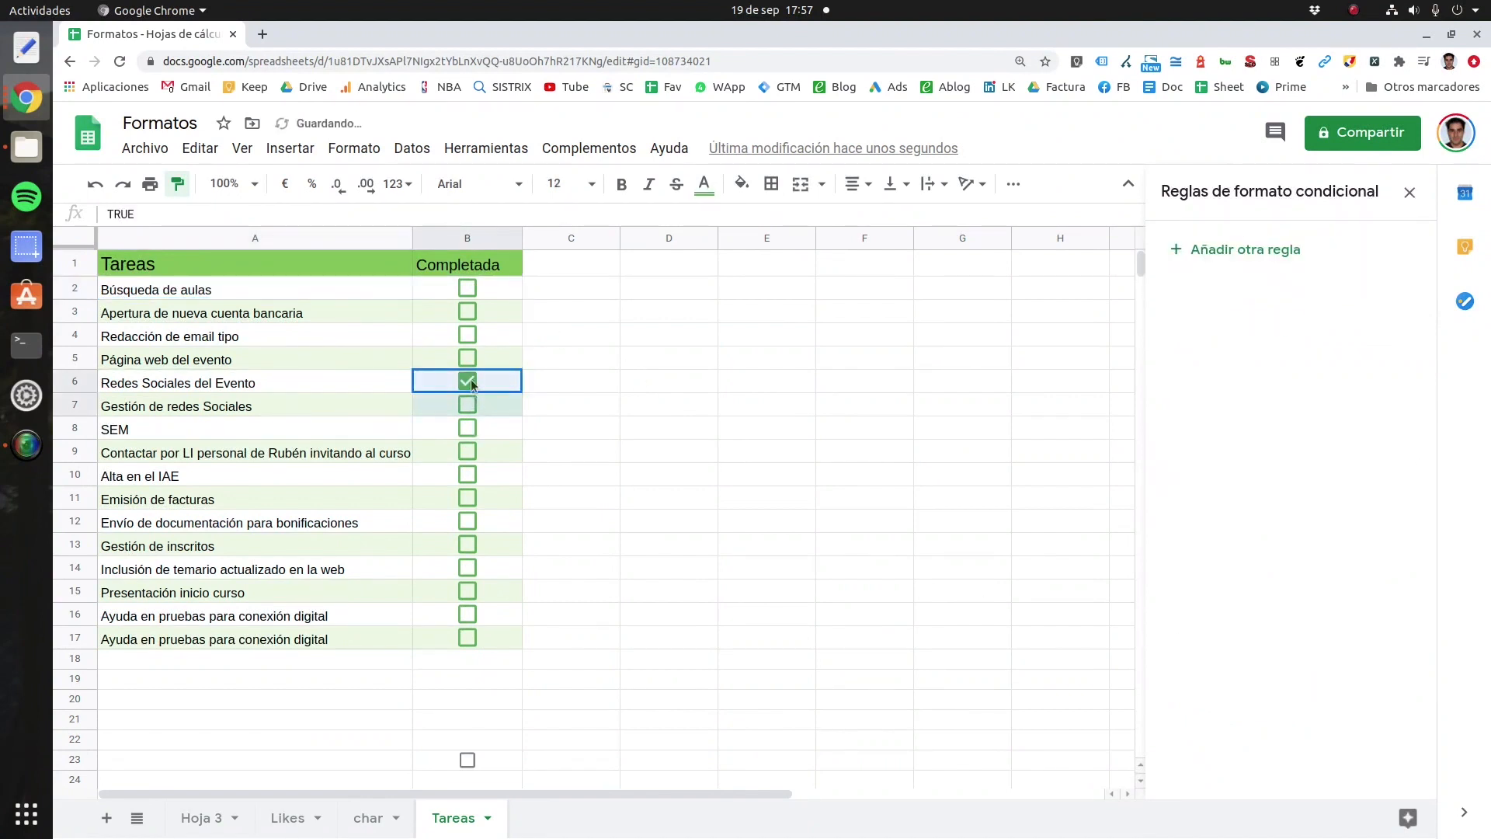
left_click(467, 288)
left_click(468, 311)
left_click(468, 335)
left_click(467, 358)
left_click(467, 379)
left_click(466, 400)
left_click(467, 422)
left_click(468, 445)
left_click(467, 469)
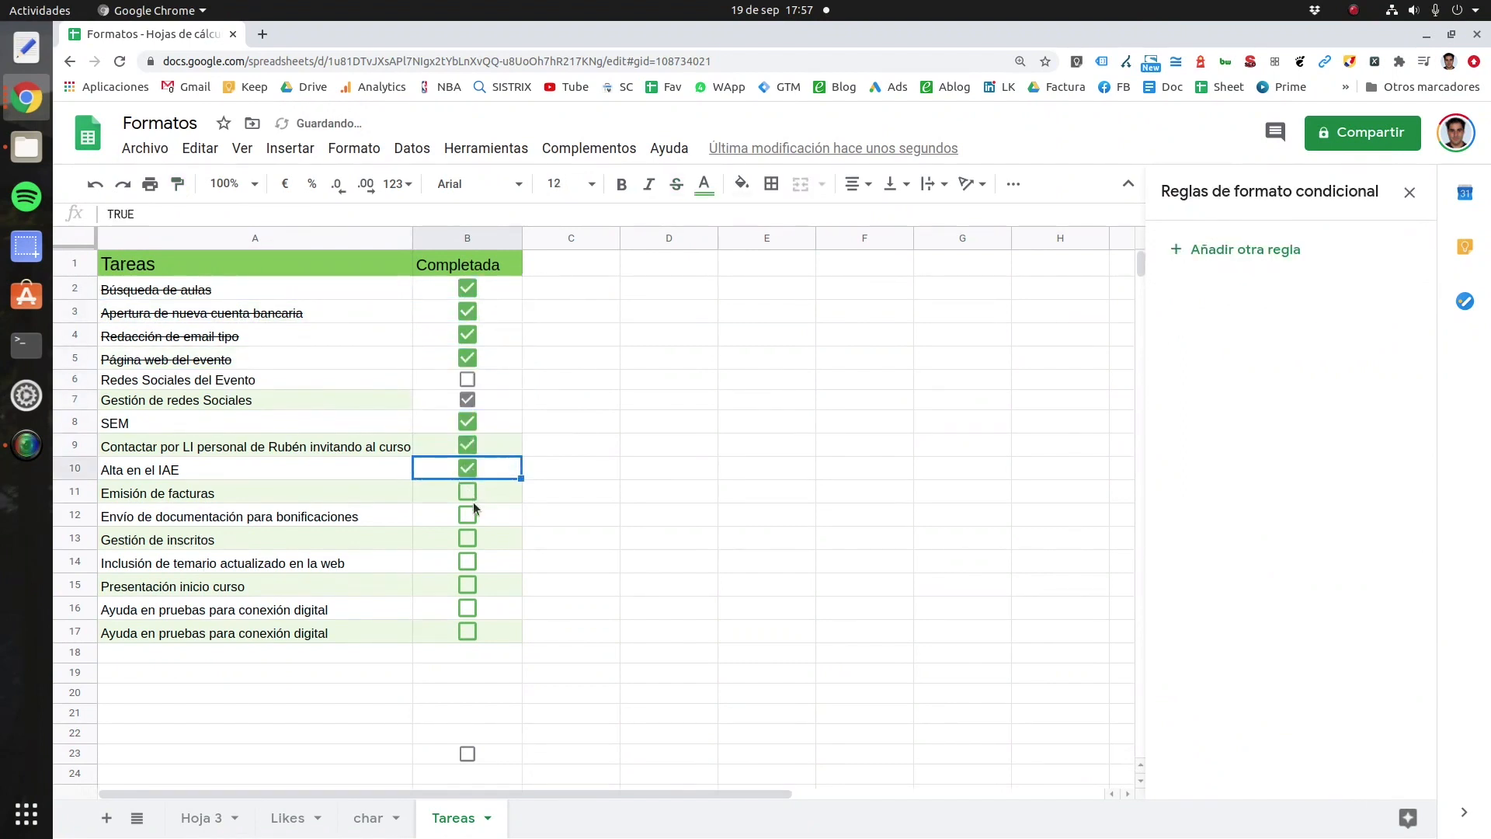
left_click(468, 492)
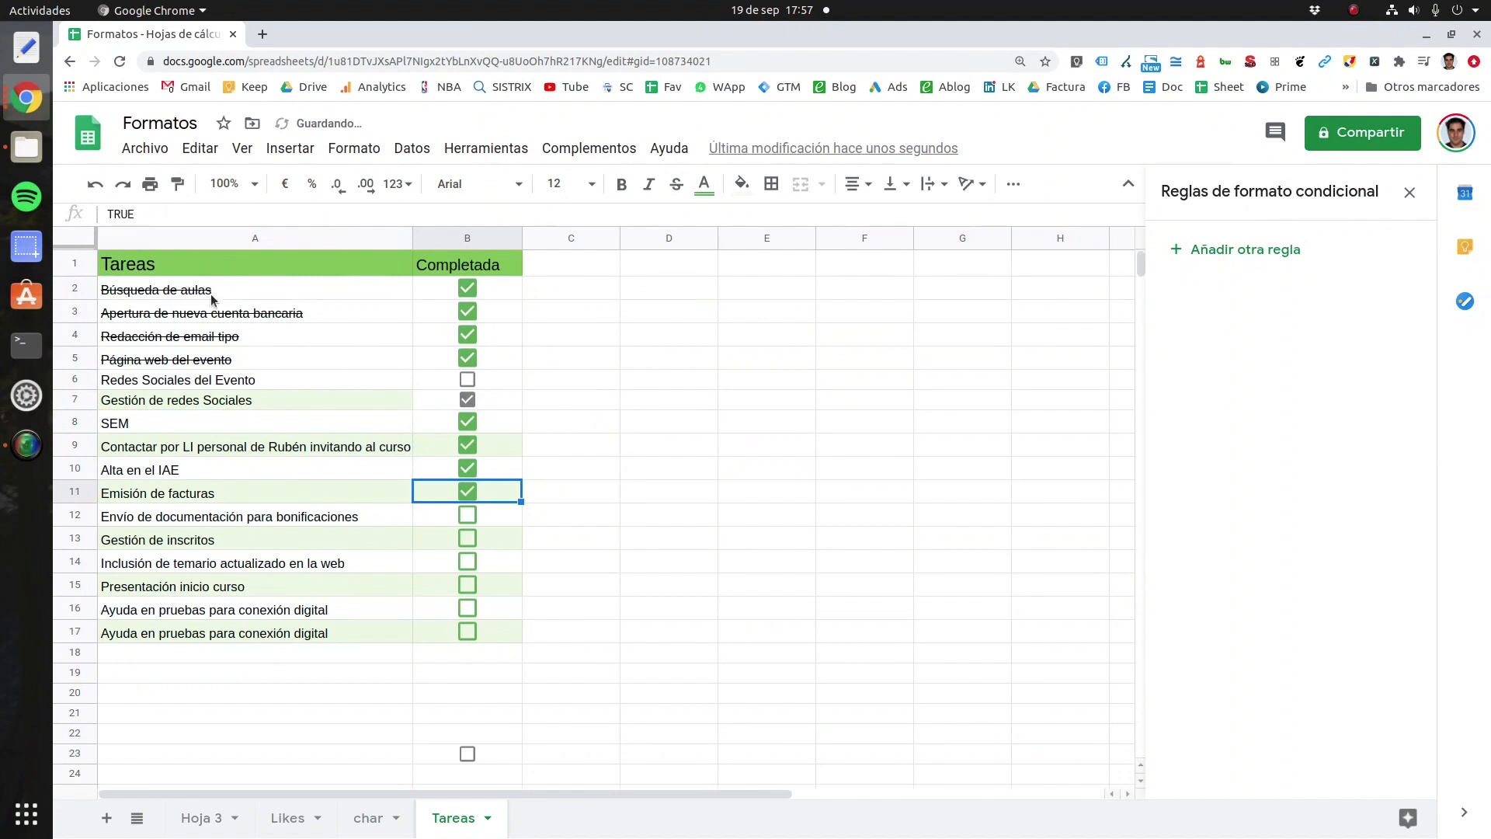
Step: Edit the strikethrough rule so that it applies to the range A2:A17
left_click(245, 313)
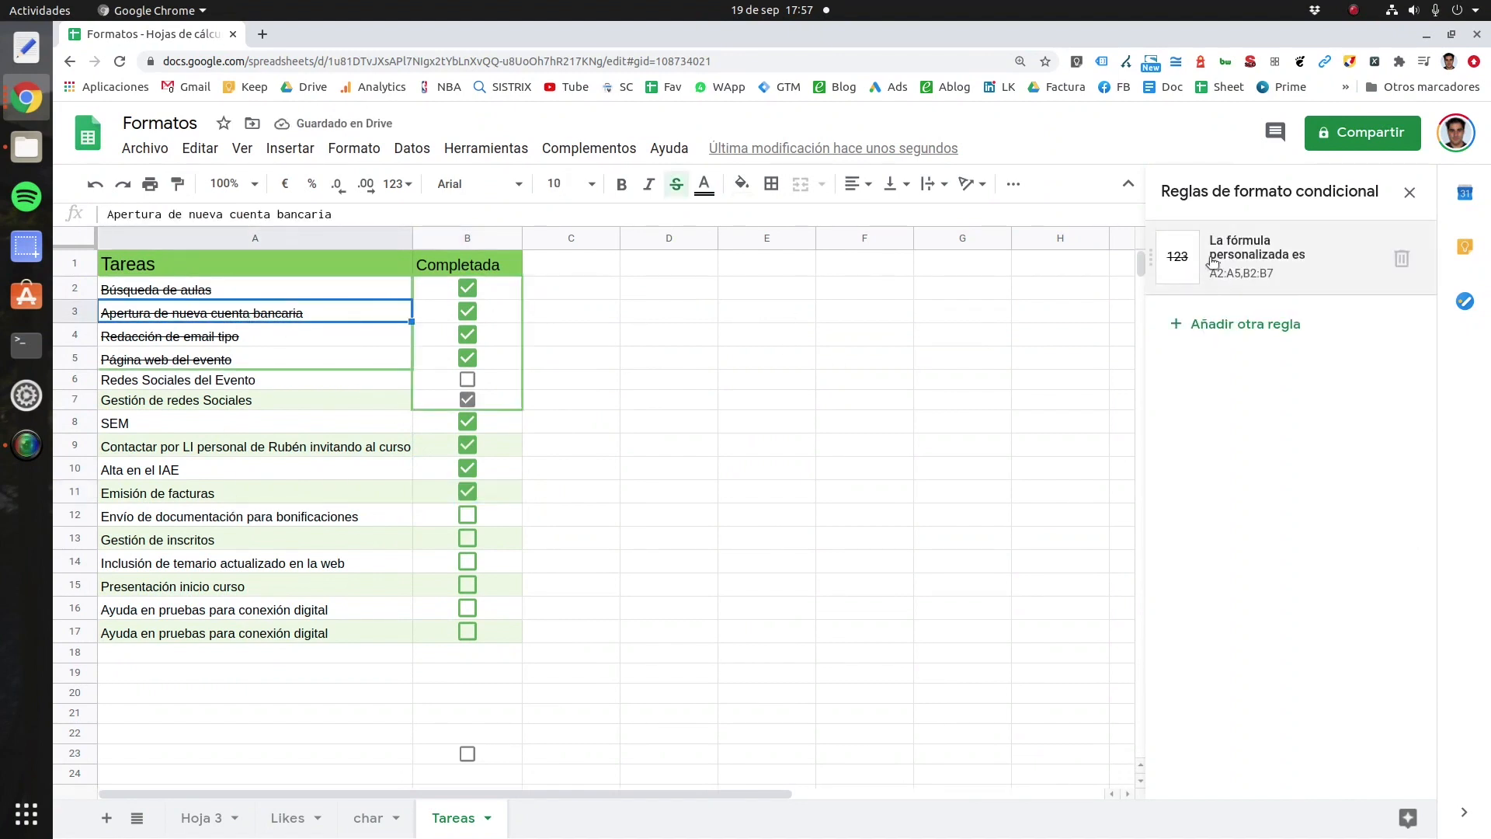
left_click(1230, 257)
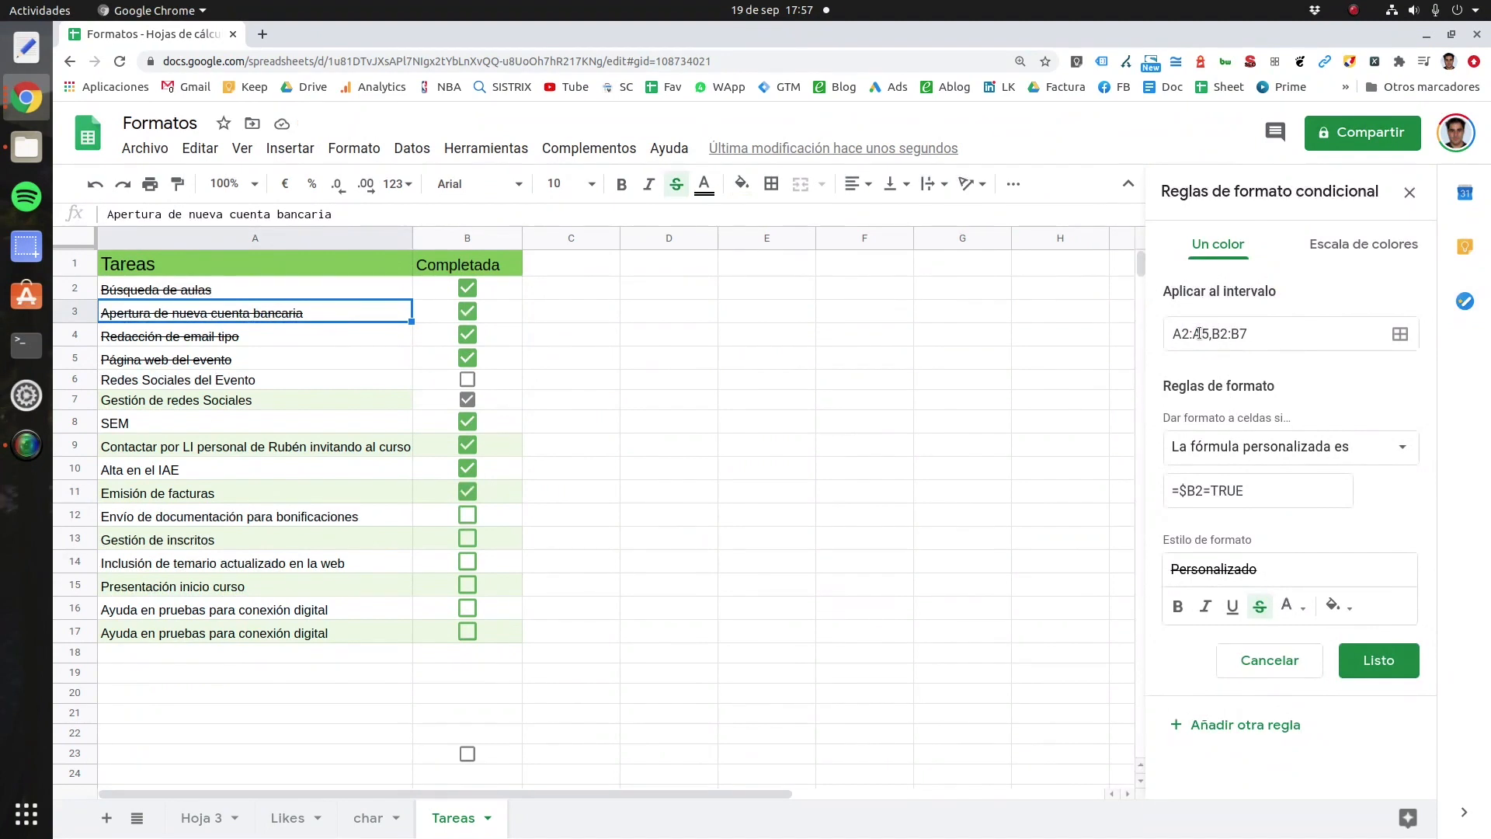
left_click_drag(1199, 333, 1264, 330)
type("A17")
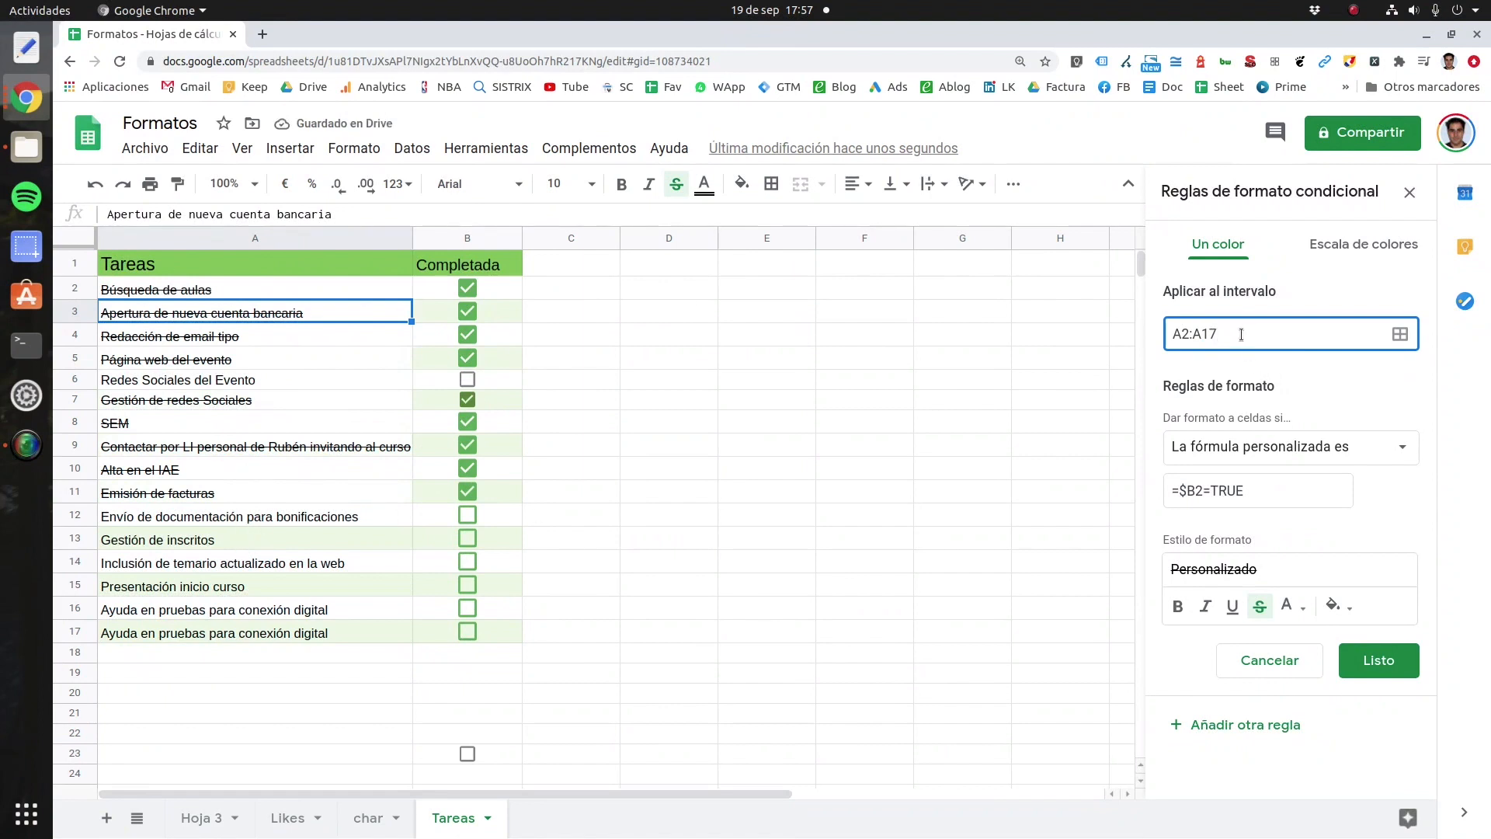
Step: Mark the tasks in rows 12 to 14 as completed
left_click(464, 560)
left_click(468, 537)
left_click(467, 514)
left_click(927, 376)
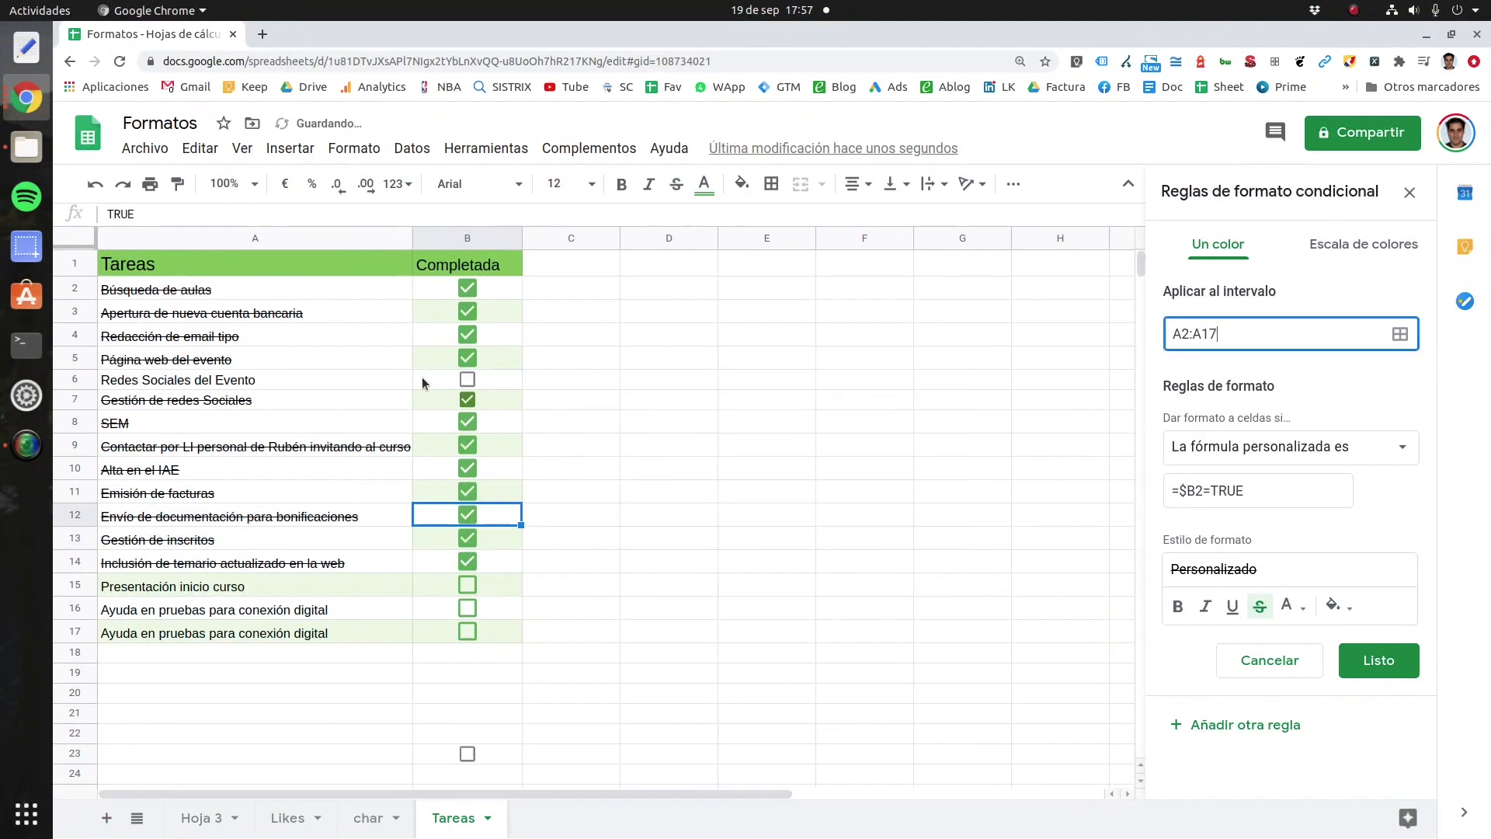
Step: On the char sheet, enter the formula =char(11088) in cell C15 to produce a star symbol
left_click(370, 820)
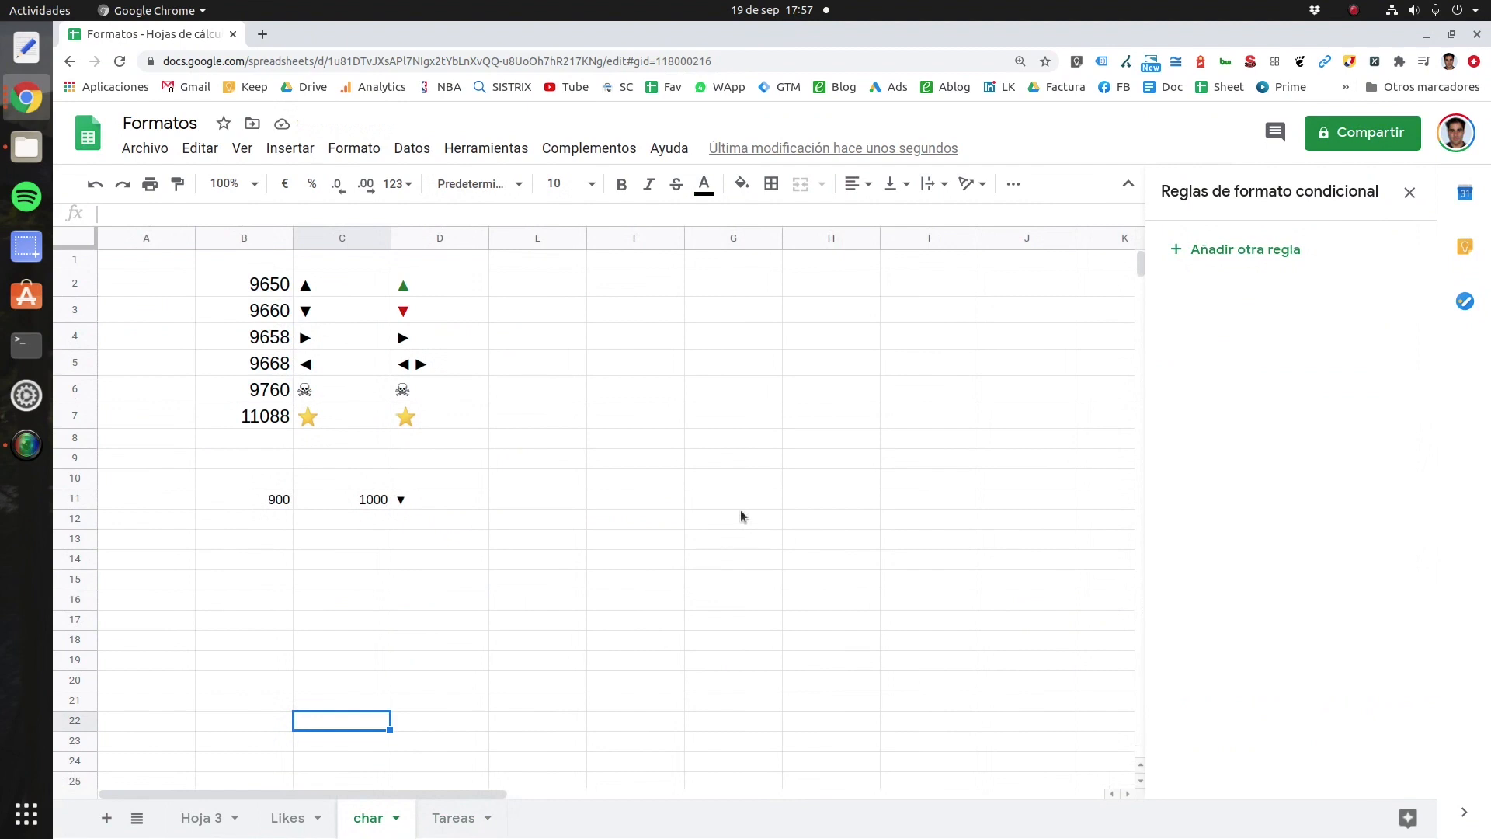
left_click(312, 578)
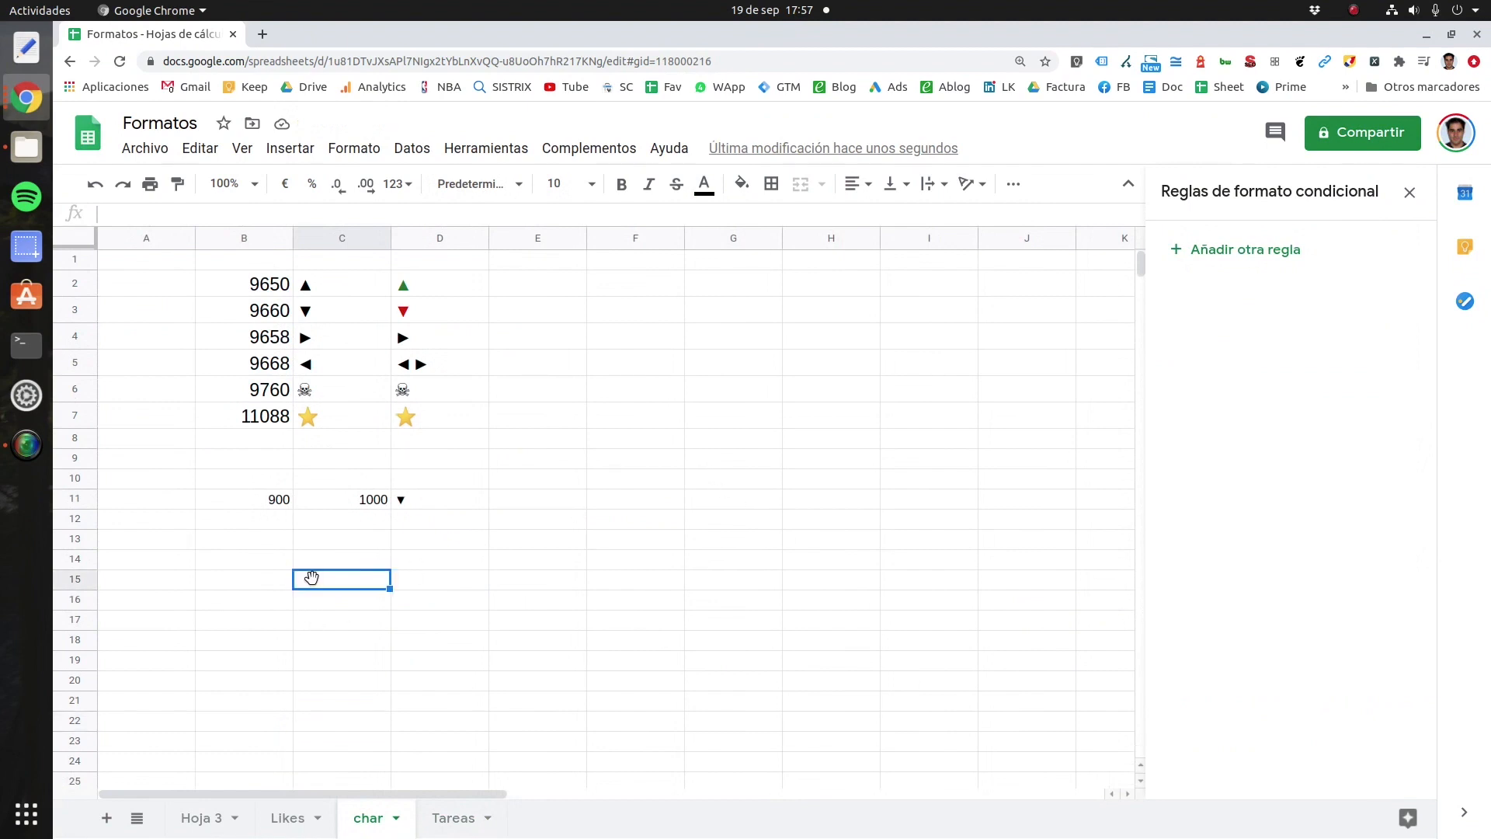
type("=cha")
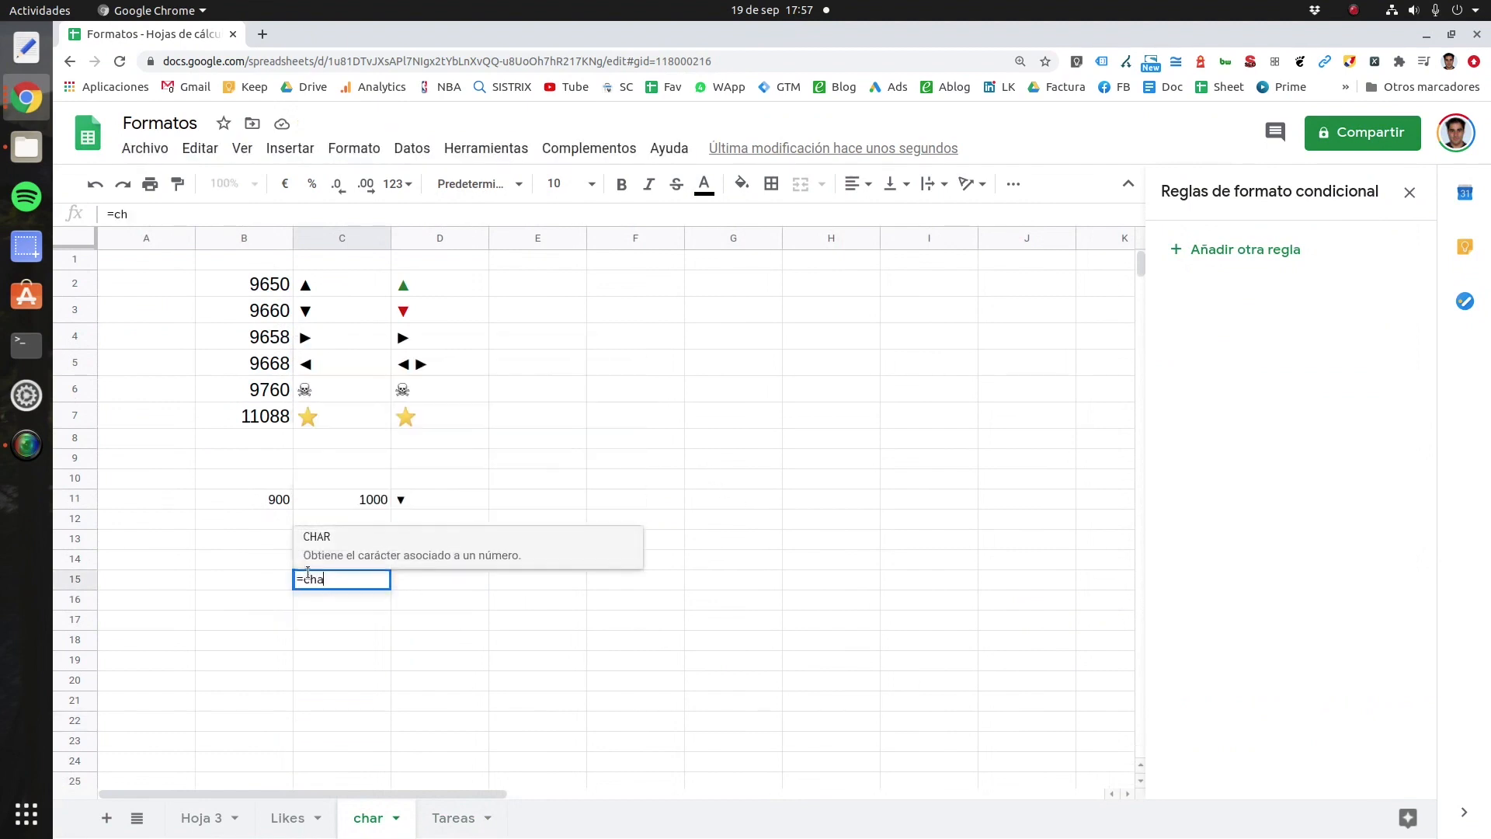
type("r(")
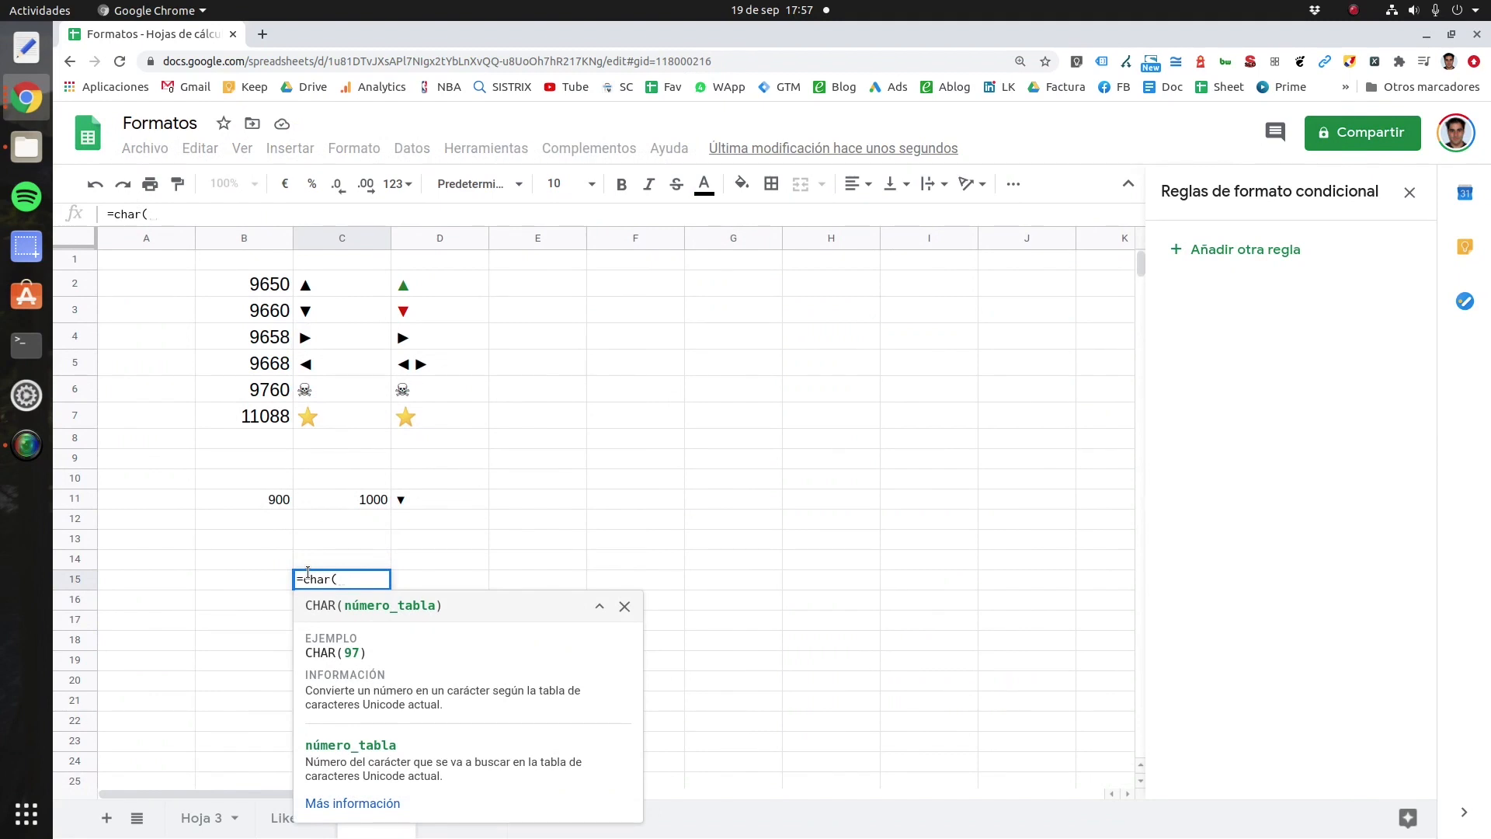
type("110")
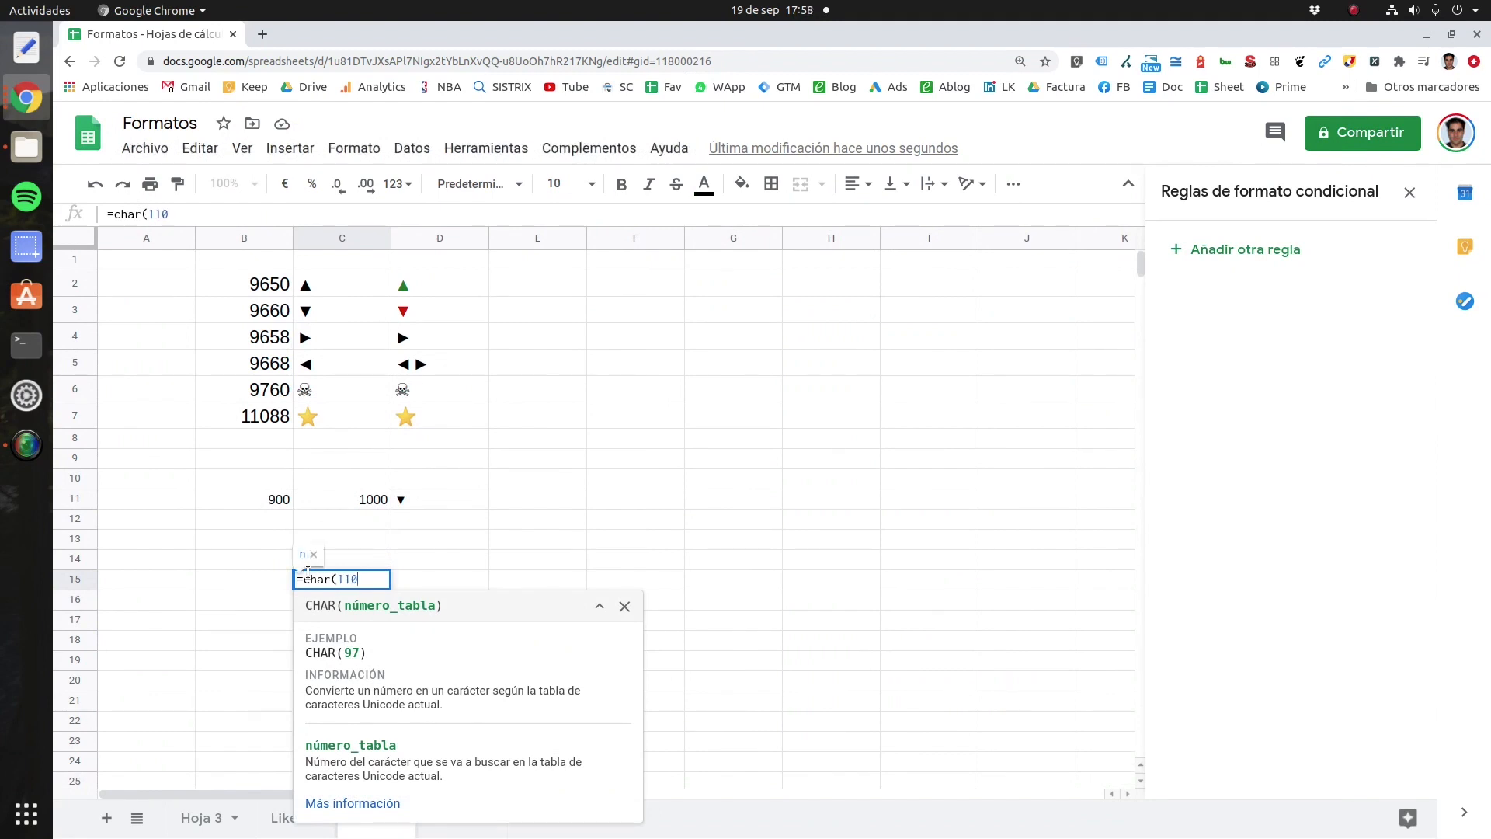
type("88)")
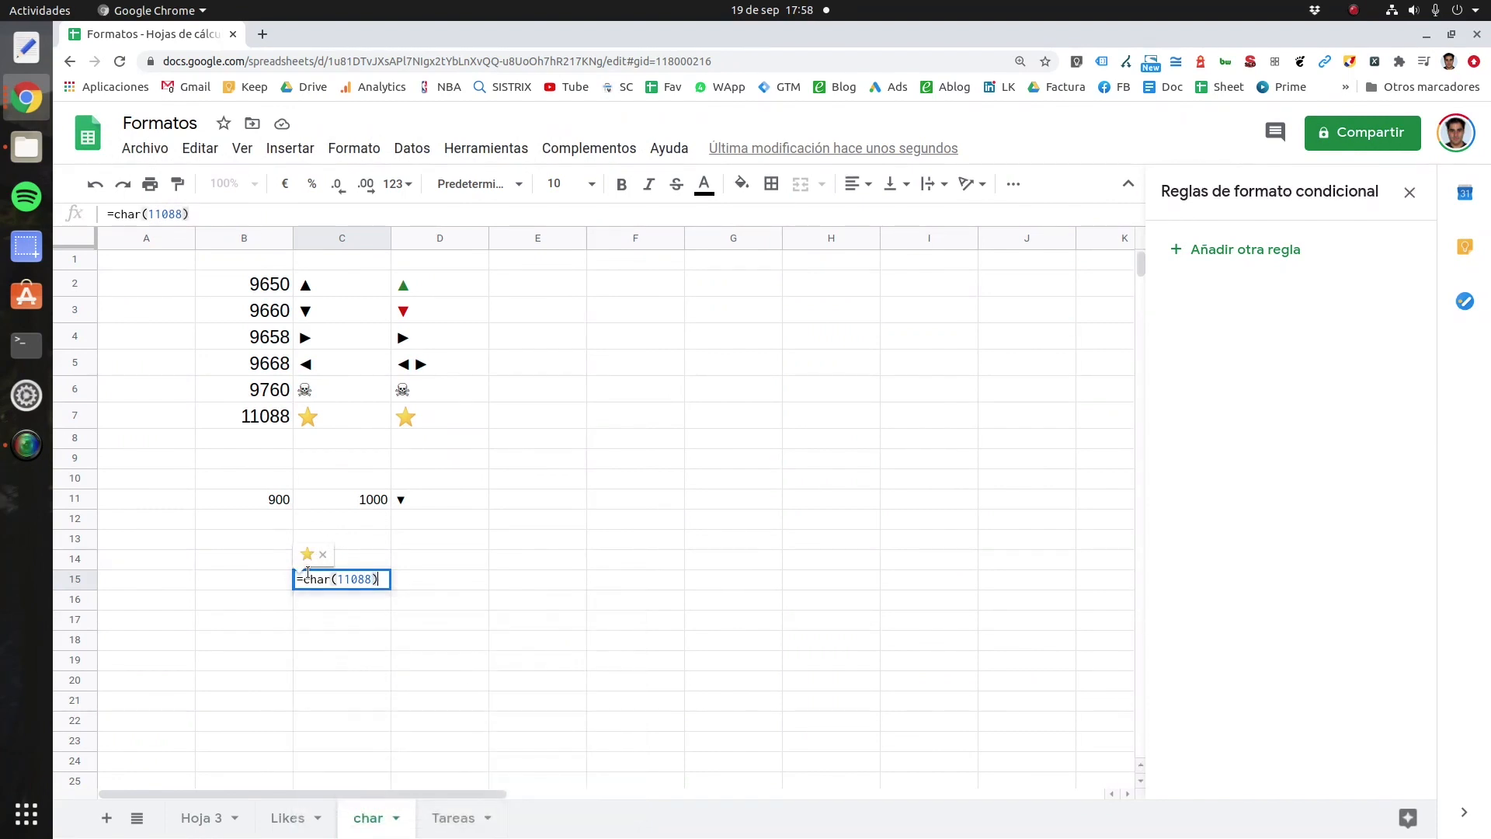
key("Return")
Step: Set the font size of the star in cell C15 to 18
left_click(310, 581)
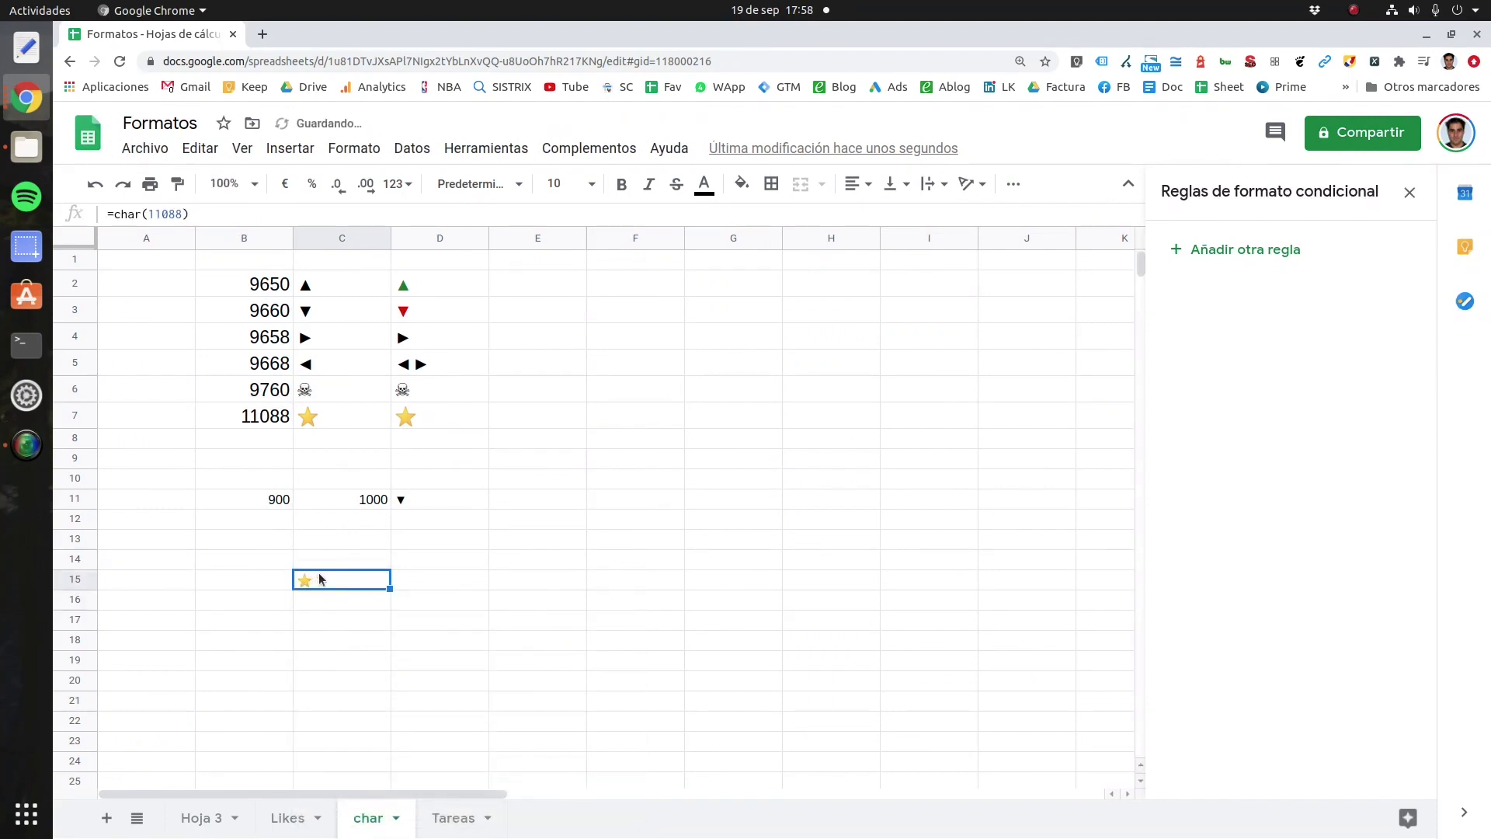
left_click(594, 187)
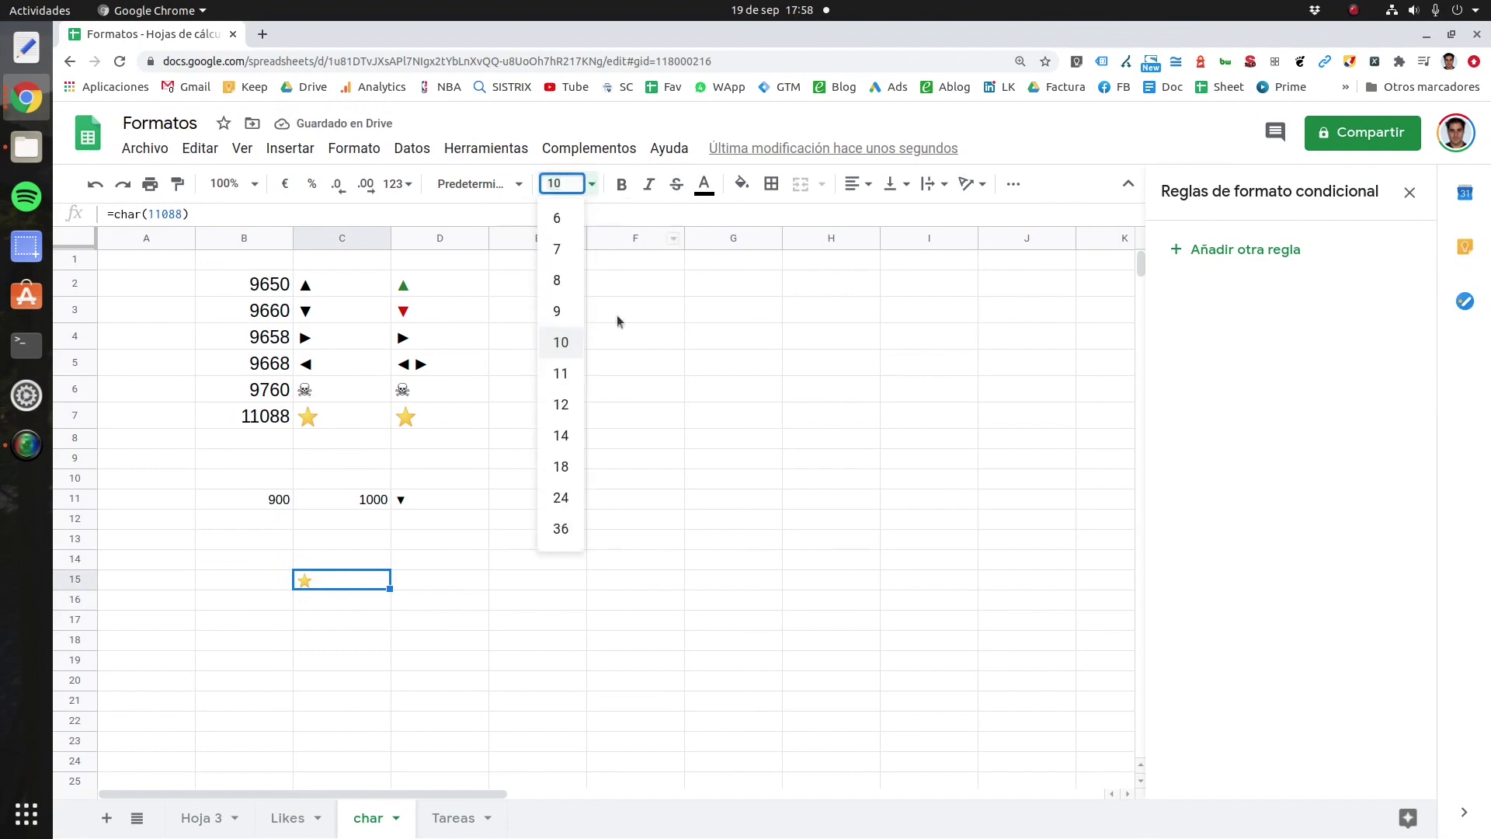
left_click(566, 466)
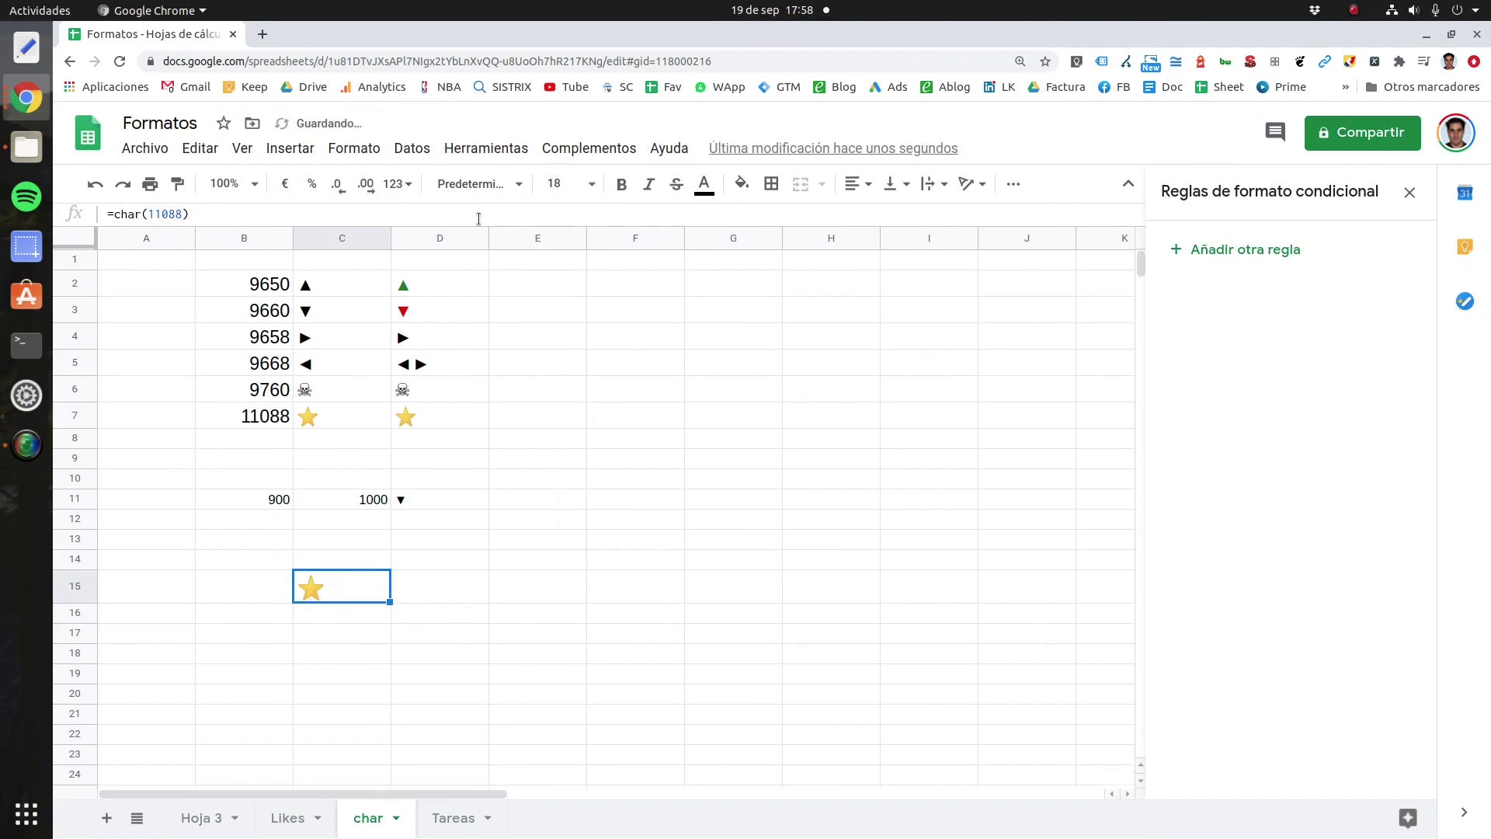
Step: Try an orange fill colour on cell C15 and reset the fill
left_click(742, 184)
left_click(800, 272)
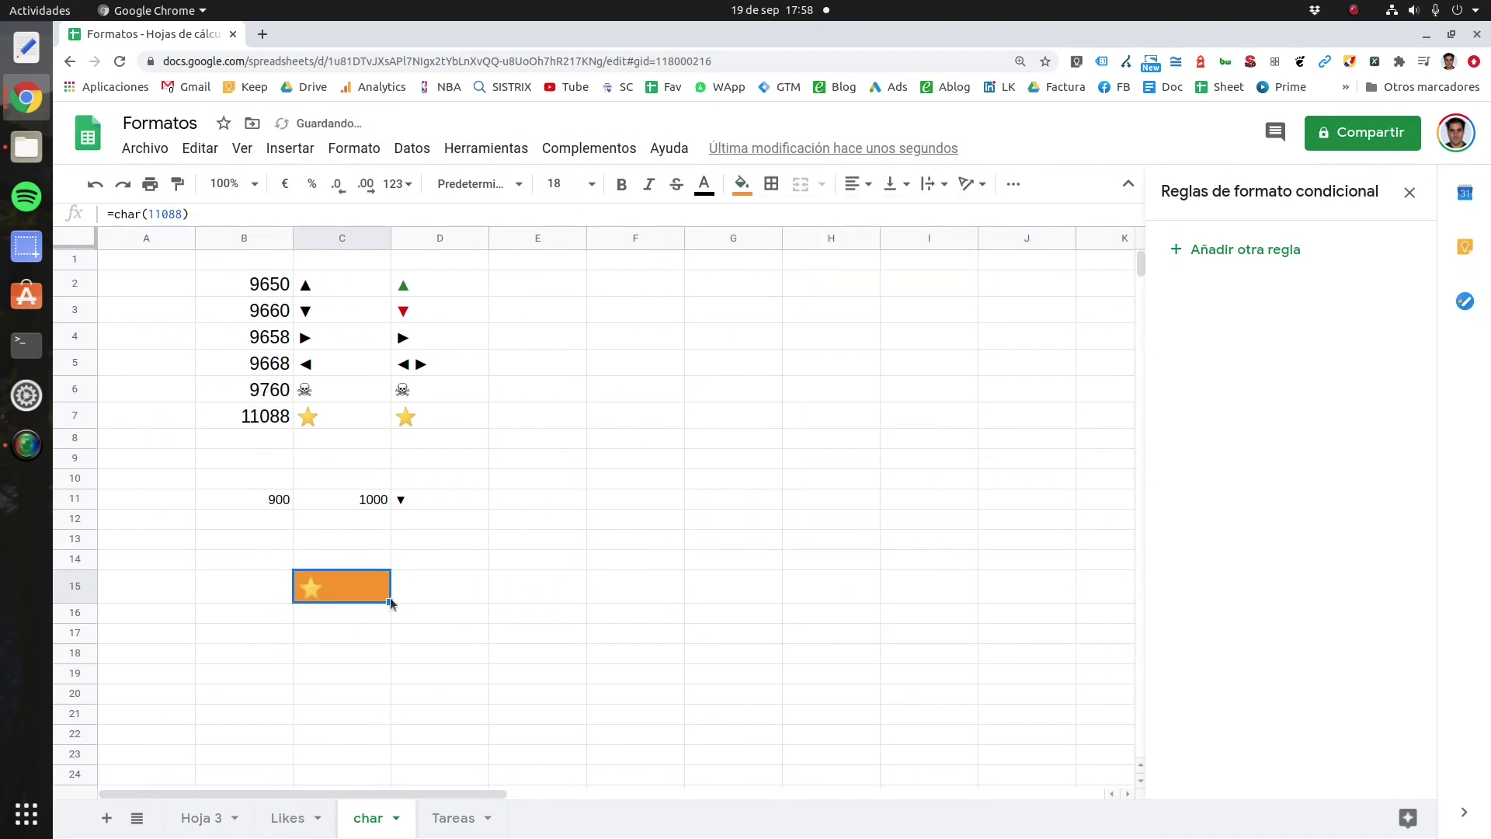
left_click(741, 184)
left_click(790, 223)
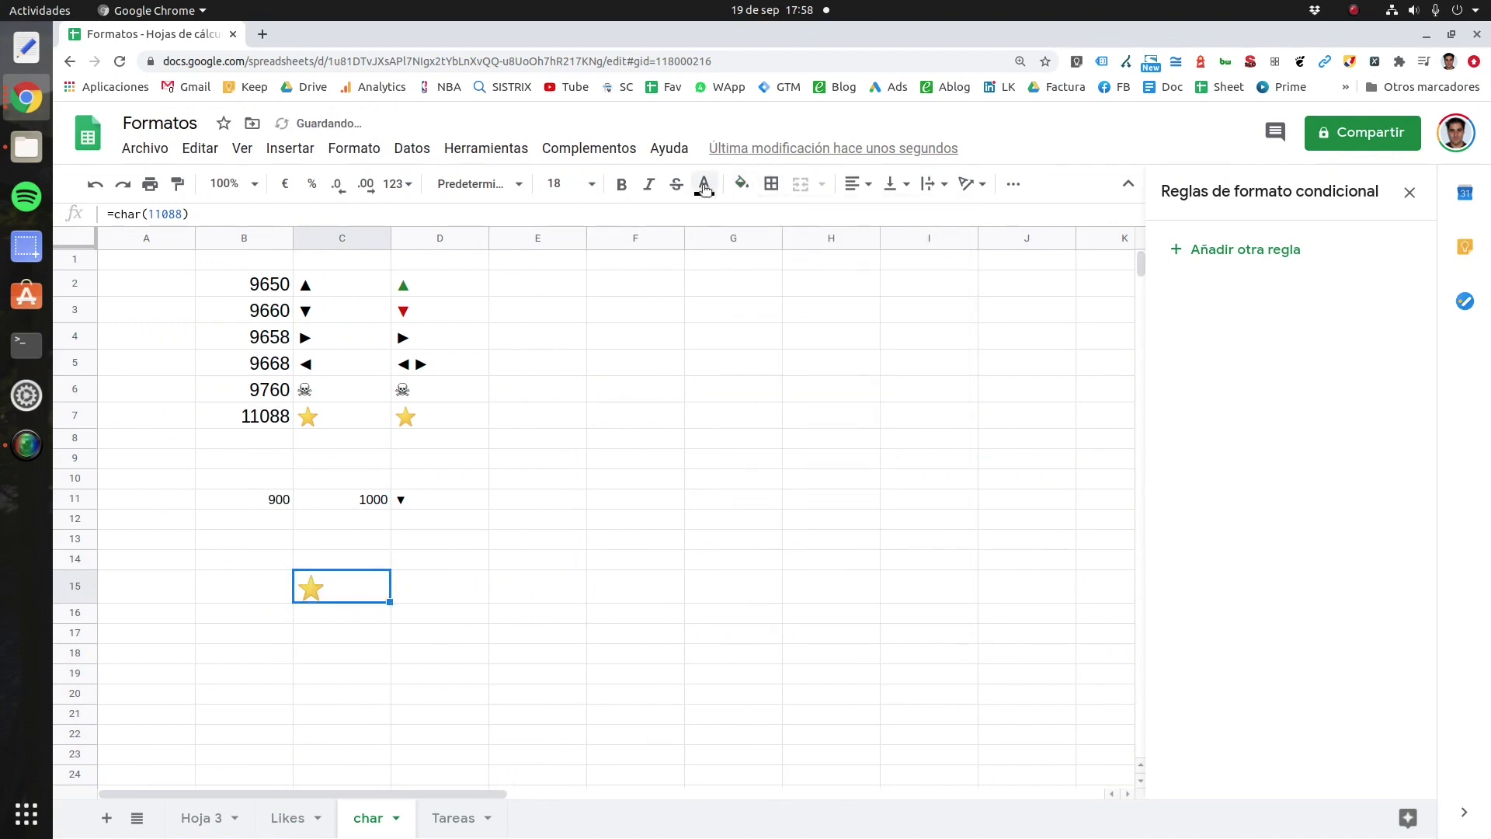
Step: Apply a blue text colour to the star symbol in cell C15
left_click(705, 184)
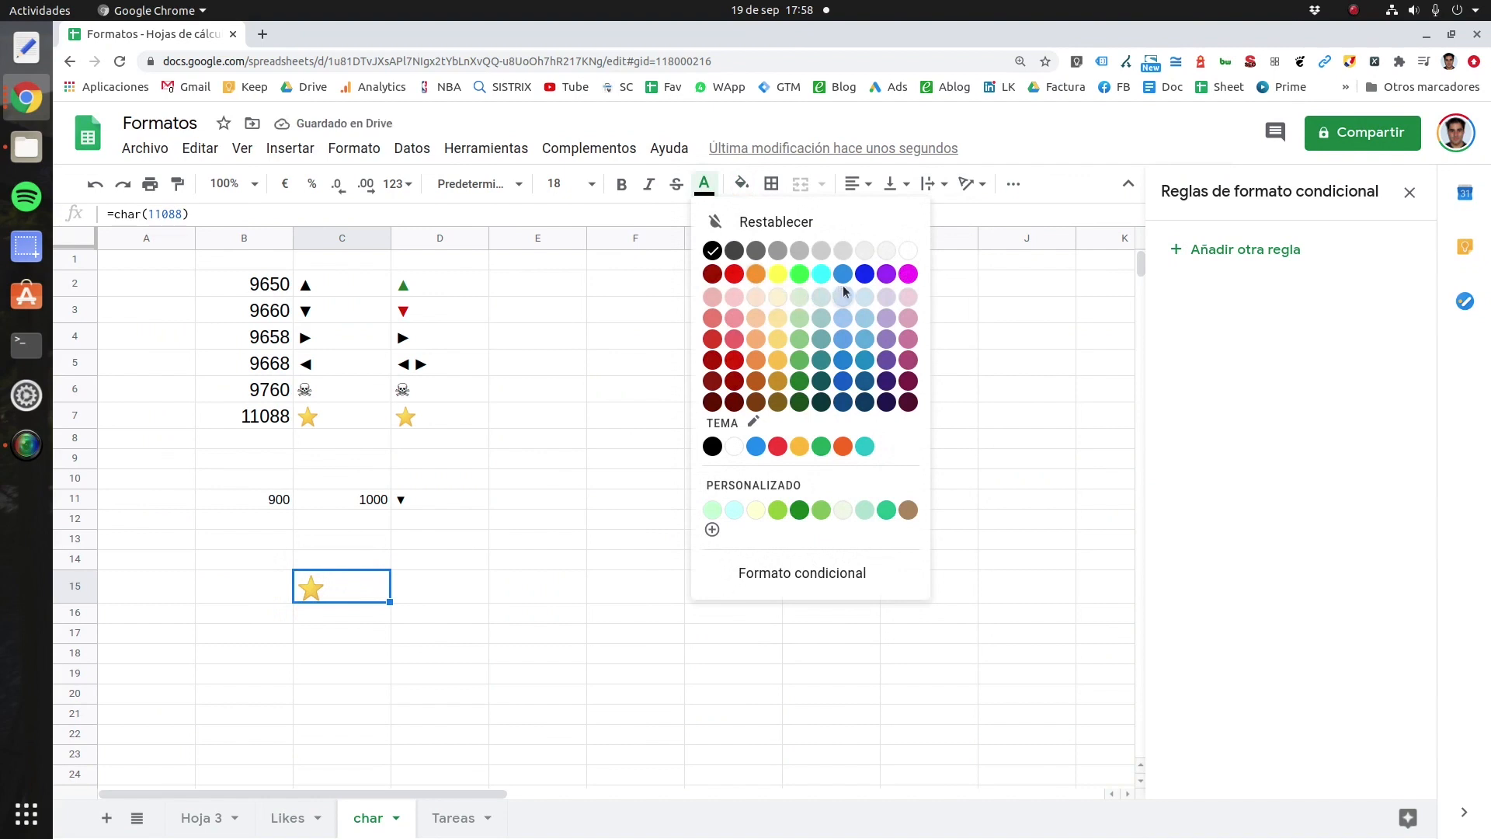
left_click(863, 274)
left_click(544, 458)
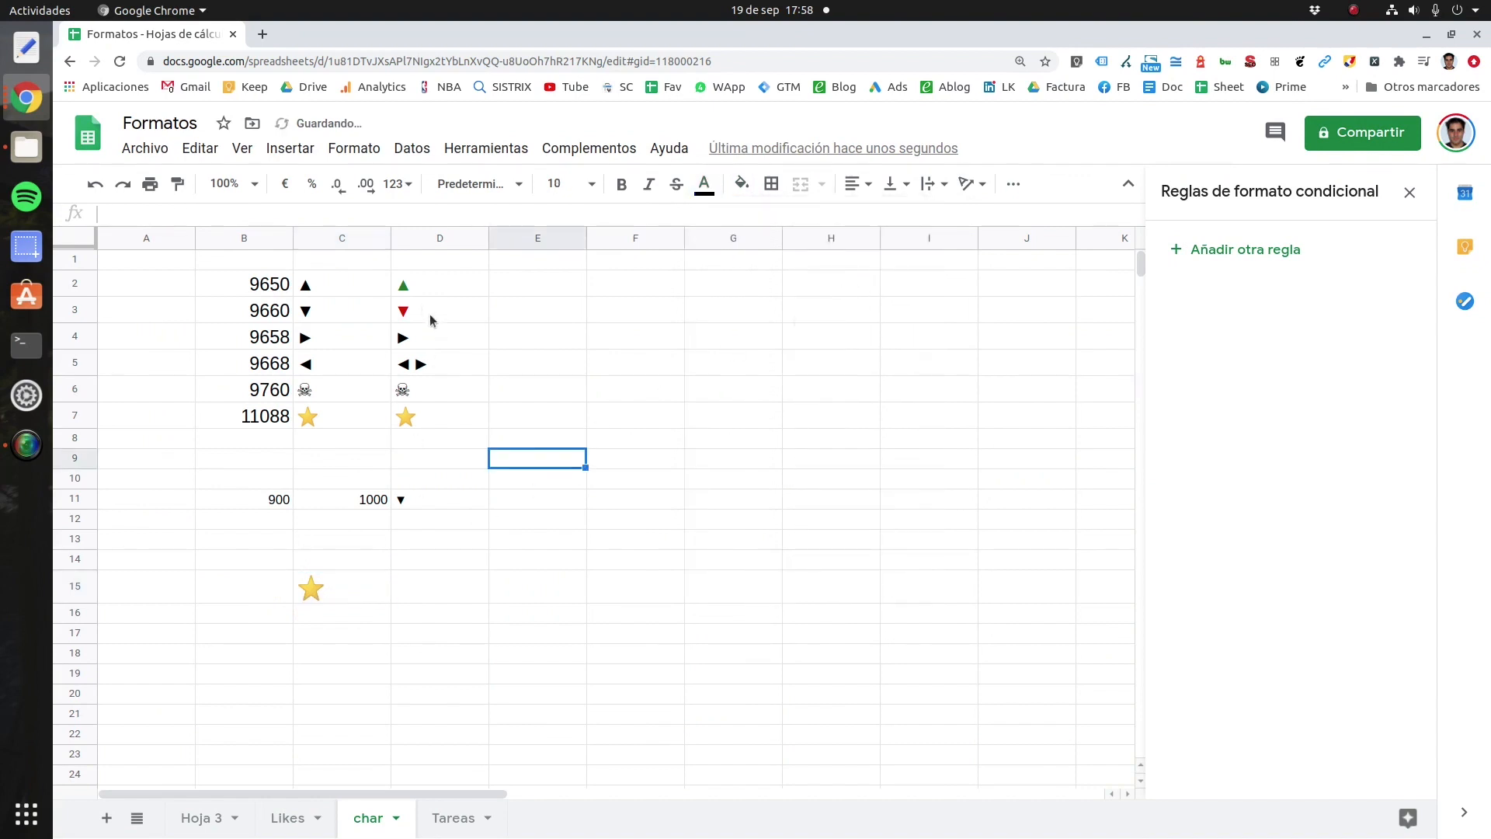
Step: Examine the symbols and character codes in rows 2 and 3, and the IF formula comparing the two numbers in row 11
left_click(418, 284)
left_click(353, 588)
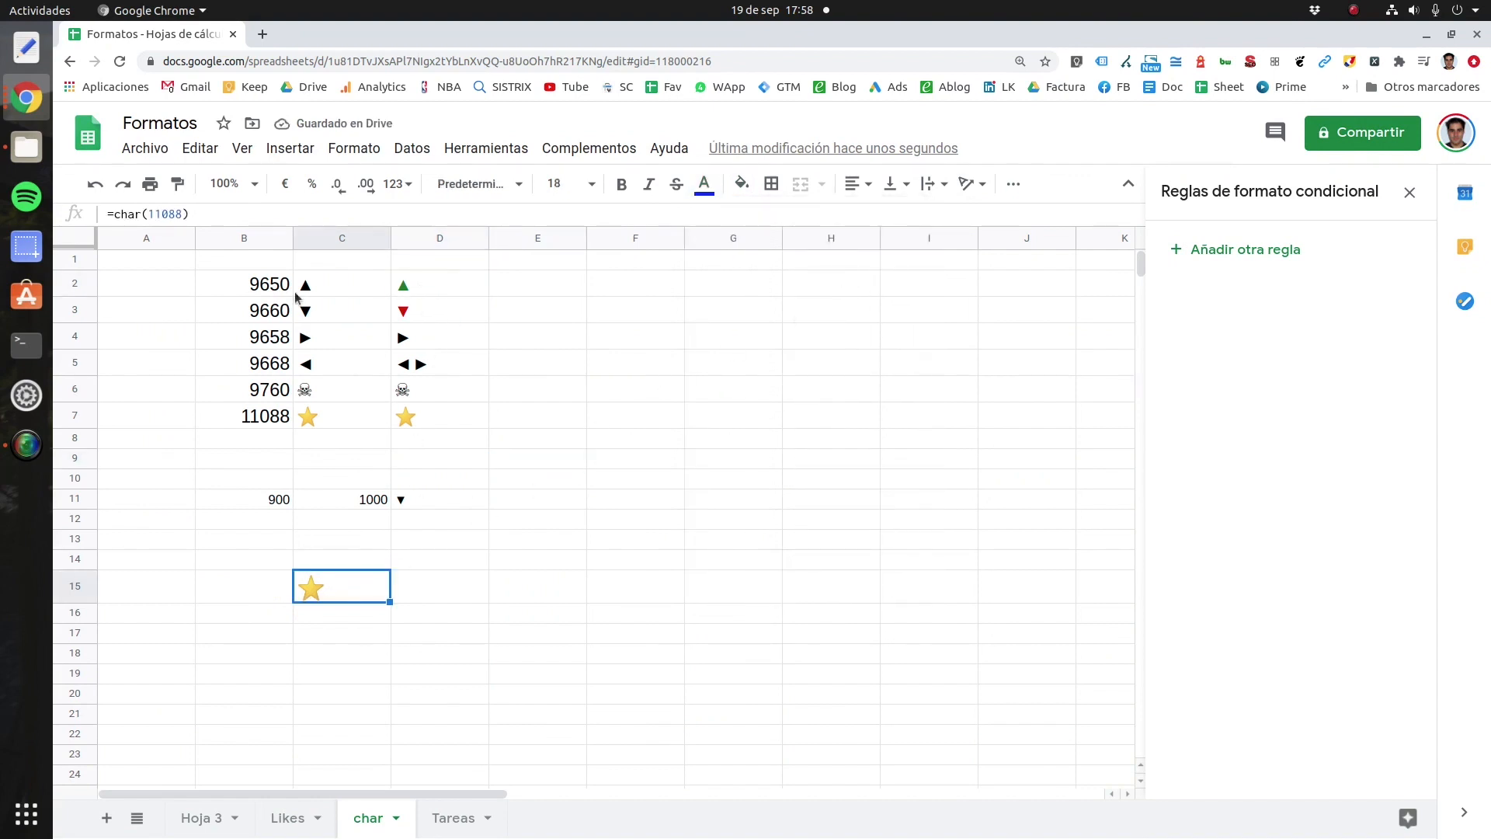
left_click(266, 284)
left_click_drag(334, 284, 335, 311)
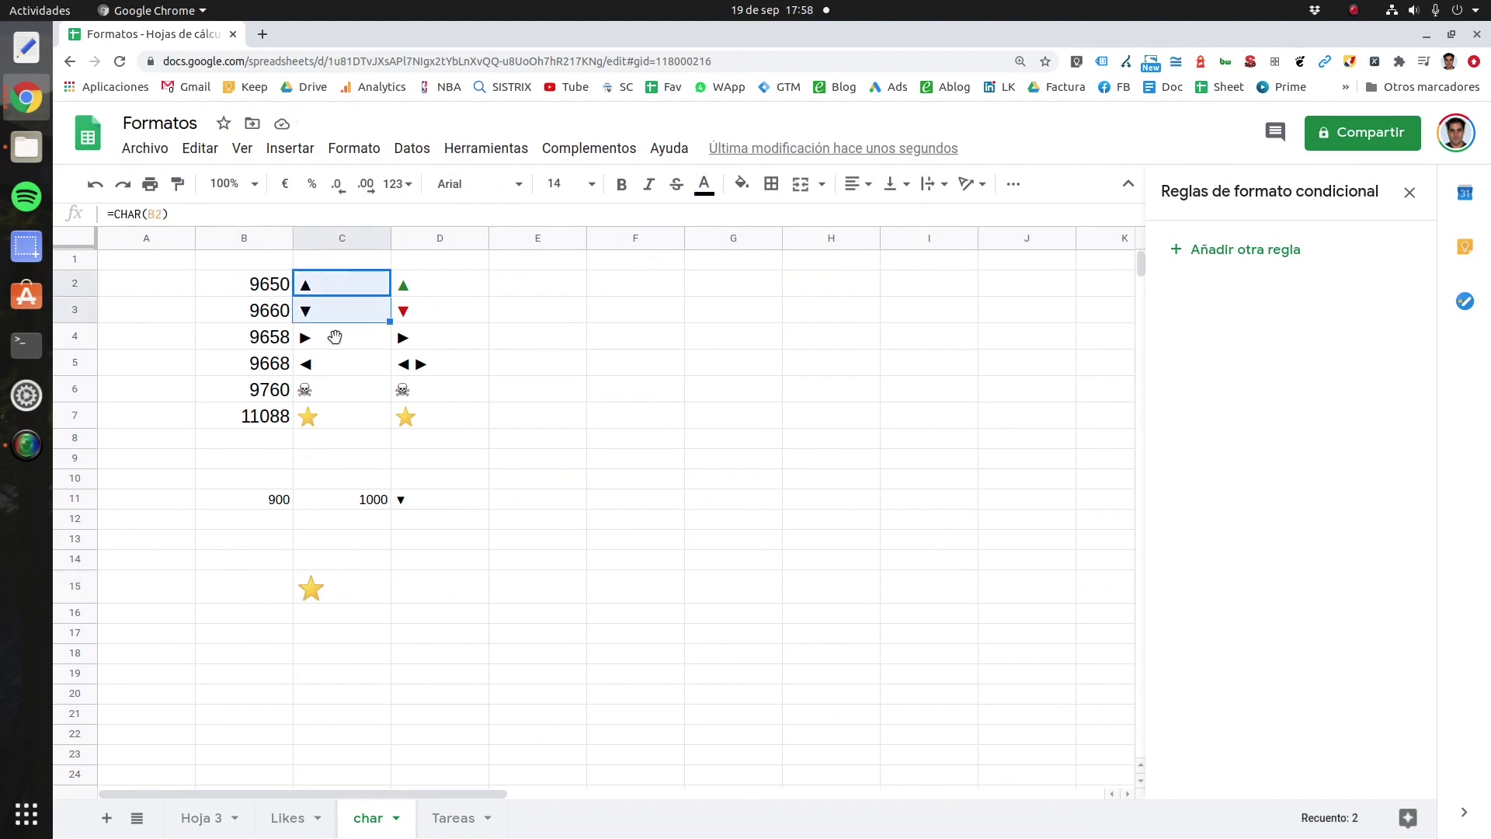
left_click(281, 505)
left_click(340, 499)
left_click(435, 501)
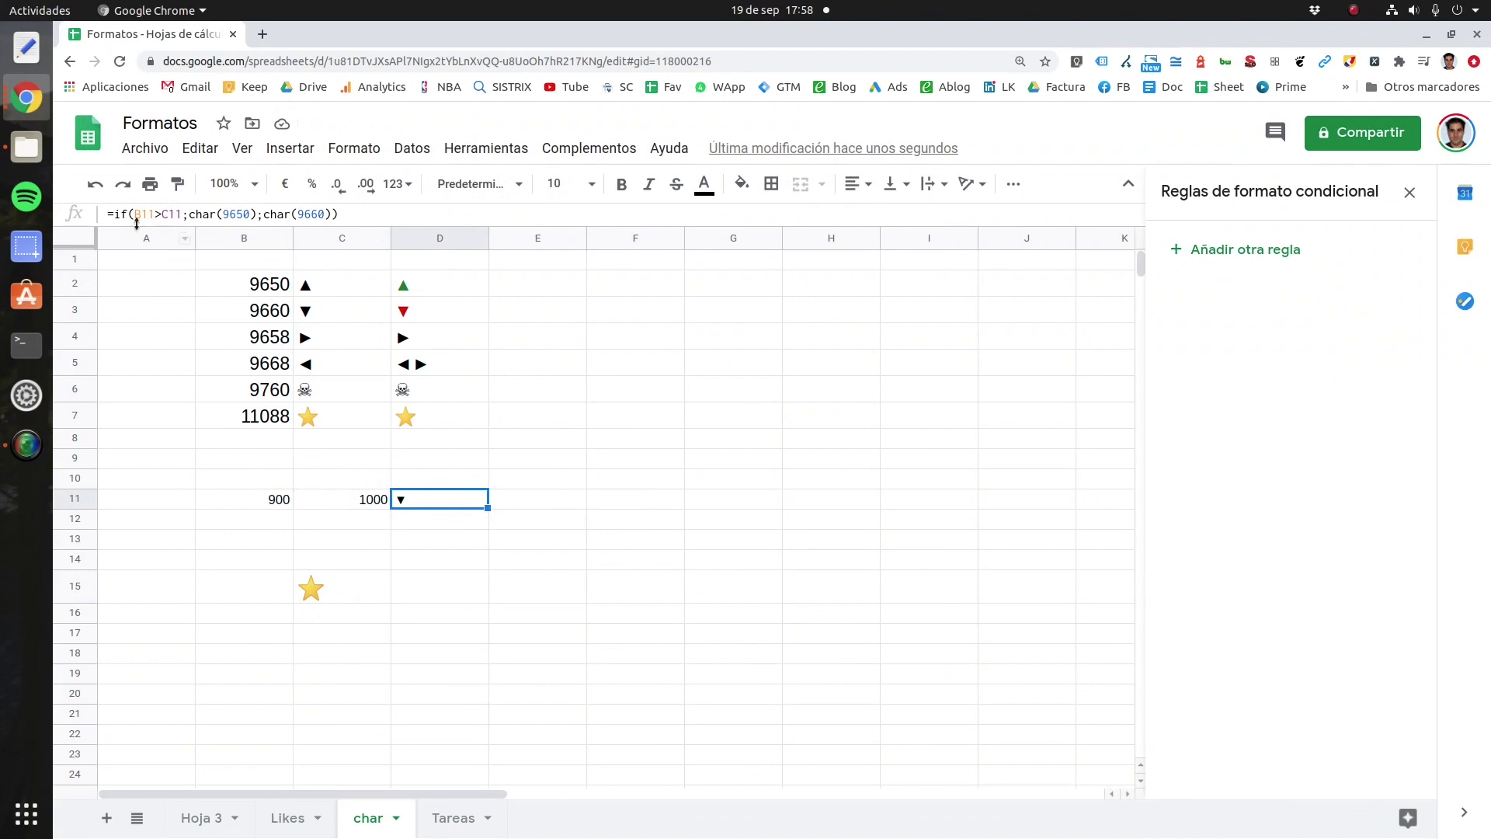
Step: Enter 200 in cell B12 and 600 in cell C12 as a second pair of numbers to compare
left_click(241, 528)
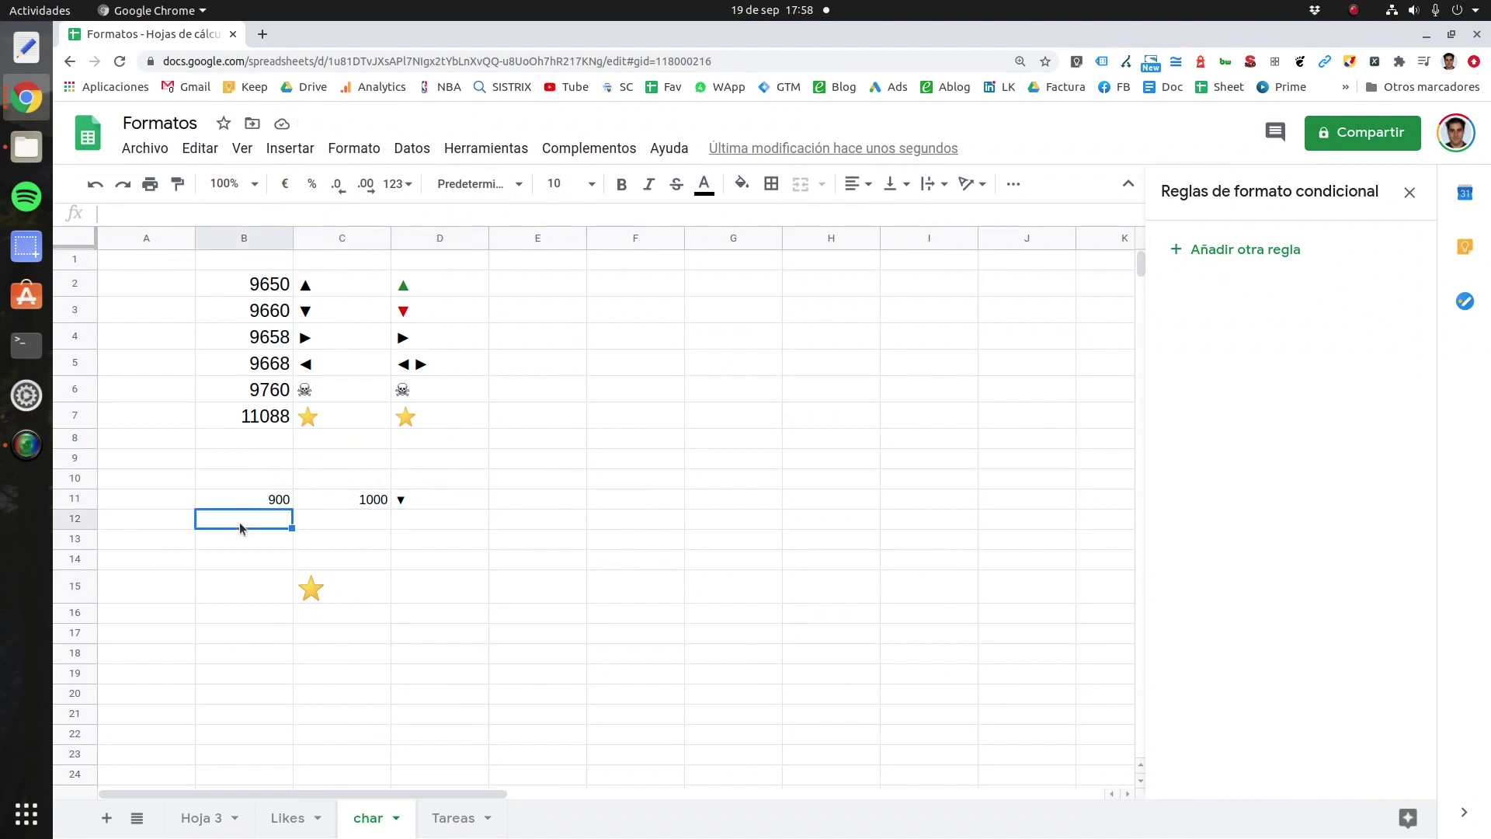
type("200")
key("Tab")
type("600")
key("Tab")
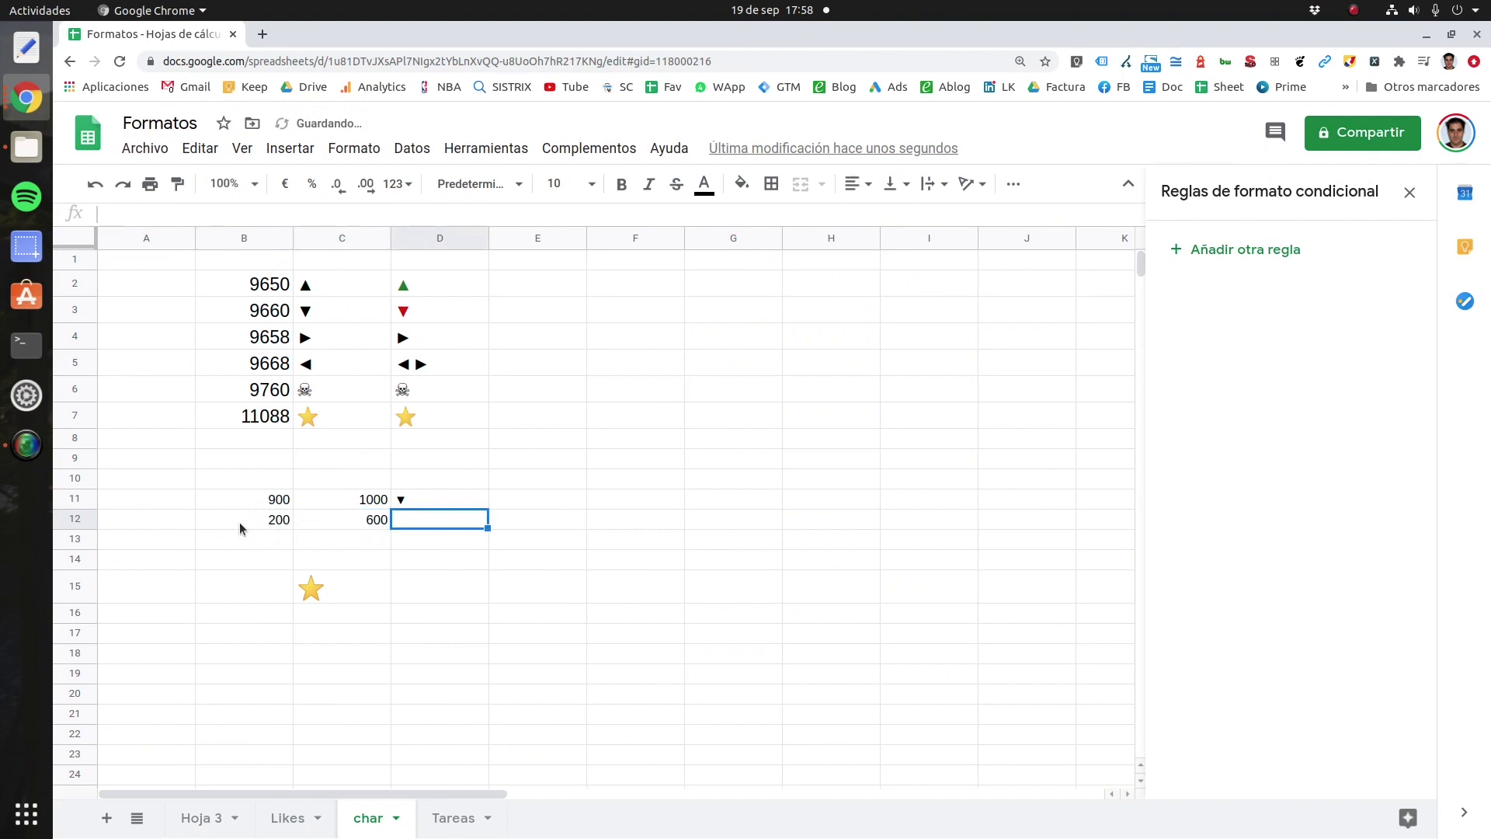
Step: Enter =if(B12>C12;char(9650);char(9660)) in cell D12 to show an up or down arrow for the comparison
type("=if")
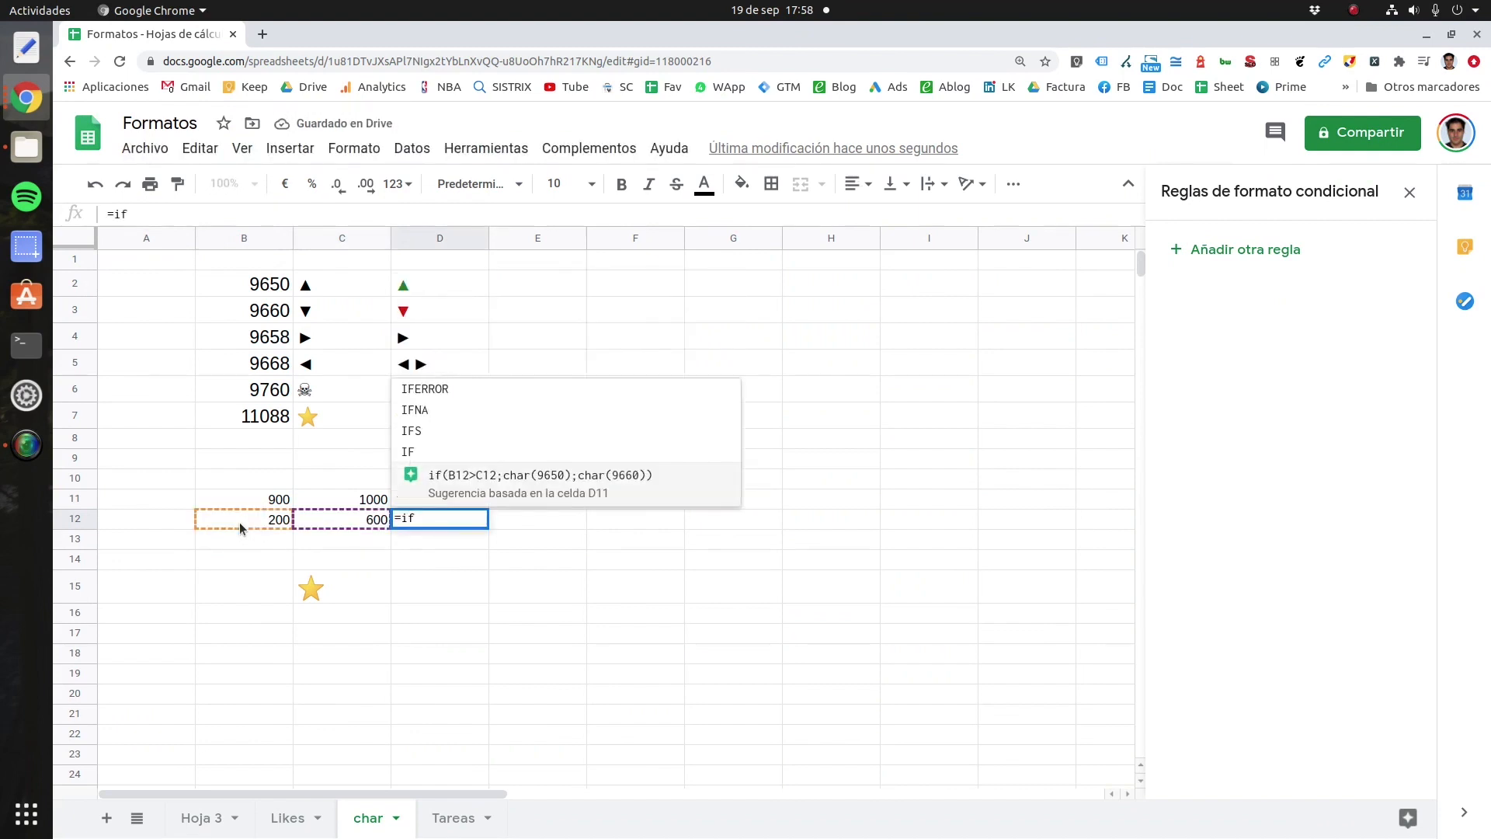
type("(")
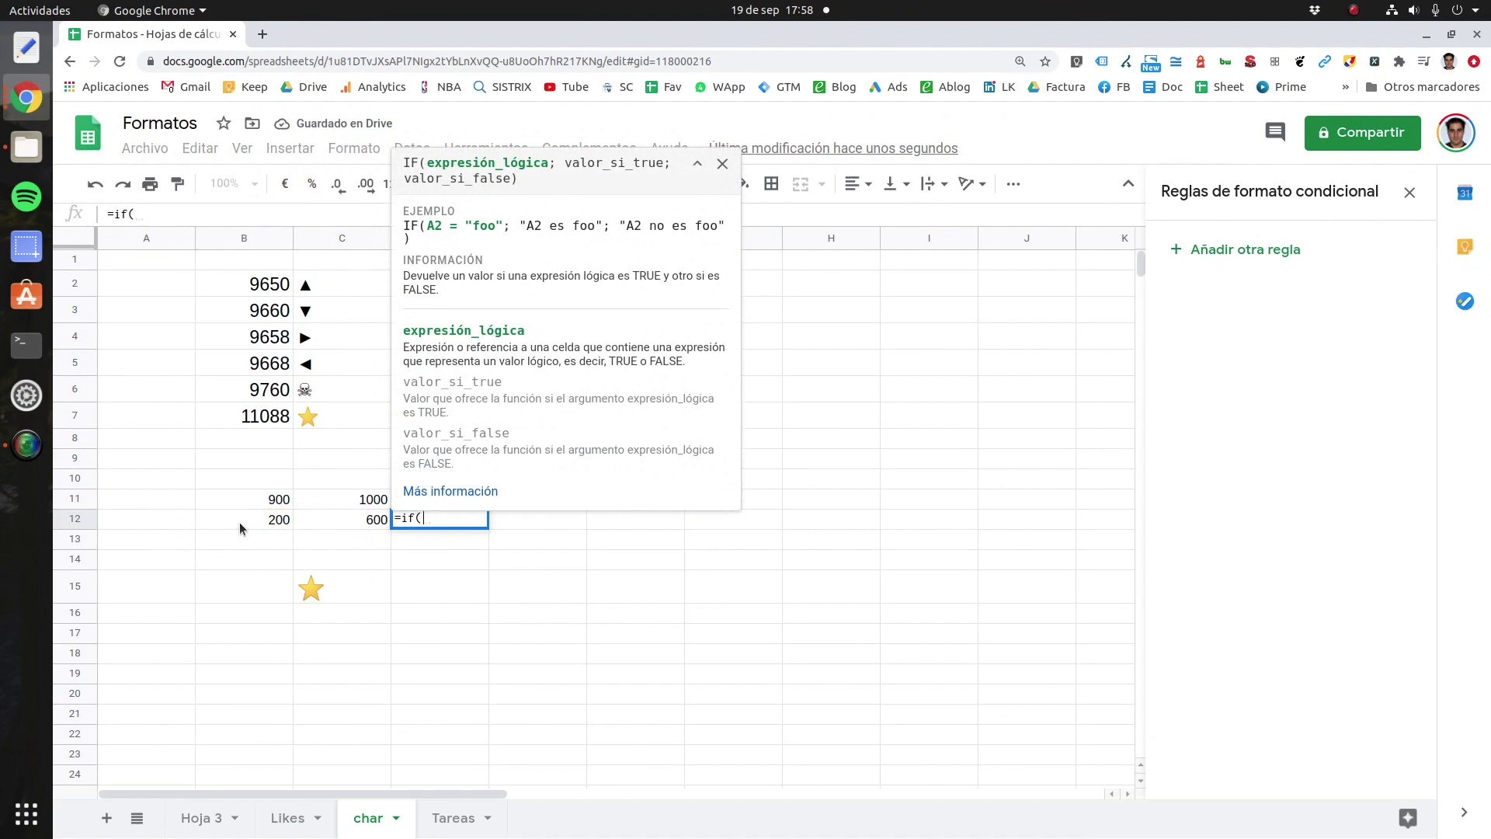
left_click(264, 522)
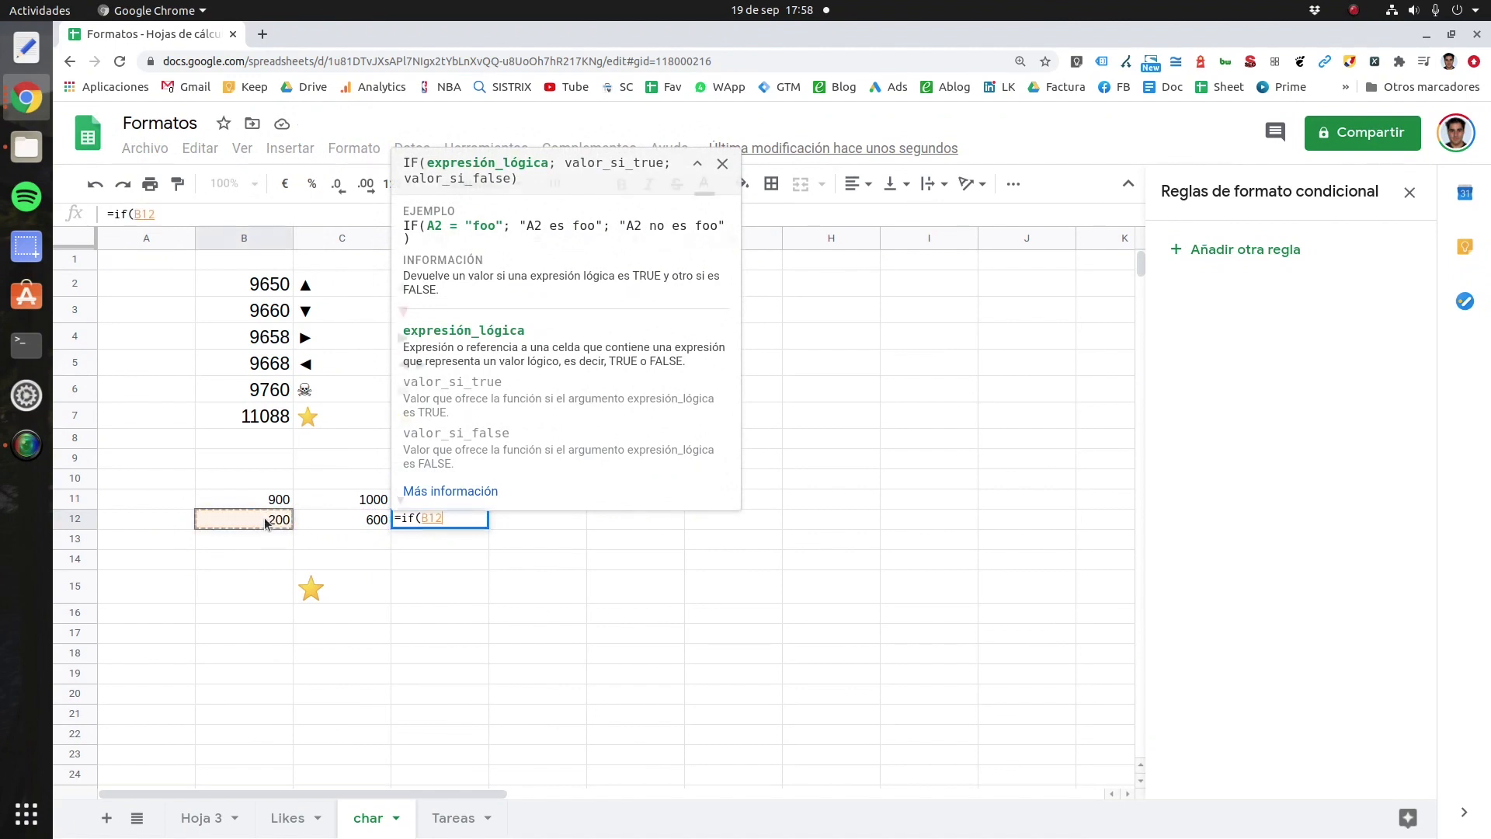
type(">")
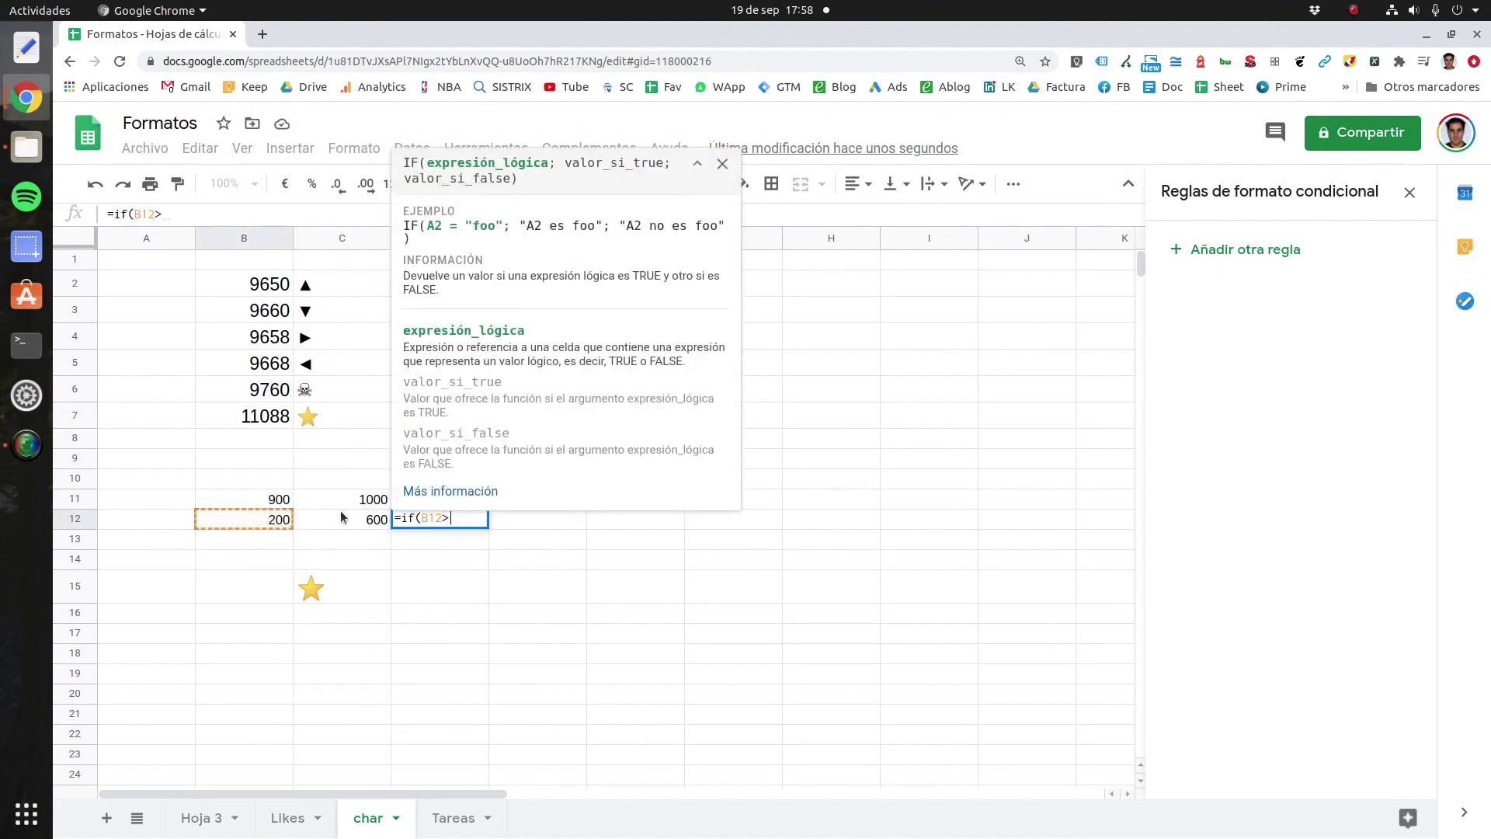
left_click(345, 519)
type(";")
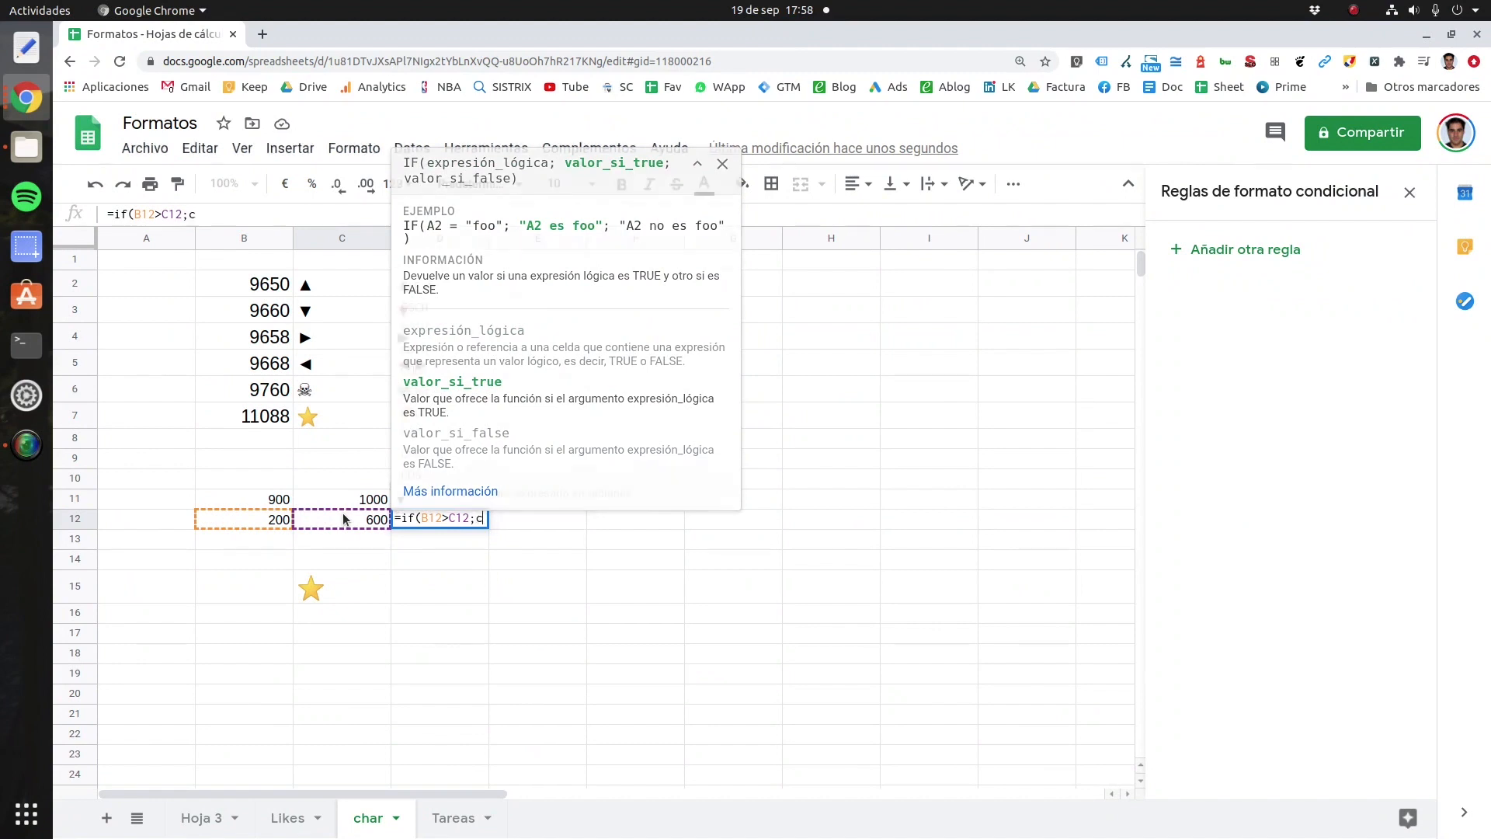
type("char")
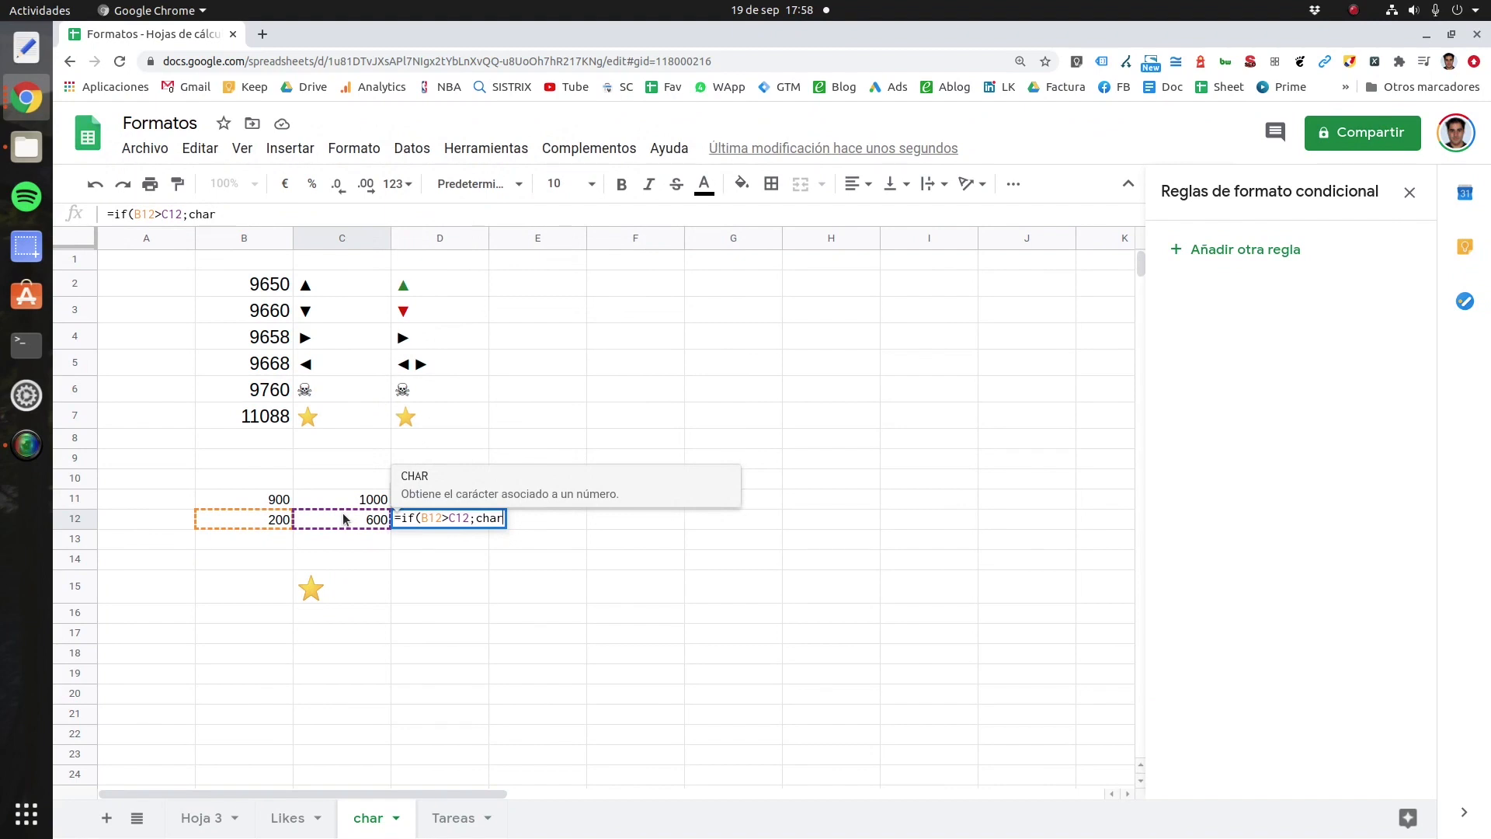
type("(")
type("96")
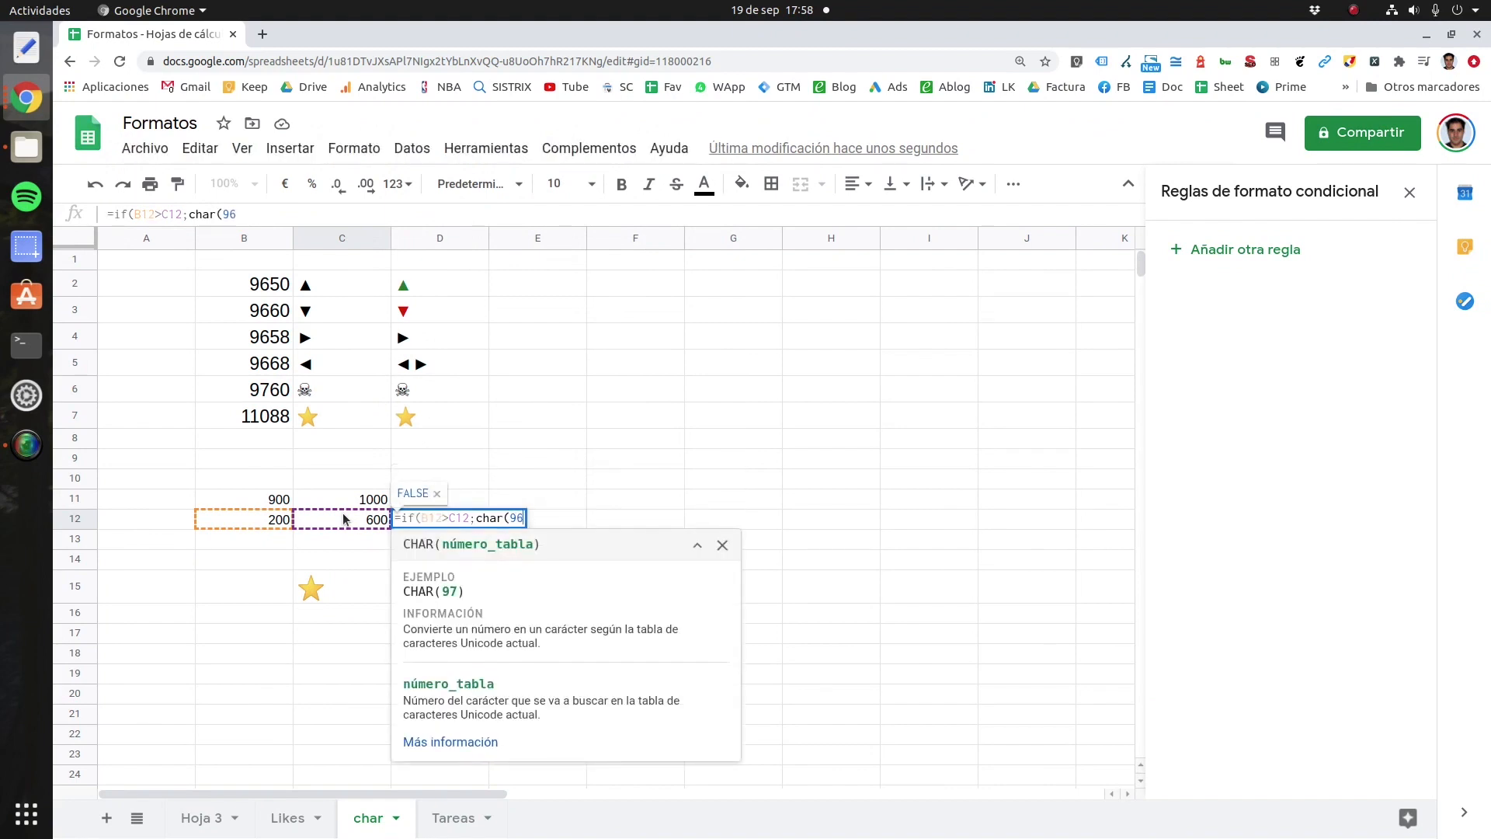
type("50)")
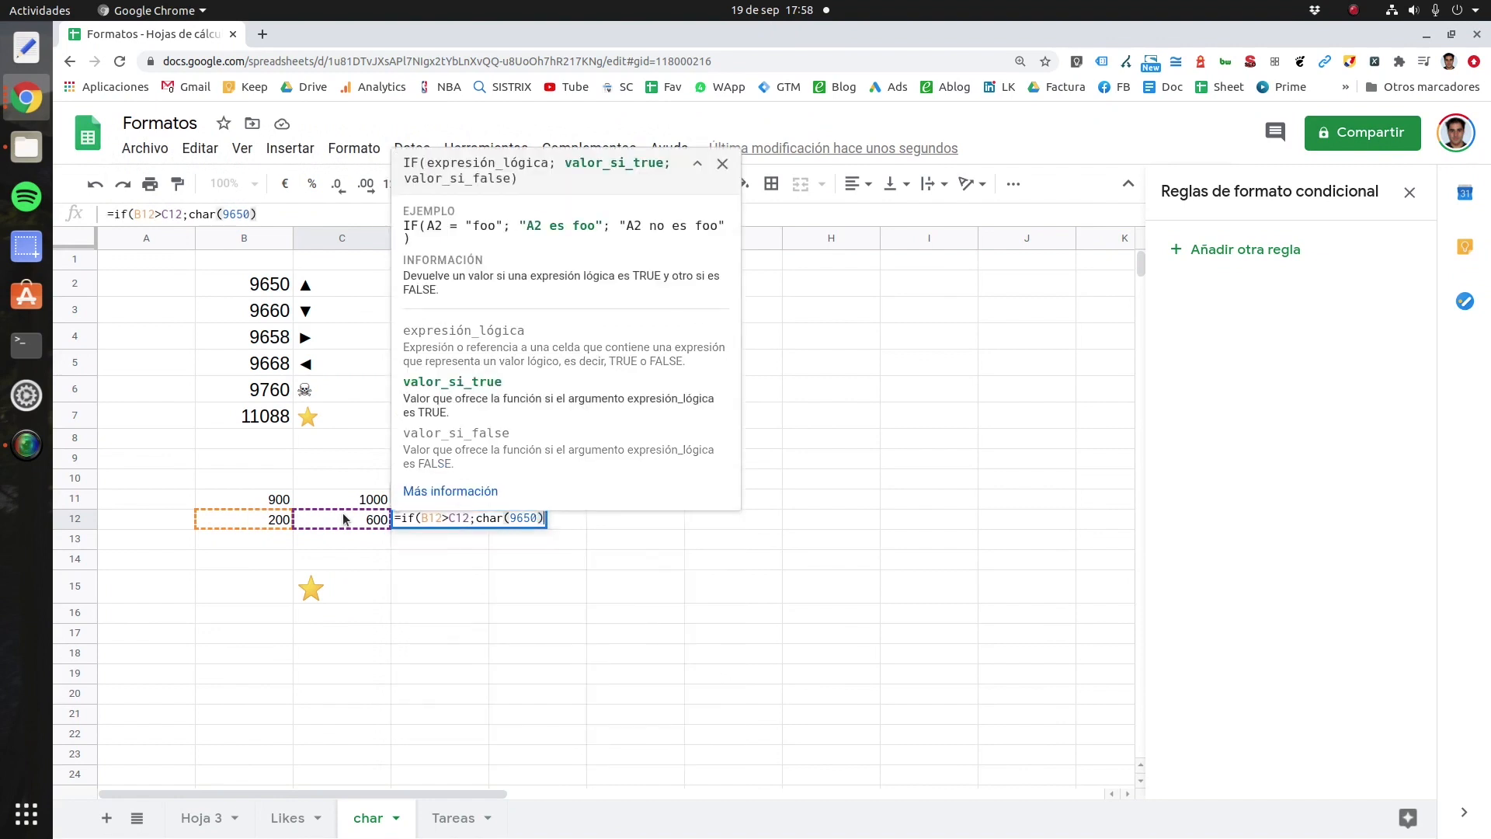
type(";")
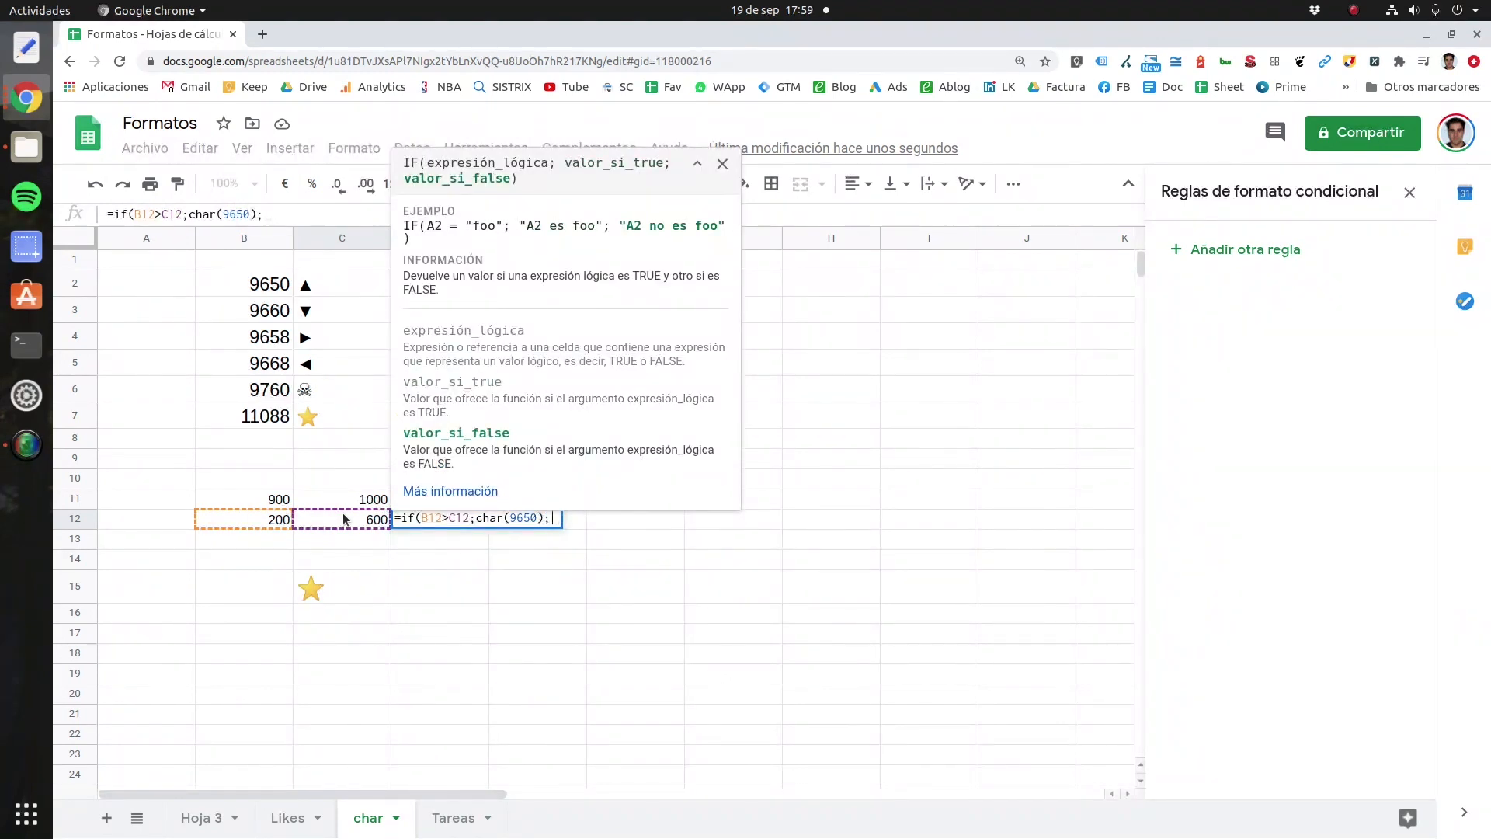
type("char")
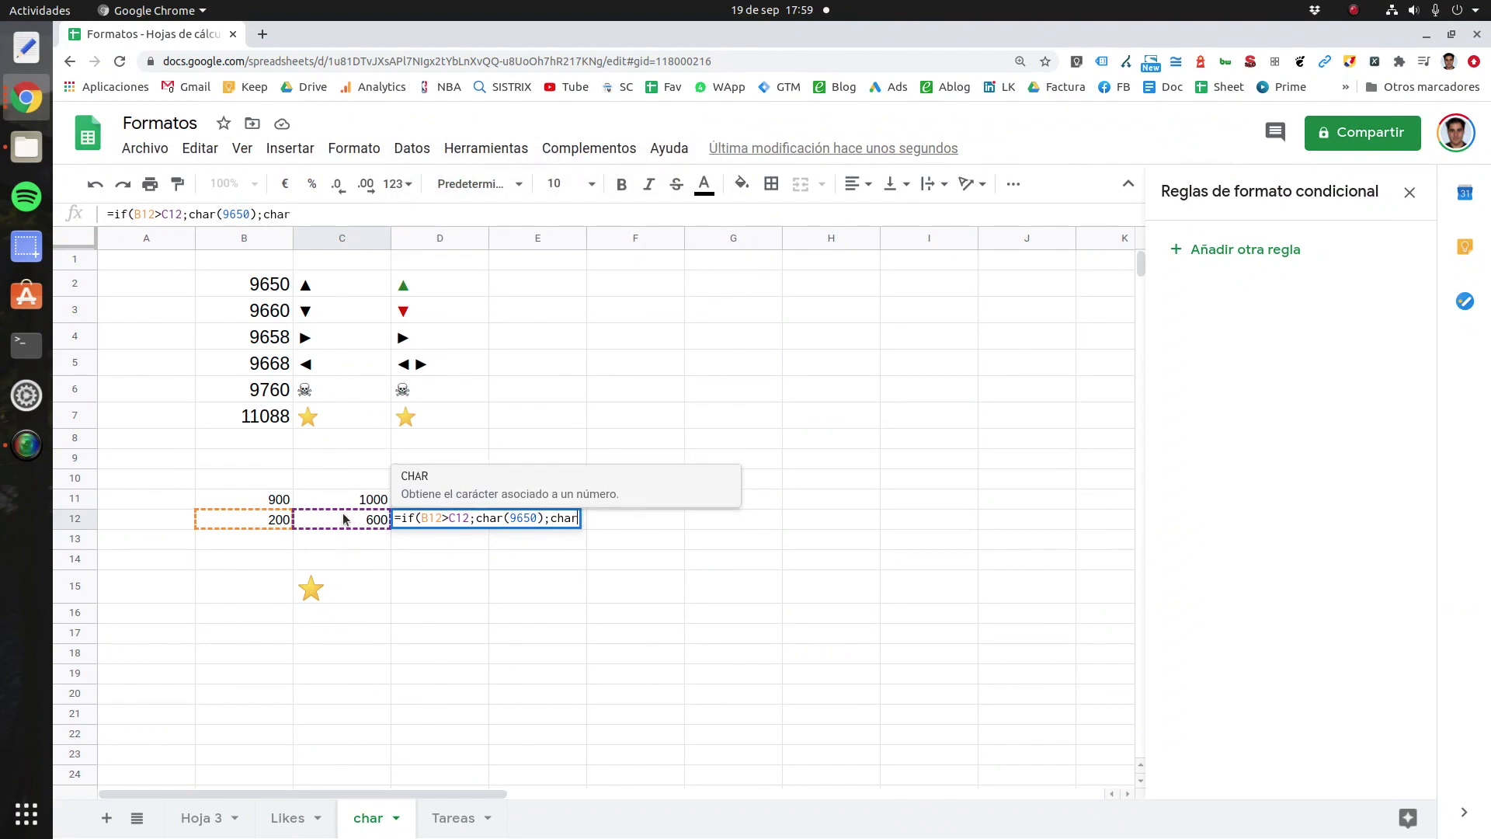
type("(")
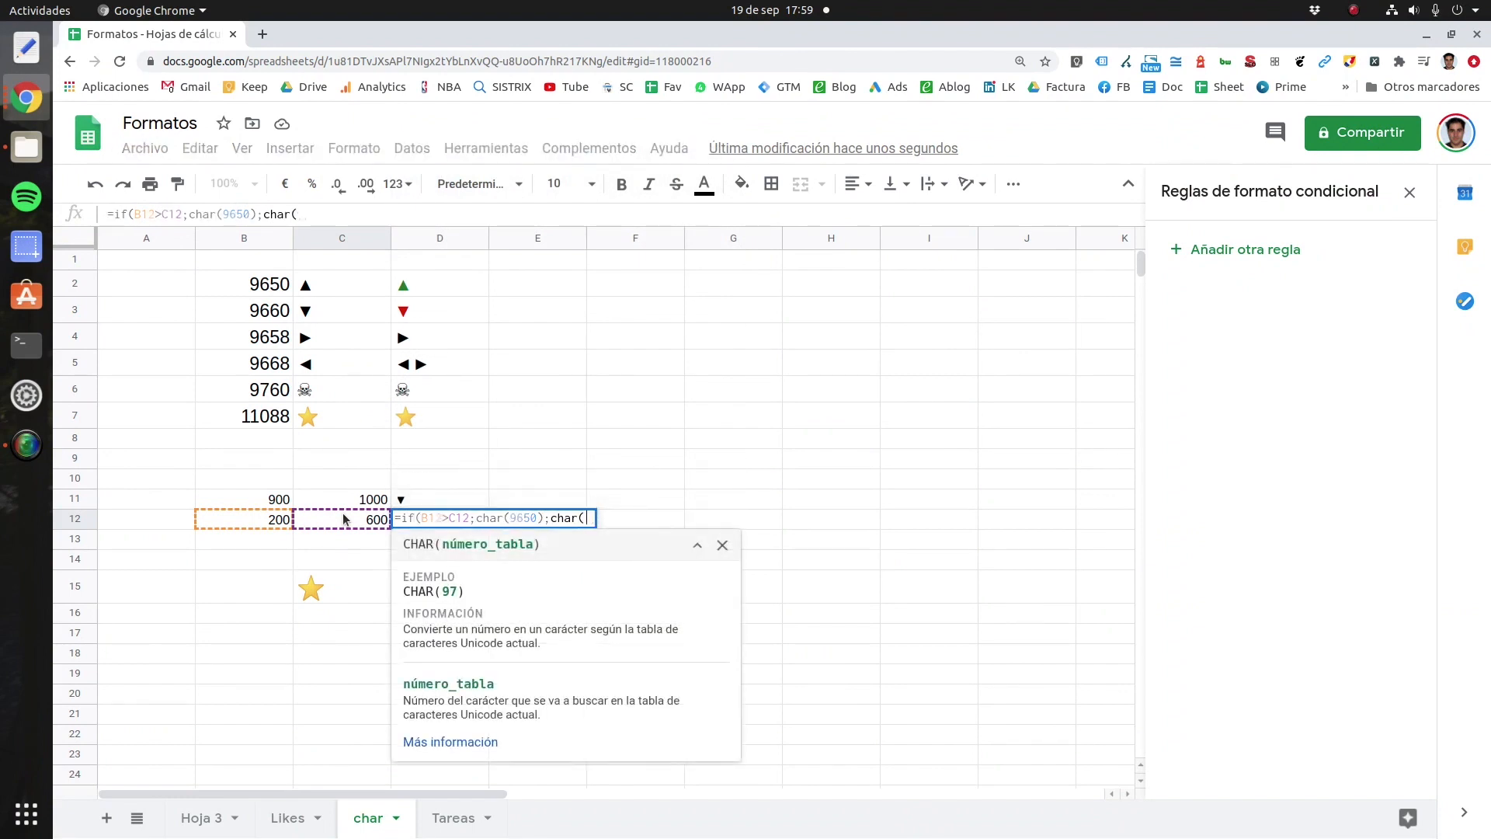
type("9660)")
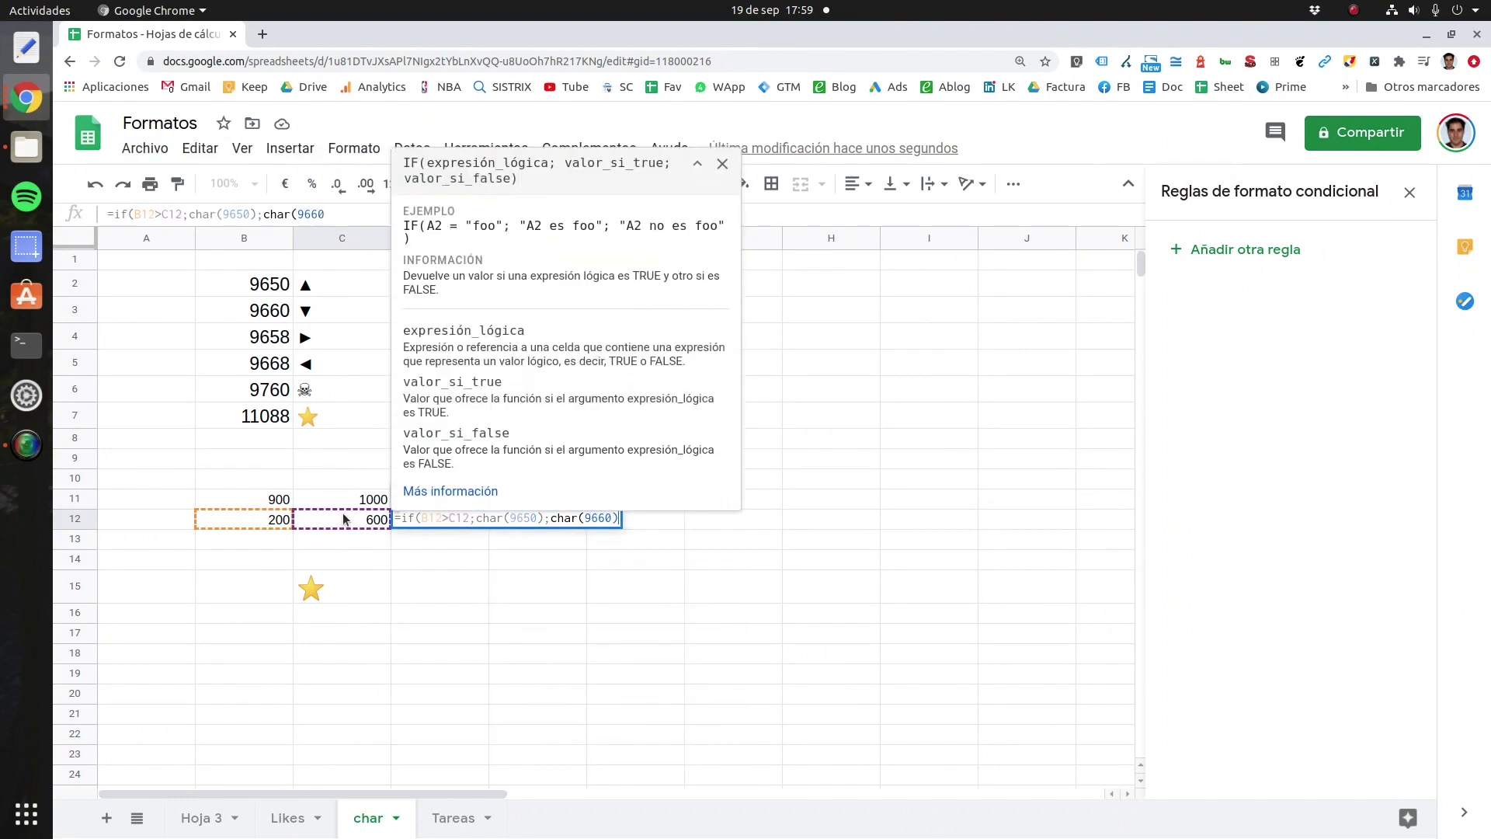
key("Return")
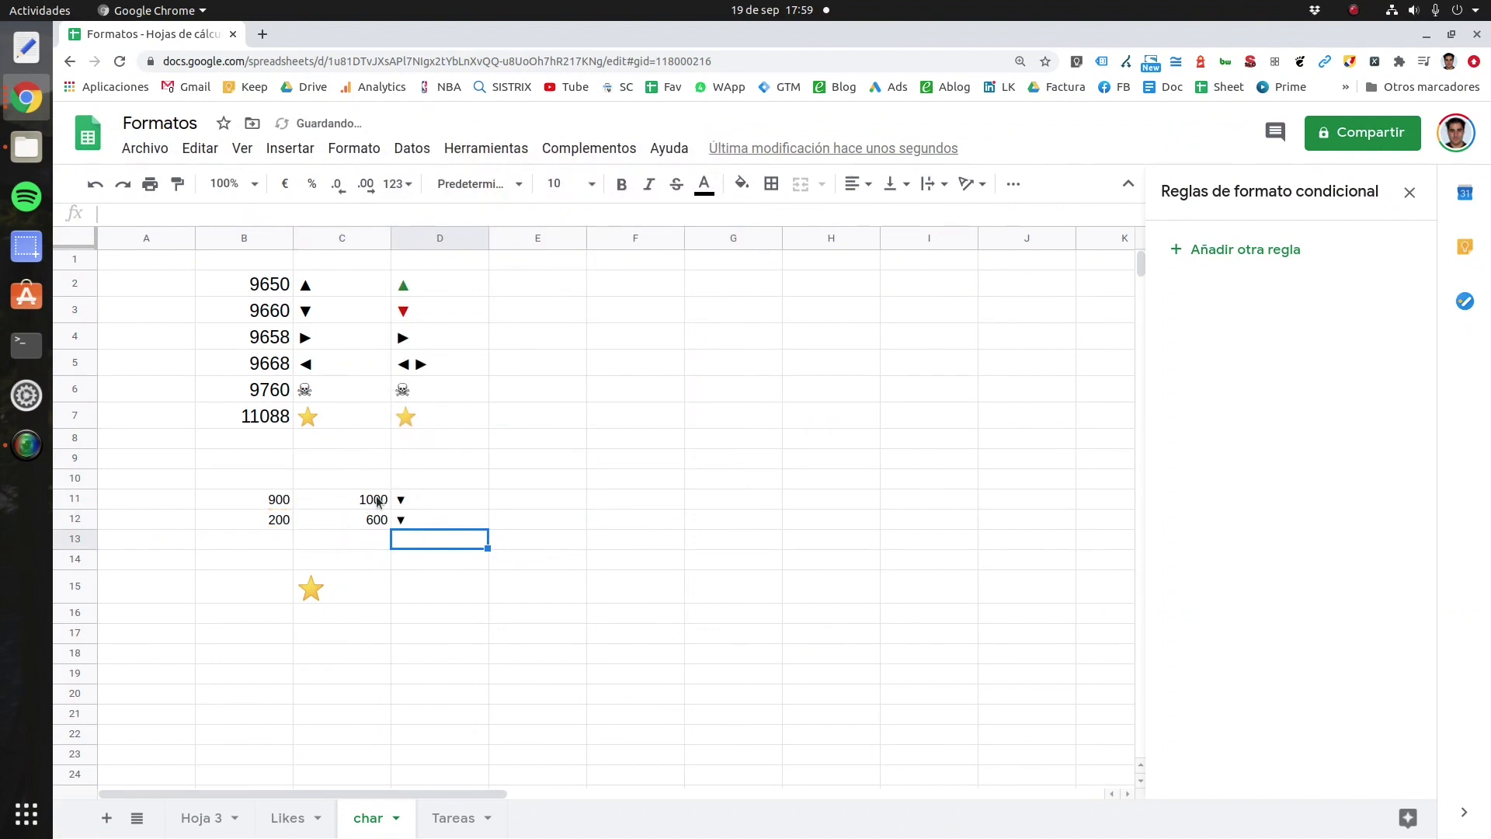
left_click(403, 517)
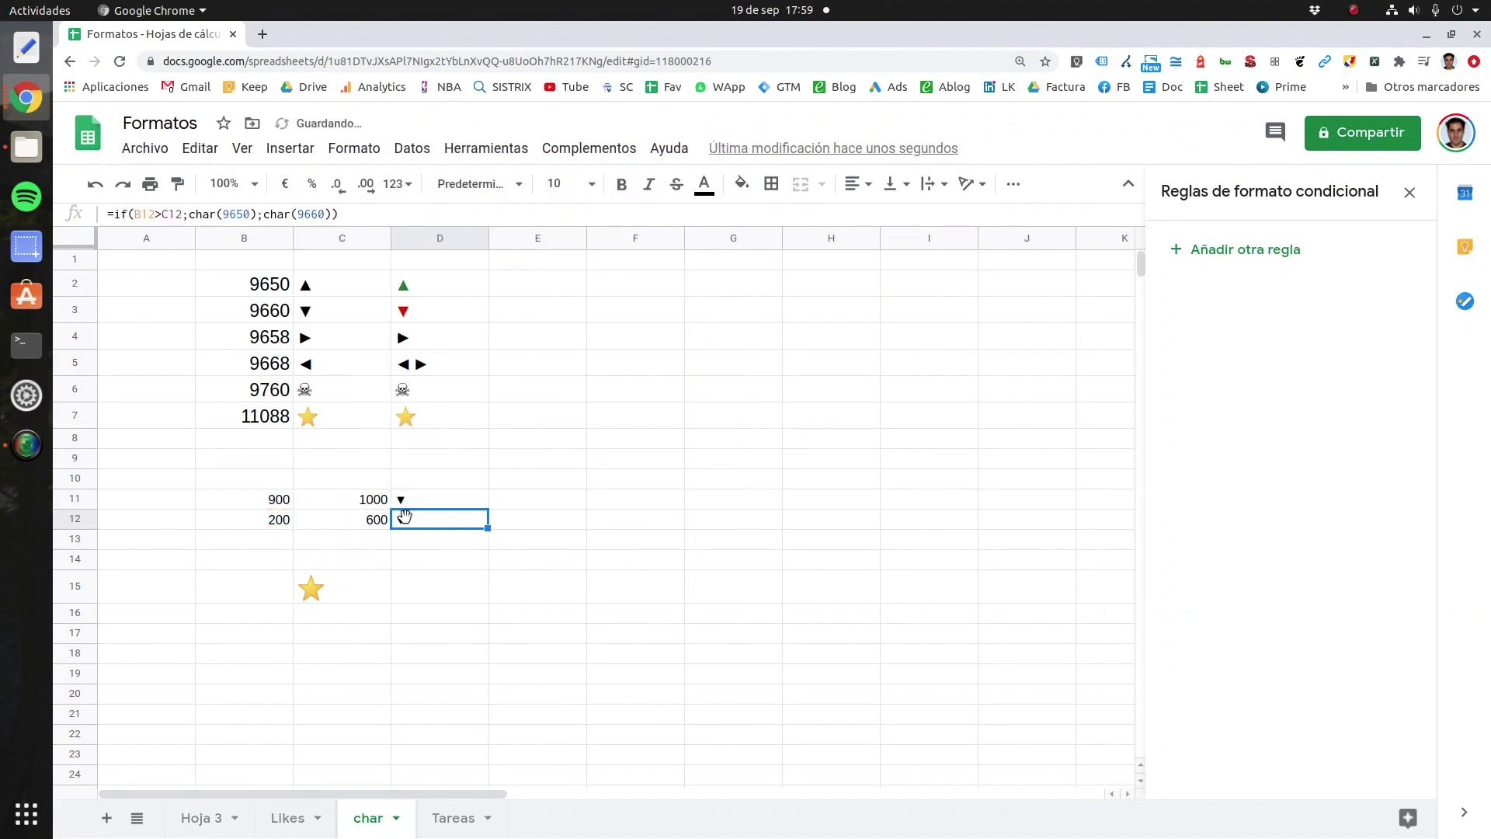
Step: Format the arrow symbol in D12 with a dark blue text colour and font size 18
left_click(705, 186)
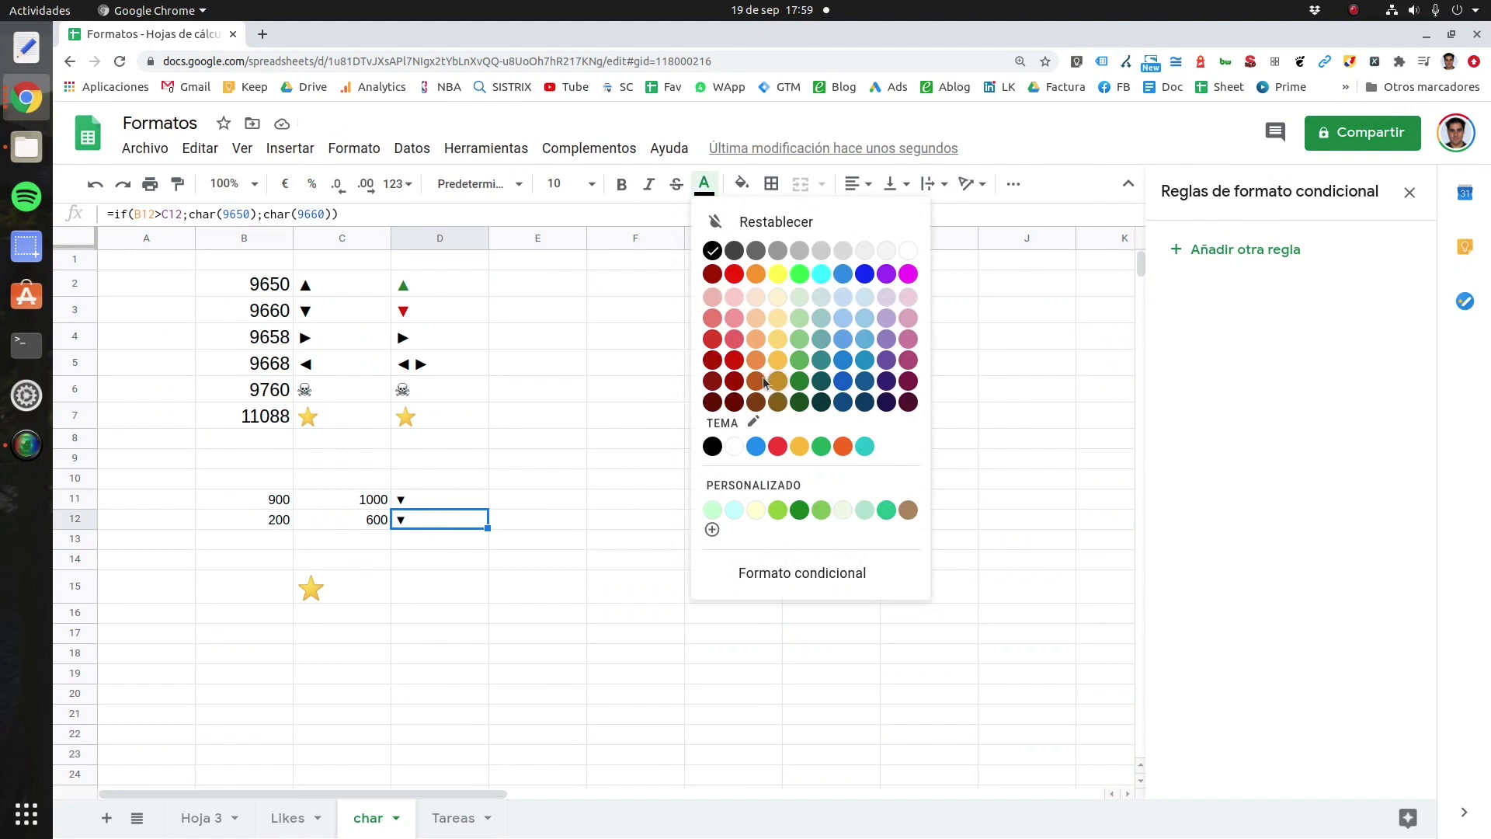
left_click(840, 380)
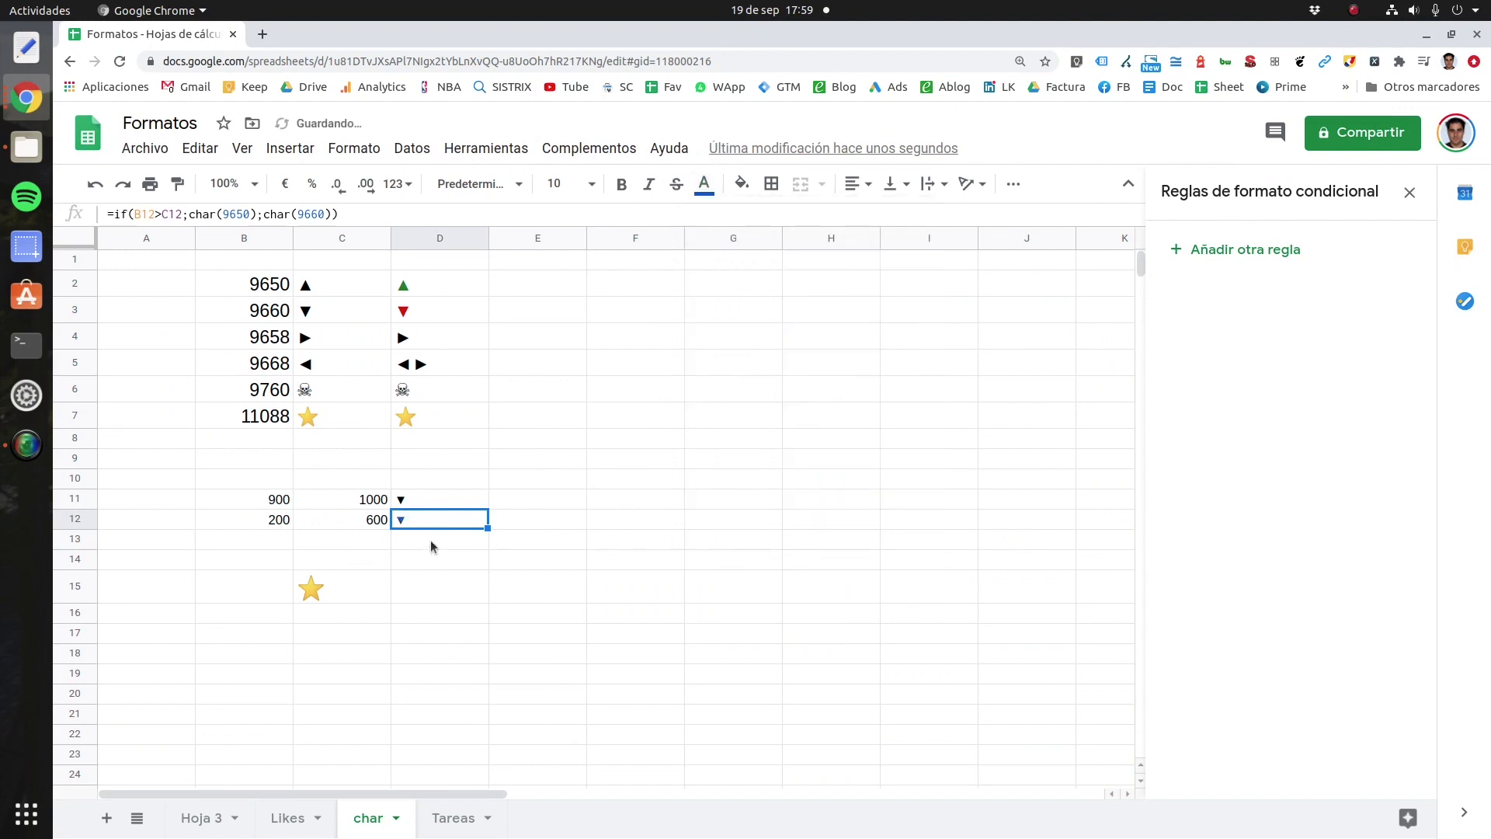
left_click(573, 184)
left_click(561, 466)
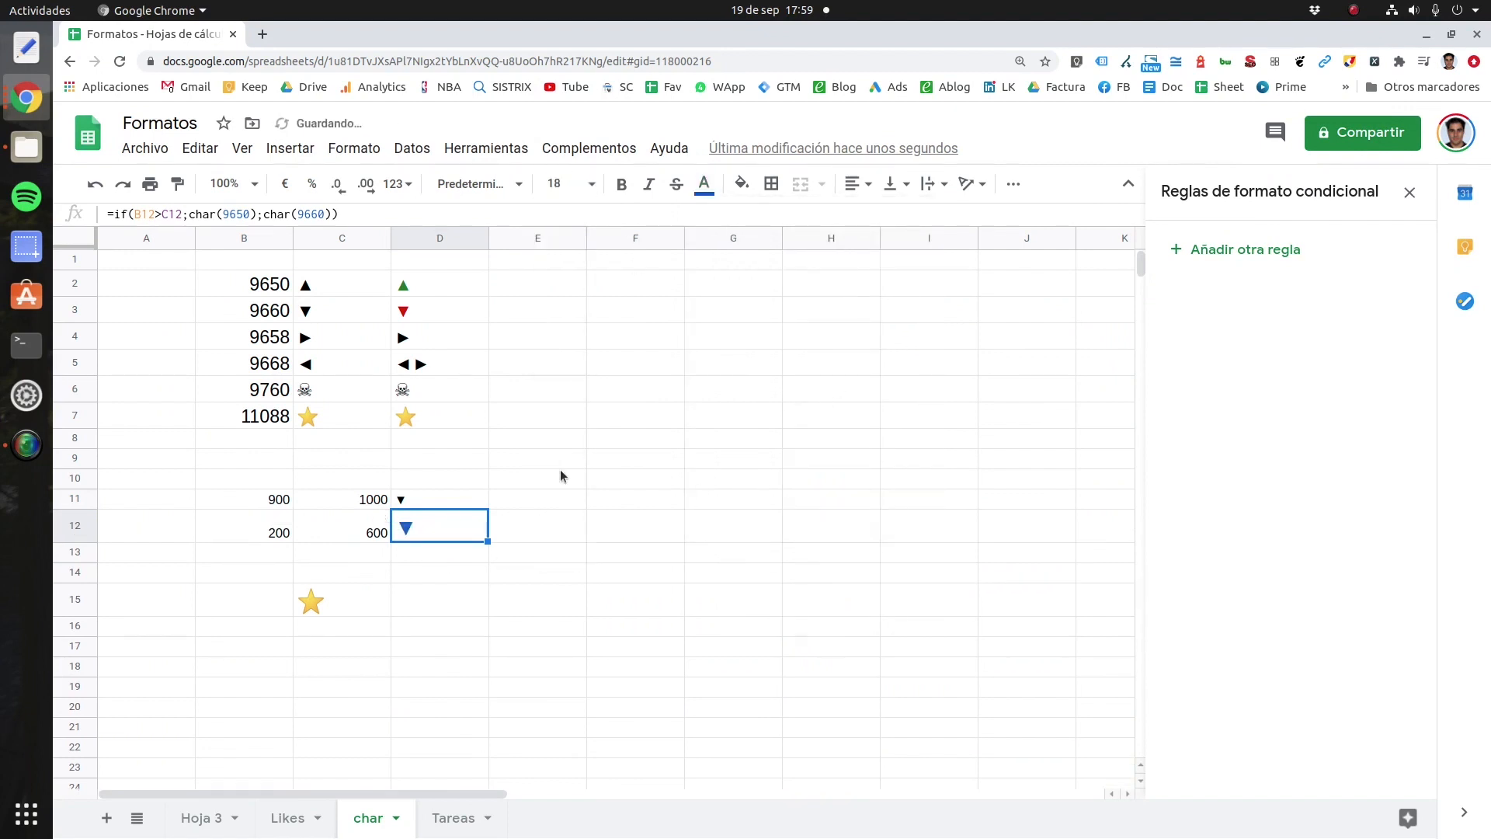
left_click(589, 579)
Step: Set the value in B12 to 800 to test the arrow formula in D12
left_click(268, 536)
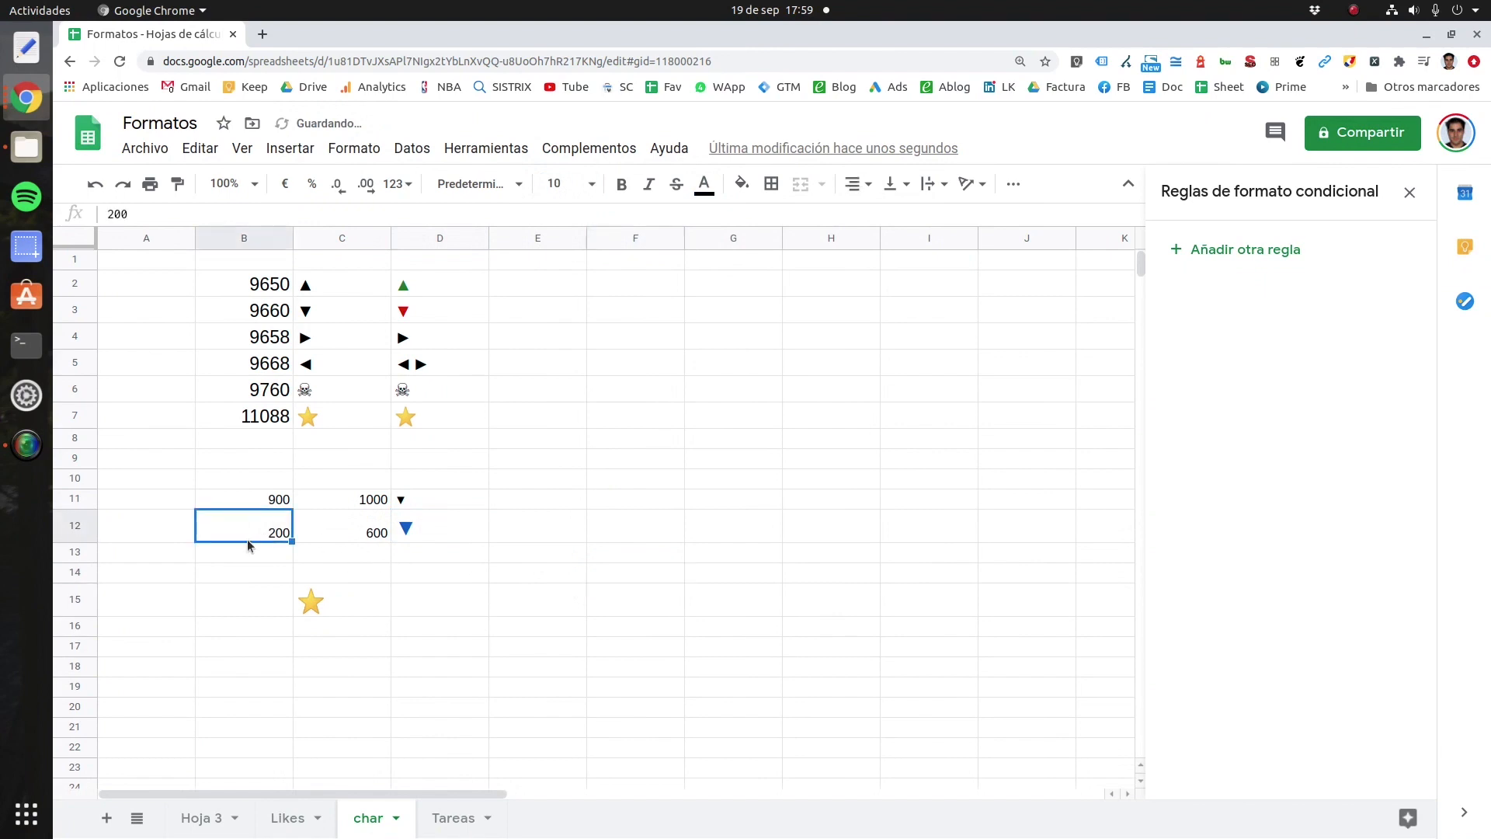
type("800")
key("Return")
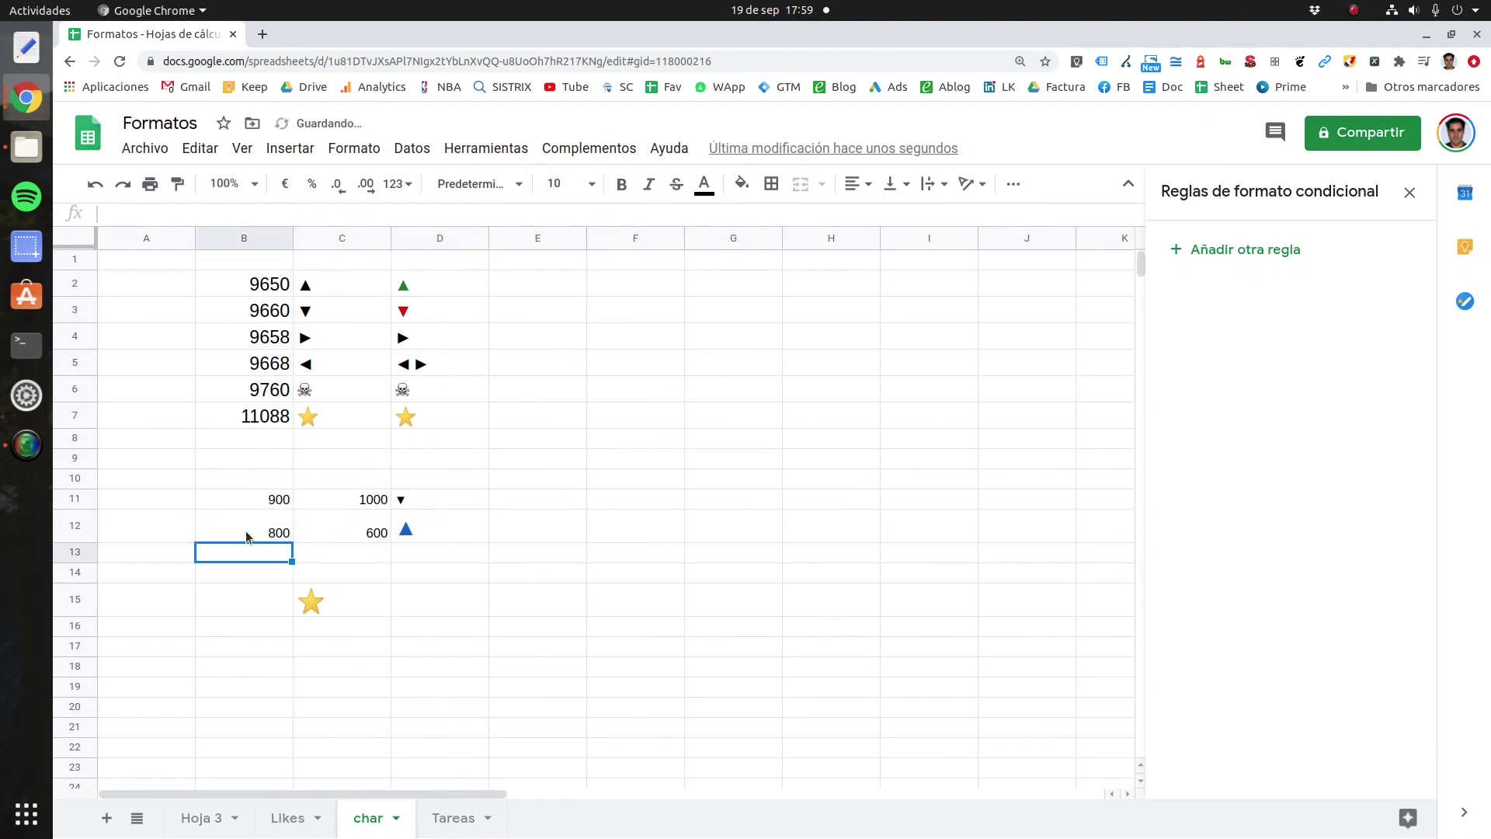
left_click(470, 534)
Step: Review the row 12 comparison and the CHAR formulas behind the skull and star symbols in C6 and C7
left_click_drag(255, 539, 435, 534)
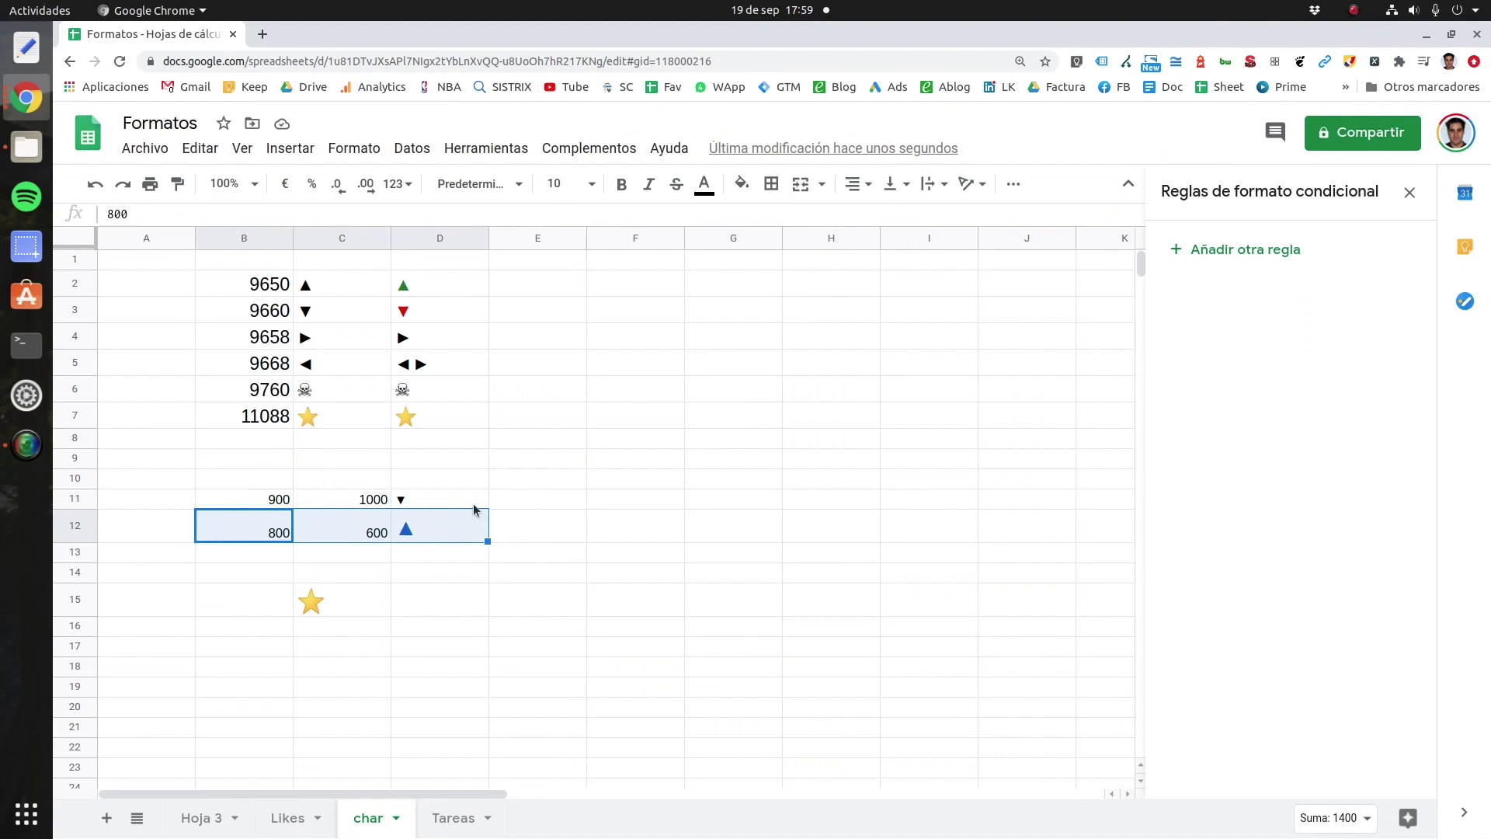
left_click(331, 393)
key("Right")
left_click(357, 416)
left_click(347, 394)
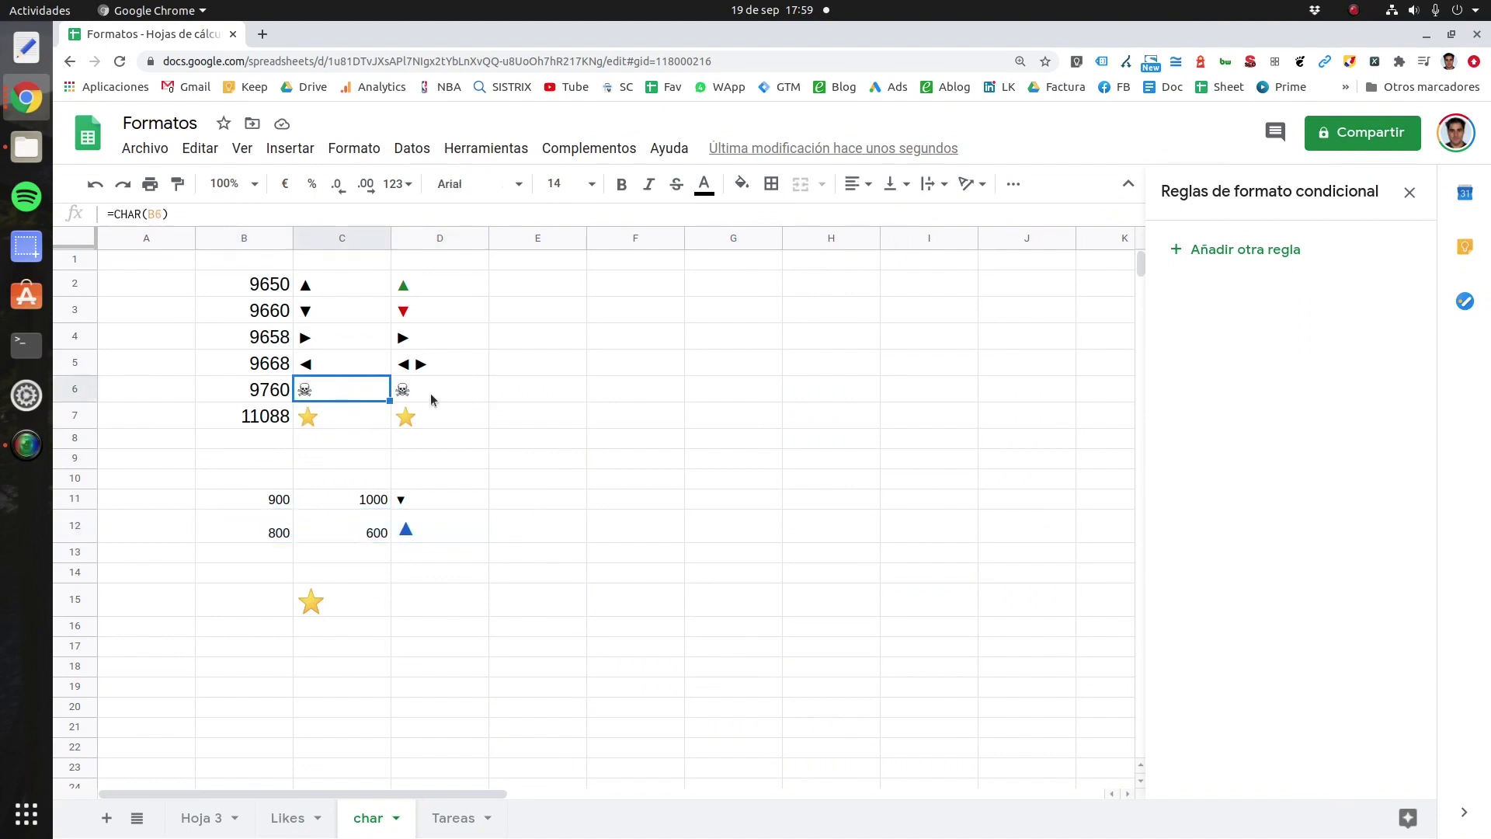
left_click(267, 555)
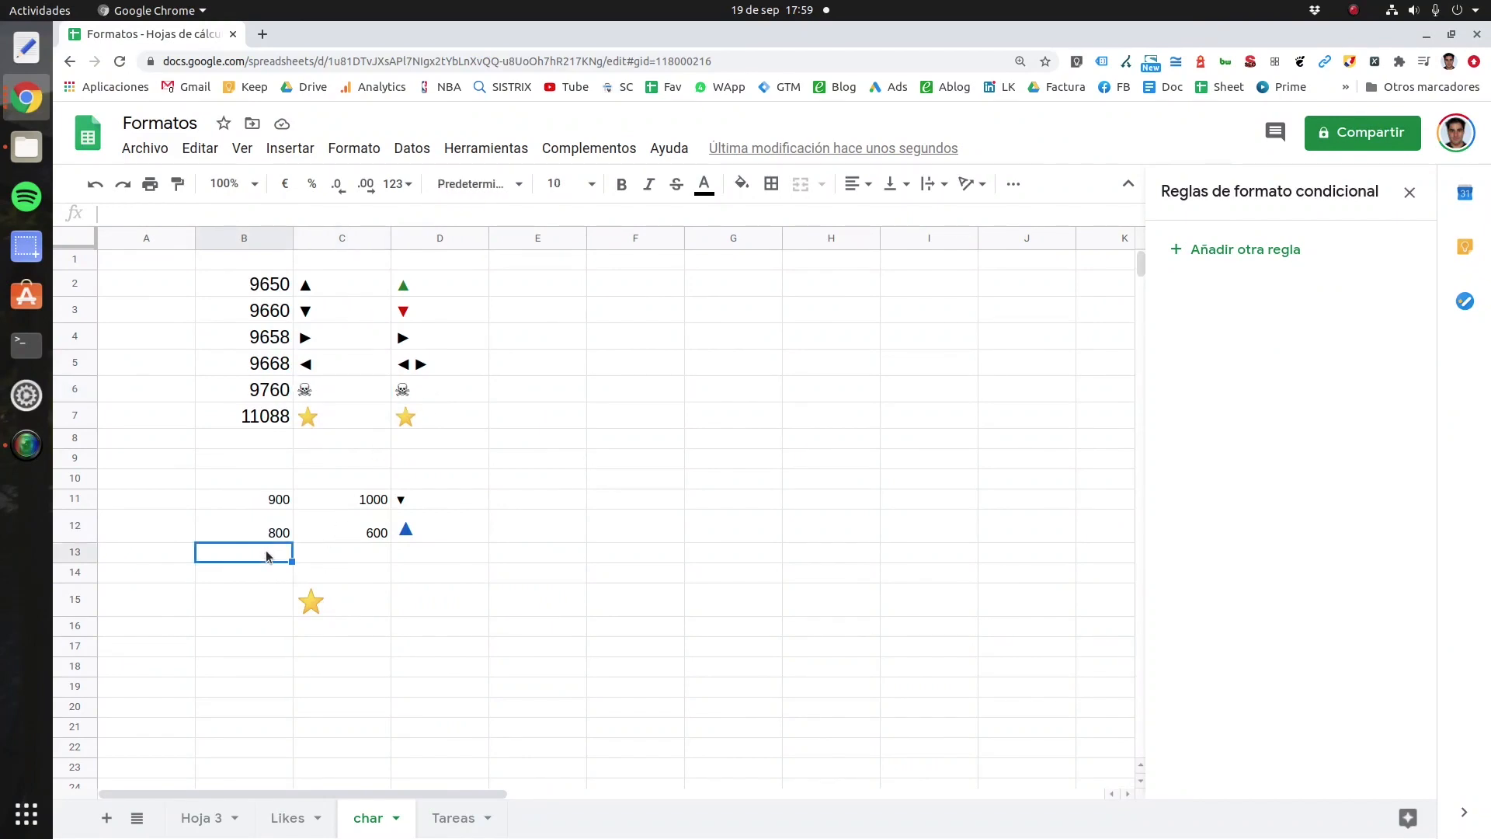
left_click(352, 391)
left_click(342, 417)
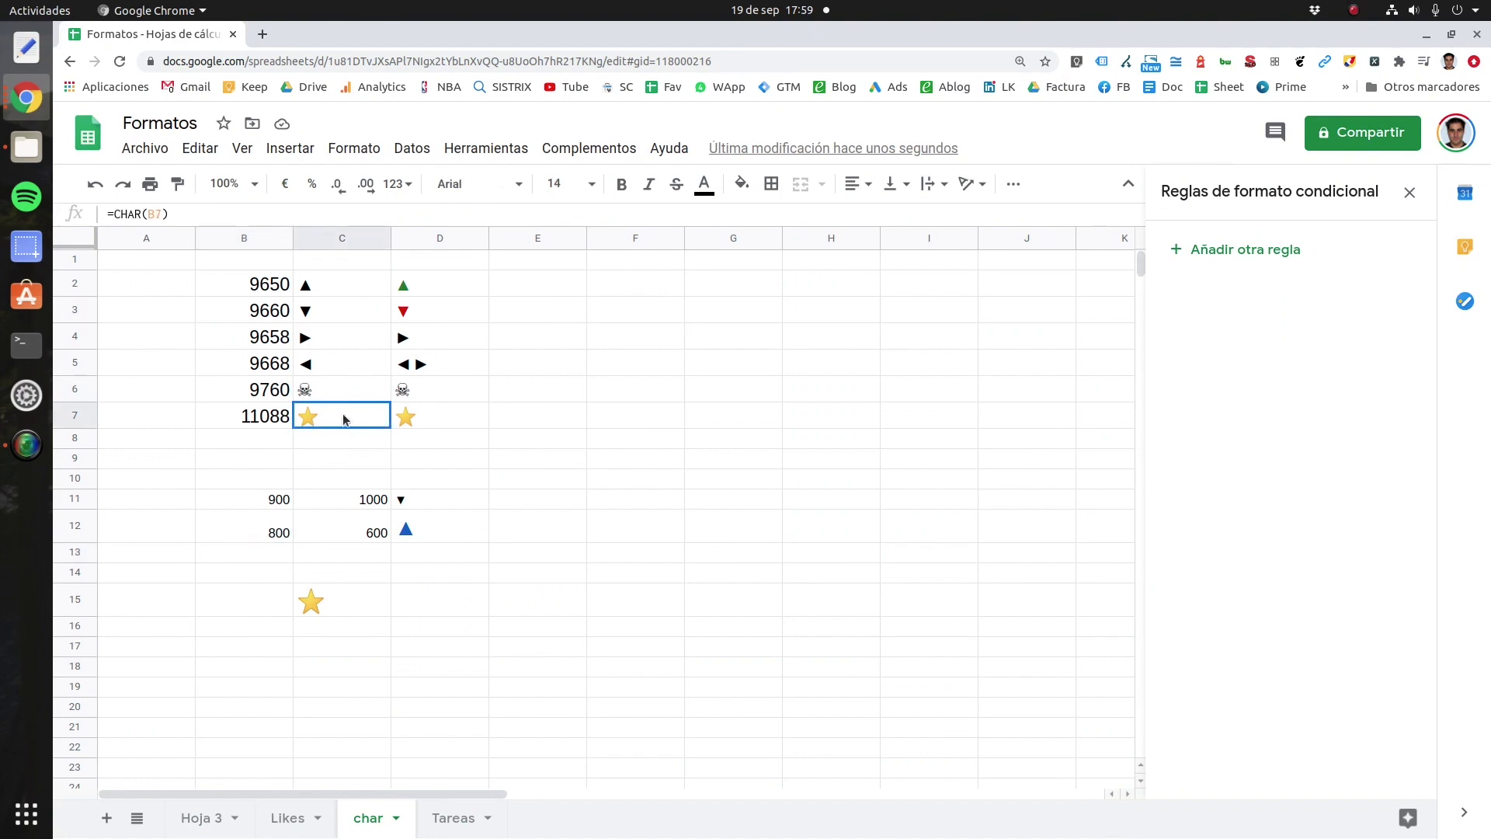
Step: Enter 5 in B13 and begin an IF formula in D13 with the condition B13>4,9
left_click(261, 556)
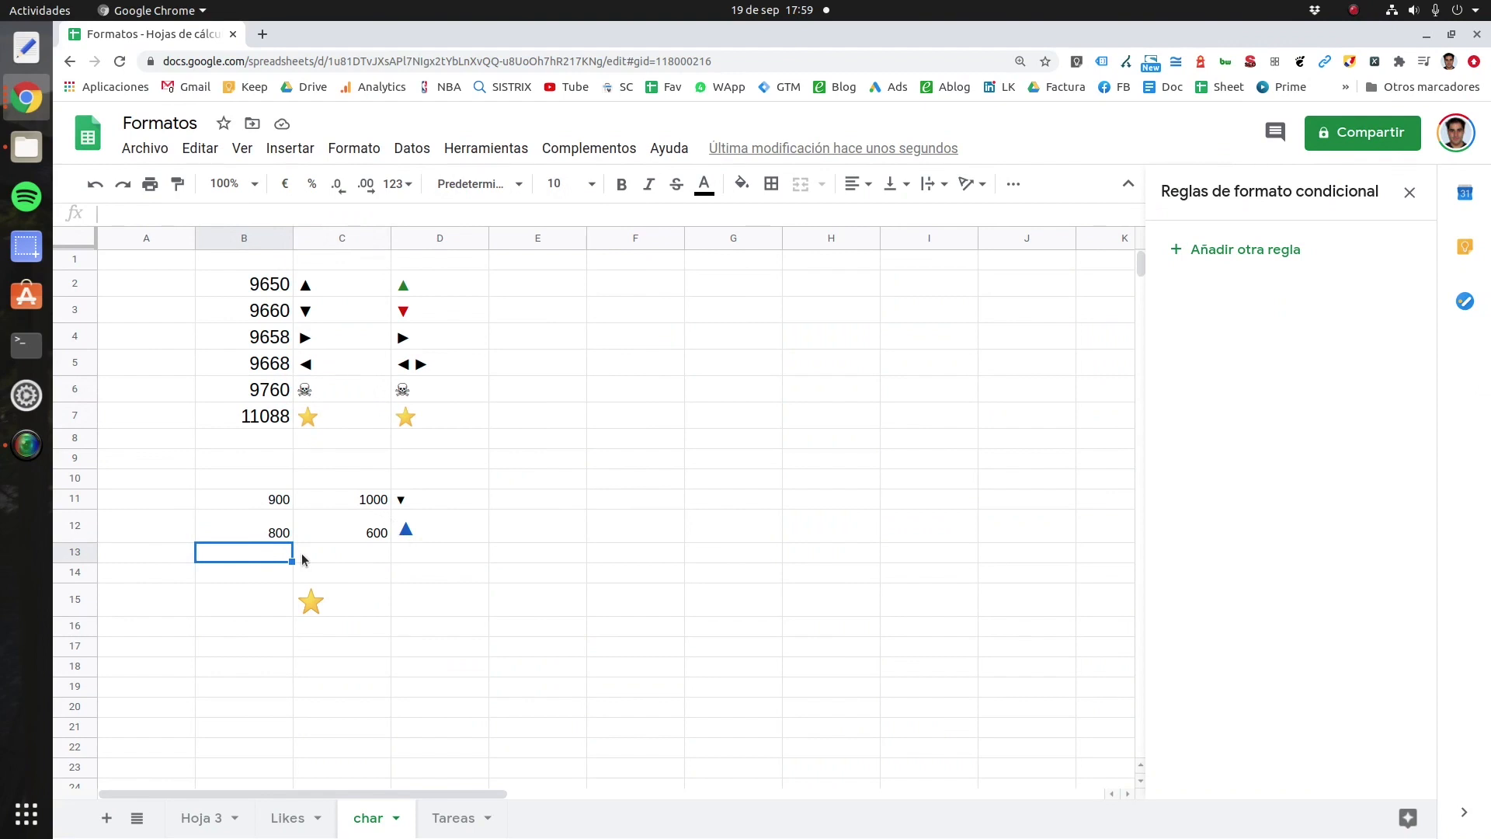
type("5")
left_click(422, 551)
type("=")
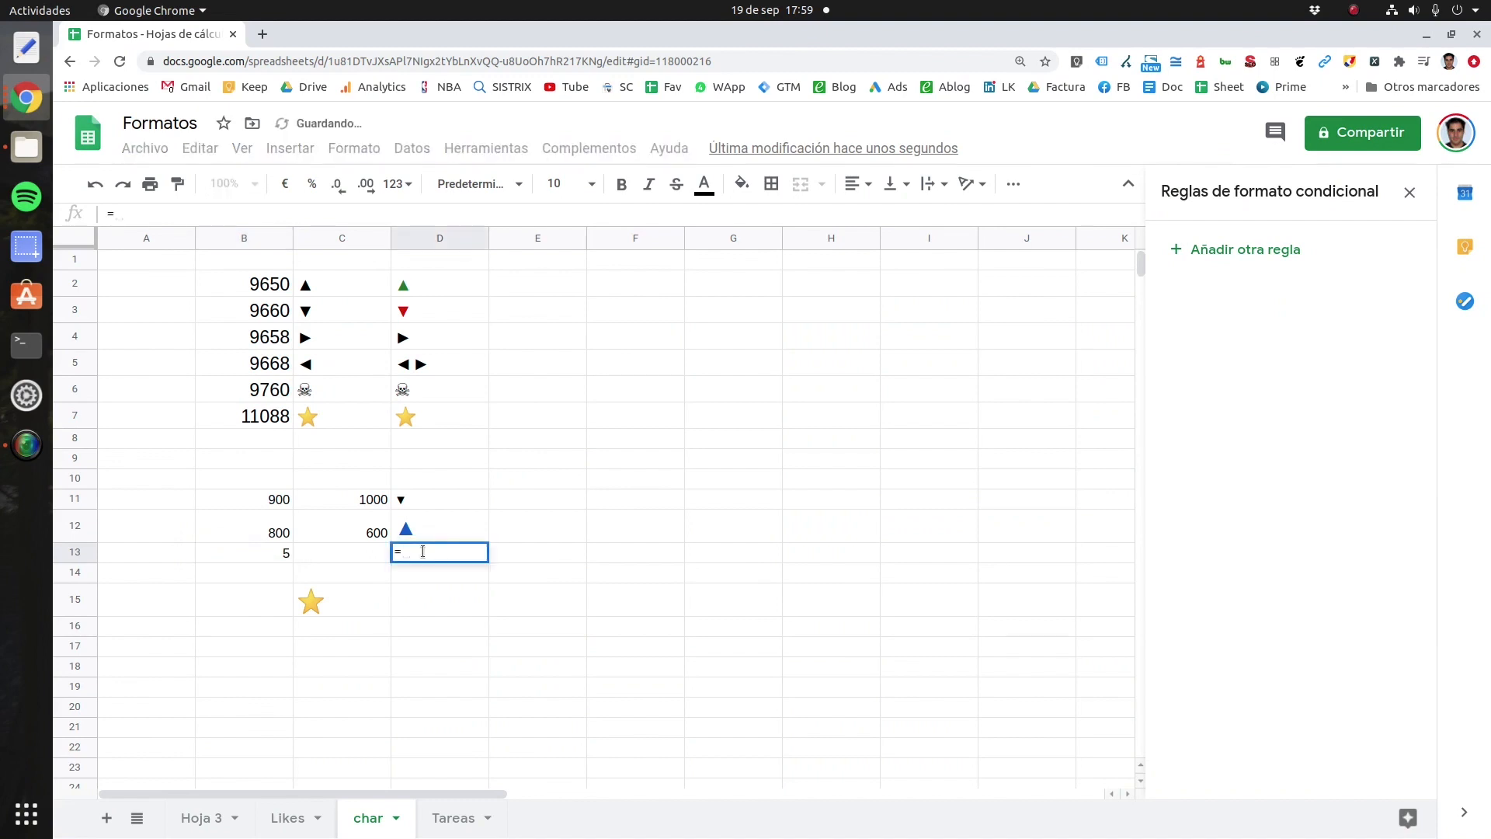
type("if(")
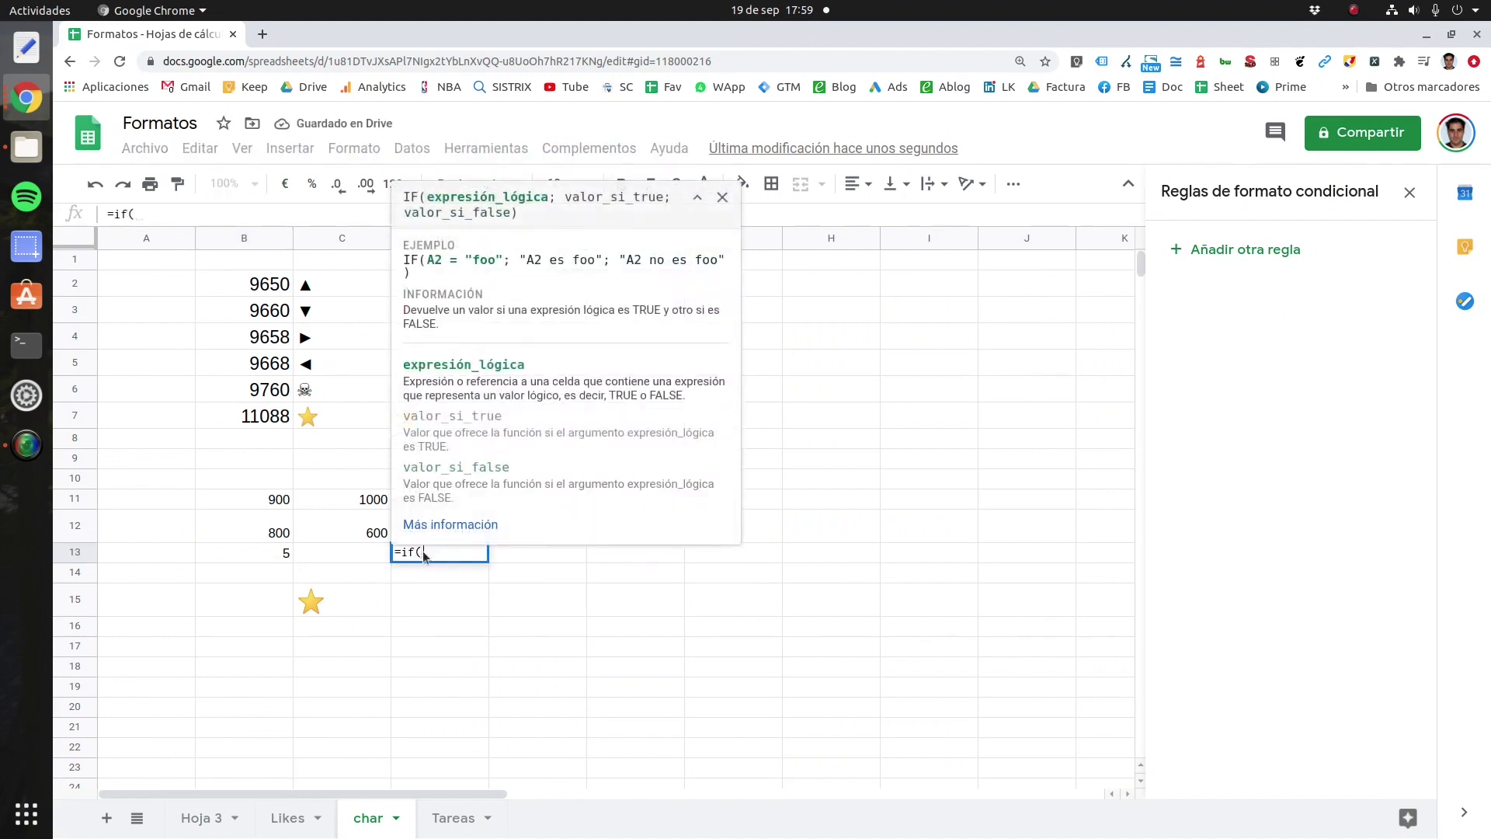
left_click(259, 553)
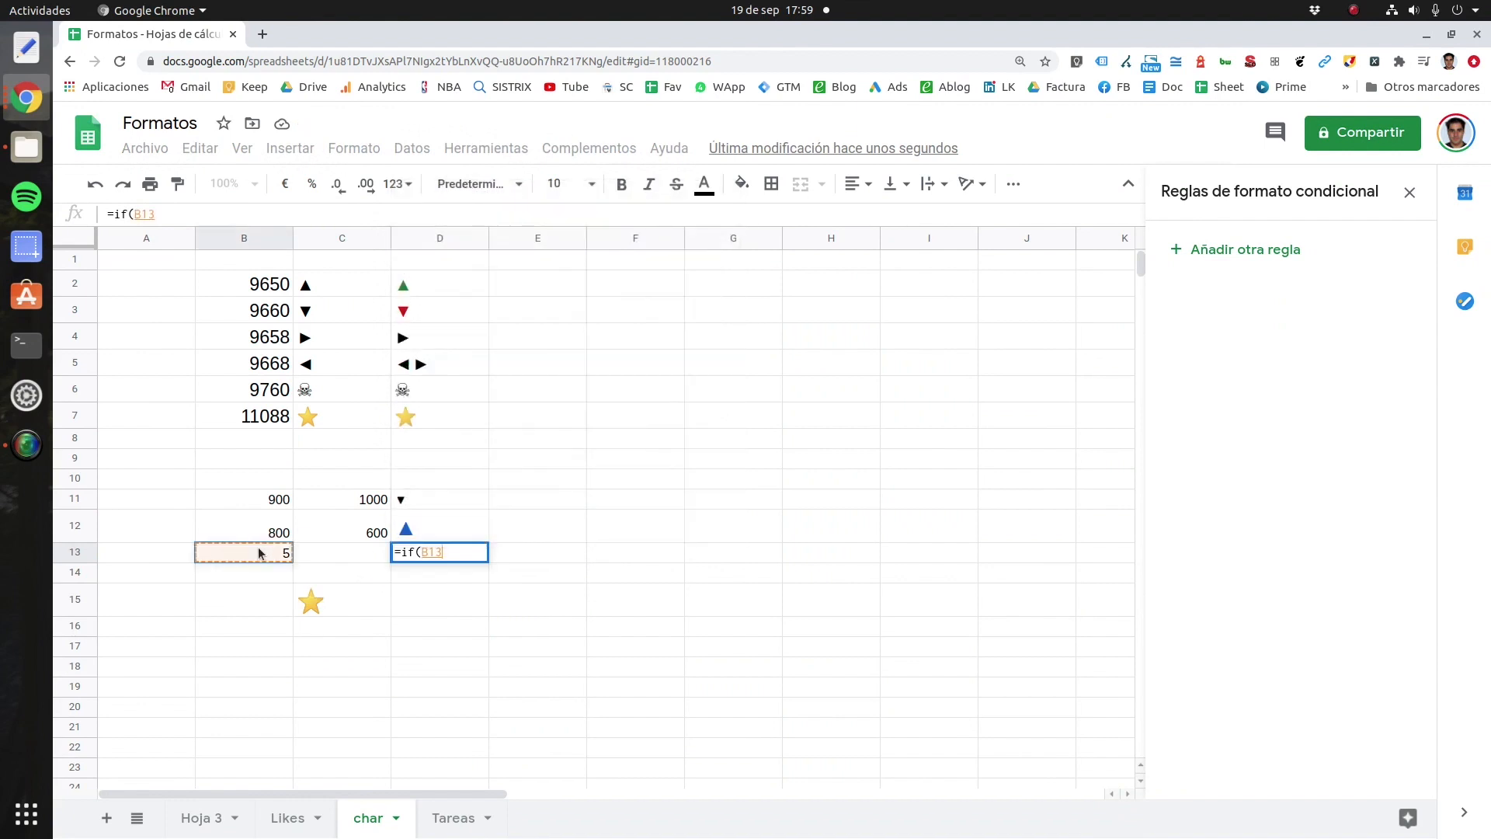
type(">")
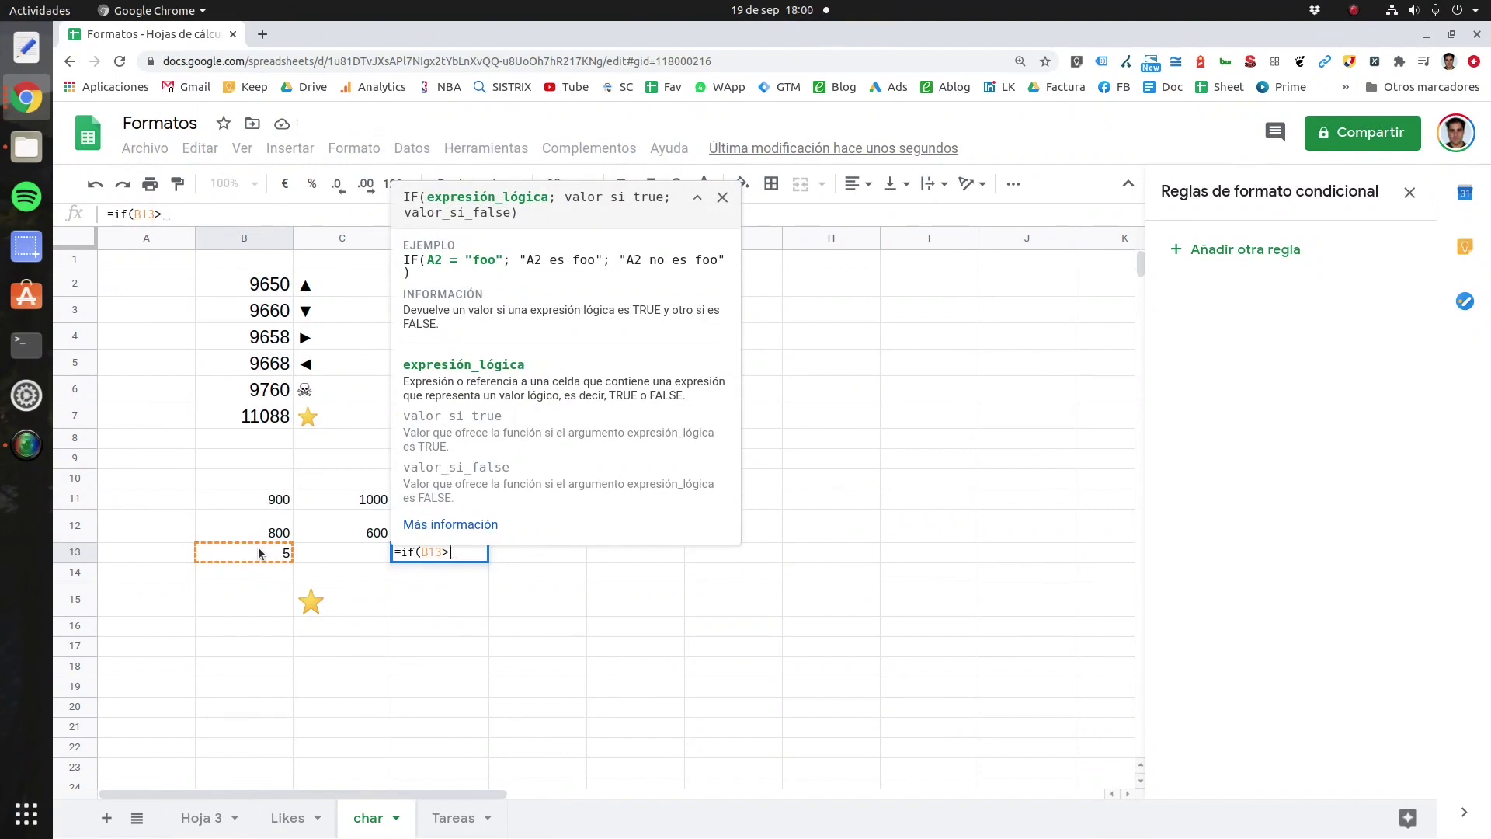
type("4,9")
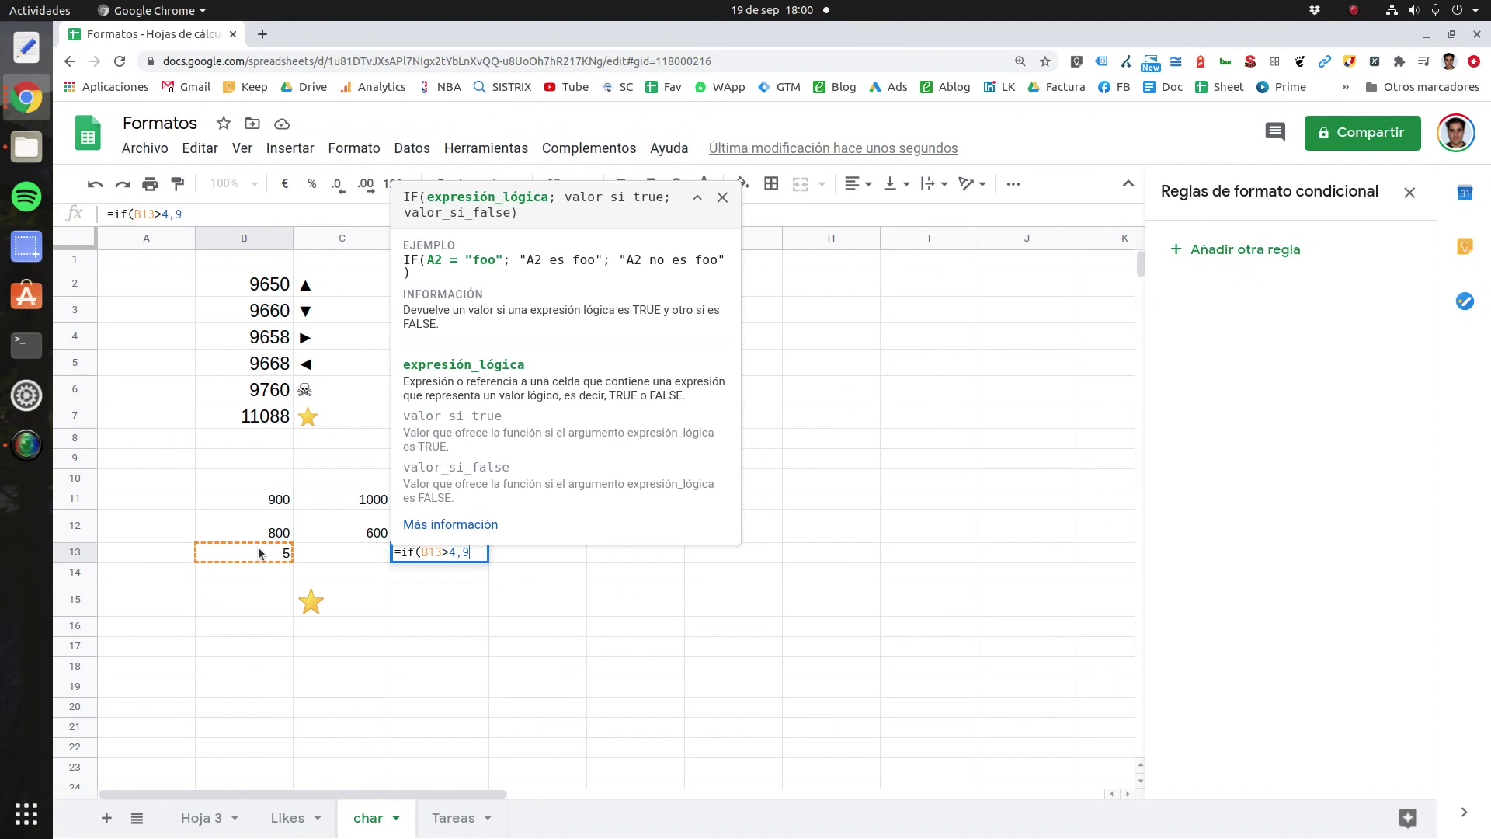
Step: Complete the IF formula in D13 with CHAR(11088) as the true value and CHAR(9760) as the false value
type(";")
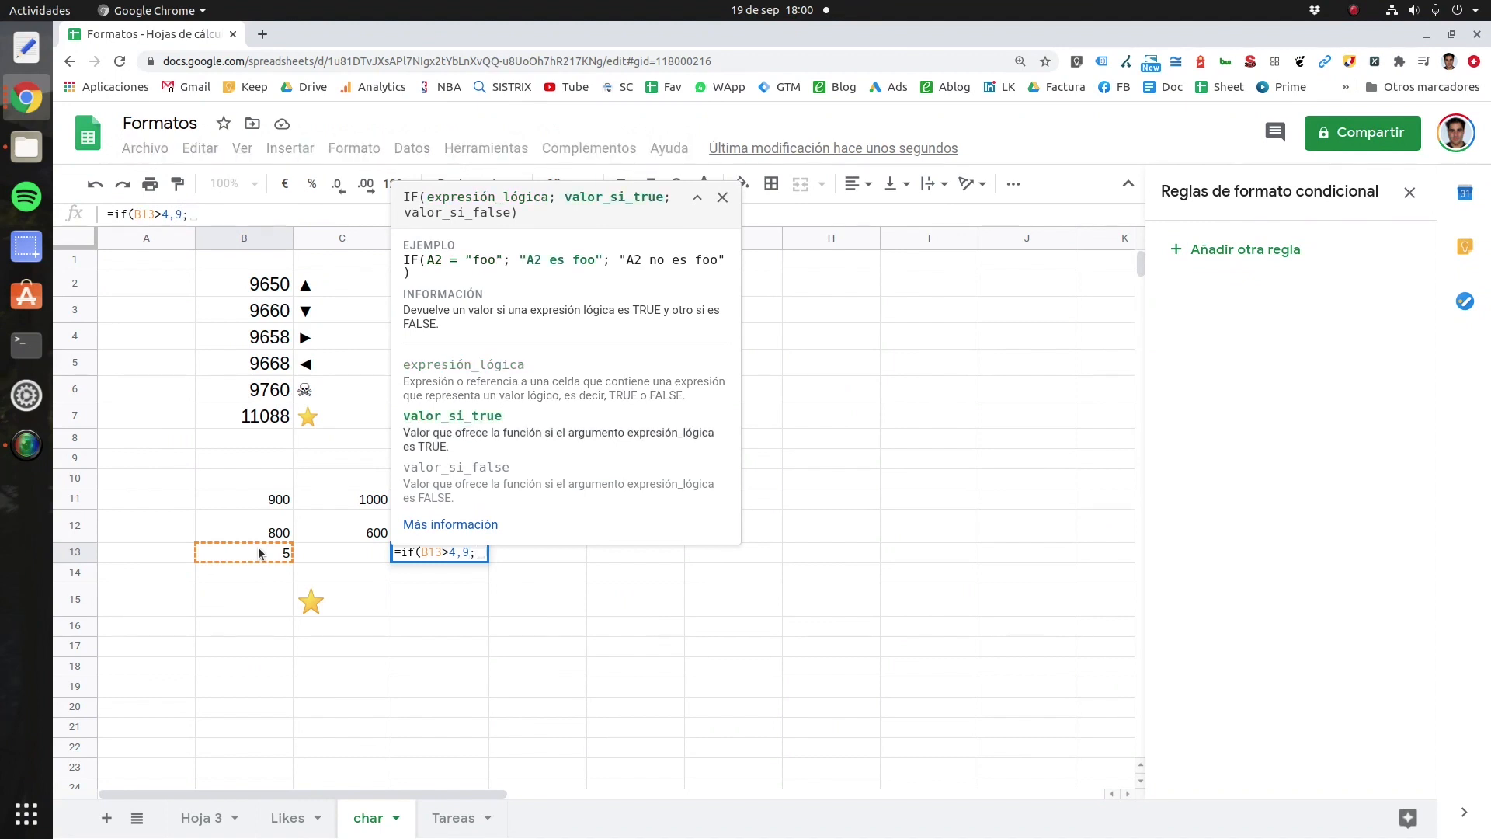
type("CHA")
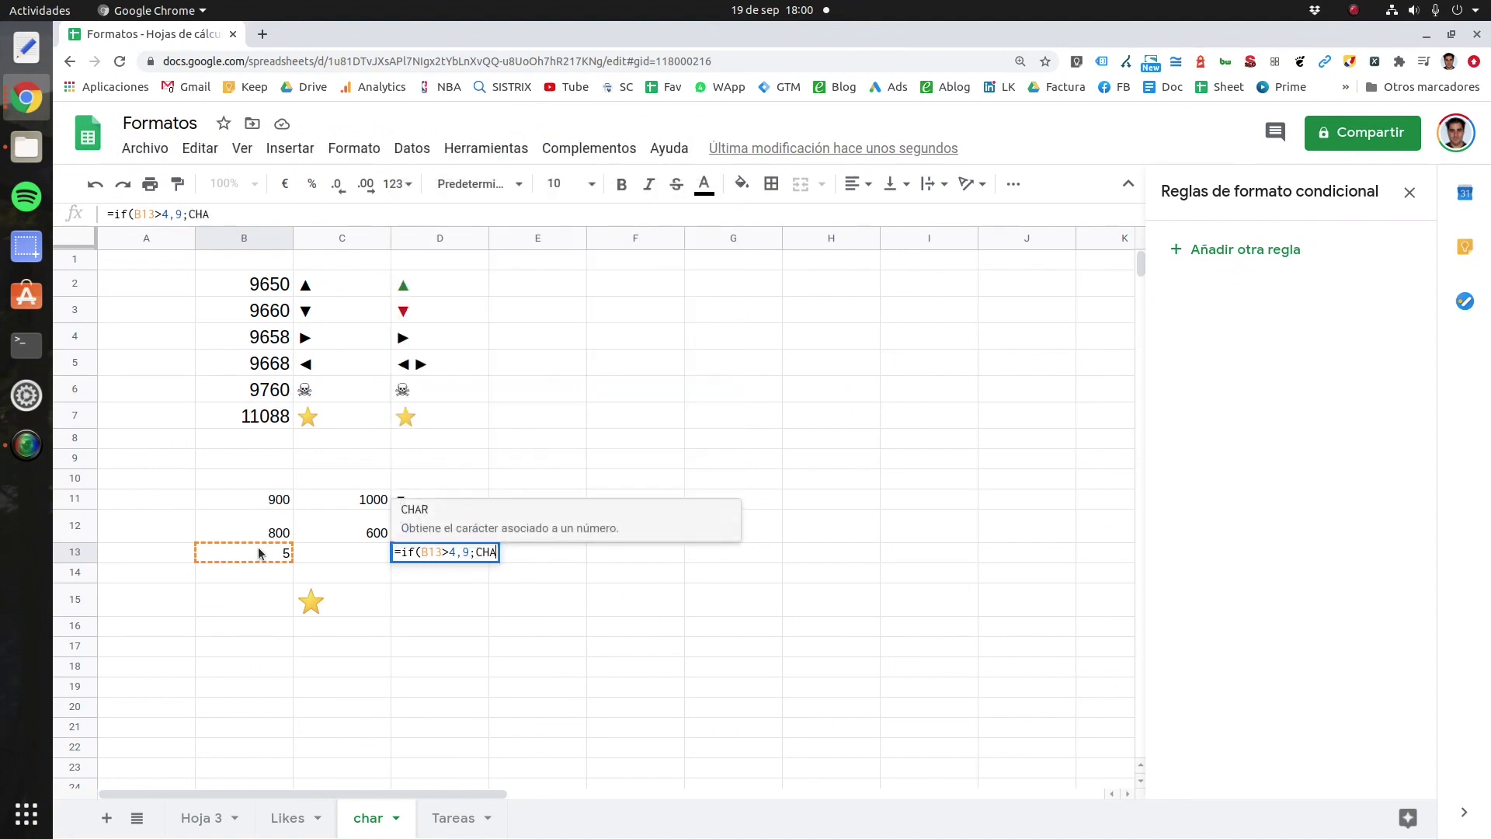
type("R(11")
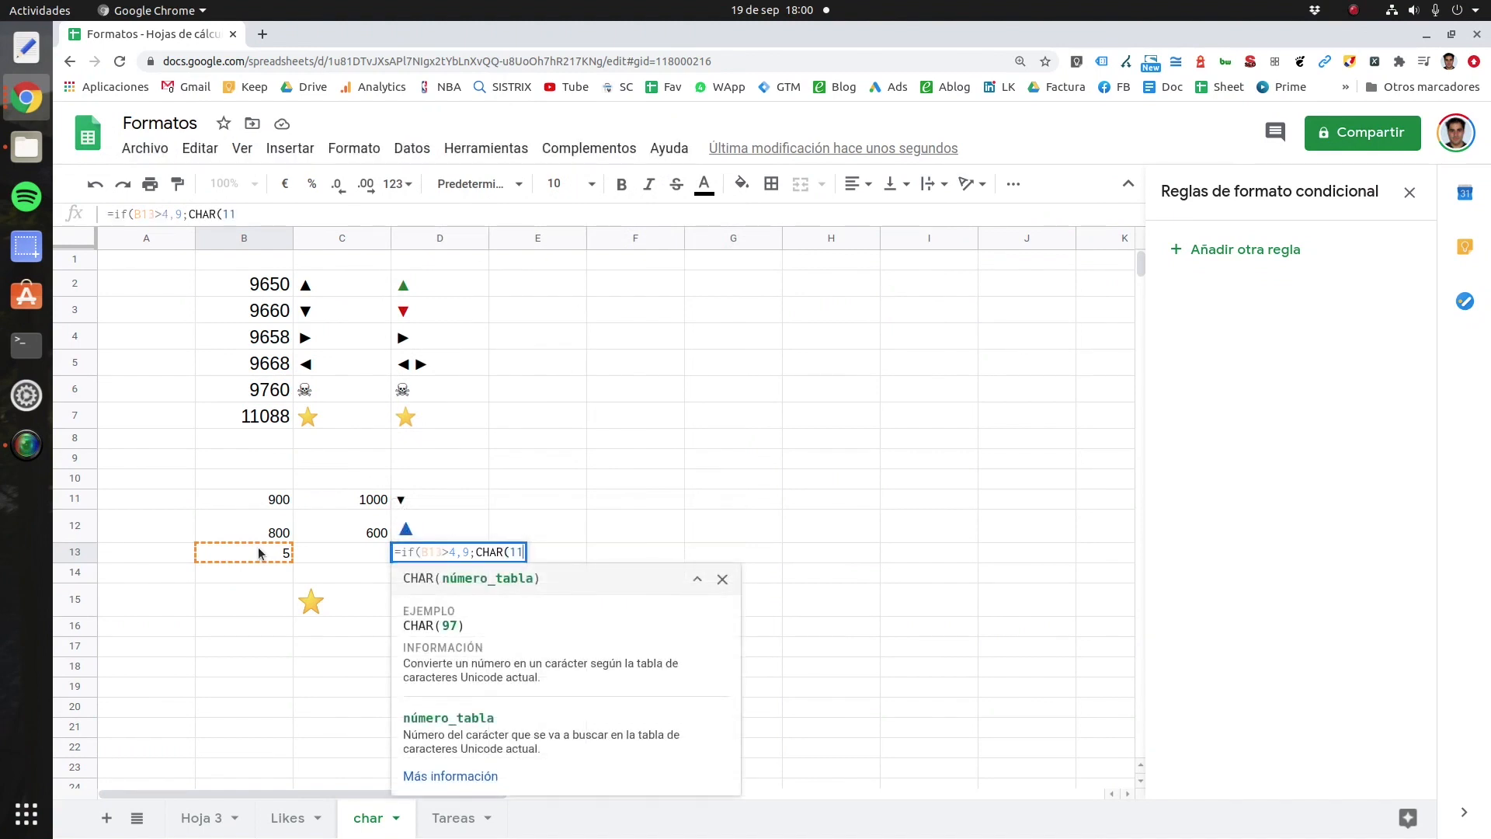
type("088)")
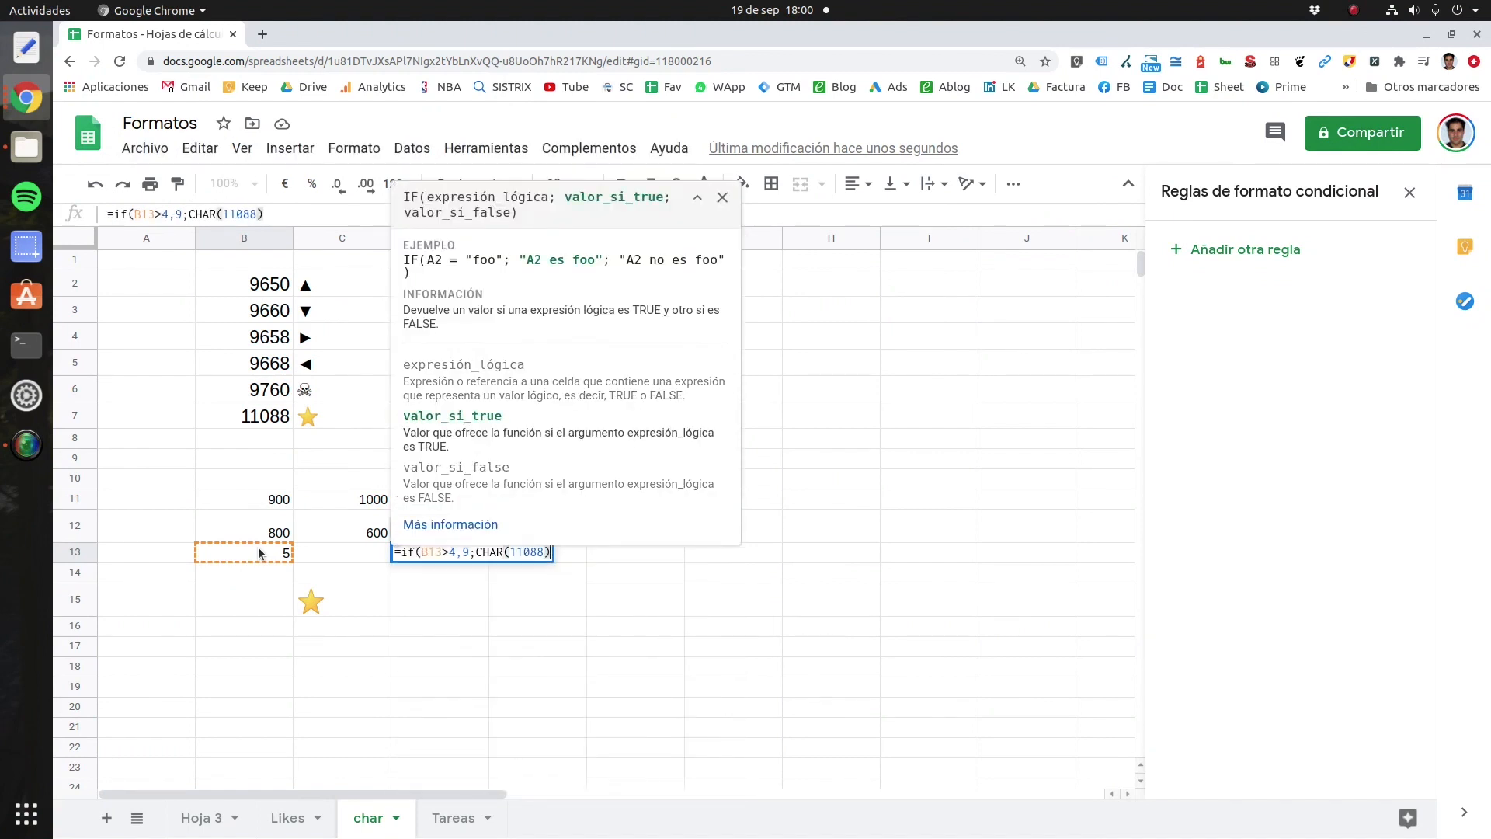
type(";")
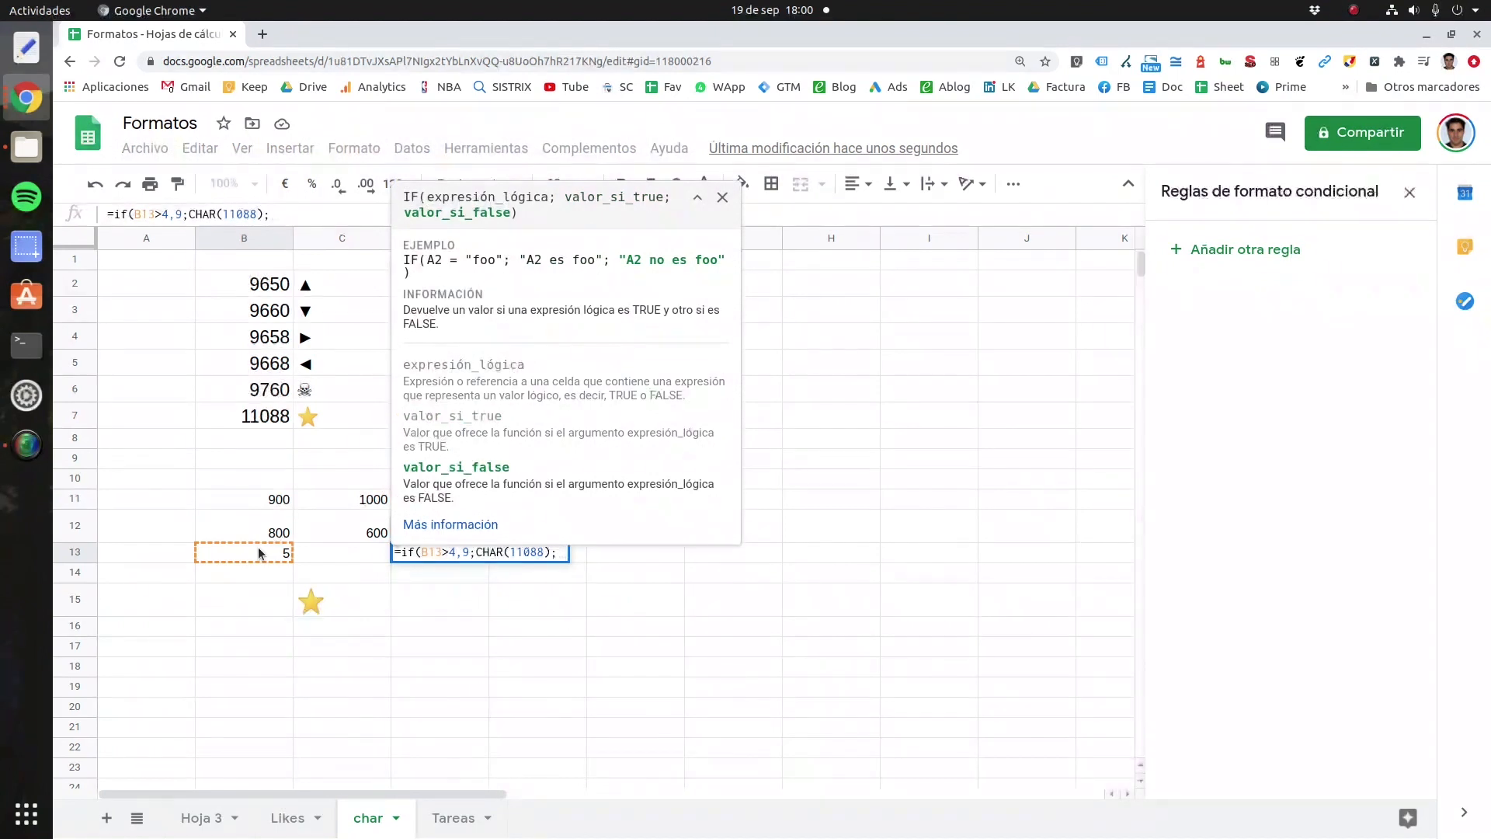
type("CHAR(")
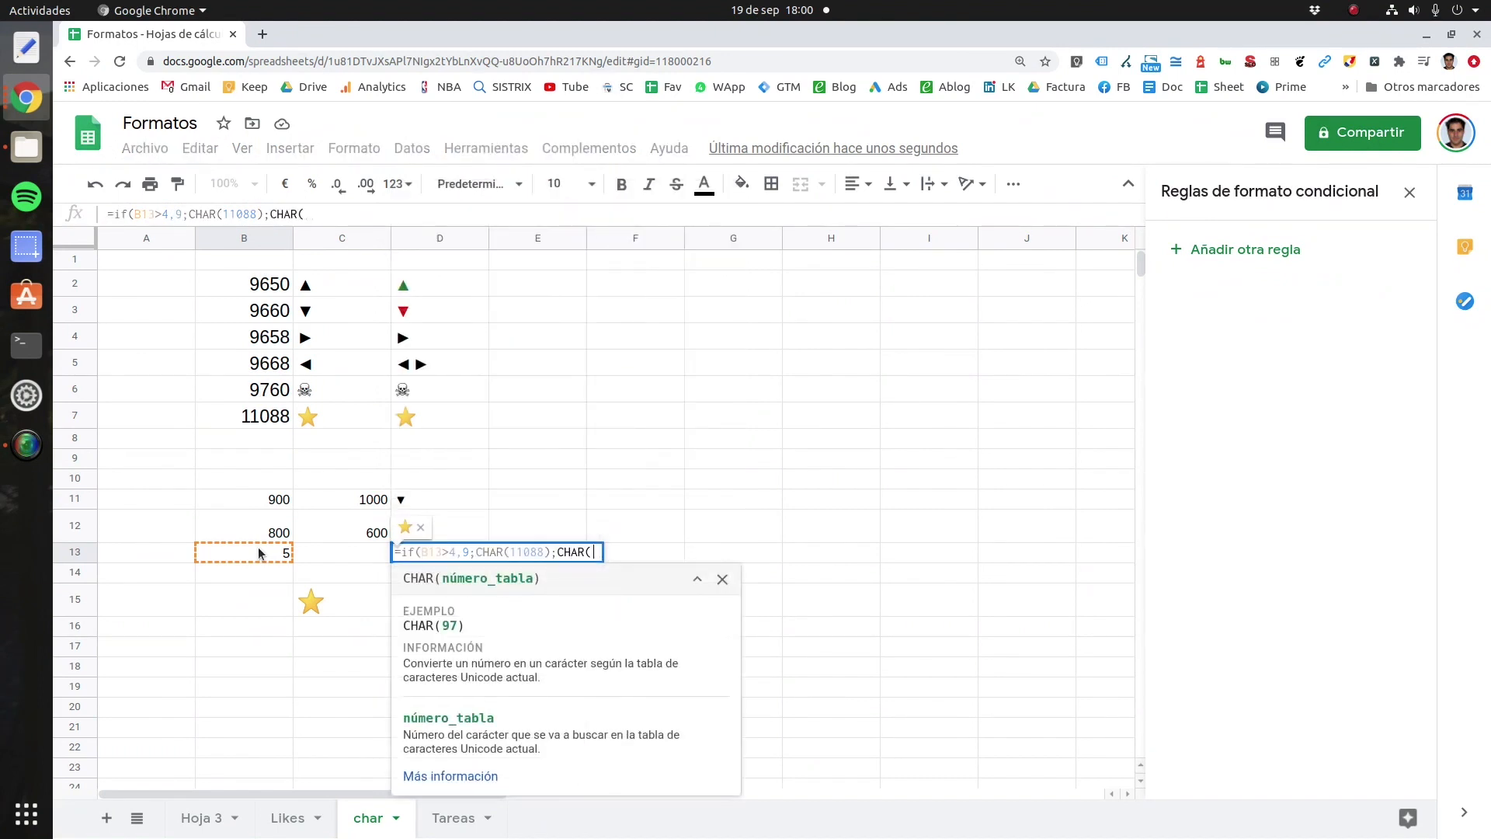
type("9760)")
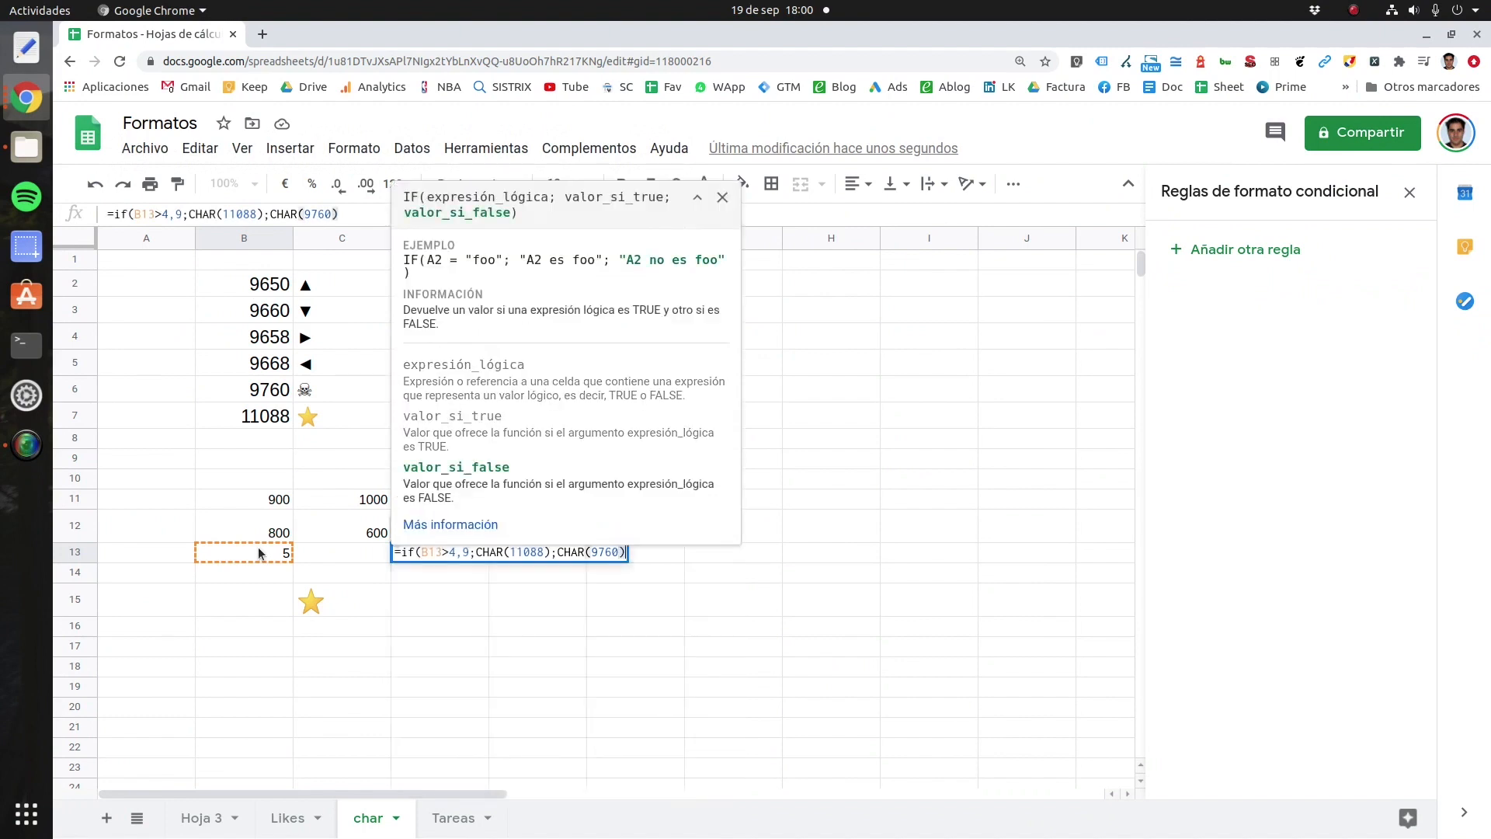
key("Return")
Step: Set B13 to 2 to test the false case of the symbol formula
left_click(274, 553)
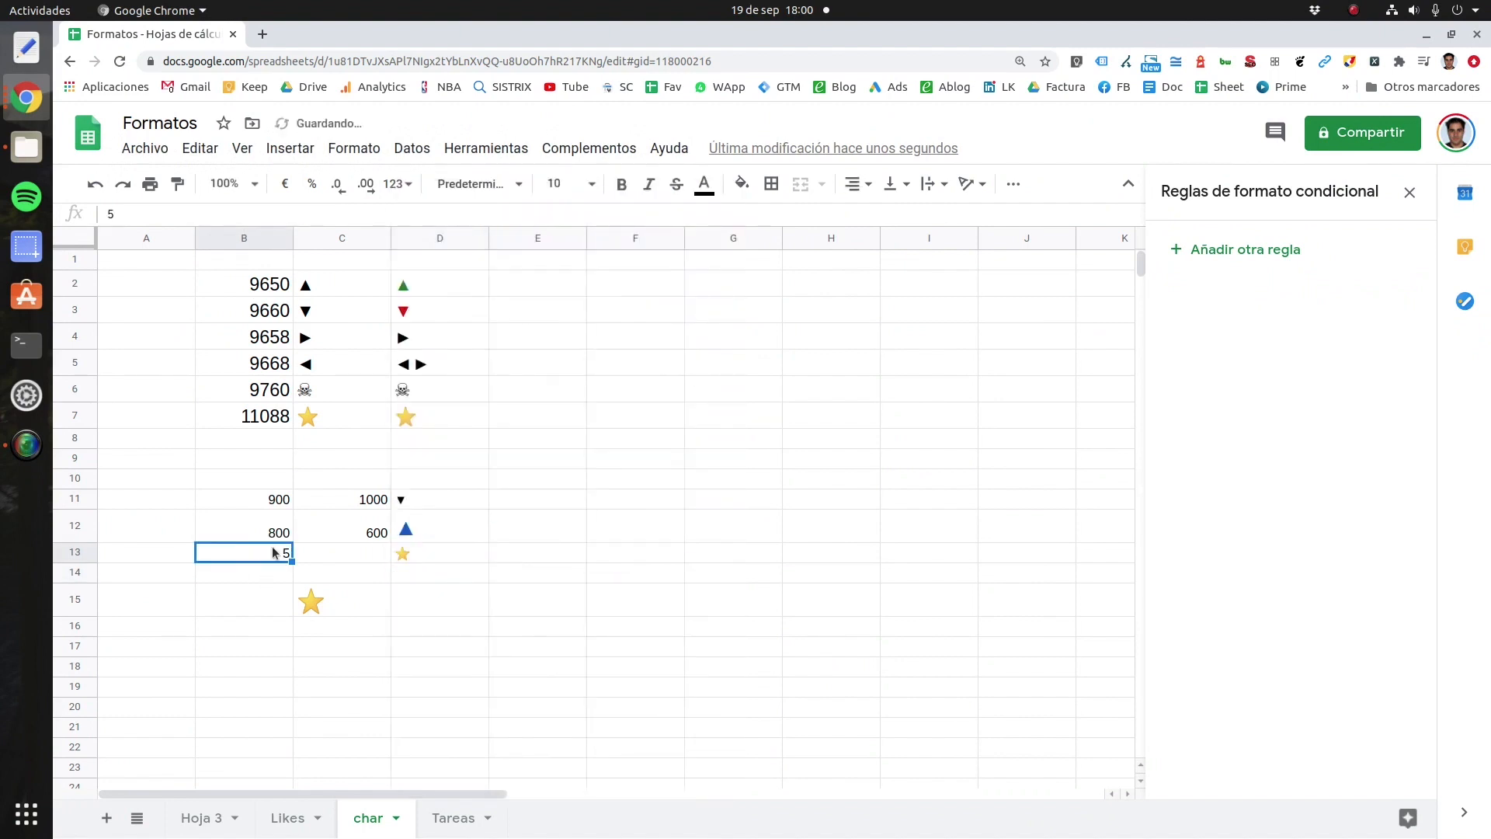
type("2")
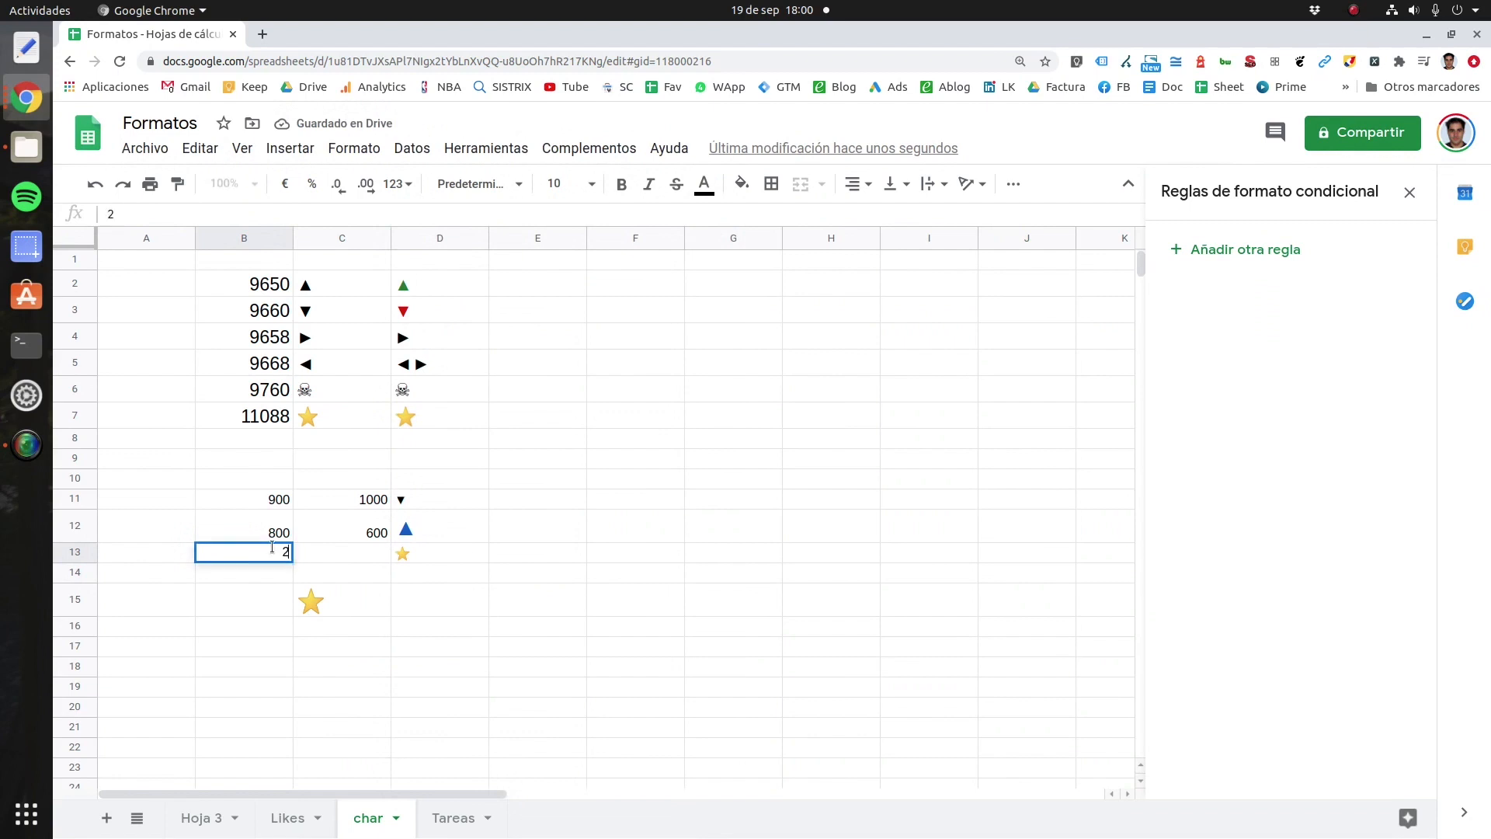
key("Return")
Step: Enlarge the symbol in D13 by setting its font size to 36
left_click(400, 553)
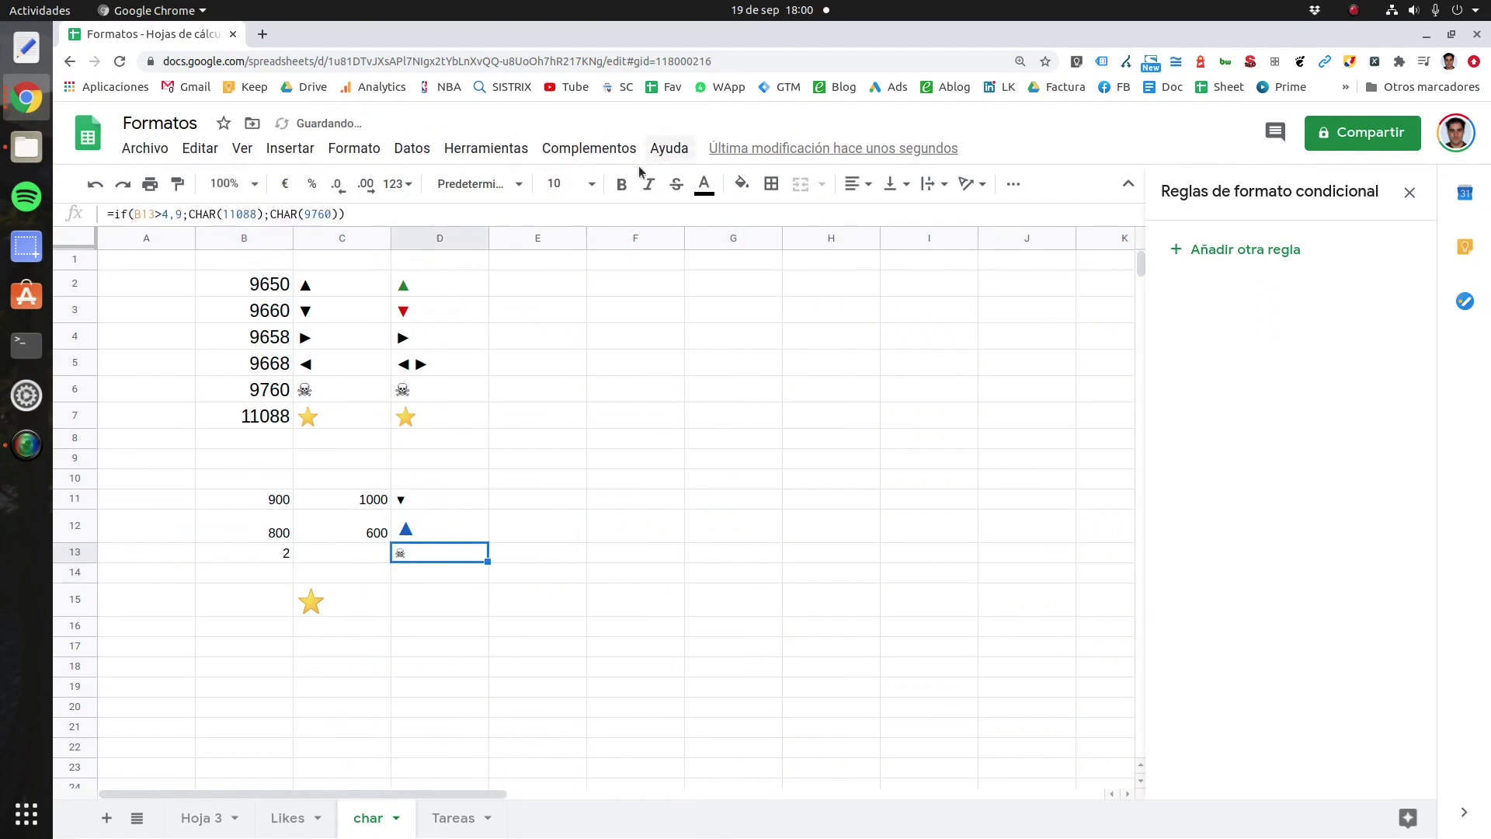
left_click(562, 183)
left_click(557, 499)
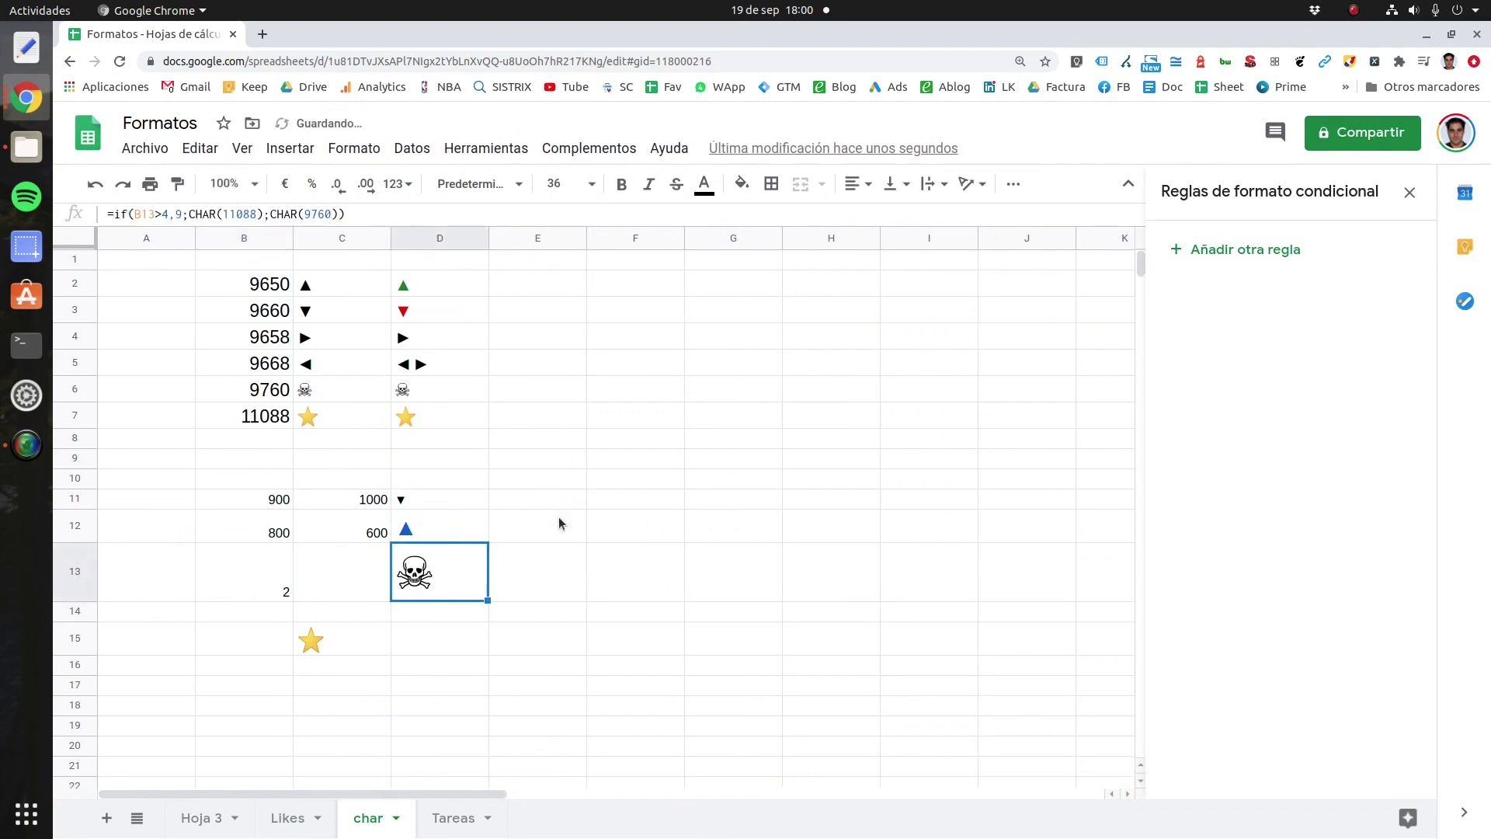
Step: Test both outcomes of the D13 formula by setting B13 first to 10 and finally to 4
left_click(252, 577)
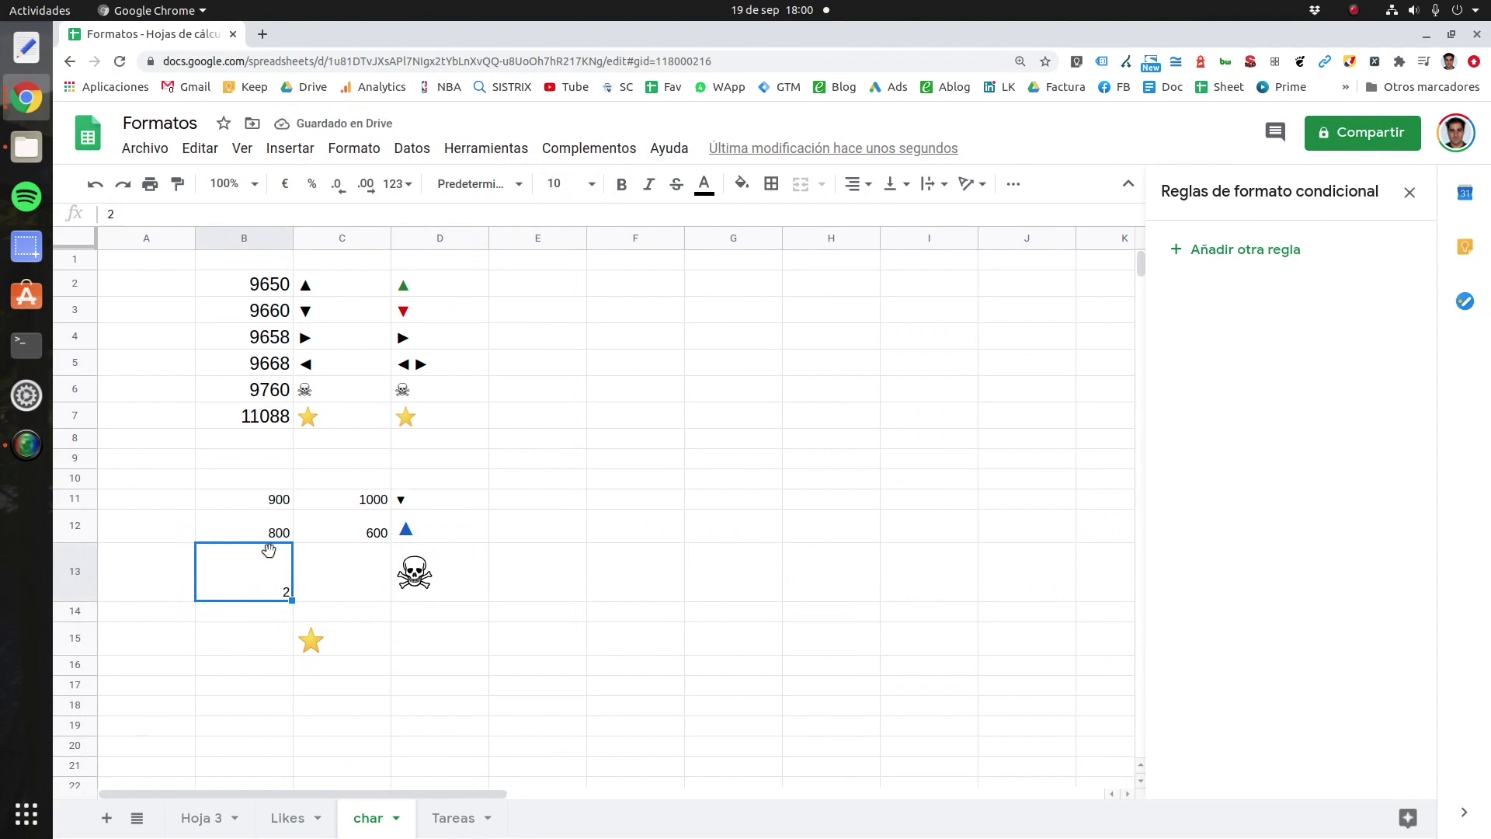
type("10")
key("Return")
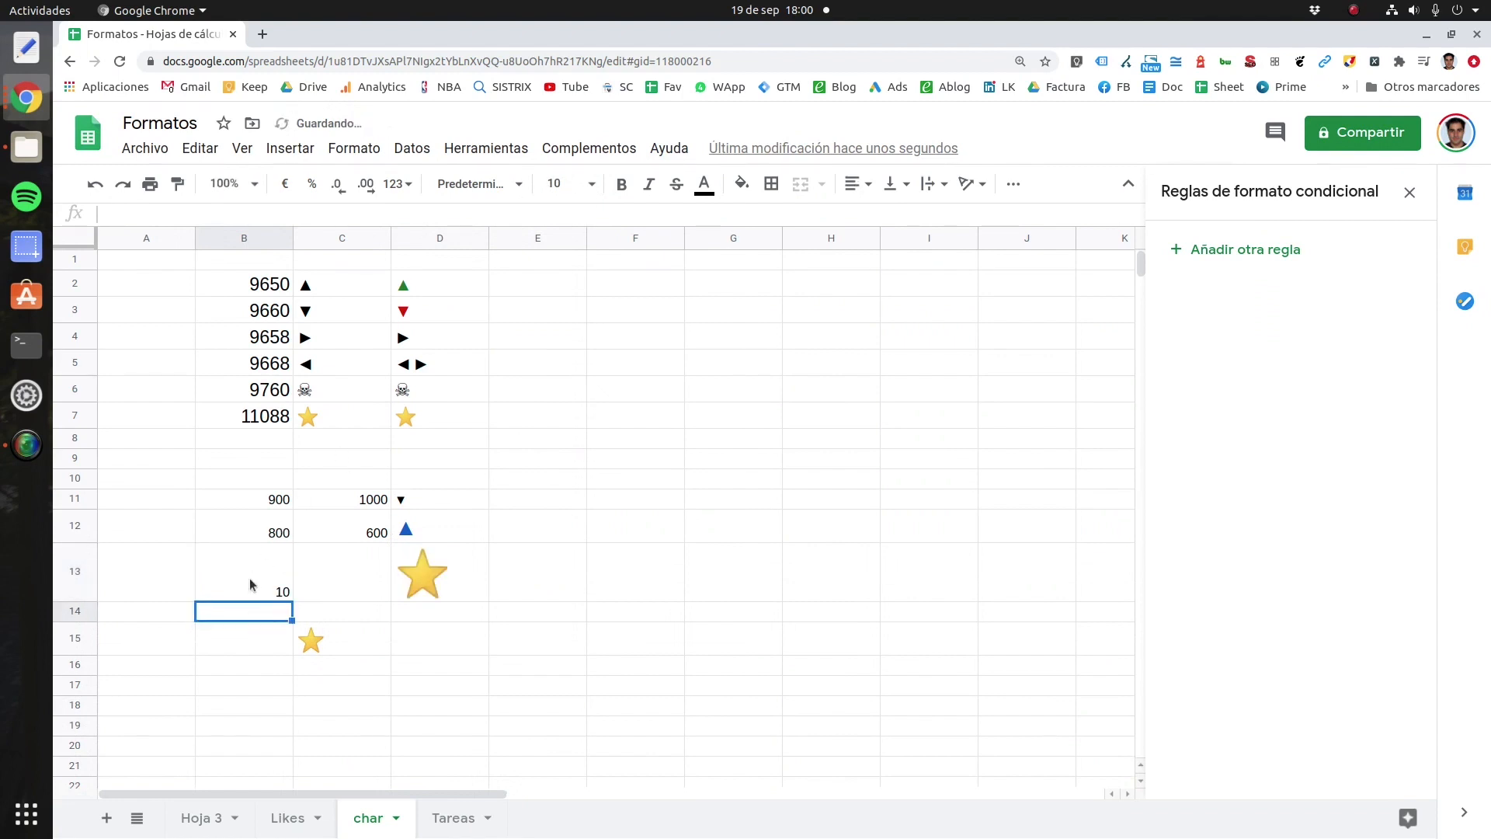
left_click(250, 584)
type("4")
key("Return")
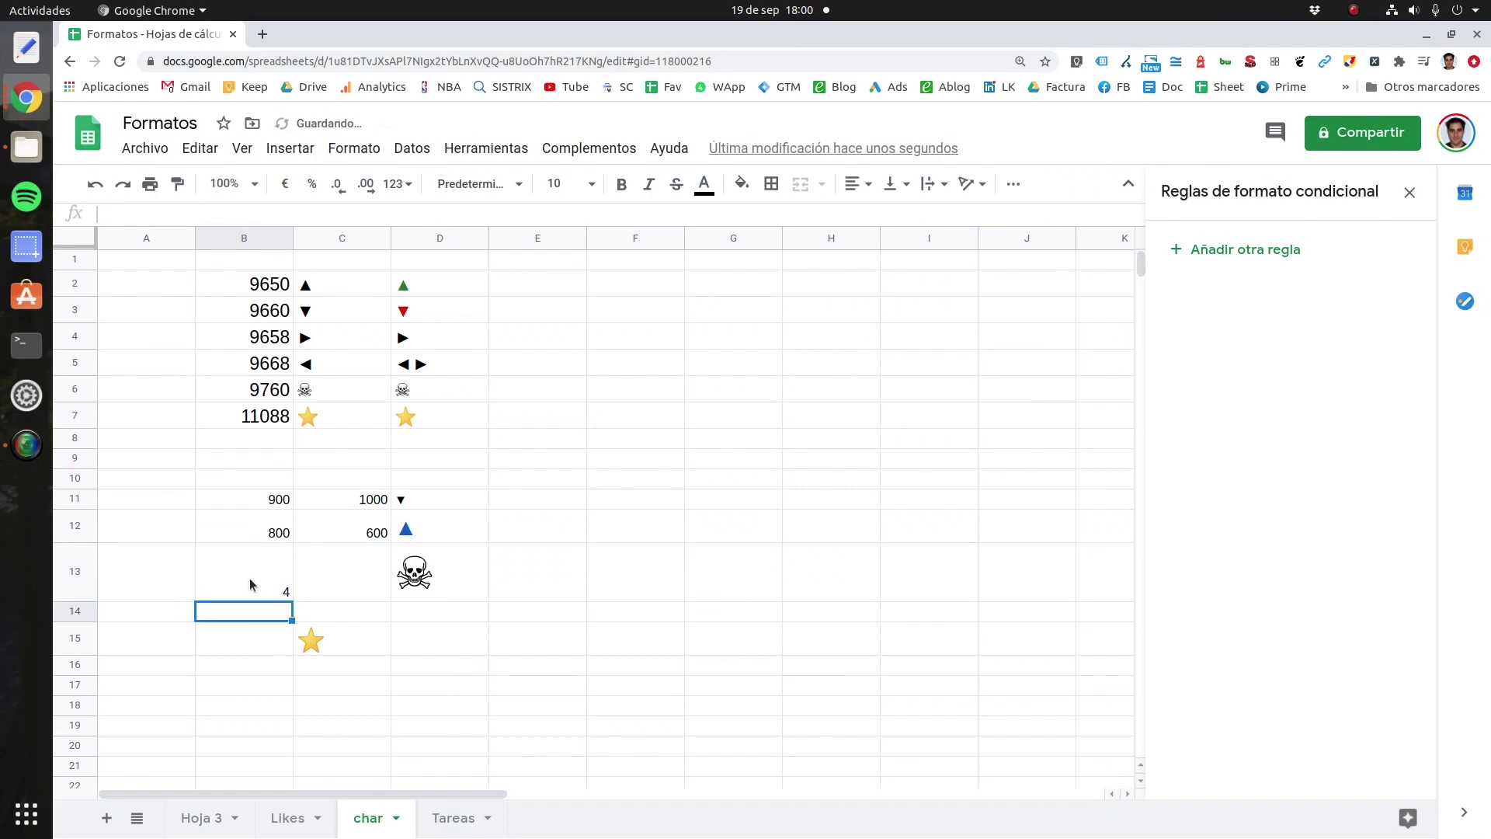
left_click(453, 579)
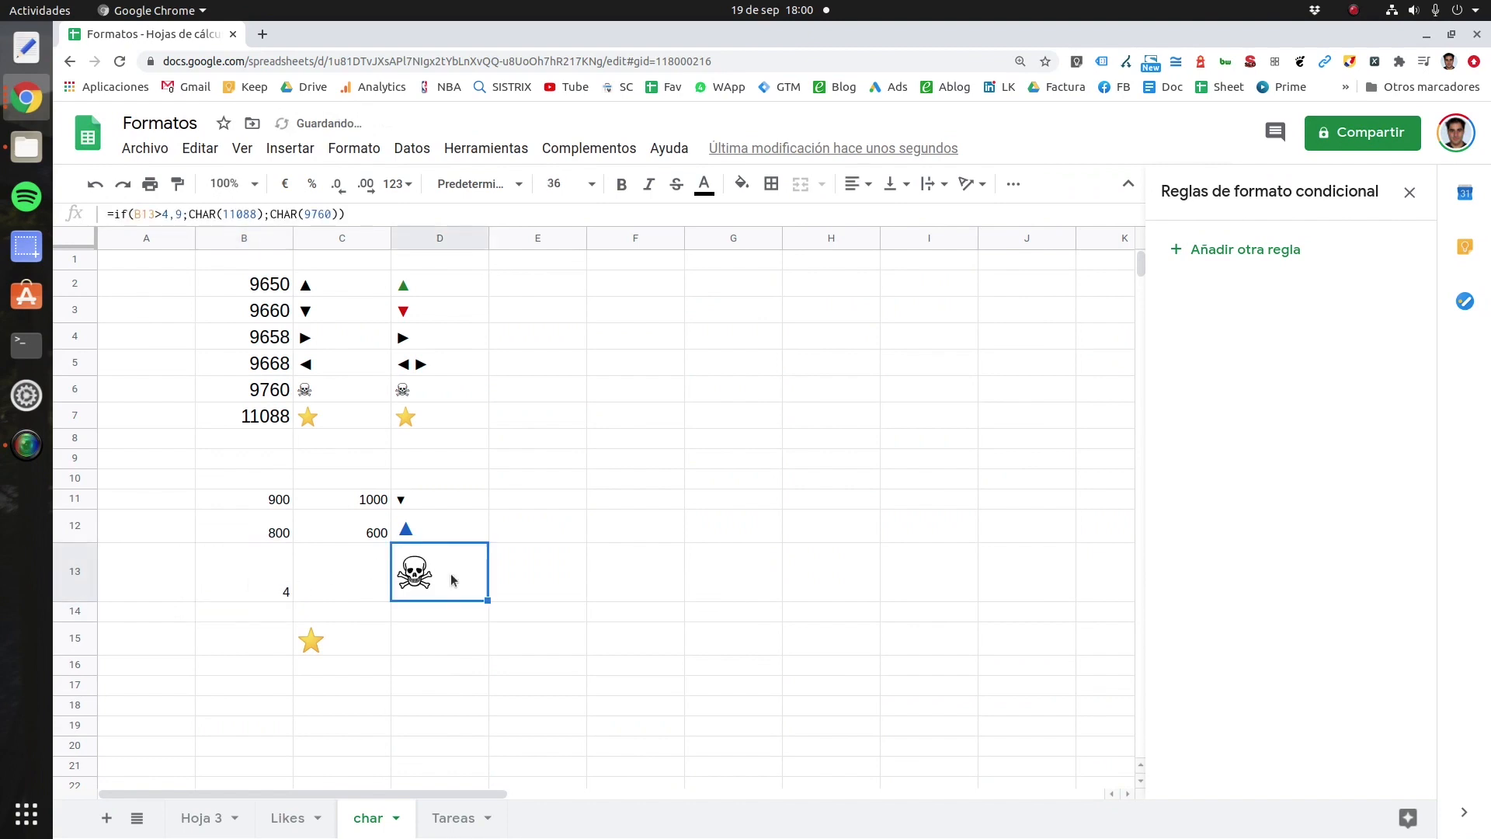
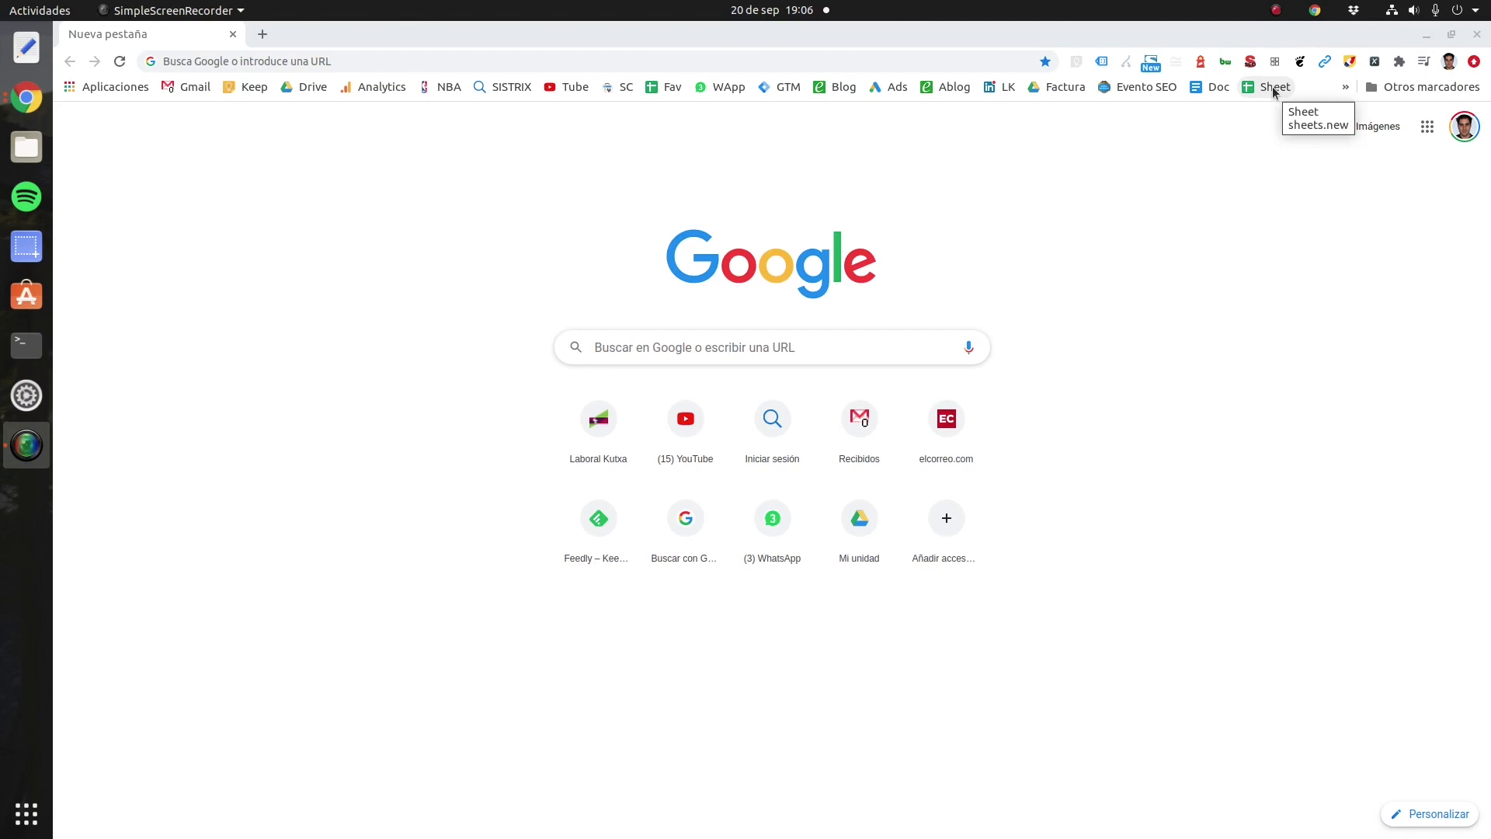
Step: Create a new blank spreadsheet and name it Macros
left_click(1275, 90)
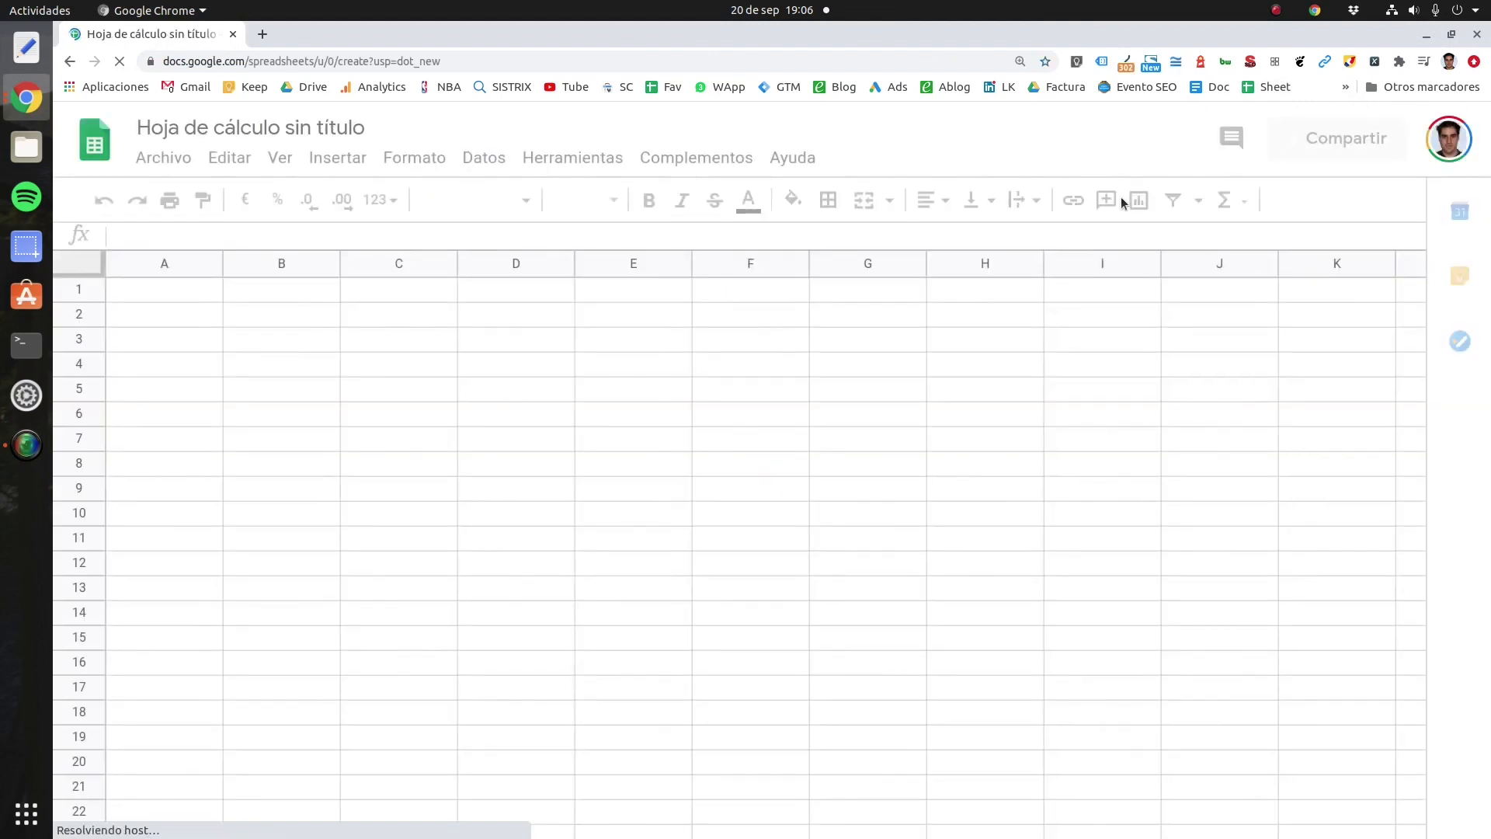
left_click(239, 126)
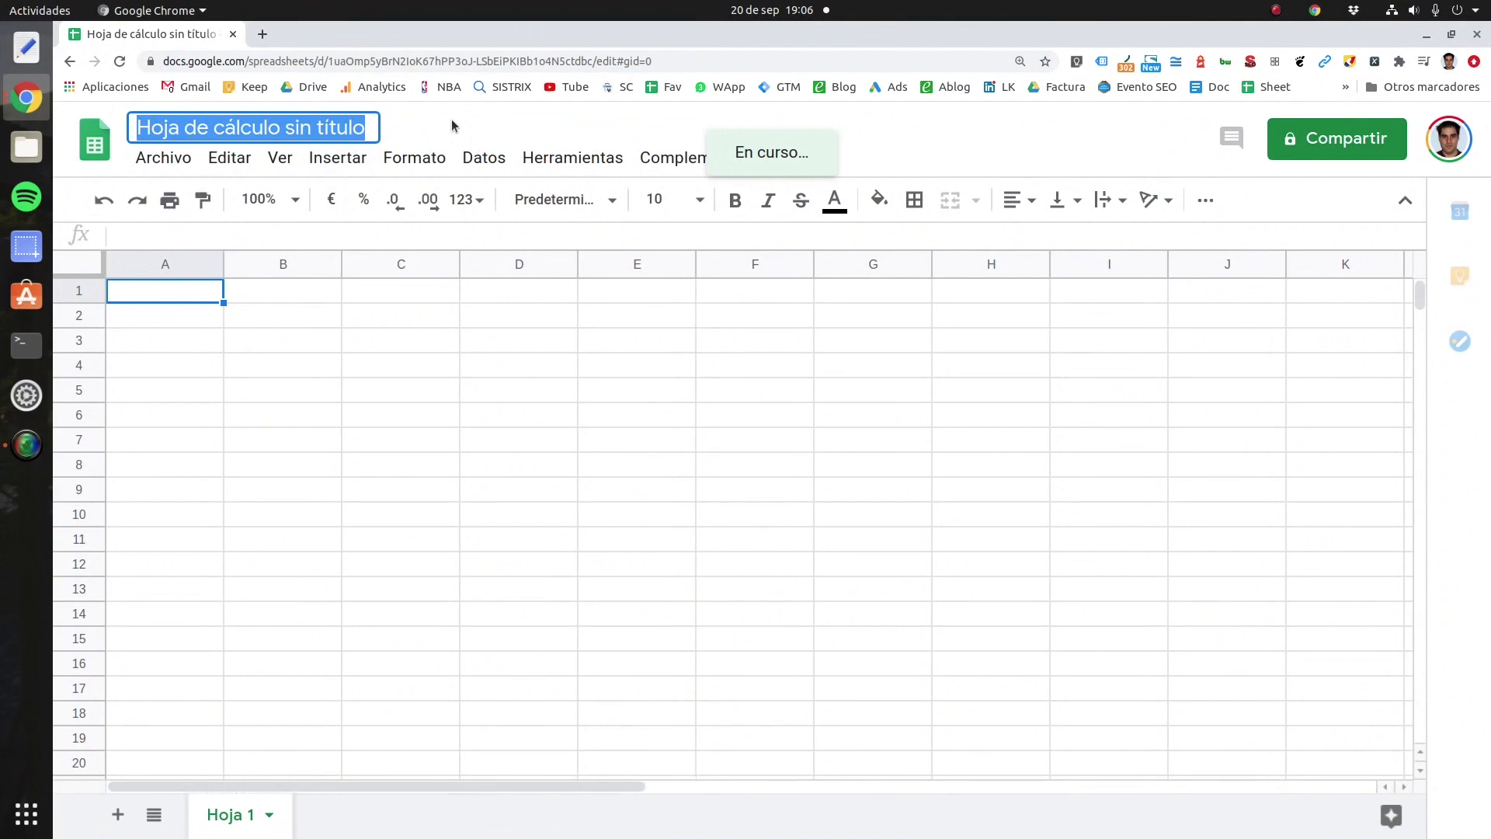
type("Macros")
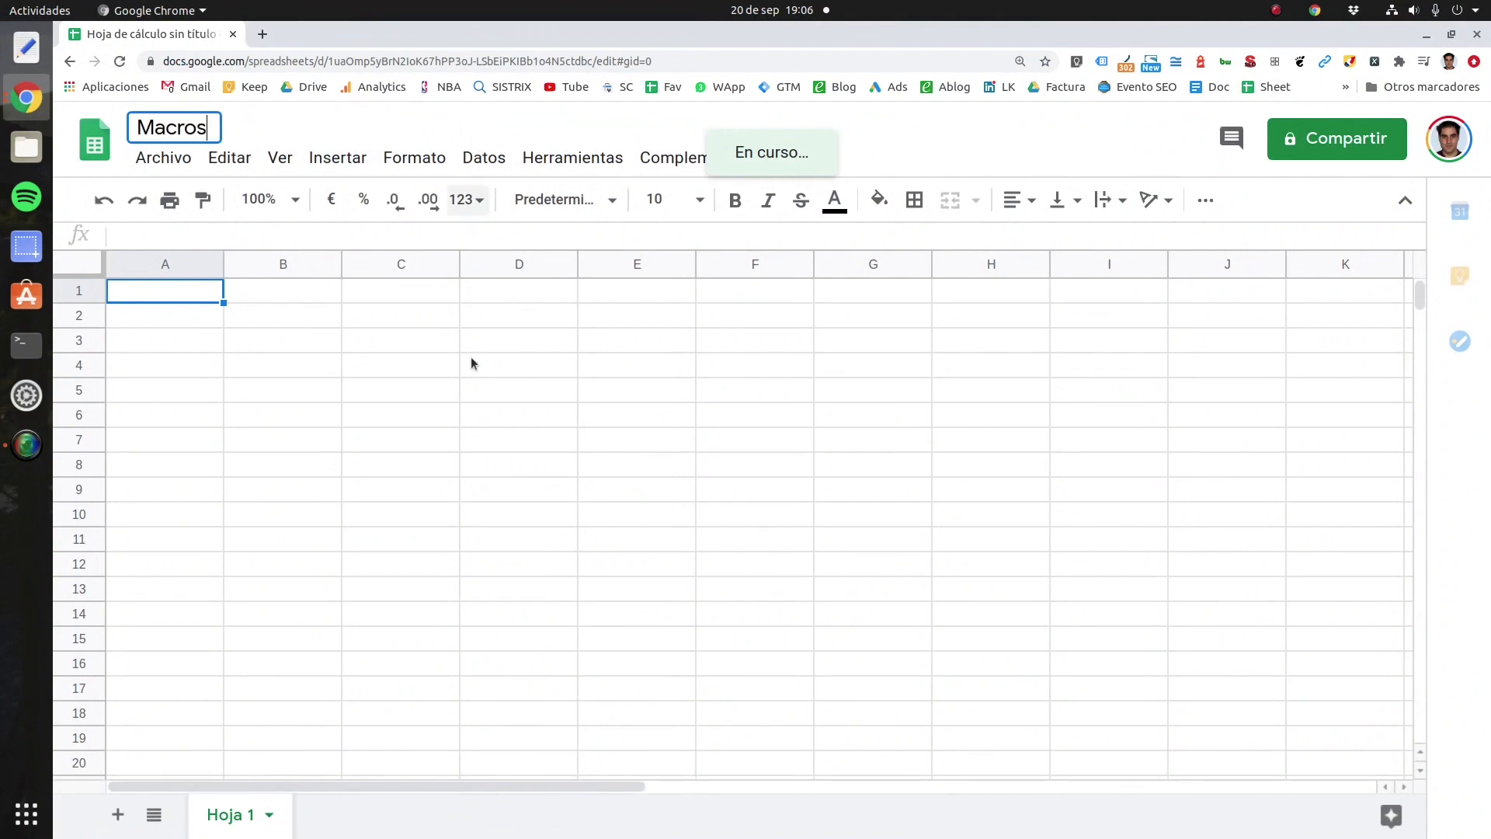
left_click(362, 371)
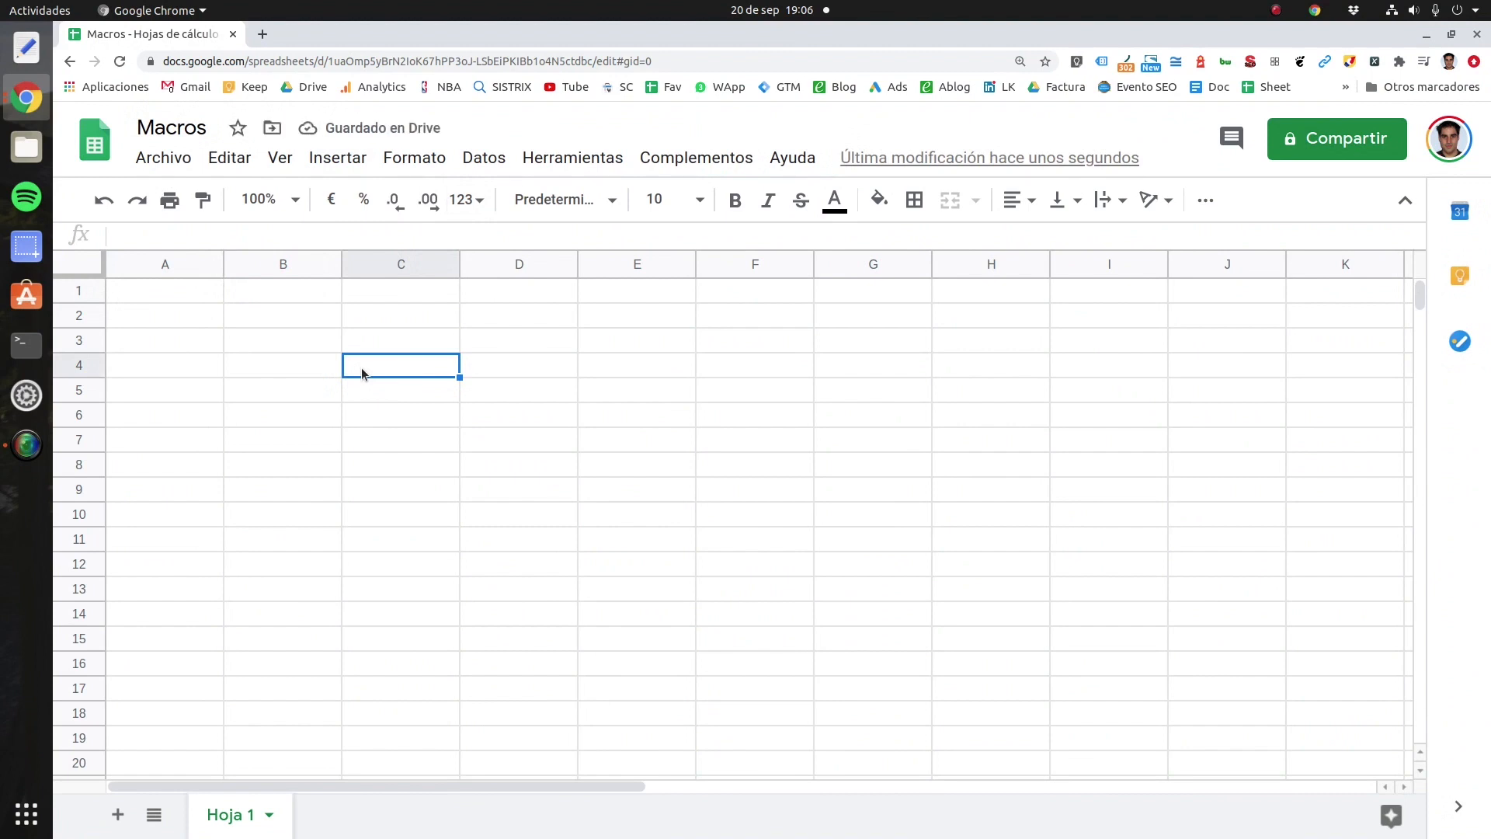
Step: Fill C4:D6 with three rows of values: 500 and 1000, 200 and 300, 1000 and 250
type("500")
key("Tab")
type("1000")
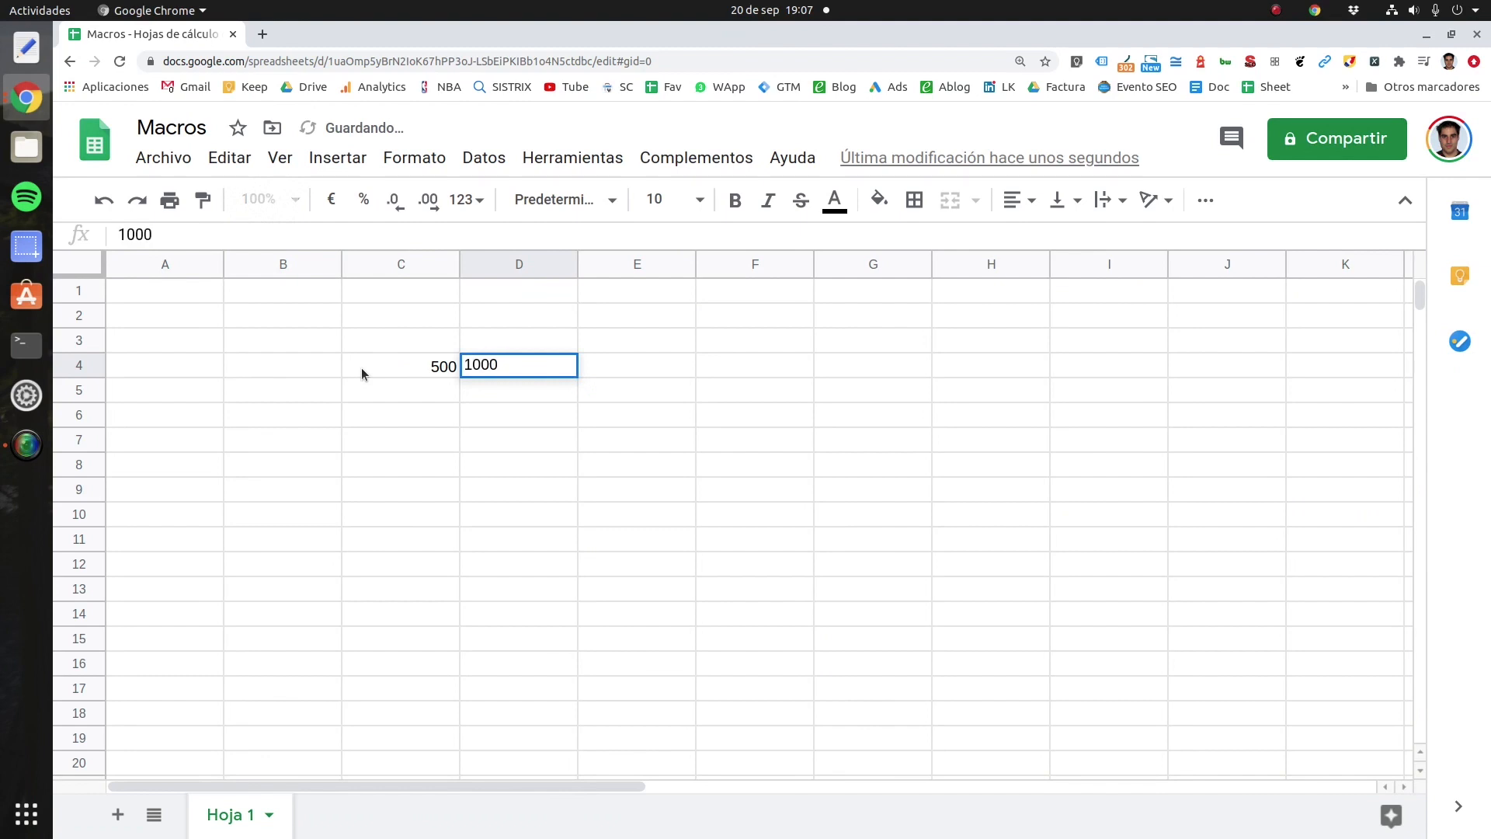
key("Return")
type("200")
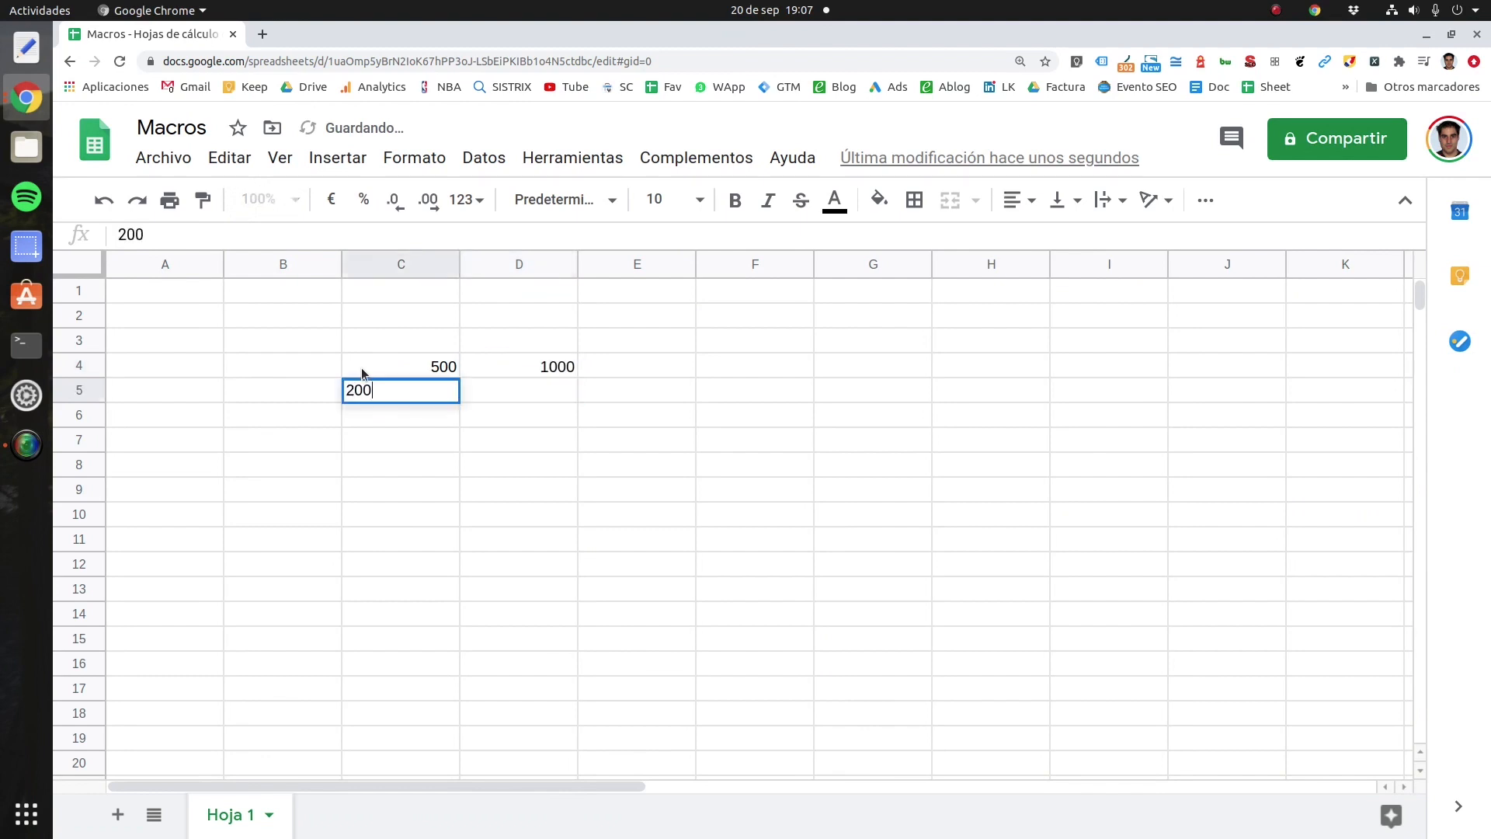
key("Tab")
type("300")
key("Return")
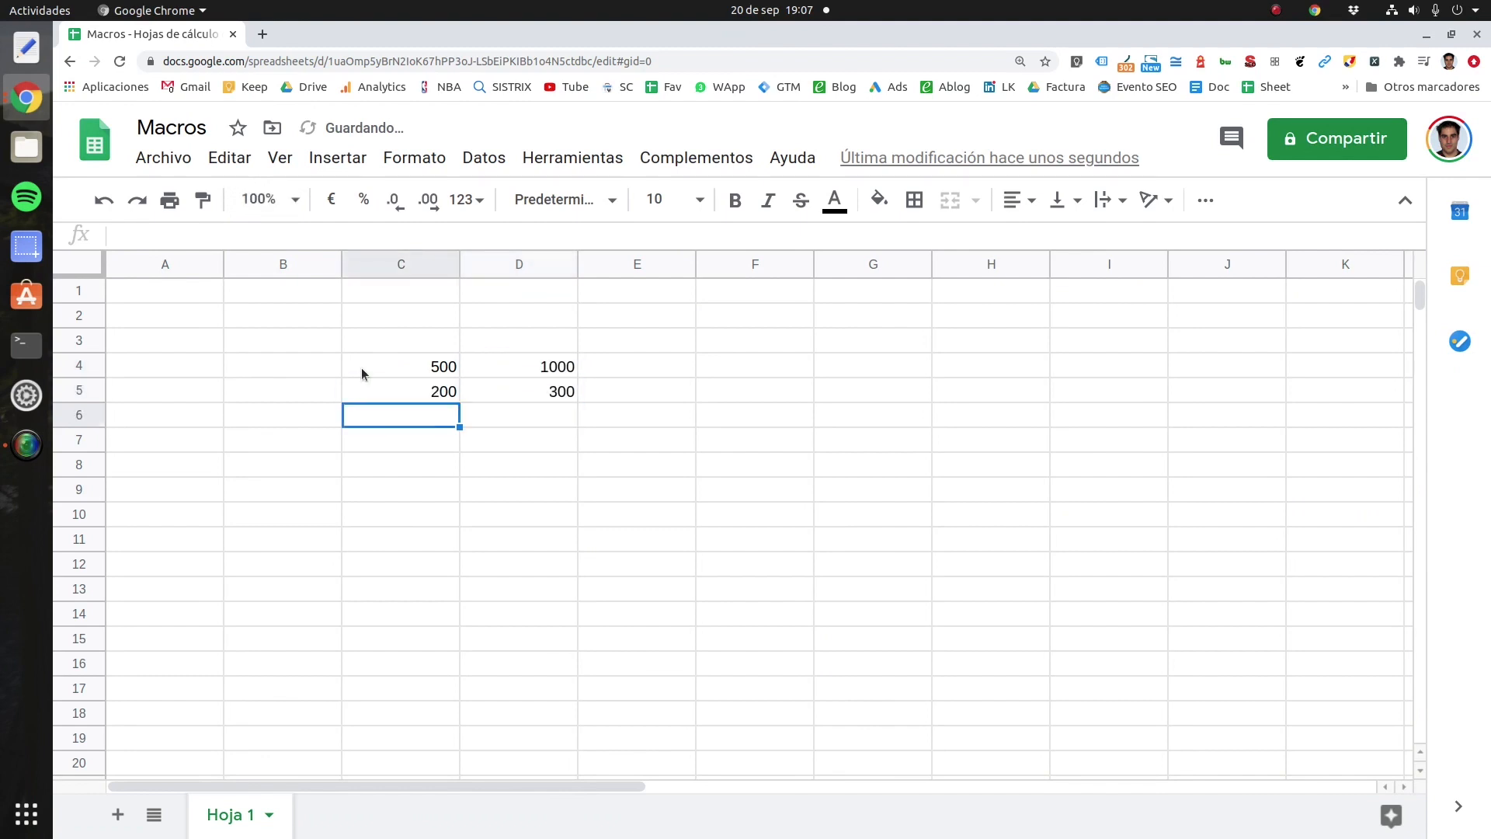
type("1000")
key("Tab")
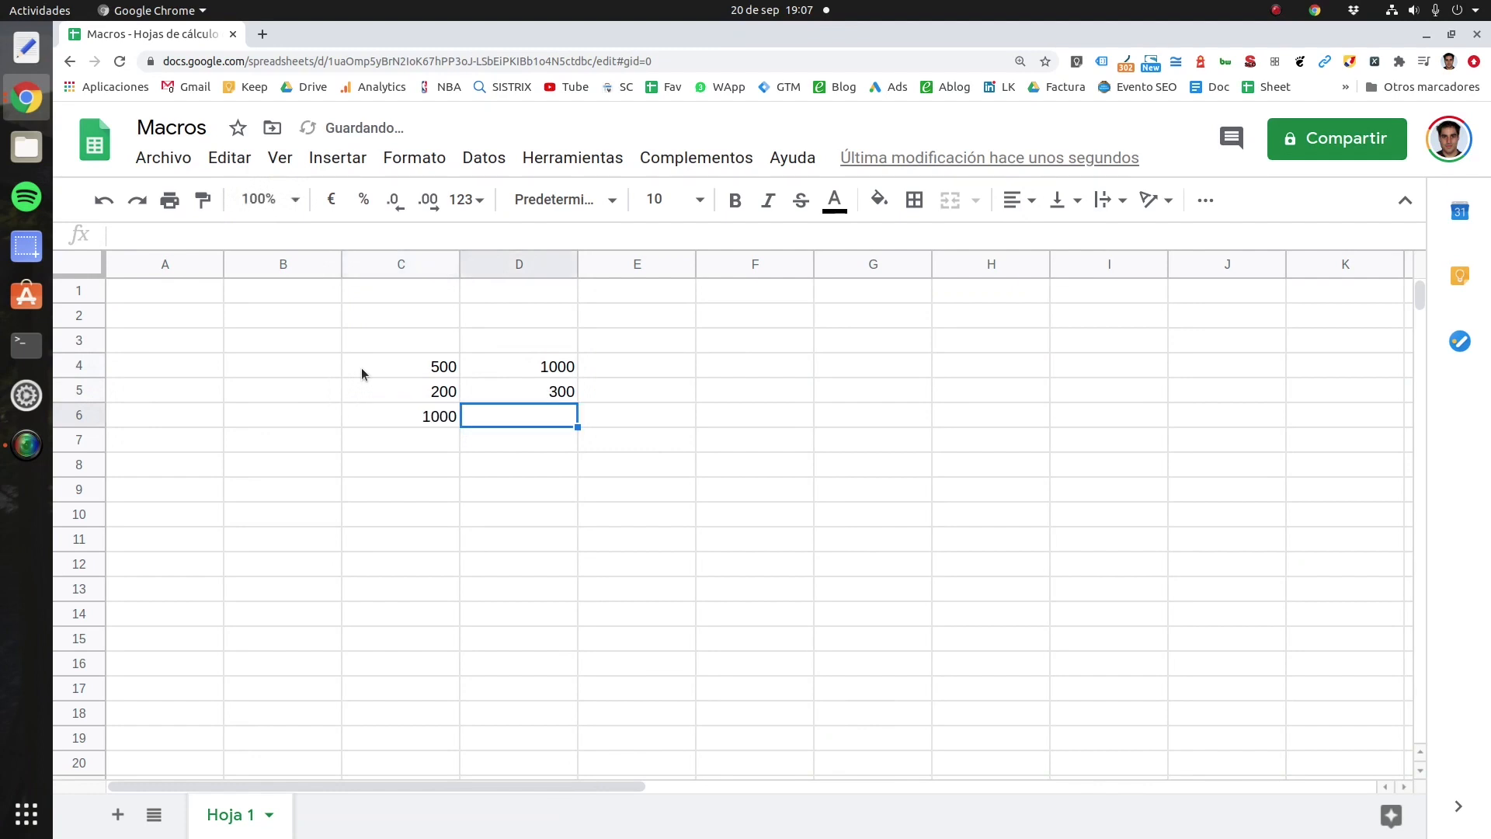
type("250")
key("Return")
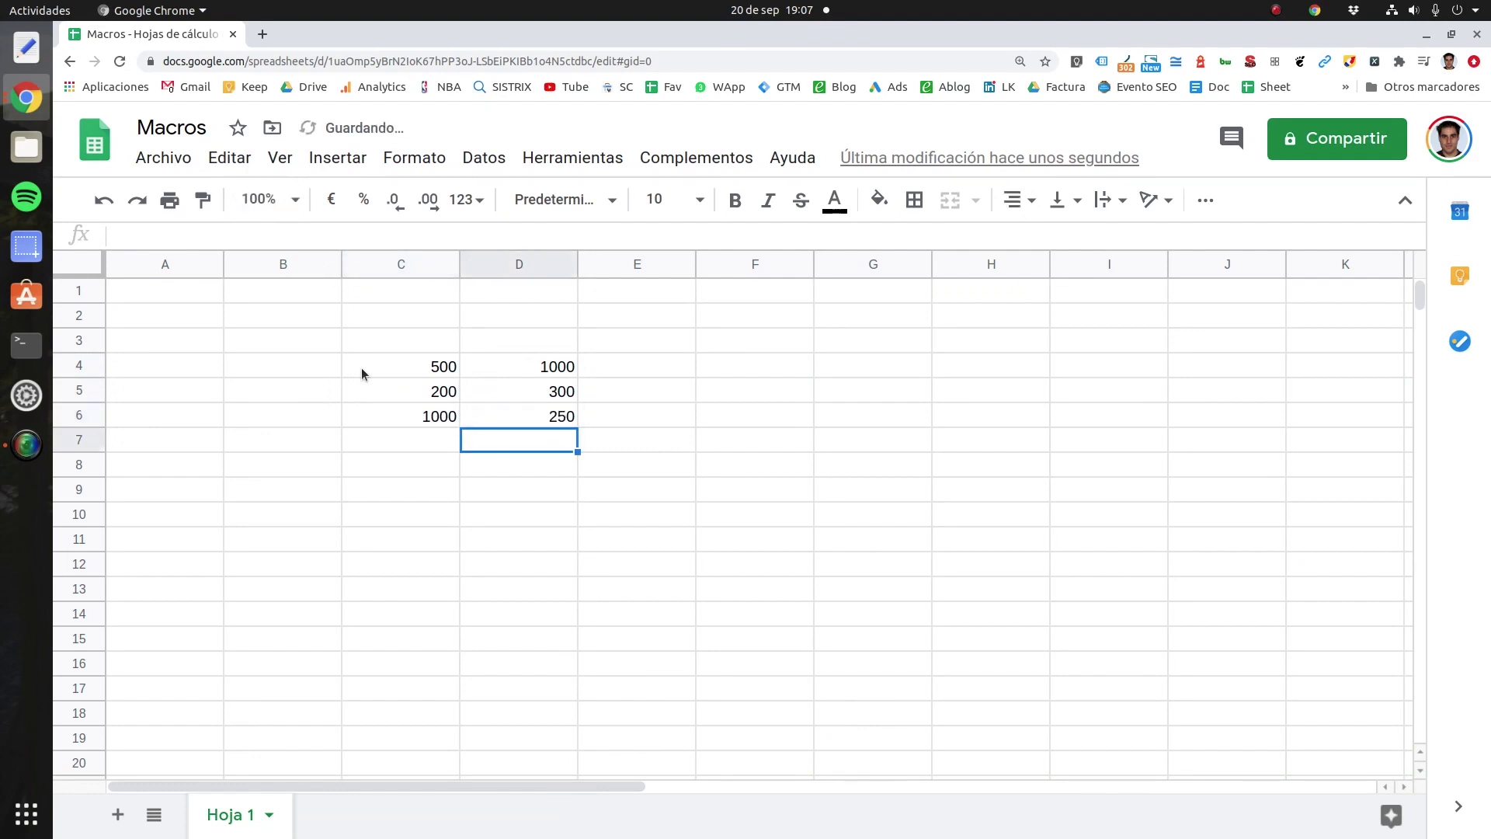
Step: Add the headers Inicial in C3 and Final in D3 above the two number columns
left_click(379, 342)
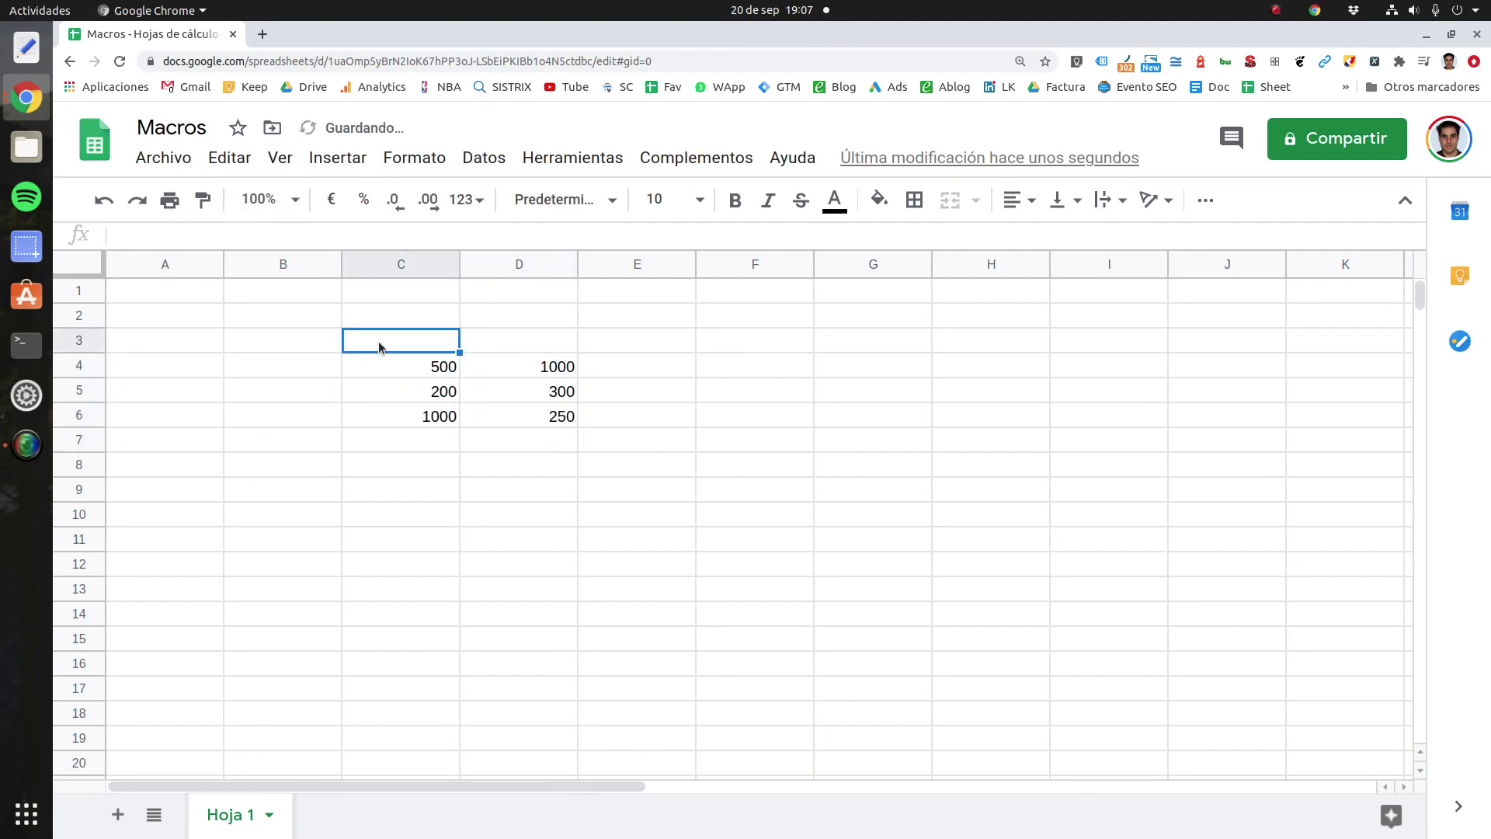
type("(")
key("BackSpace")
type("Inicialñ")
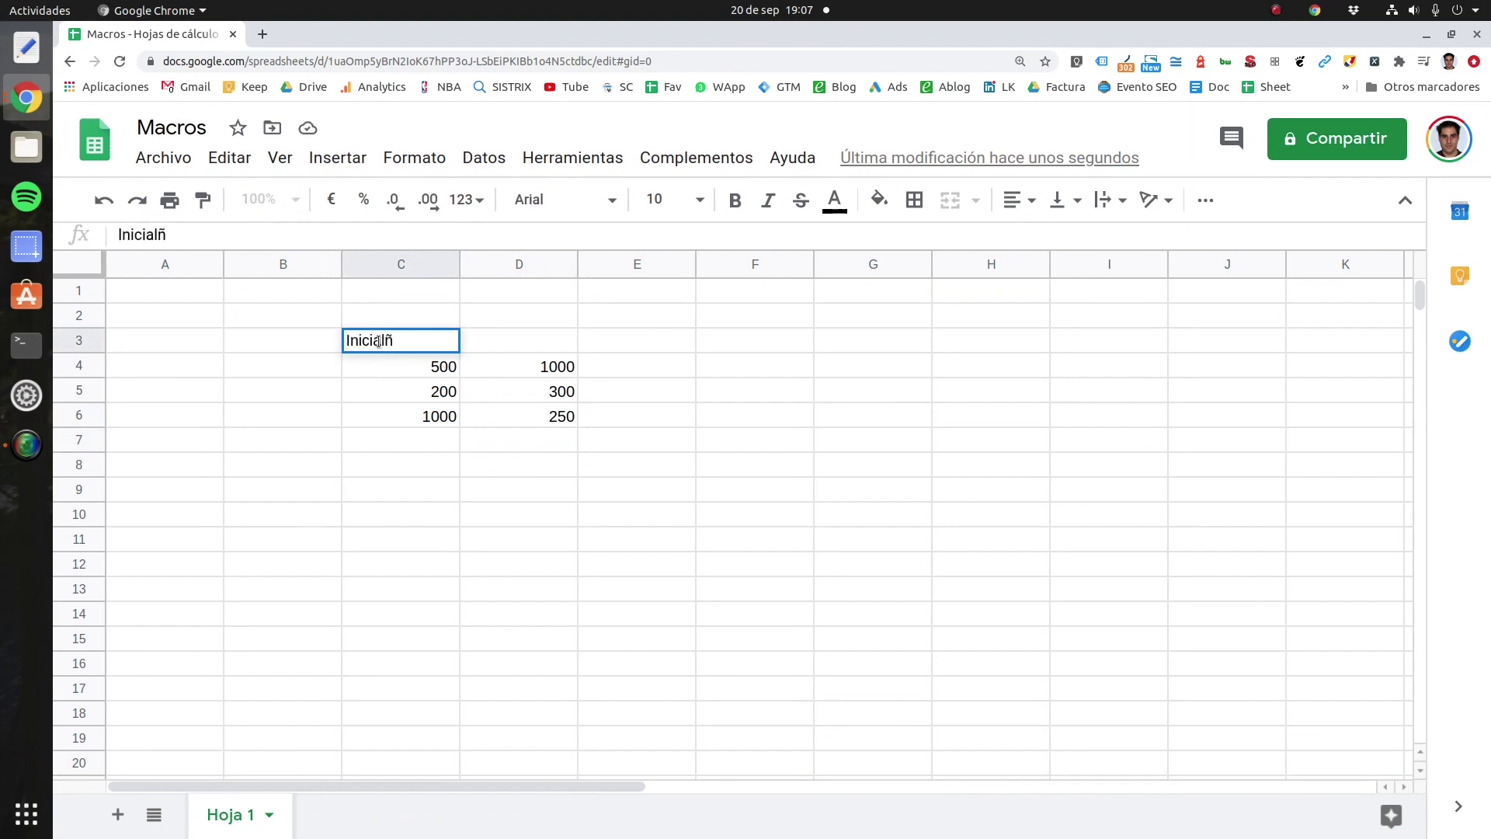
key("BackSpace")
left_click(514, 340)
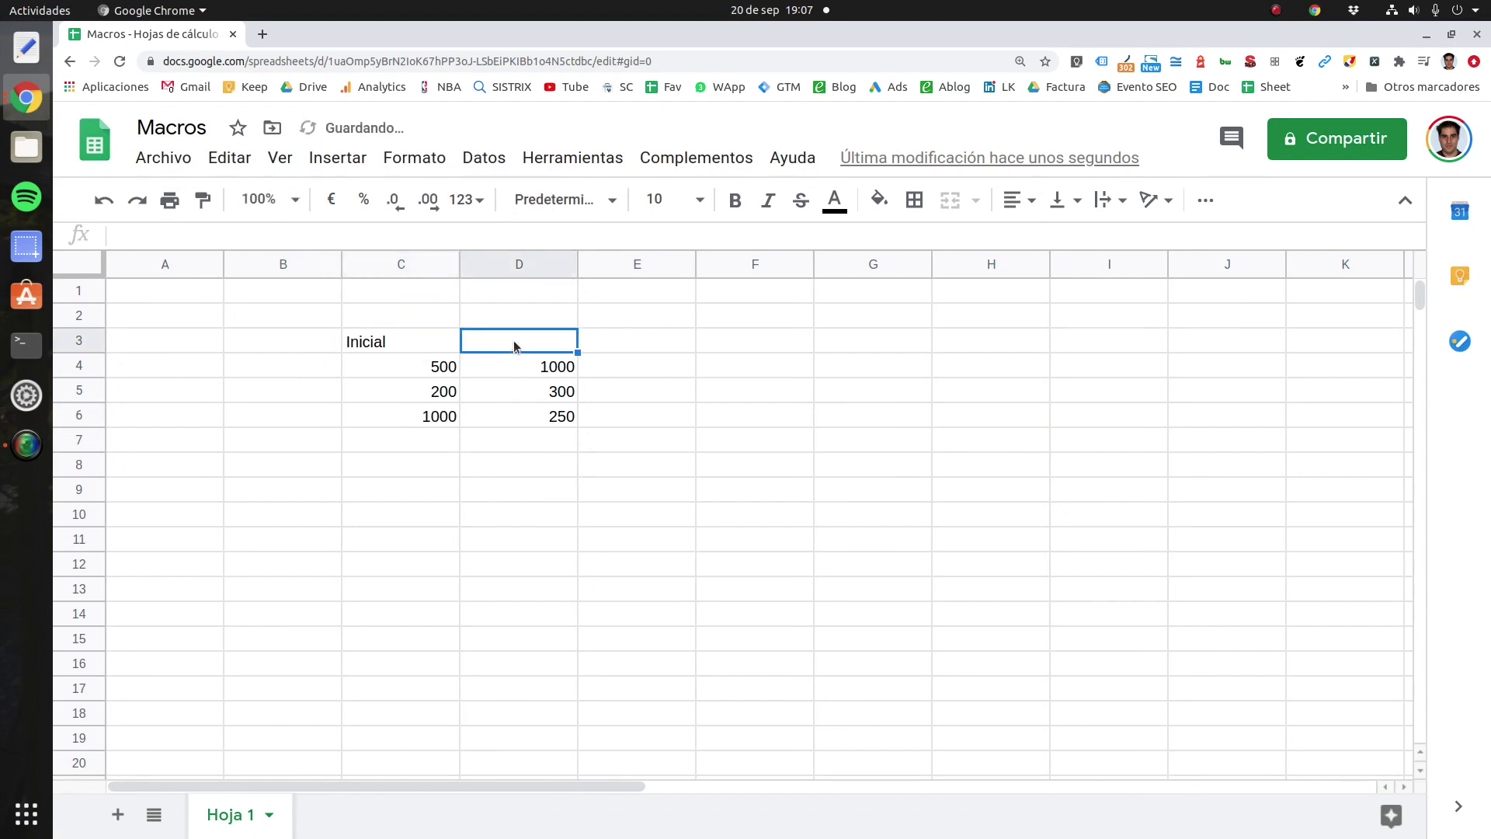
type("Final")
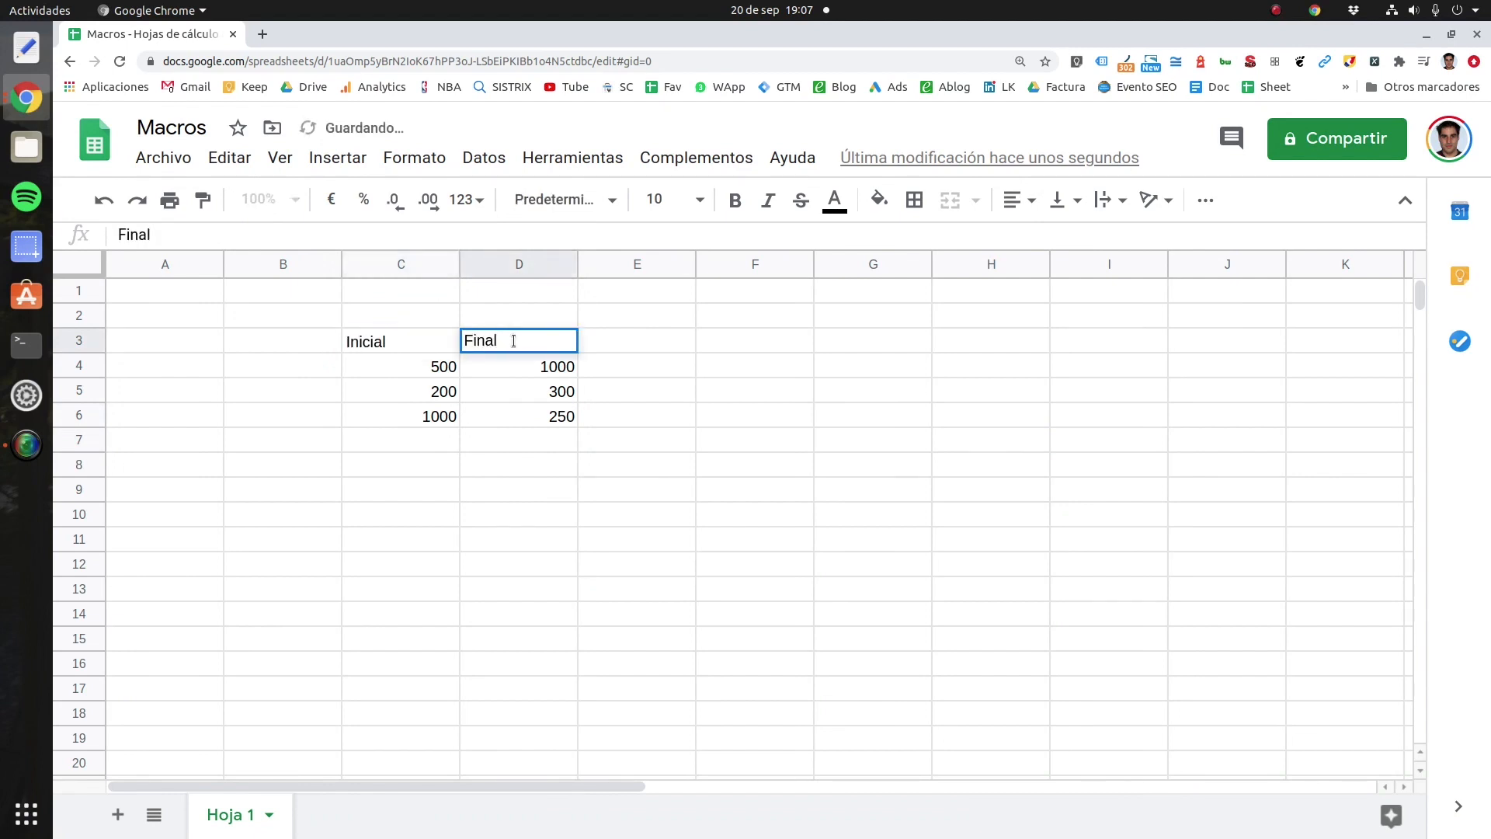
Step: Start recording a macro with E4 as the active cell, using relative references
left_click(648, 366)
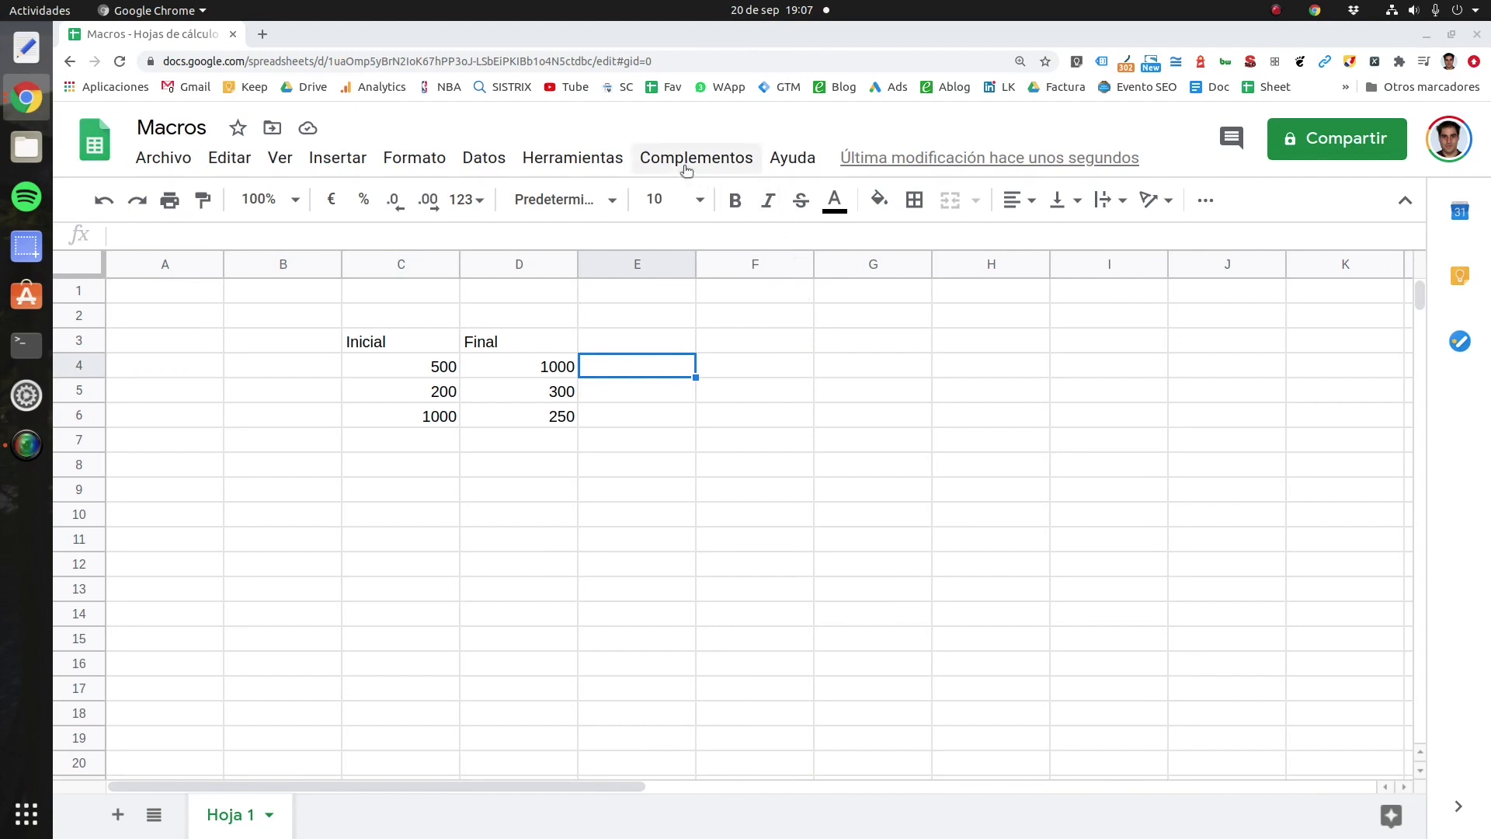
left_click(587, 159)
mouse_move(570, 296)
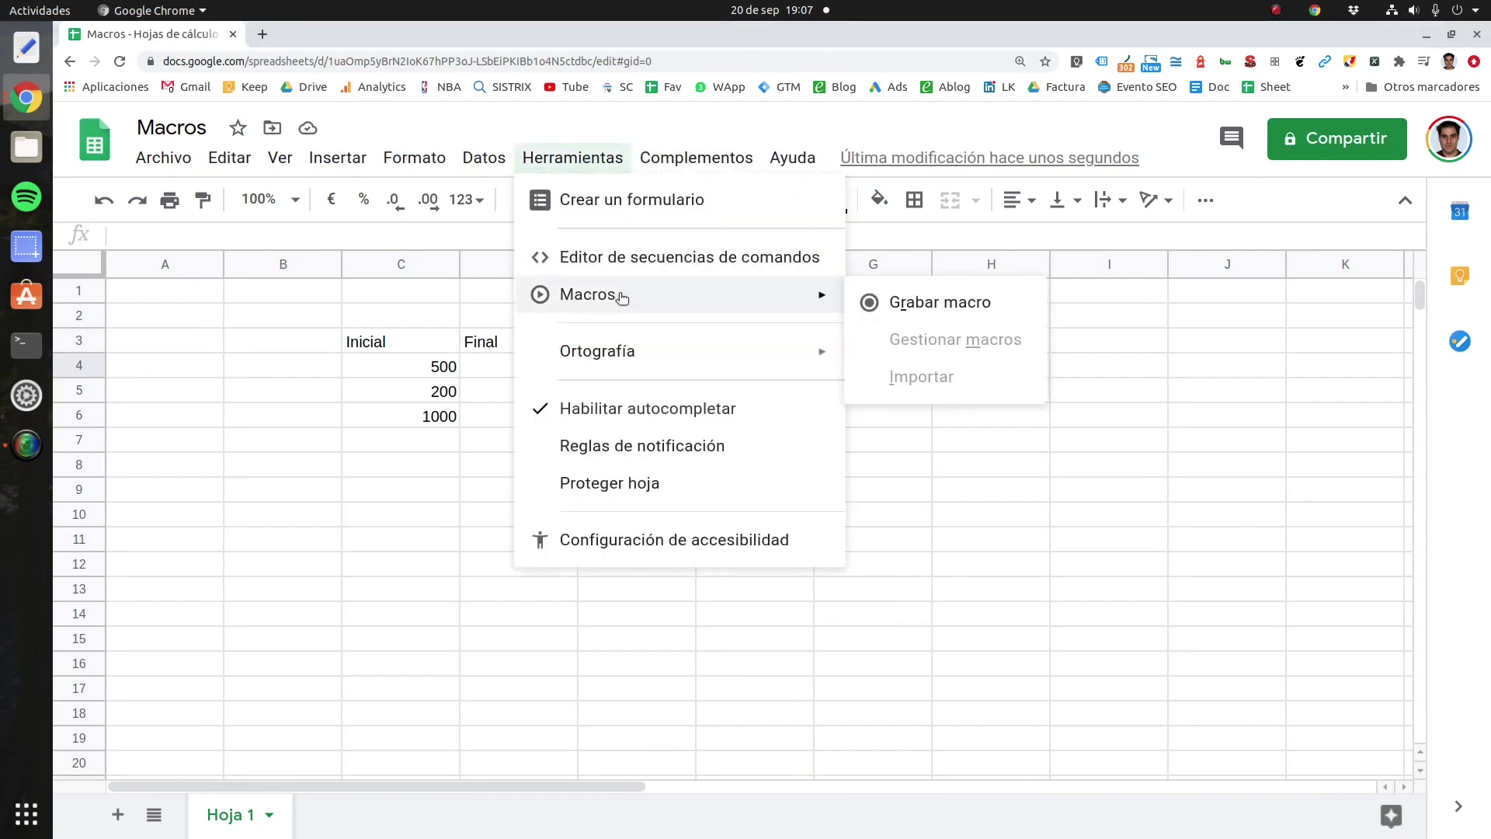
left_click(997, 312)
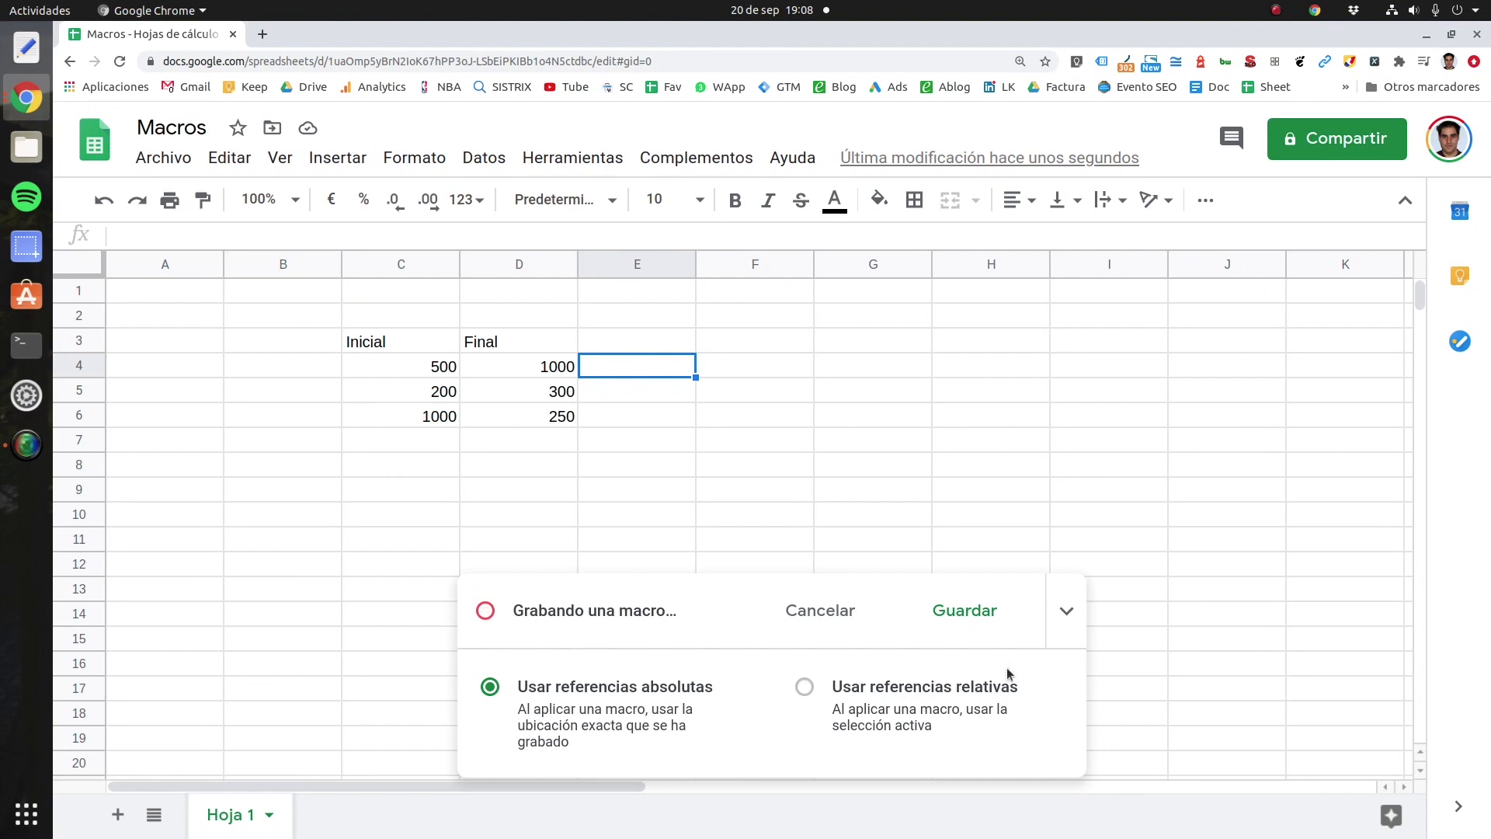
left_click(805, 687)
Step: Enter the variation formula =(D4-C4)/C4 in E4 while the macro is recording
type("=")
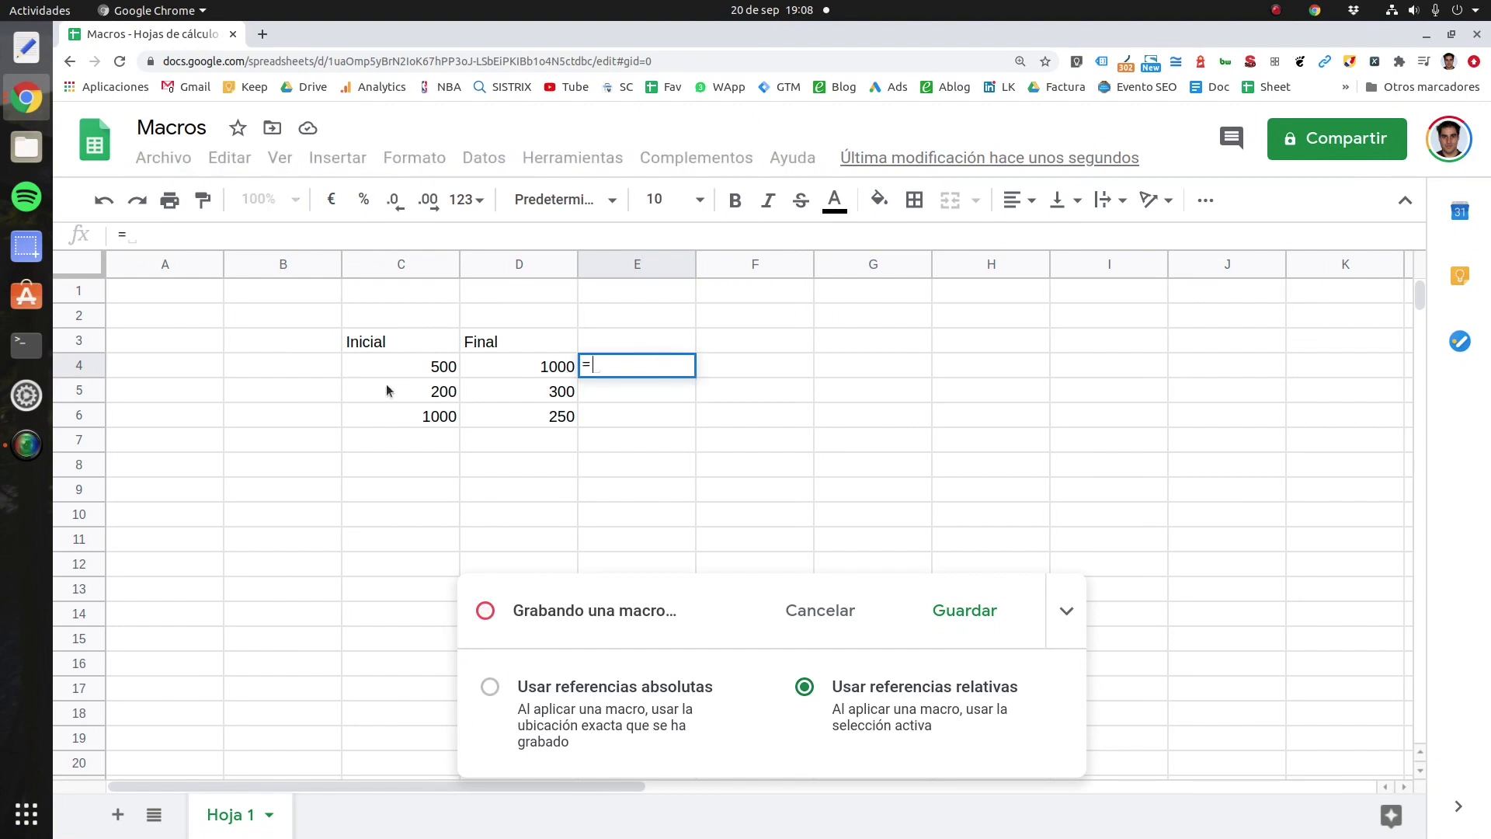
left_click(491, 363)
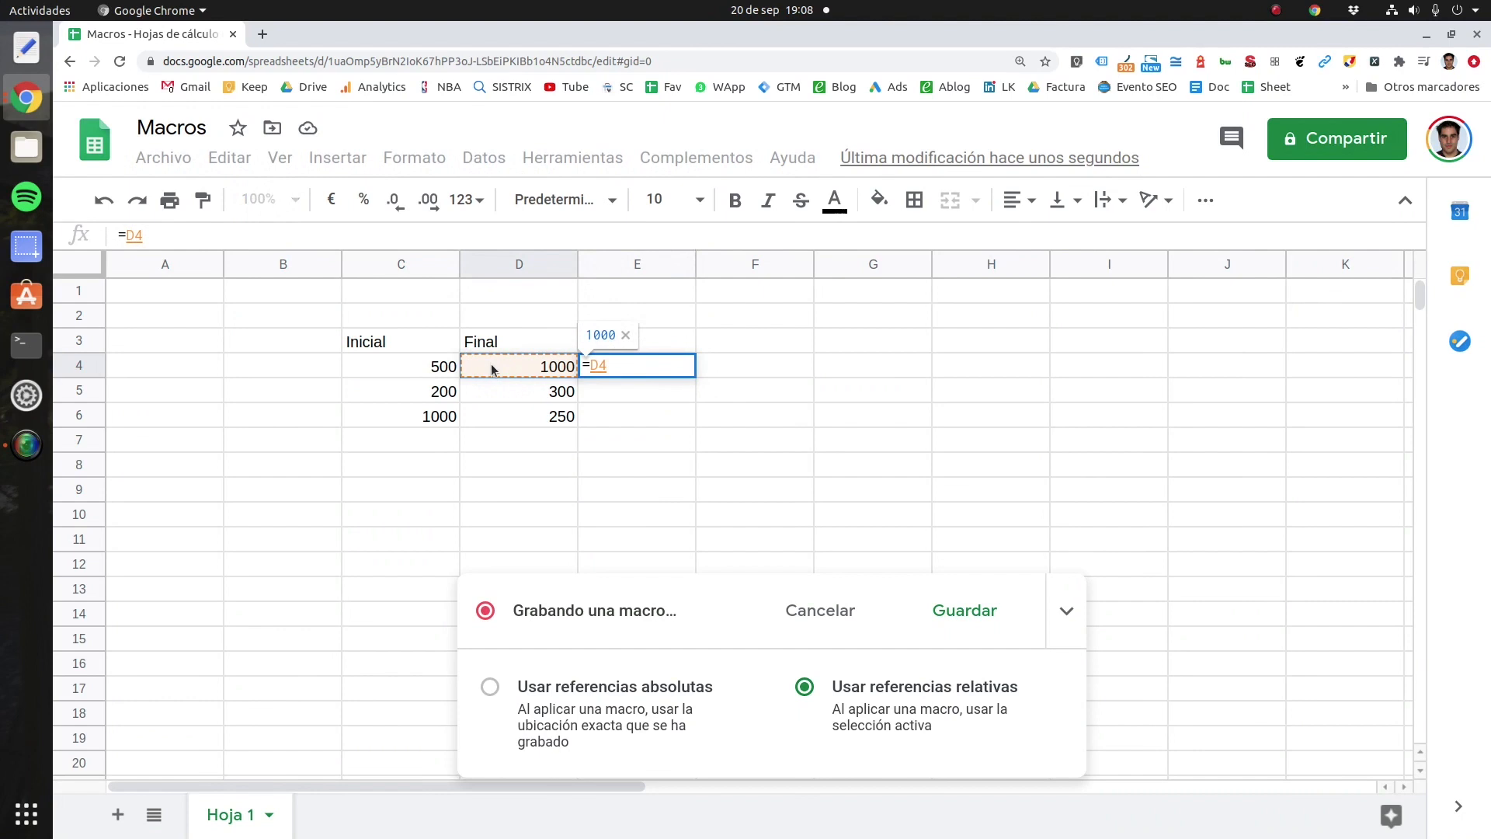
type("-")
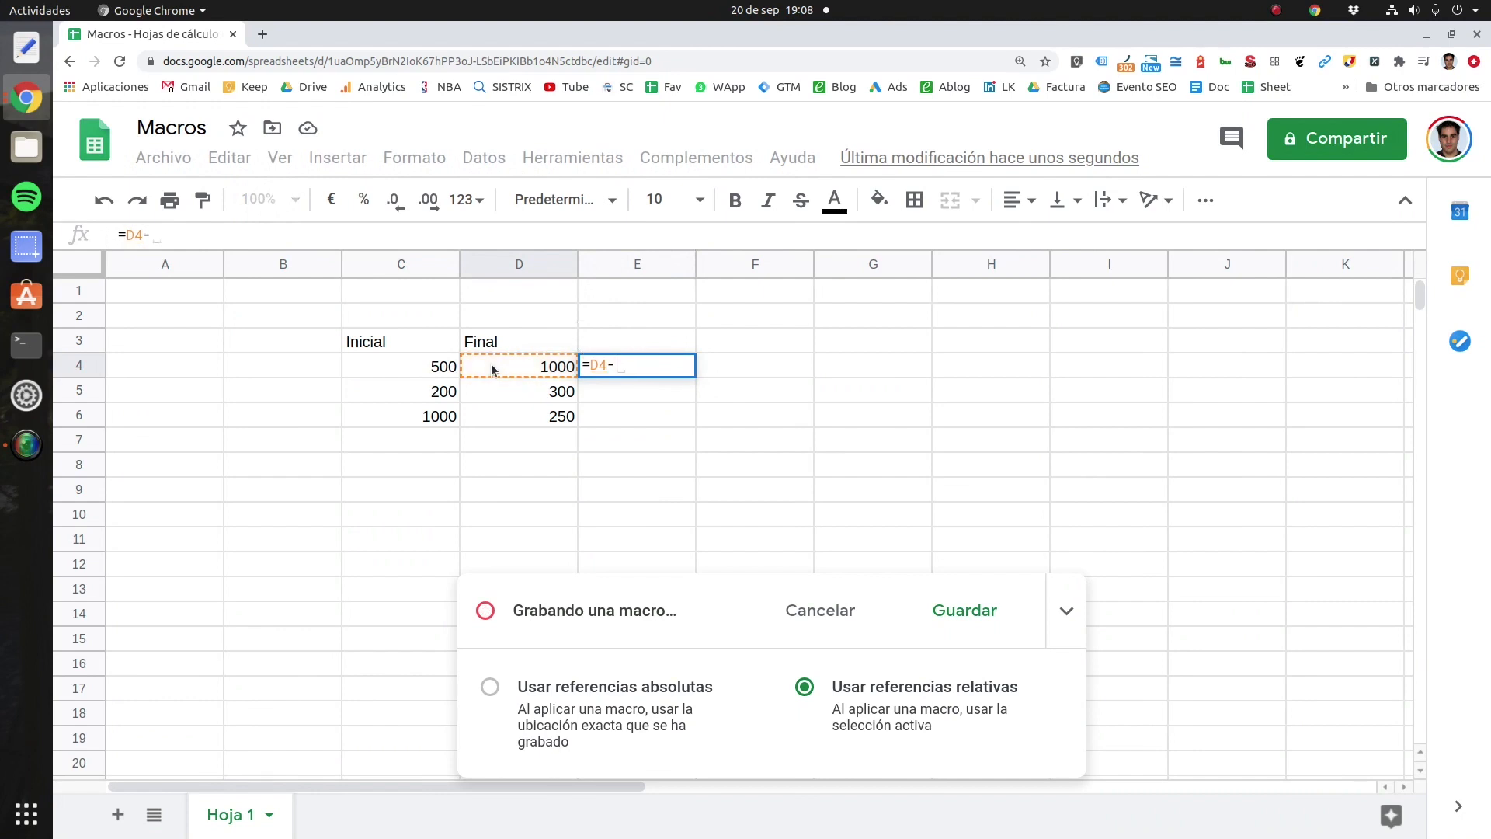
left_click(418, 366)
type(")")
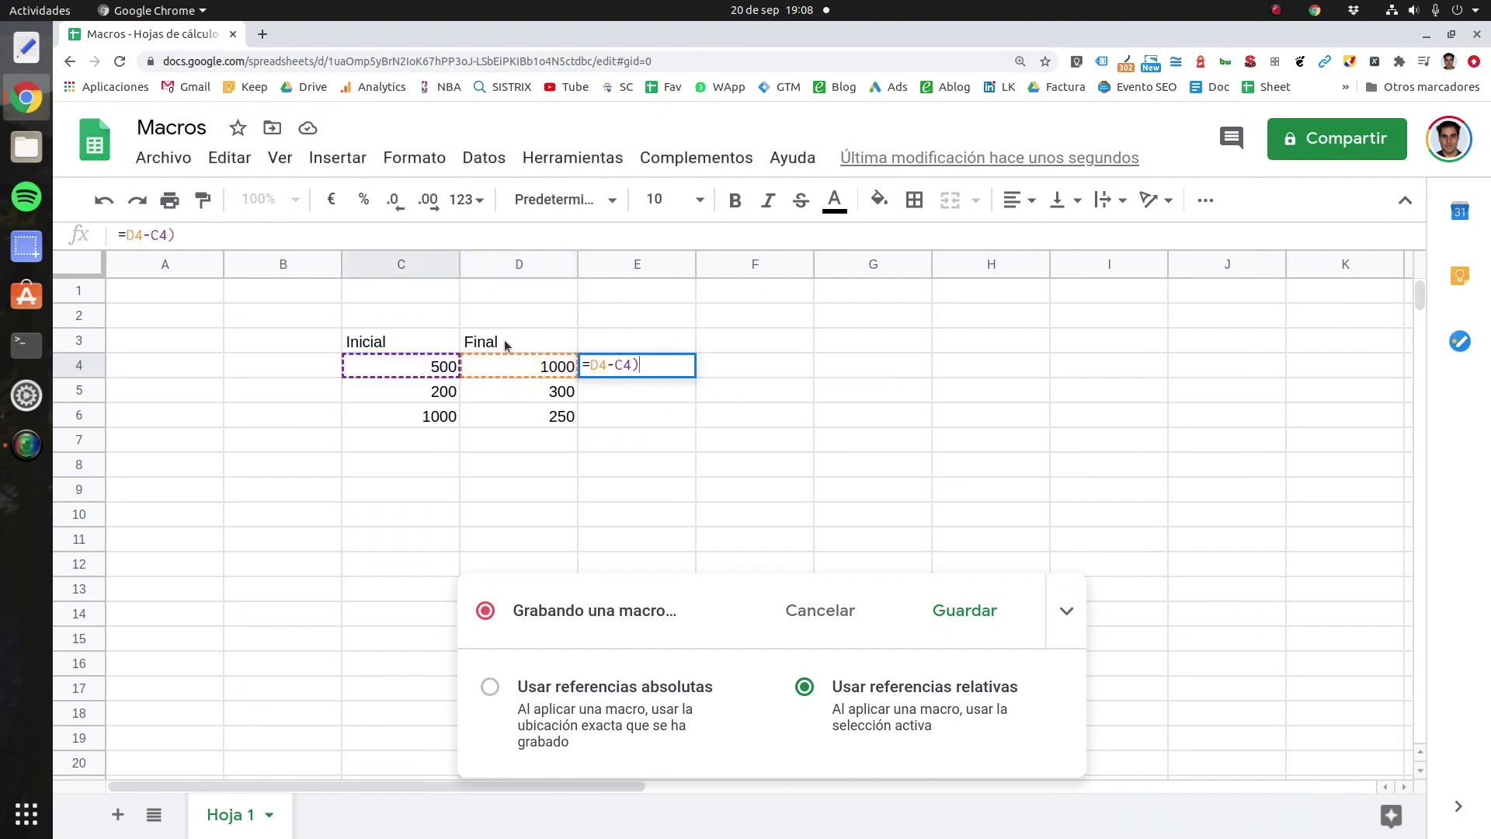
left_click(595, 364)
type("(")
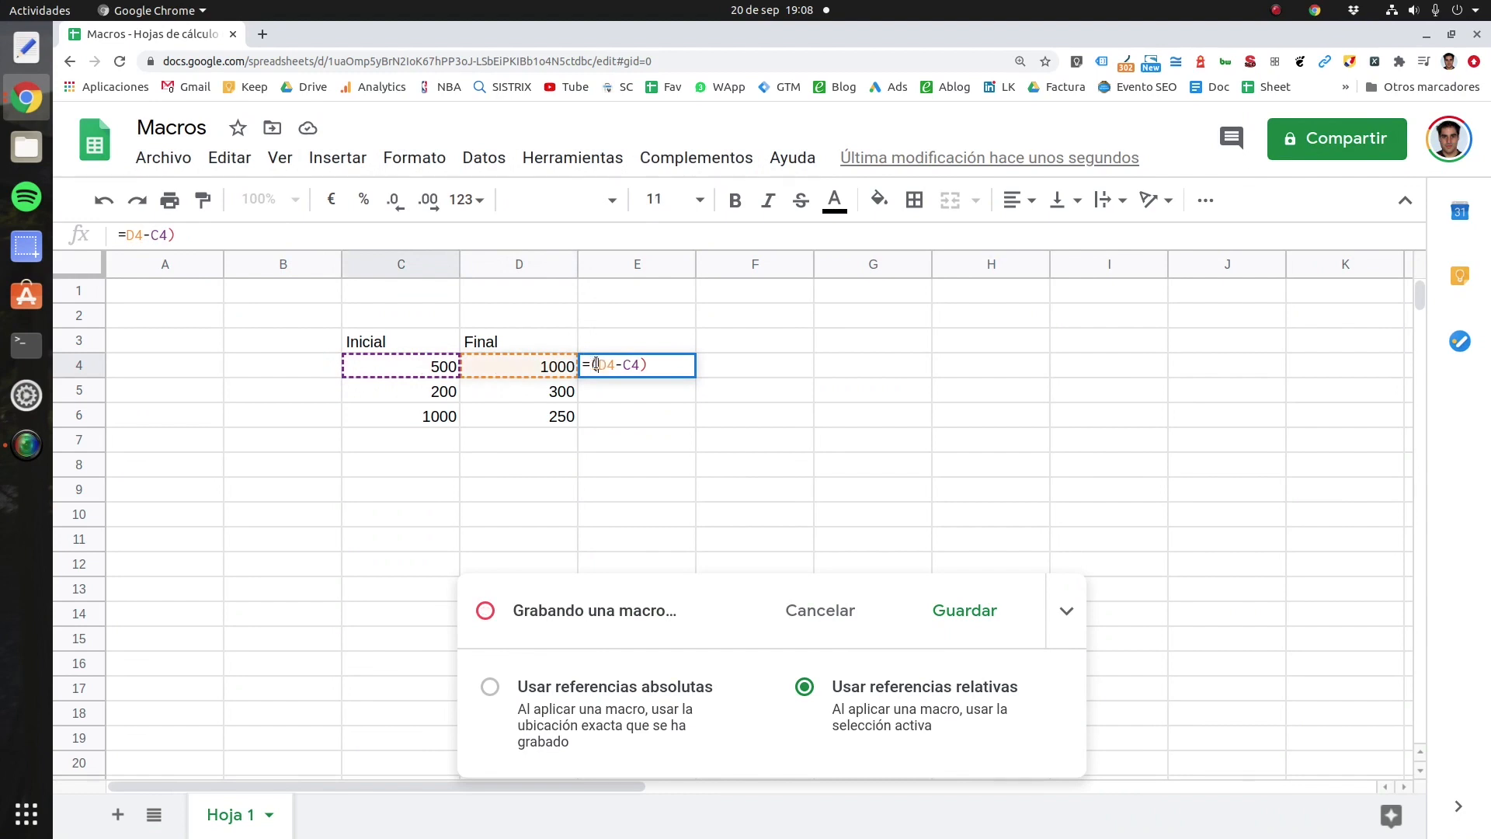
left_click(654, 364)
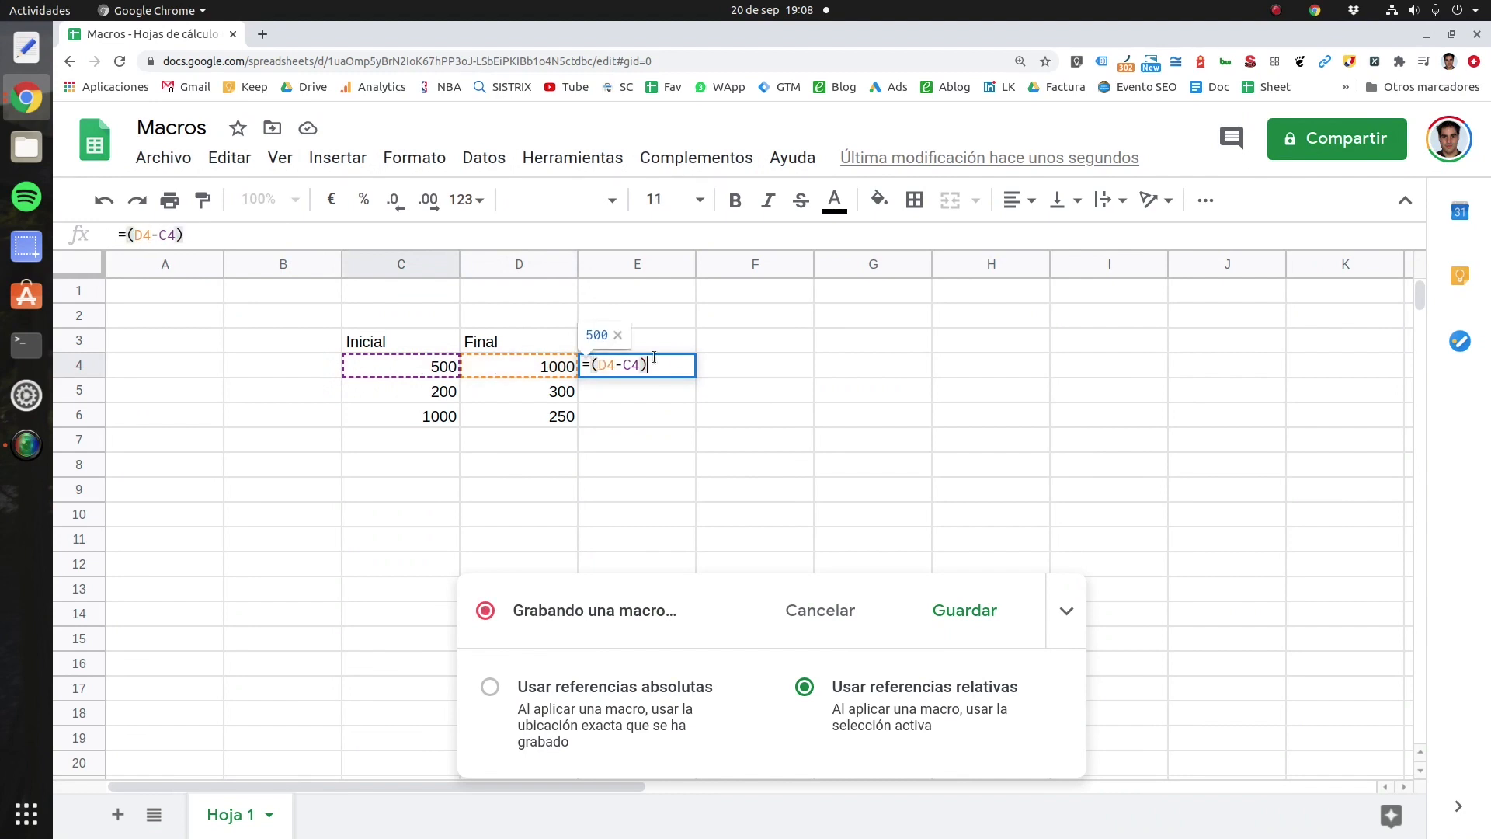
type("/")
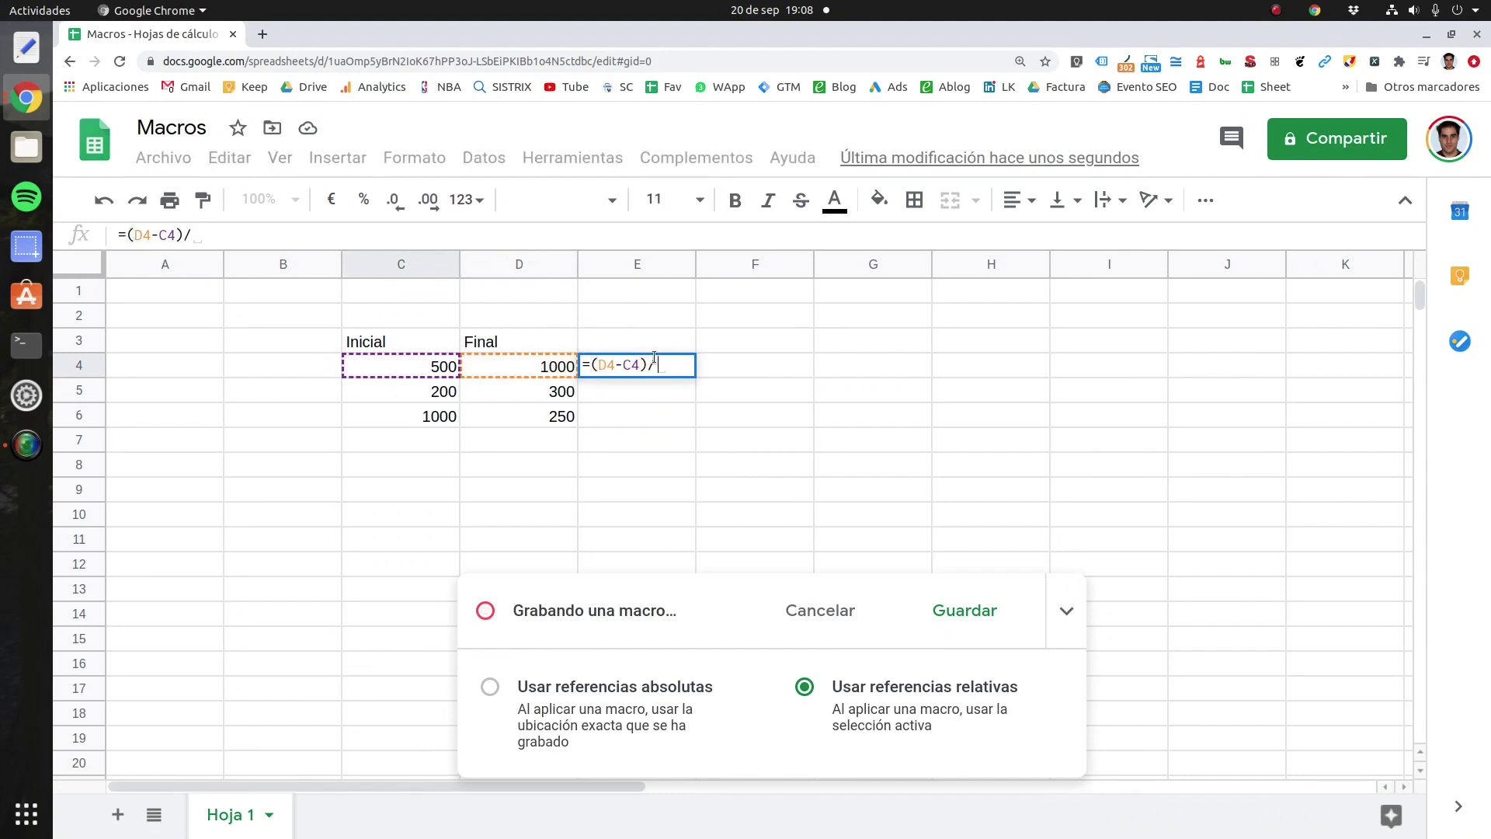
left_click(439, 367)
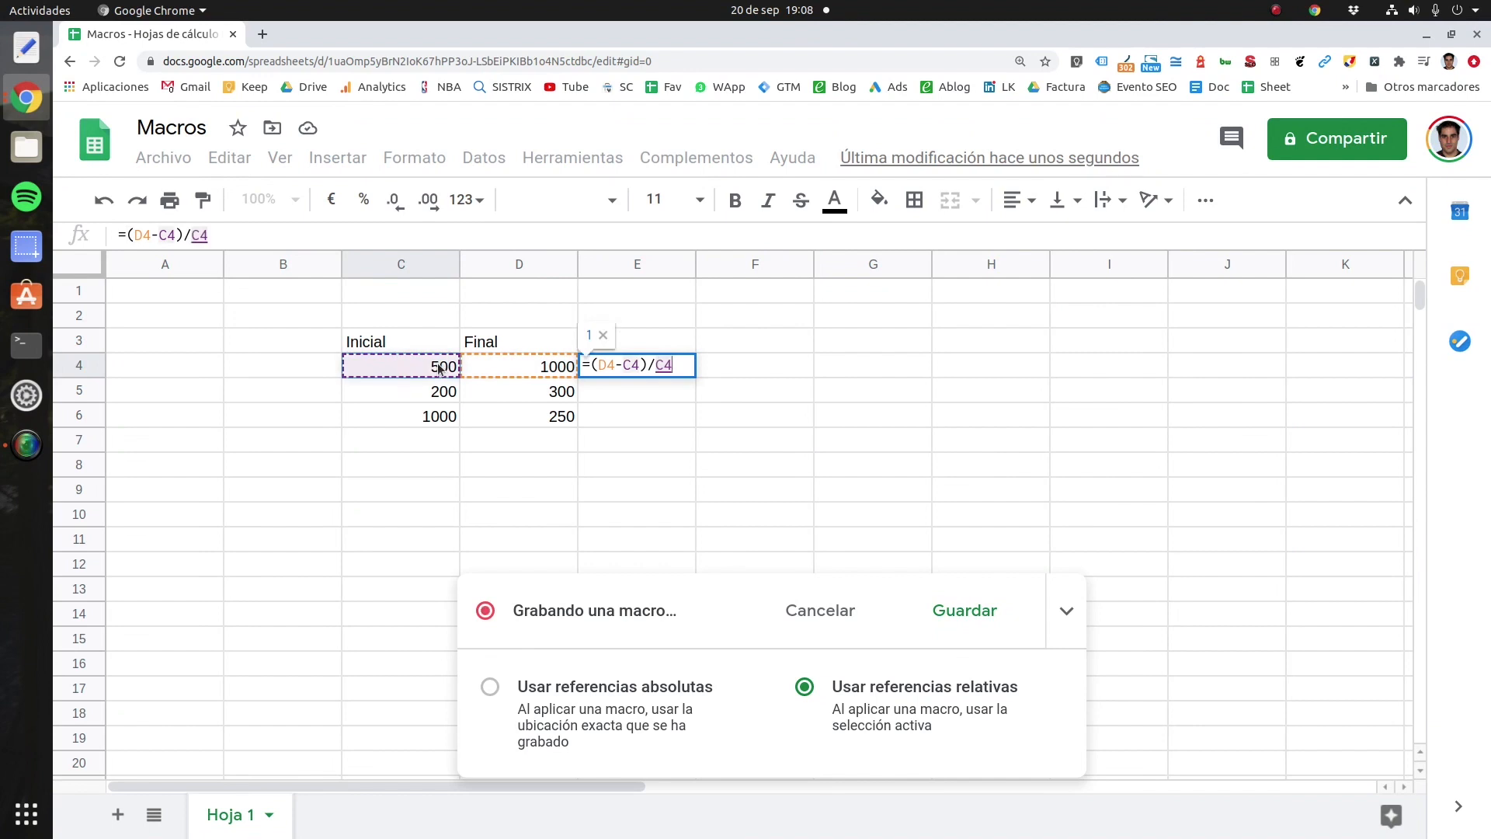
key("Return")
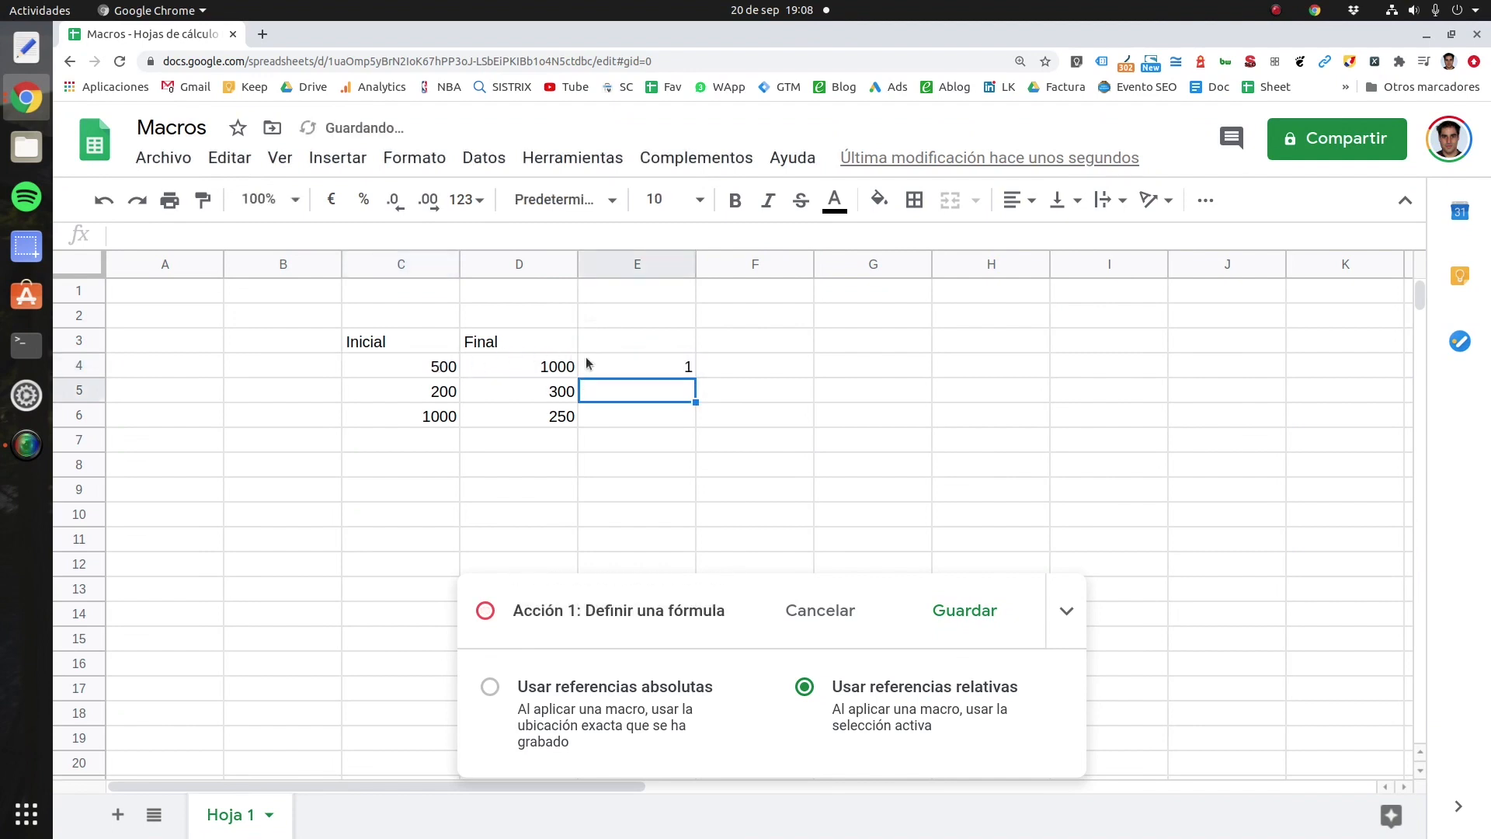
Step: Format the E4 result as a bold percentage as part of the recorded macro
left_click(609, 364)
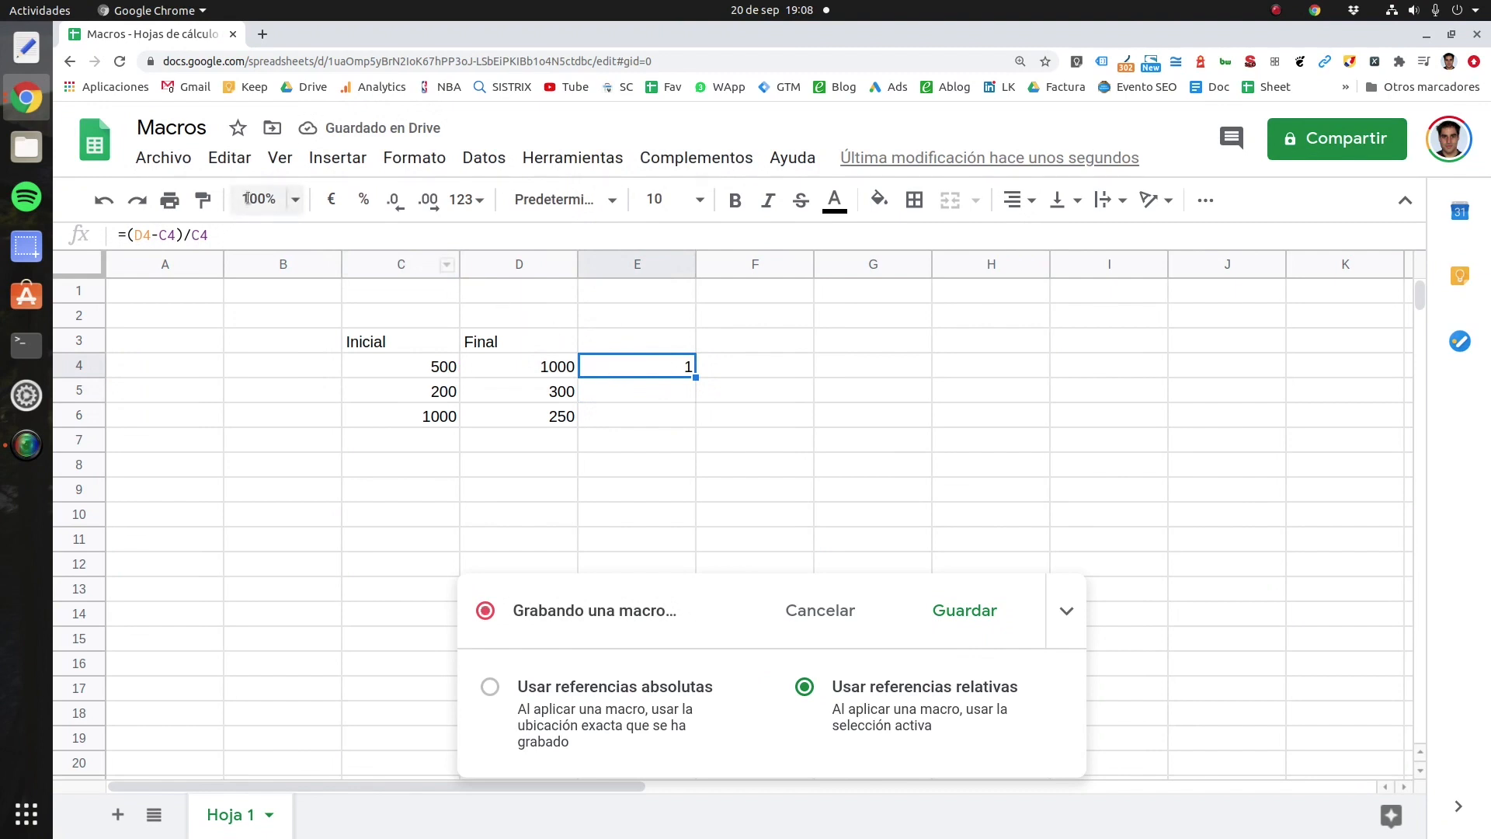
left_click(361, 200)
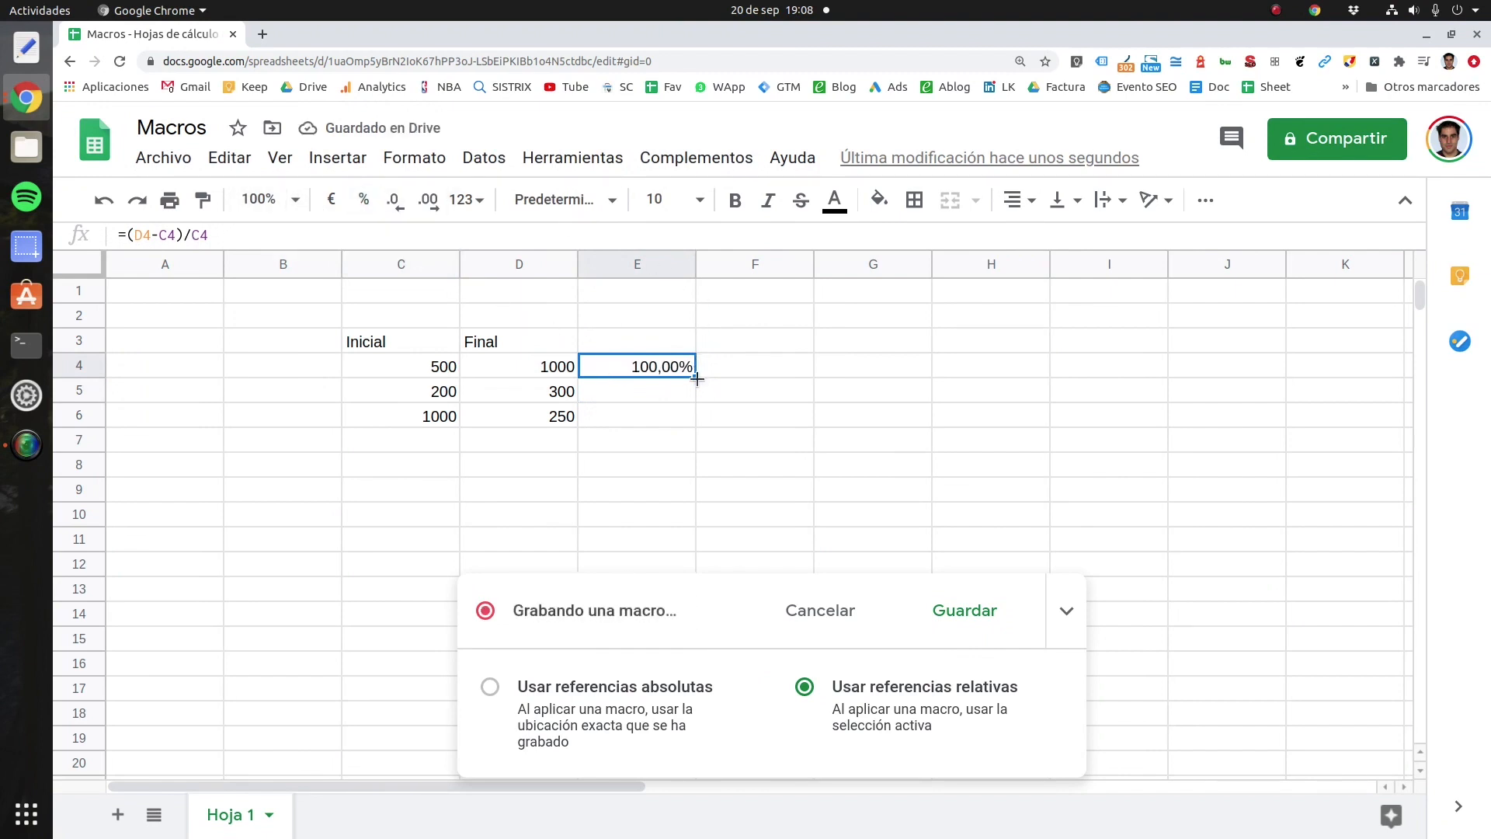
mouse_move(697, 379)
left_mouse_down()
mouse_move(686, 417)
mouse_move(691, 371)
left_mouse_up()
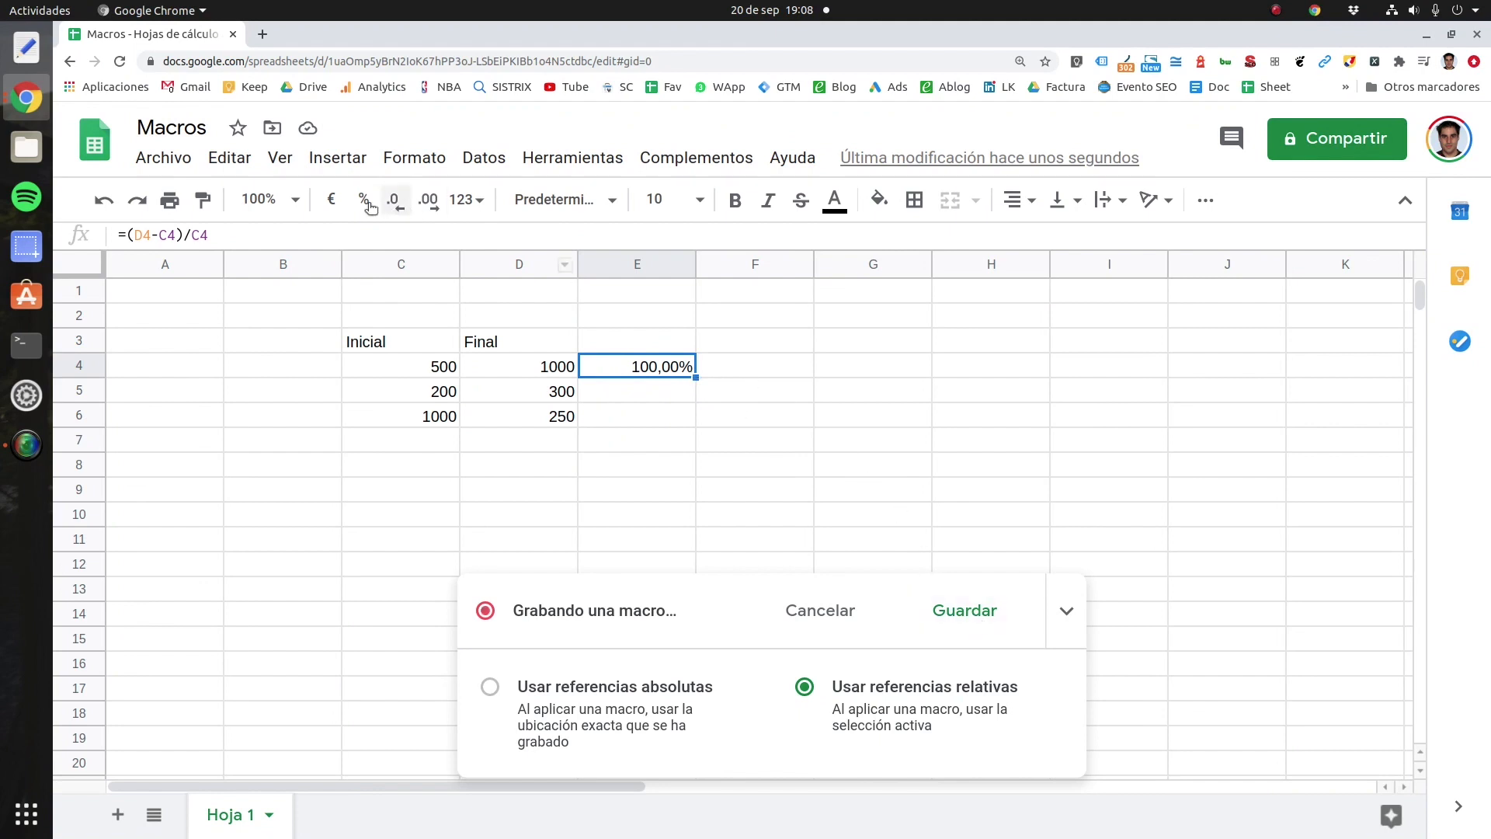
left_click(742, 206)
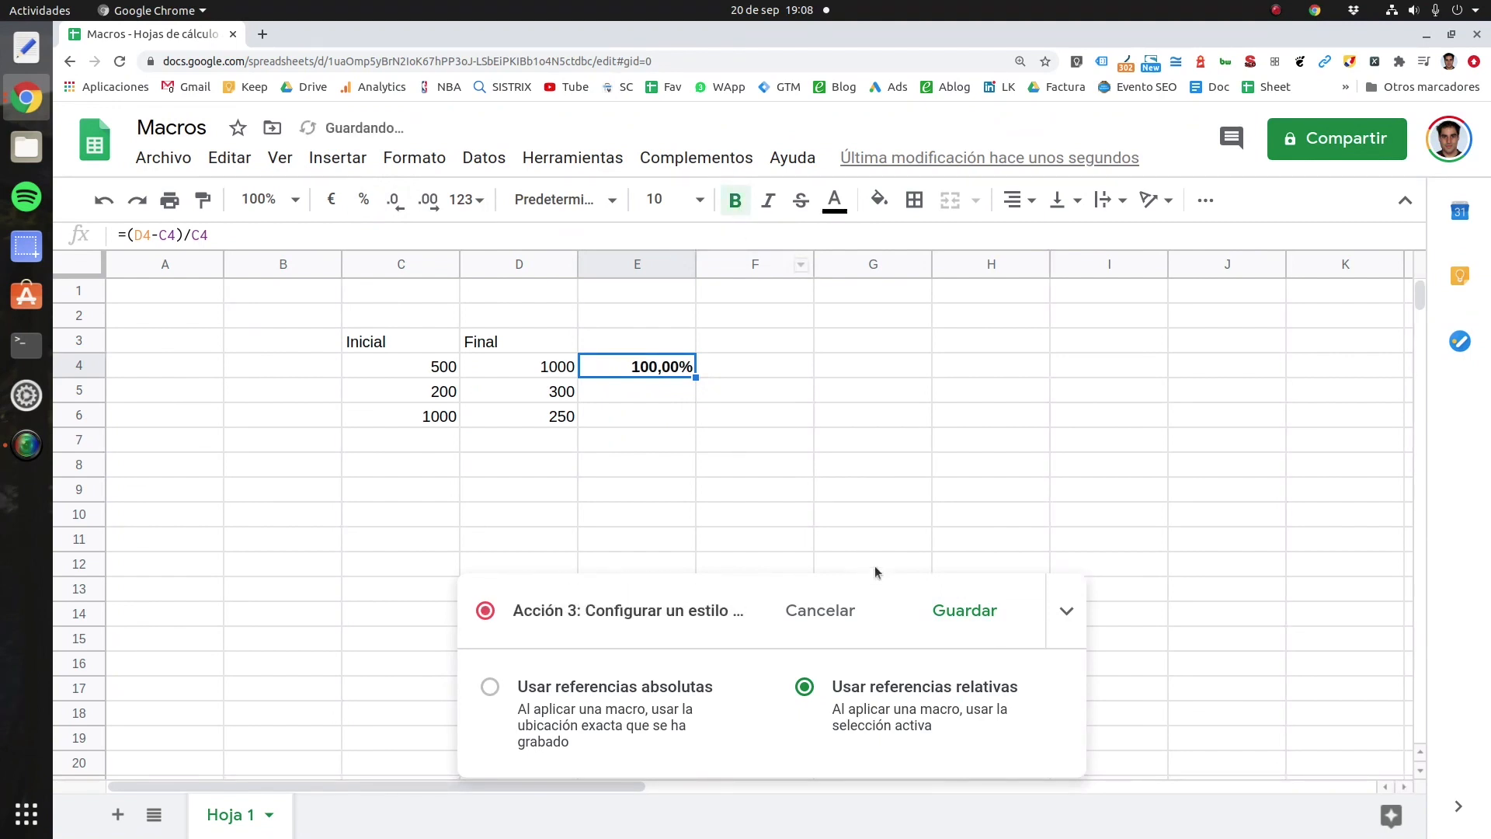
Step: Save the recorded macro as variacion with shortcut number 1, and open its generated script
left_click(965, 611)
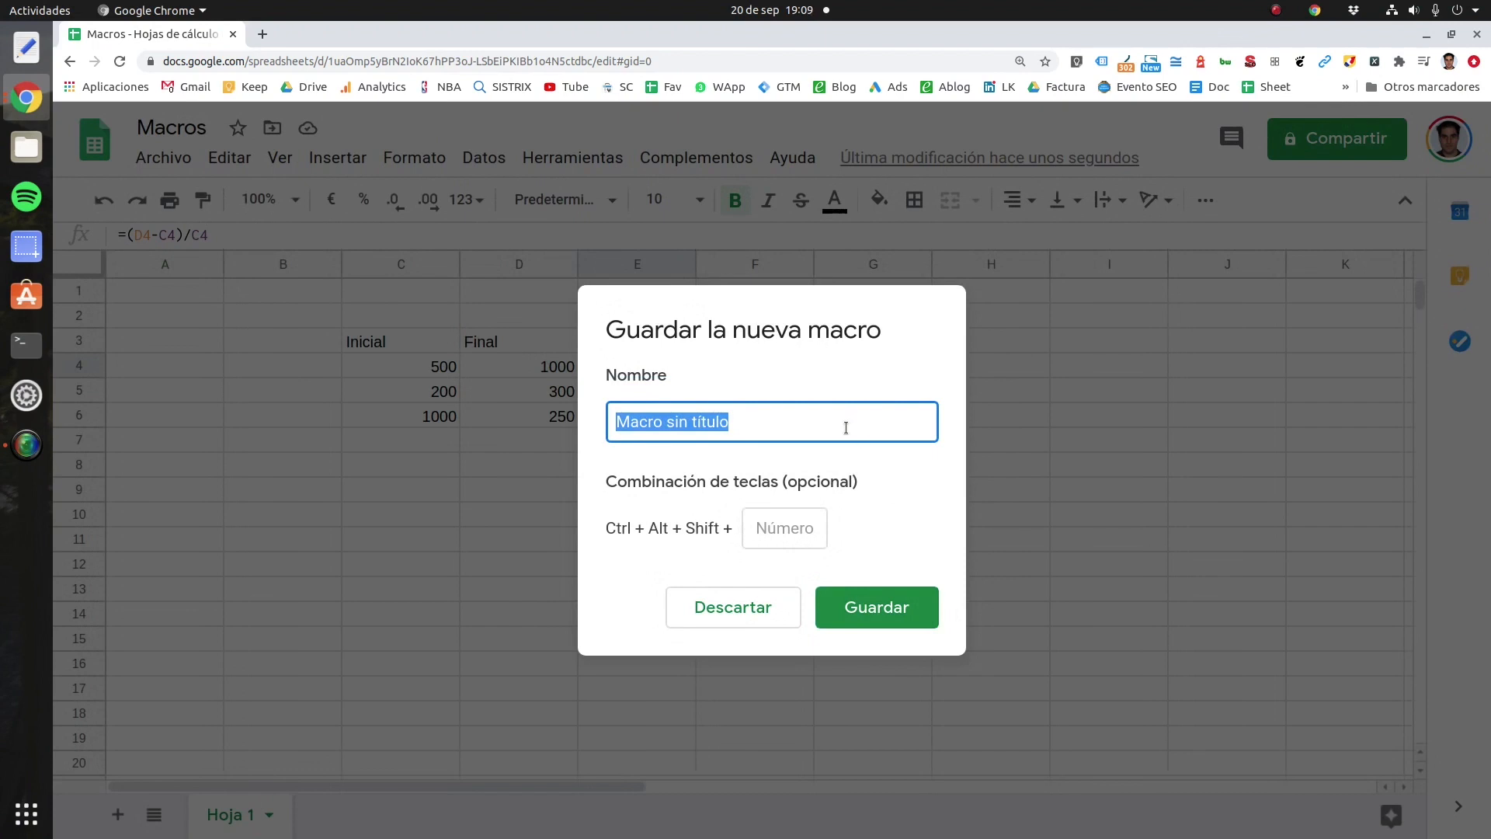
type("variacion")
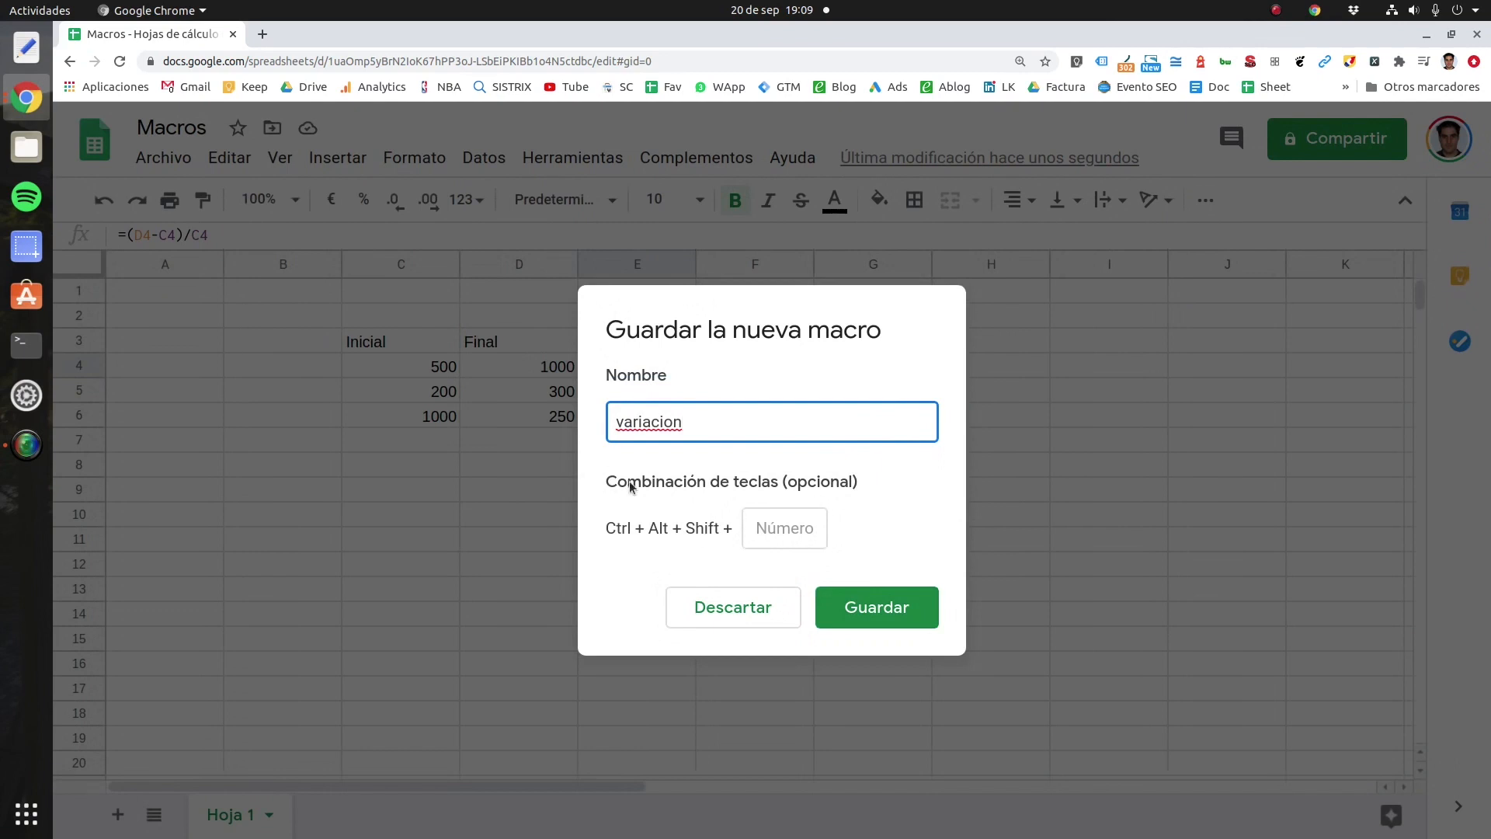
left_click(796, 531)
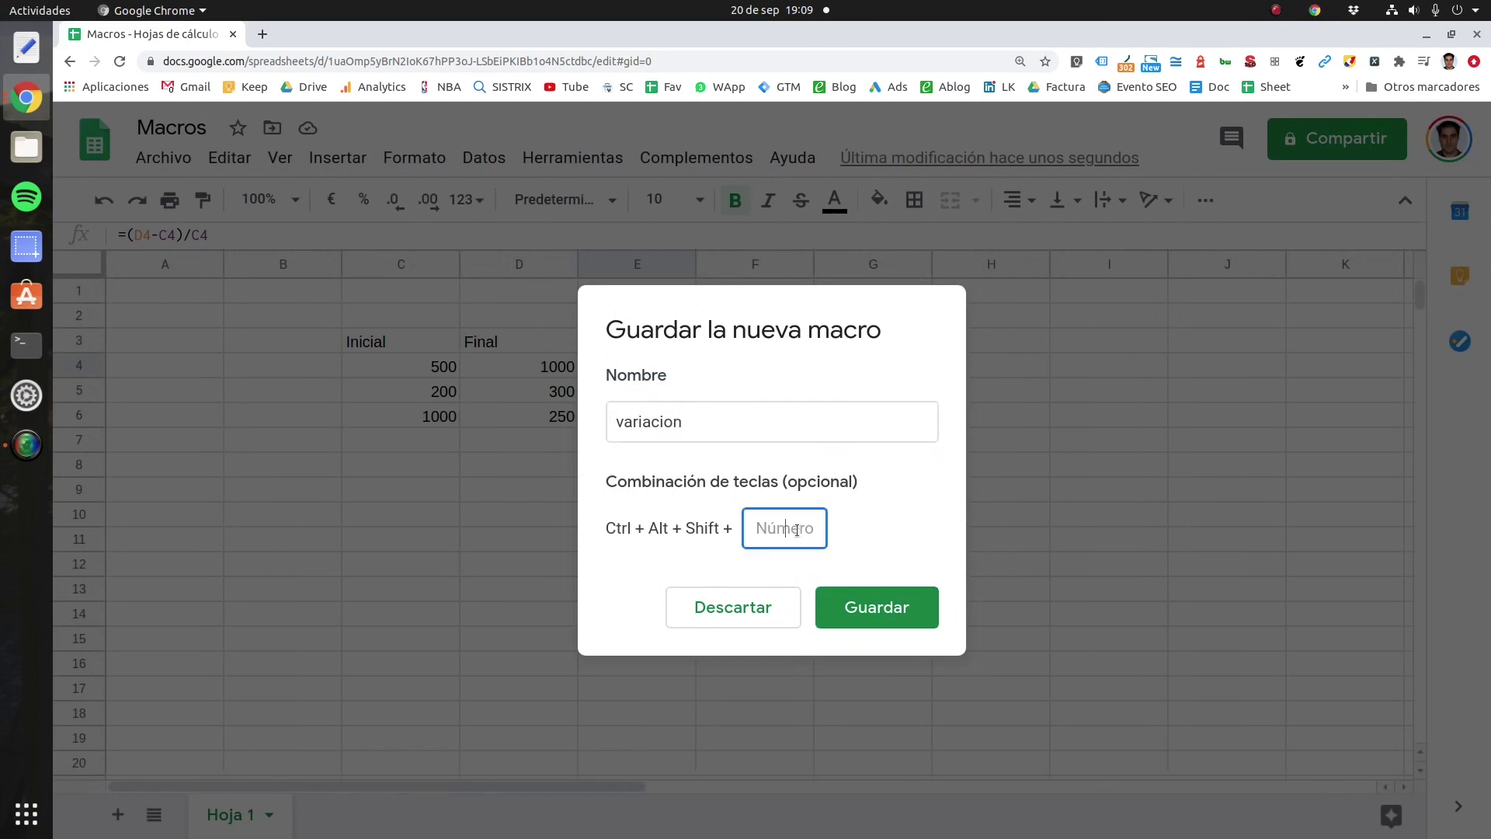
type("1")
left_click(873, 609)
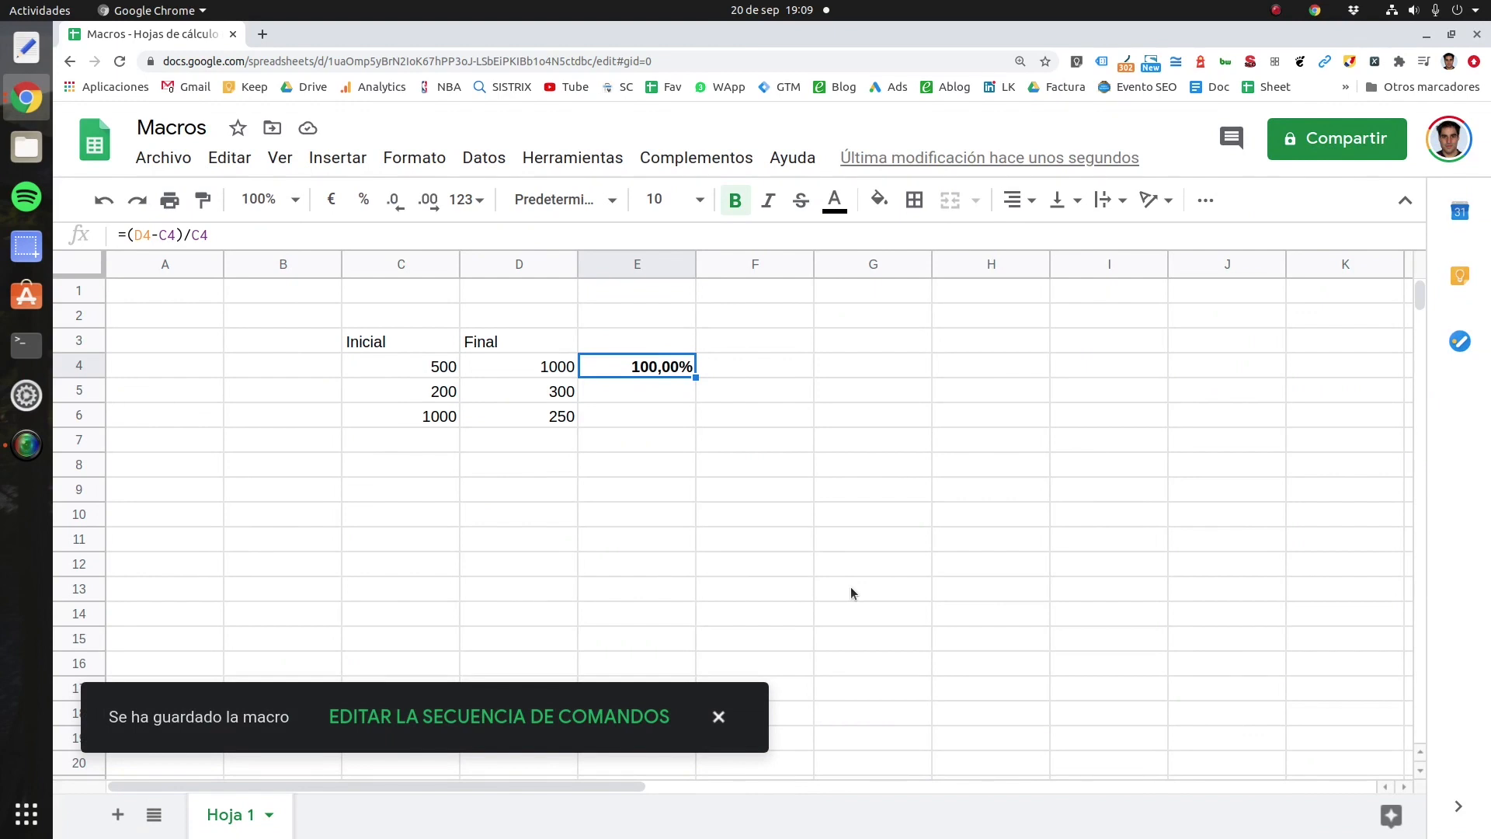
left_click(627, 715)
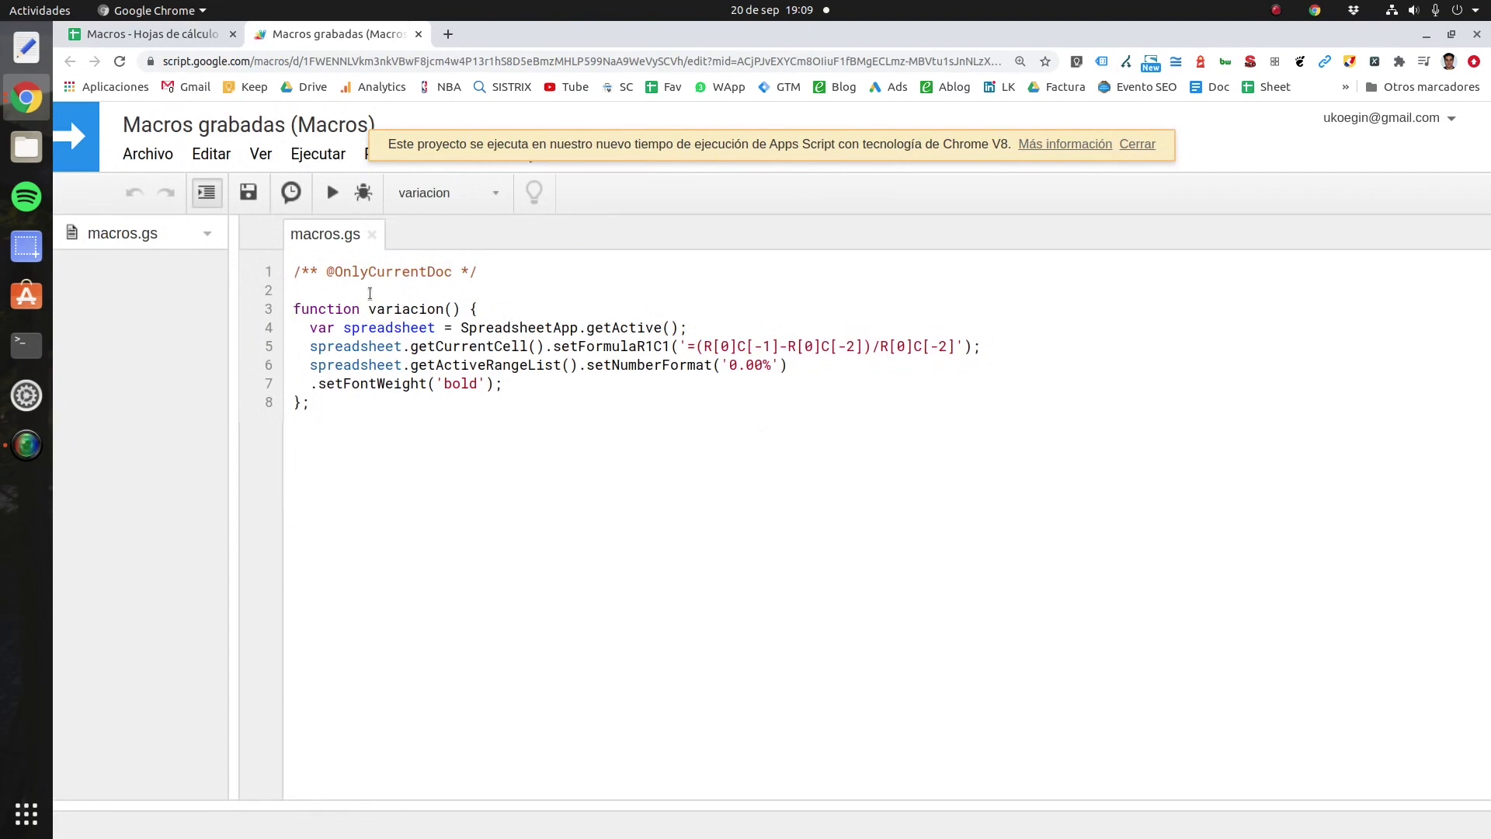
Step: Return to the Macros spreadsheet, try running the variacion macro on E5, and authorize its script with the Google account
left_click(125, 34)
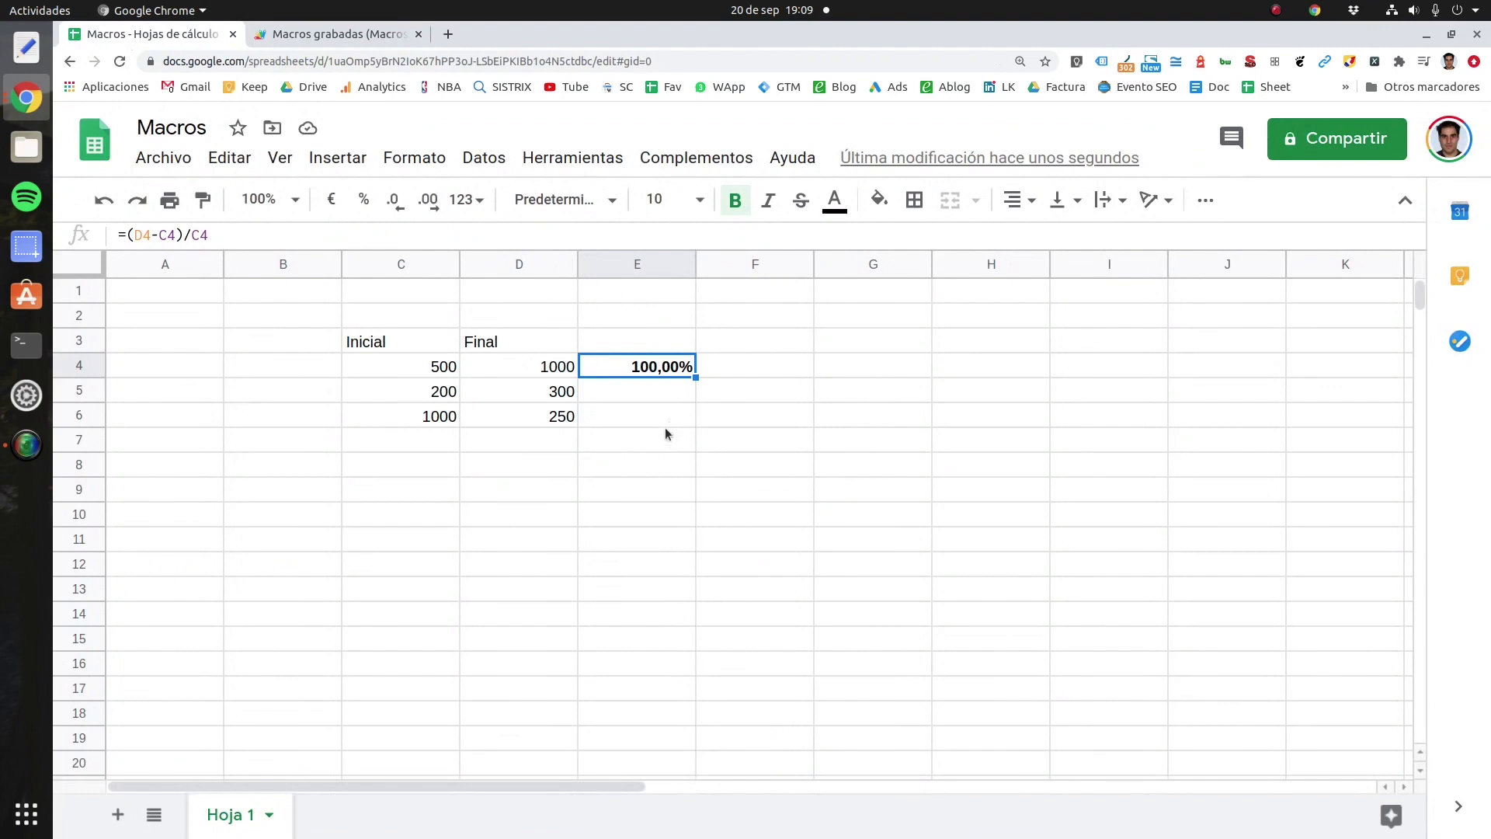
left_click(649, 391)
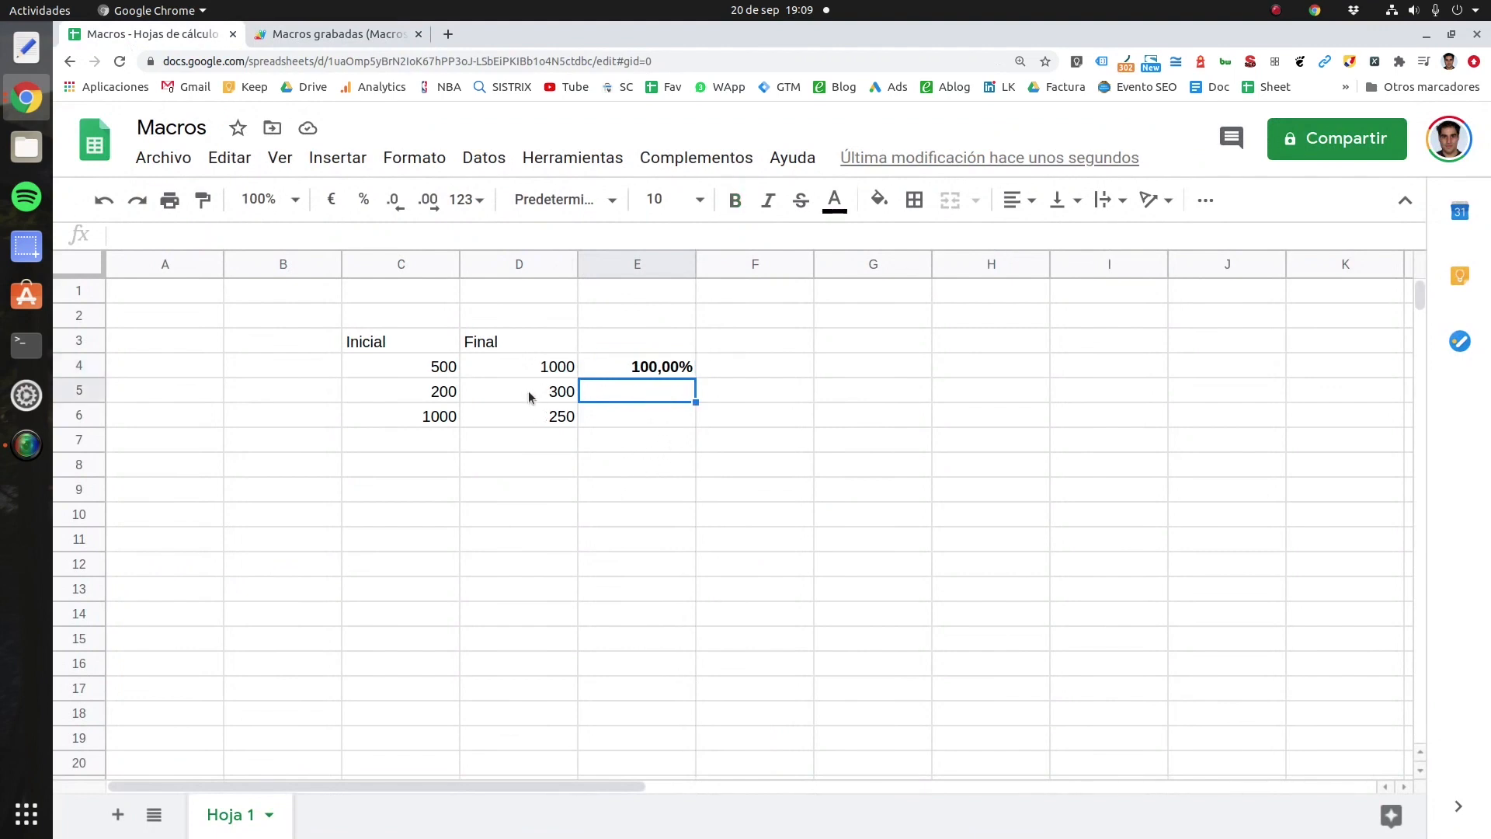
left_click(566, 160)
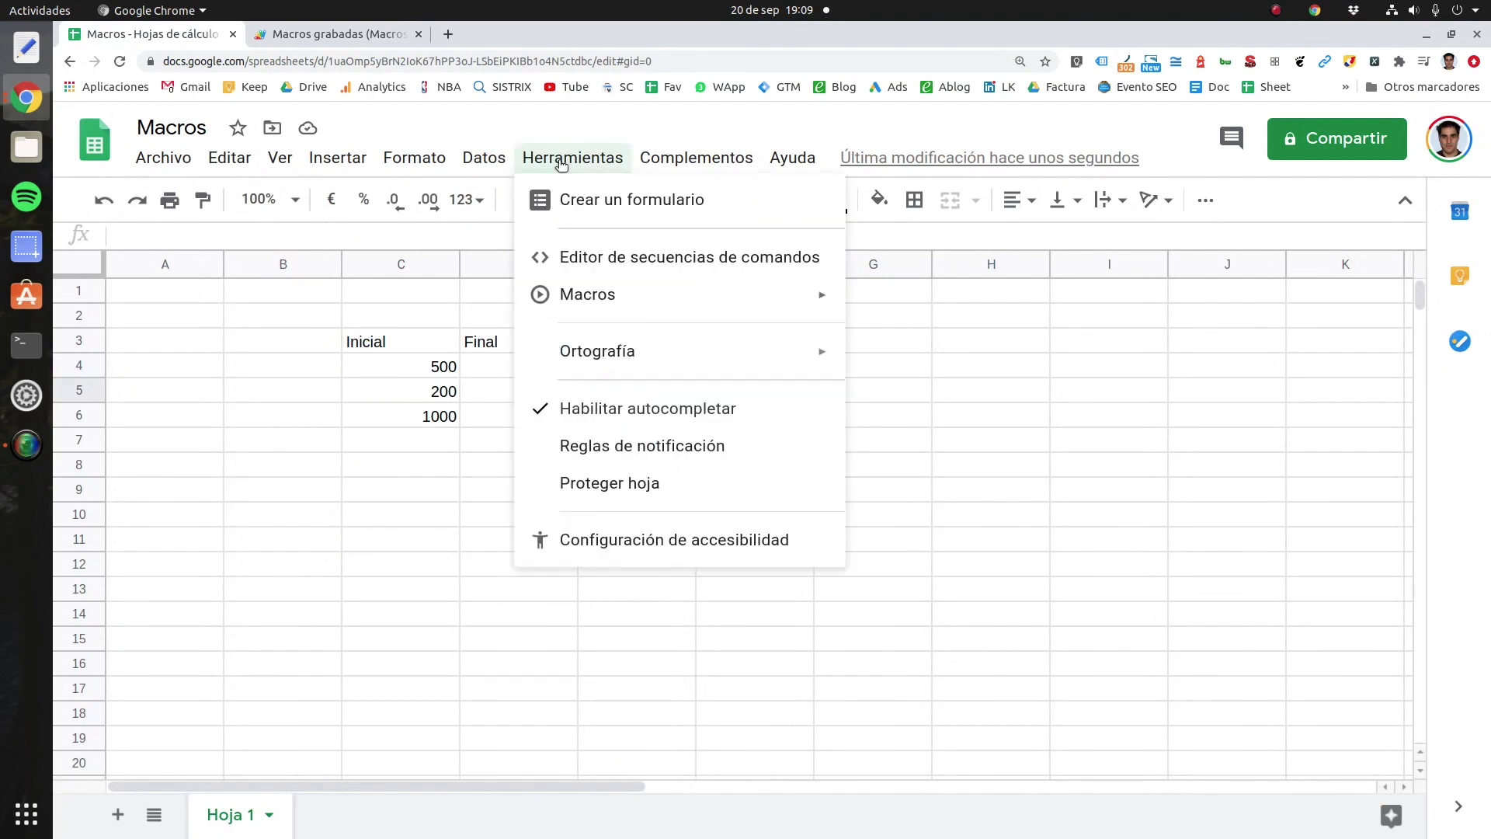
mouse_move(633, 298)
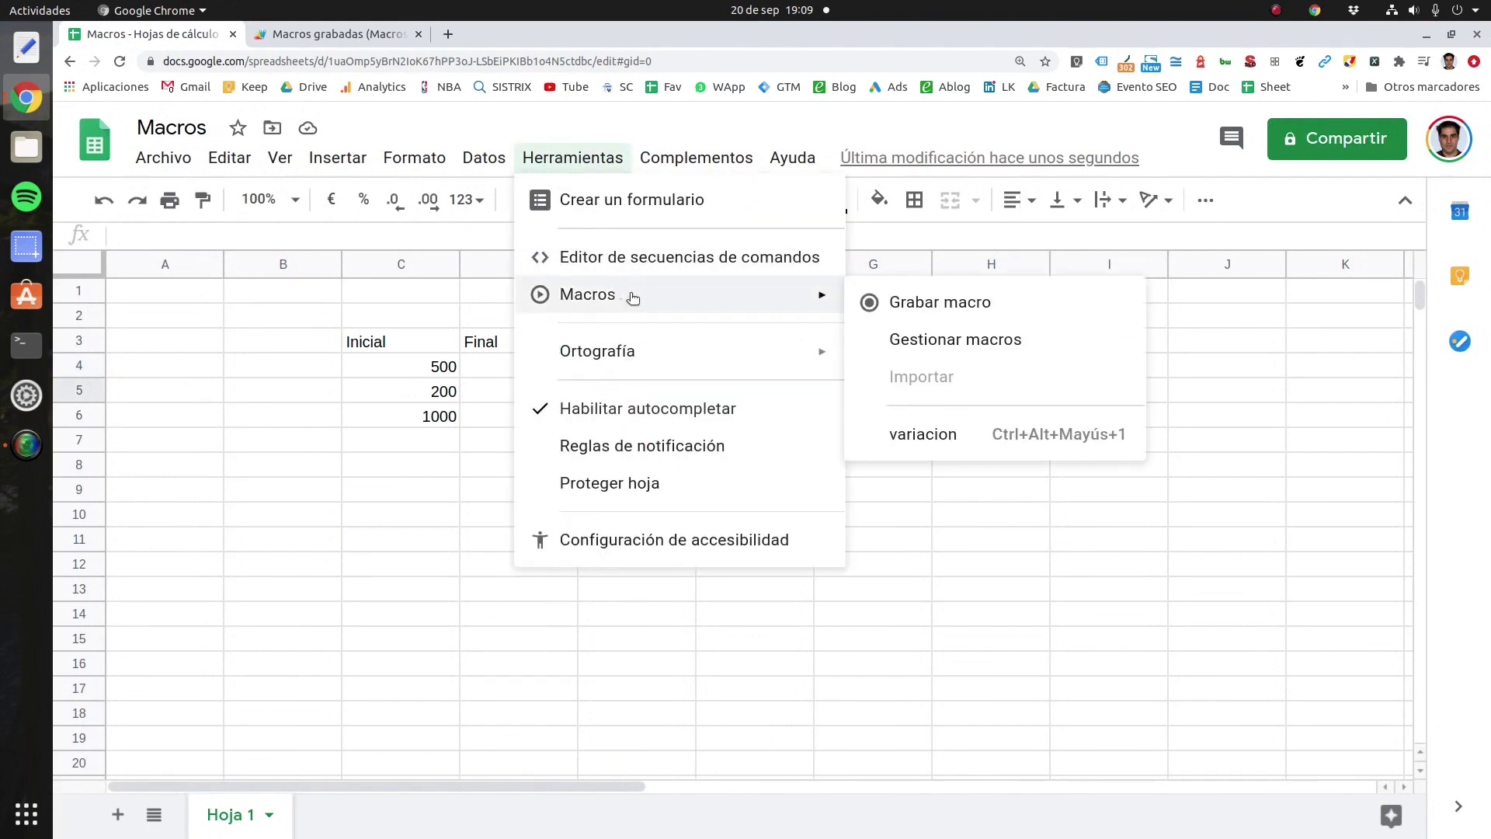
left_click(941, 432)
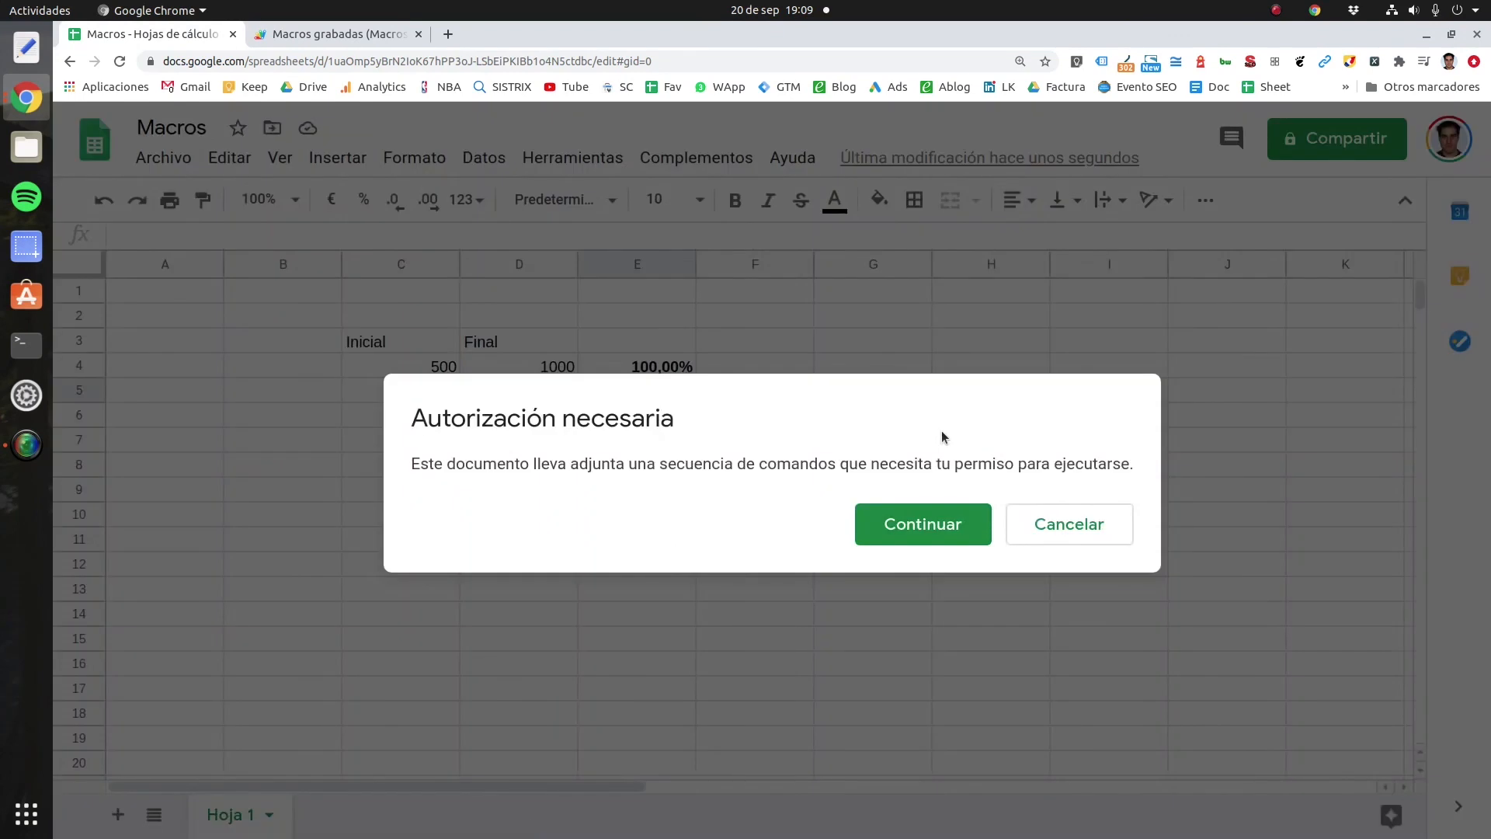
left_click(898, 530)
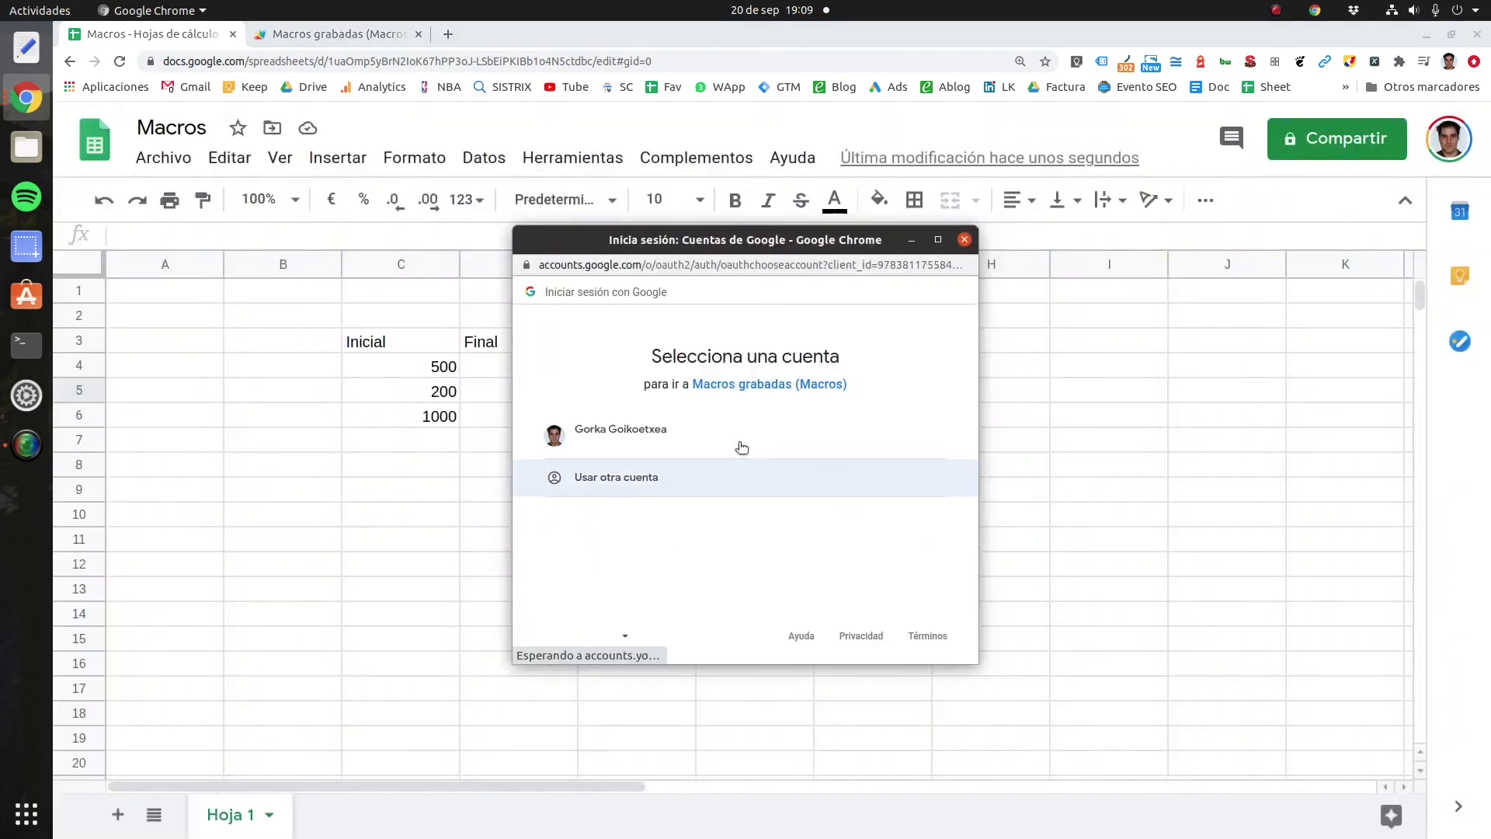
left_click(643, 444)
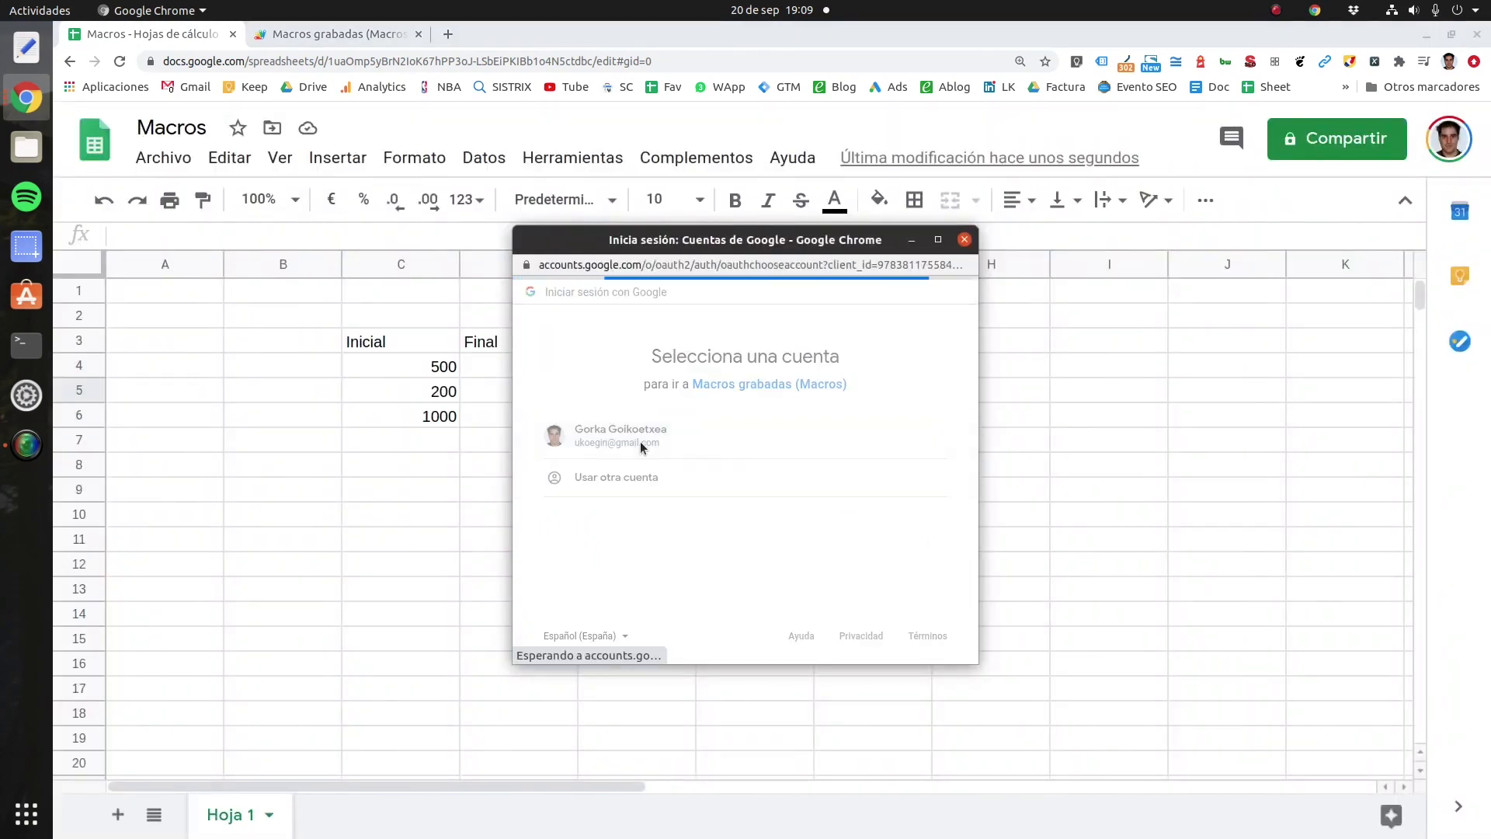
scroll(893, 466, "down", 3)
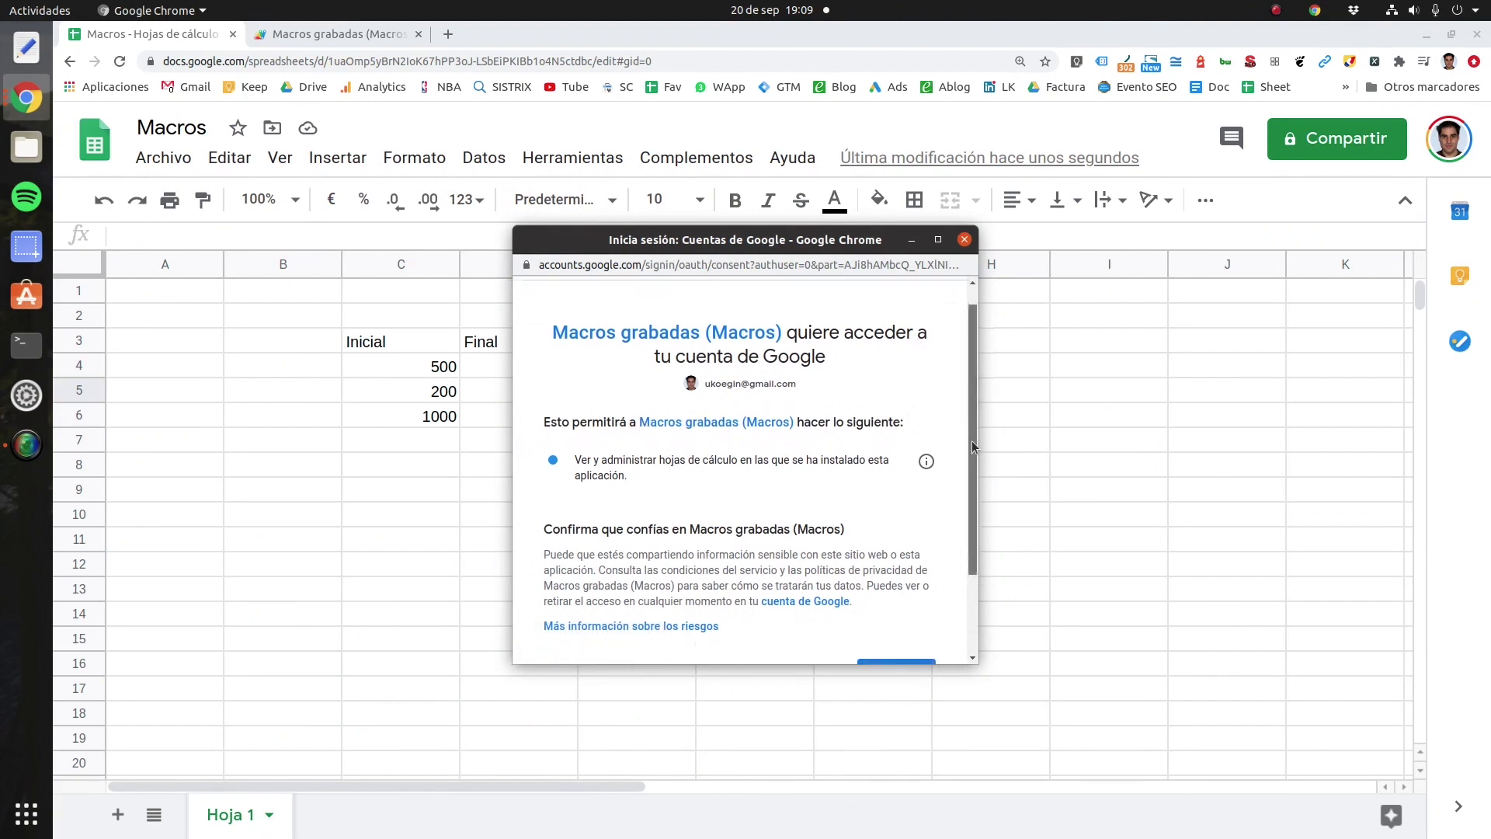
left_click(901, 565)
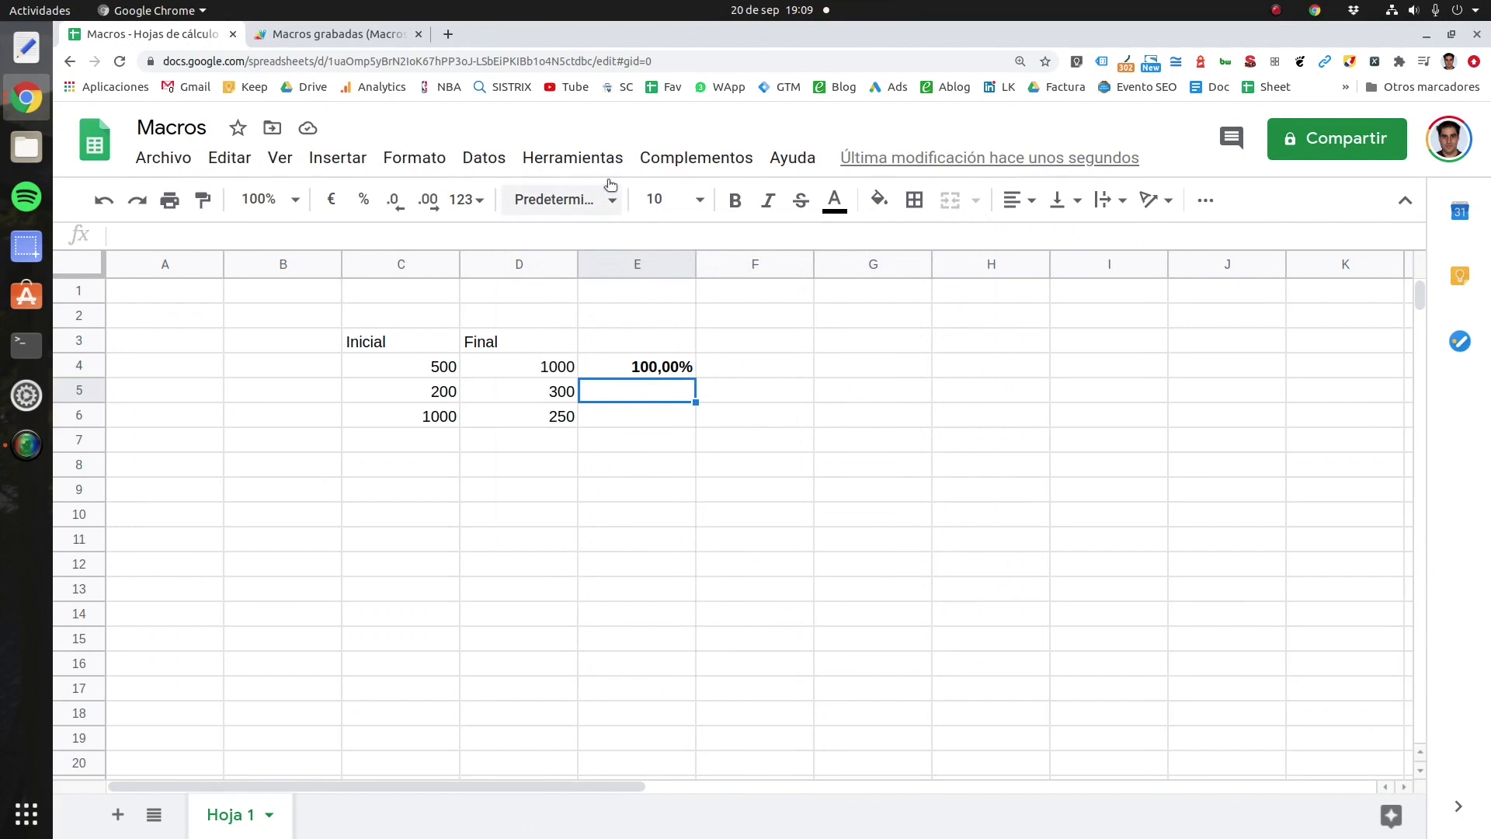
Step: Run the variacion macro on E5 to calculate and format that row's percentage variation
left_click(572, 158)
mouse_move(650, 303)
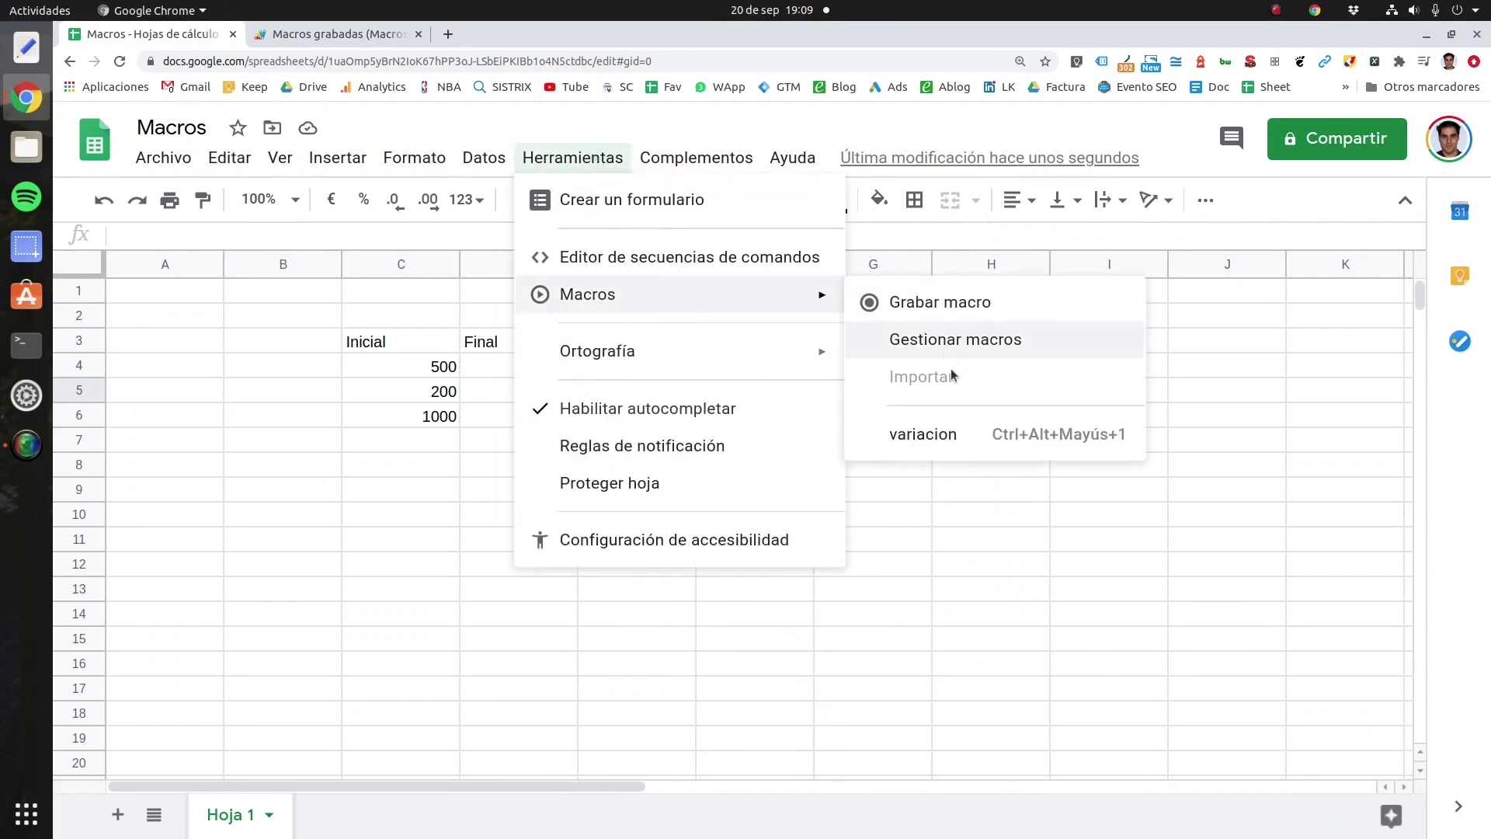
left_click(925, 433)
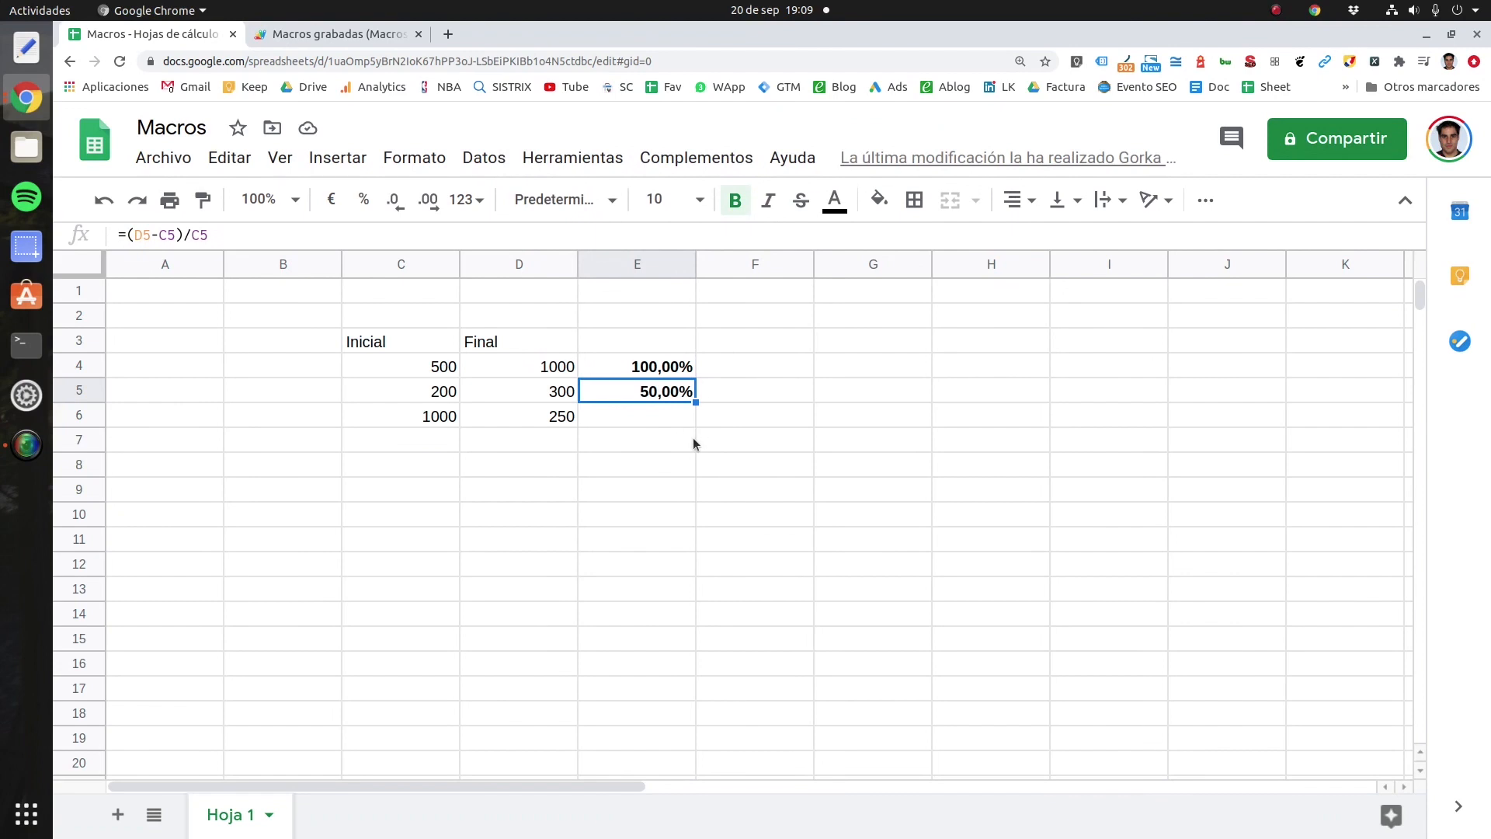
Step: Run the variacion macro on E6 to fill in the variation for the last row of the table
left_click(633, 419)
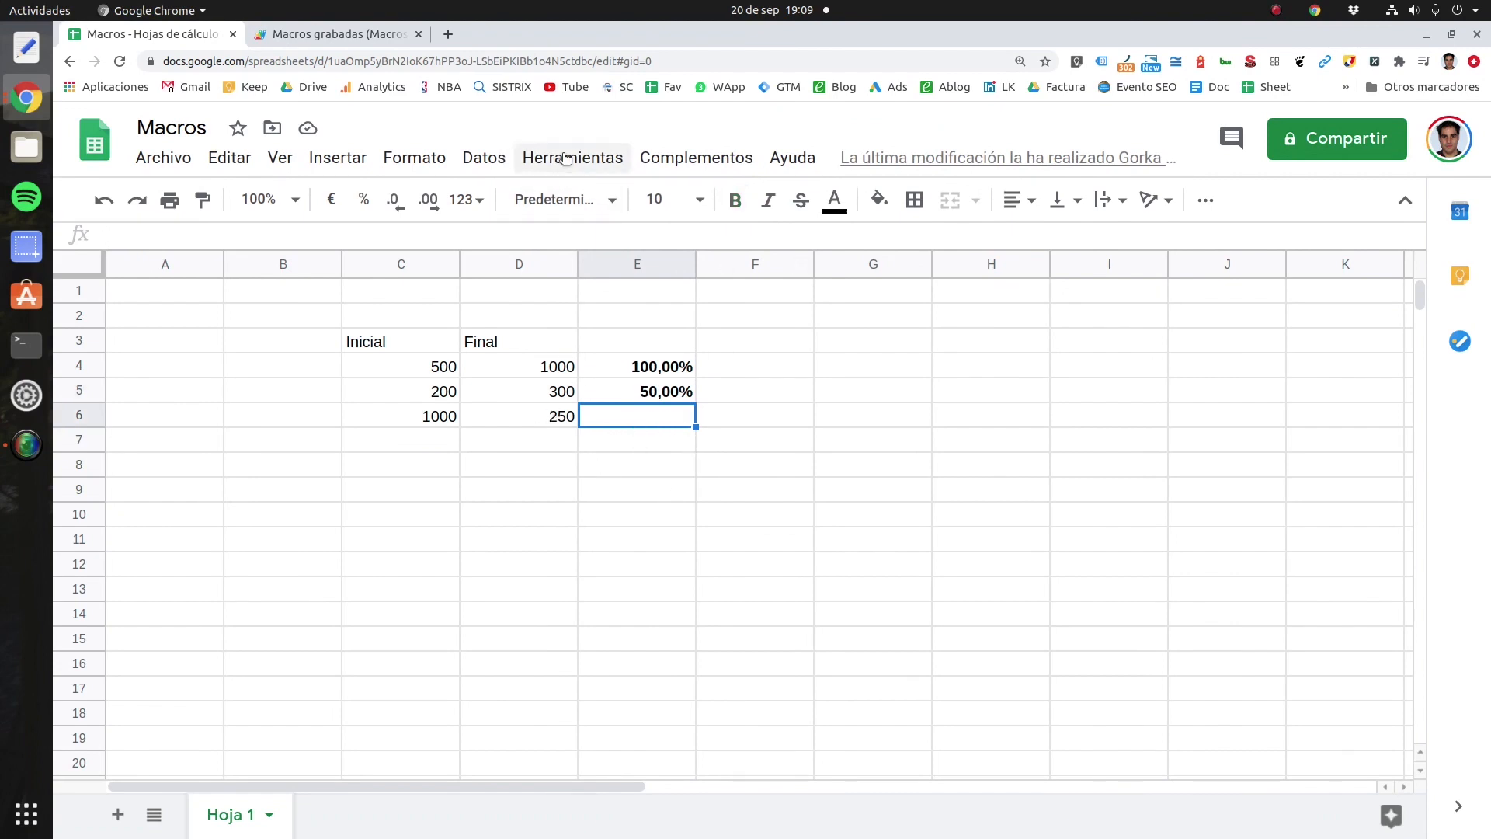
left_click(538, 159)
mouse_move(699, 304)
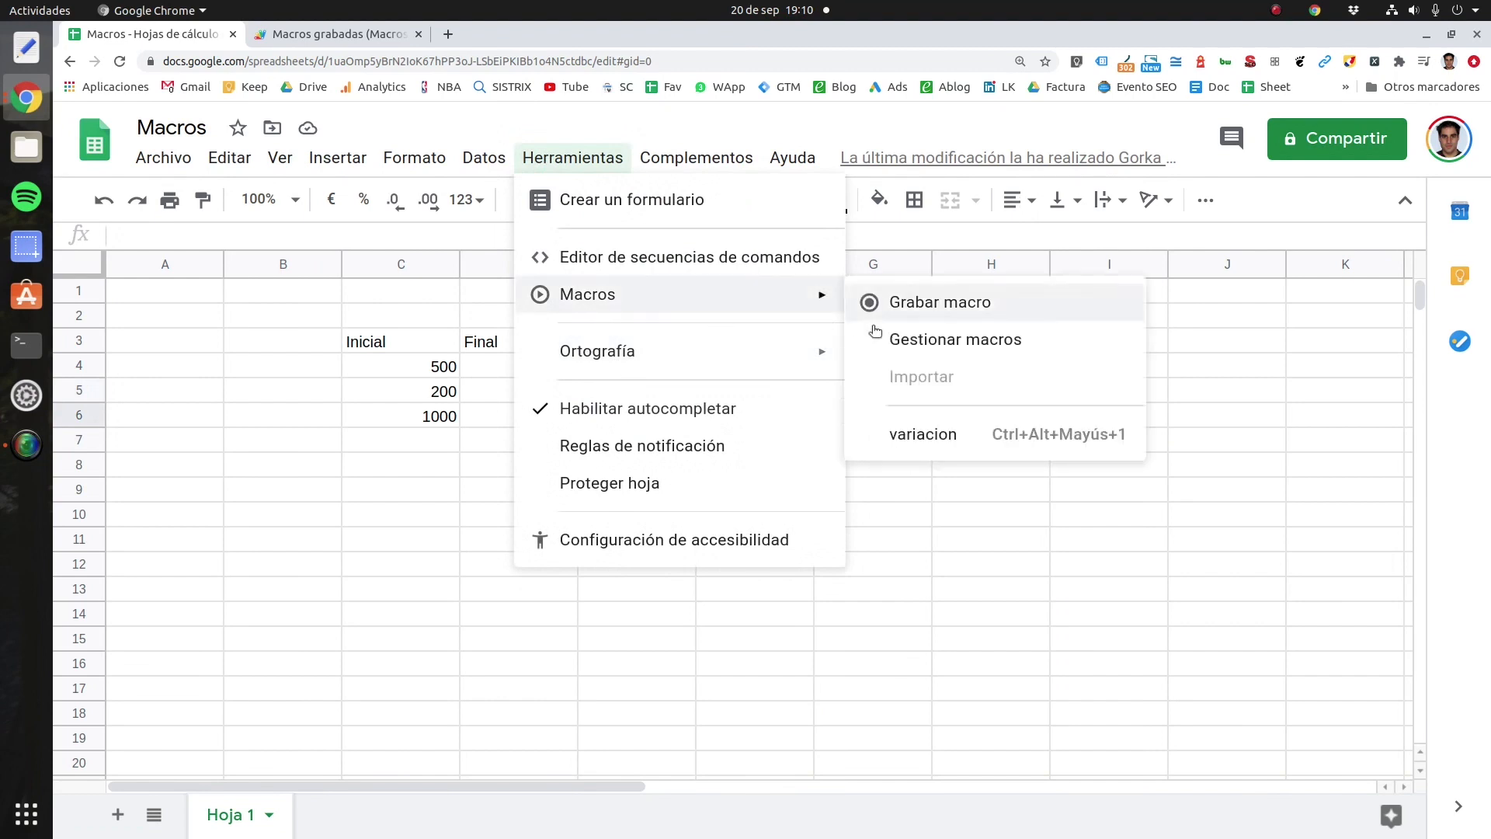
left_click(931, 432)
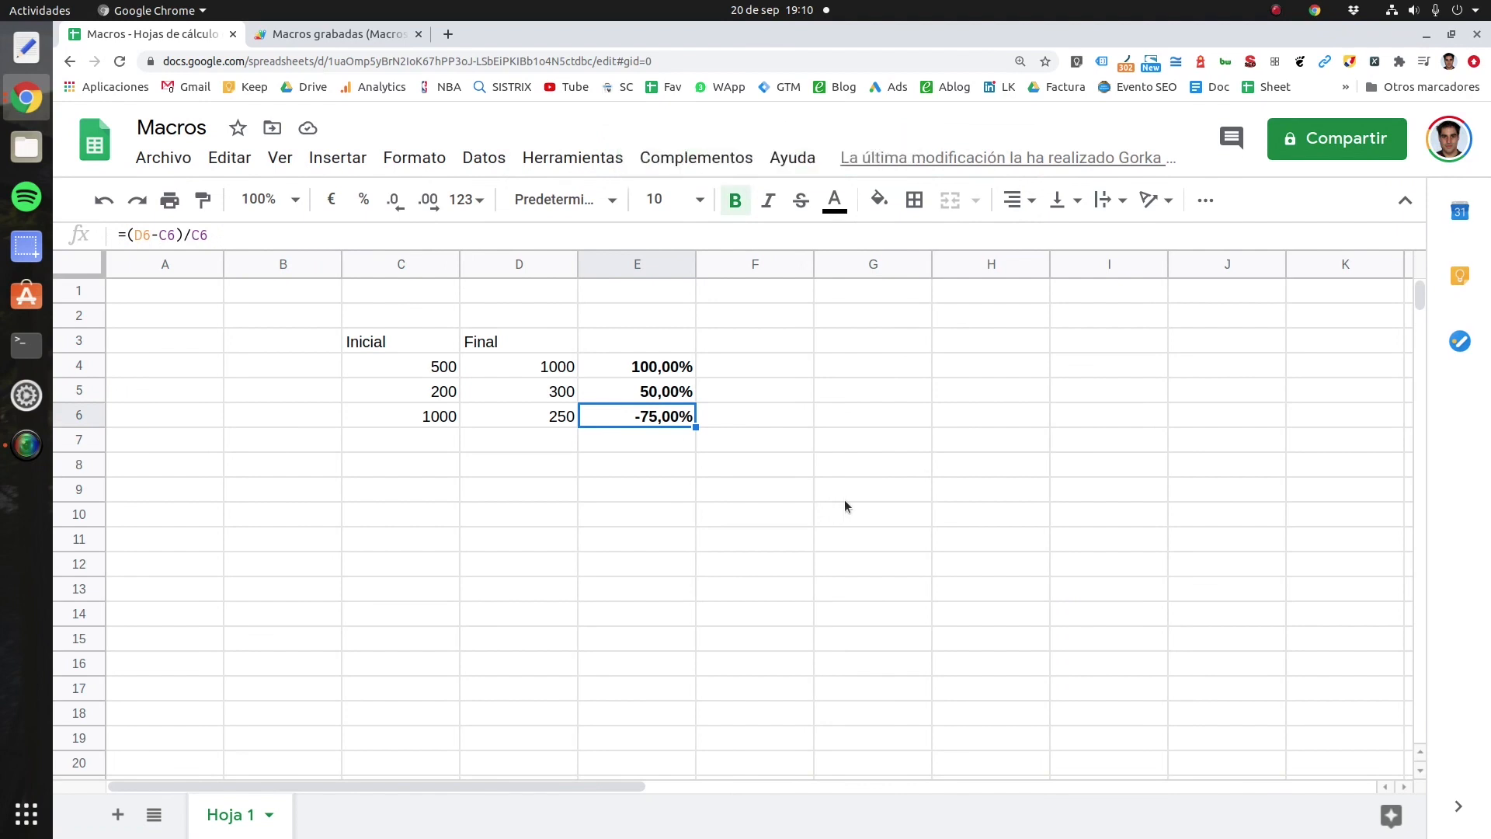
Step: Enter the test values 1 in E12 and 84 in F12, leaving G12 as the active cell
left_click(682, 573)
type("1")
key("Tab")
type("84")
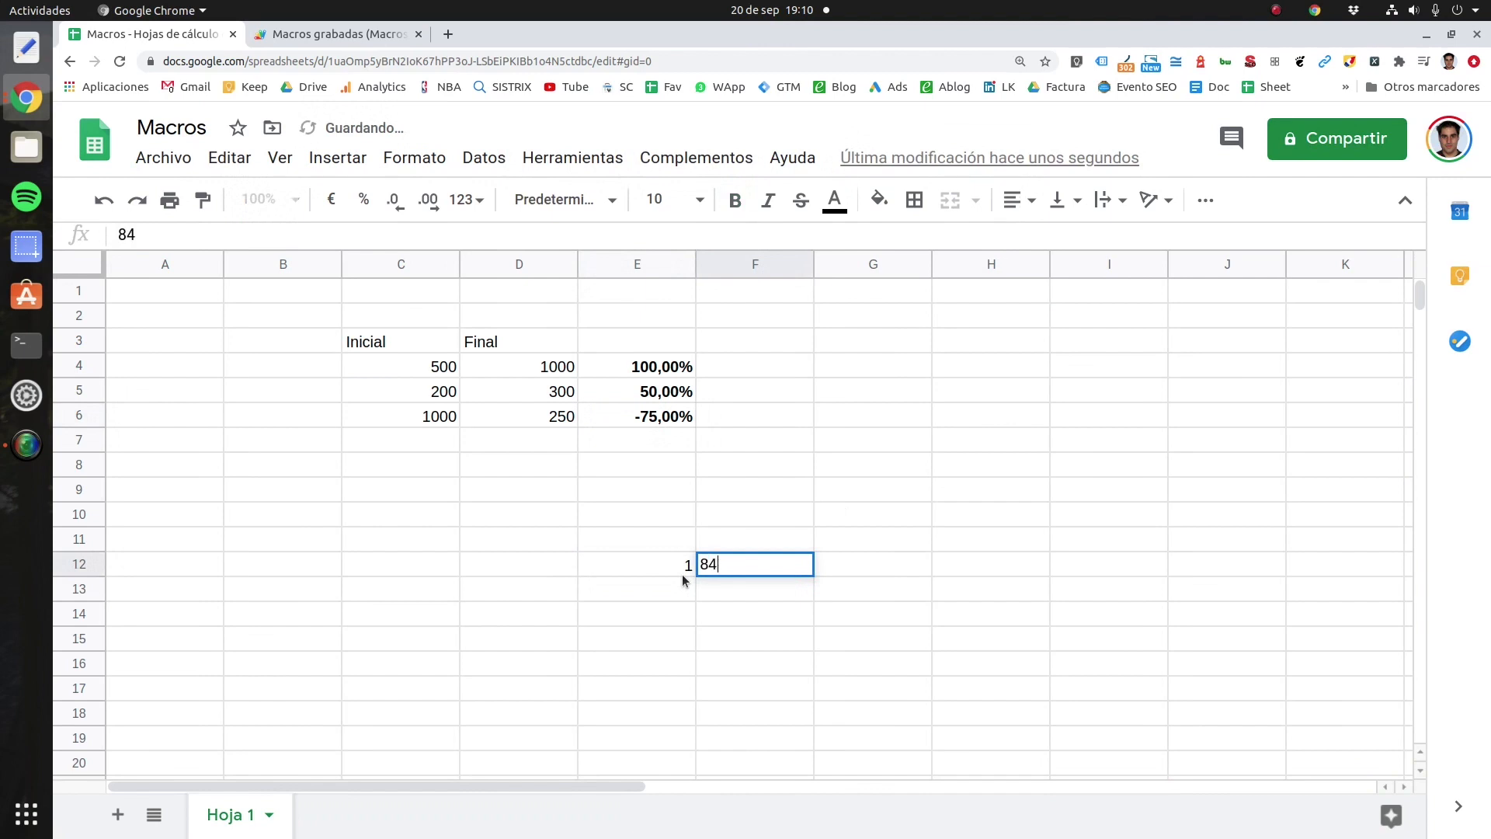
key("Tab")
key("Up")
key("Down")
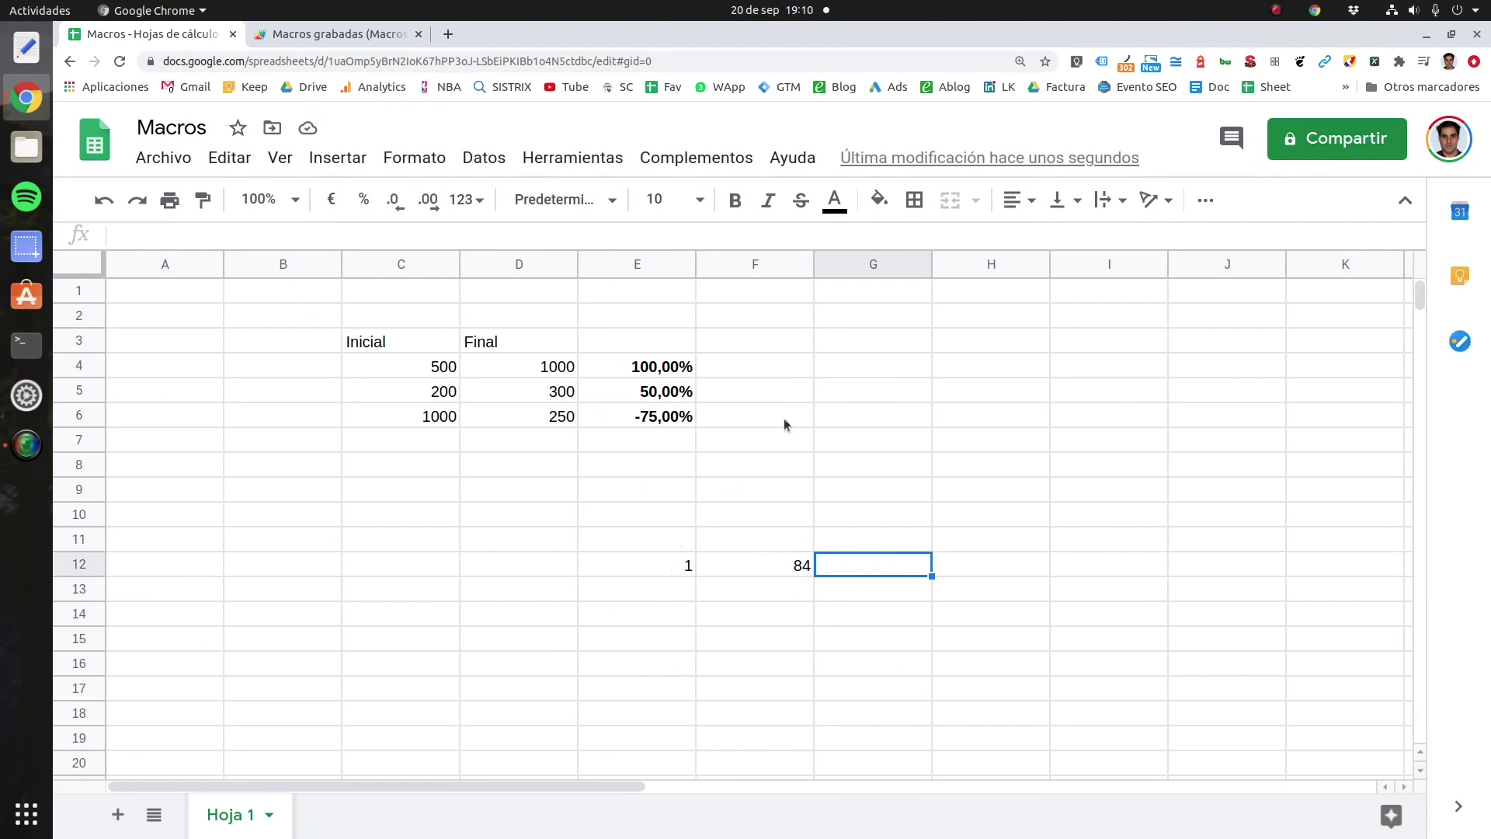
Step: Run the variacion macro on G12 to calculate the variation between E12 and F12
left_click(590, 171)
mouse_move(641, 307)
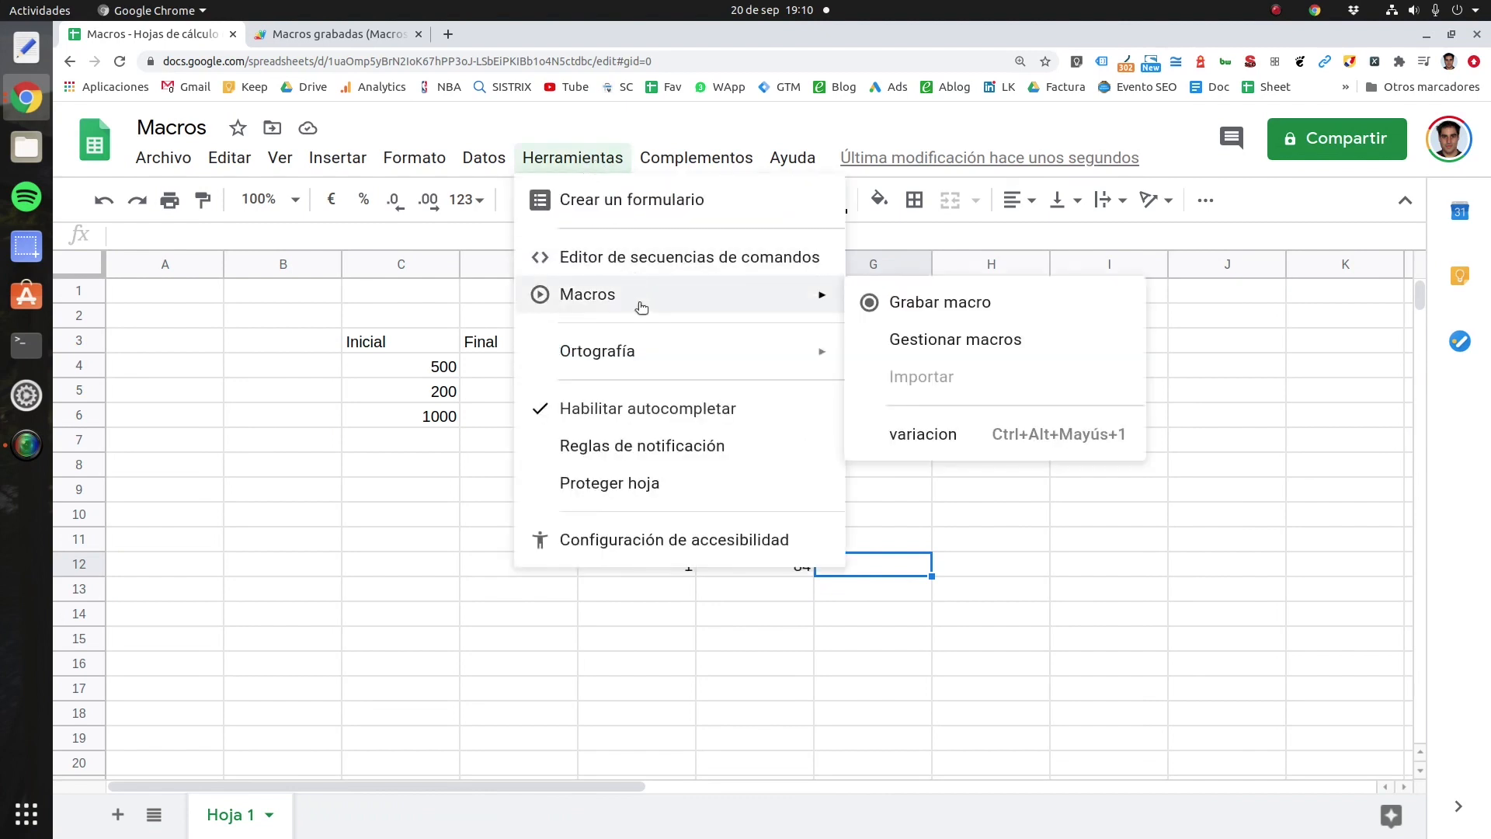
left_click(904, 564)
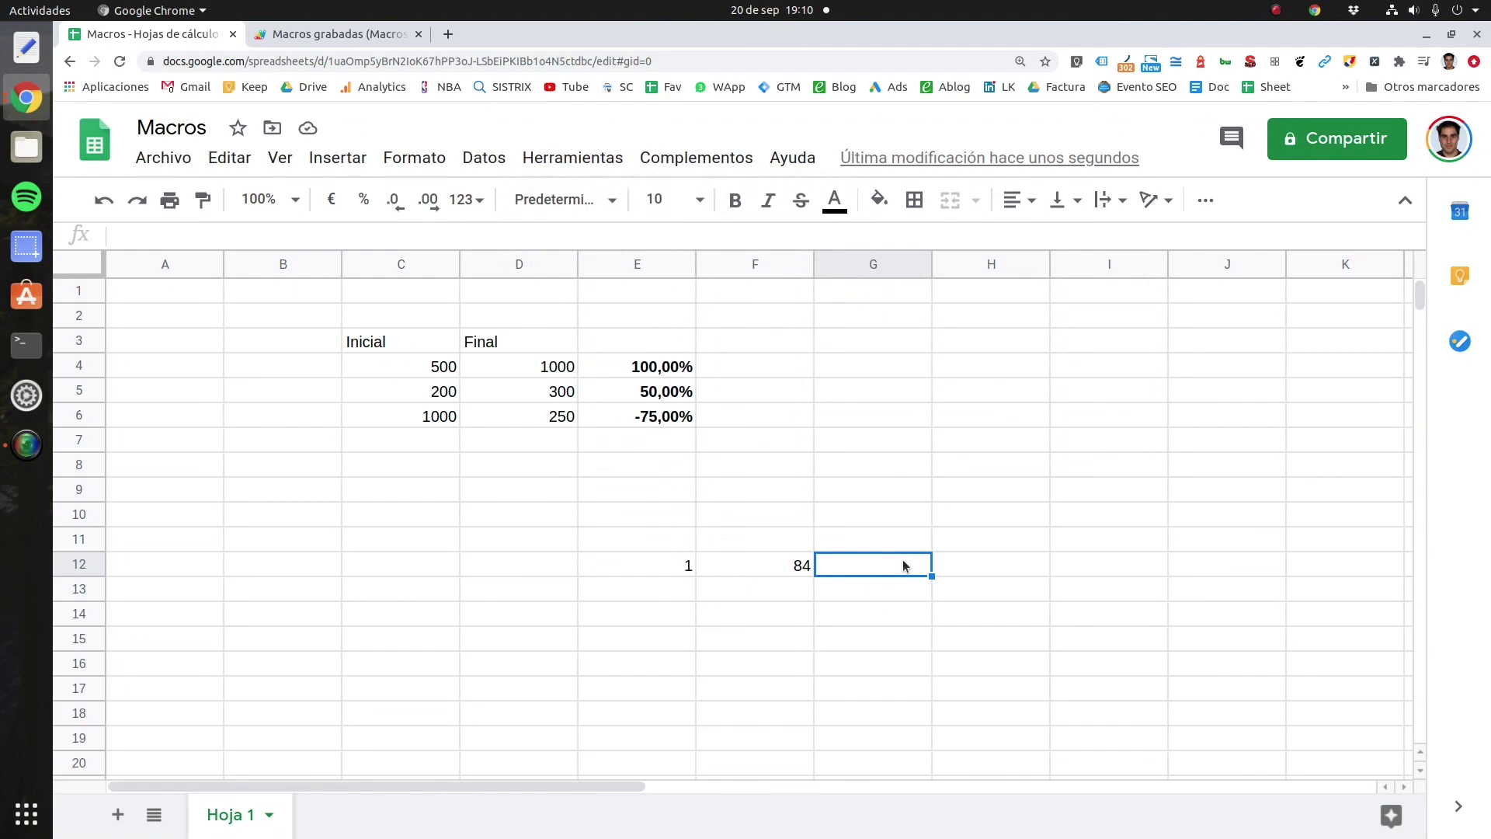
double_click(904, 563)
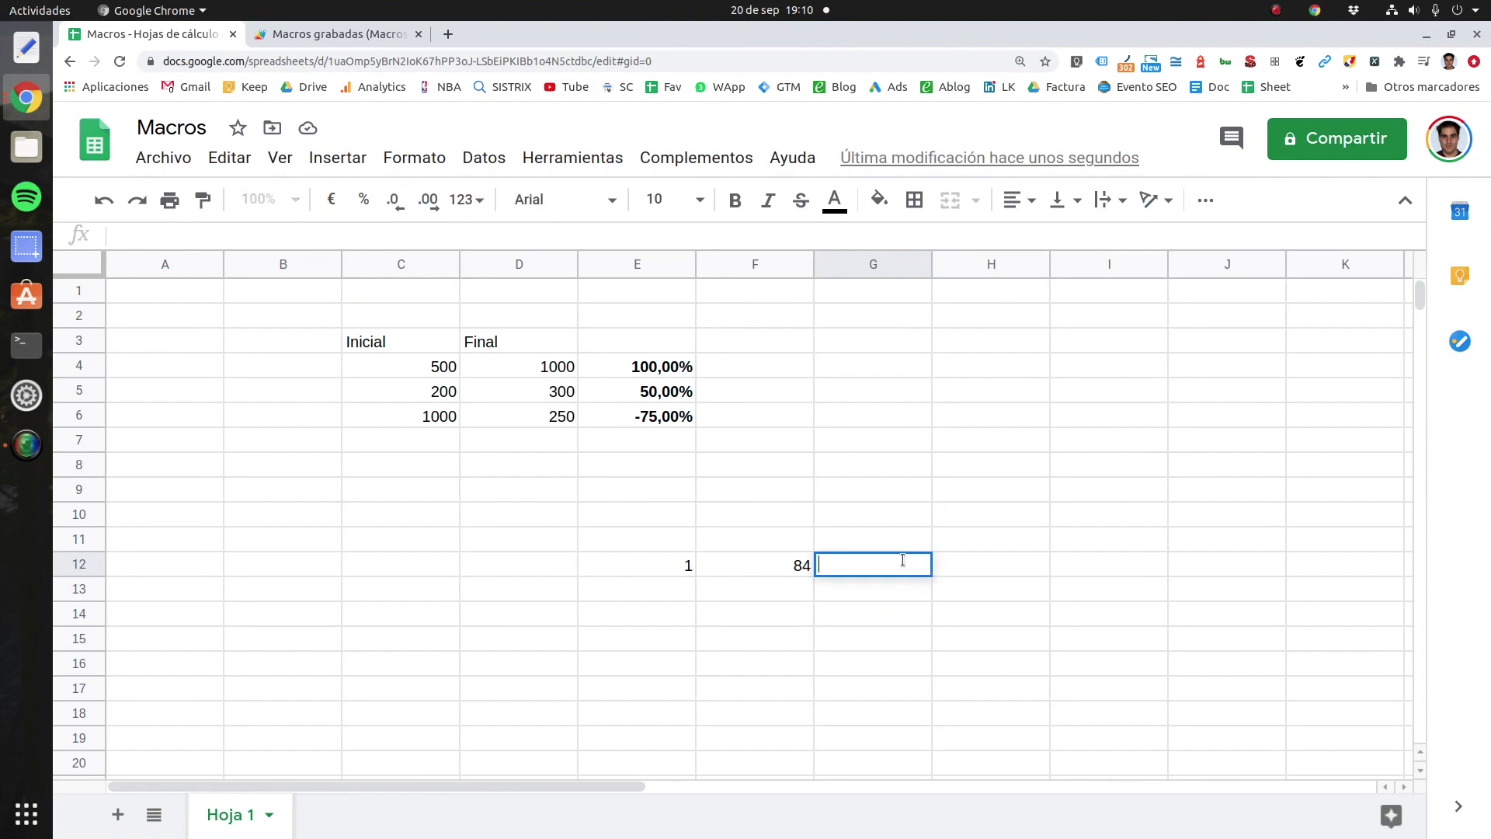
key("Escape")
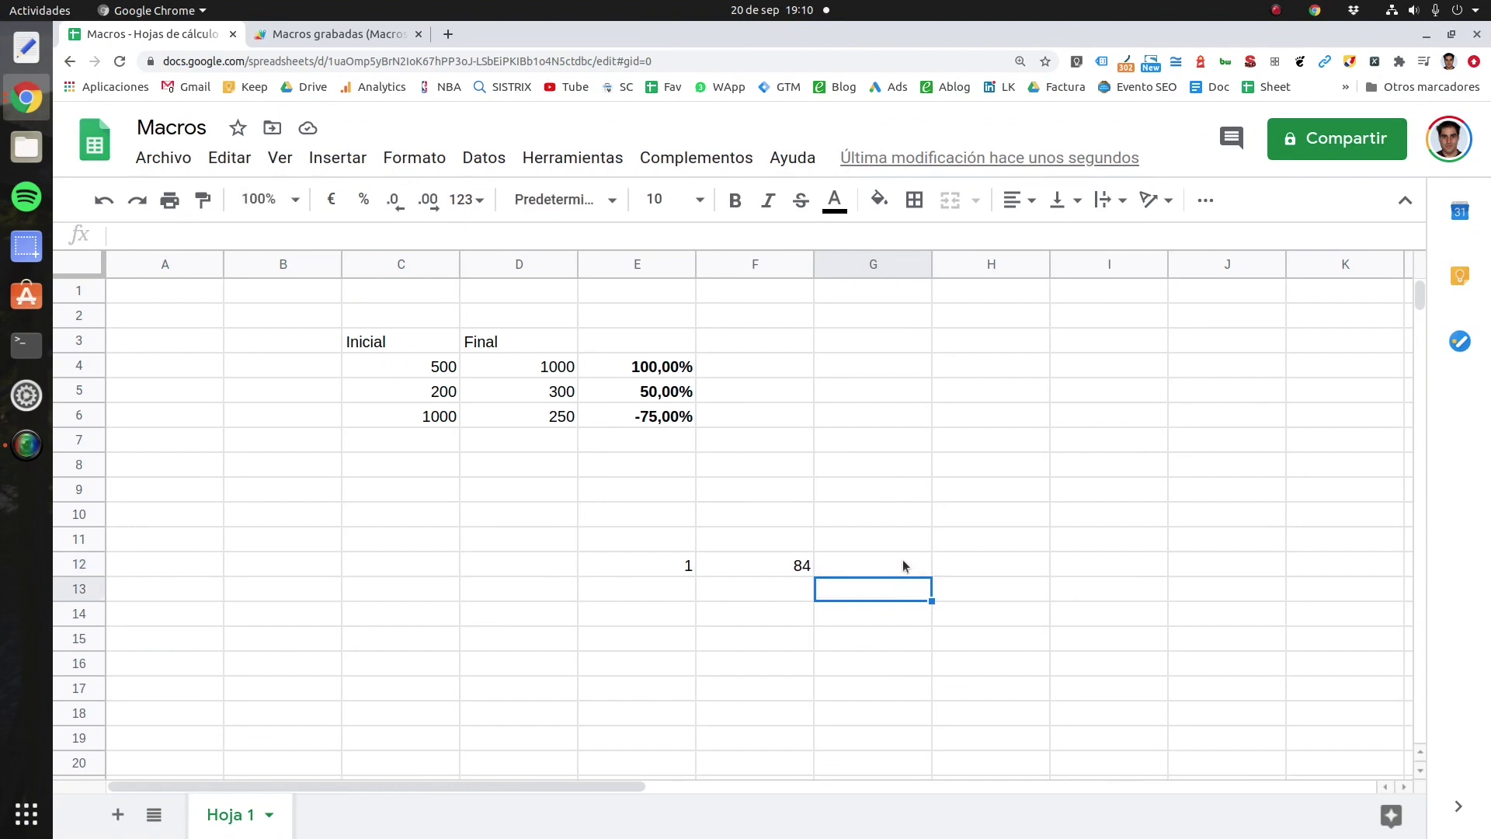
left_click(547, 155)
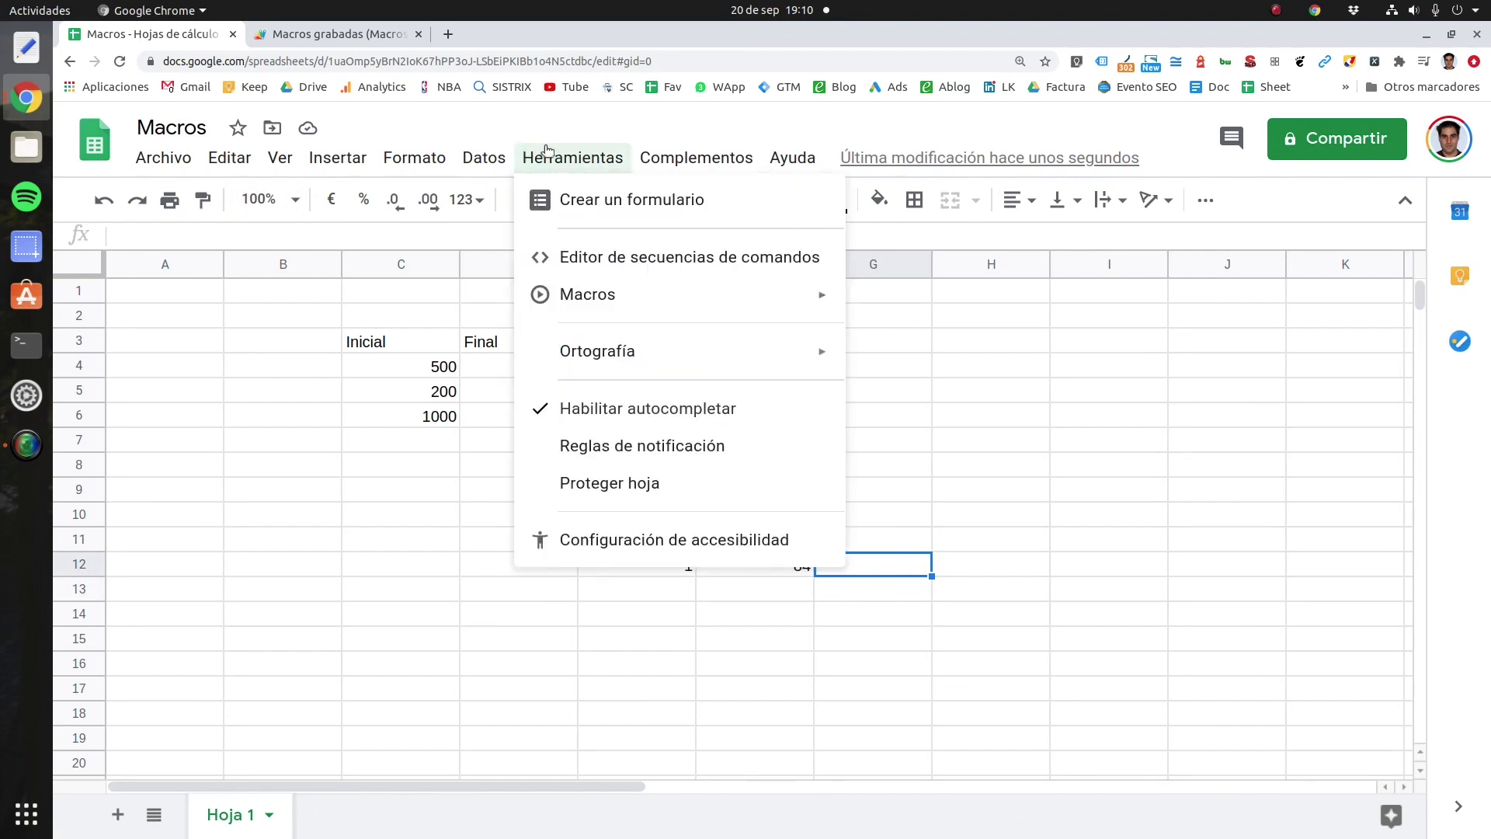
mouse_move(726, 305)
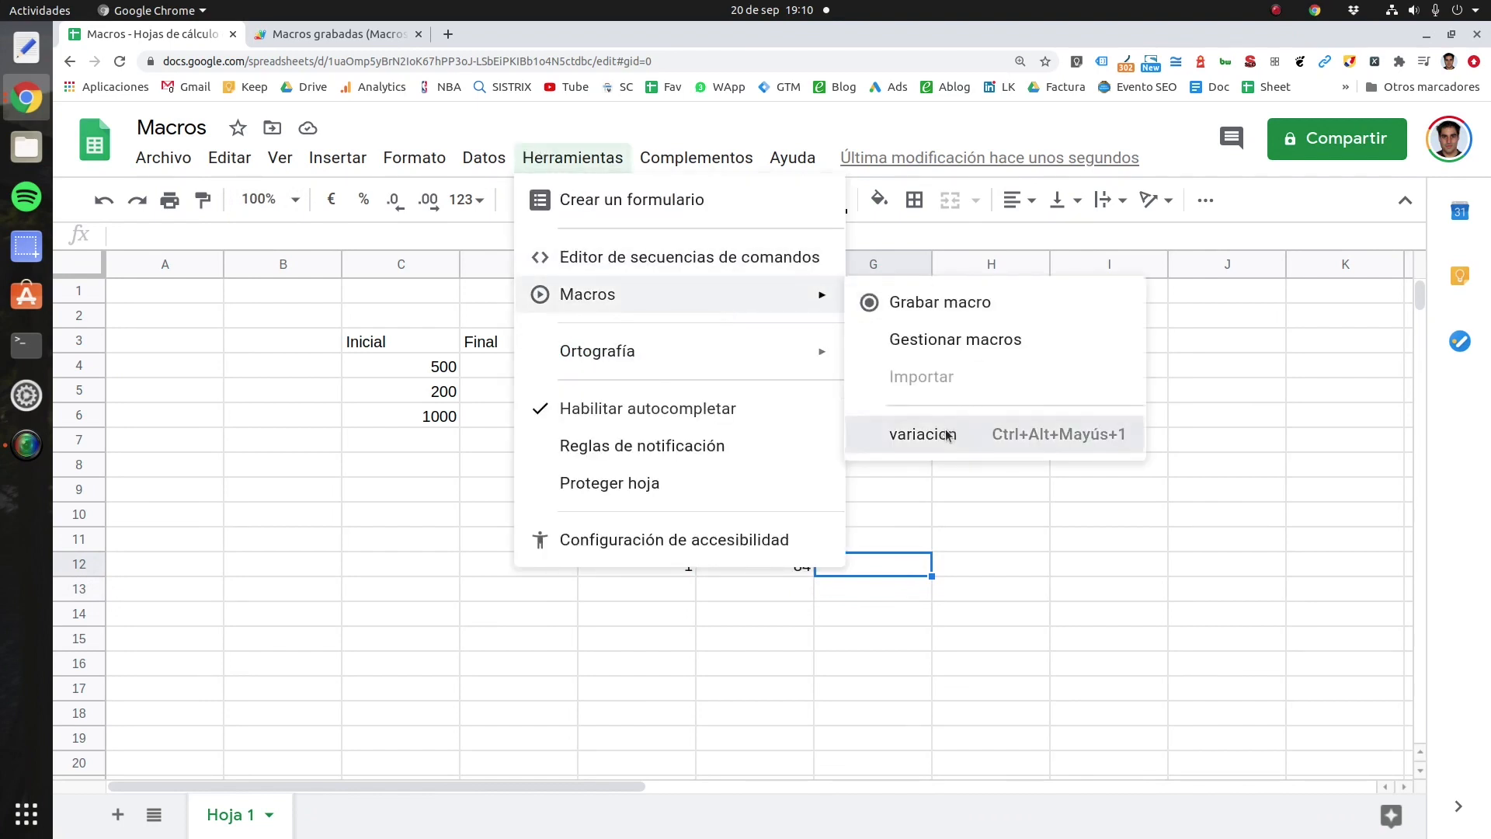
left_click(946, 431)
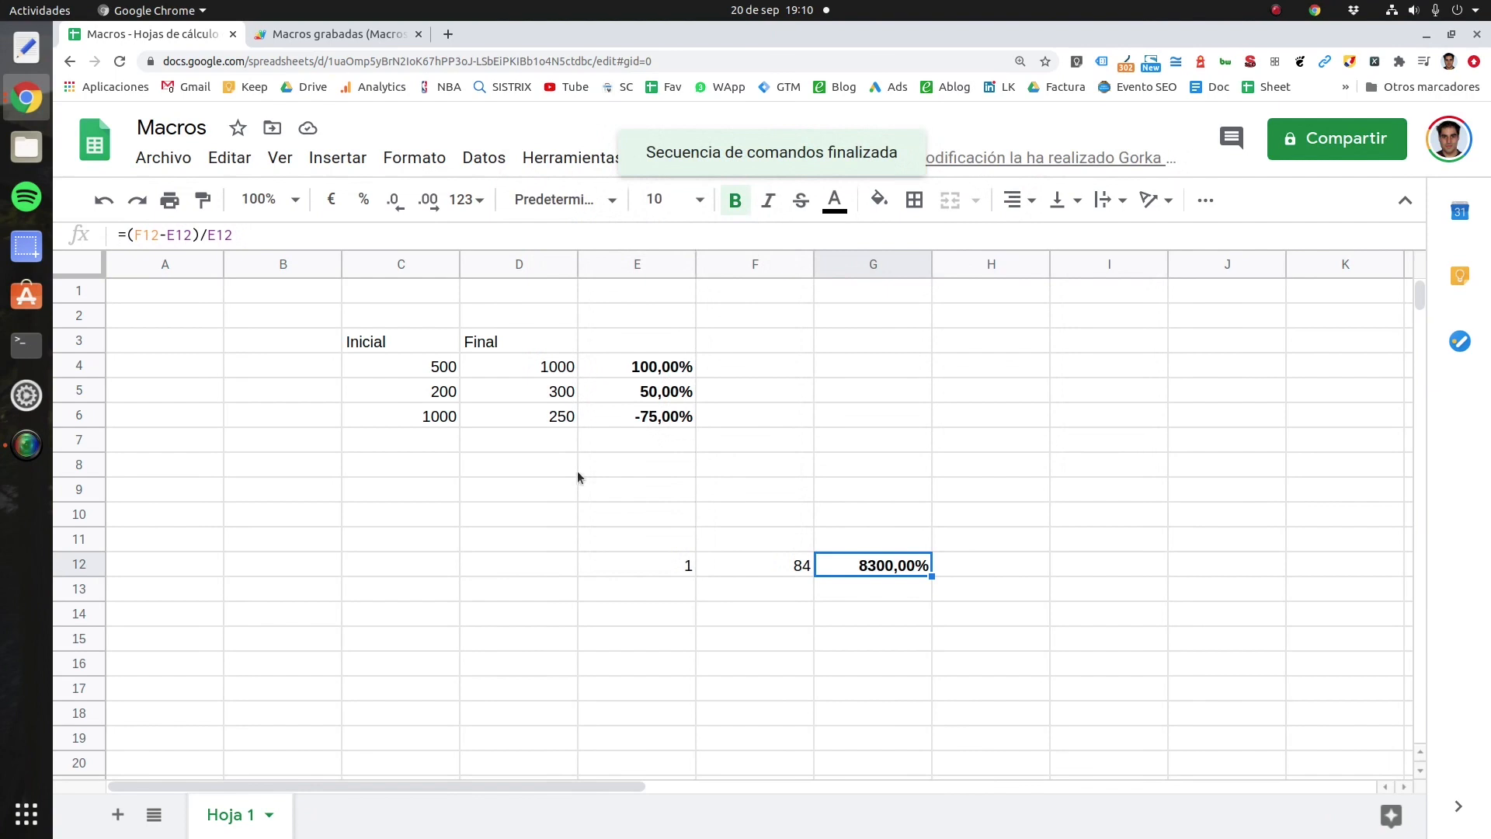
Step: Review the variacion script code and the macro's name and shortcut in the macro management settings, leaving them as they are
left_click(25, 446)
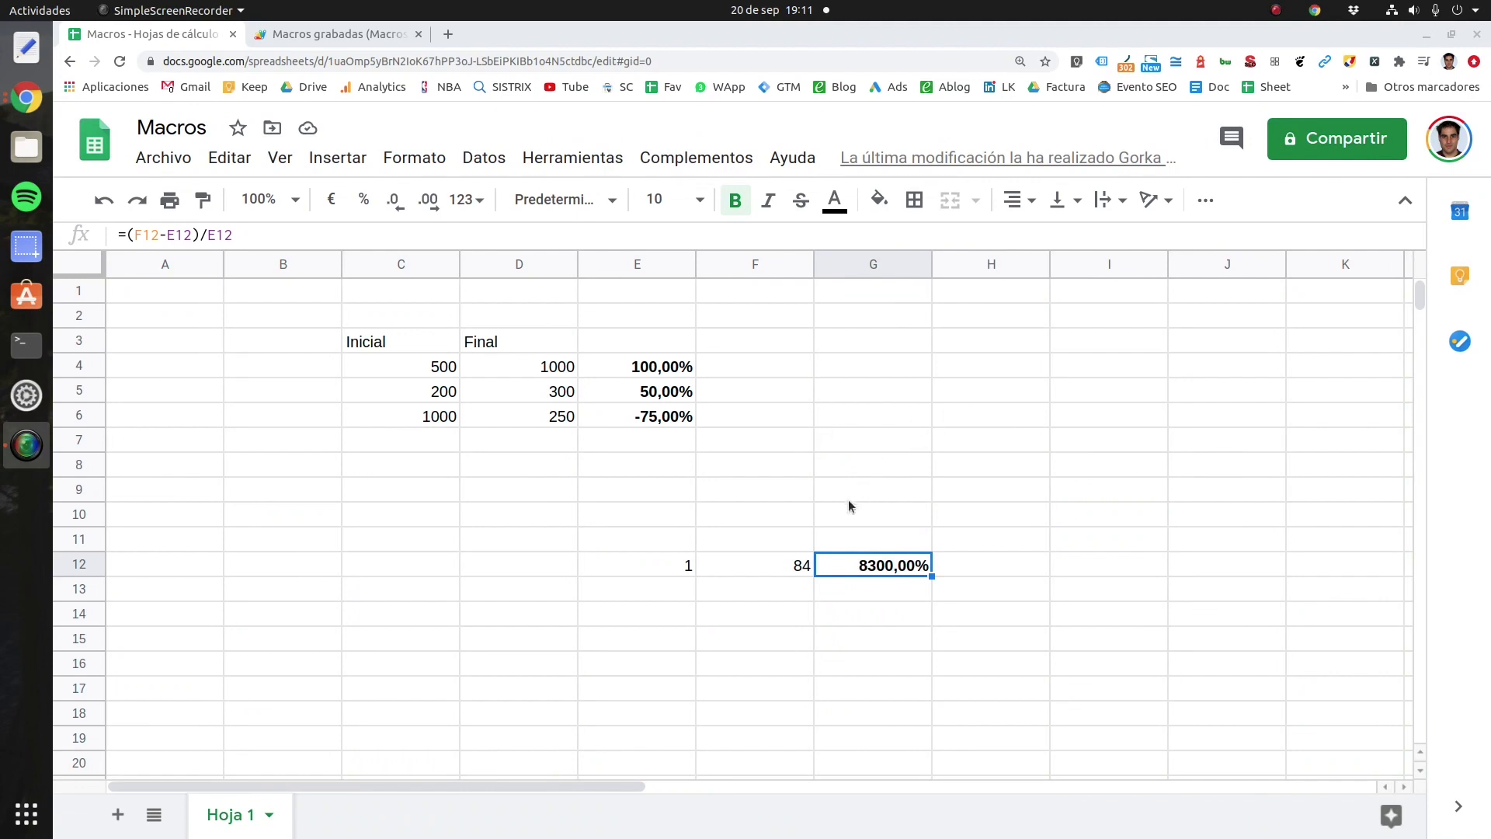
left_click(335, 34)
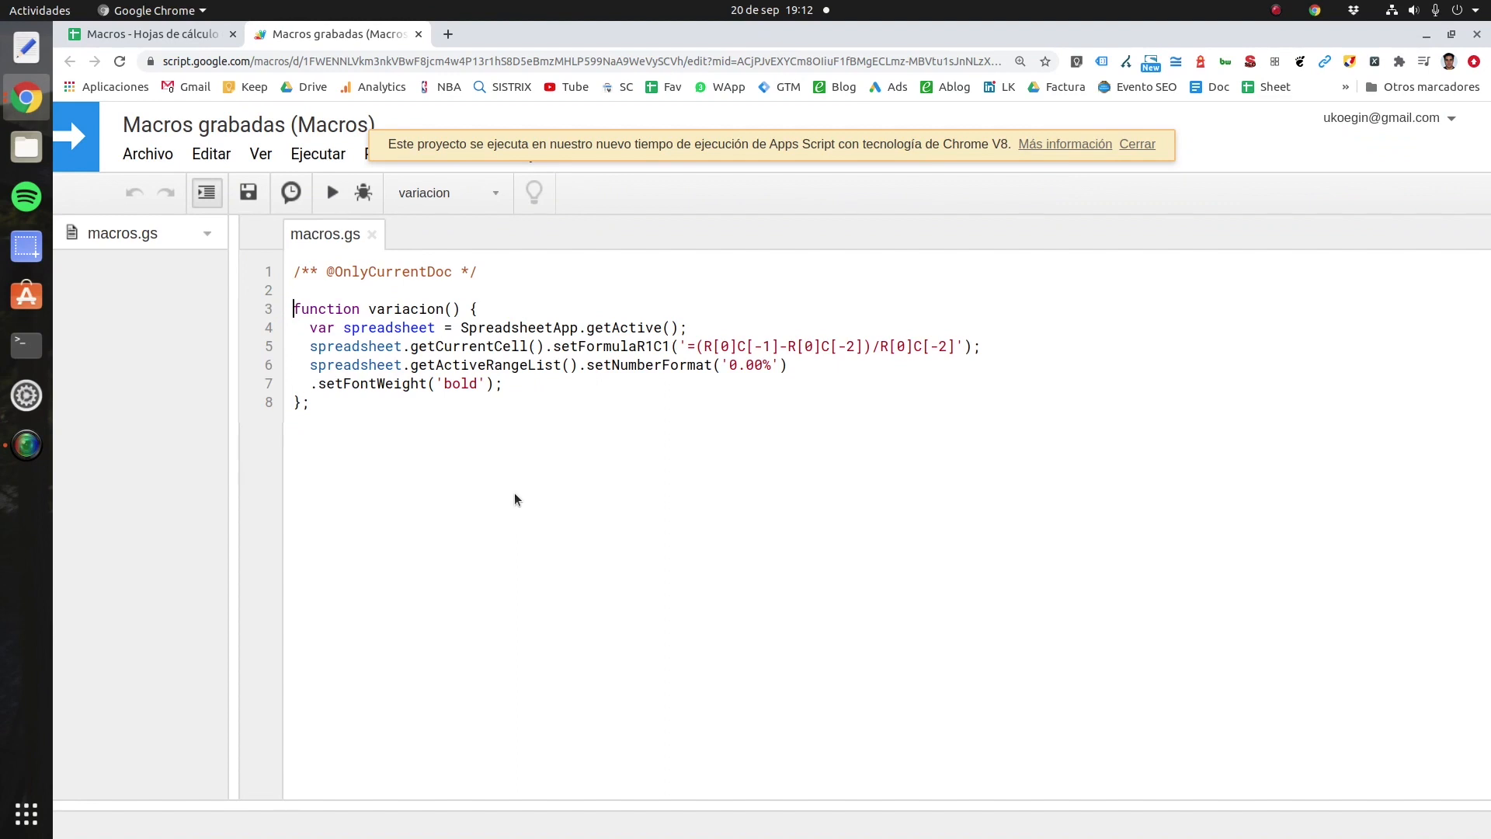
left_click(151, 34)
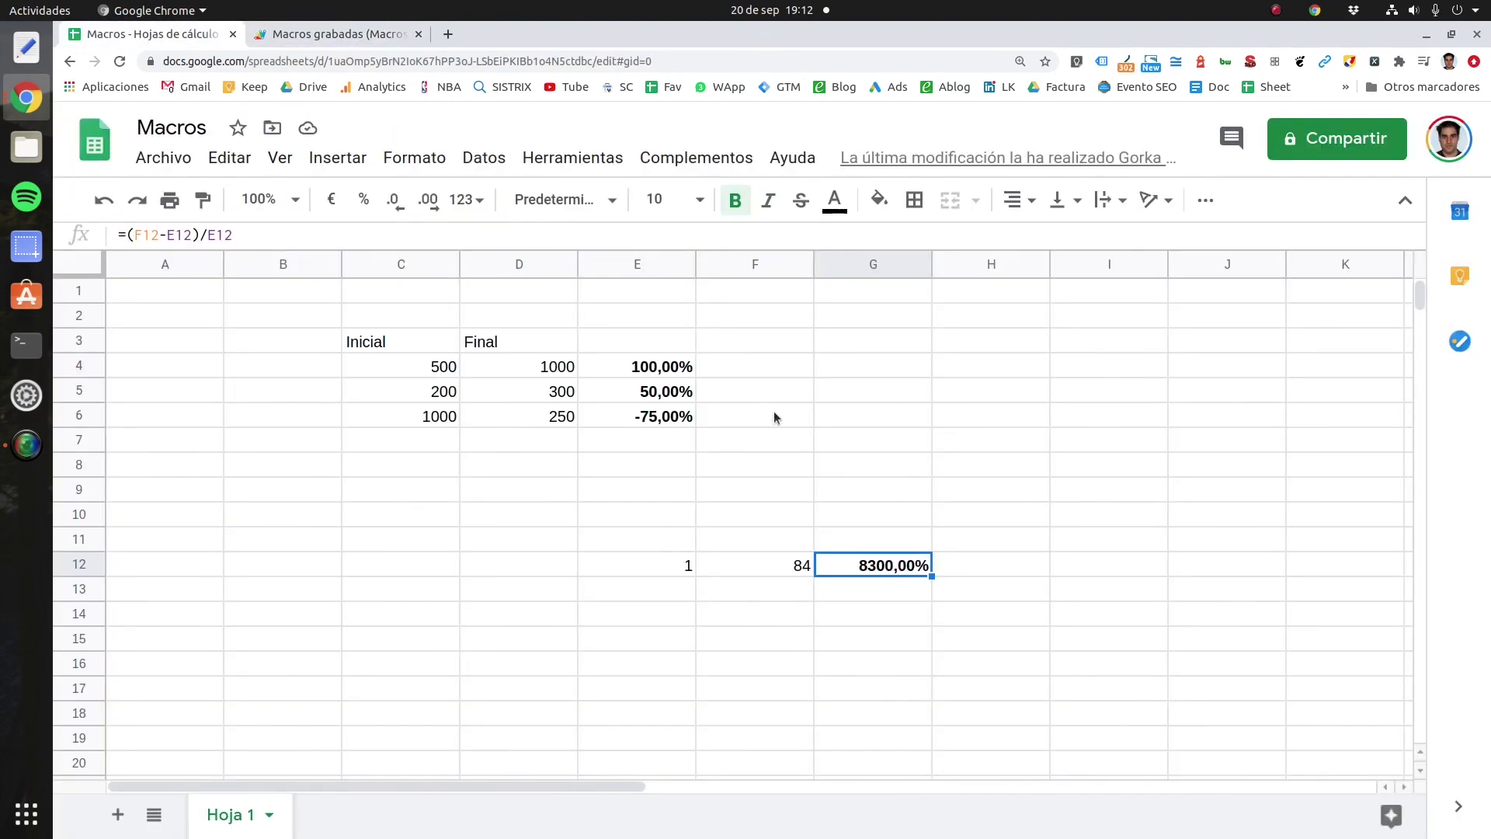
left_click(525, 168)
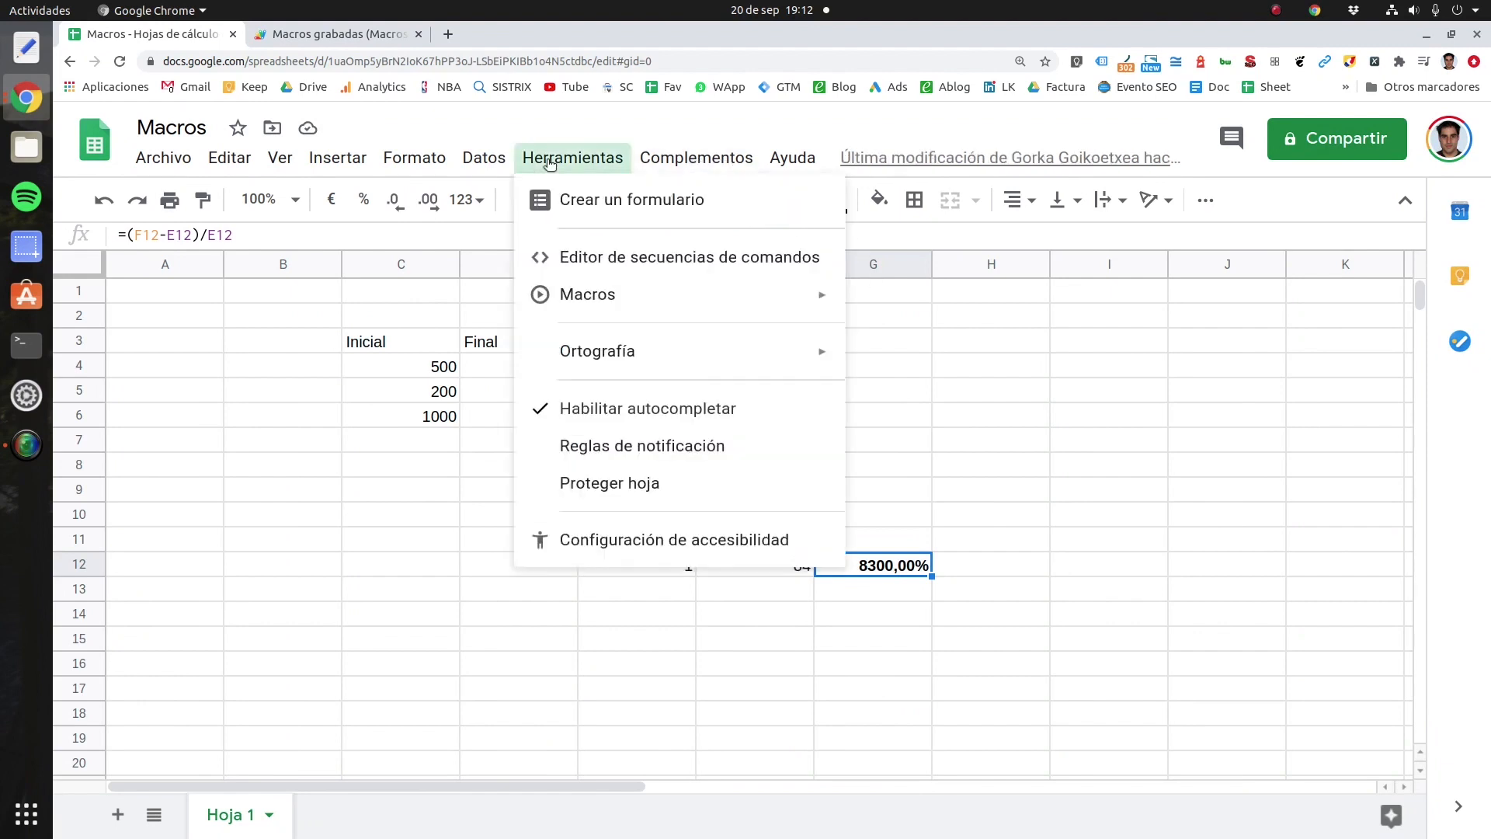
mouse_move(613, 301)
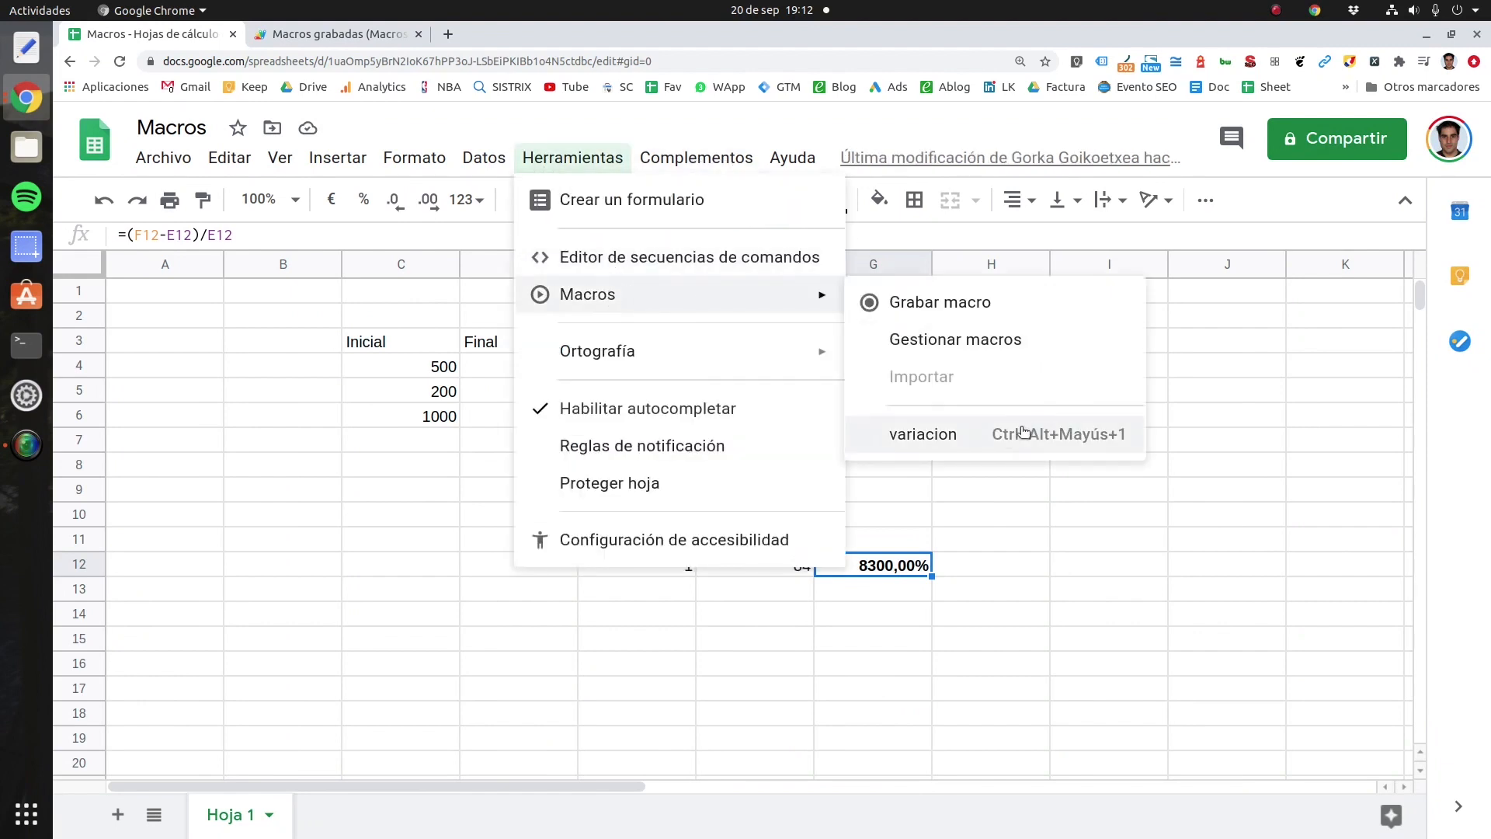
left_click(1037, 339)
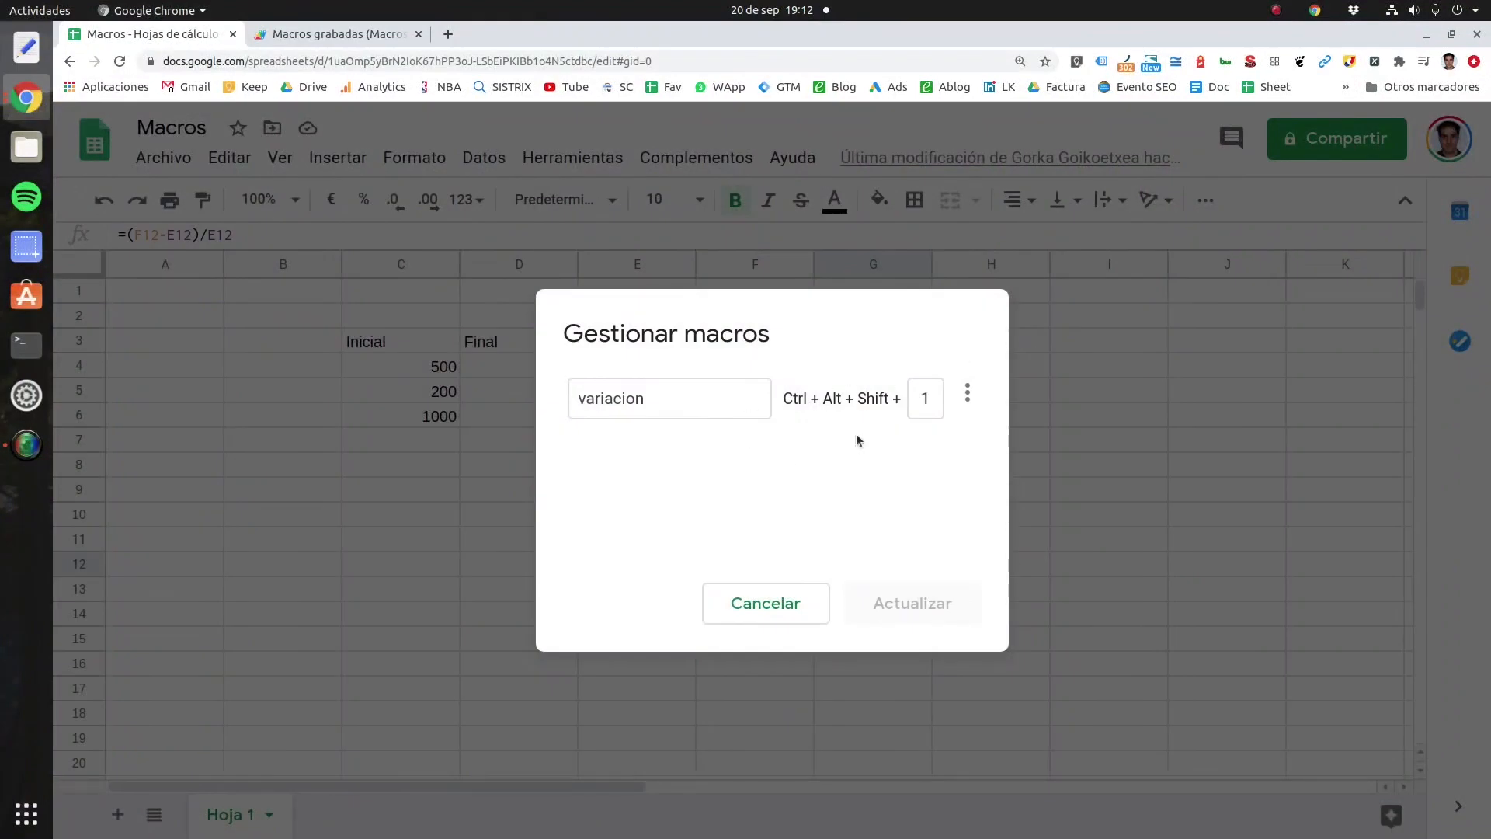
left_click(769, 605)
left_click(574, 159)
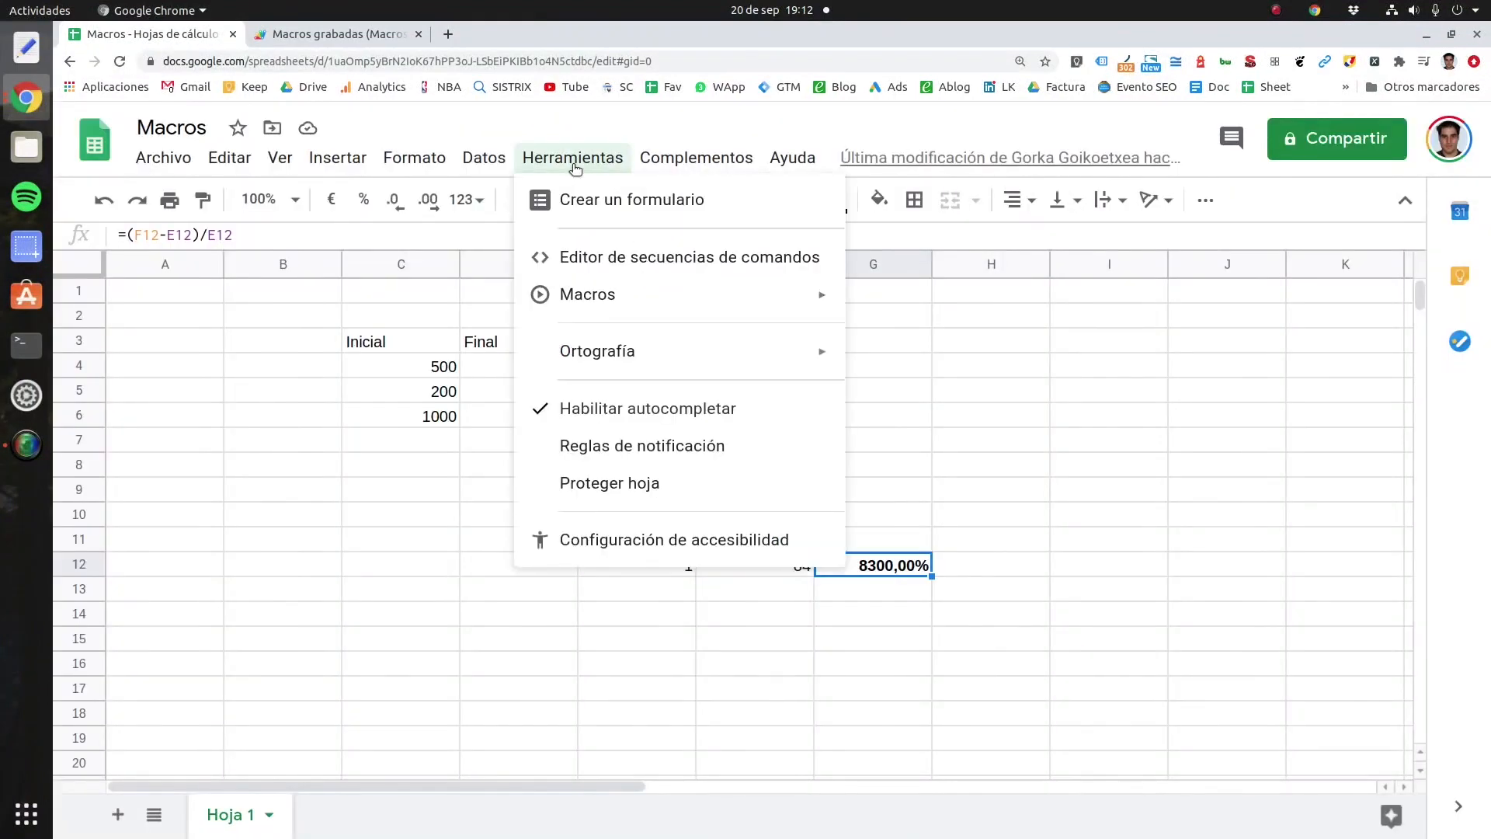
left_click(977, 464)
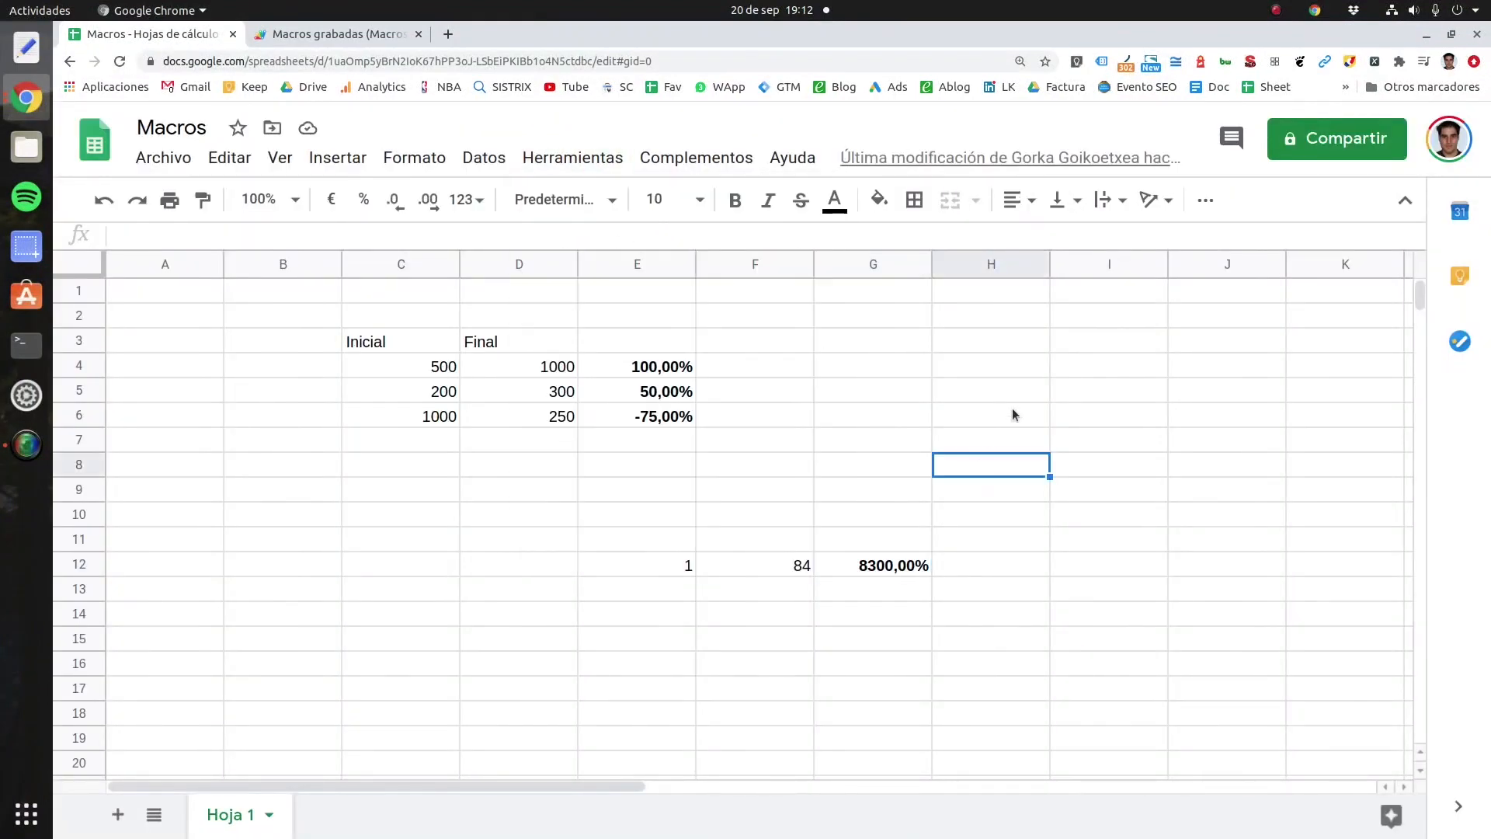
left_click(1020, 372)
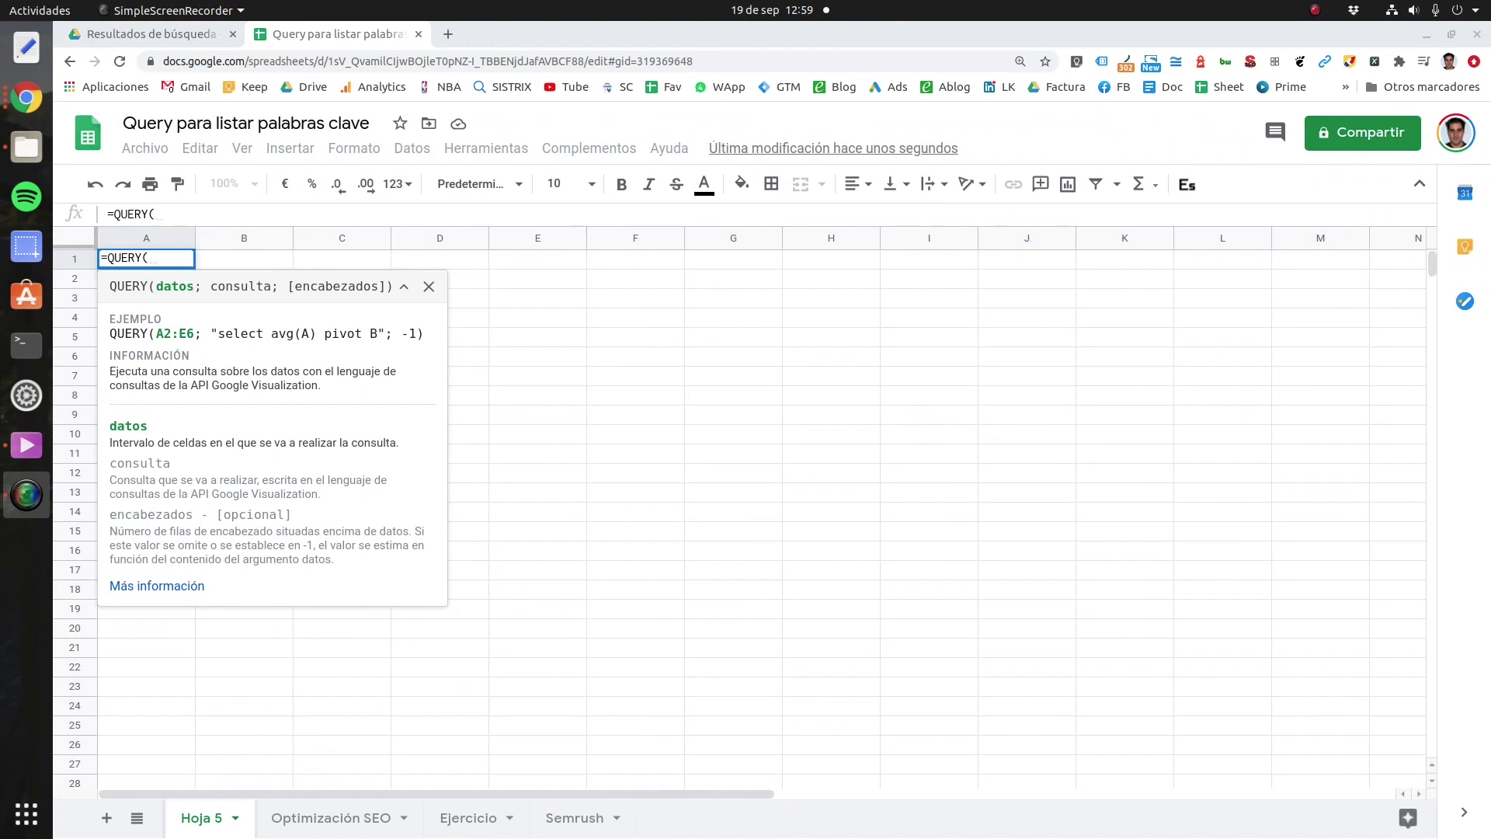
Step: Examine the Semrush and Optimización SEO sheets as data sources, discarding the unfinished QUERY formula
left_click(578, 818)
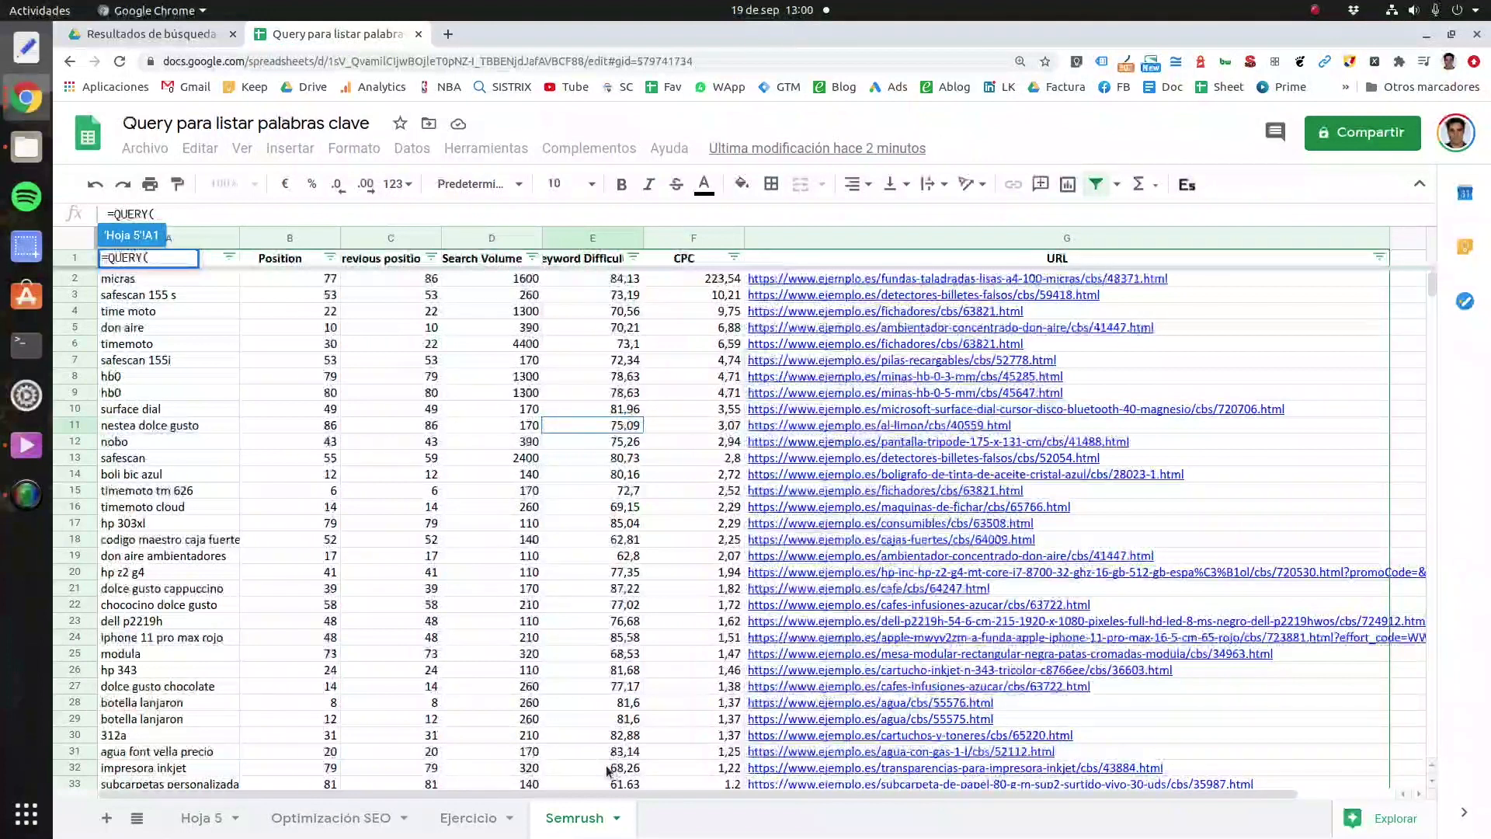
left_click(315, 819)
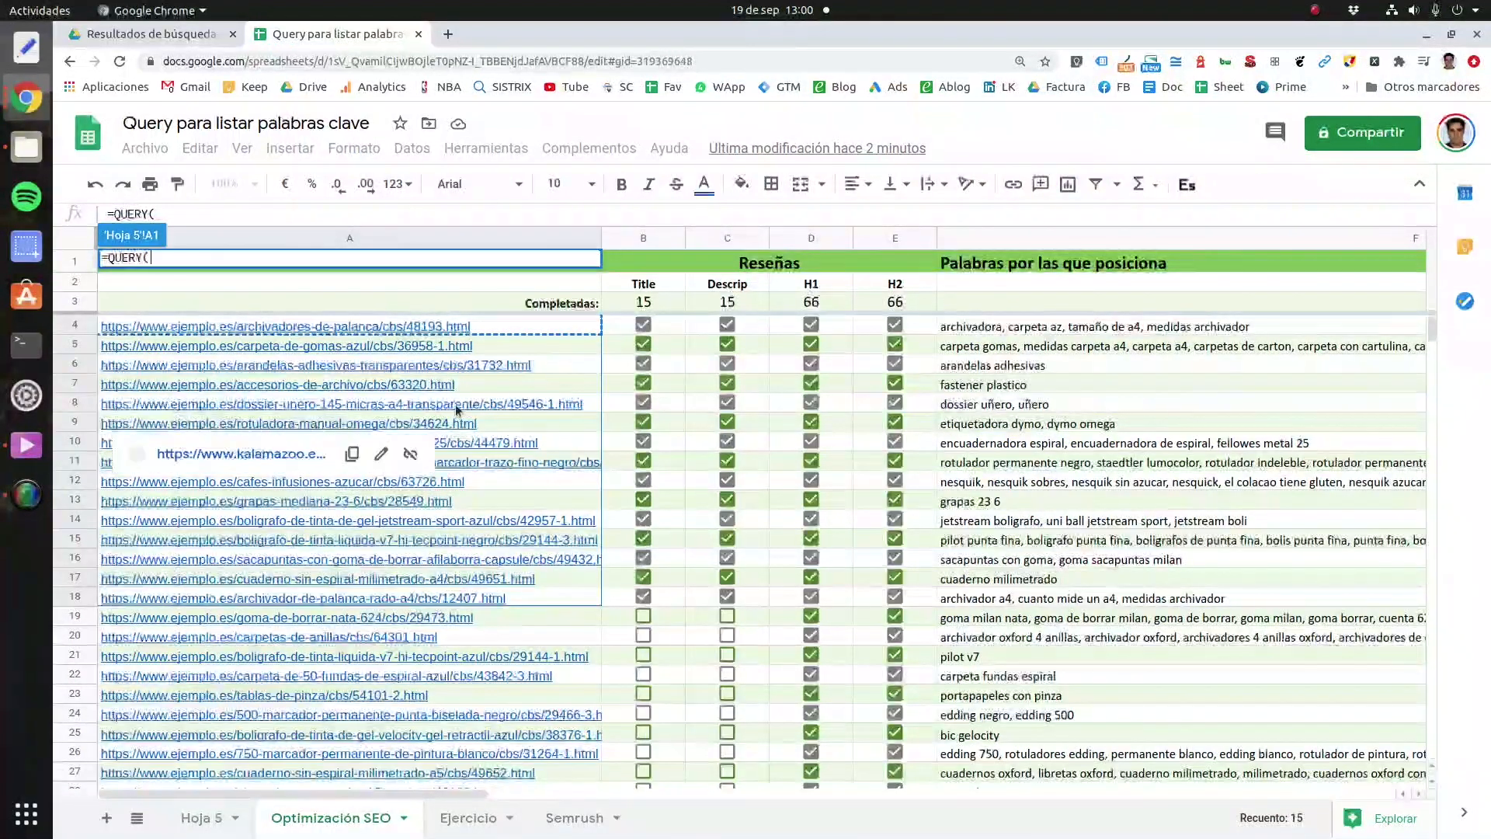
key("Escape")
left_click(323, 822)
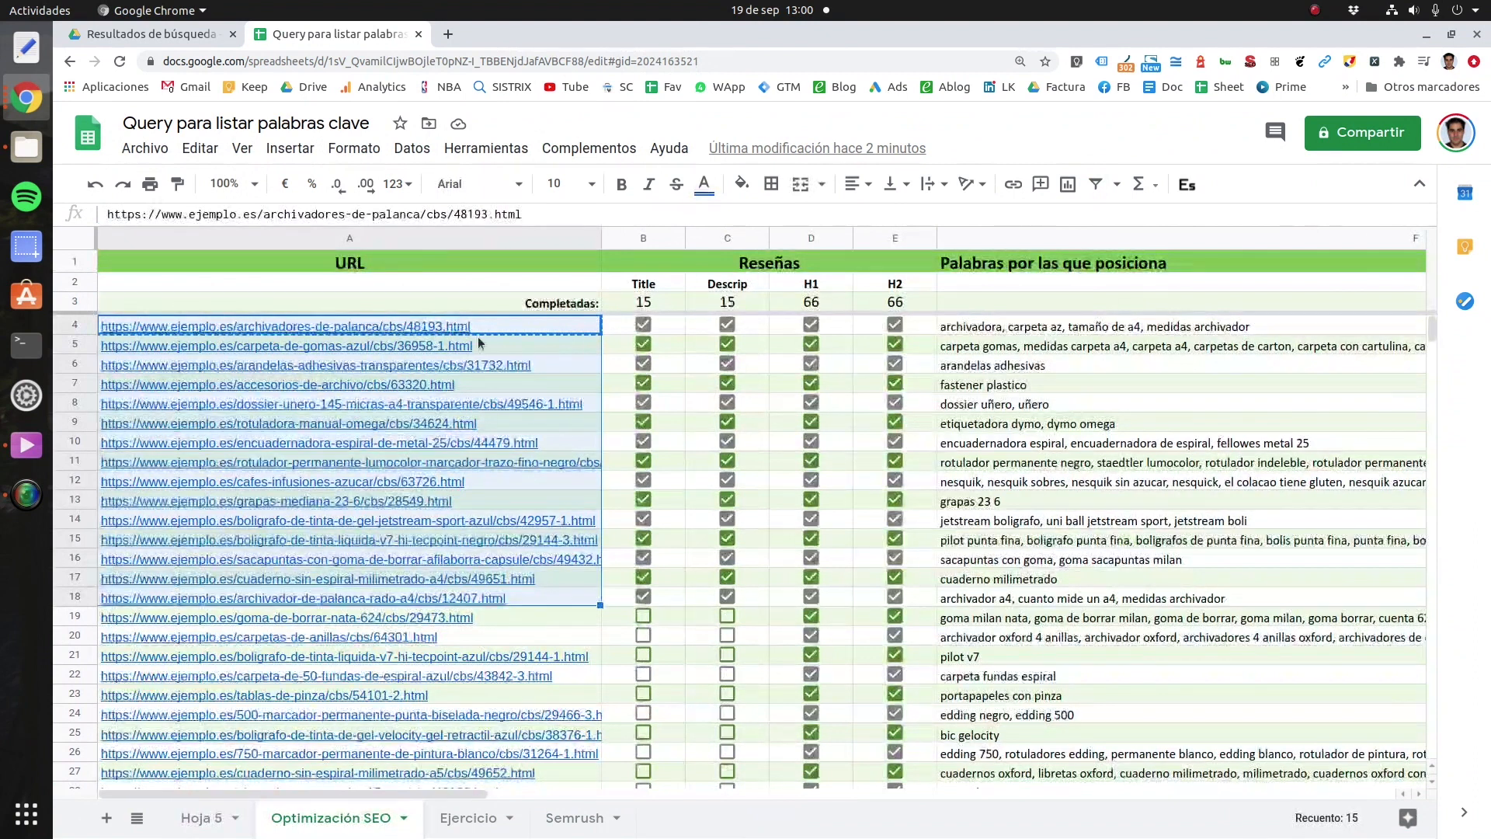
Step: In cell A5 of the Ejercicio sheet, start a formula referencing the Semrush URL column from row 2, Semrush!G2:G
left_click(444, 557)
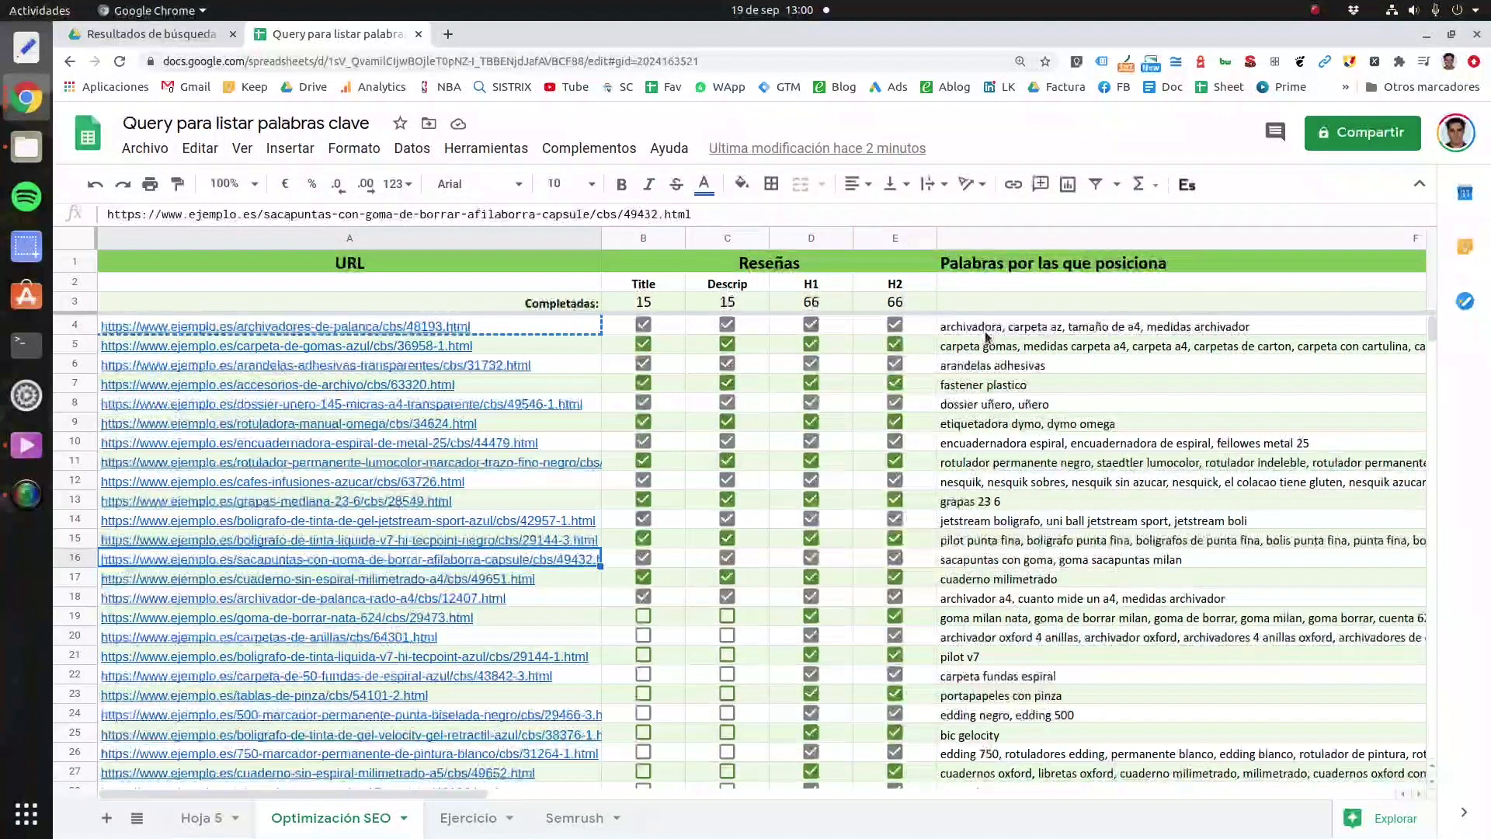
left_click(467, 818)
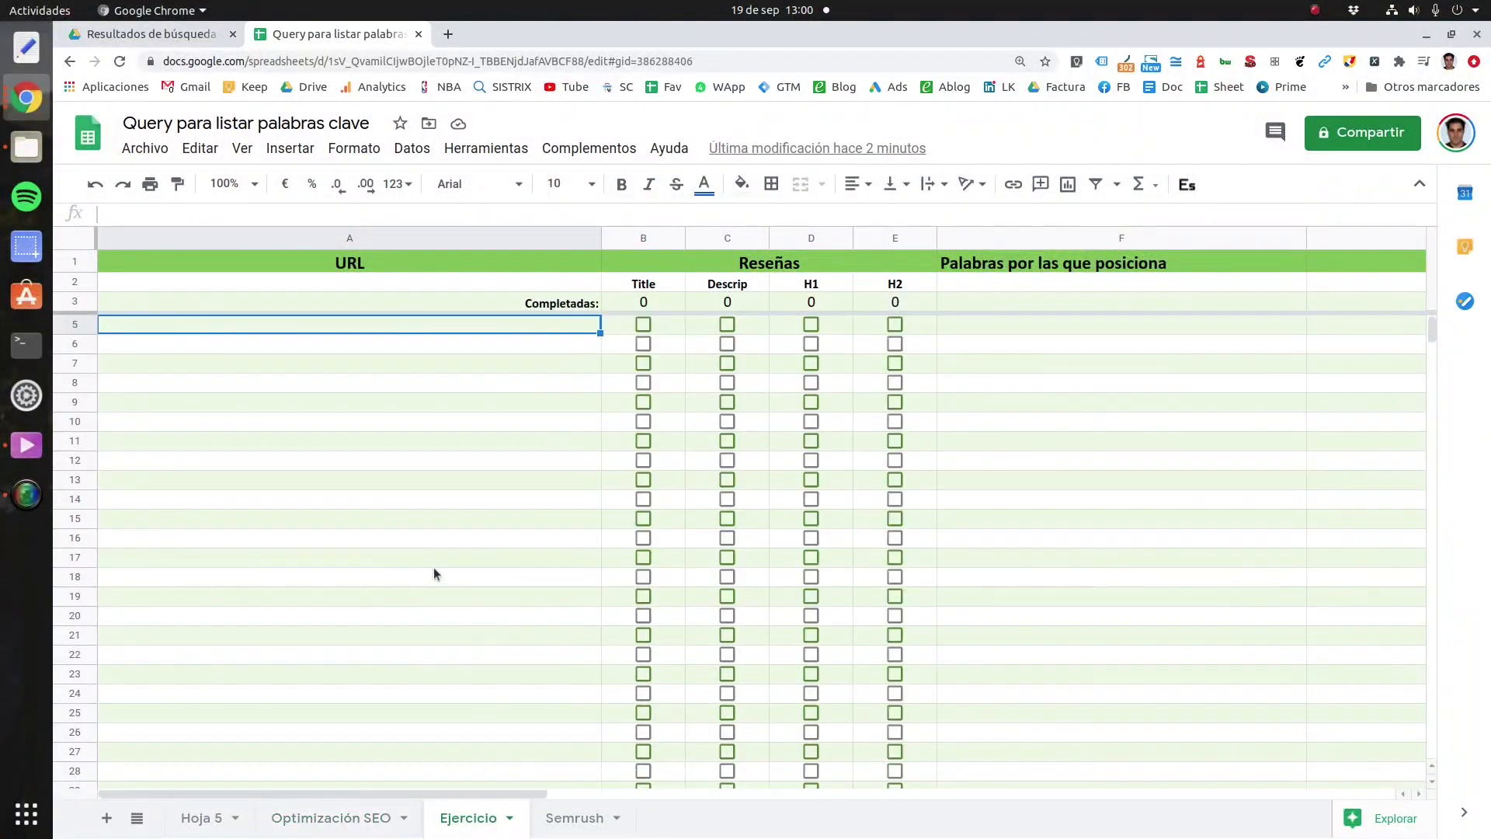
scroll(418, 526, "up", 1)
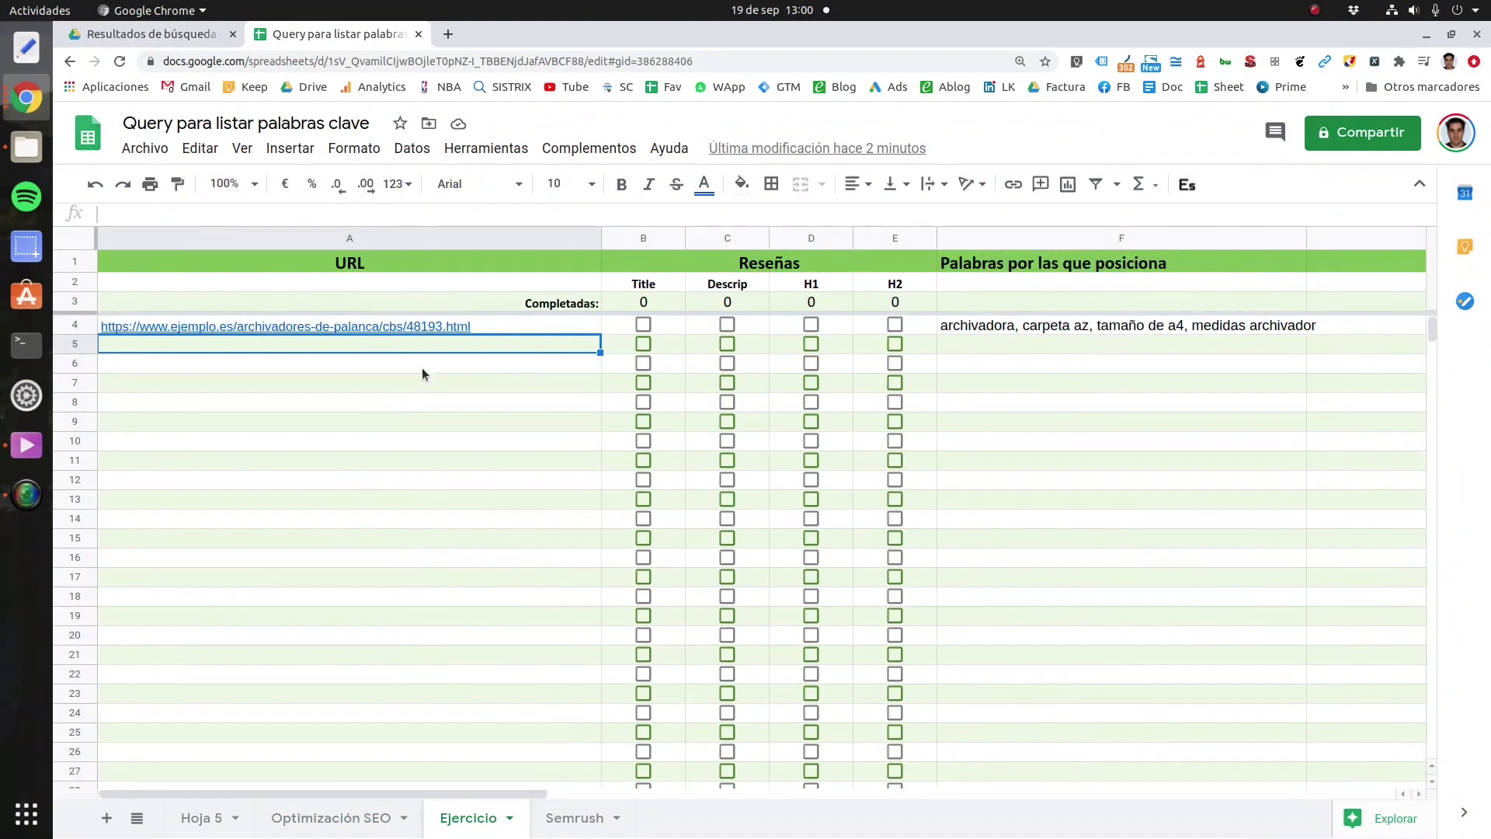
left_click(334, 815)
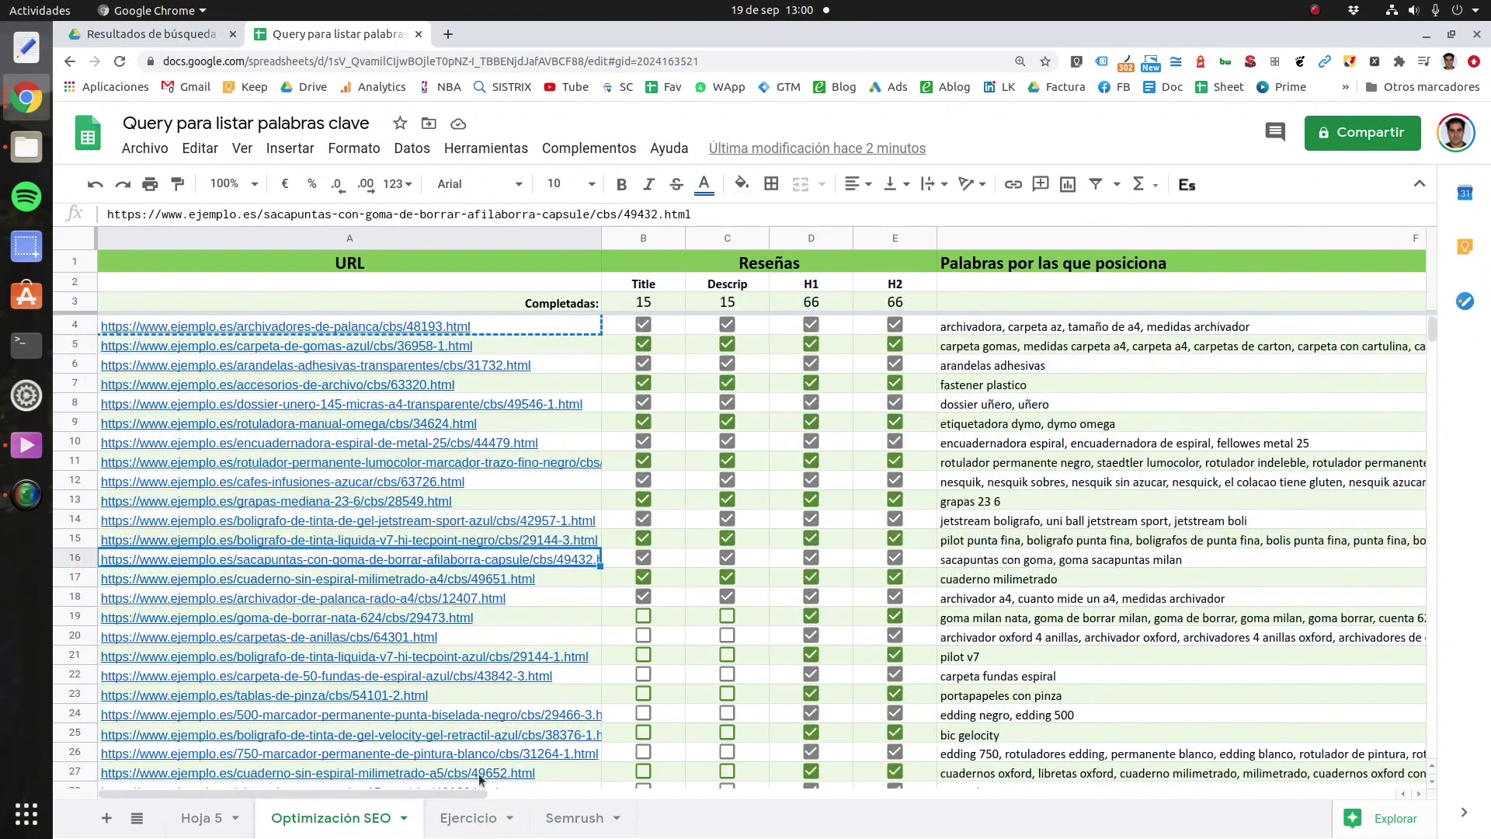
left_click(468, 818)
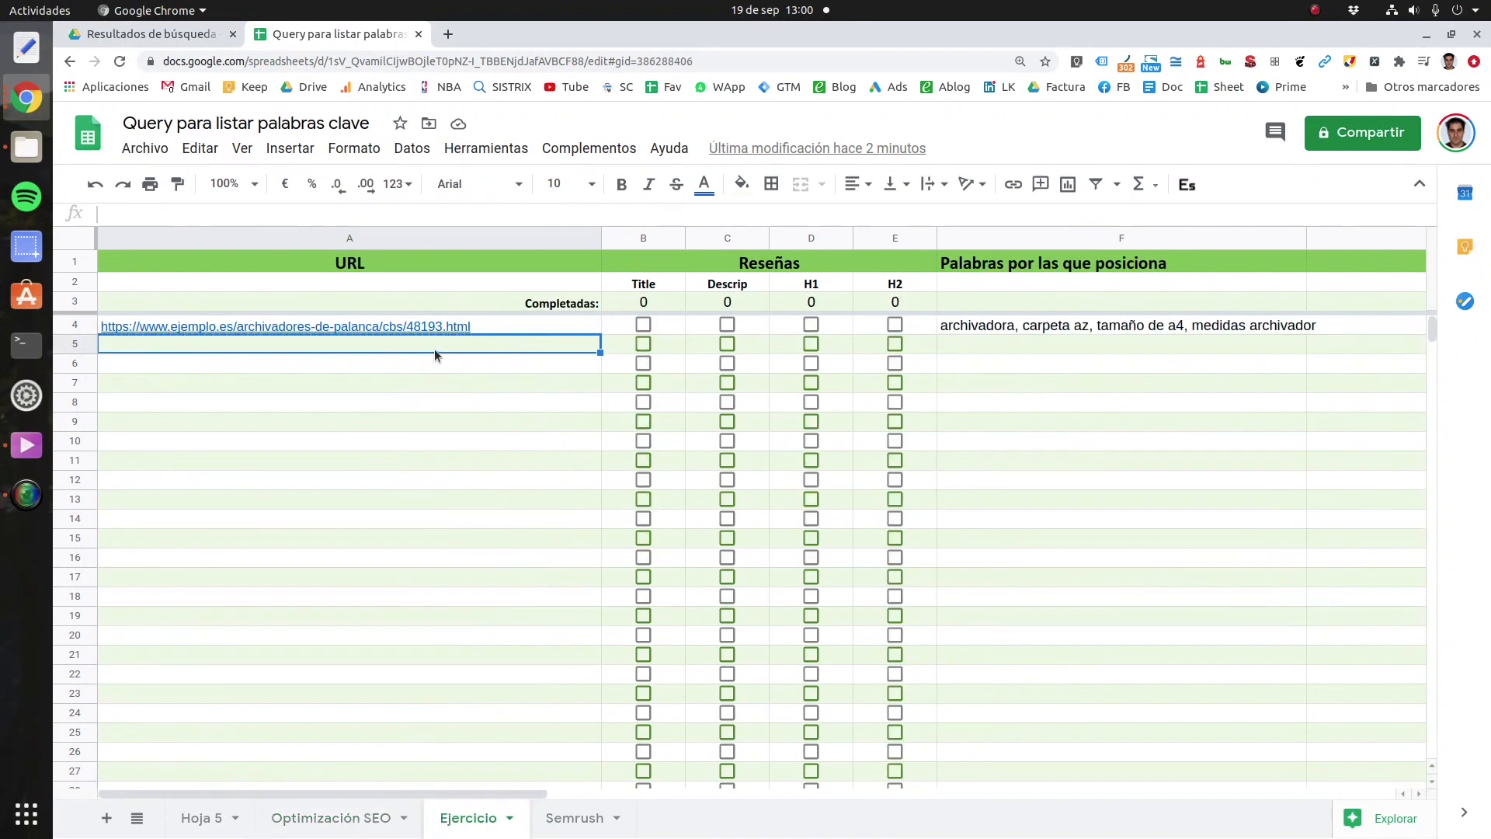
type("=")
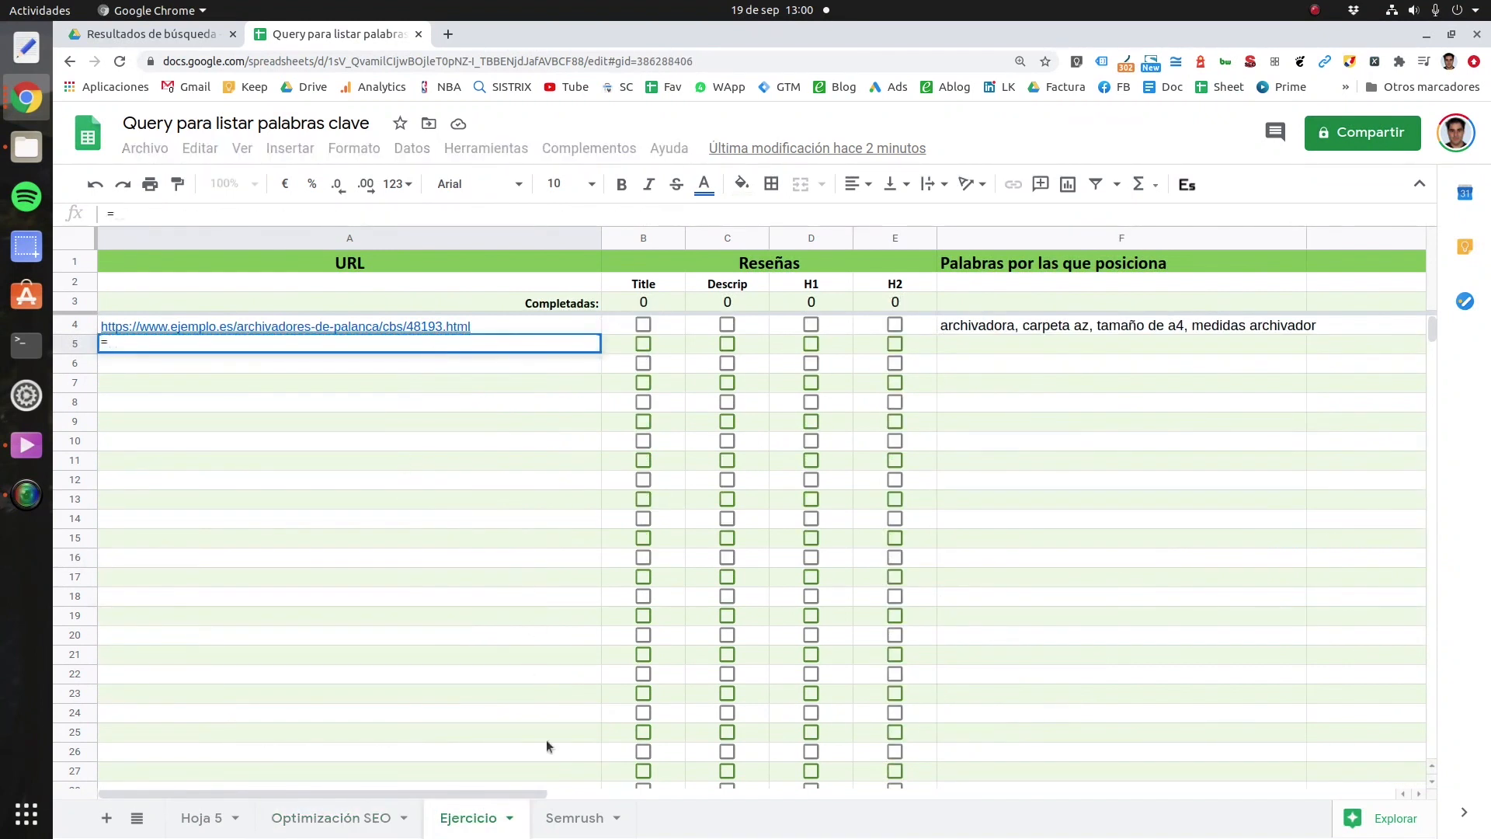
left_click(578, 820)
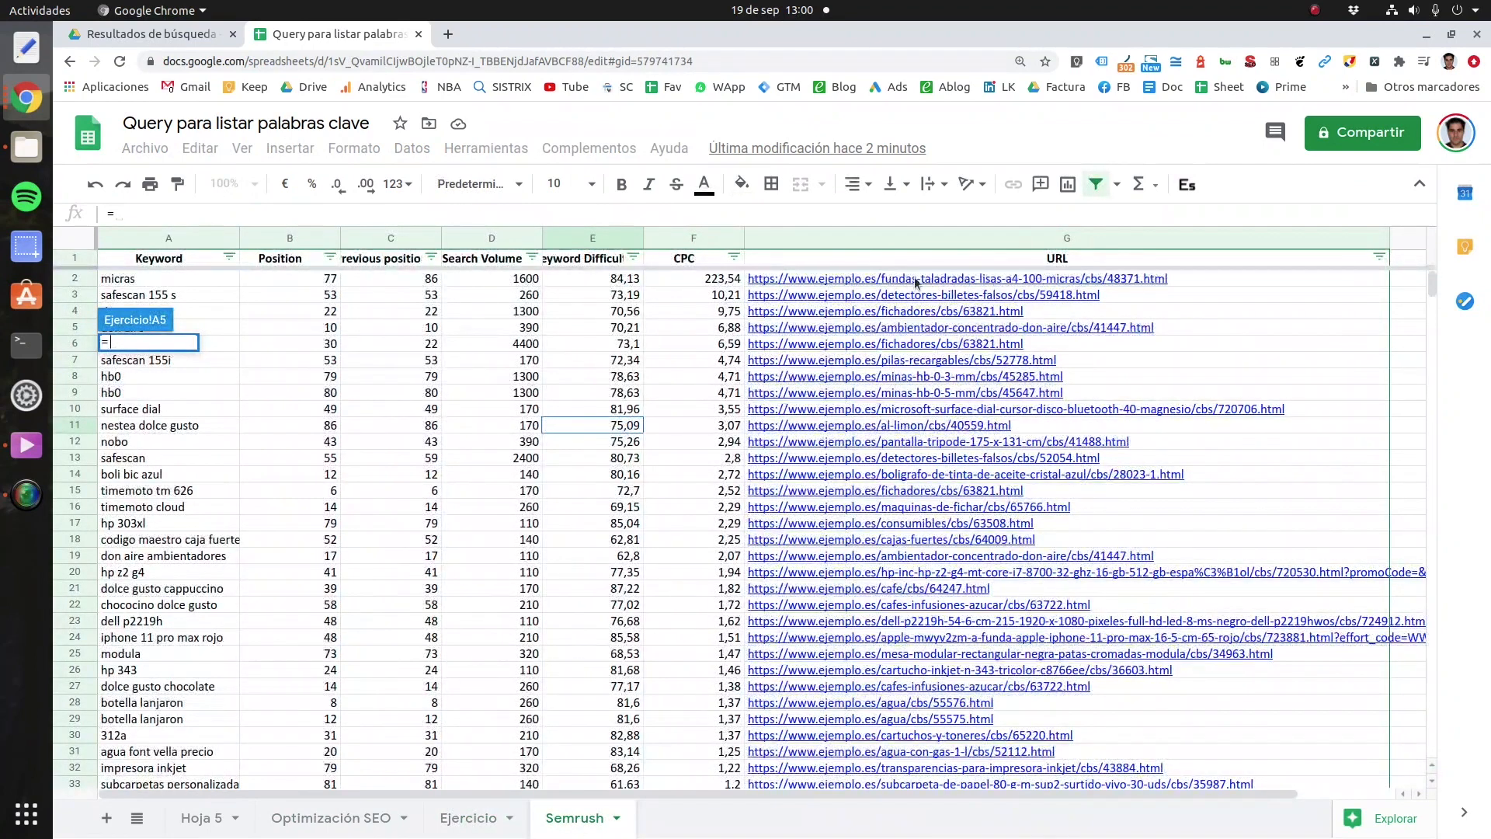
left_click(937, 242)
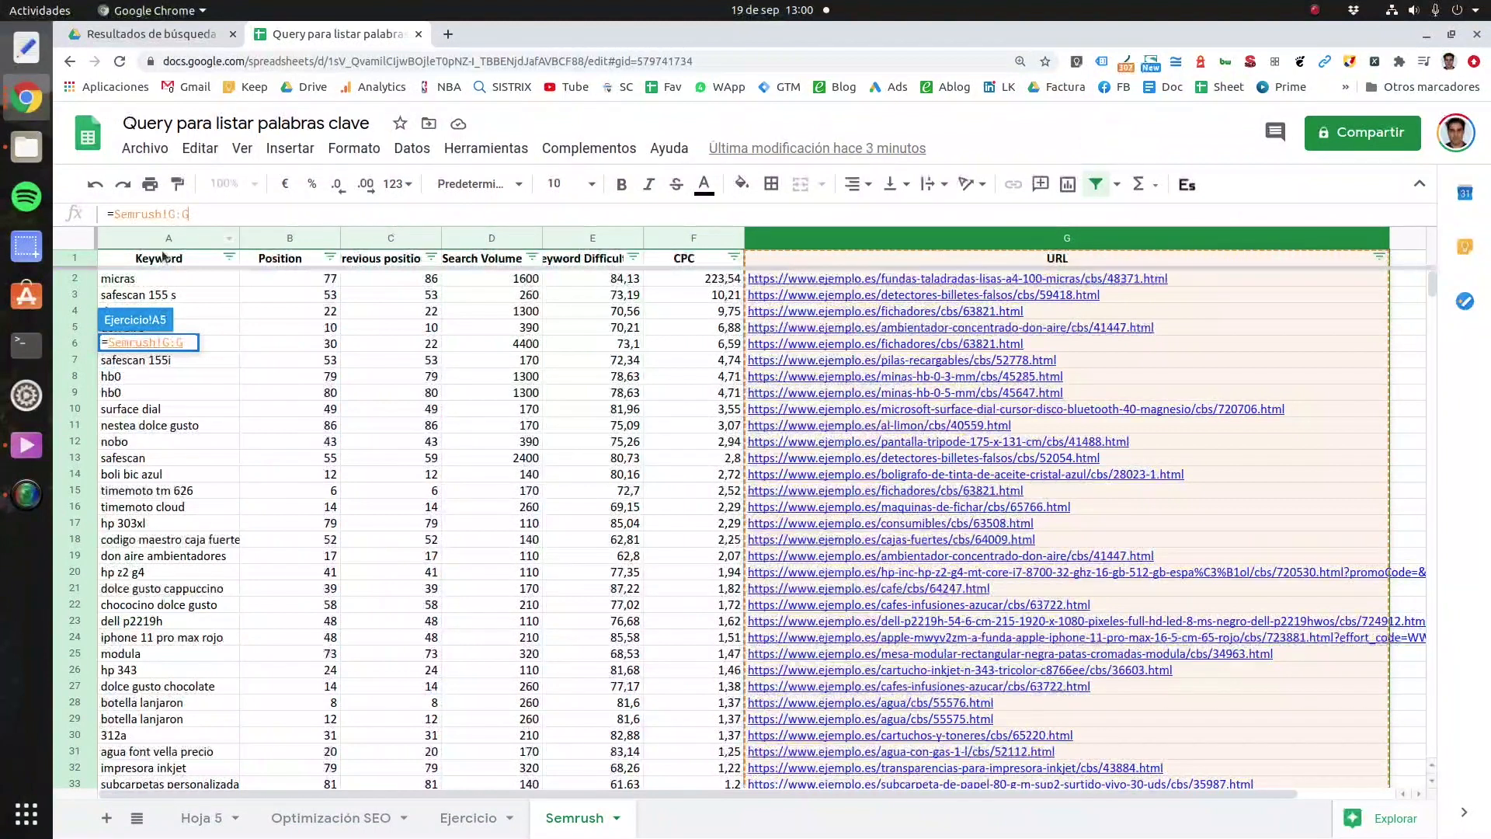
left_click(174, 215)
type("2")
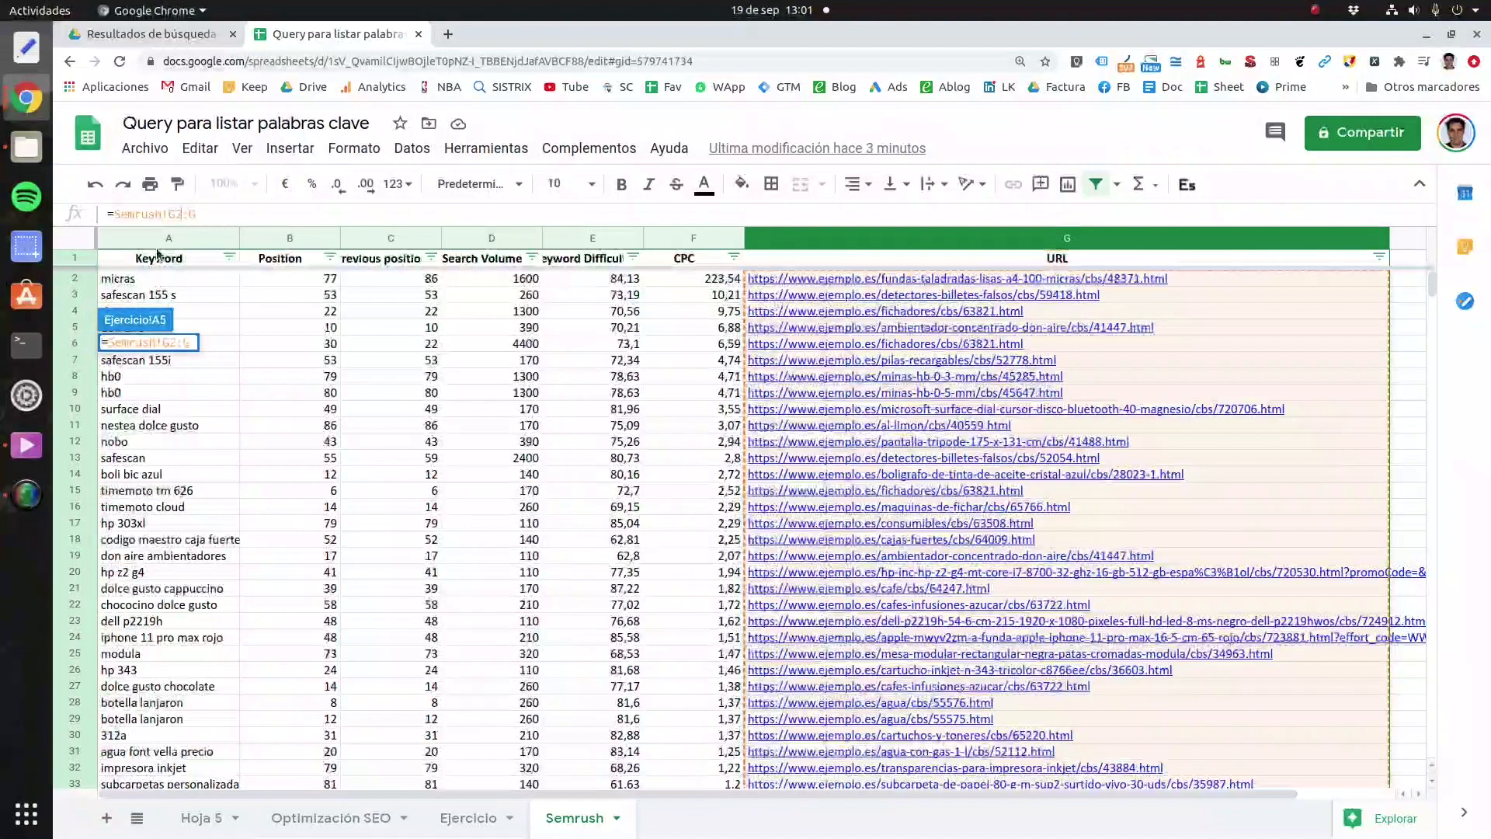
Step: Find the last data row in Semrush and end the reference there, entering =Semrush!G2:G2238
left_click_drag(1428, 290, 1423, 758)
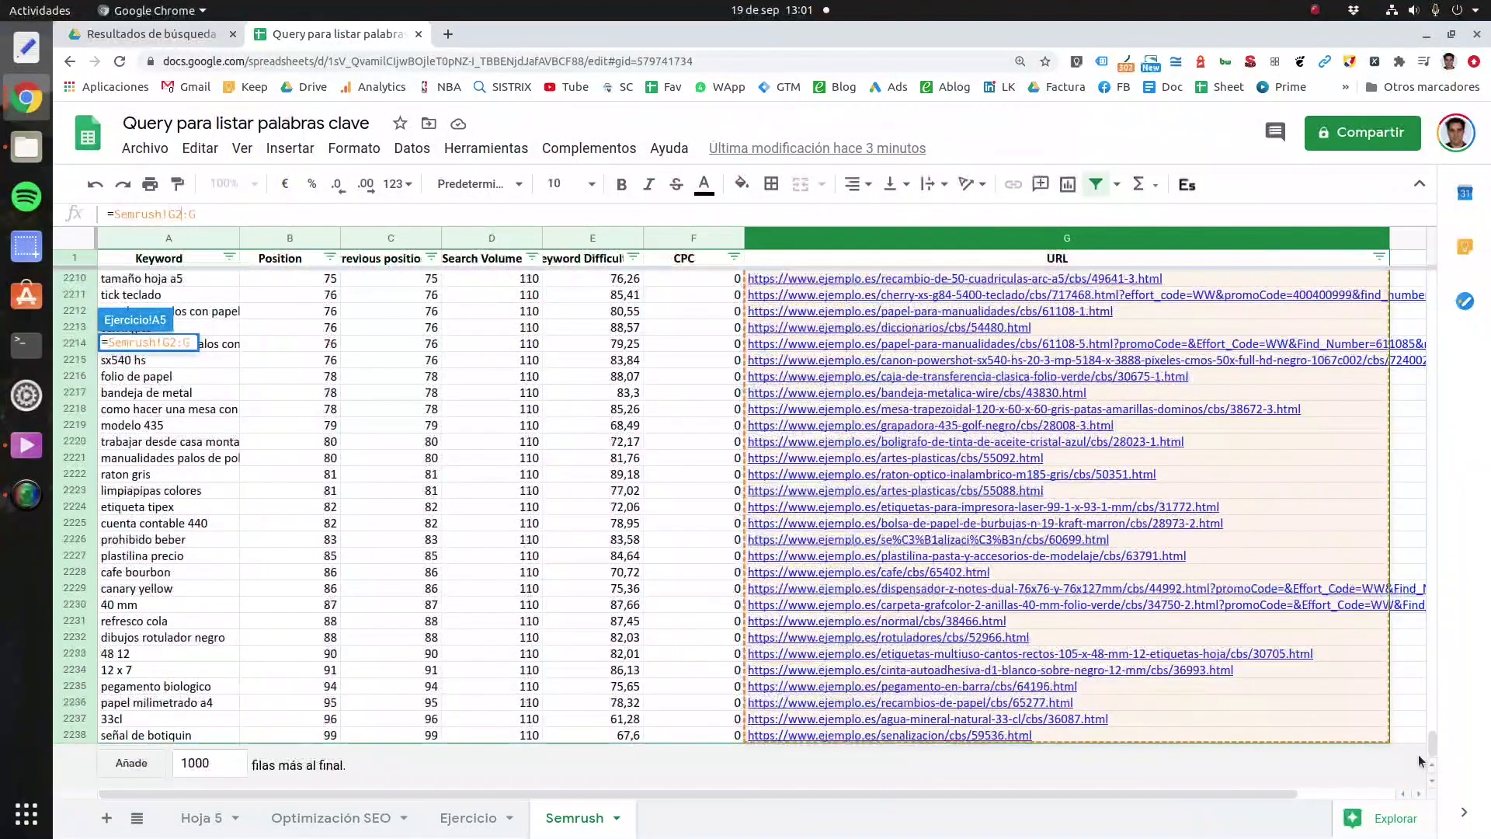
mouse_move(1368, 726)
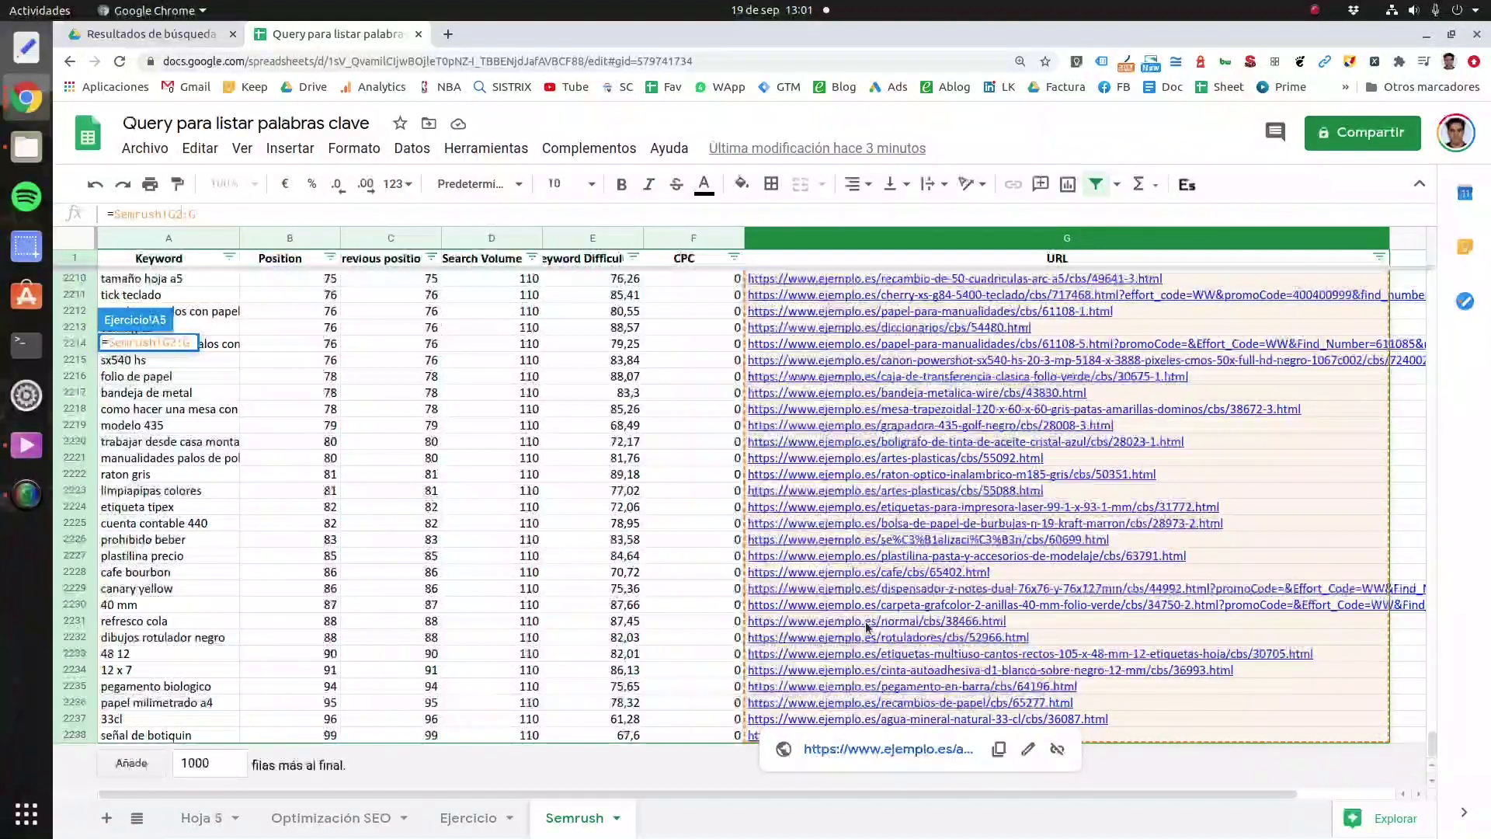
mouse_move(876, 638)
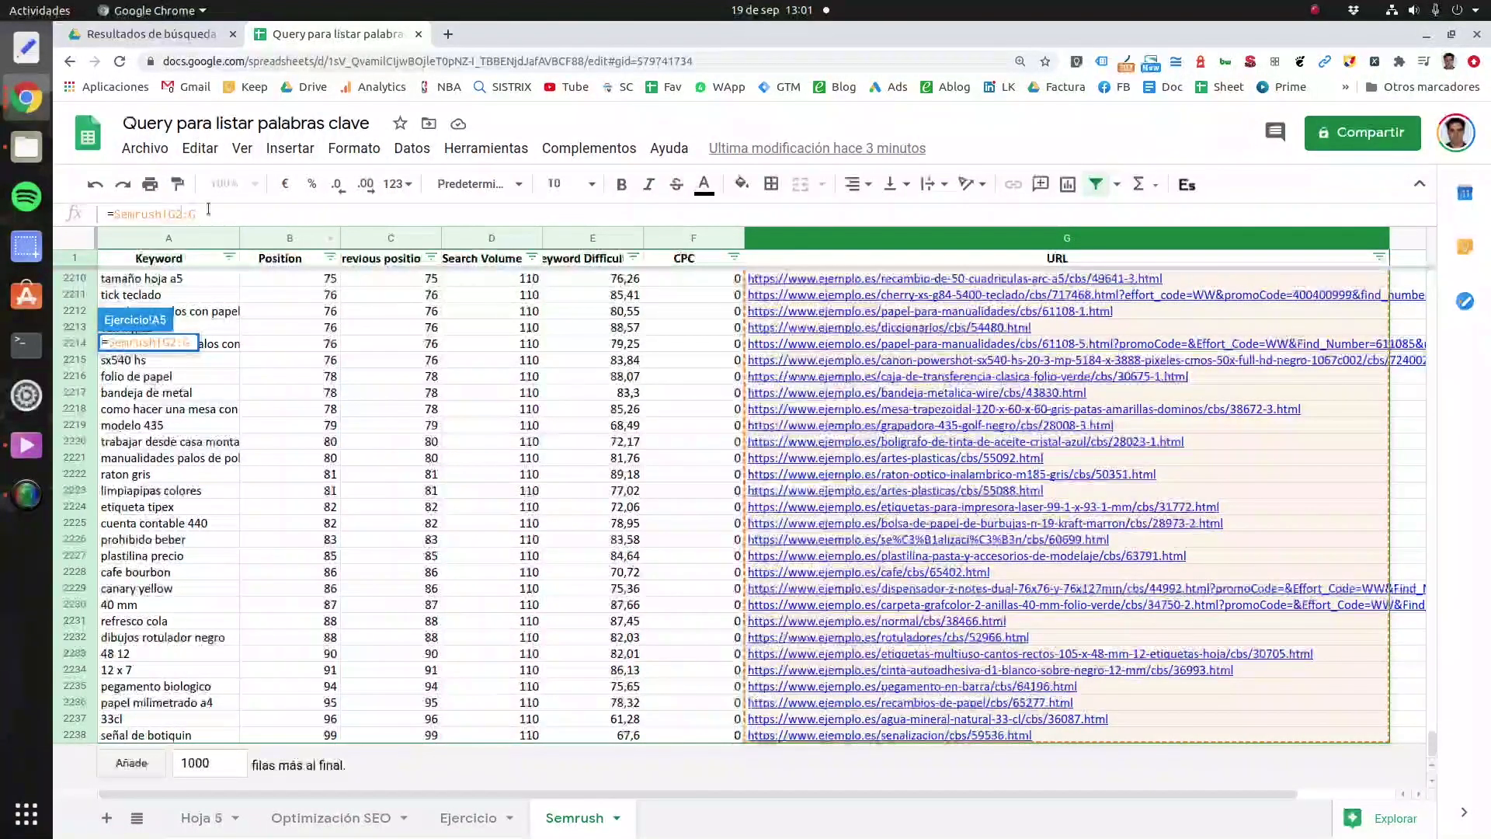
type("2238")
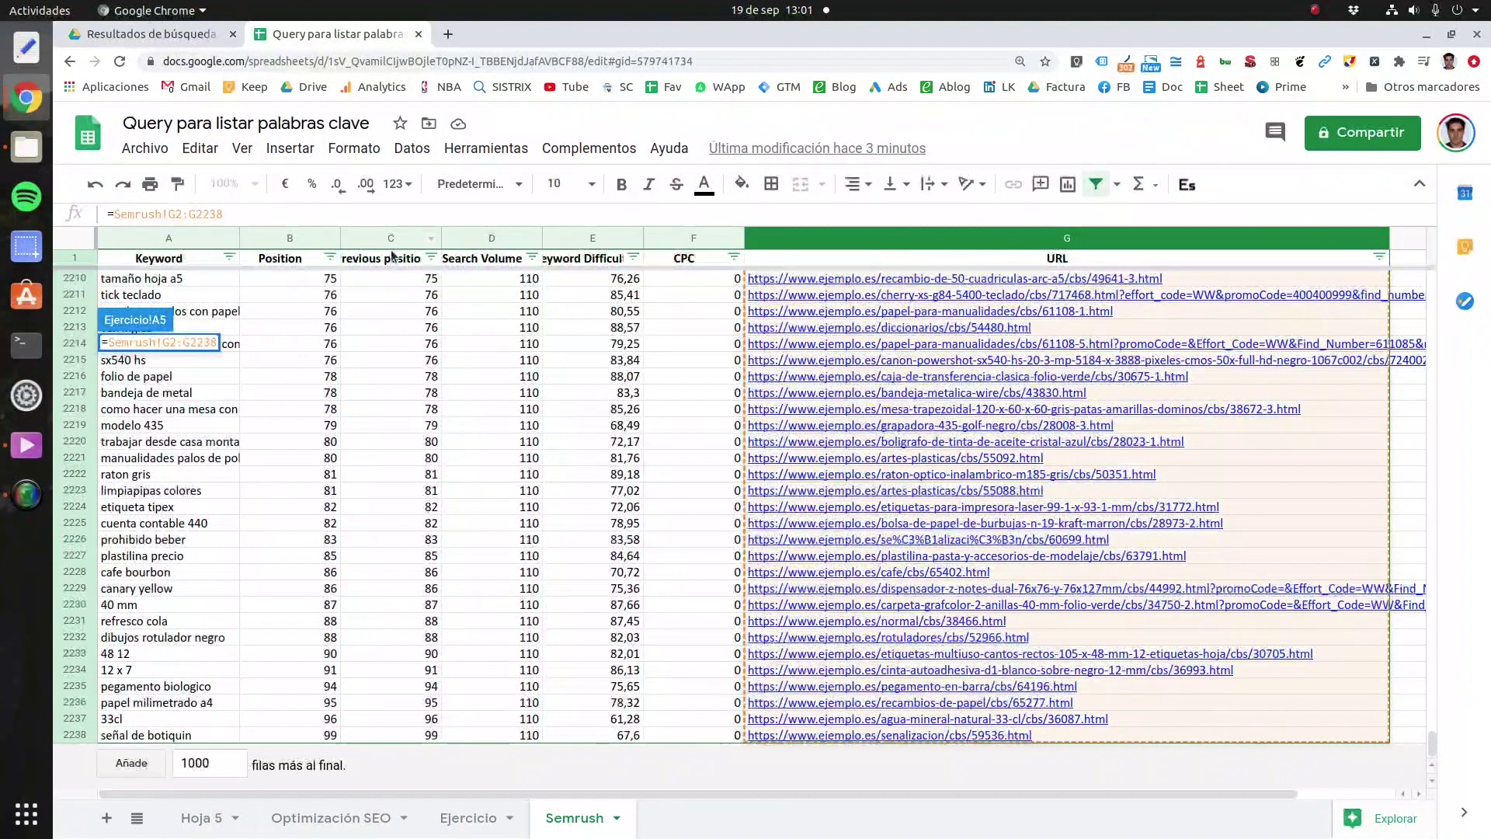
key("Return")
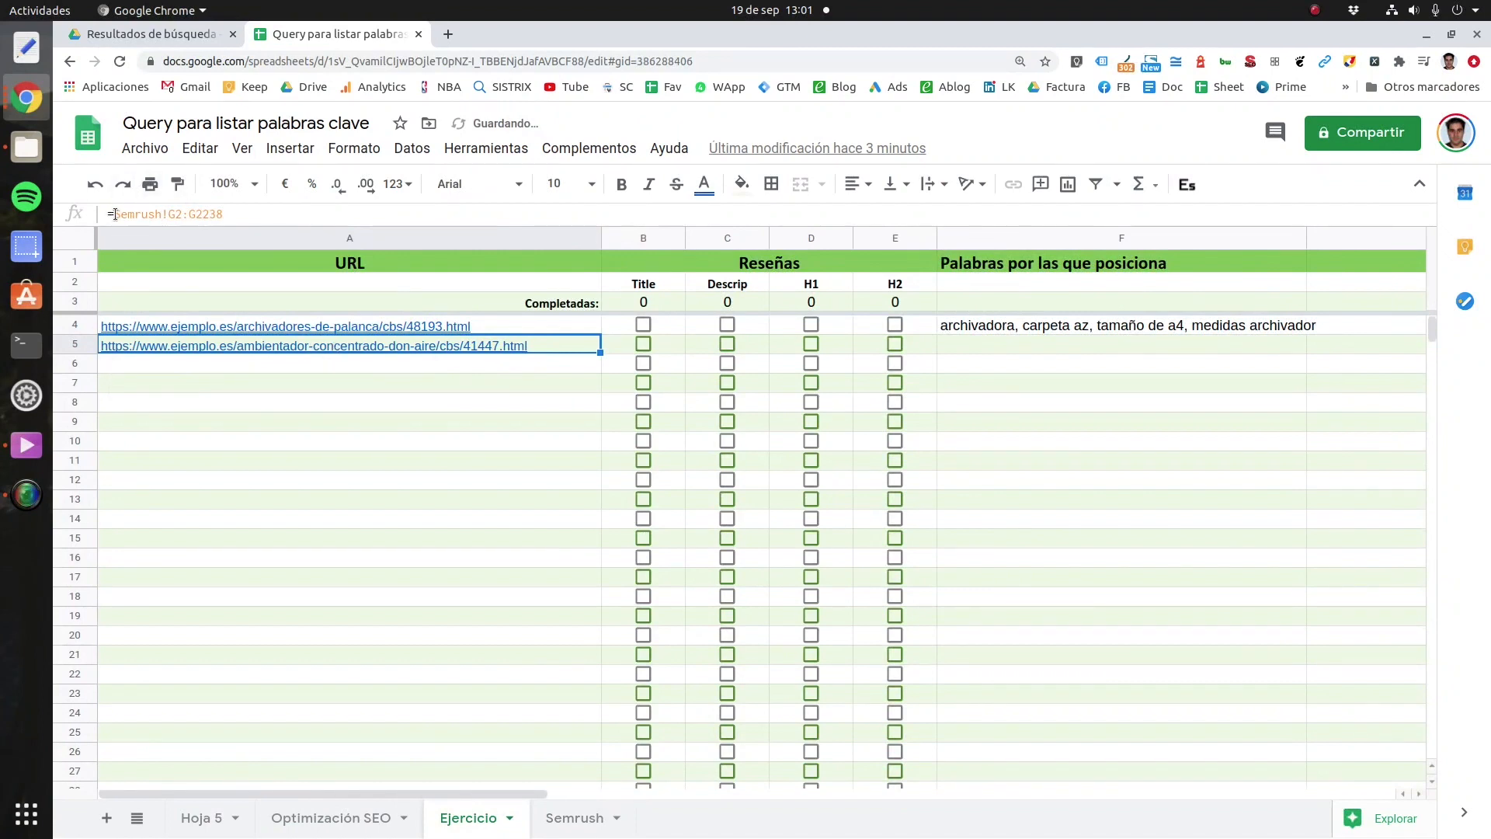
Step: Wrap the A5 reference in an array formula, =ArrayFormula(Semrush!G2:G2238), to list all the URLs
left_click_drag(115, 215, 245, 215)
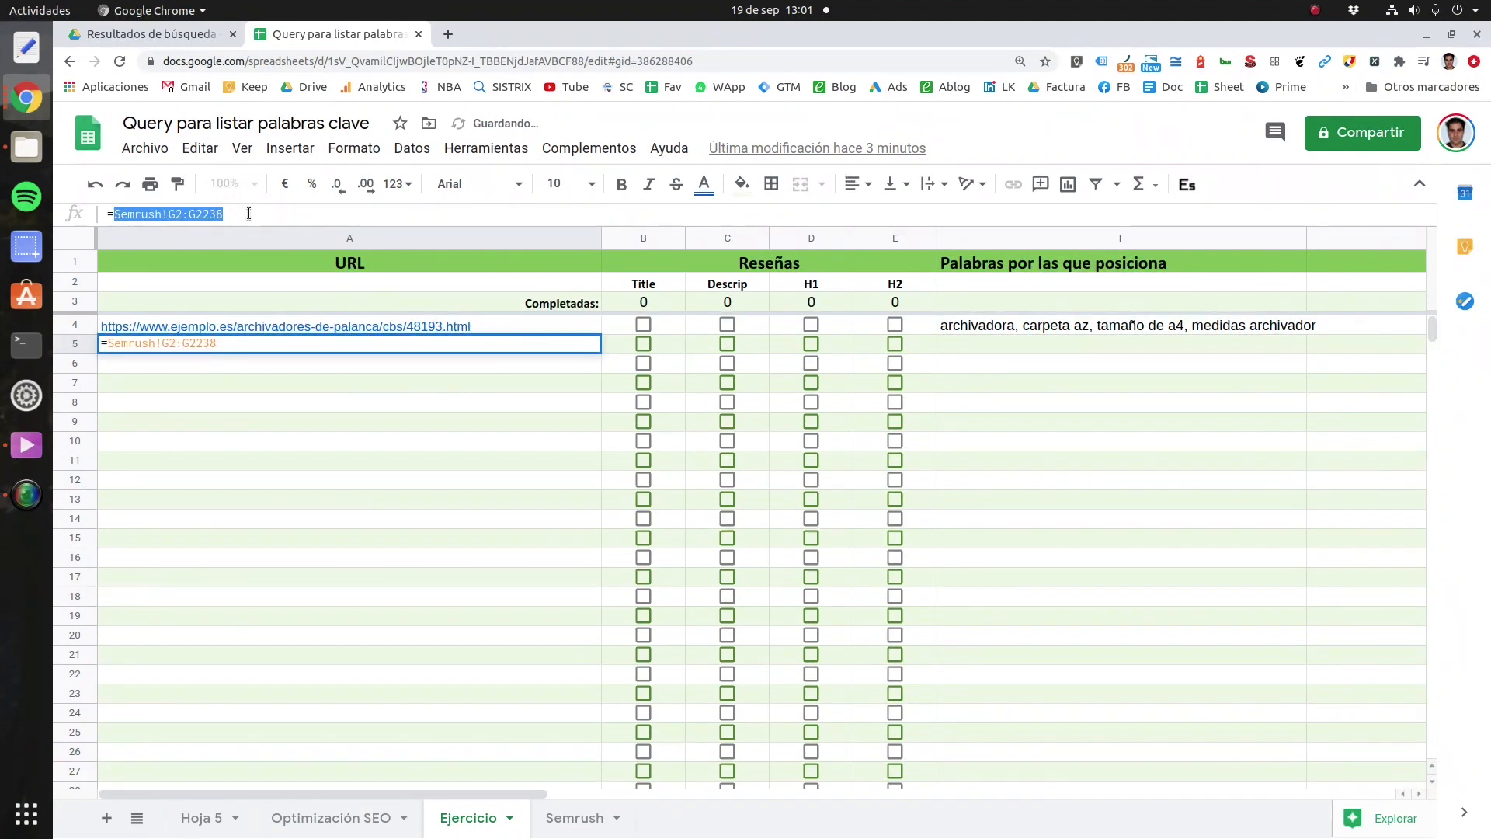
key("ctrl+shift+Return")
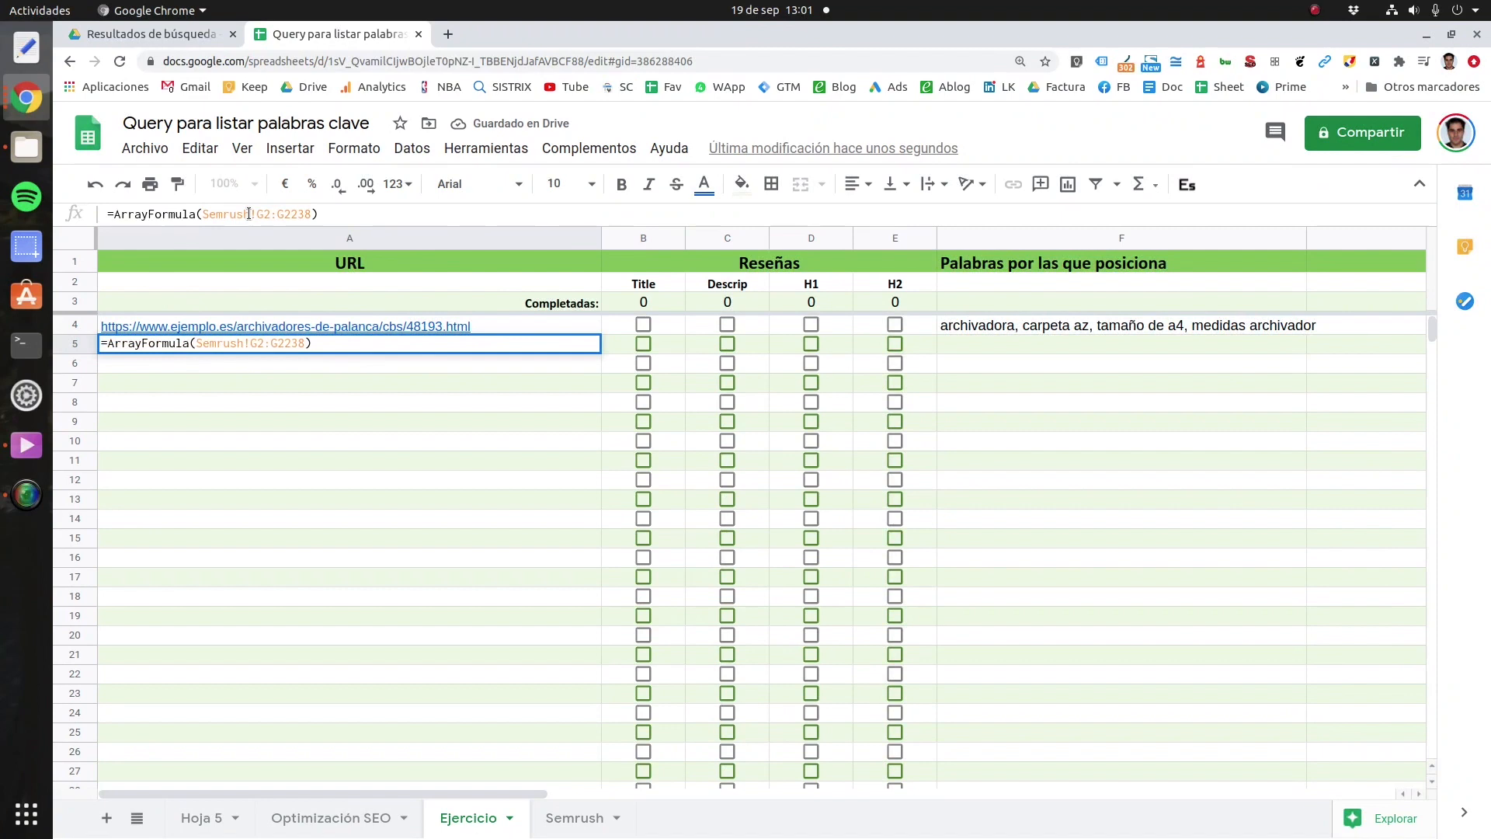
key("Return")
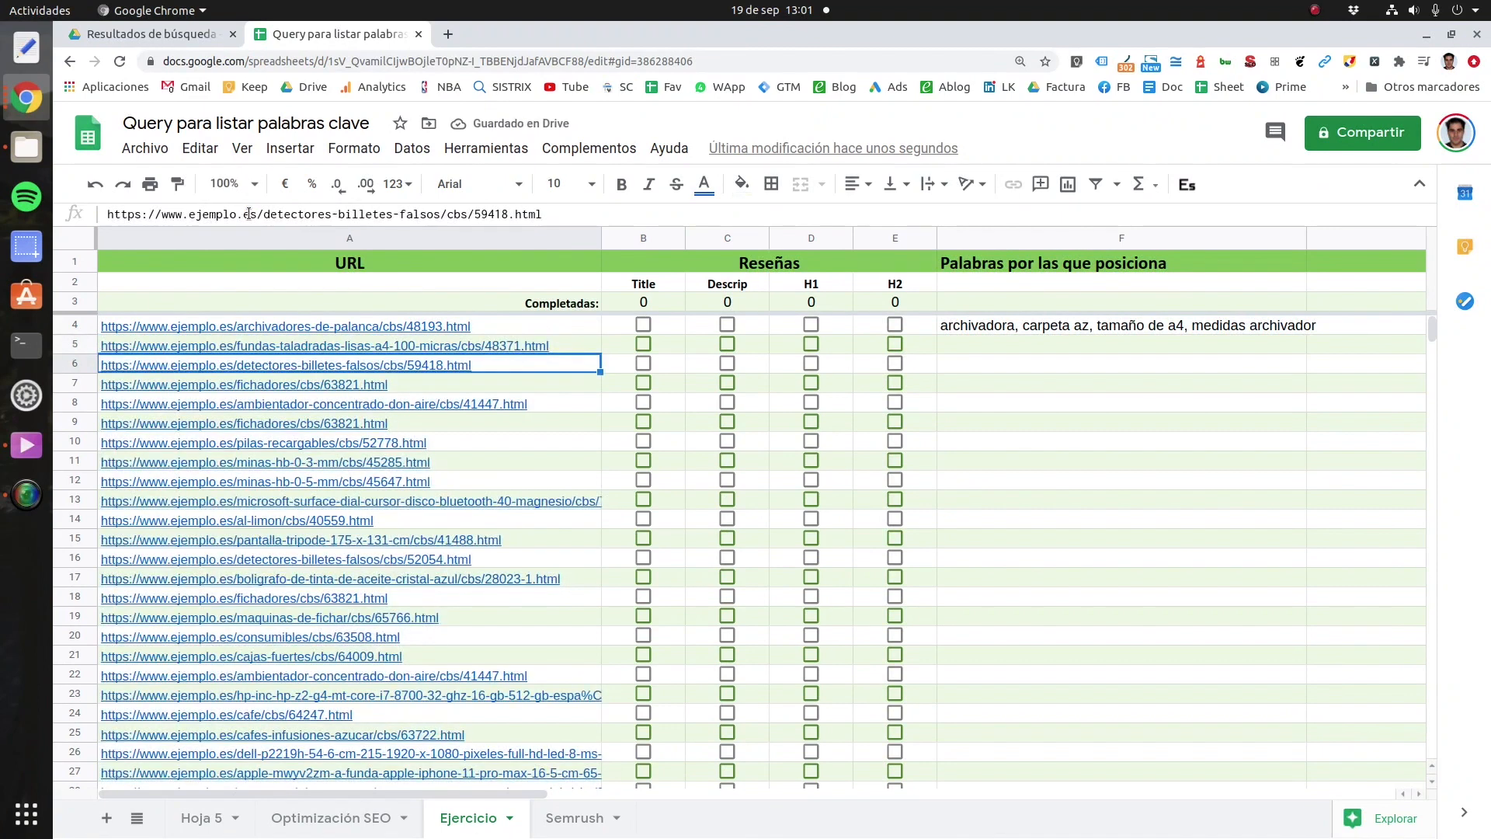
Step: Examine the URL list in column A of Ejercicio through its last row, along with the A5 formula, for repeated URLs
scroll(399, 423, "down", 10)
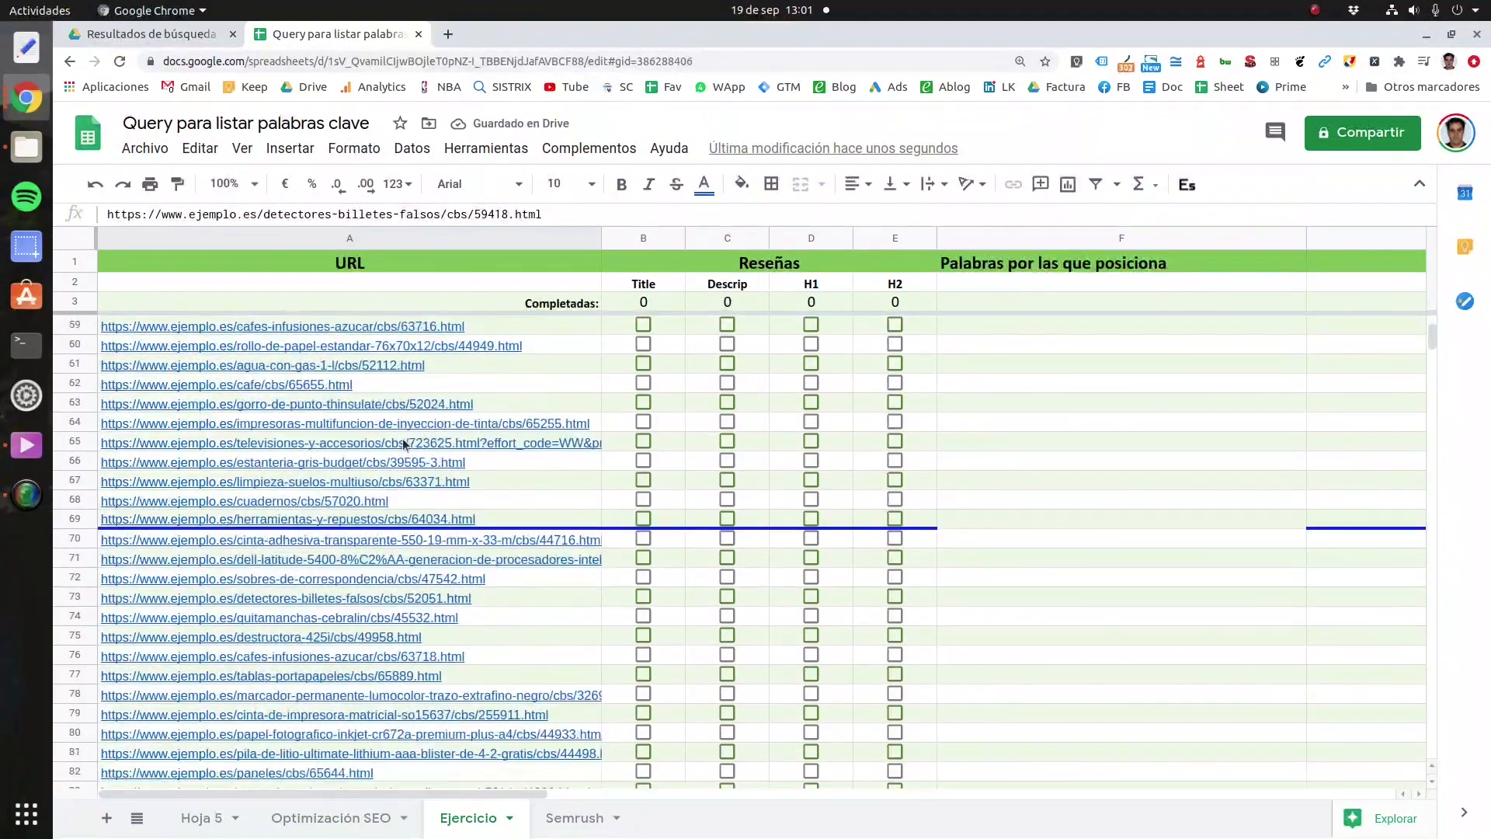
scroll(396, 407, "up", 10)
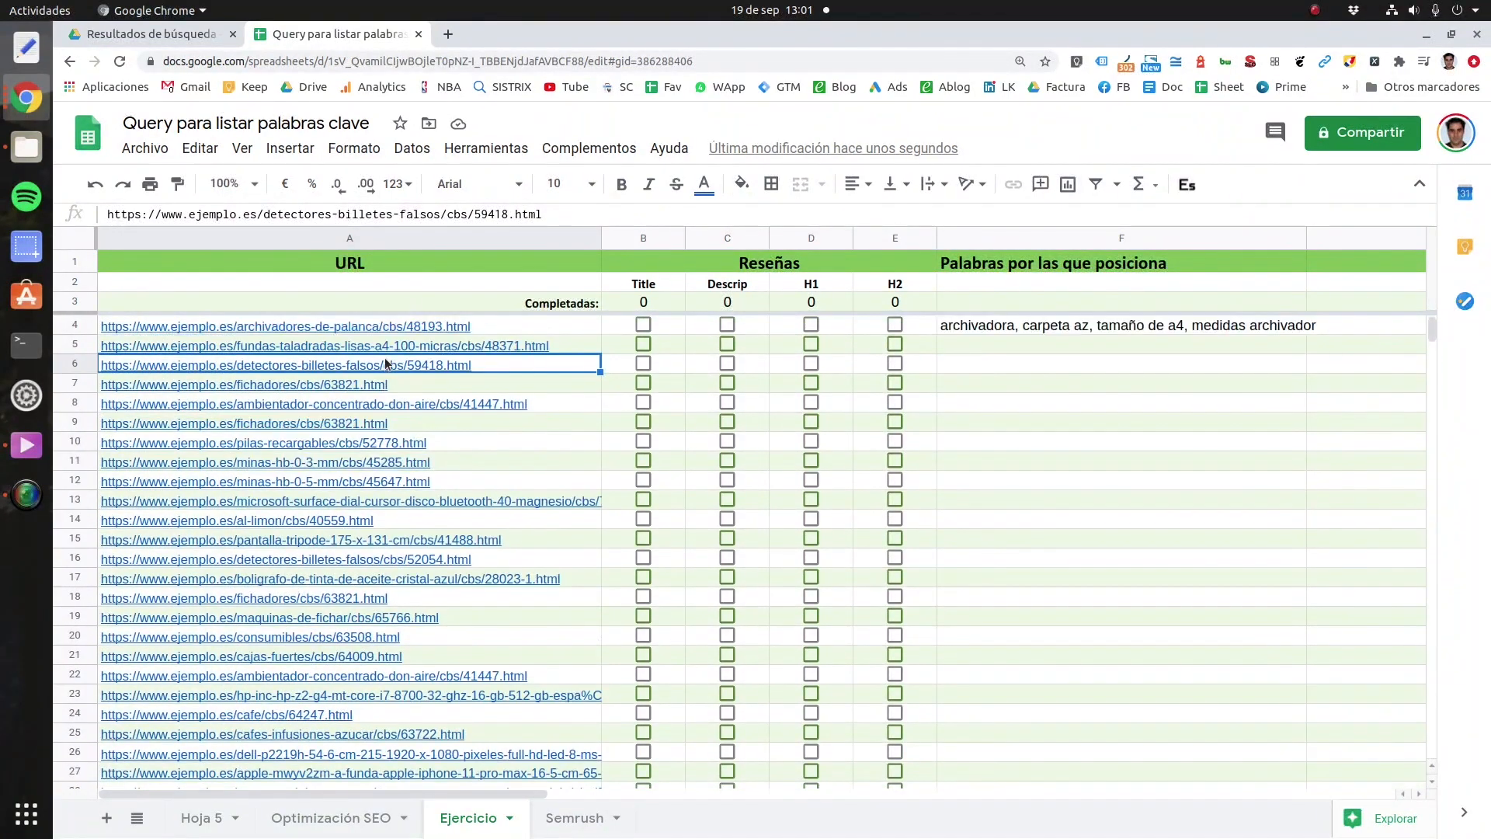
mouse_move(404, 349)
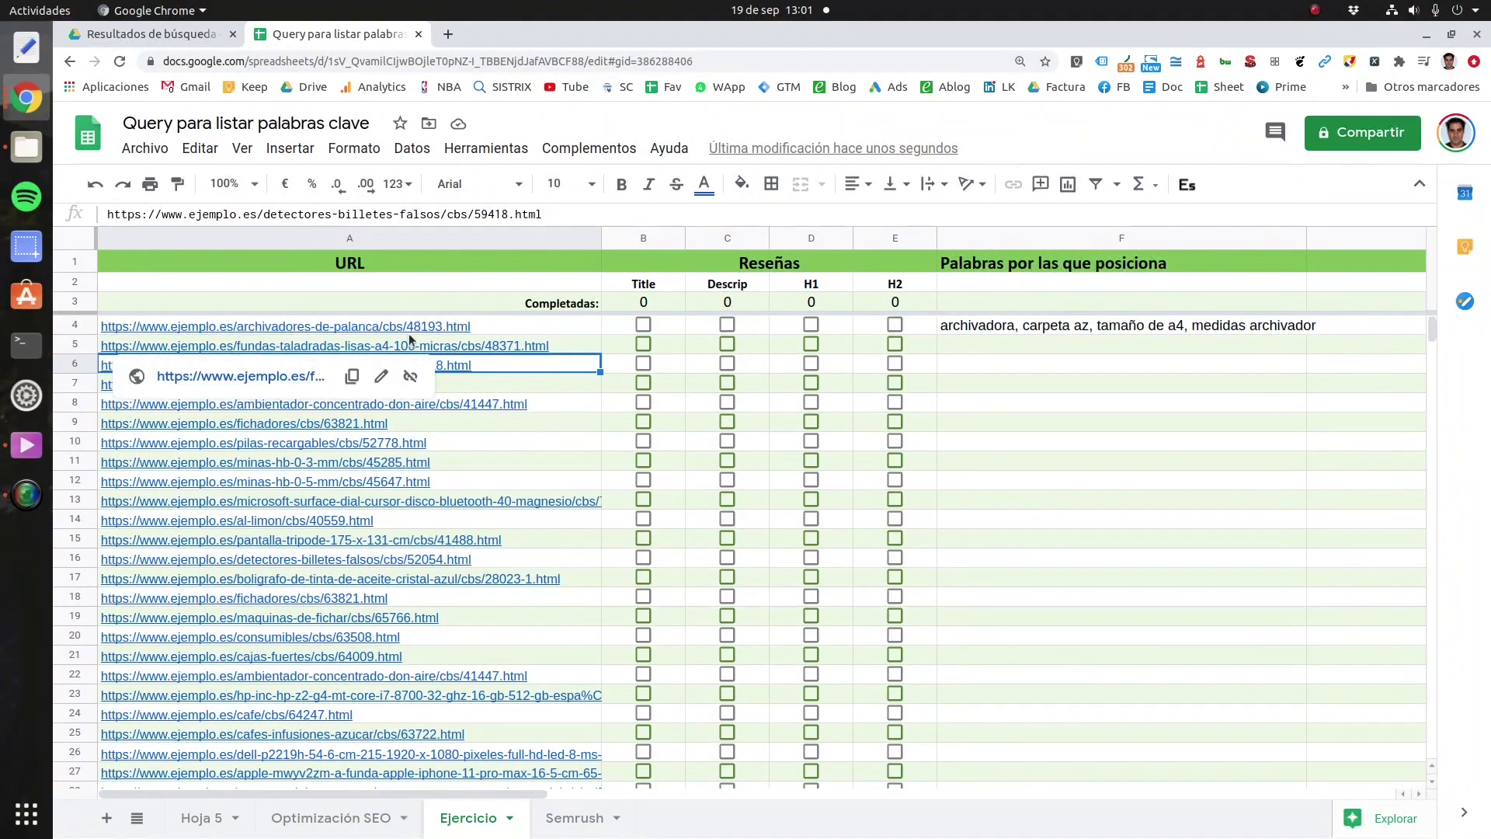
left_click(511, 345)
scroll(497, 380, "down", 12)
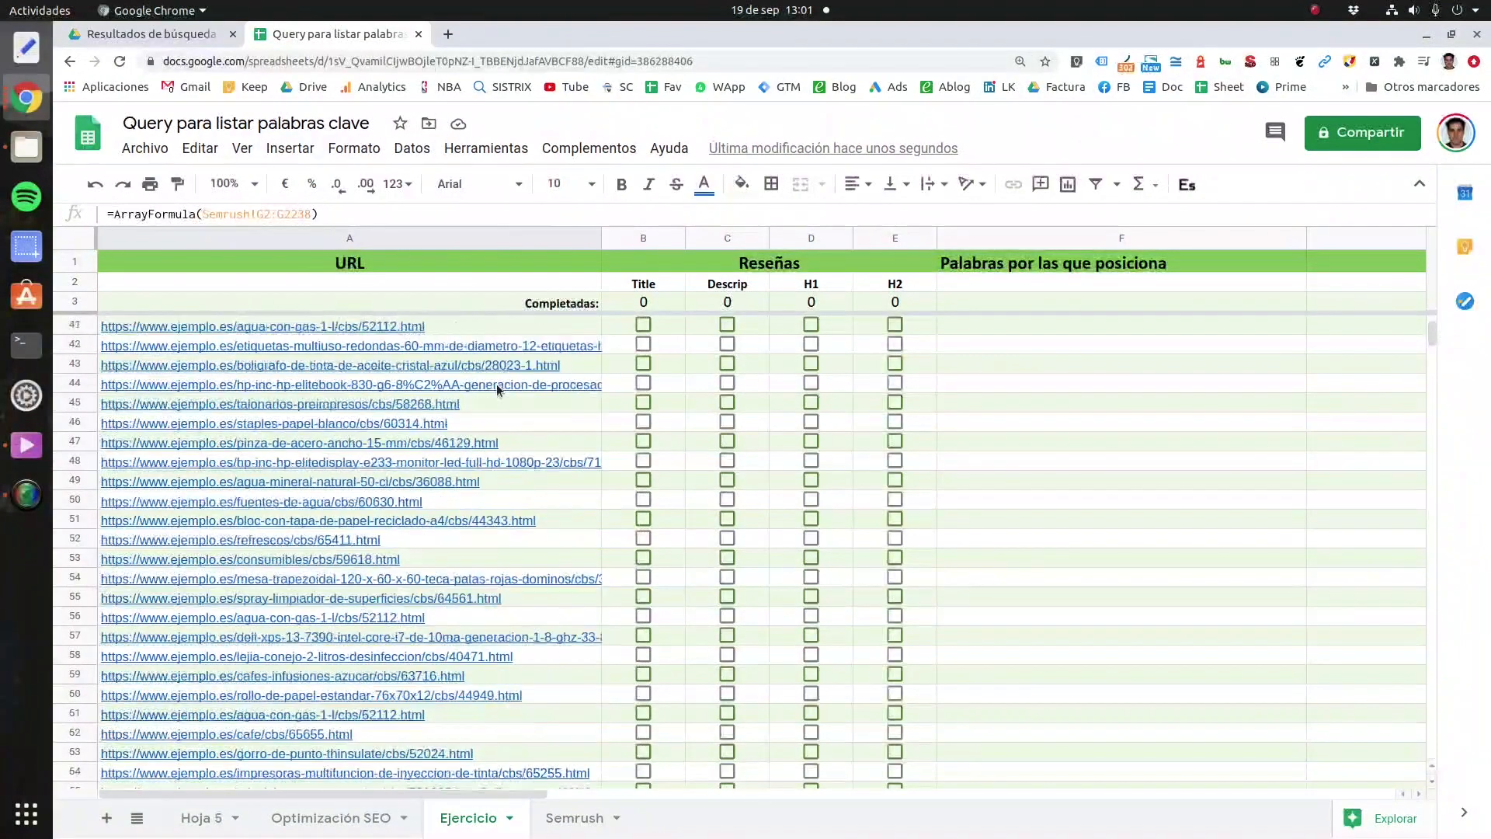
scroll(496, 383, "up", 12)
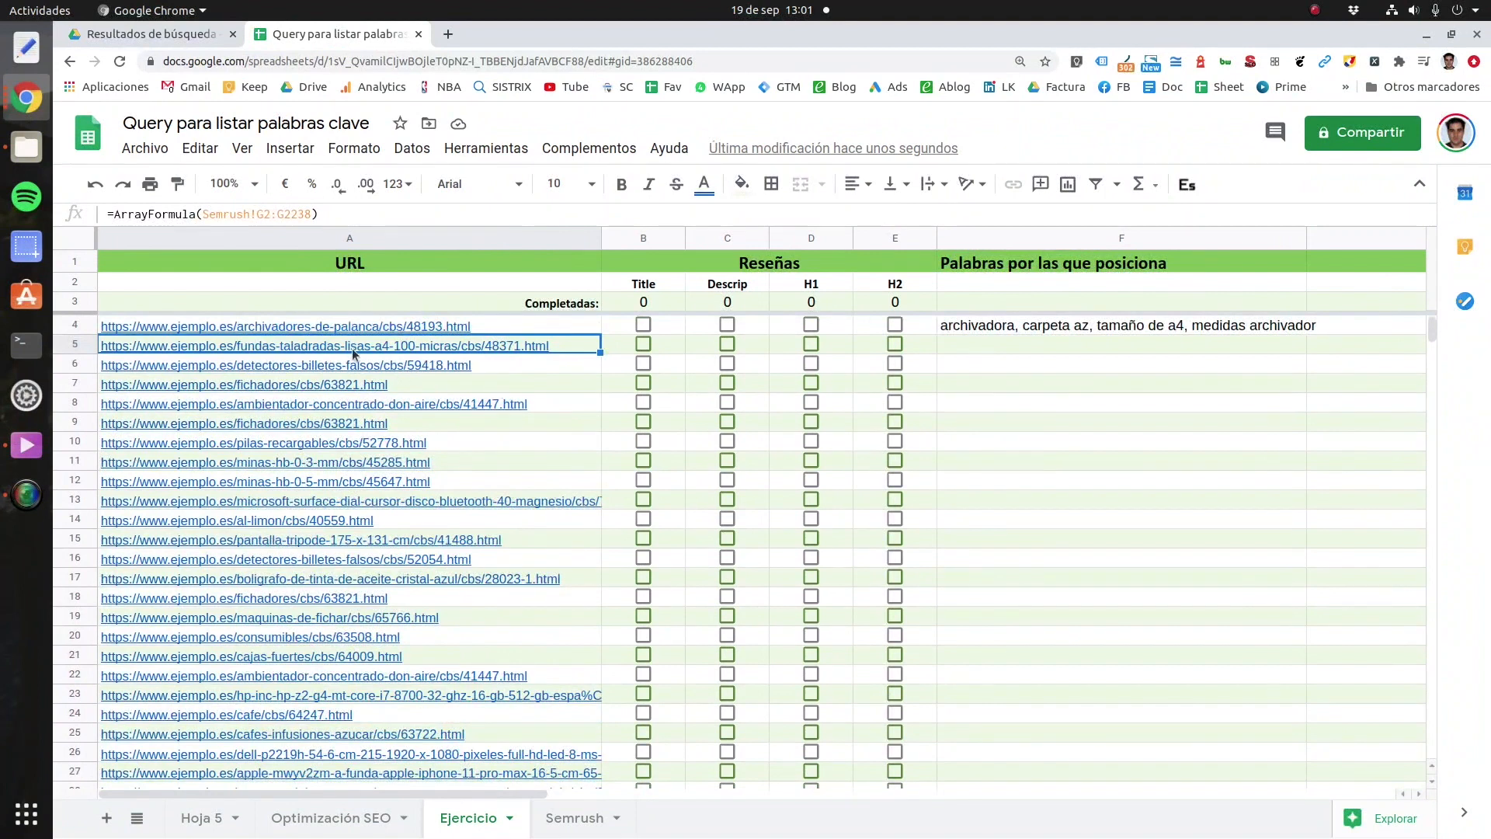
mouse_move(356, 351)
left_click(114, 215)
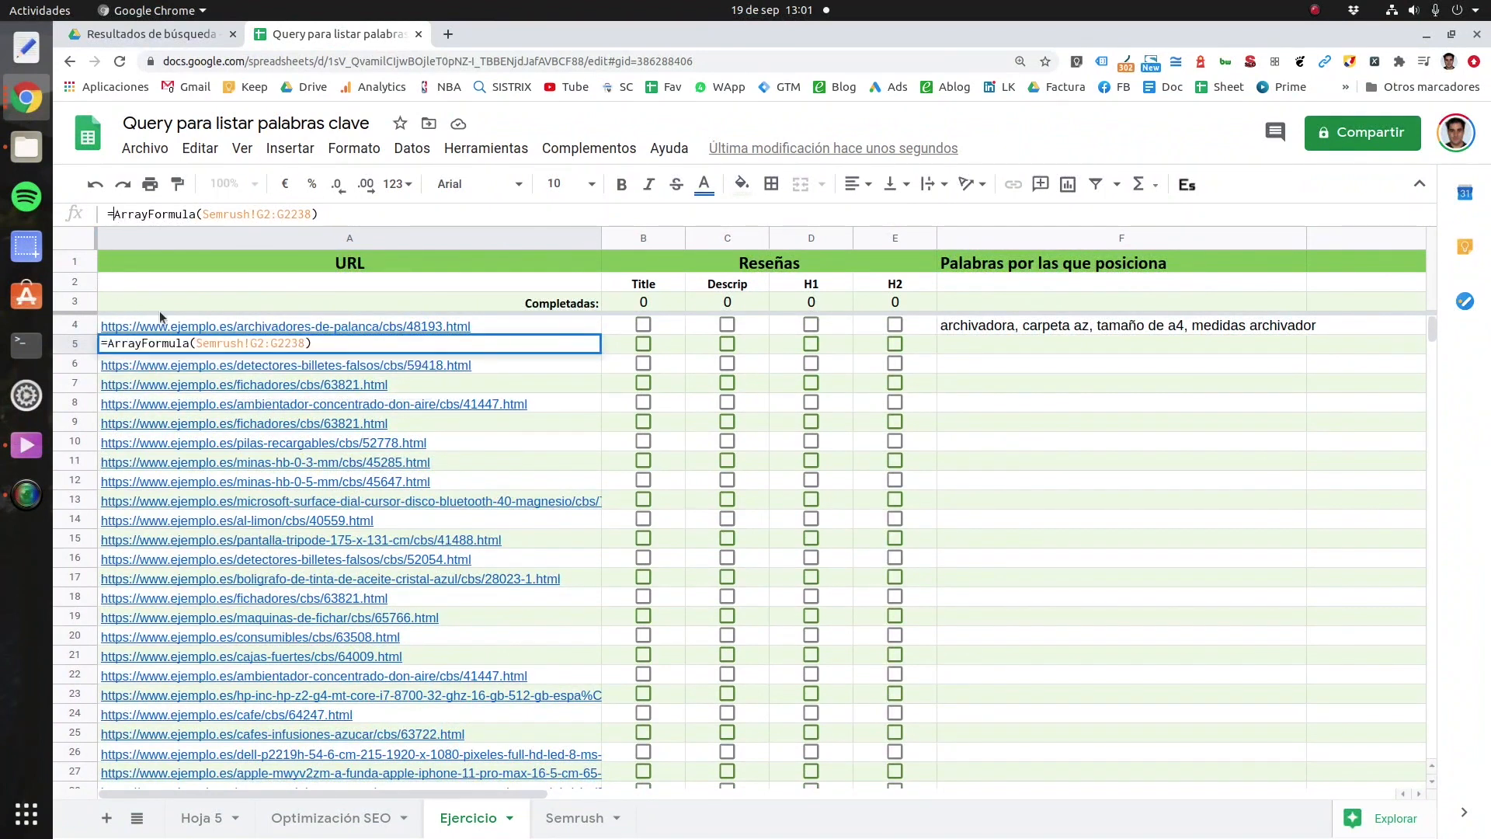
left_click(457, 342)
key("Escape")
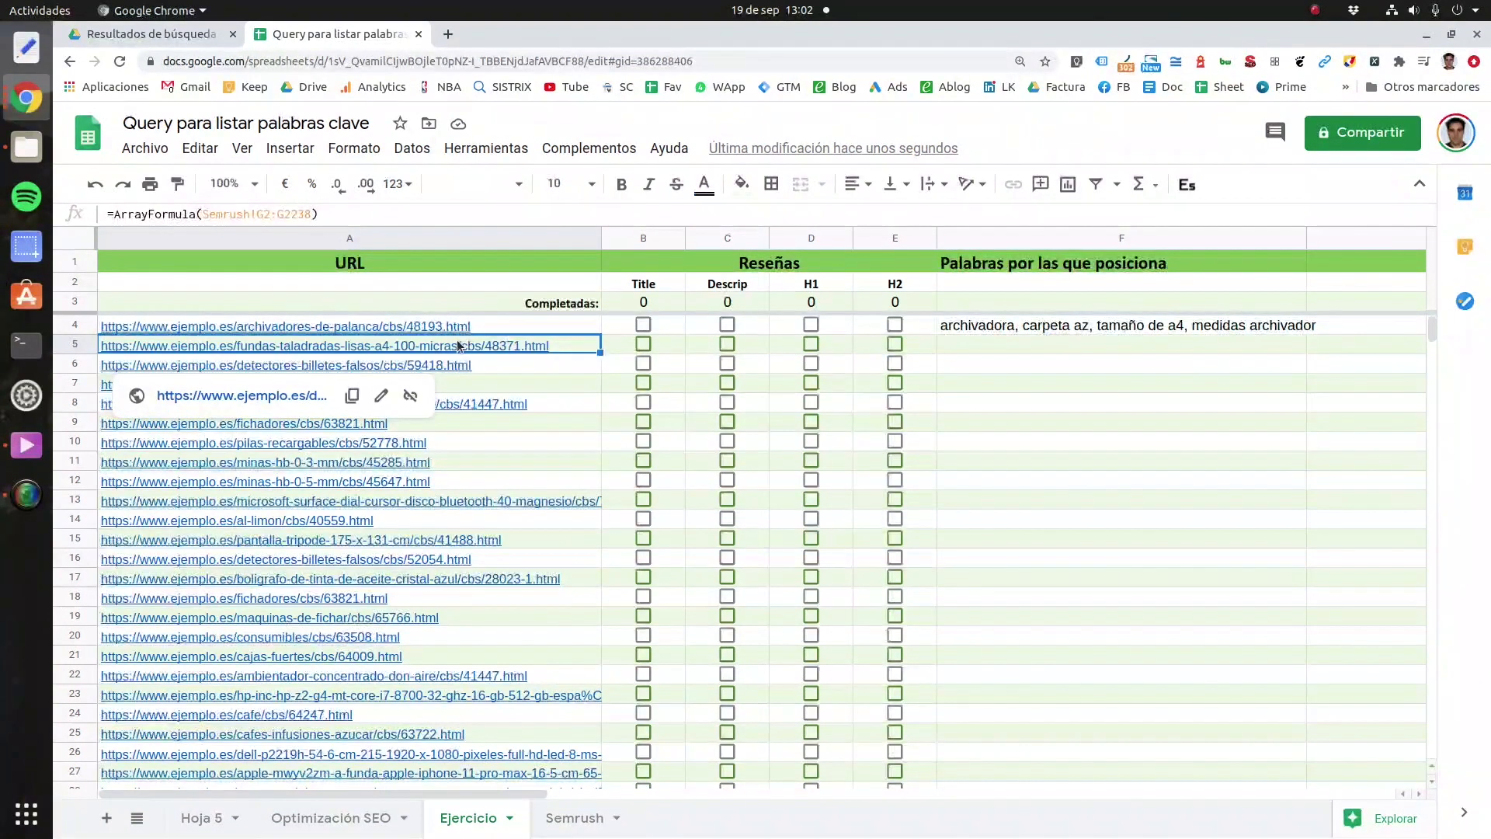
left_click_drag(1436, 330, 1454, 673)
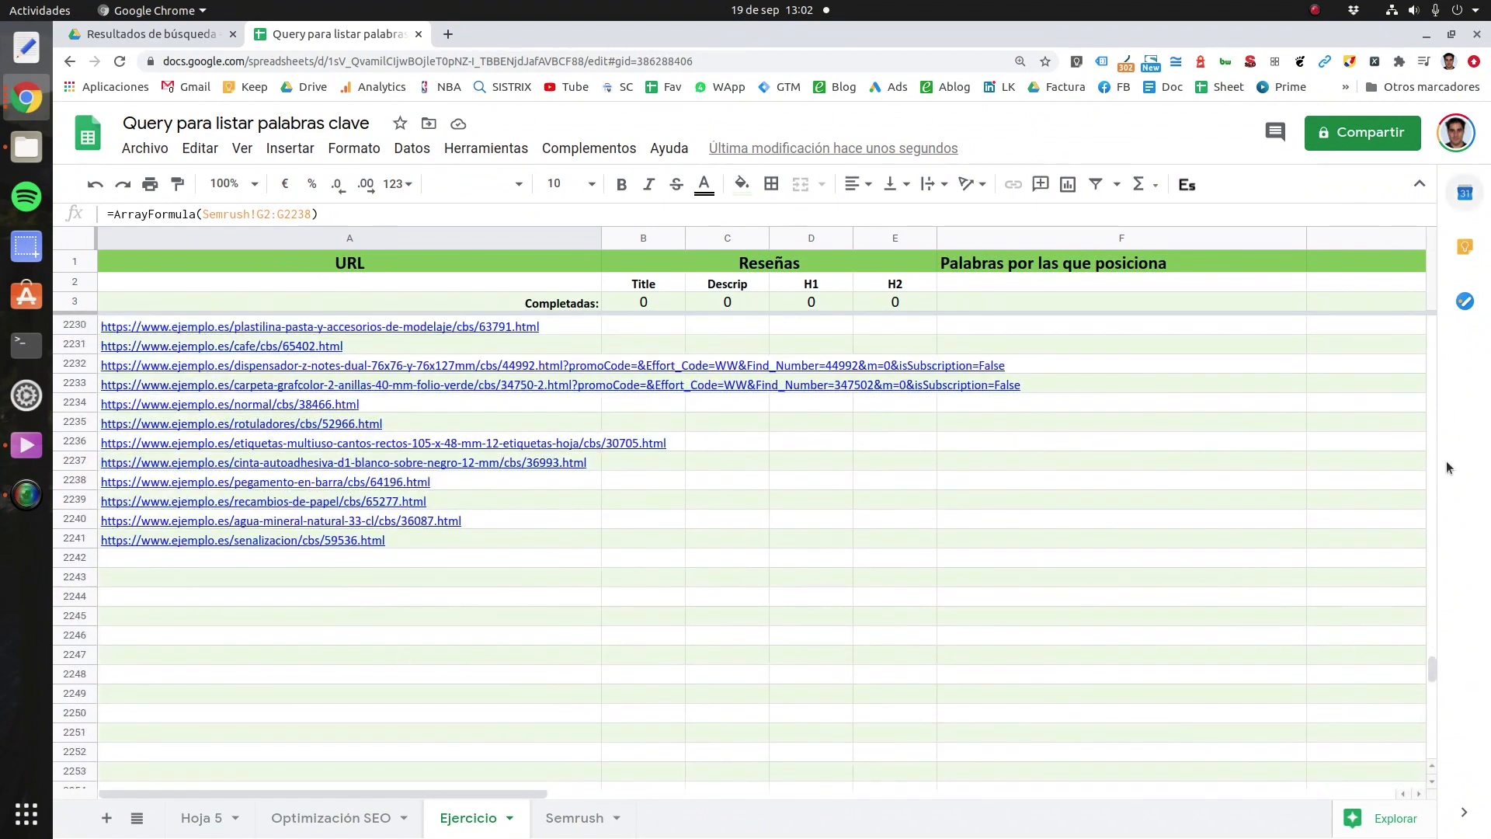
left_click_drag(1431, 666, 1442, 300)
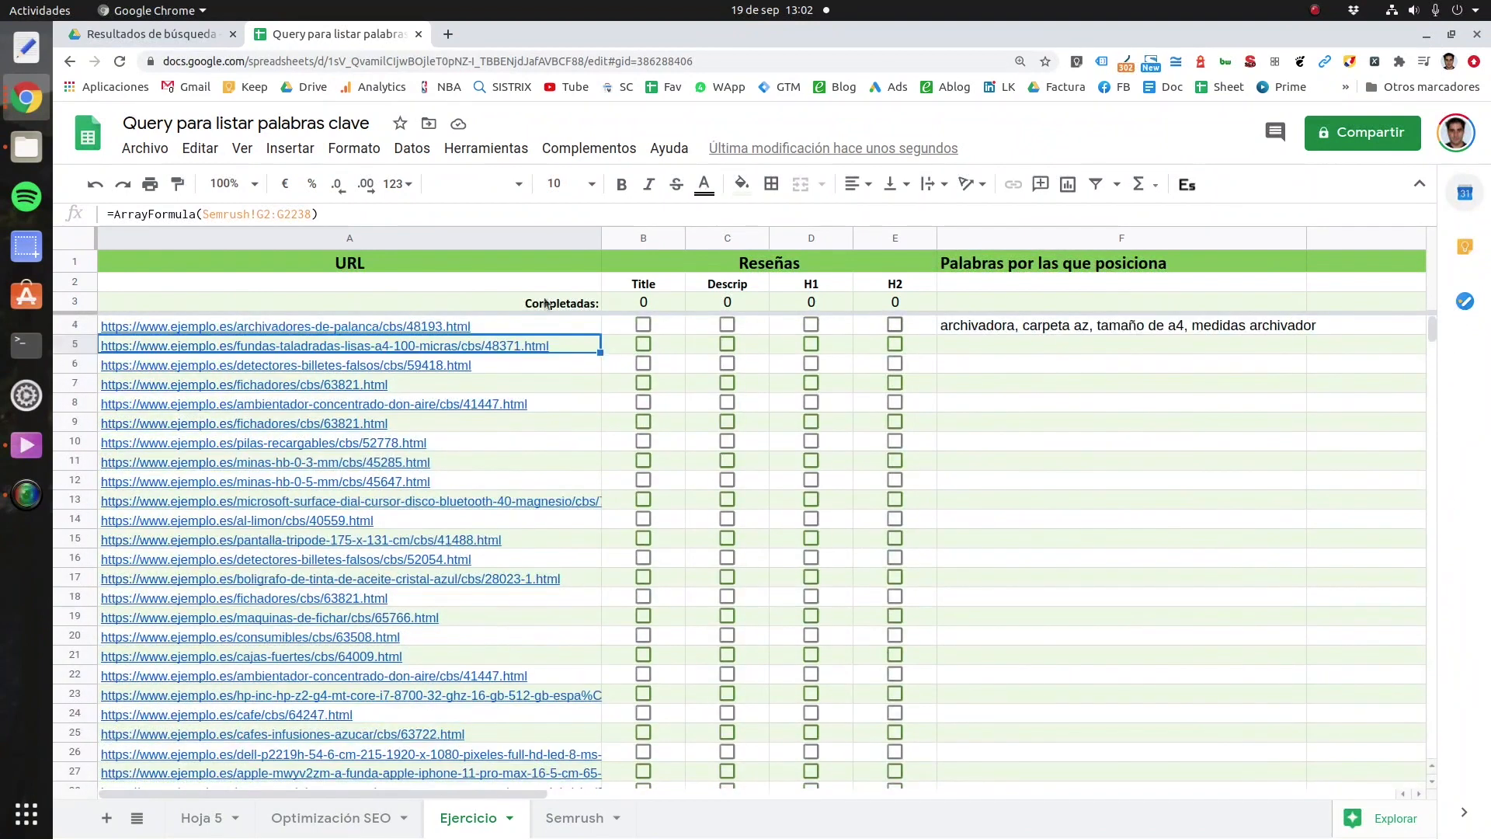
Step: Wrap the A5 formula as =Unique(ArrayFormula(Semrush!G2:G2238)) to remove duplicate URLs, and check the list
left_click(108, 221)
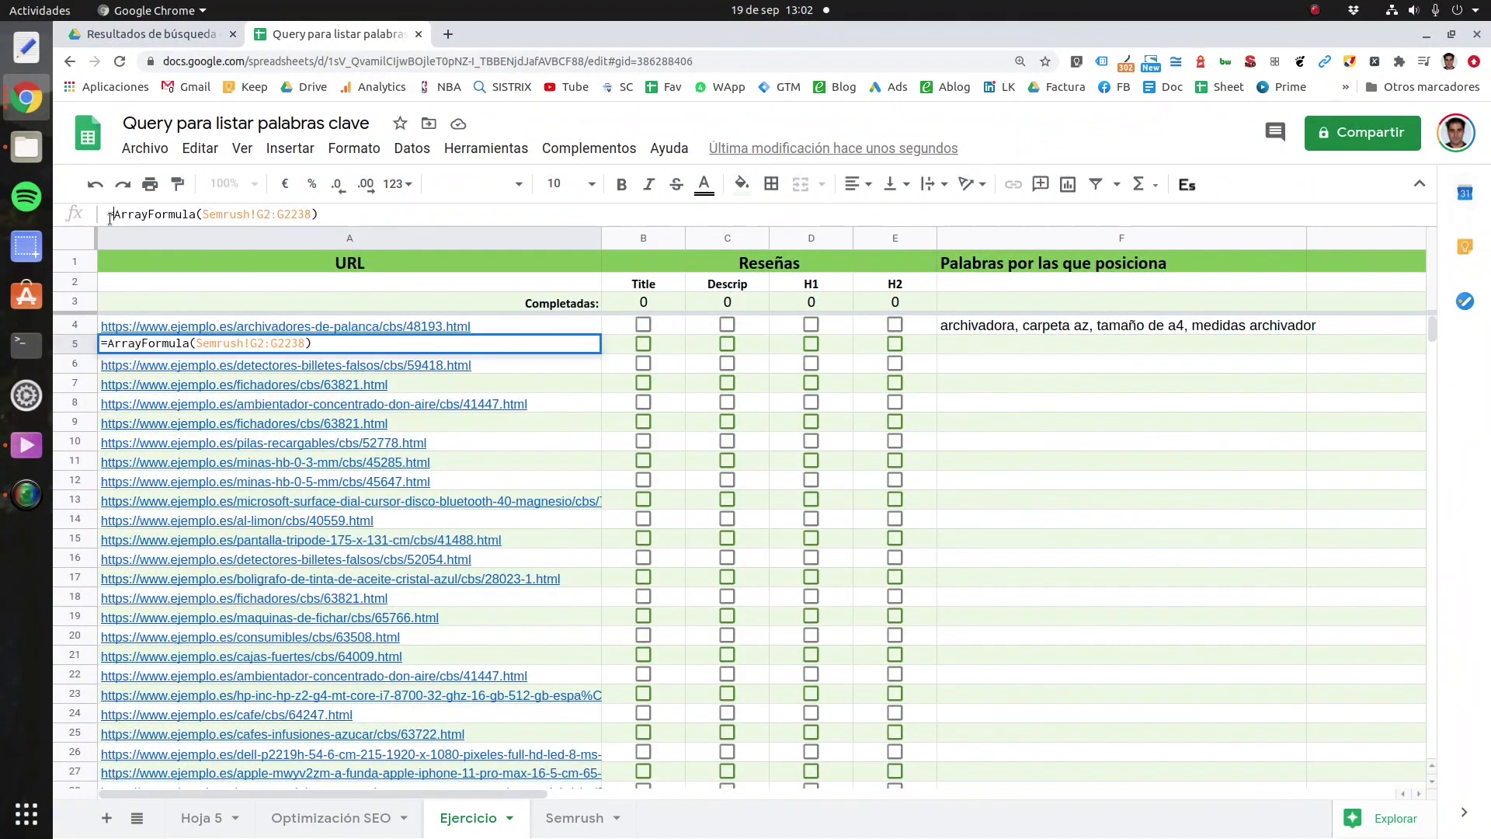
type("Unique(")
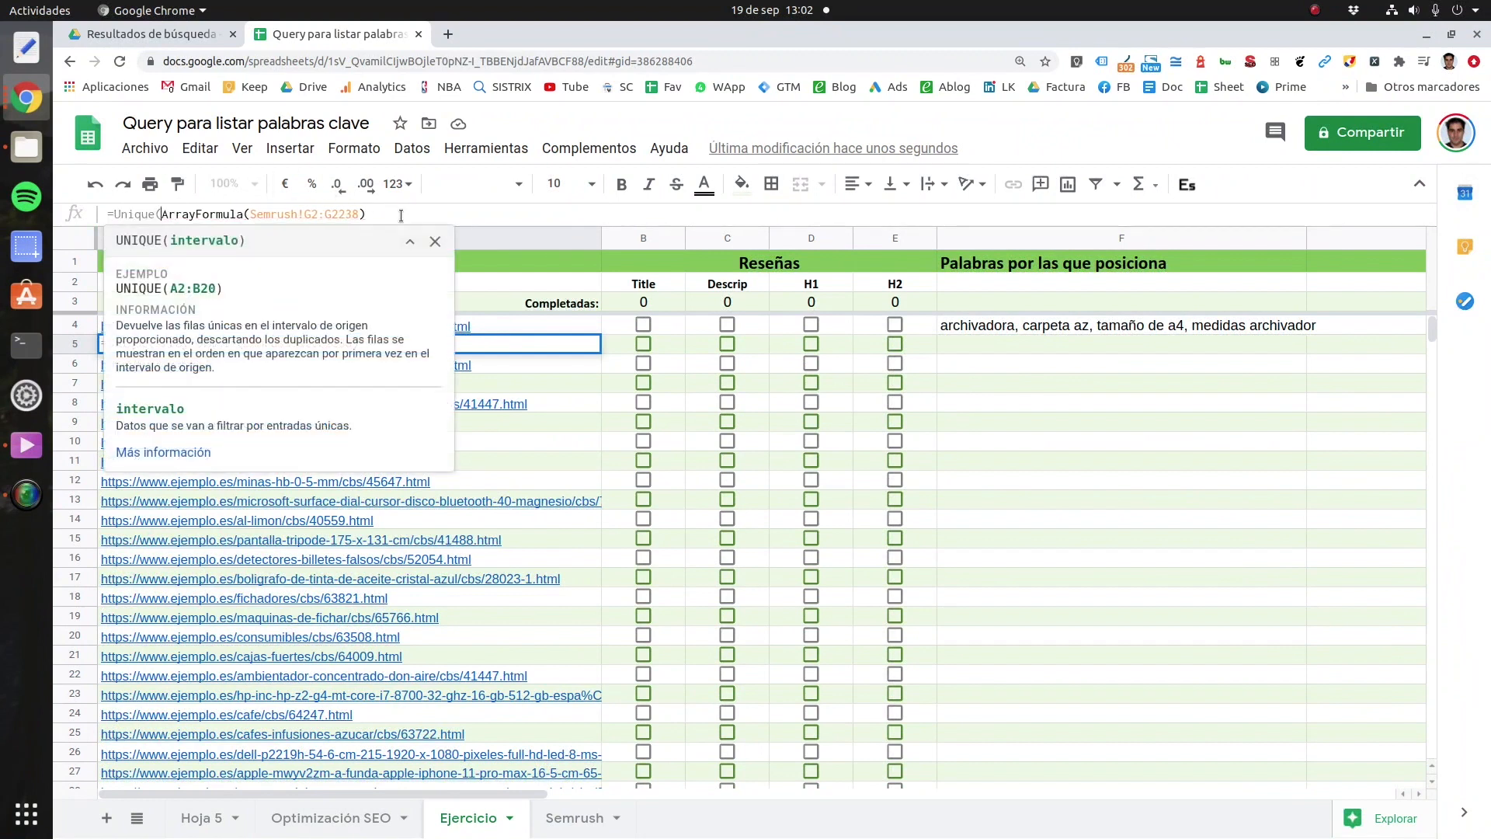
key("End")
type(")")
key("Return")
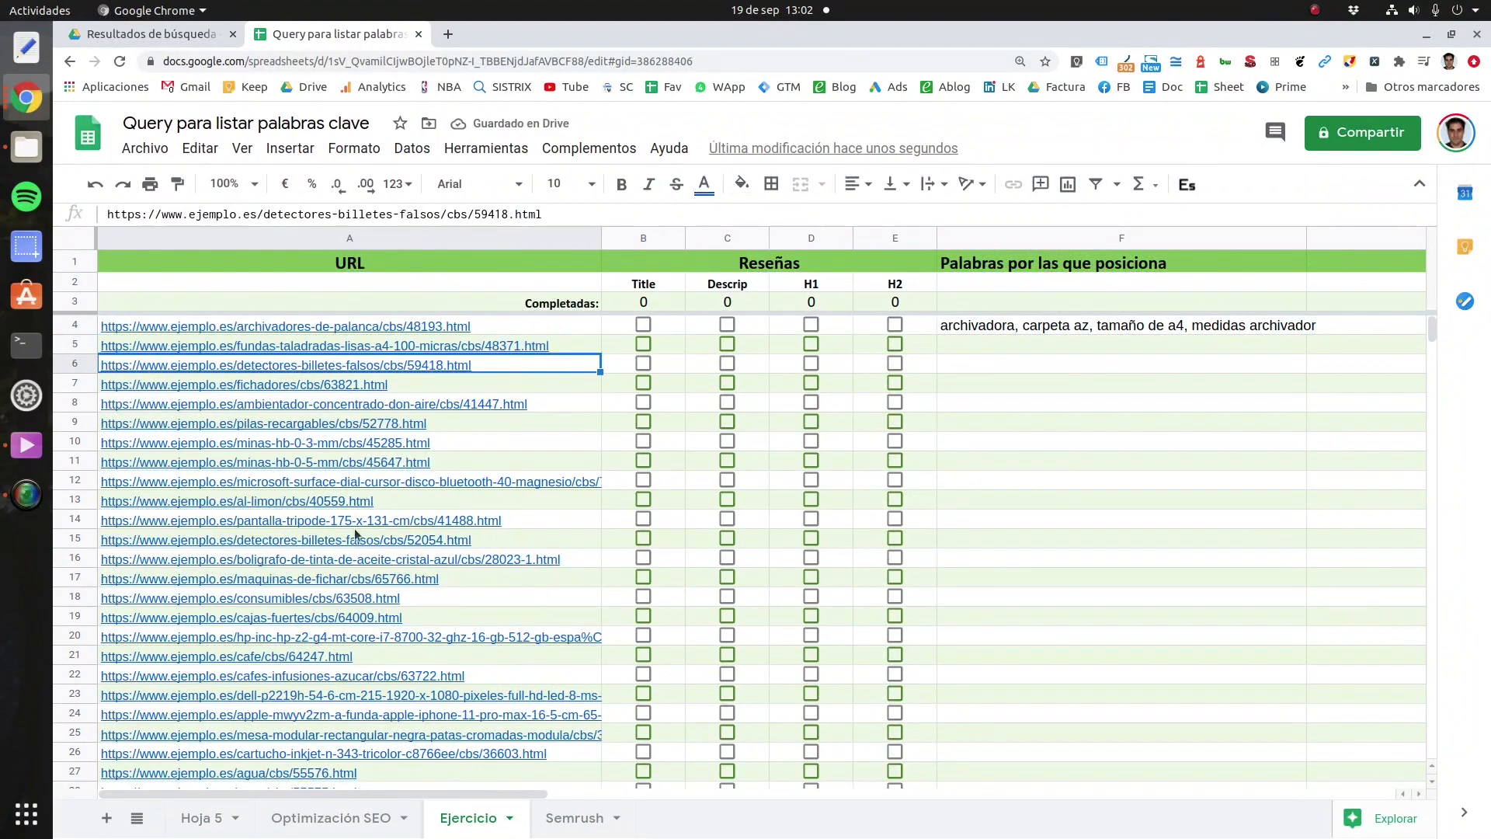
scroll(356, 544, "down", 5)
scroll(356, 546, "down", 20)
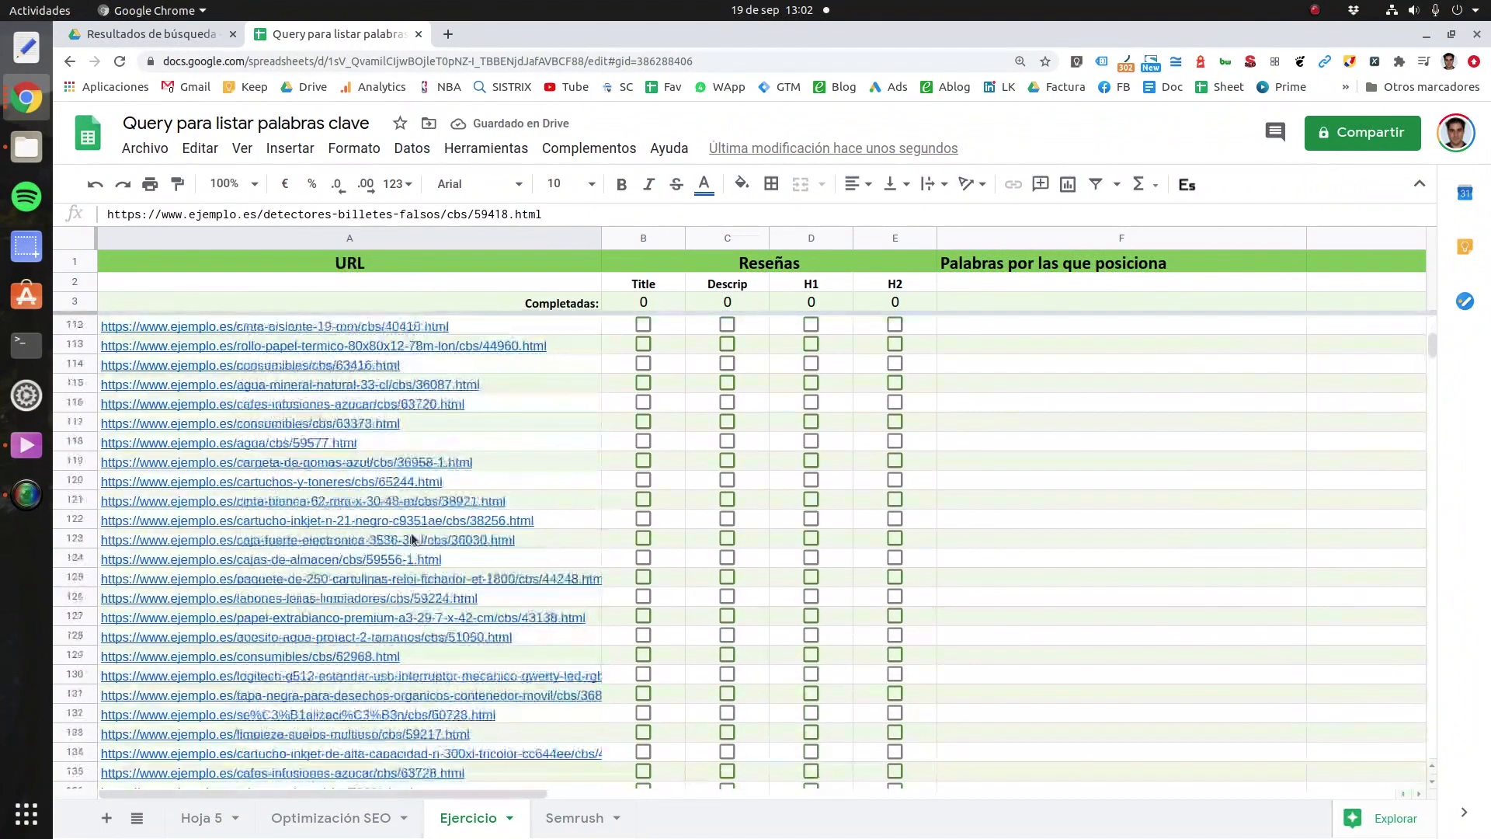
scroll(360, 488, "up", 20)
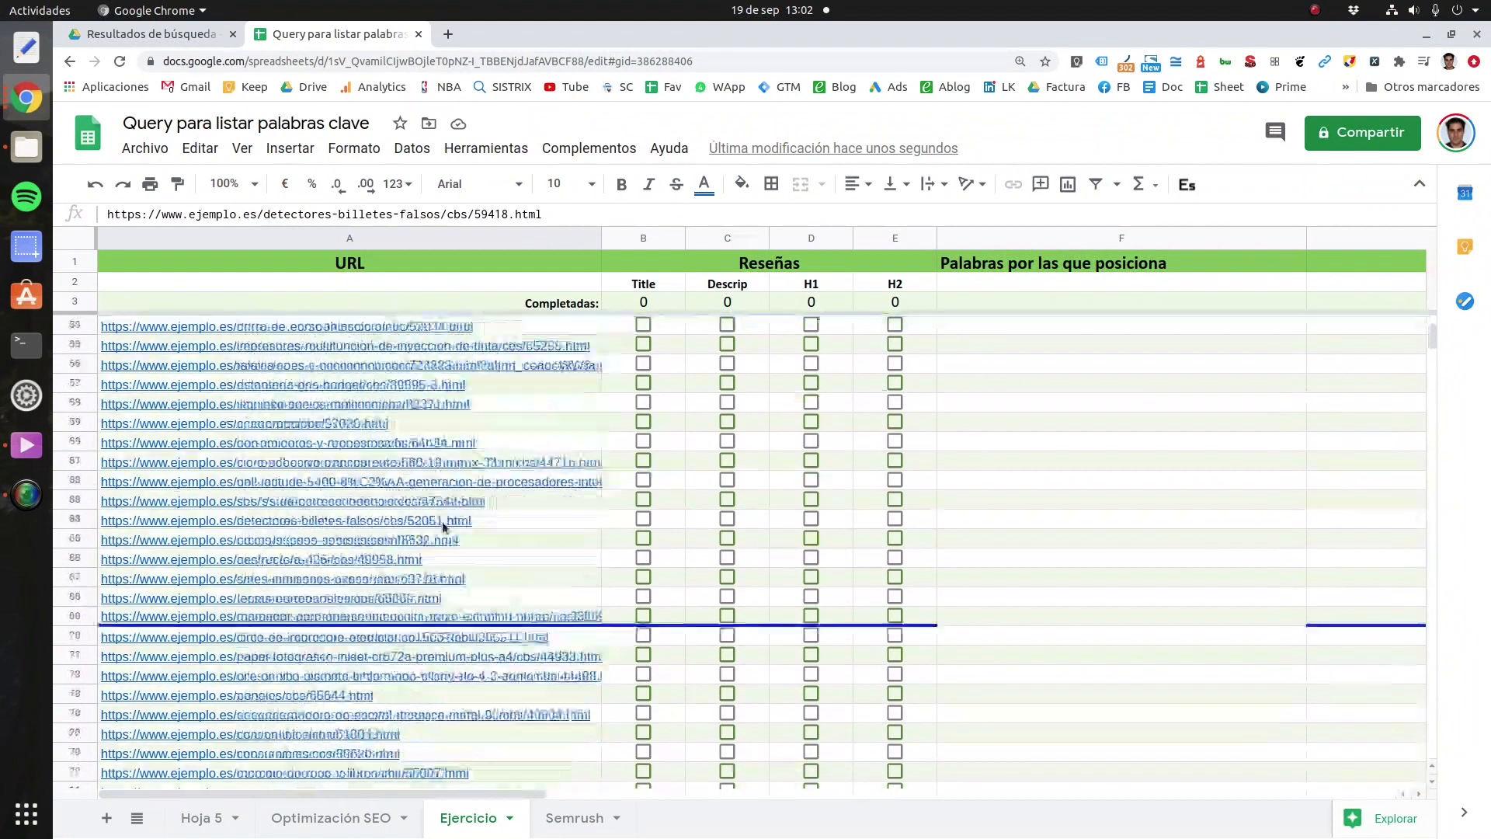
scroll(438, 527, "up", 3)
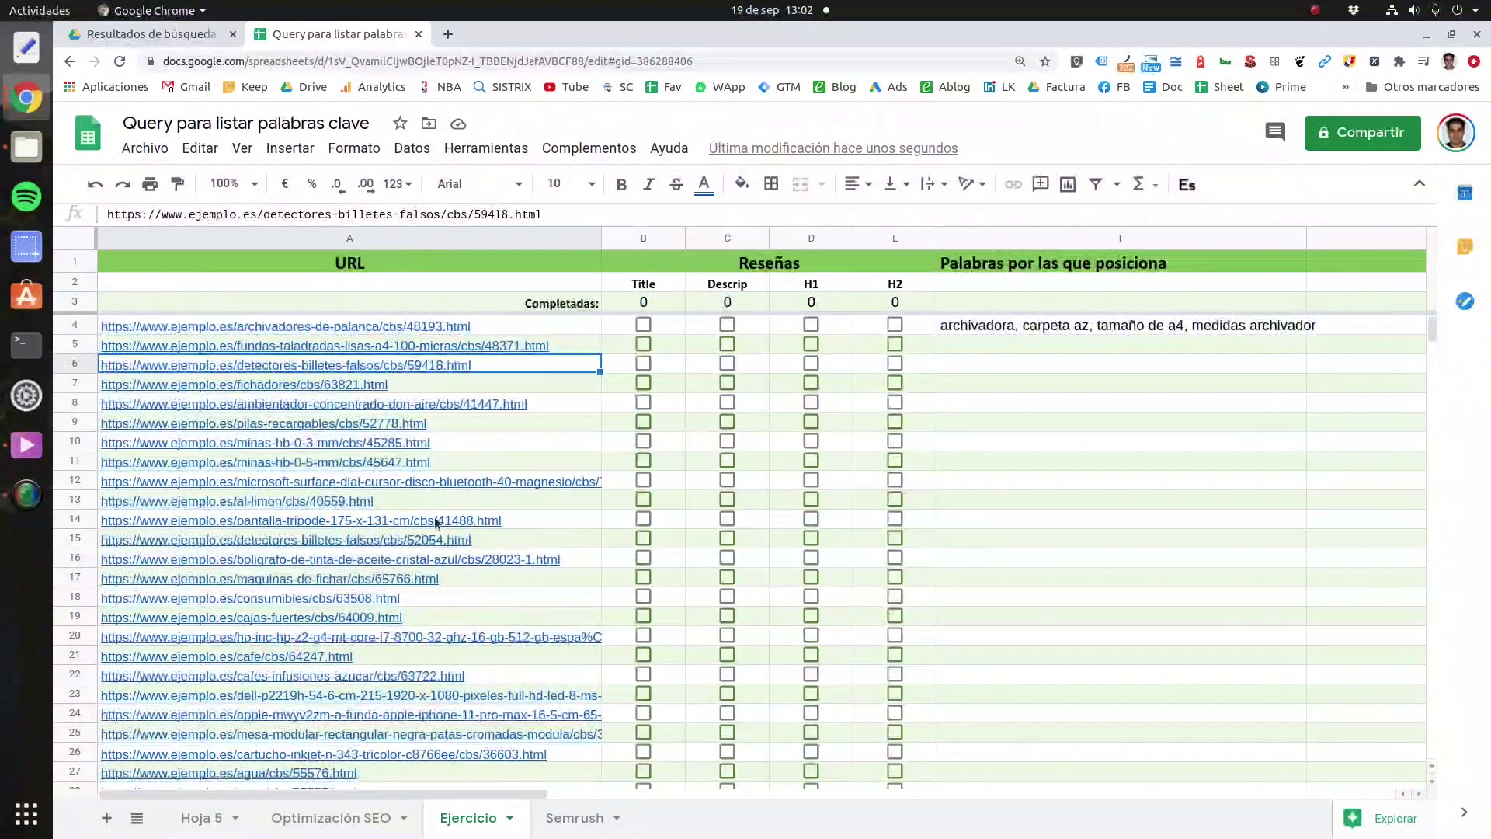
left_click(440, 351)
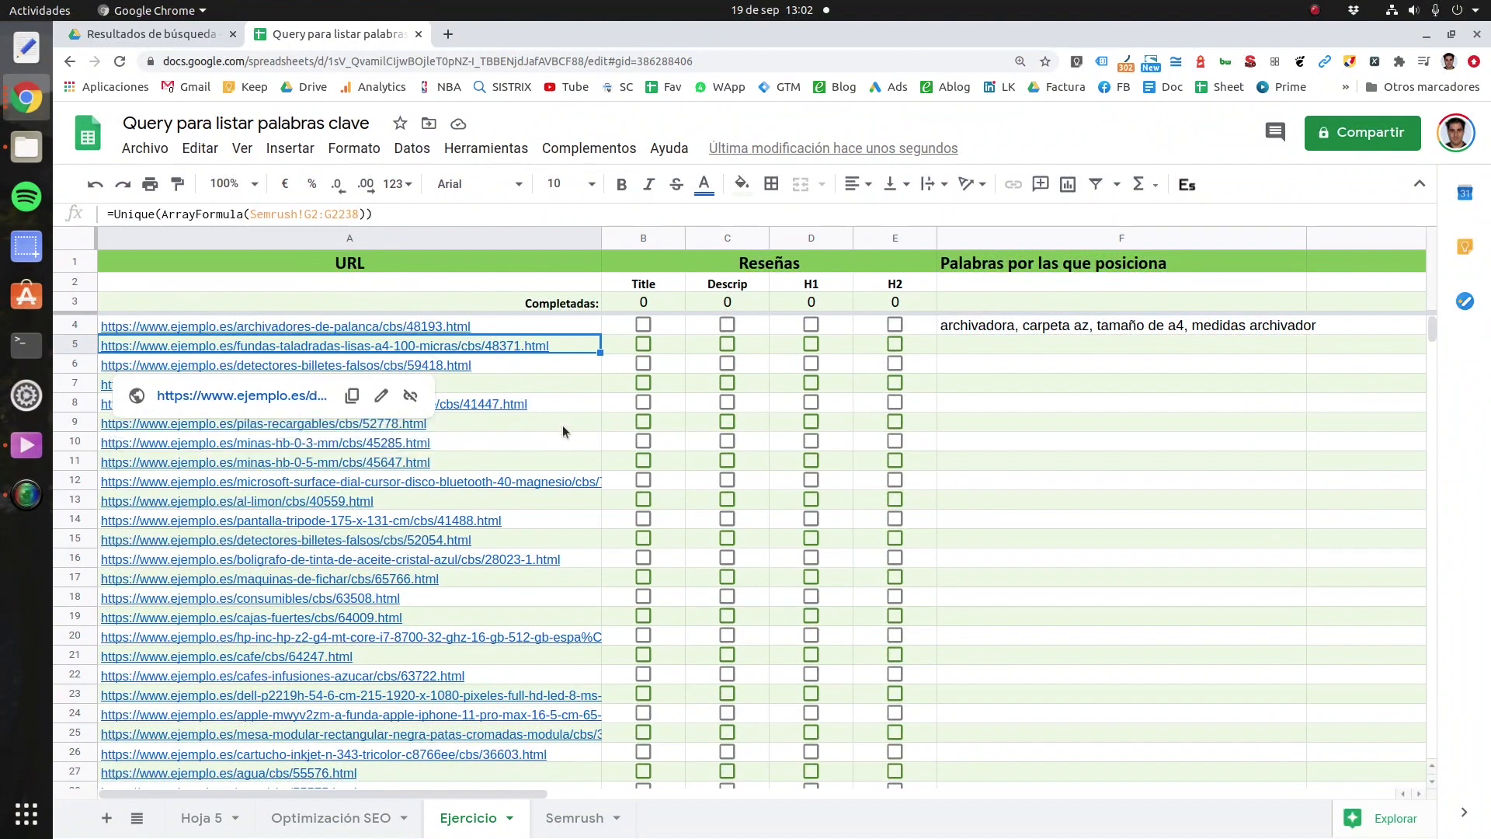
Step: Examine the keyword and URL data in Semrush, the finished Optimización SEO sheet, and the F4 formula in Ejercicio
left_click(953, 351)
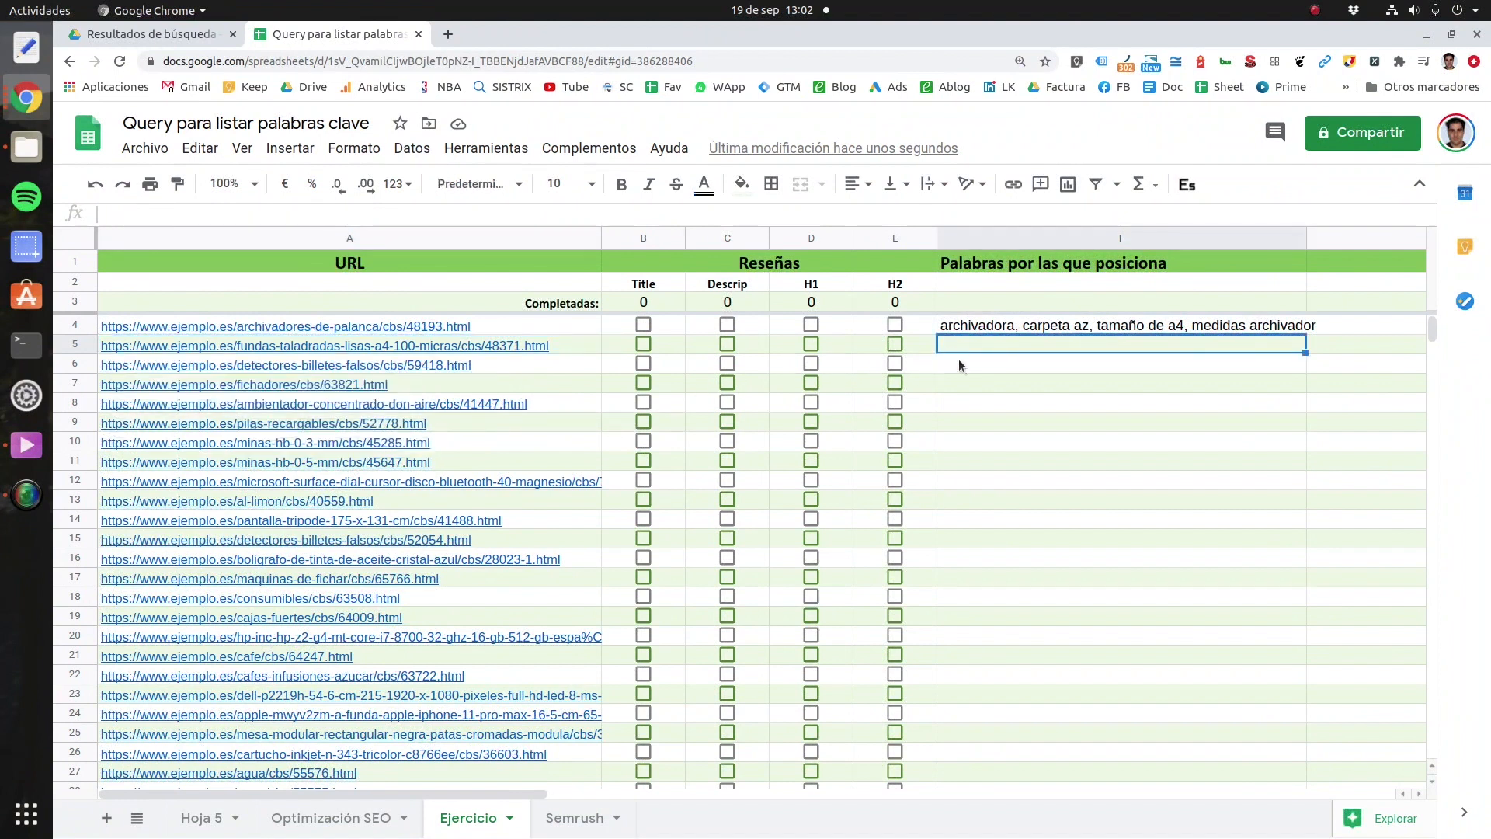
left_click(575, 818)
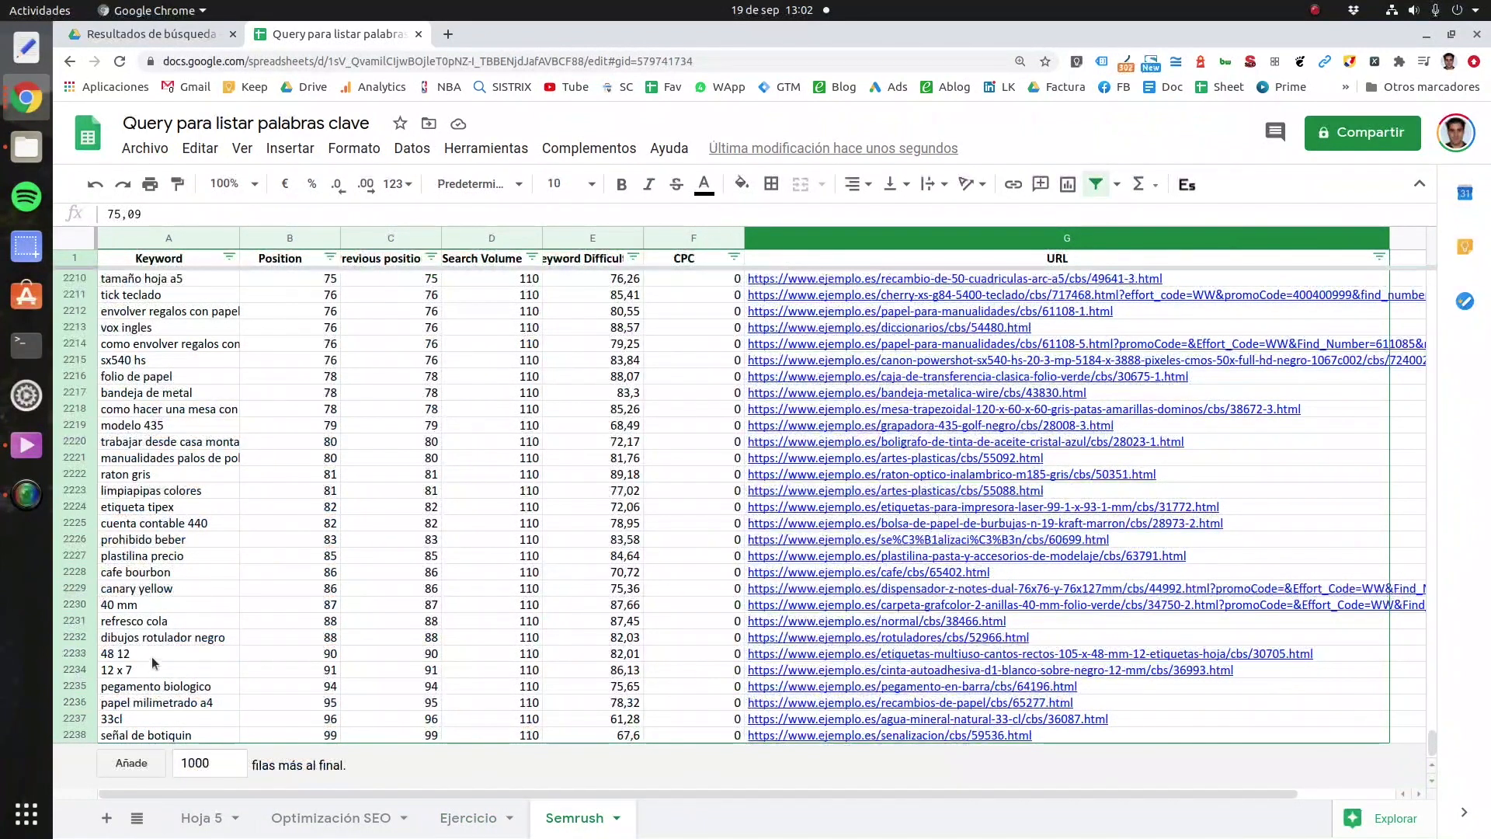
left_click(909, 589)
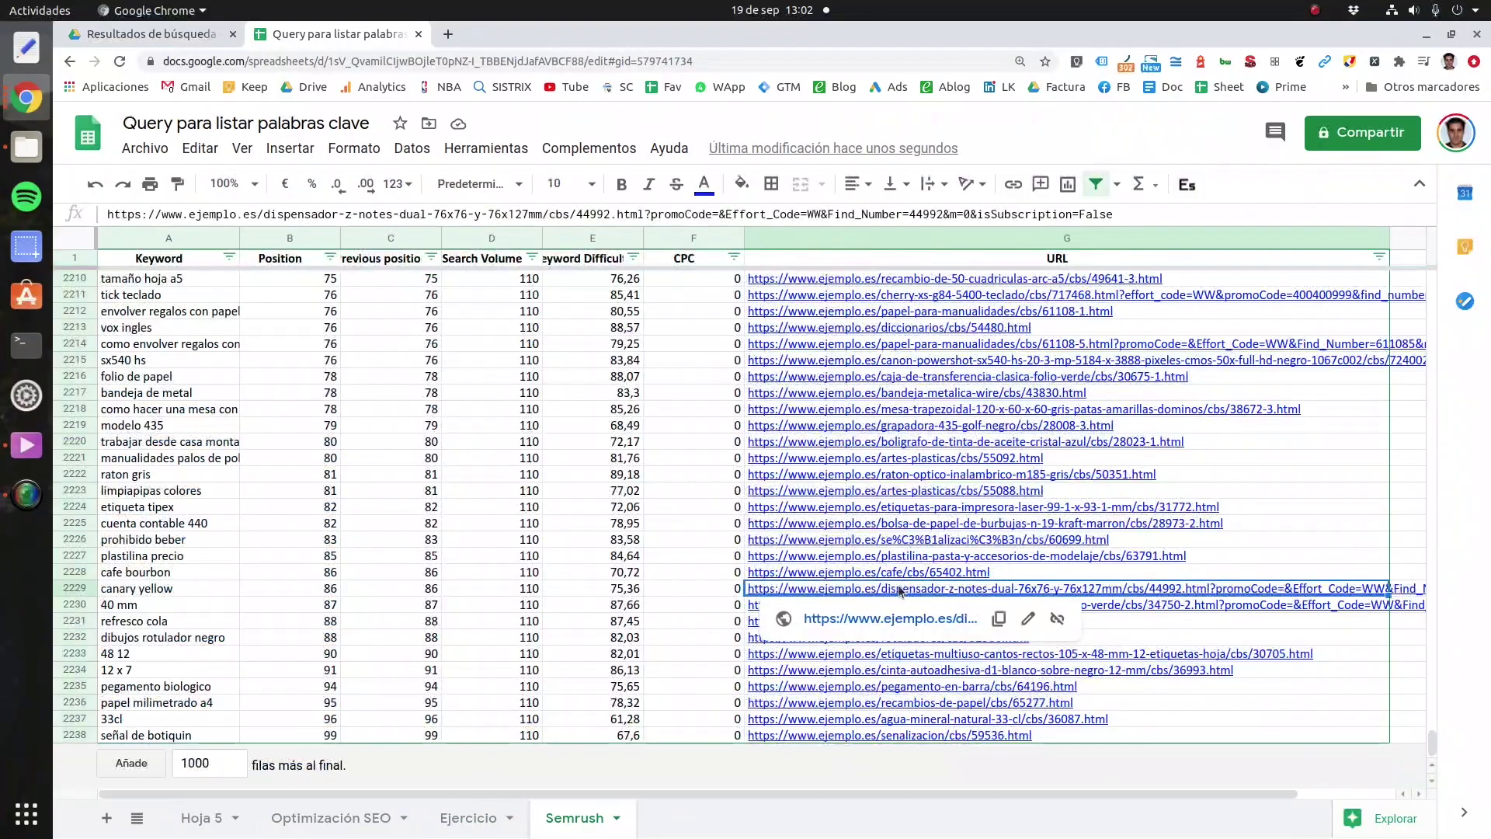
scroll(877, 543, "up", 9)
scroll(872, 509, "up", 10)
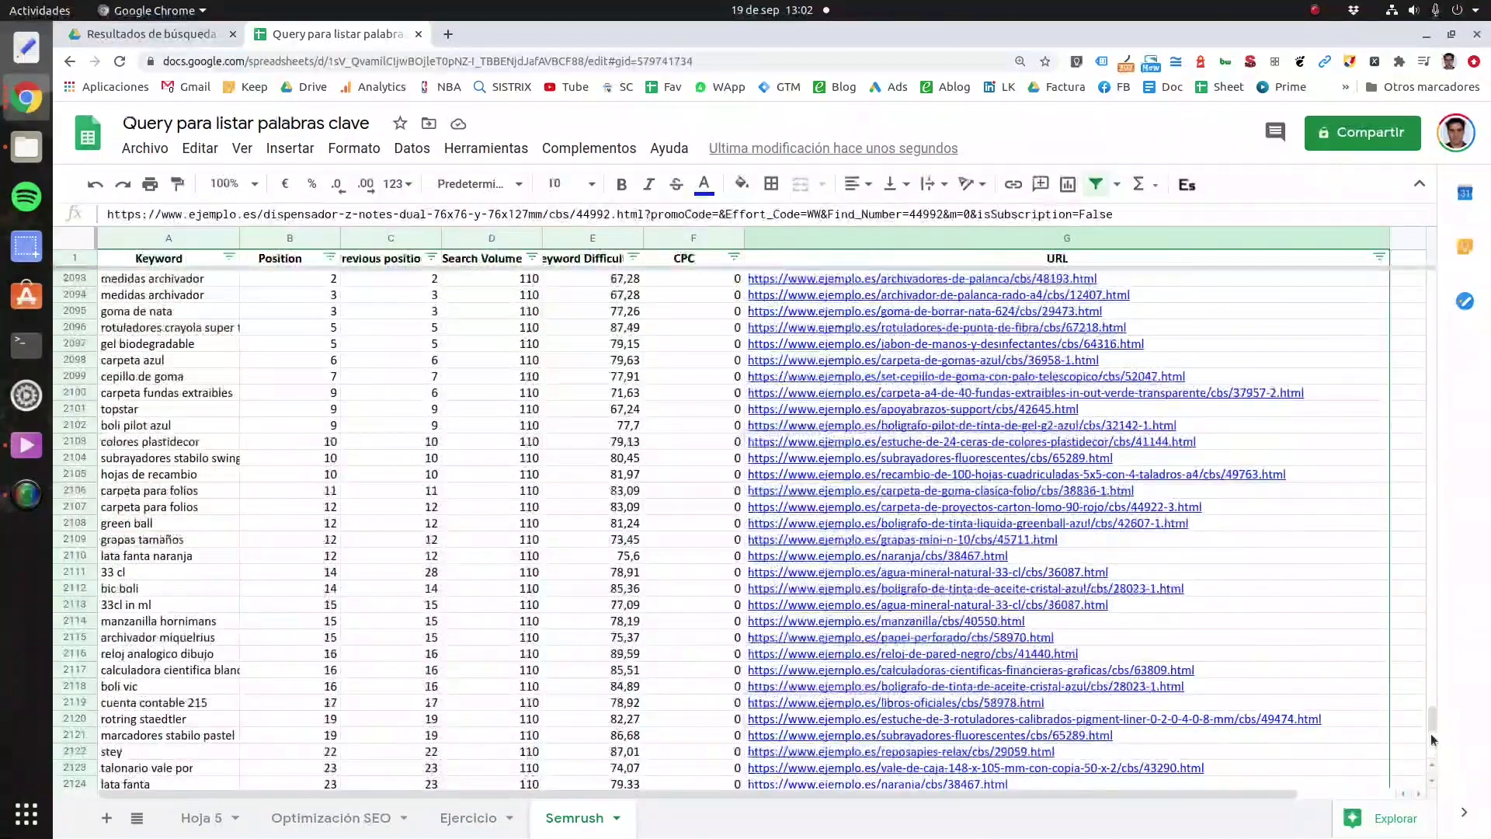
left_click_drag(1432, 722, 1413, 231)
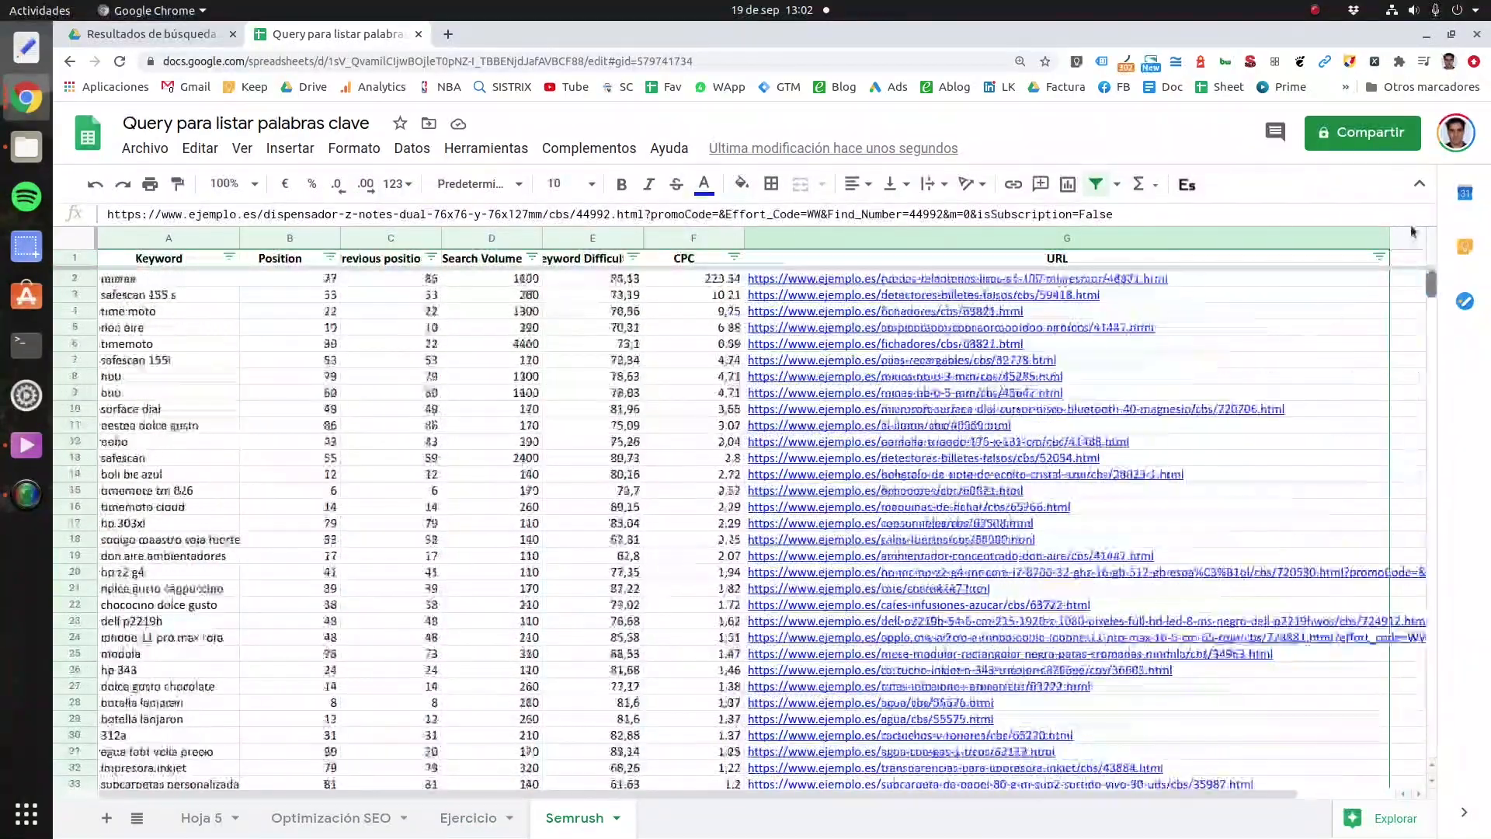
left_click(332, 828)
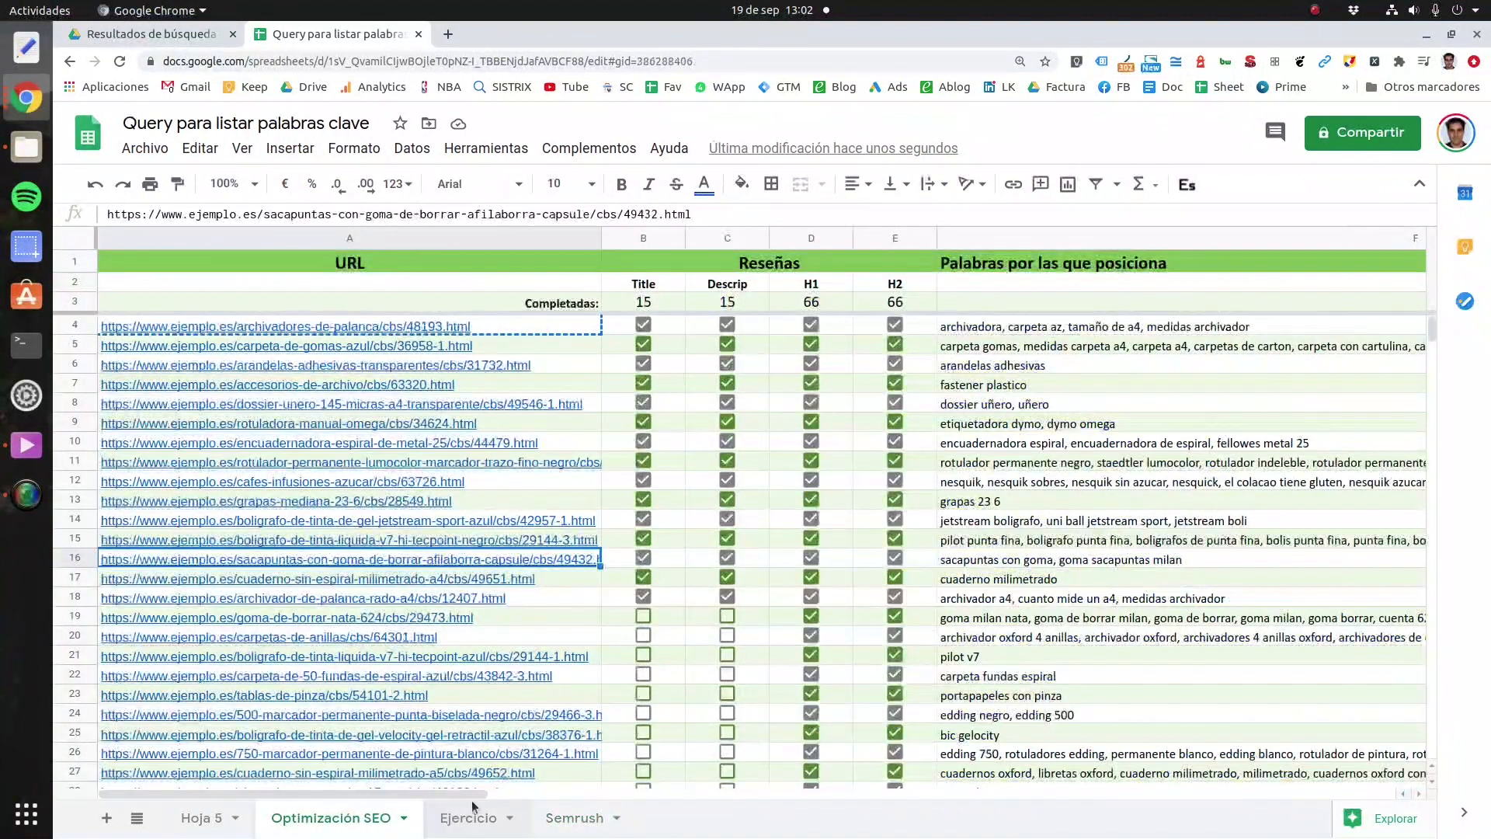
left_click(471, 815)
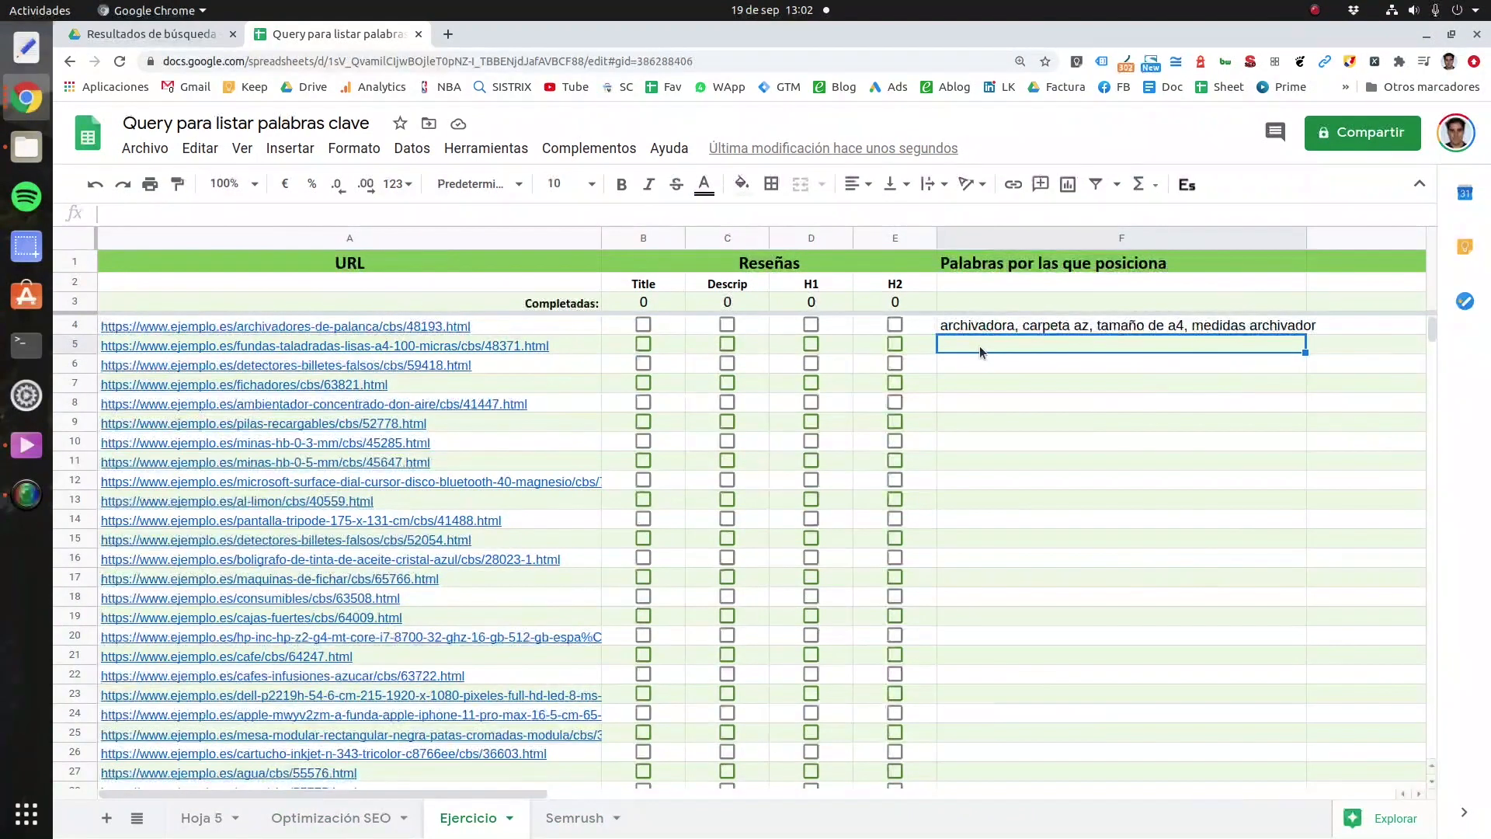
left_click(1015, 328)
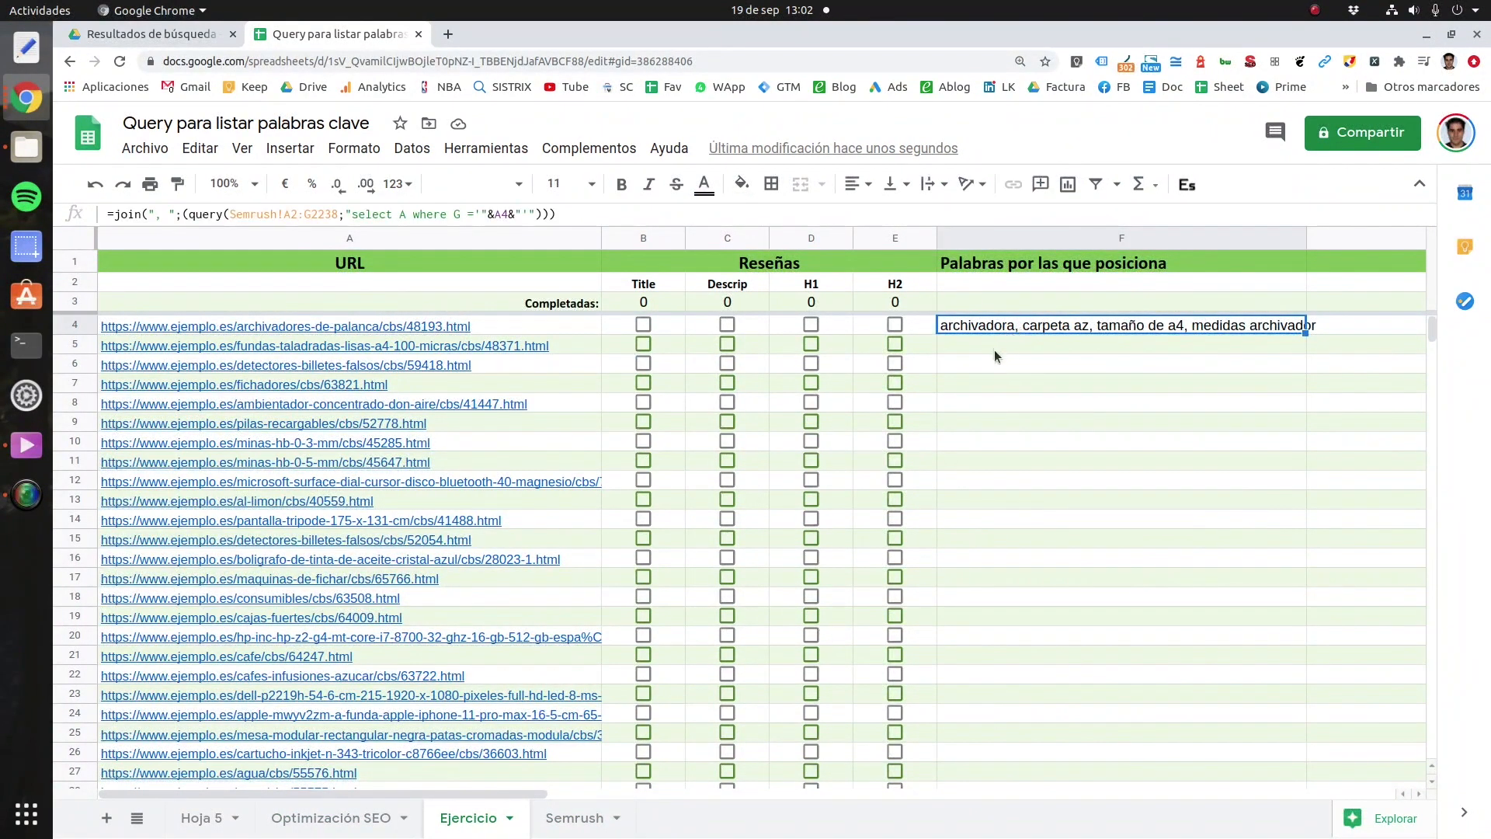
left_click(992, 351)
type("=quer")
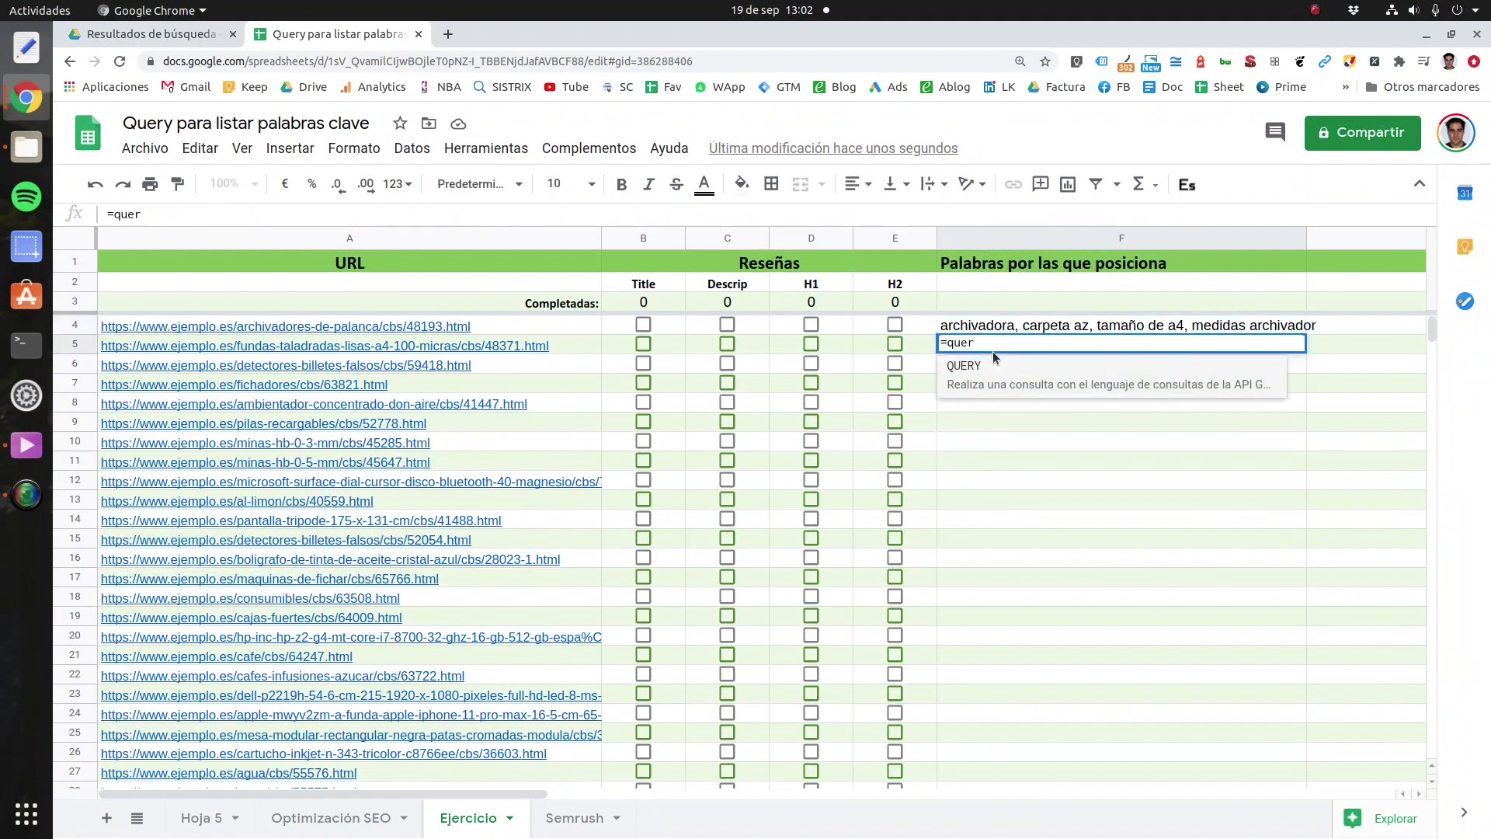
key("BackSpace")
key("BackSpace")
key("BackSpace")
key("BackSpace")
key("BackSpace")
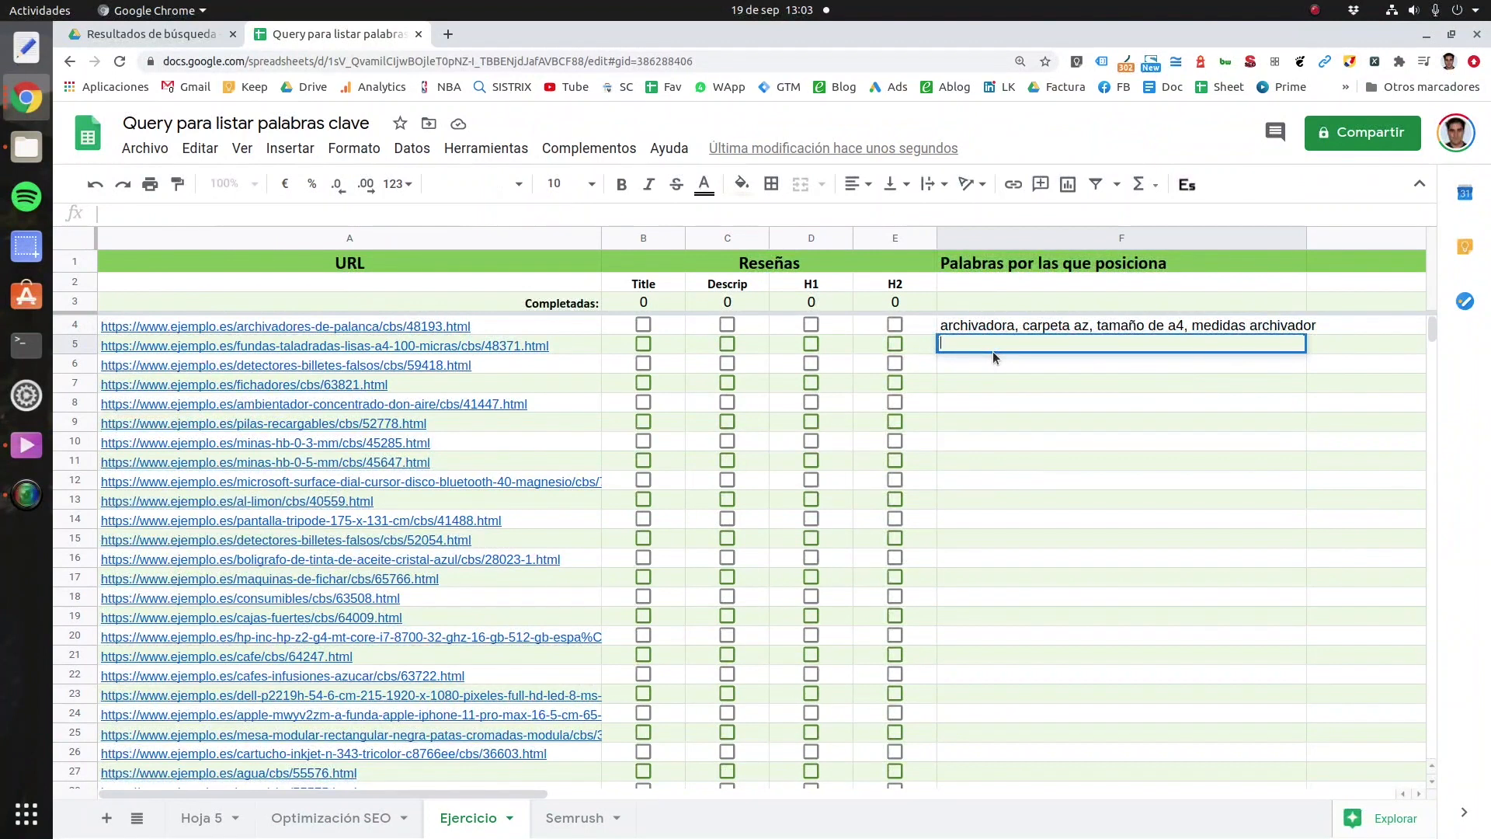
Step: Examine the data range argument inside the QUERY formula in F4, leaving the formula unedited
key("Up")
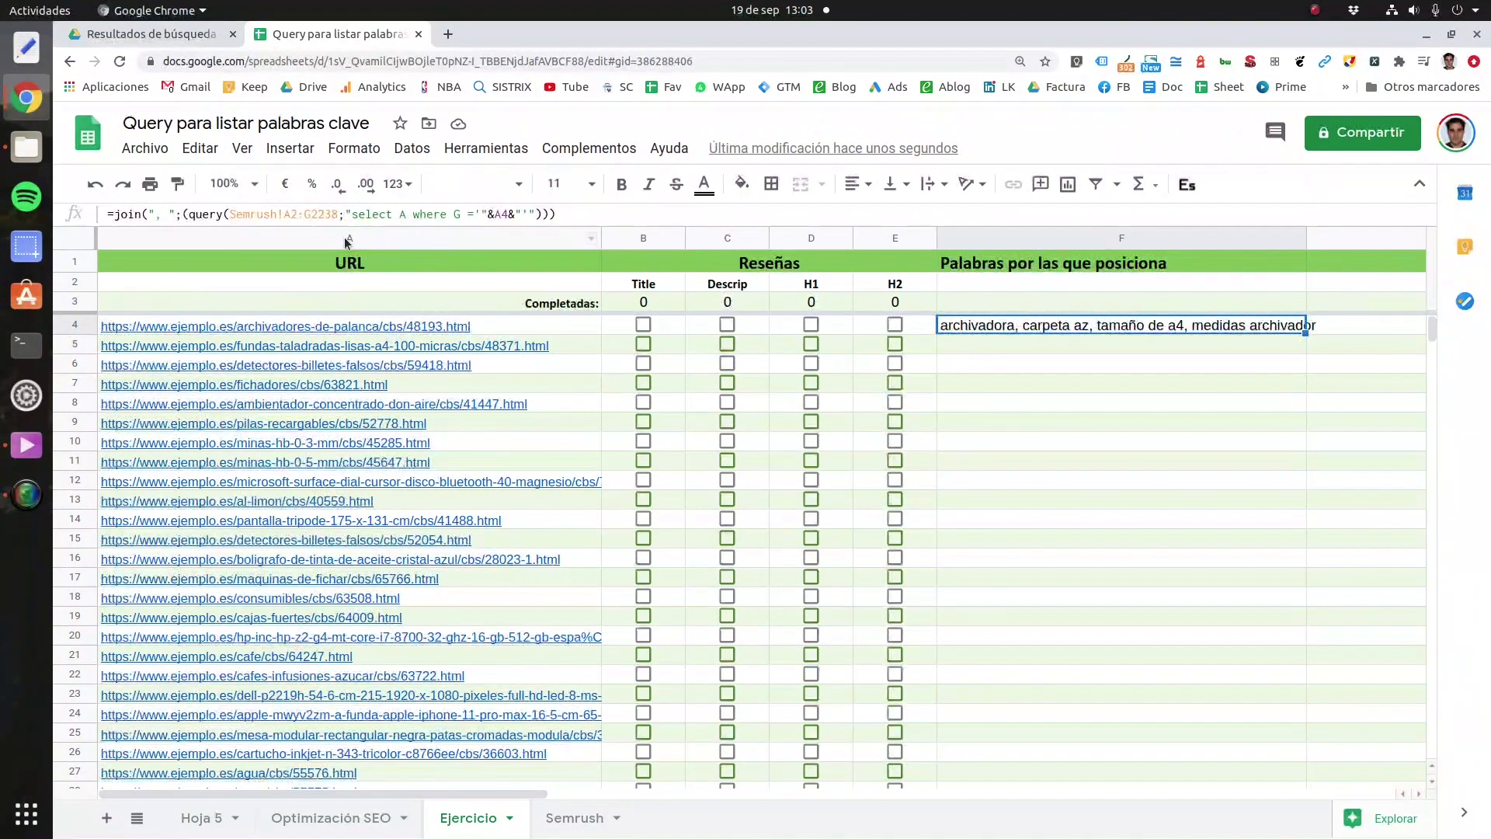
left_click_drag(230, 214, 339, 215)
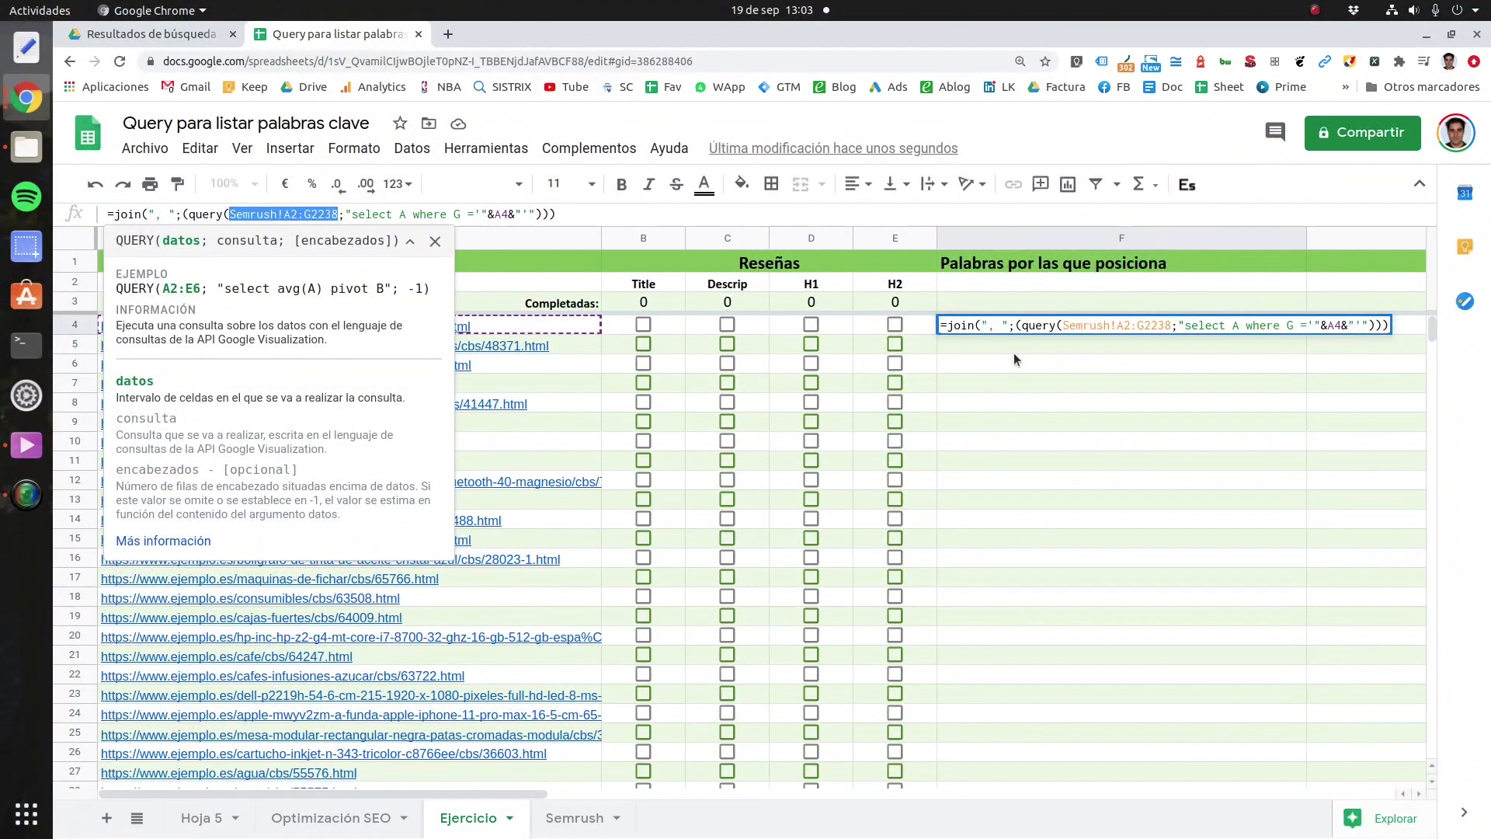
key("Escape")
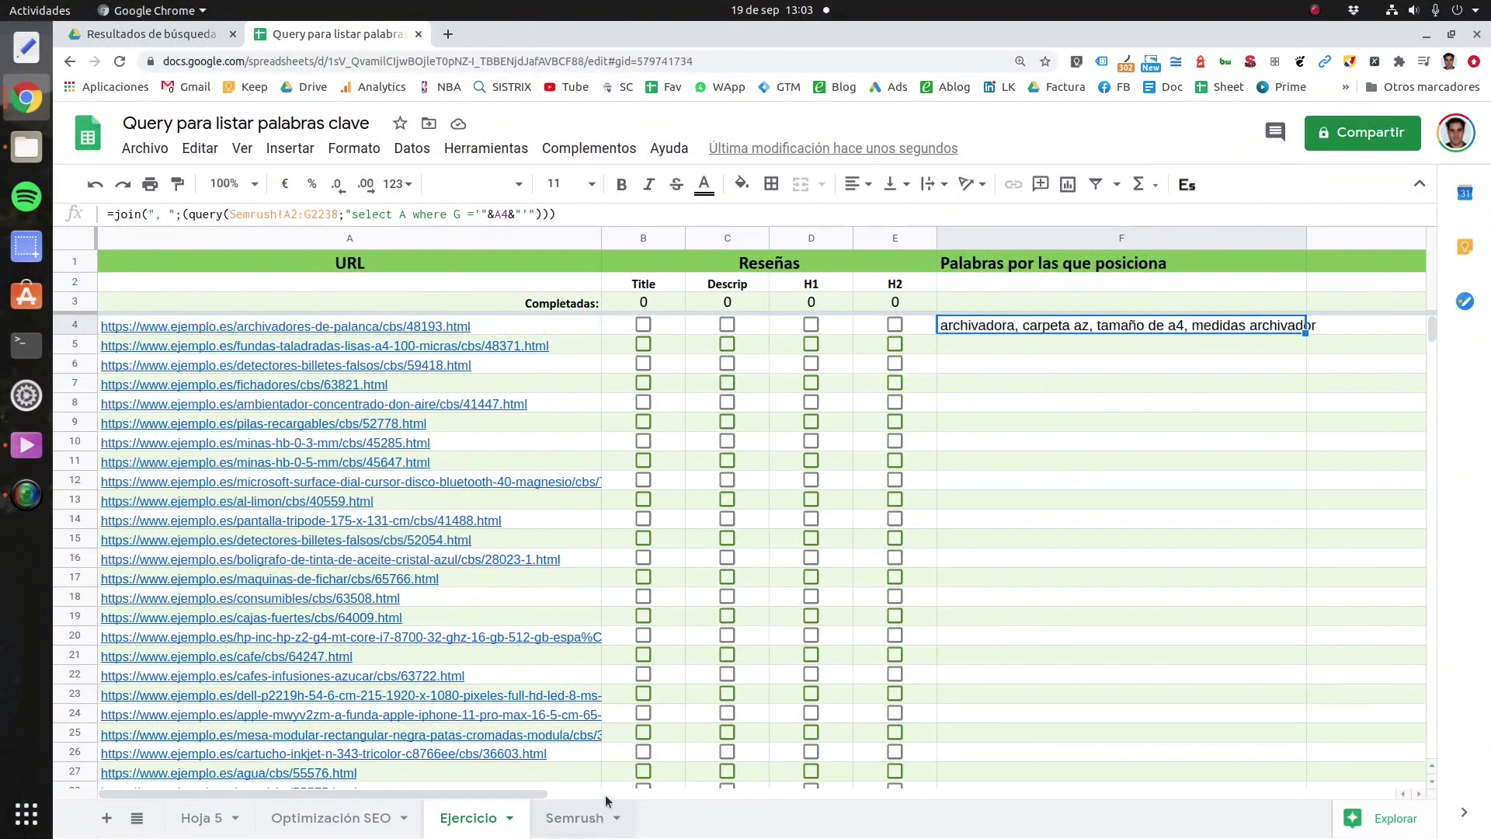
Step: Create a named range called datos for columns A to G of Semrush, and return to cell F5 in Ejercicio
left_click(602, 814)
left_click_drag(161, 241, 1067, 238)
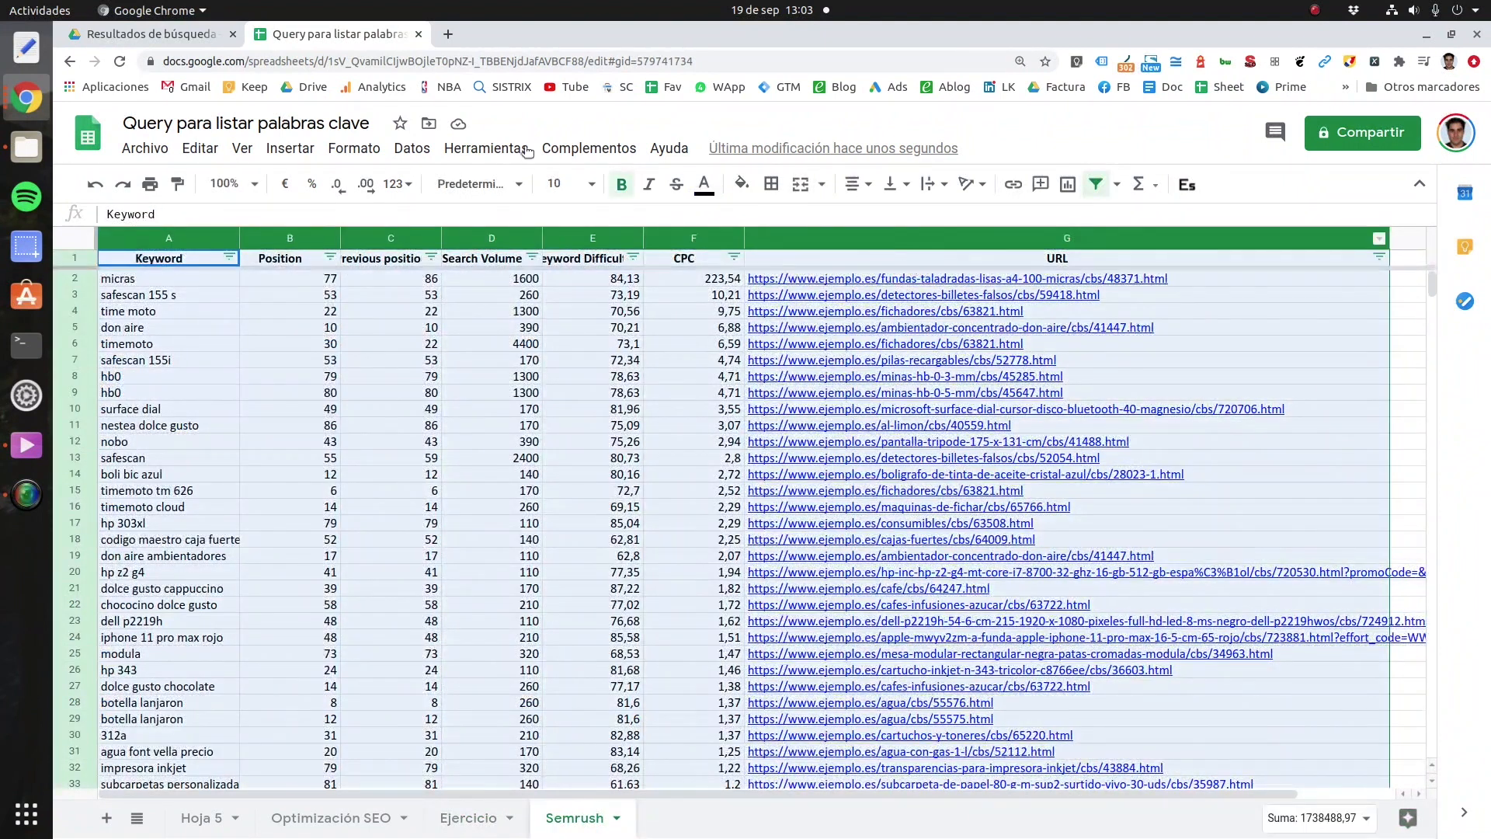
left_click(411, 148)
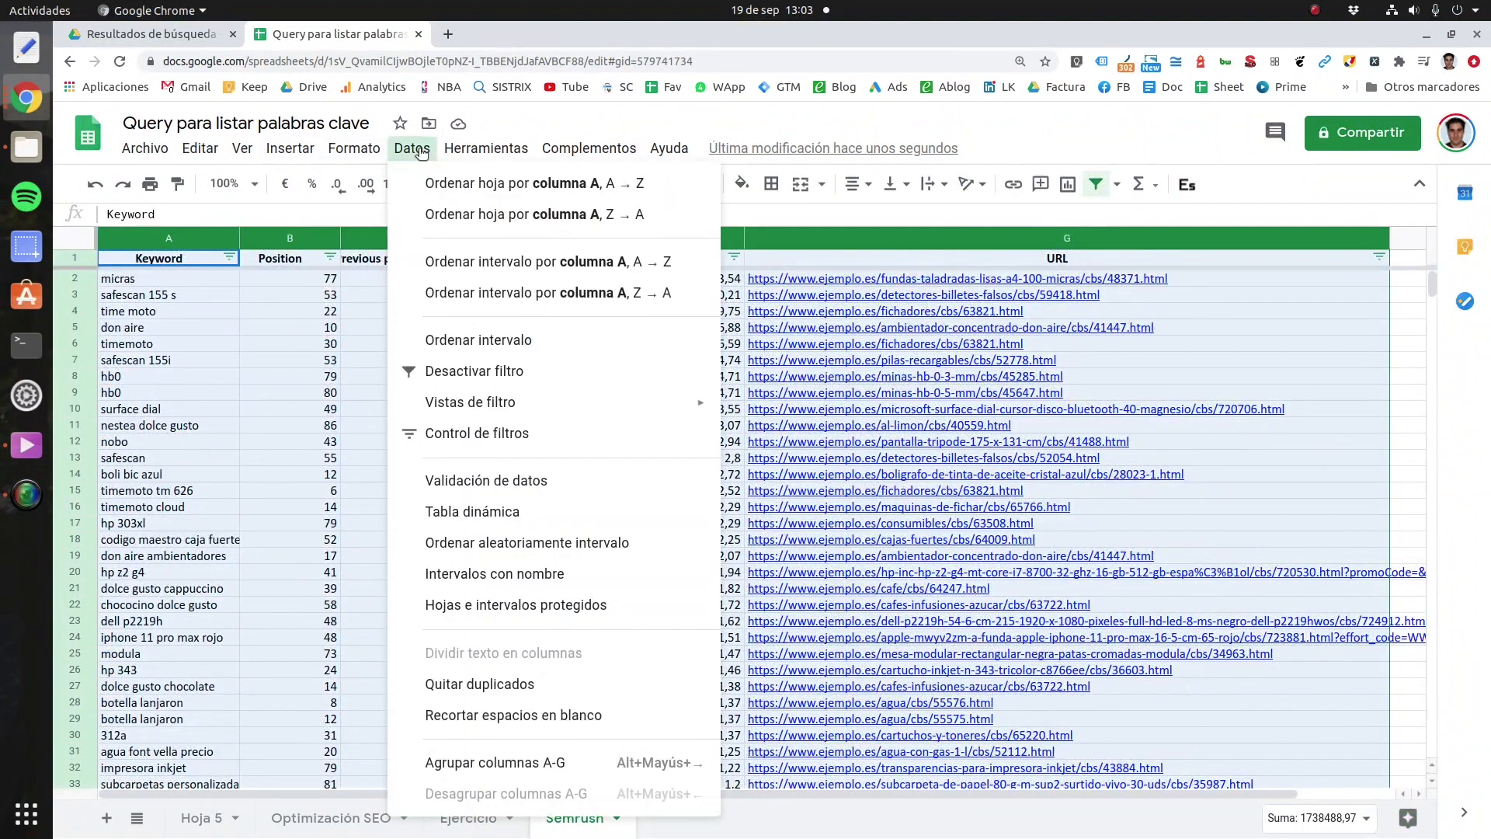
left_click(499, 573)
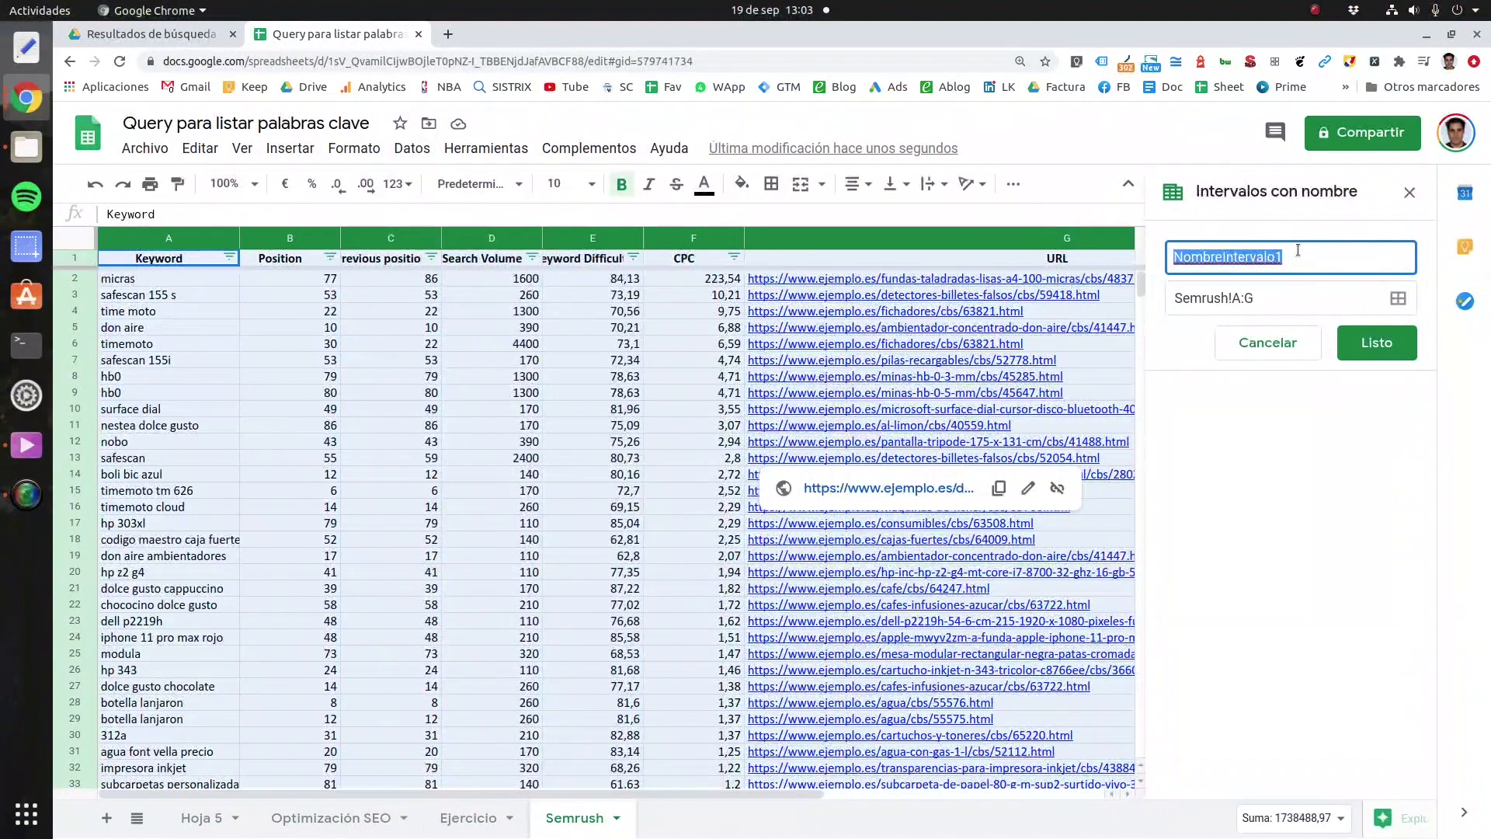
type("datos")
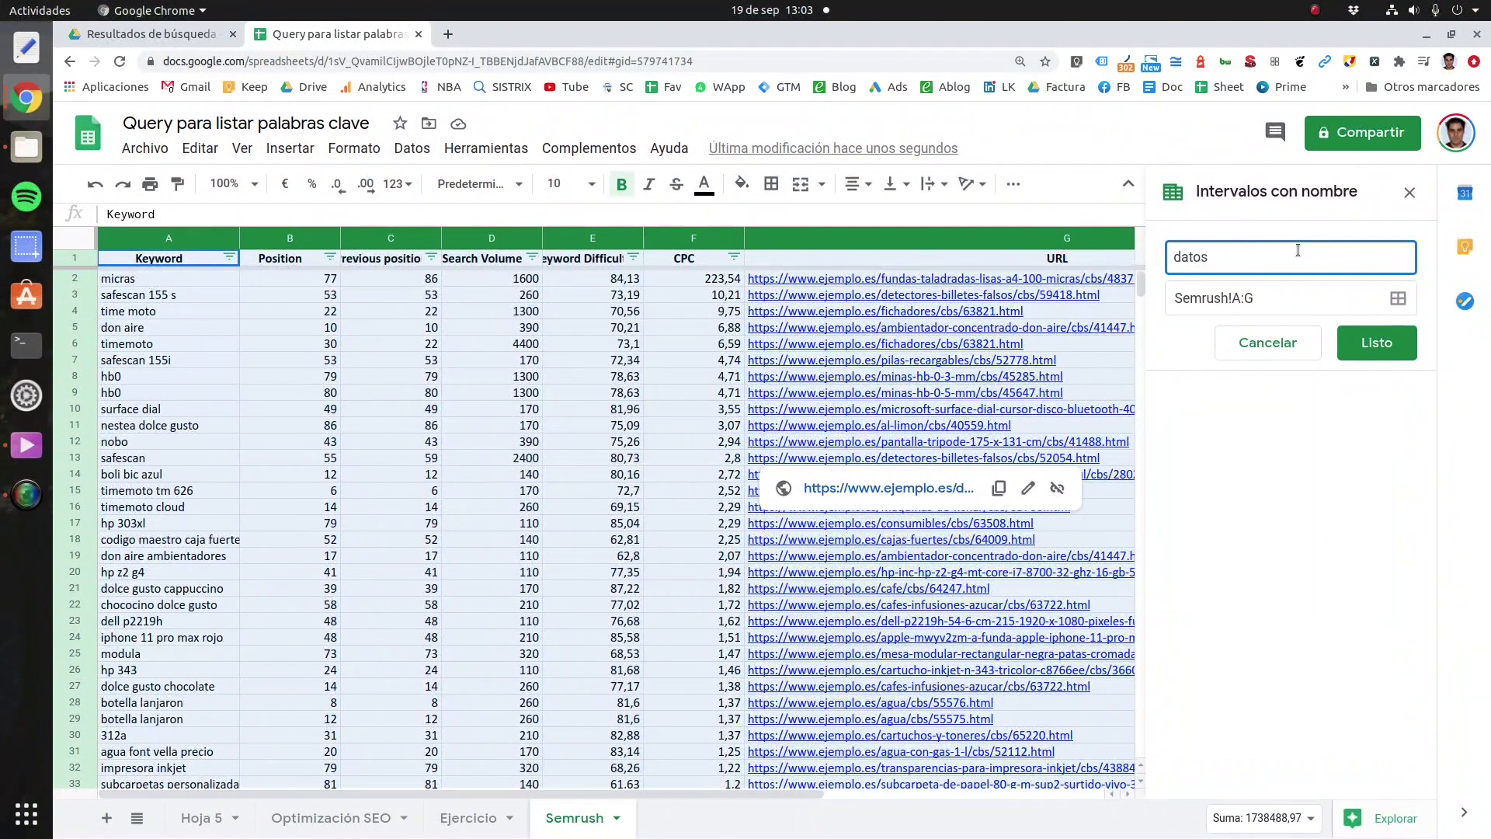
type("tota")
key("BackSpace")
key("BackSpace")
key("BackSpace")
key("BackSpace")
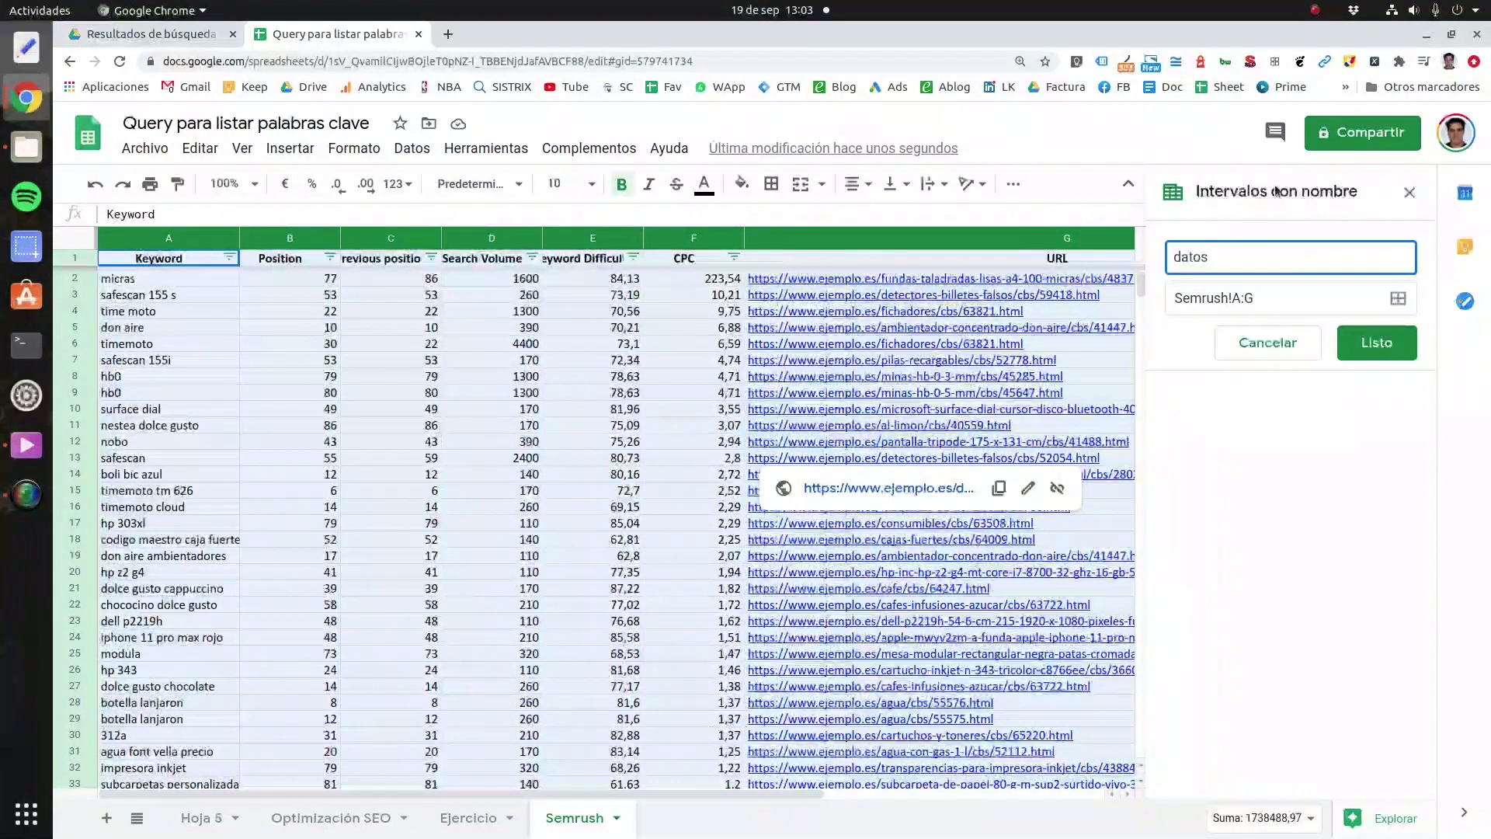
left_click(1389, 344)
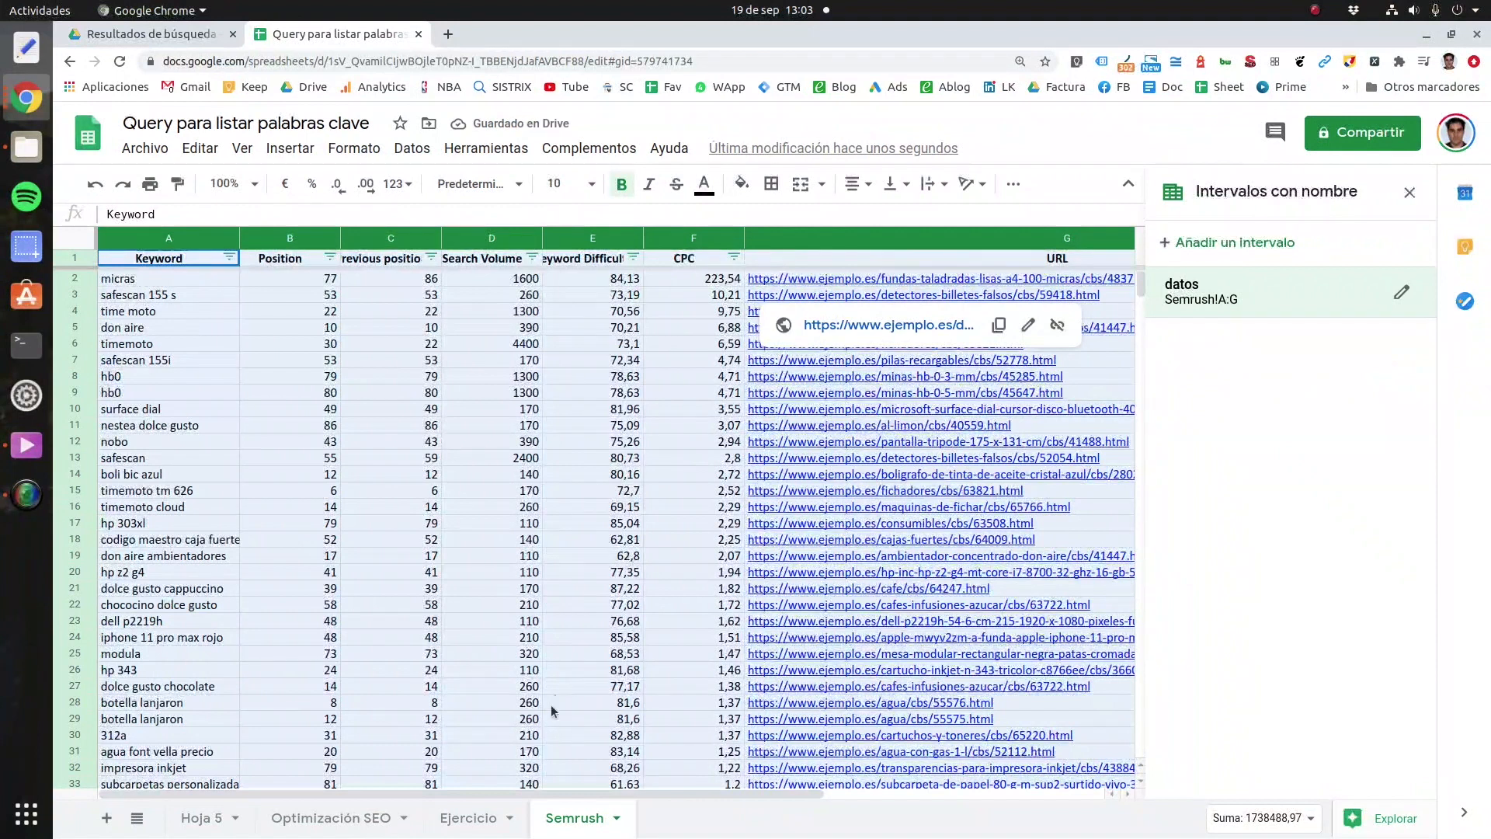
left_click(469, 820)
left_click(971, 346)
left_click(1410, 192)
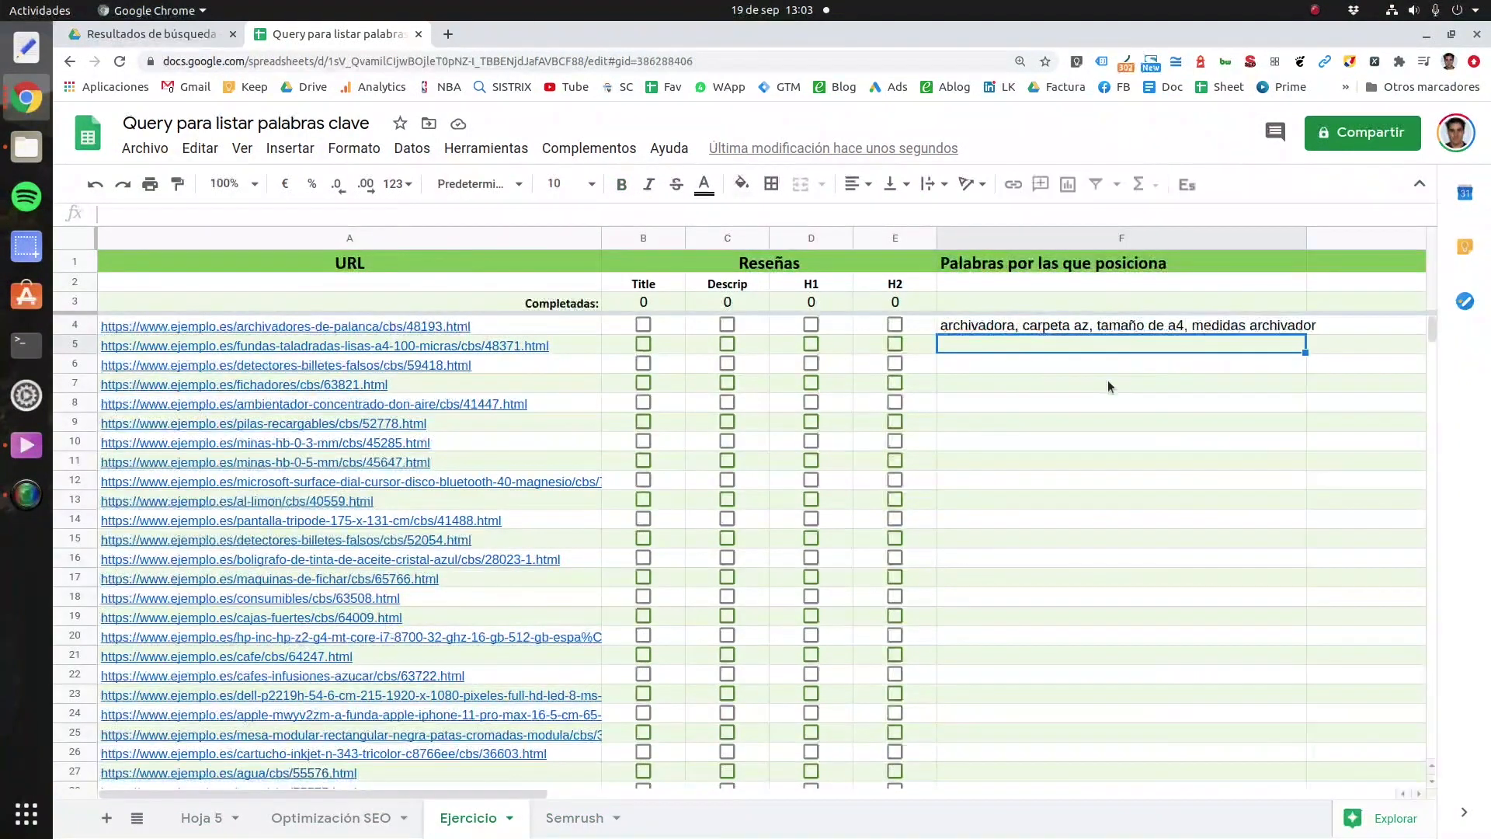
Step: Start the keyword formula in F5 as =query(datos;"select , using the named range as the data argument
left_click(1067, 331)
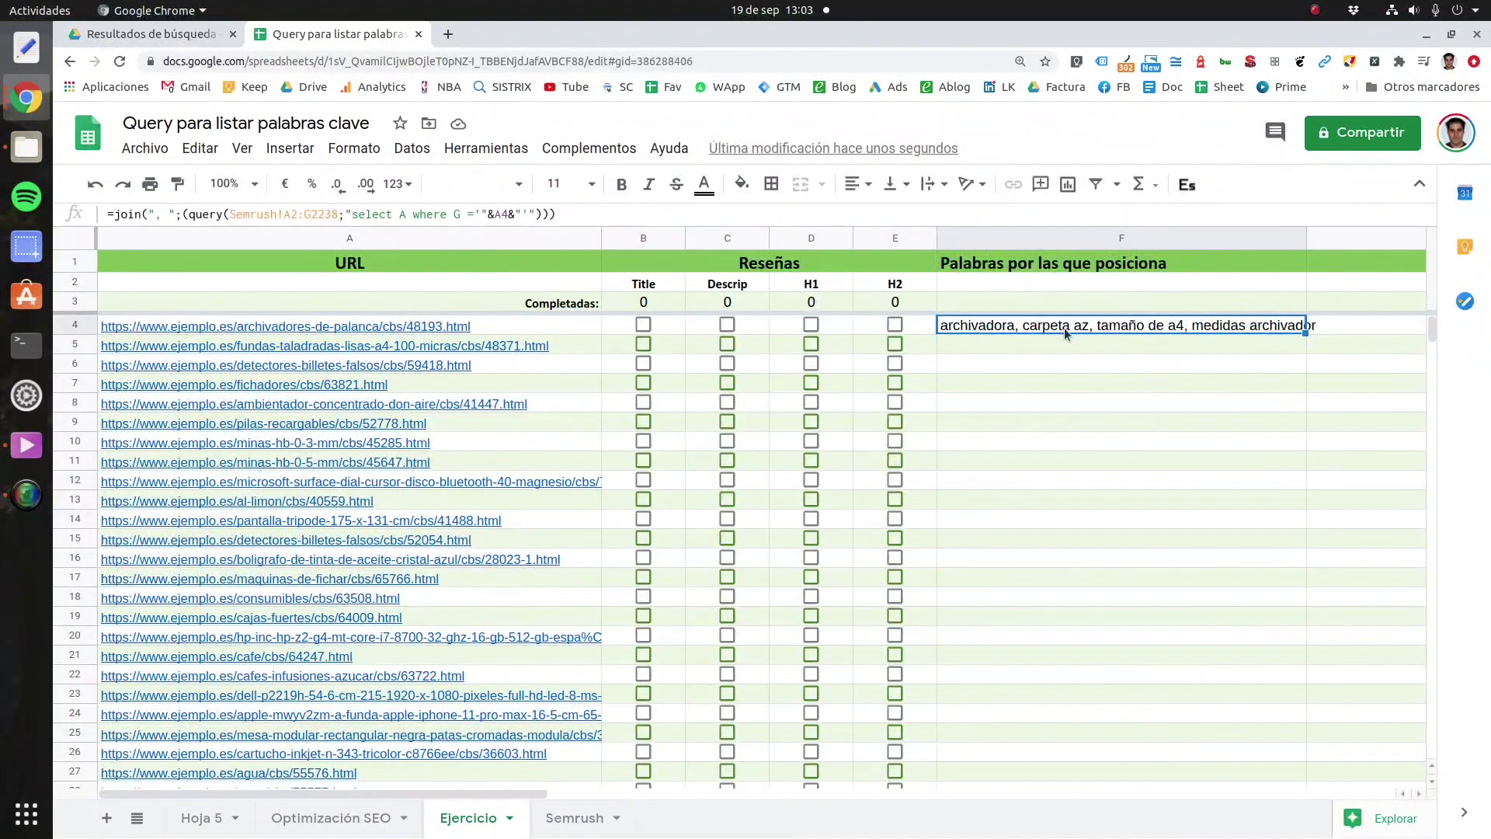
left_click(954, 346)
type("=")
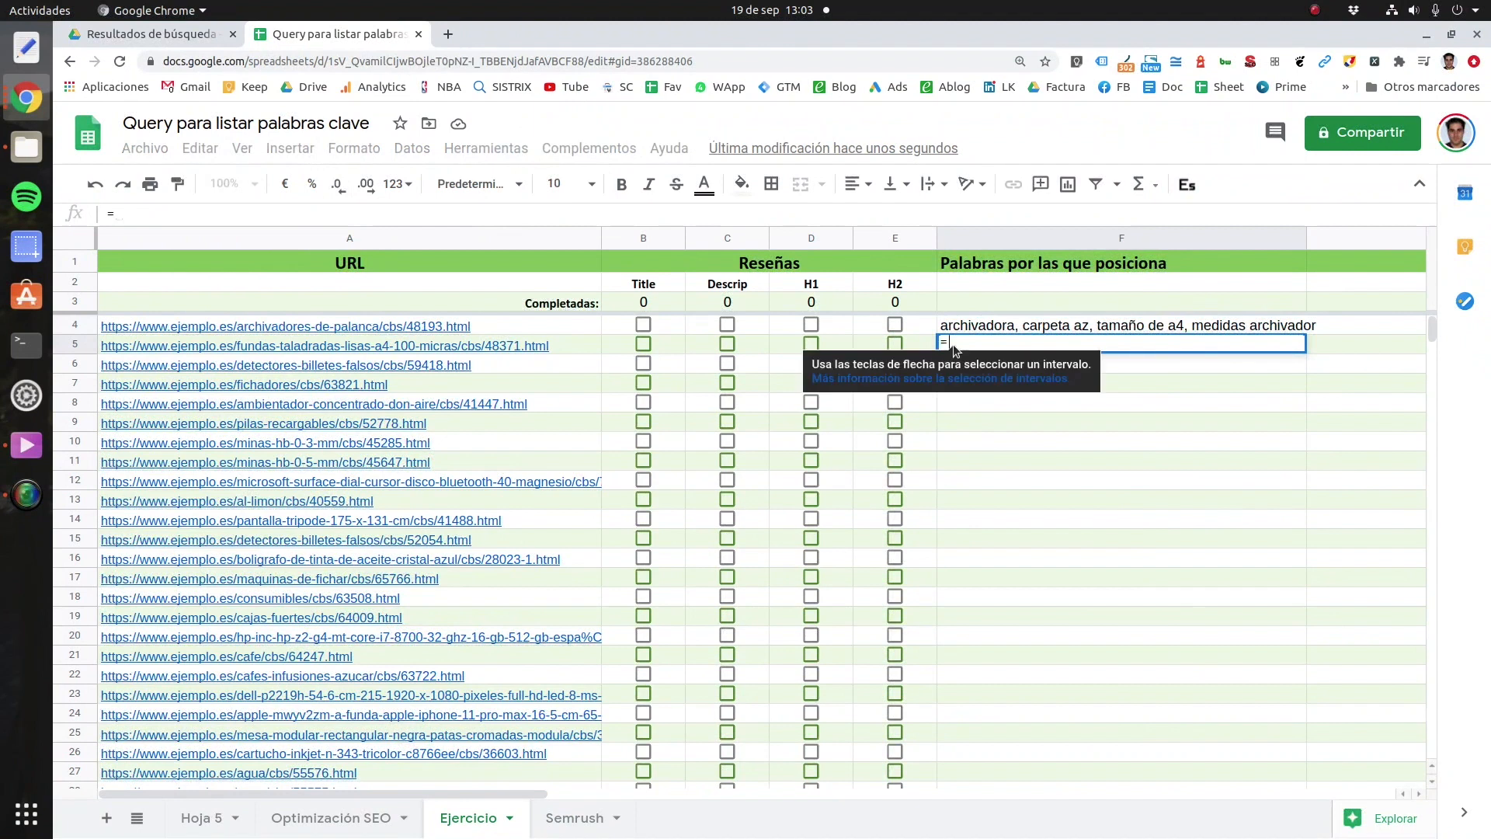
type("query")
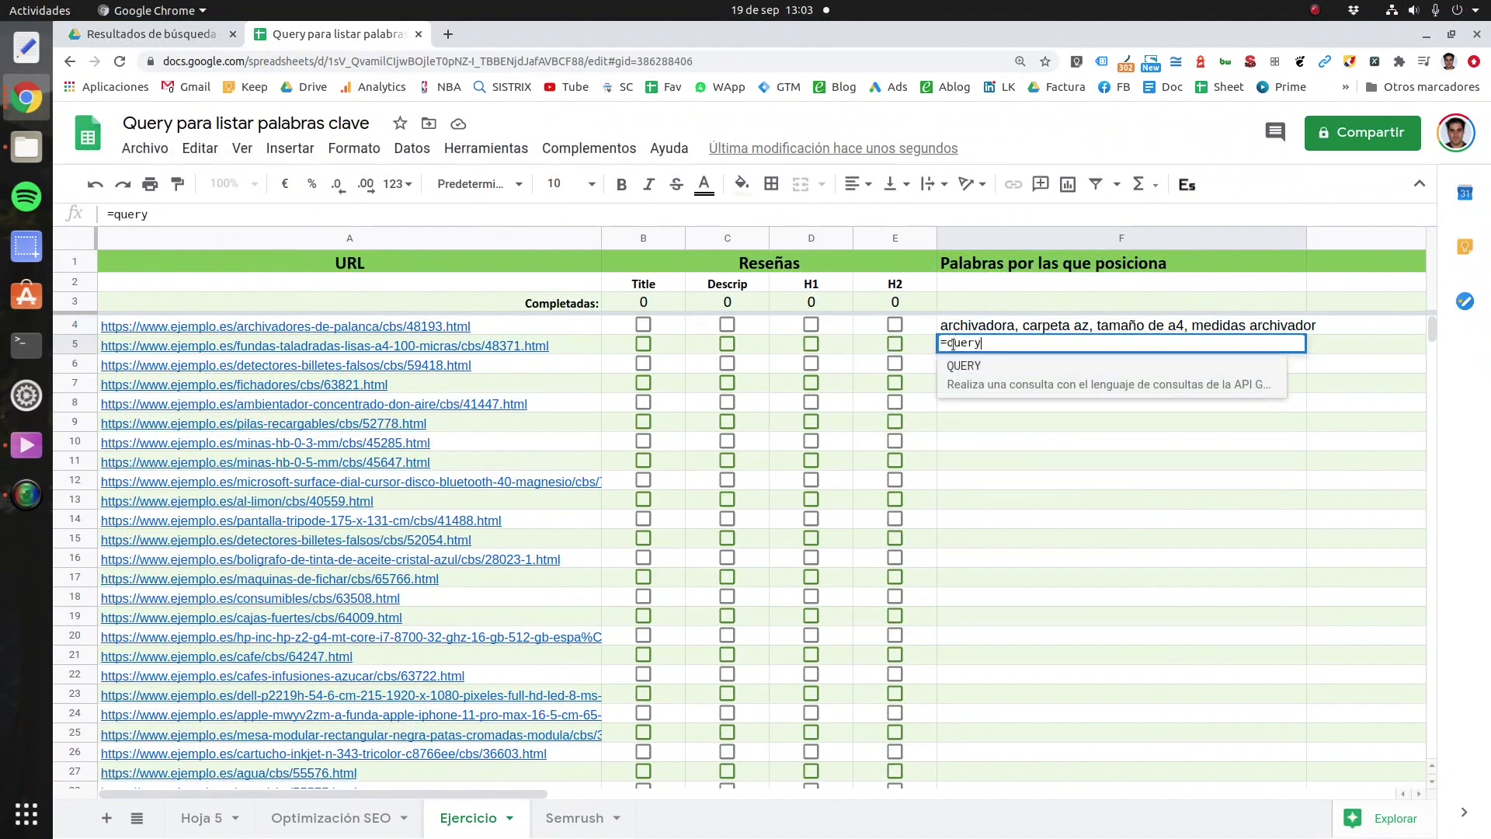
type("(")
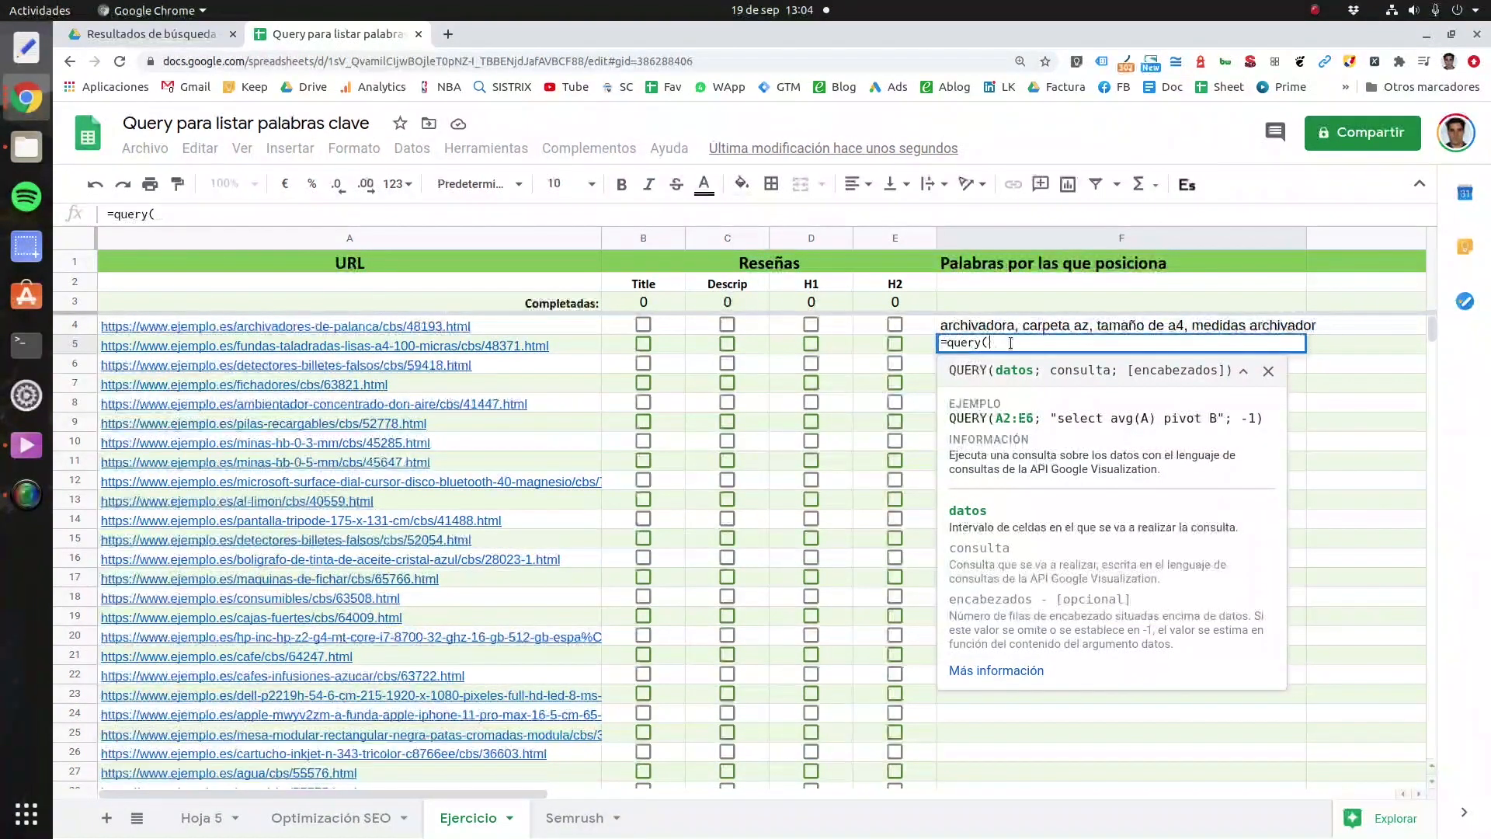
type("datos")
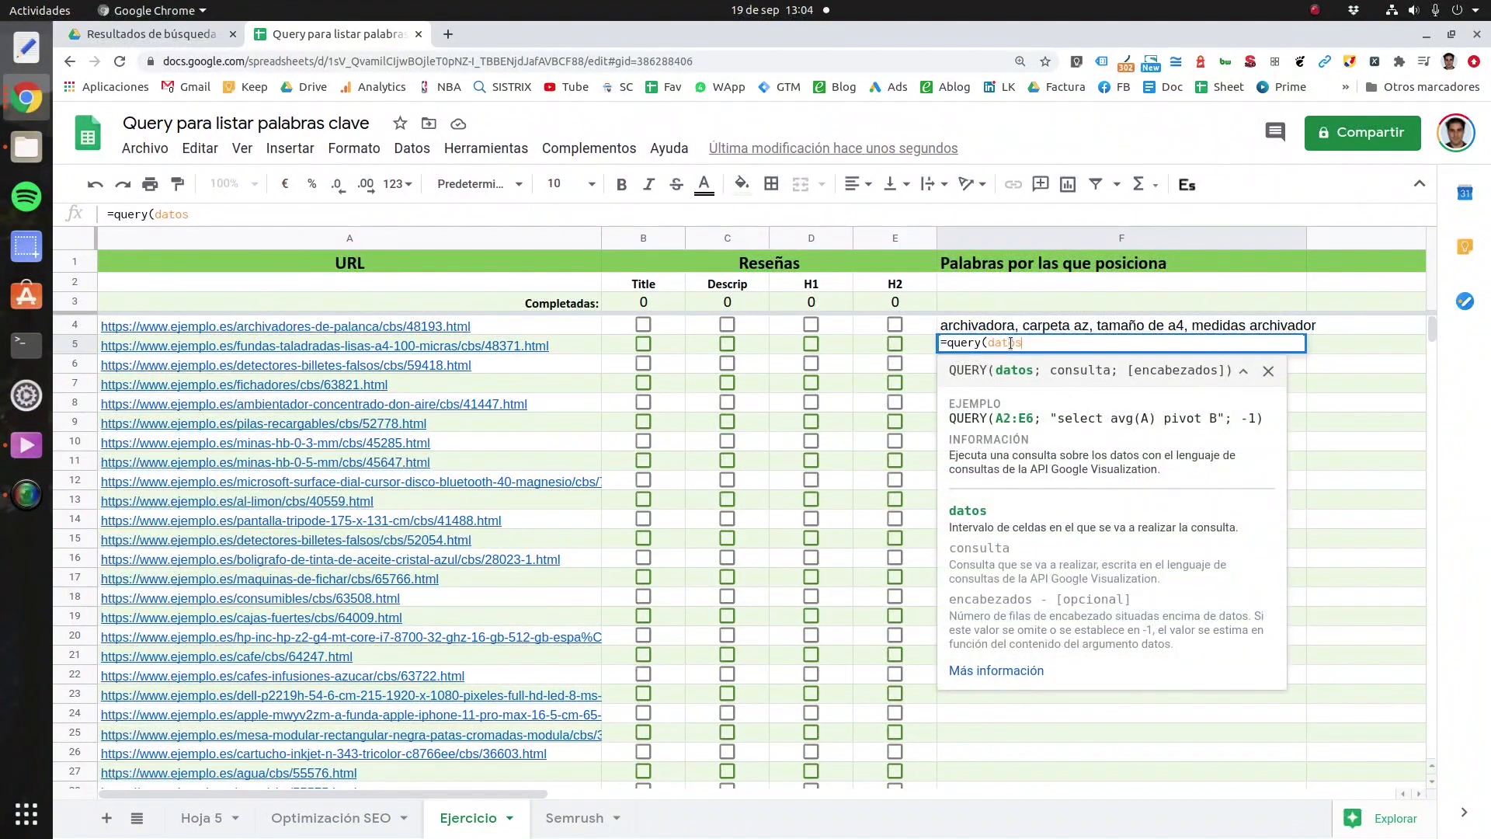
type(";")
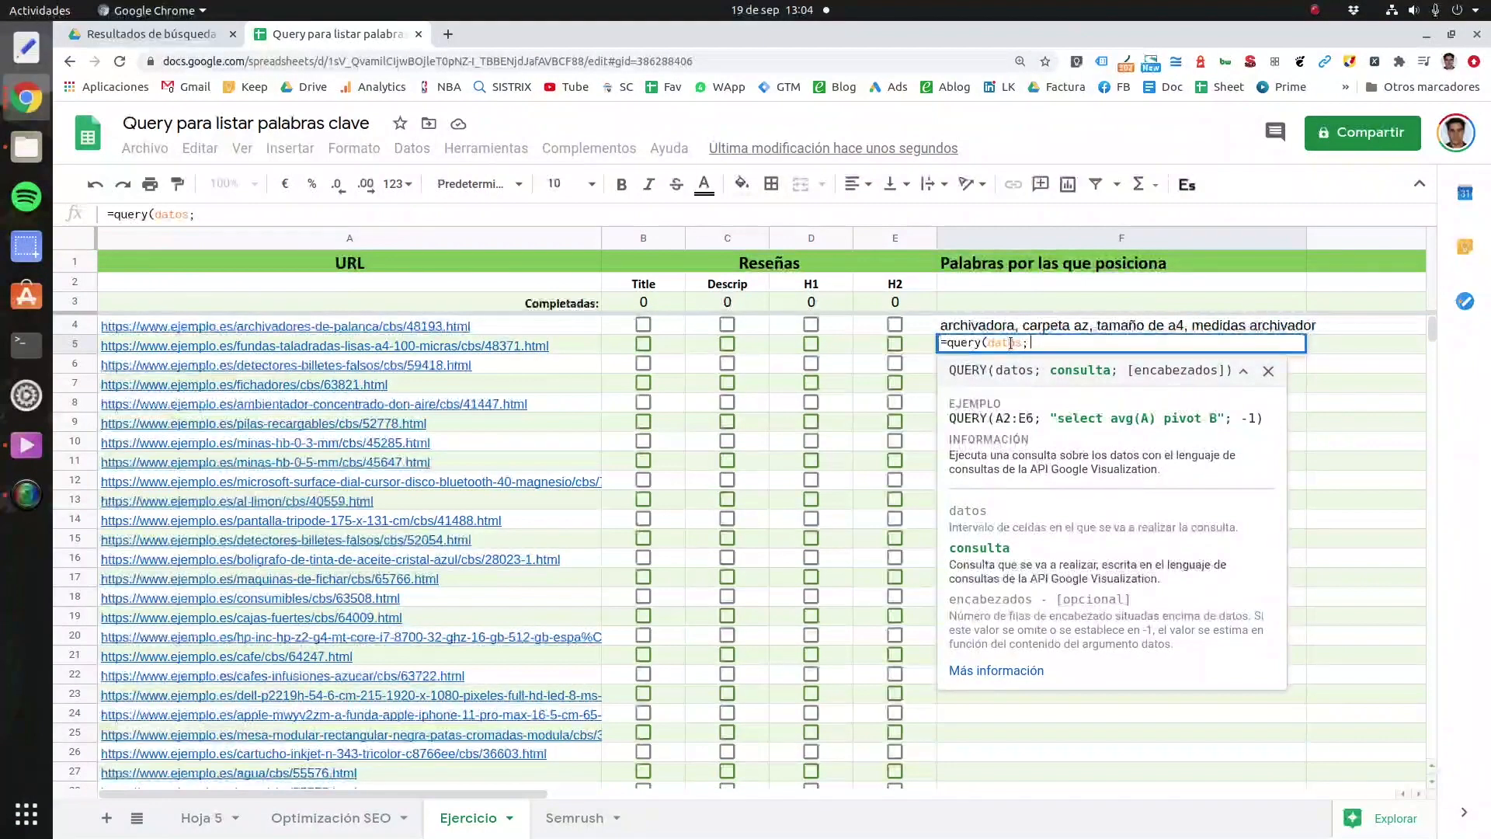
type("\"")
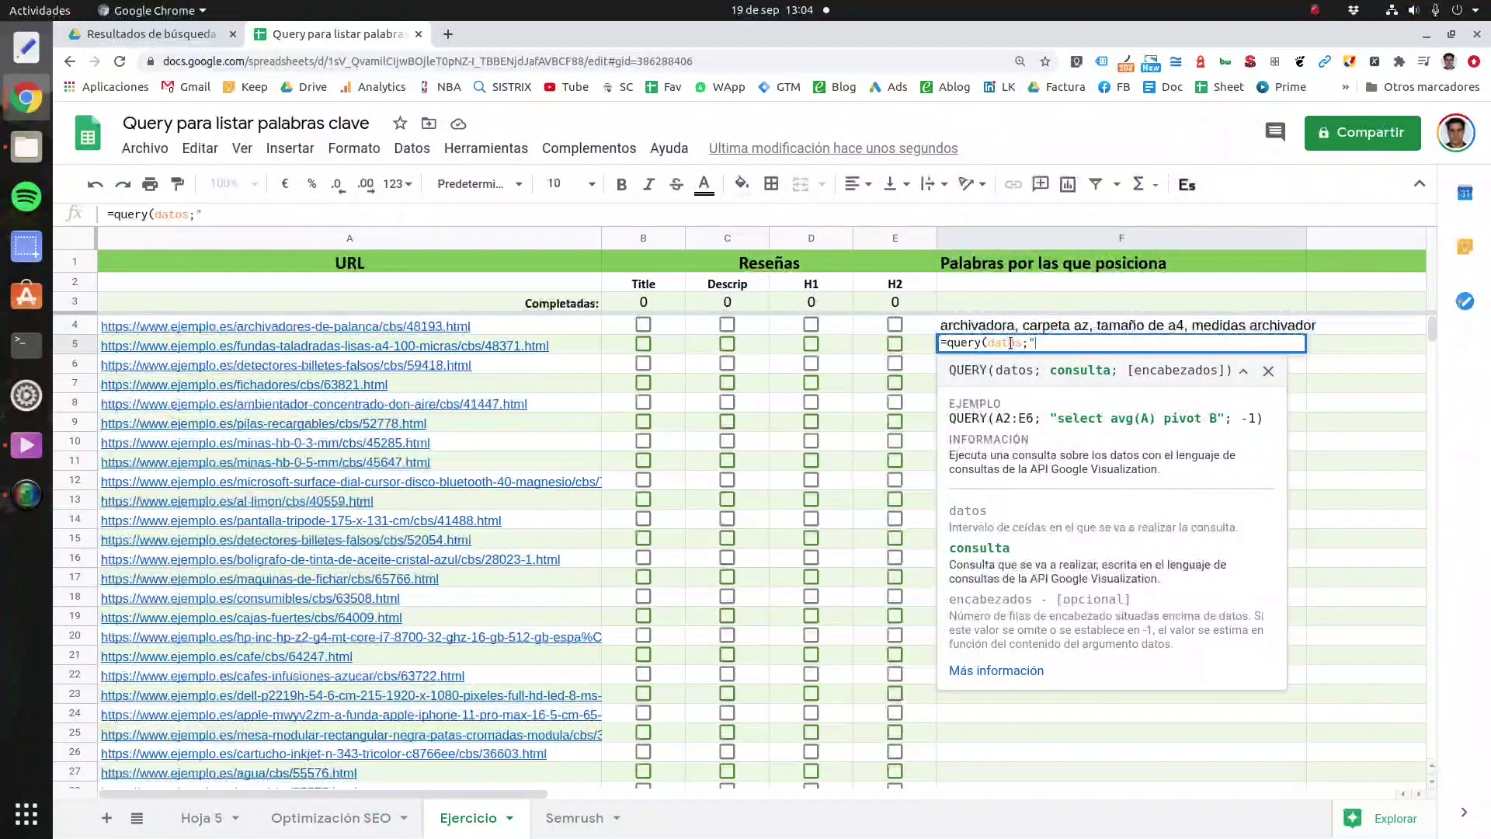
type("select")
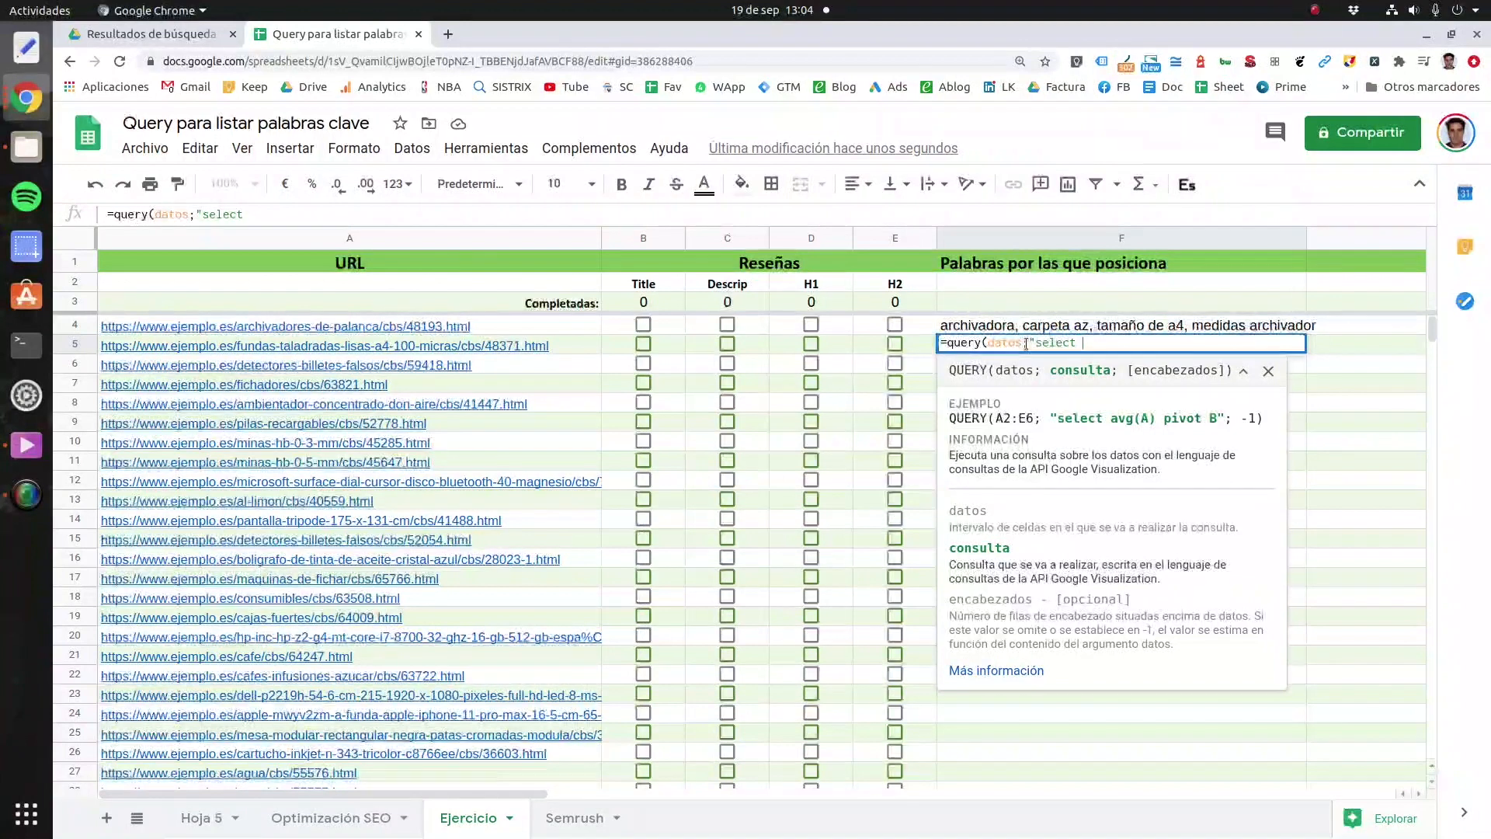
Step: Check which Semrush column holds the keywords and add column A to the select clause of the F5 query
left_click(571, 818)
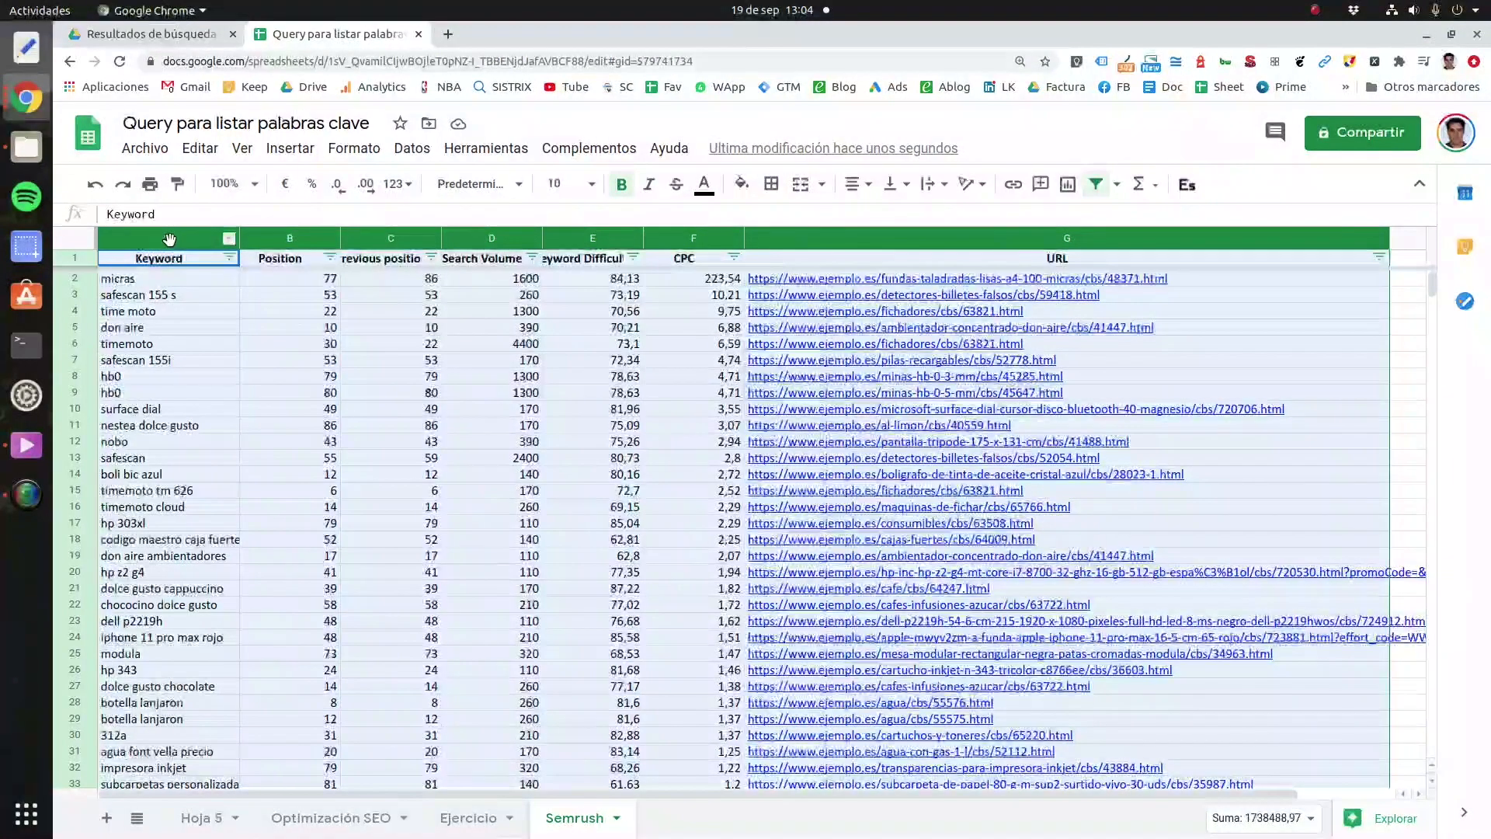
left_click(339, 818)
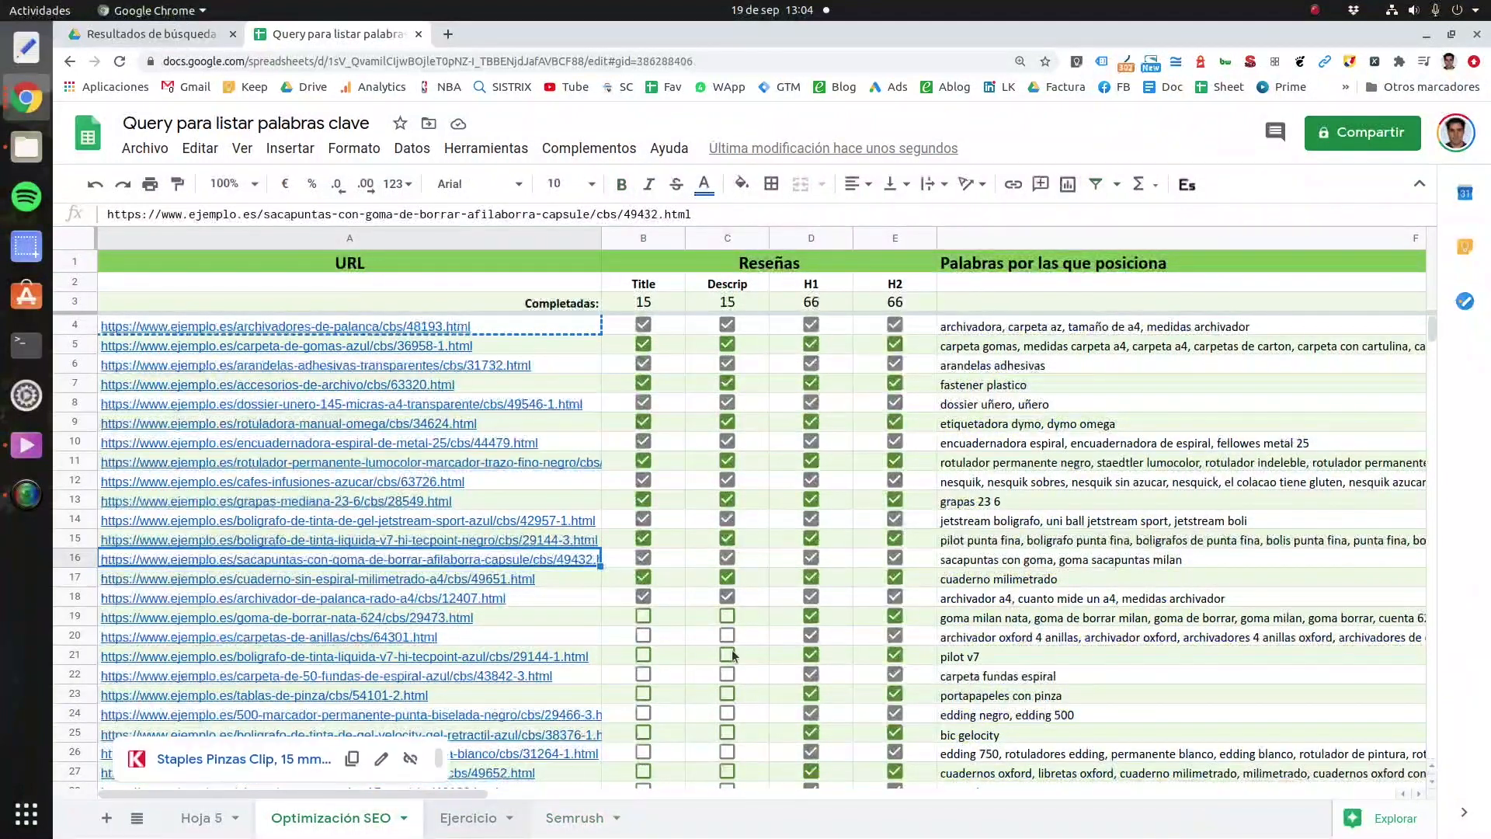
left_click(470, 817)
left_click(1080, 327)
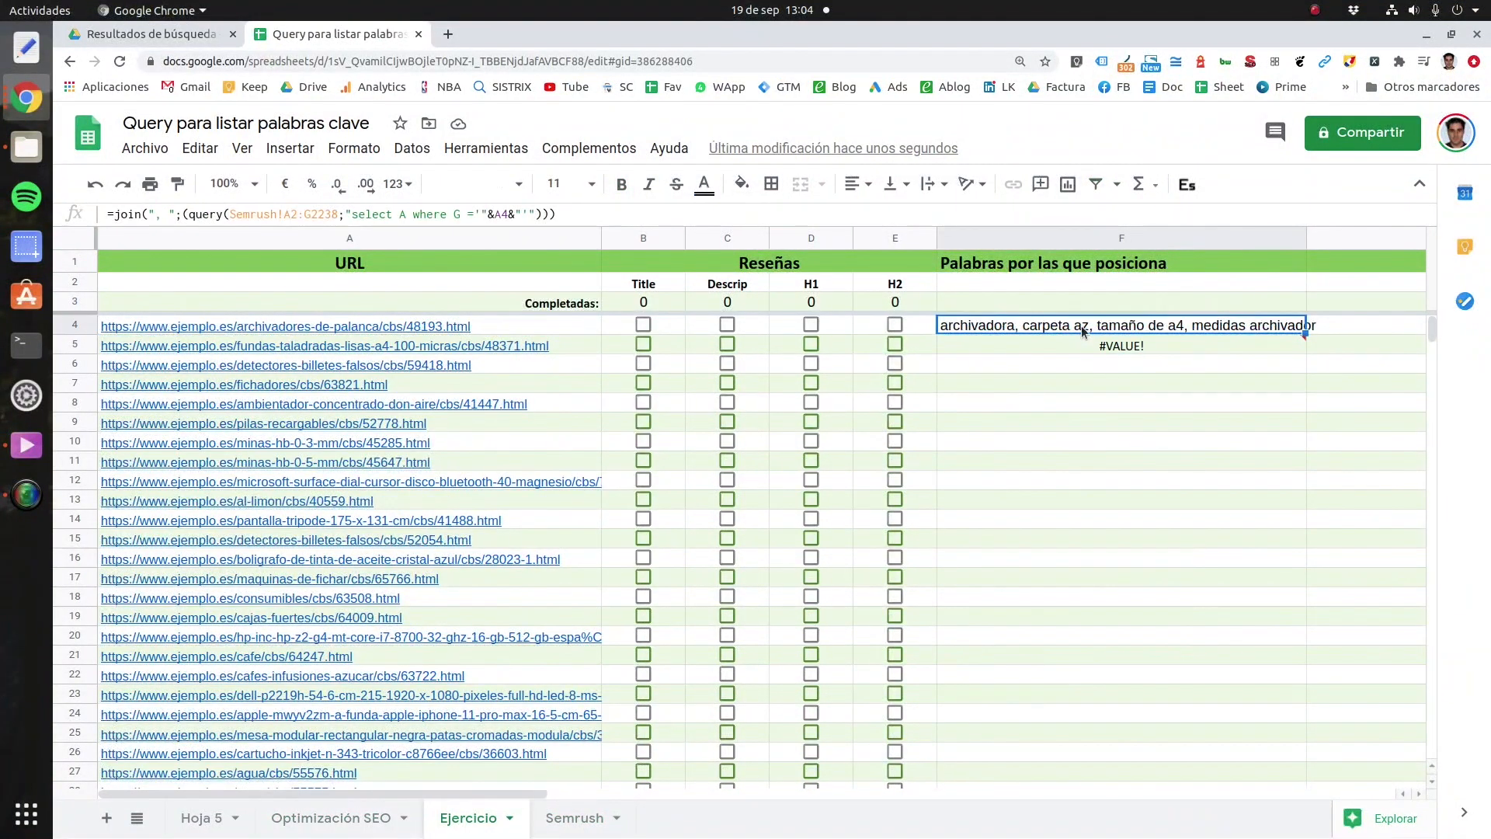
left_click(1068, 345)
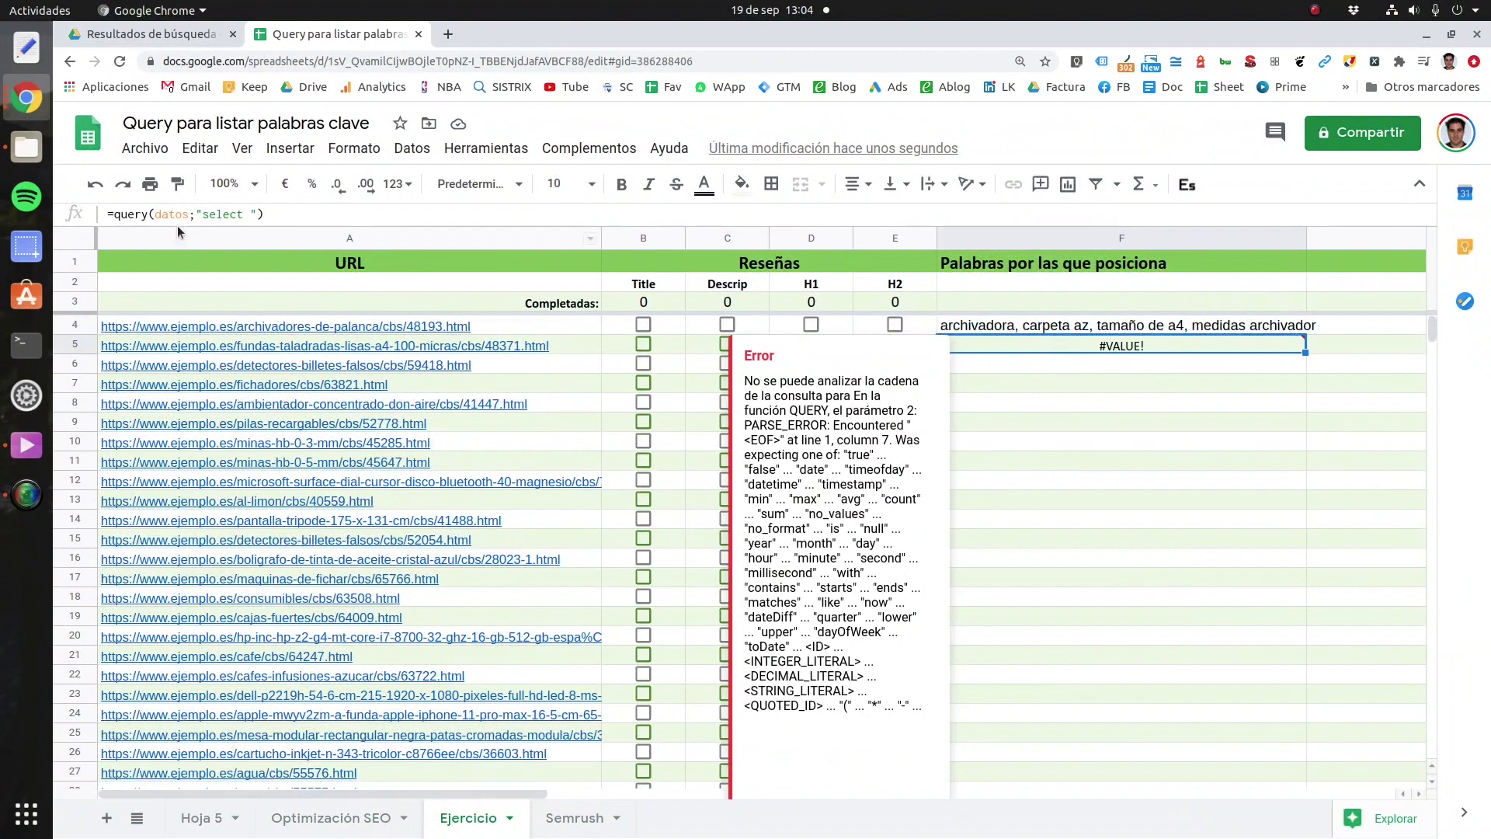
left_click(247, 215)
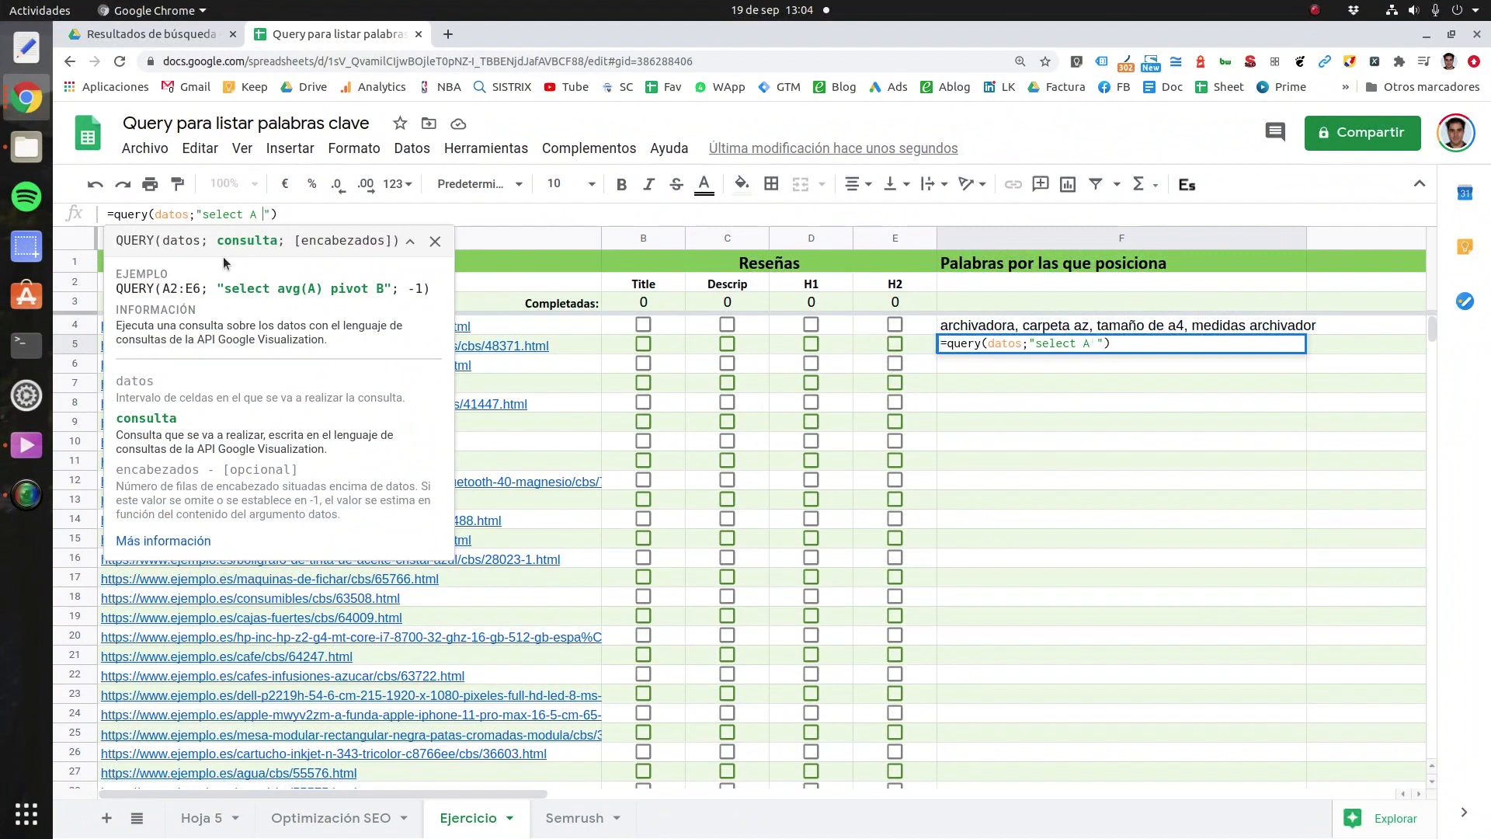
Step: Check which Semrush column holds the URLs and extend the F5 query with the condition where G=
type("where")
left_click(575, 818)
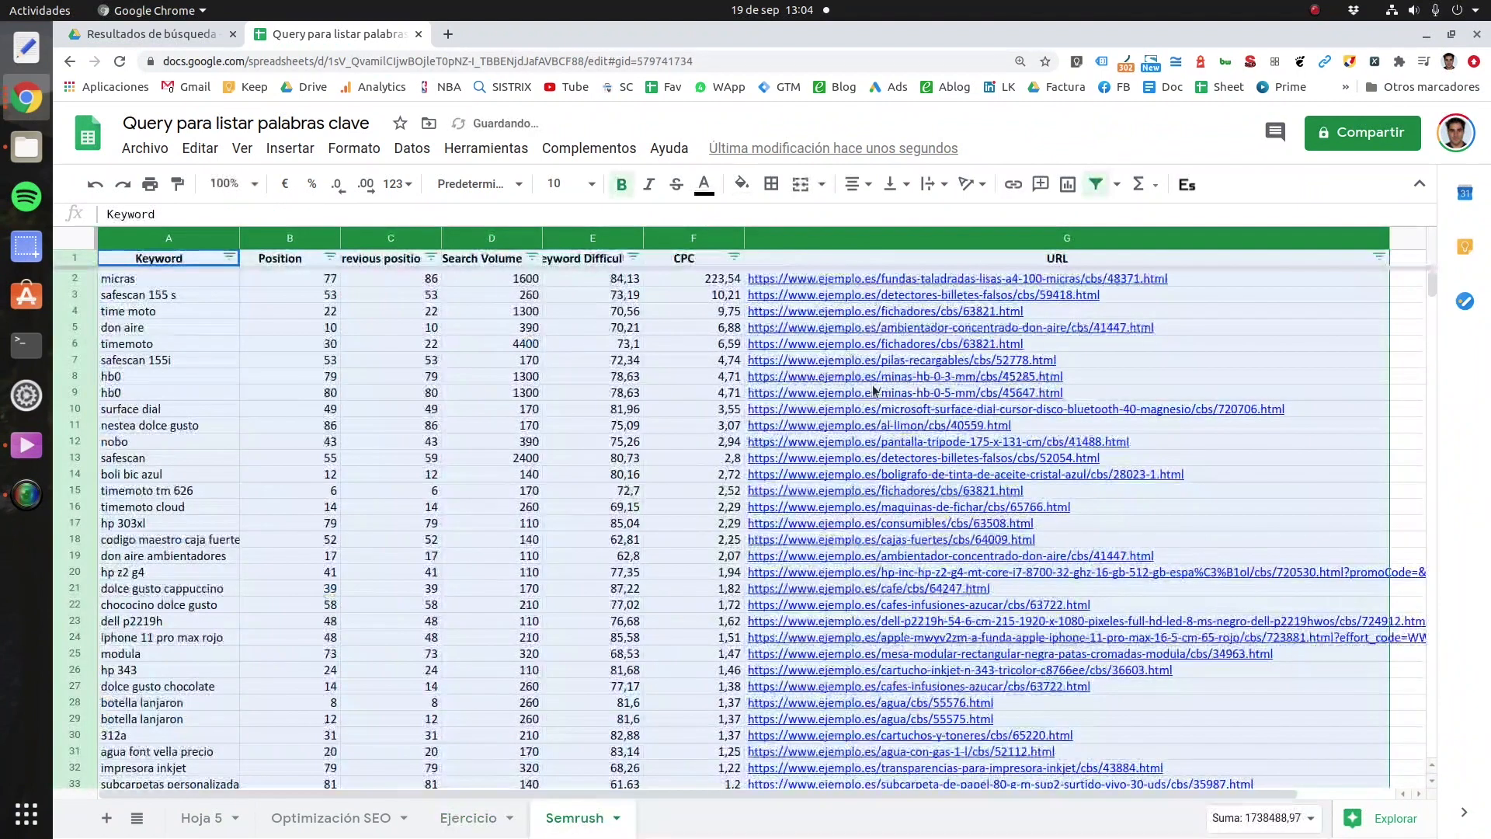
mouse_move(915, 281)
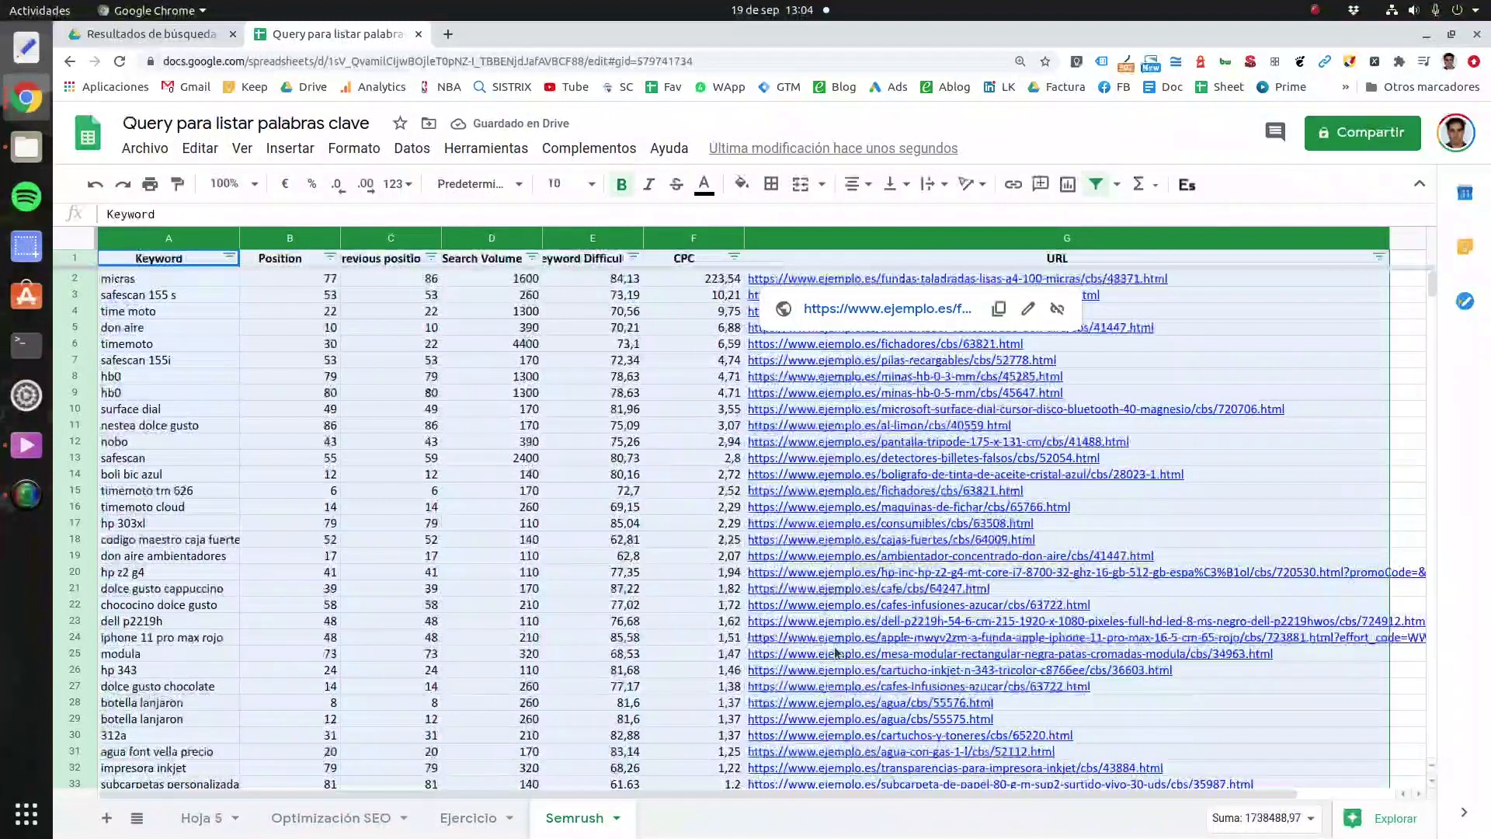
left_click(464, 819)
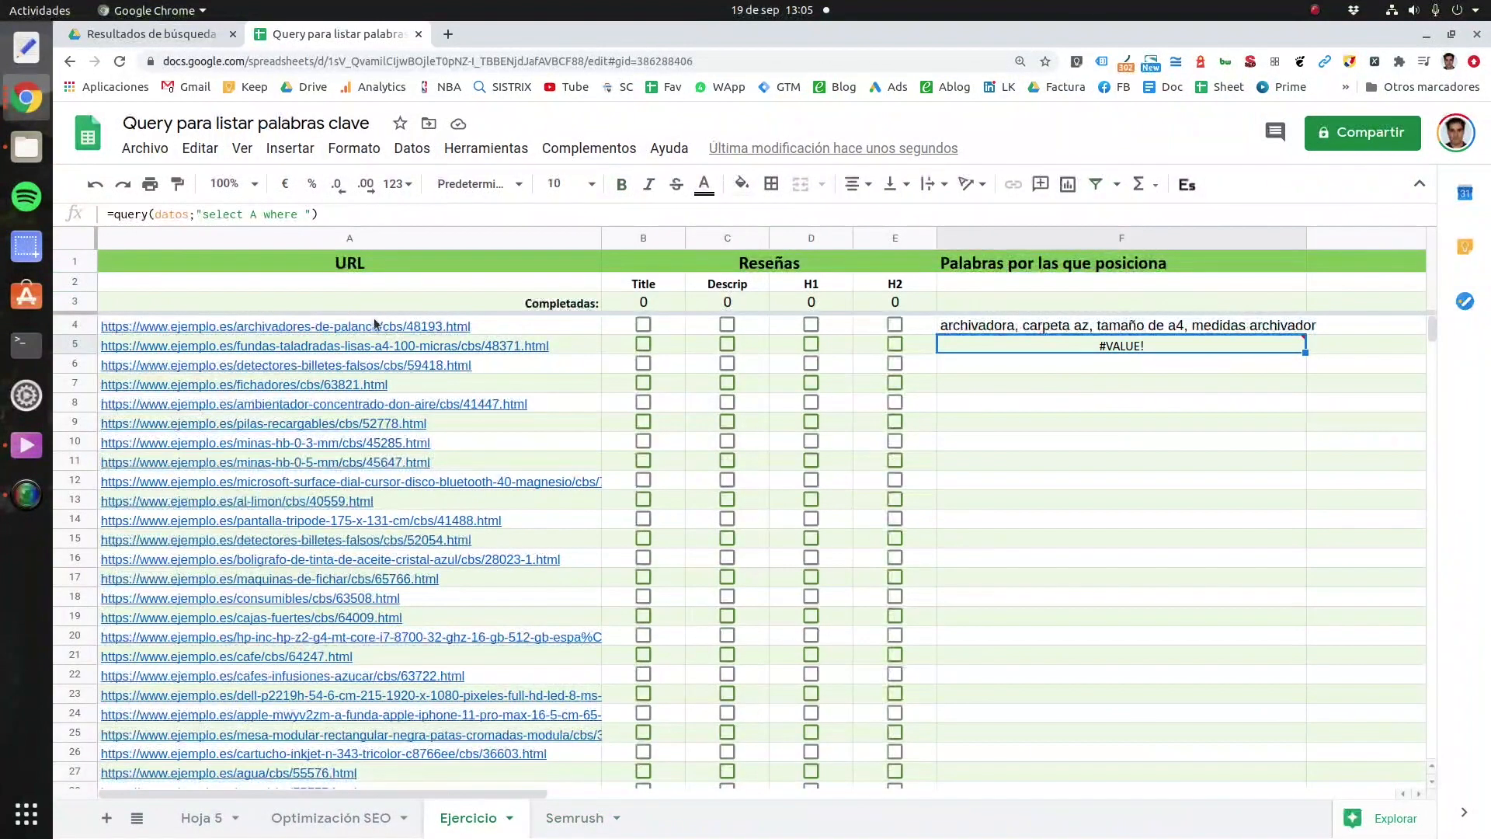
left_click(307, 214)
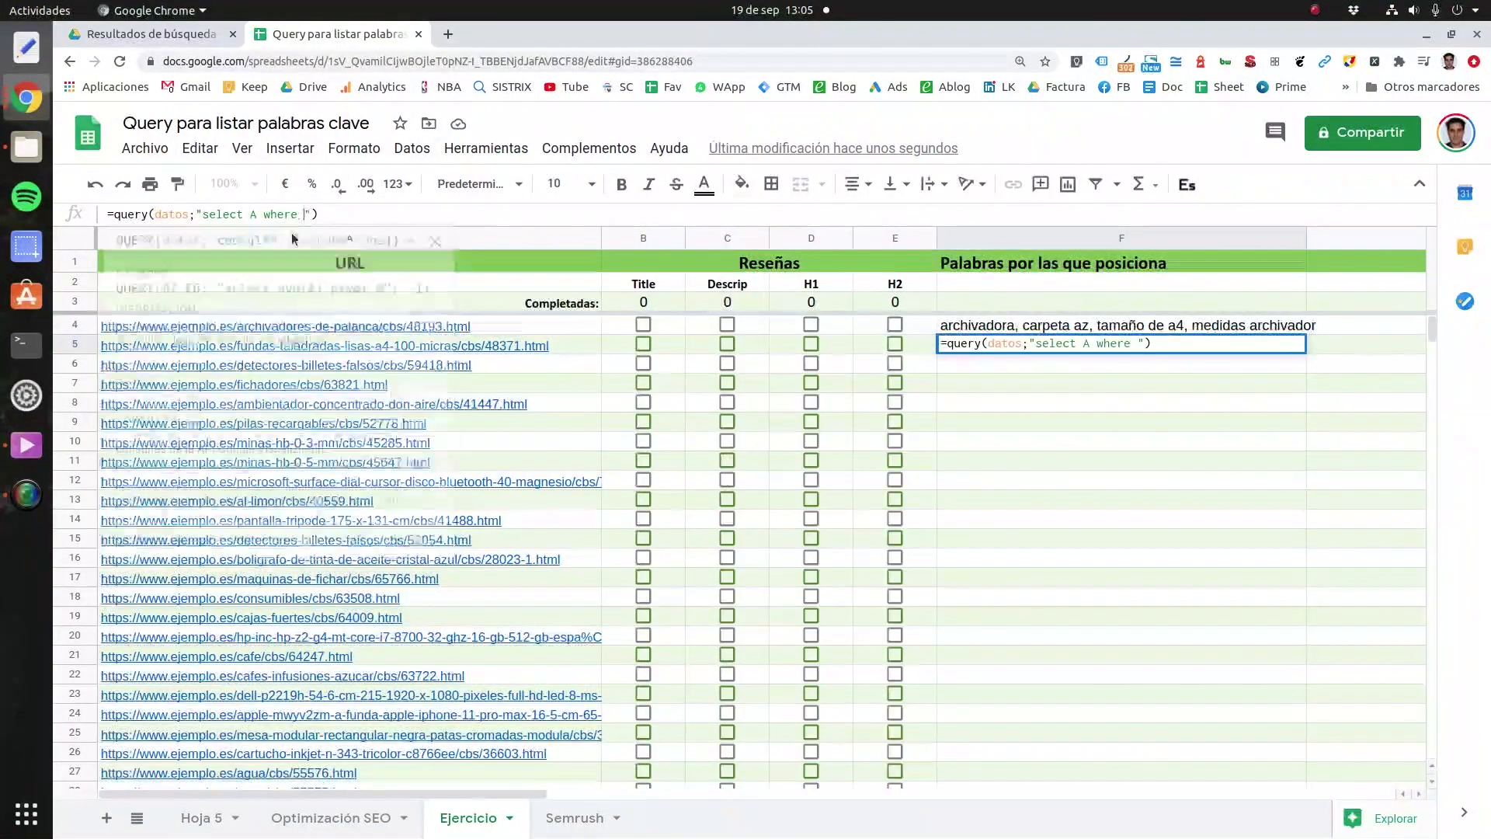
type("G=")
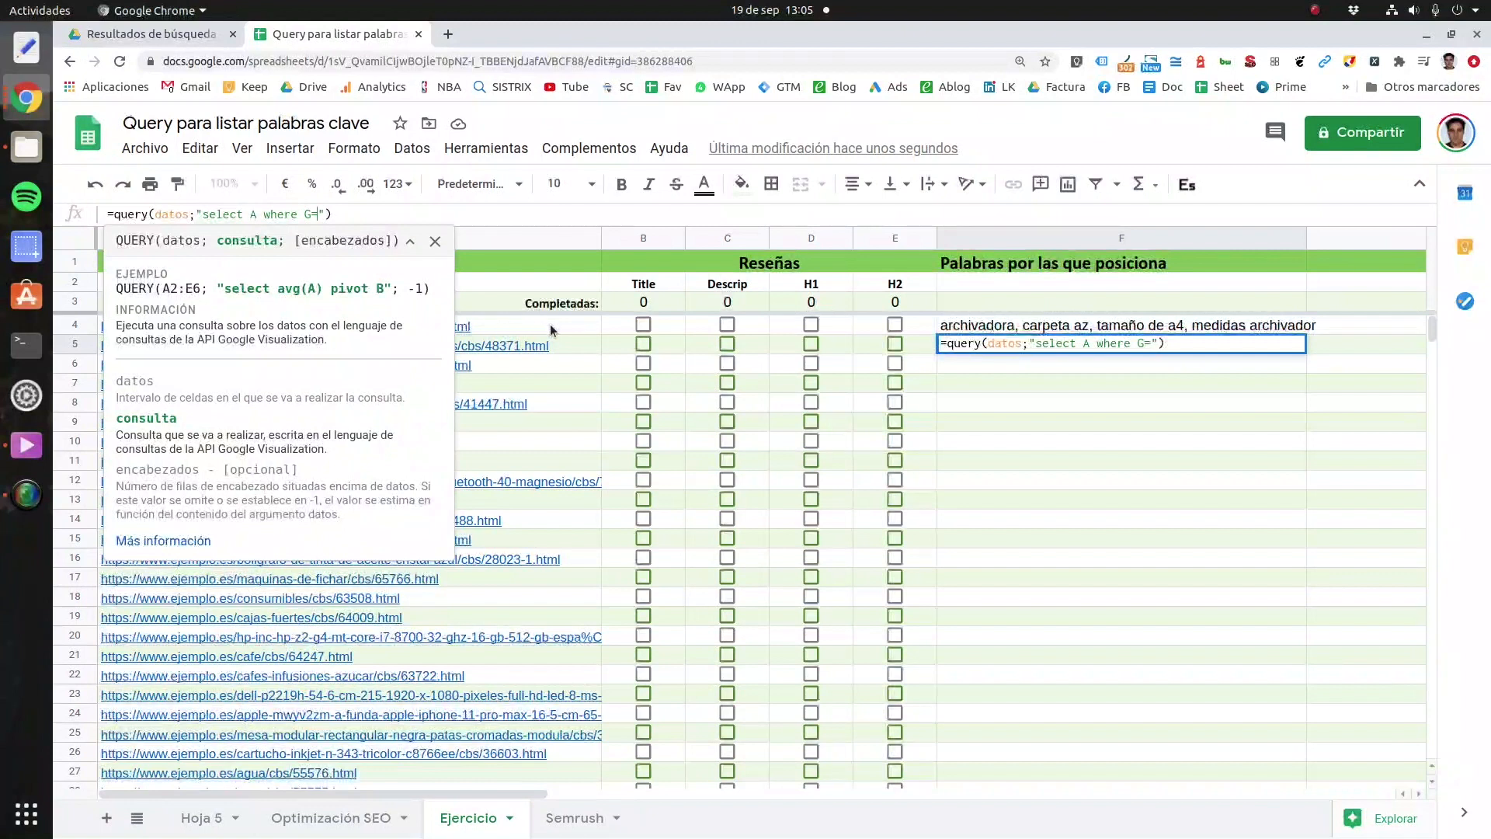
Step: Examine the F4 formula's query condition against the columns in Semrush and the URLs in Optimización SEO
left_click(1004, 324)
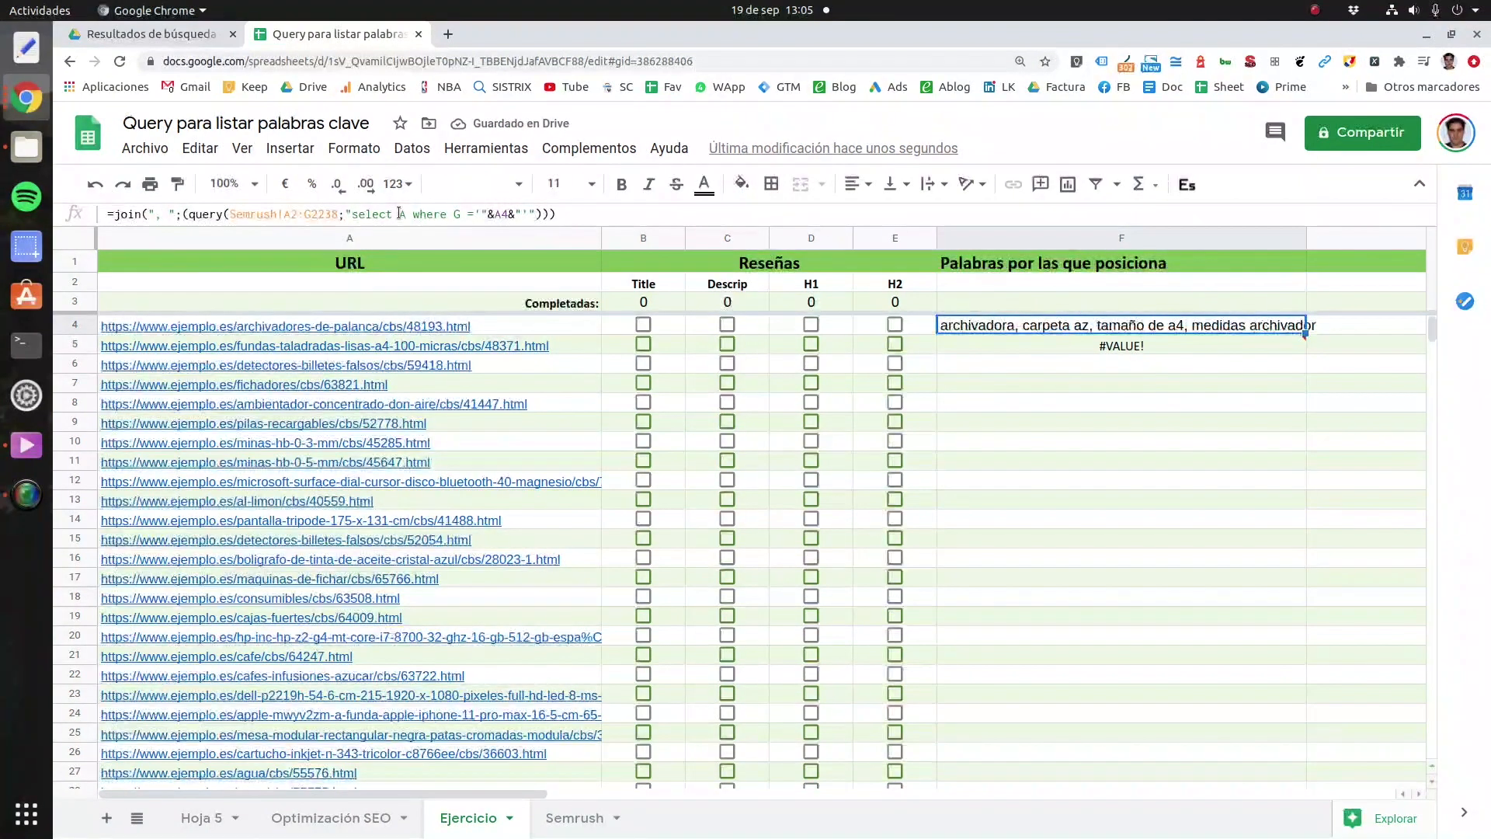
left_click(575, 818)
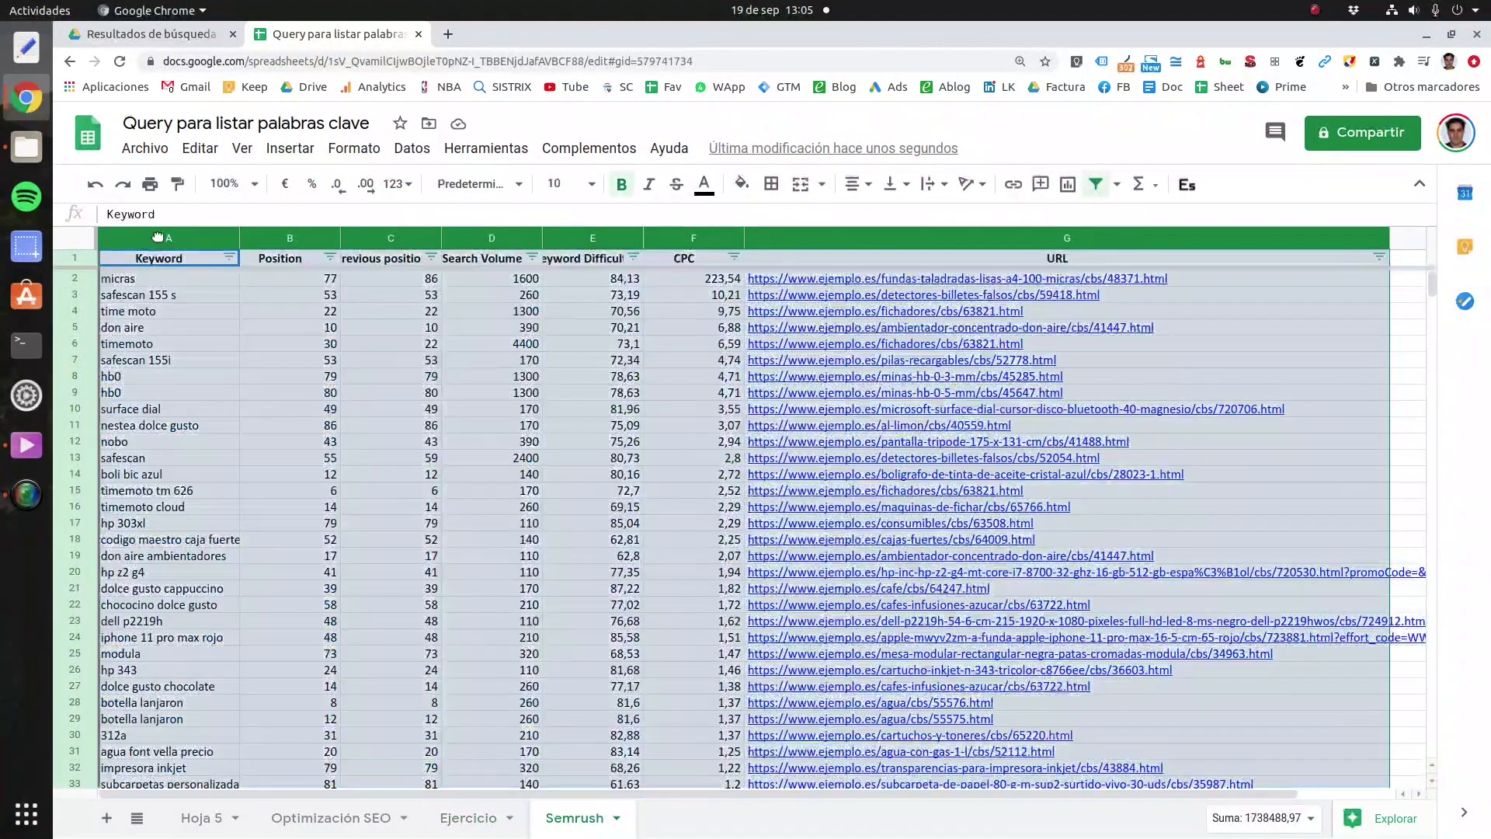
left_click(358, 819)
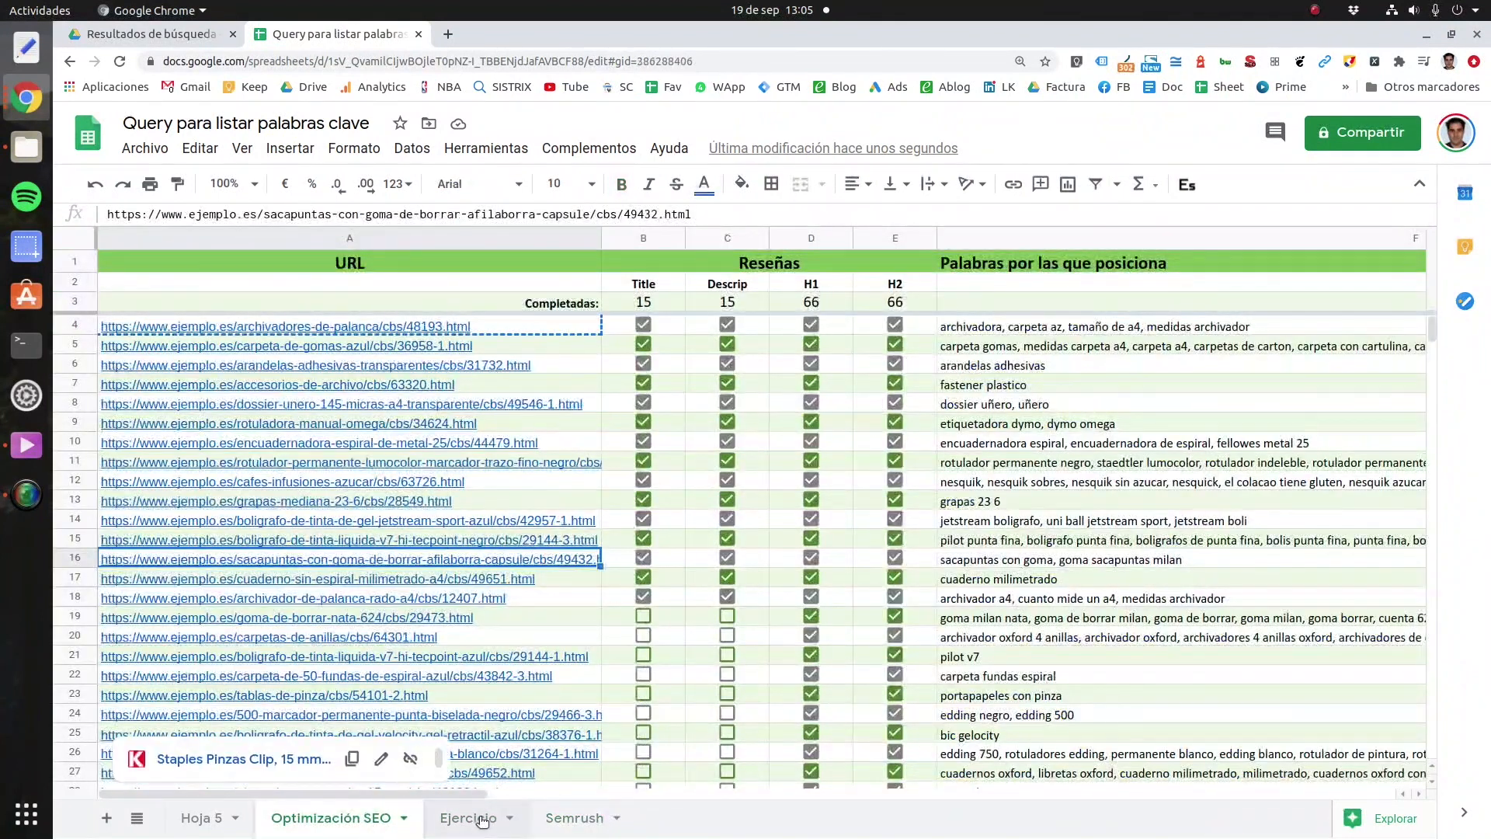
left_click(492, 816)
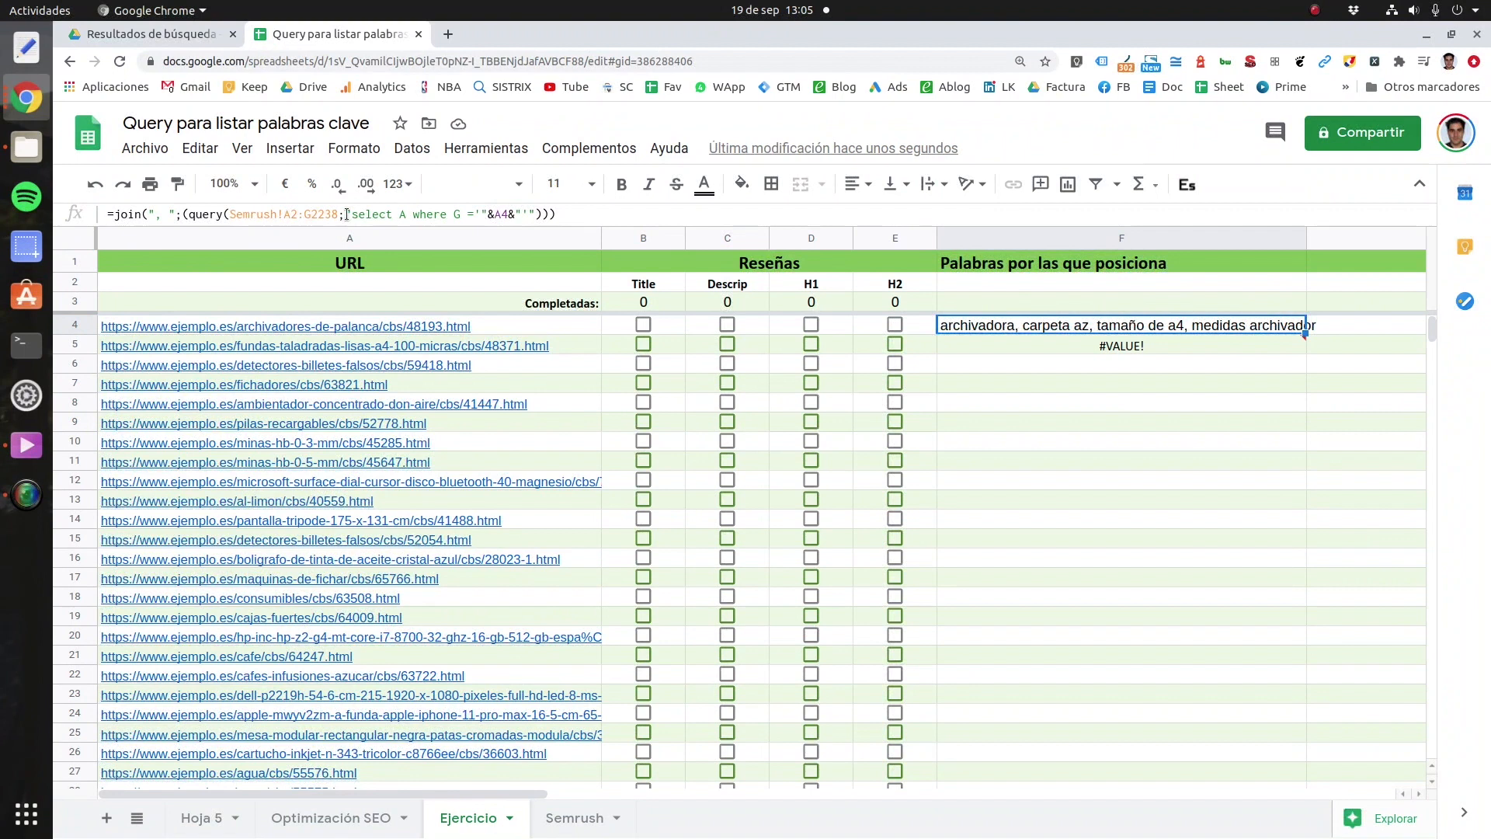
Step: Copy the condition where G ='"&A4&"'" from the F4 formula and paste it at the end of the F5 query text
left_click_drag(347, 213, 488, 211)
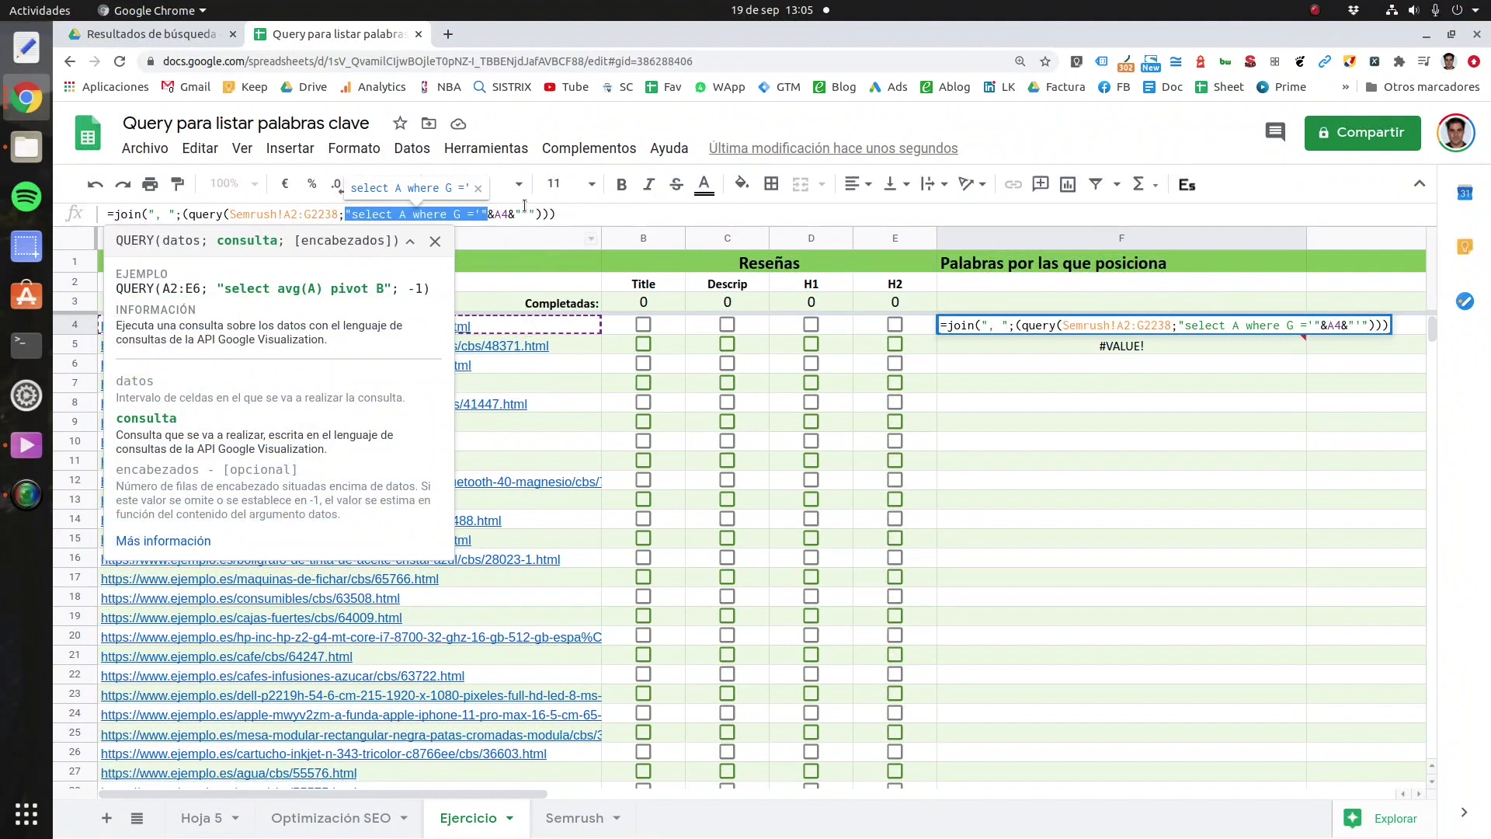
left_click(419, 211)
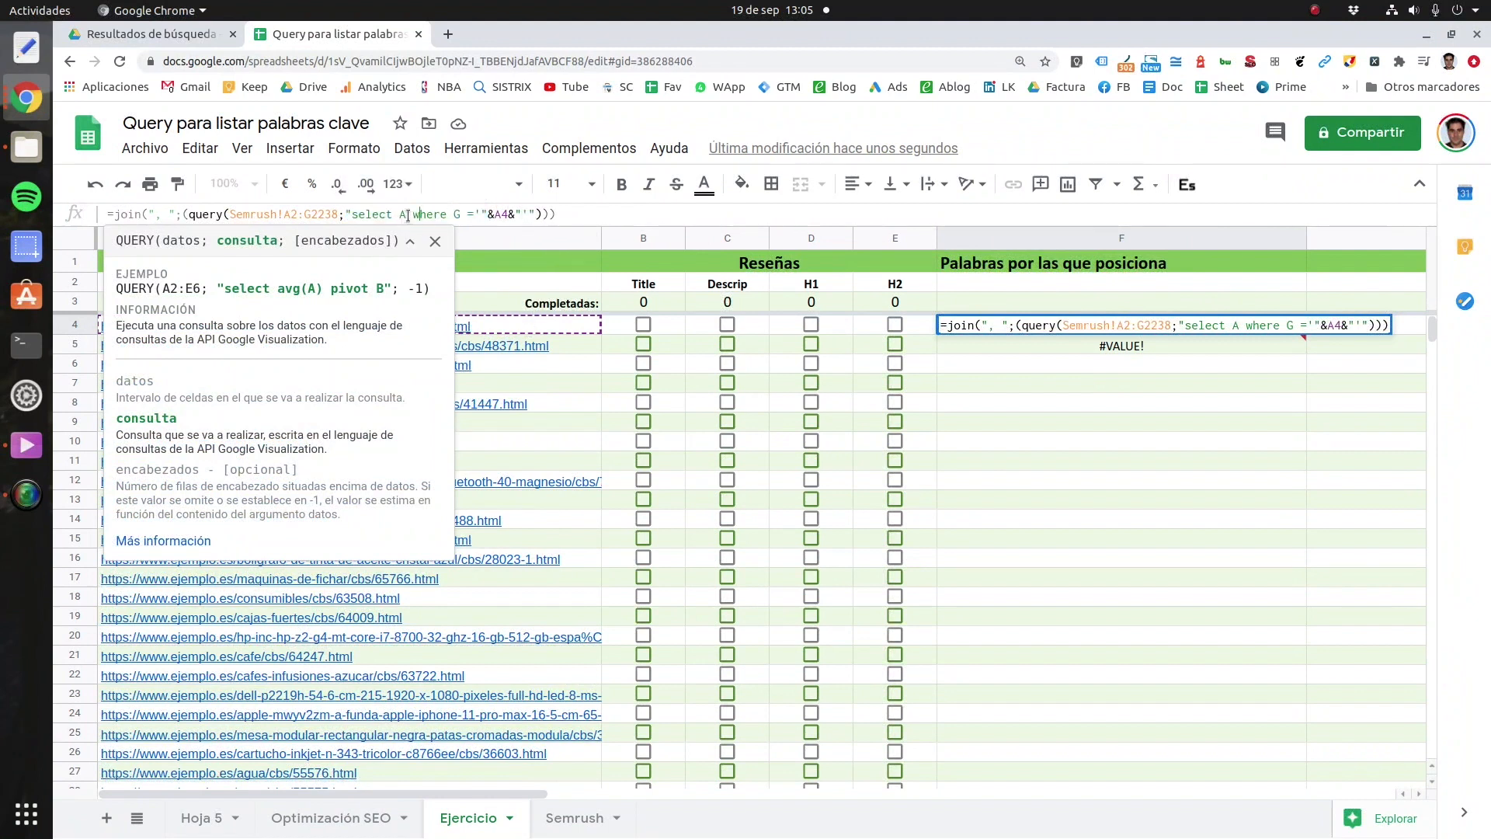
left_click_drag(415, 216, 536, 214)
key("ctrl+c")
key("Return")
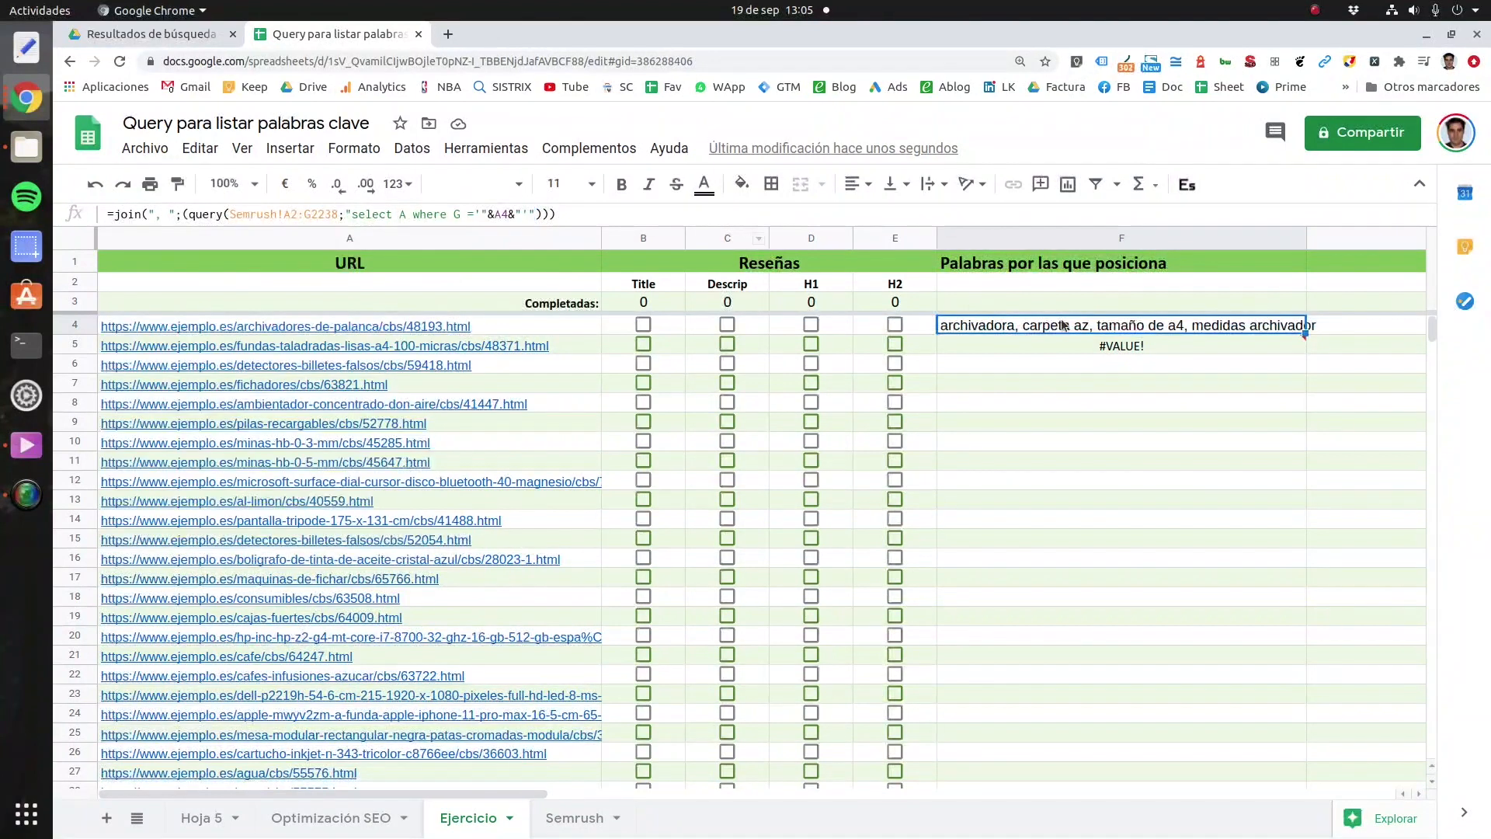
left_click(323, 213)
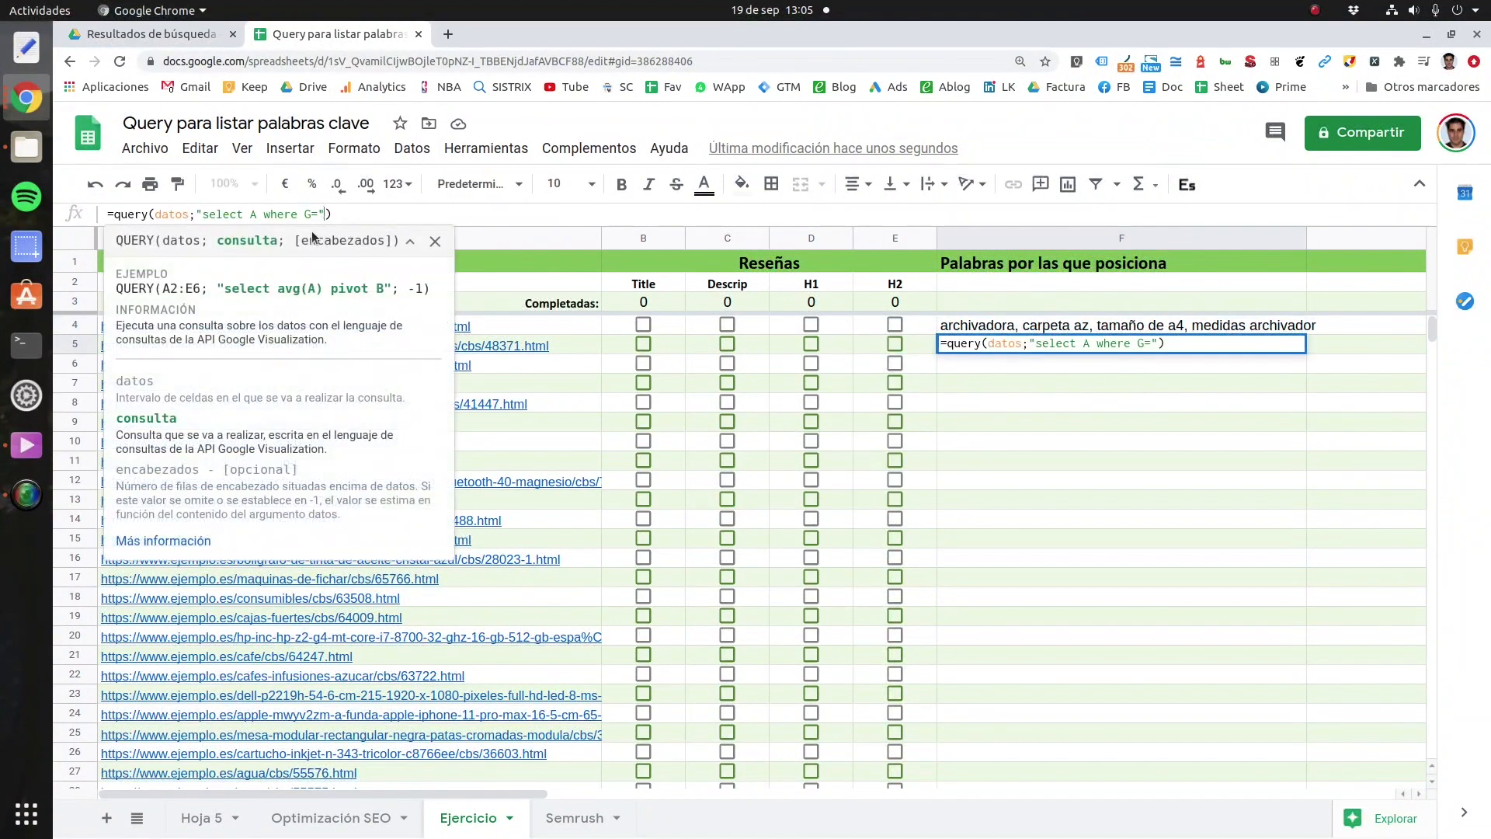
key("ctrl+v")
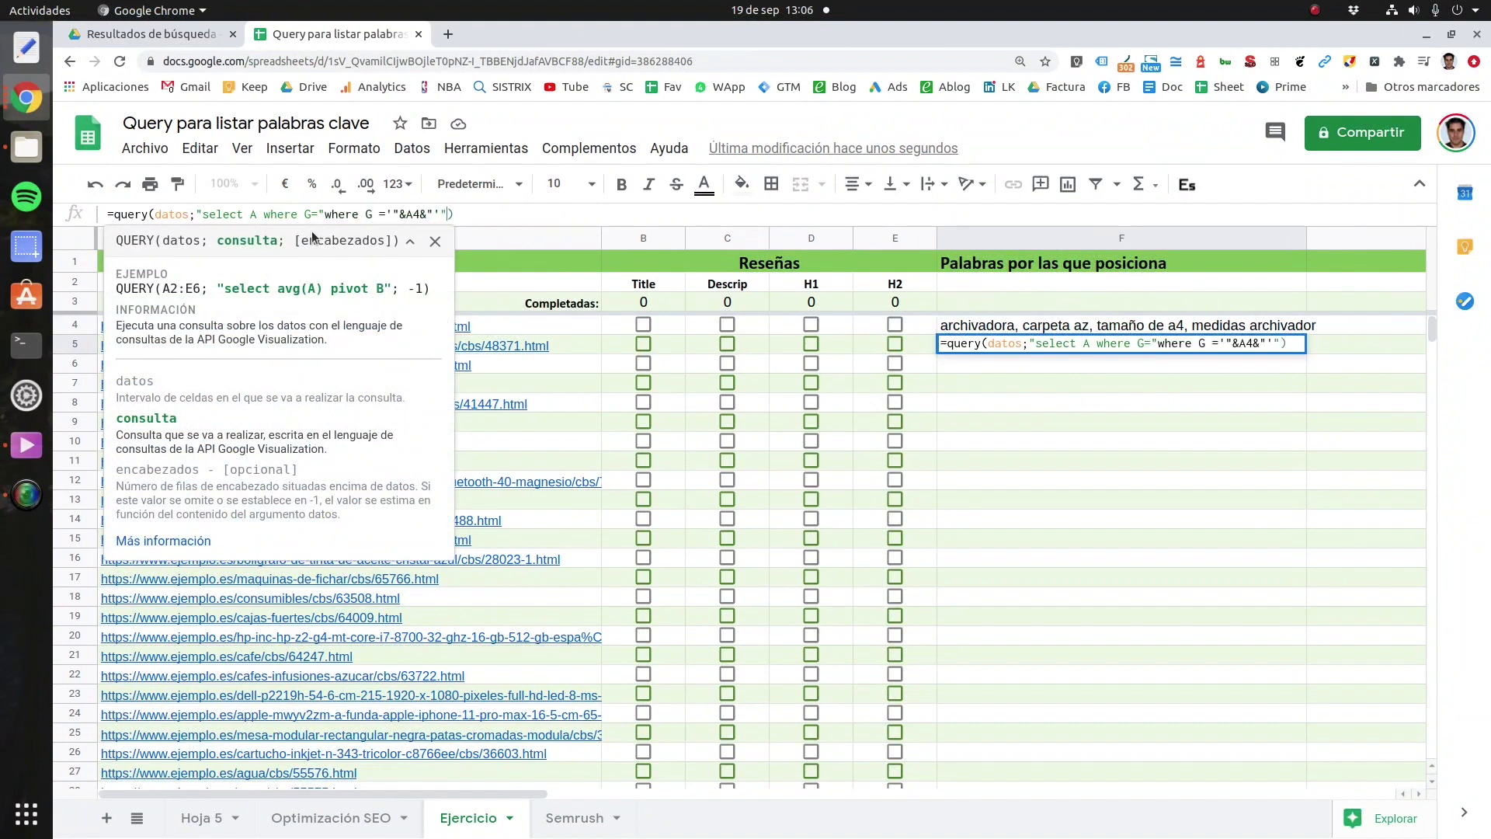
Step: Remove the duplicate where G=" from F5, point the condition to A5 and enter =query(datos;"select A where G ='"&A5&"'")
left_click(263, 214)
key("Delete")
key("Delete")
key("Delete")
key("Delete")
key("Delete")
key("Delete")
key("Delete")
key("Delete")
key("Delete")
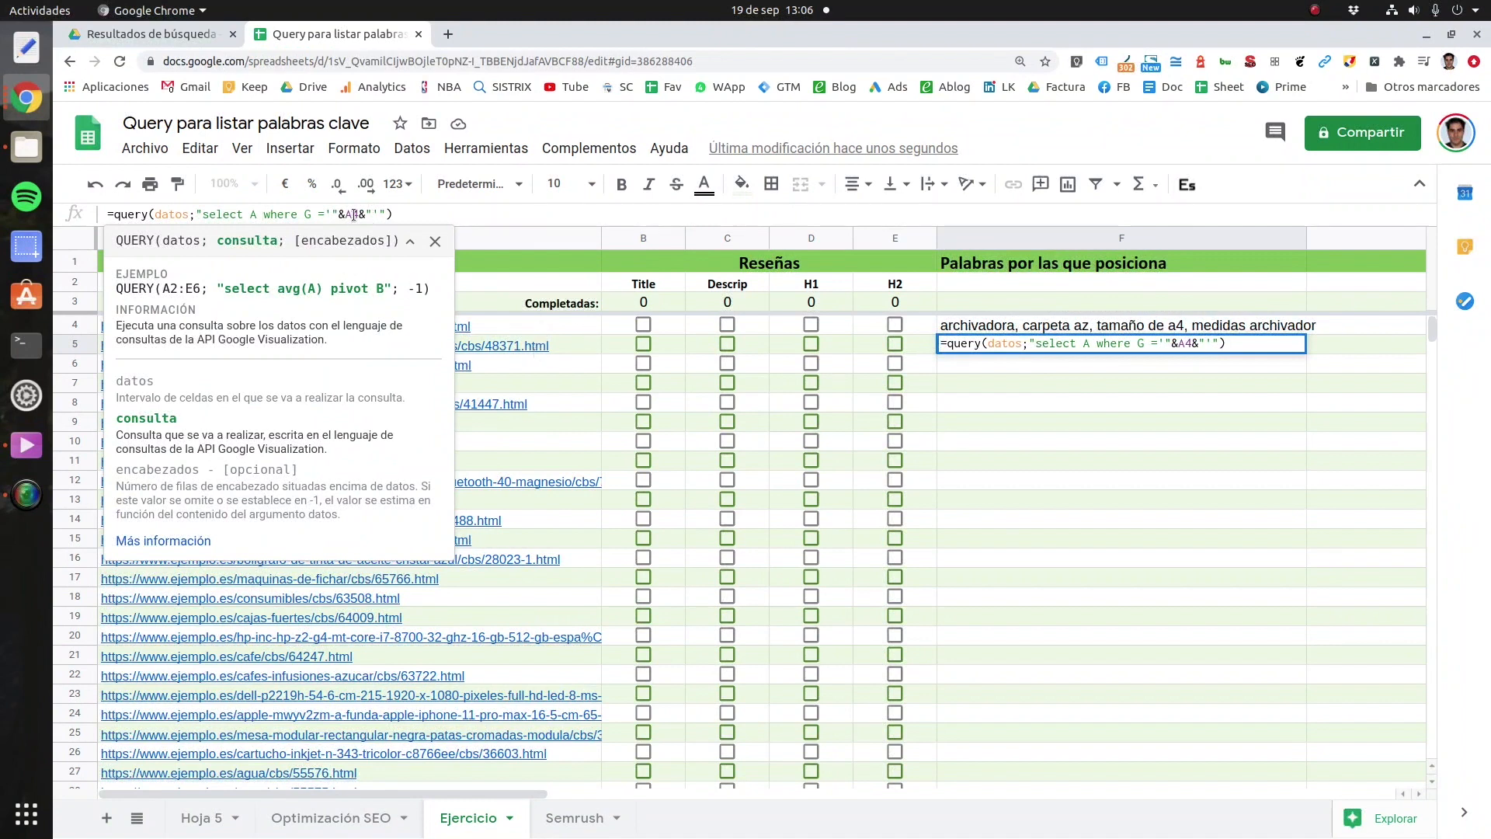
type("5")
left_click(425, 216)
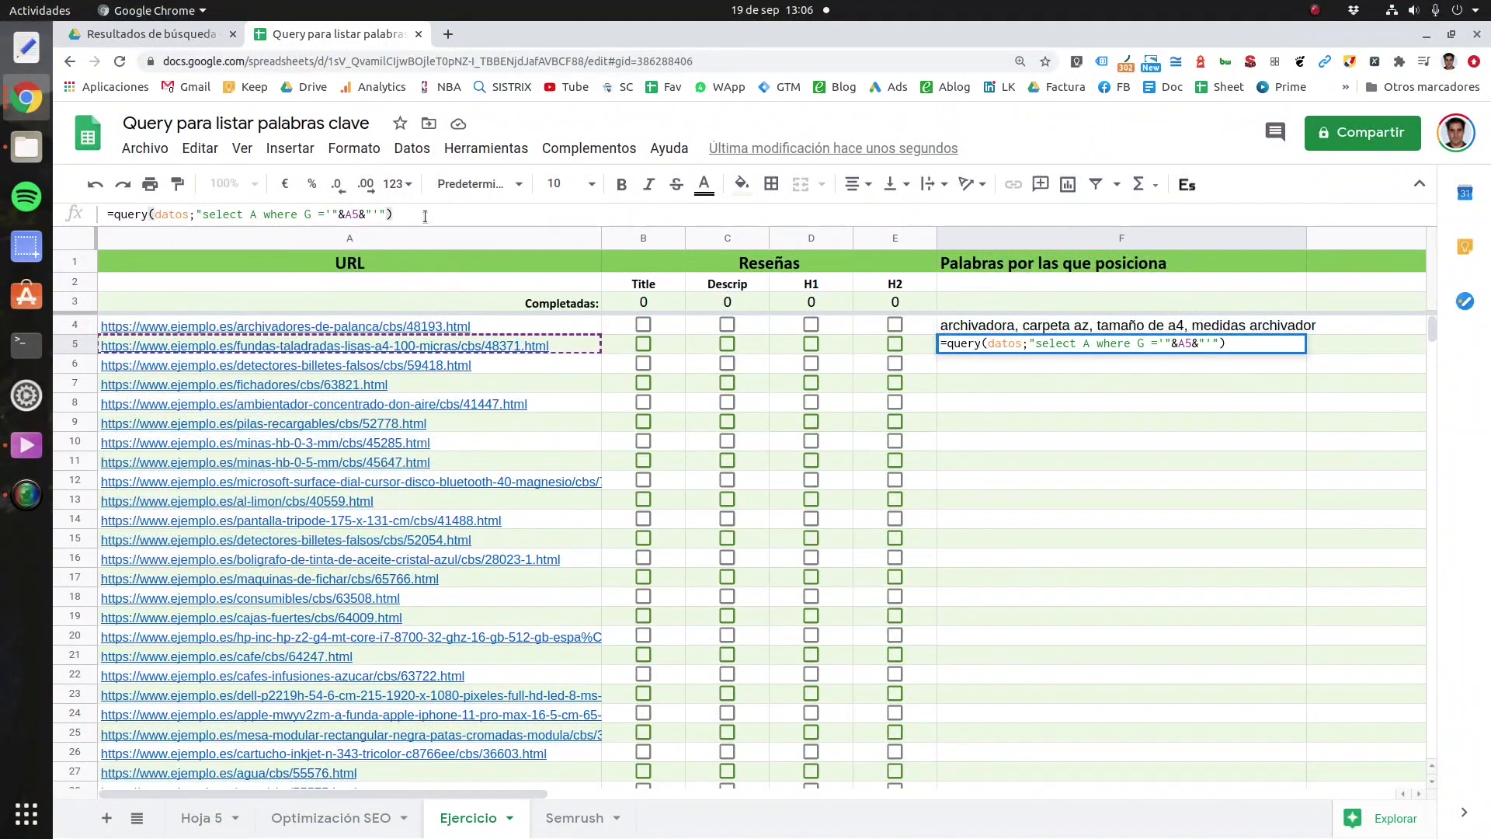
key("Return")
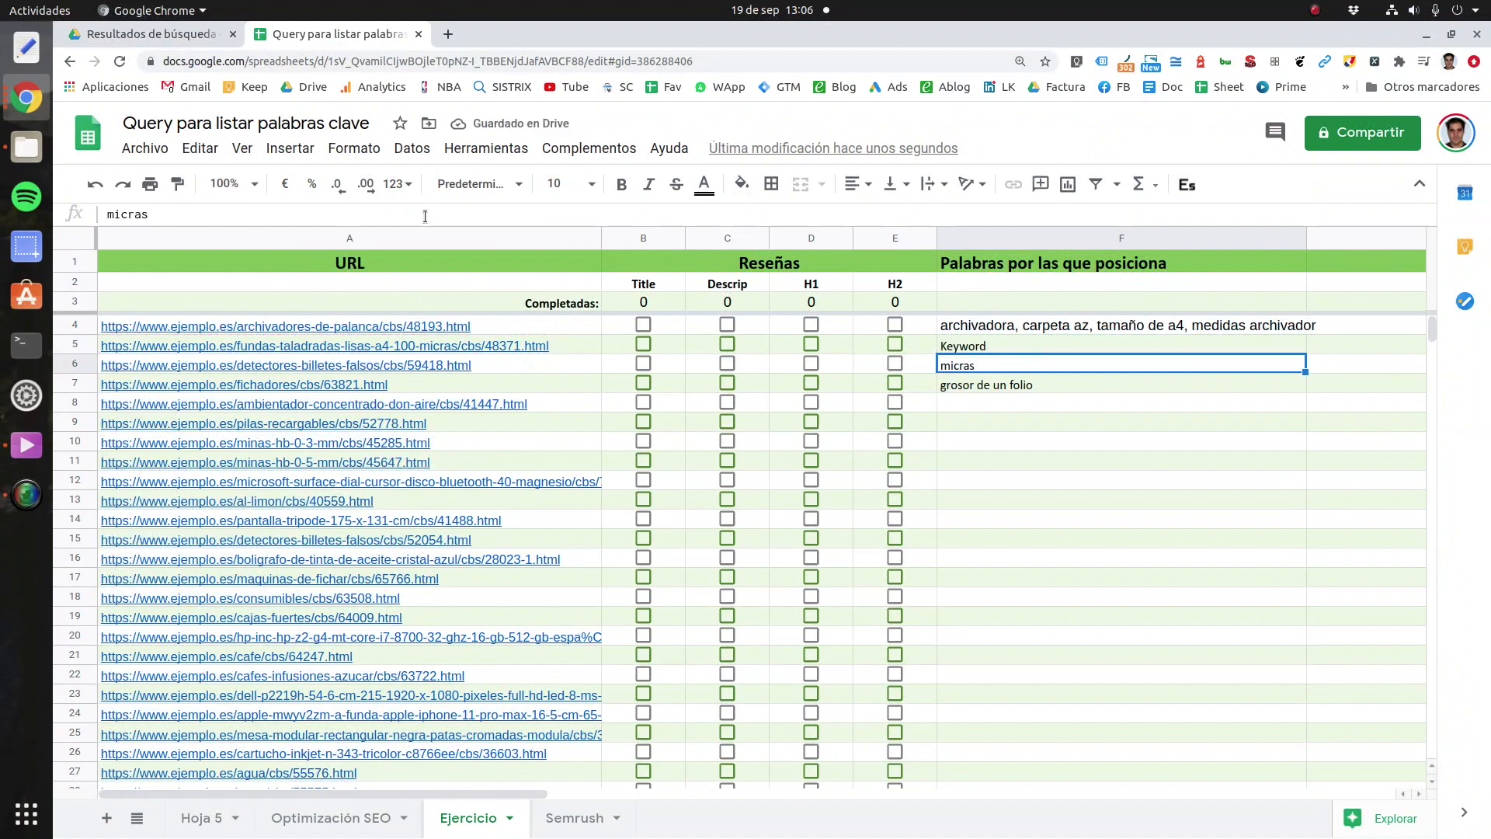
Step: Examine the query's output cell by cell in F5 to F7, ending on F5
left_click_drag(1060, 345, 1047, 386)
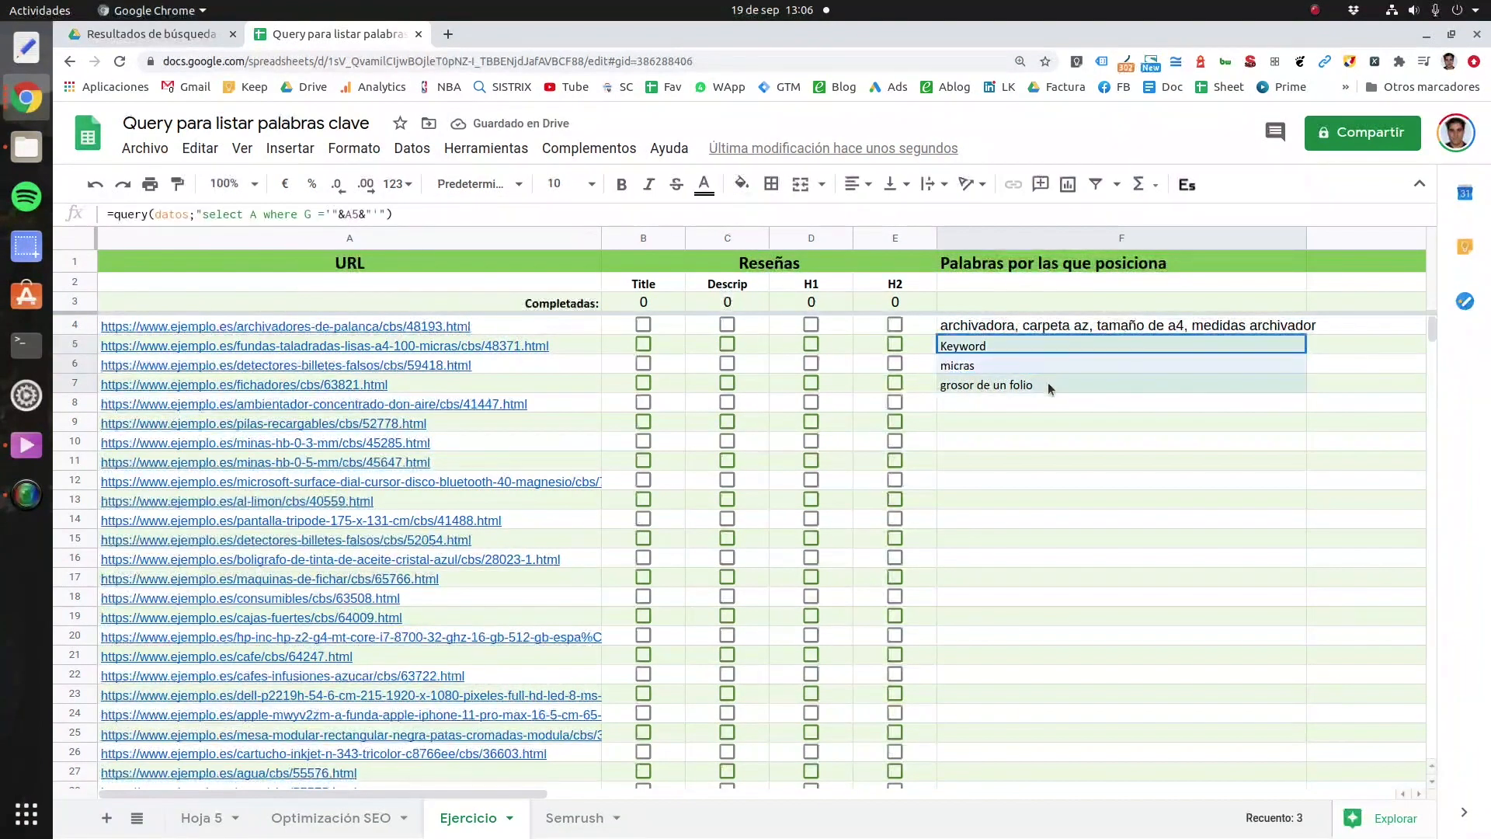
left_click(1028, 346)
left_click(1037, 366)
left_click(1034, 386)
left_click(1027, 343)
left_click(1030, 364)
left_click(1039, 384)
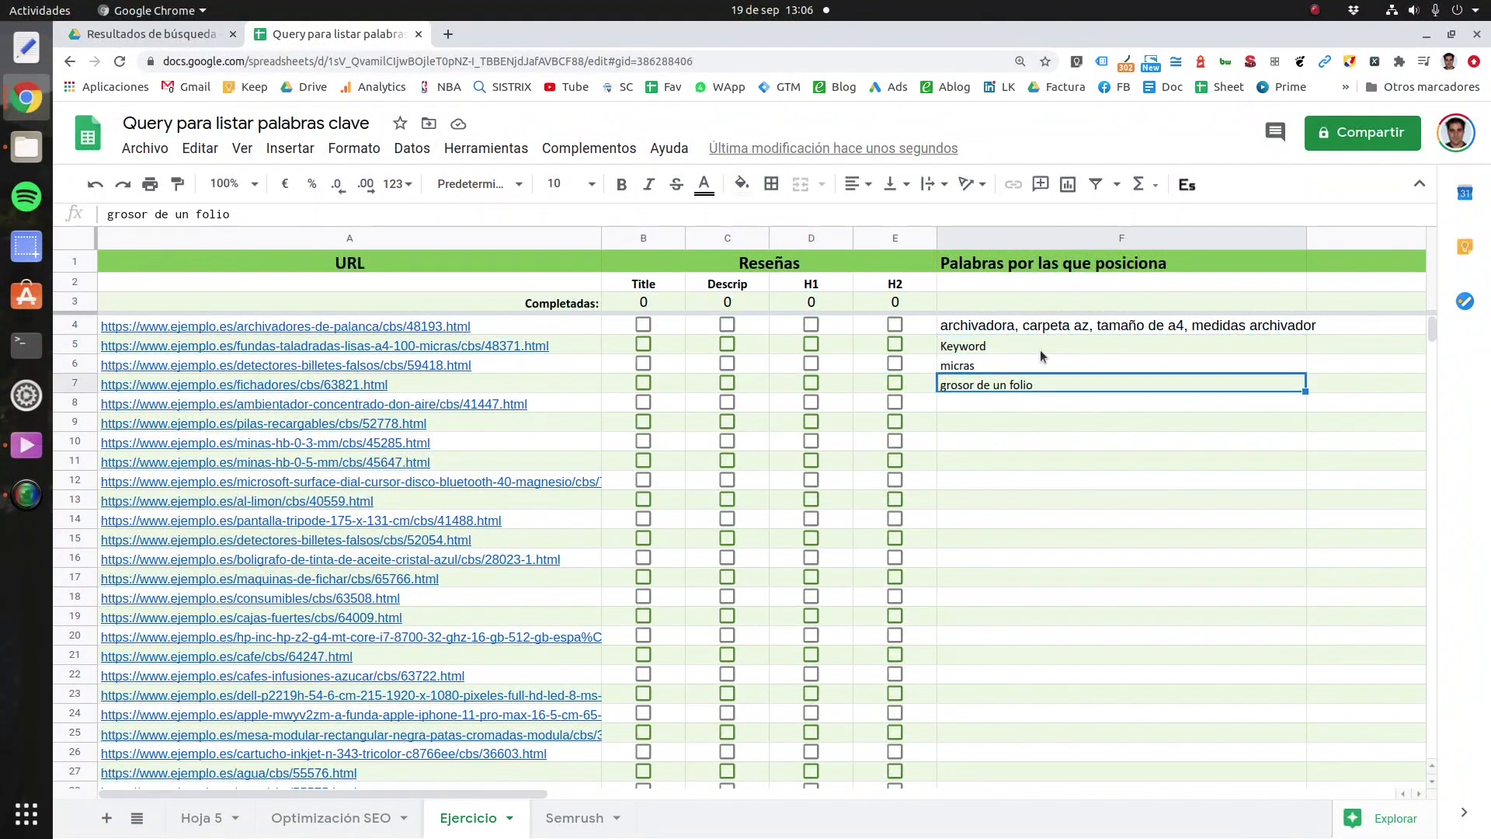
left_click(1041, 350)
left_click(1047, 366)
left_click(1043, 385)
left_click(1002, 346)
left_click(1010, 365)
left_click(1026, 385)
left_click(1013, 346)
left_click(994, 385)
left_click(1012, 348)
left_click(1014, 365)
left_click(1014, 380)
left_click(1019, 365)
left_click(1022, 346)
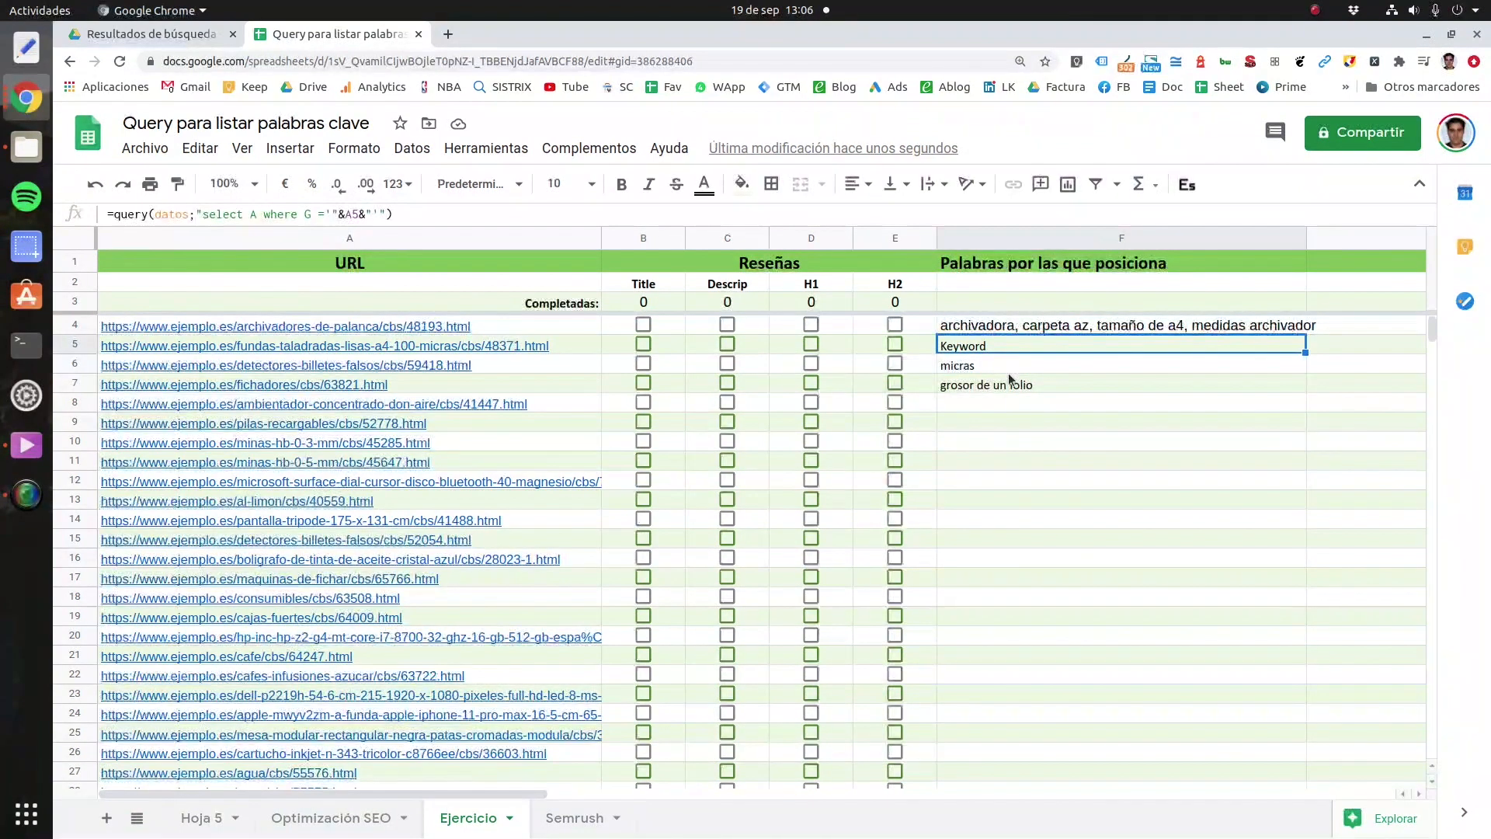
Step: Wrap the F5 query in TRANSPOSE to lay the keywords out horizontally
left_click(114, 214)
type("transpose")
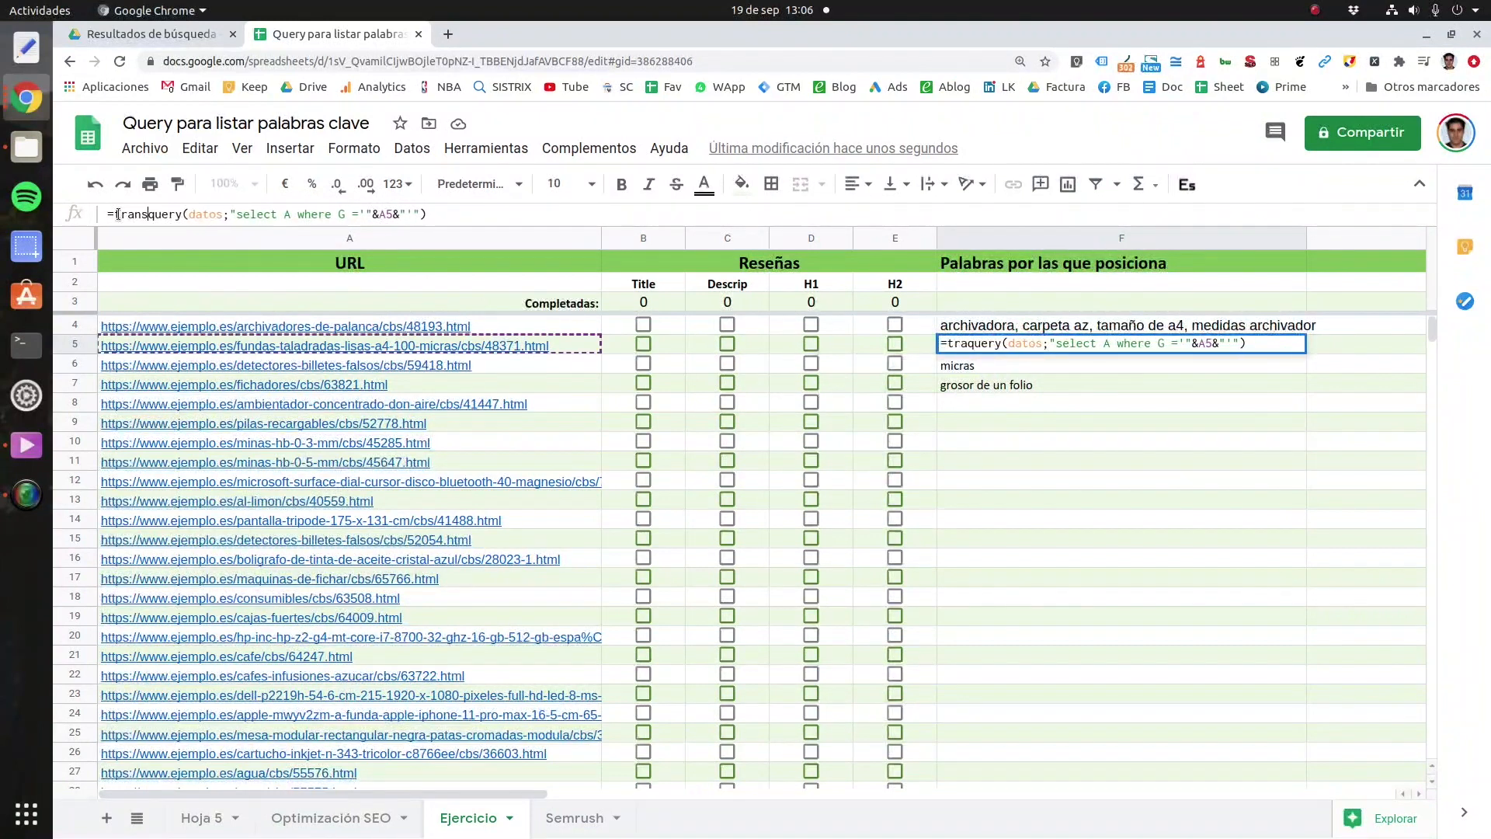
type("(")
left_click(488, 214)
type("))")
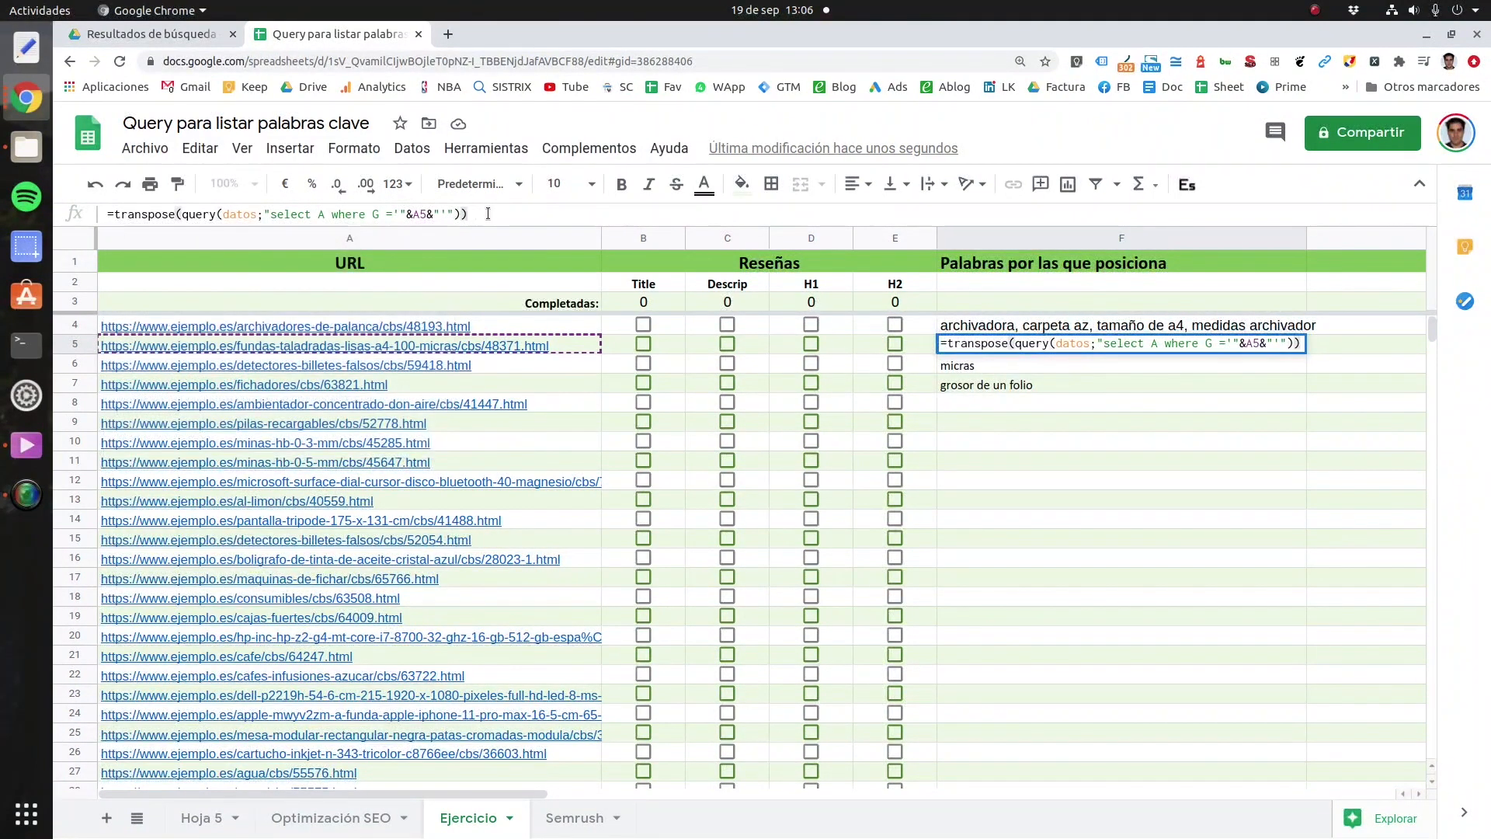
key("Return")
Step: Examine the transposed keywords across cells F5 to H5
left_click_drag(294, 791, 558, 793)
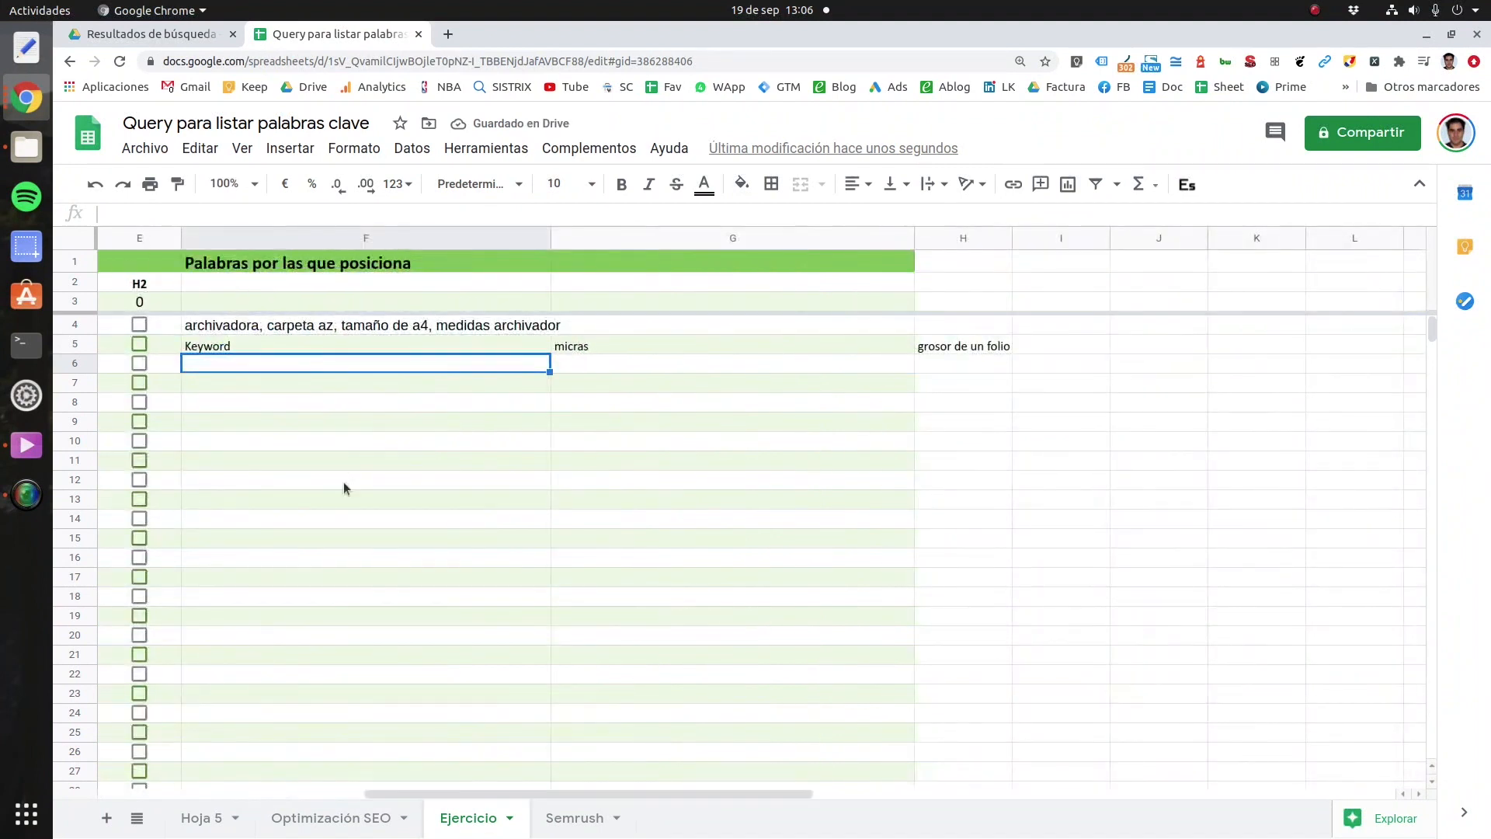
left_click_drag(390, 346, 943, 346)
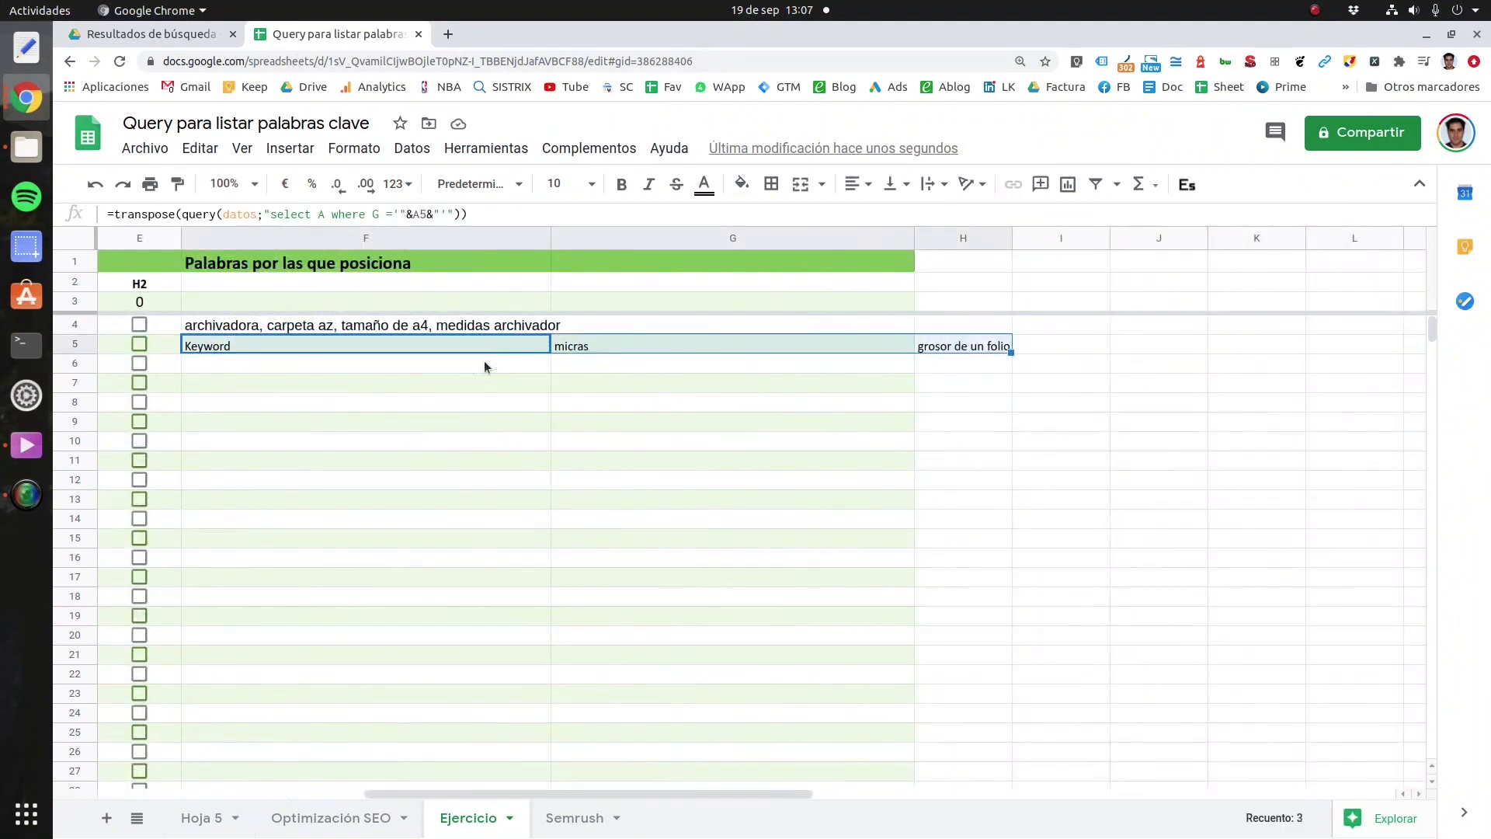
left_click(394, 343)
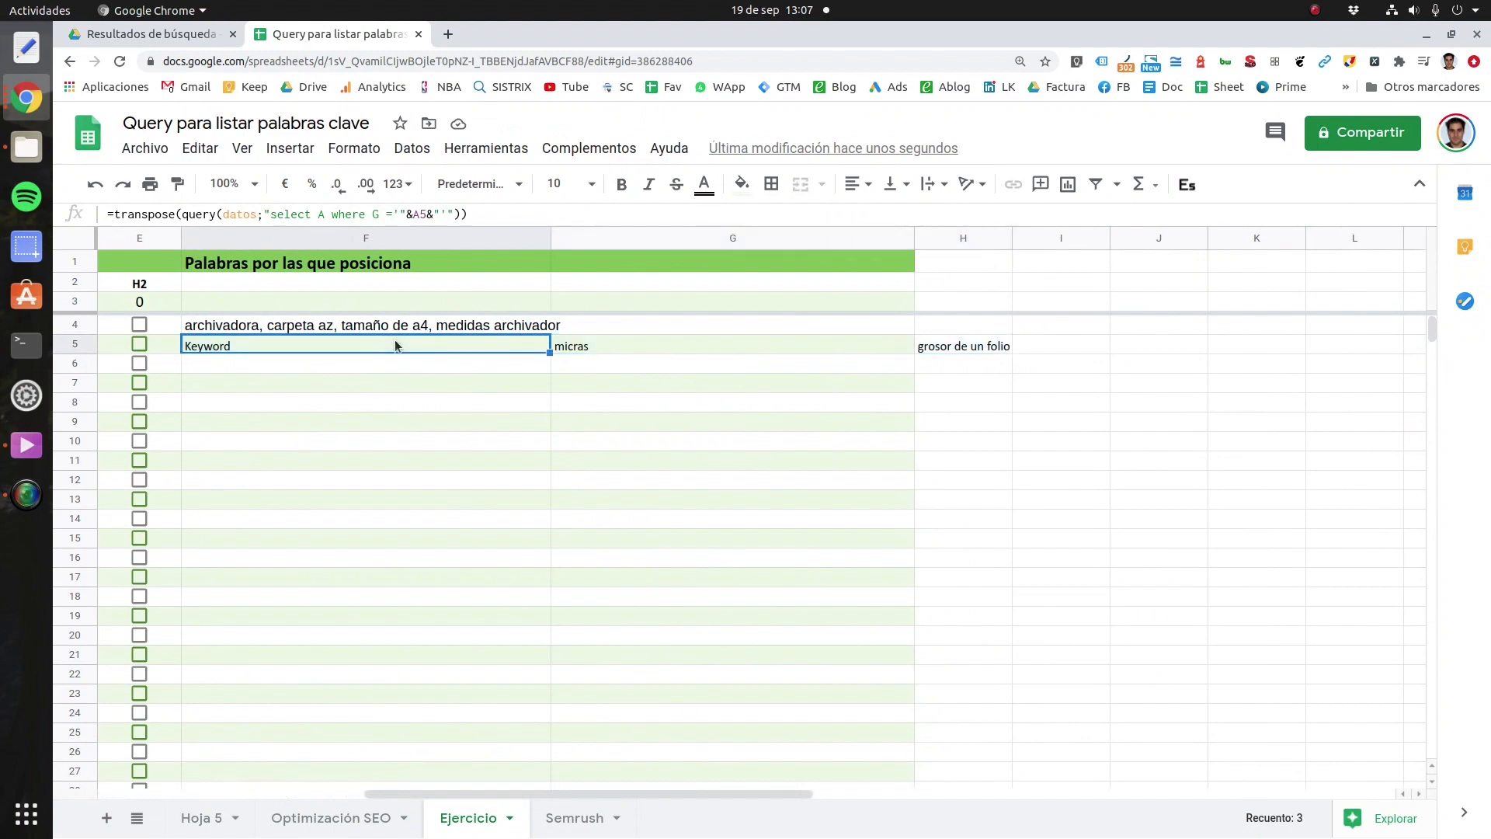
left_click(626, 343)
left_click(971, 347)
Step: Replace TRANSPOSE in F5 with JOIN using ", " as the delimiter, and fill the formula down to F13
left_click_drag(541, 794, 360, 816)
left_click(1005, 343)
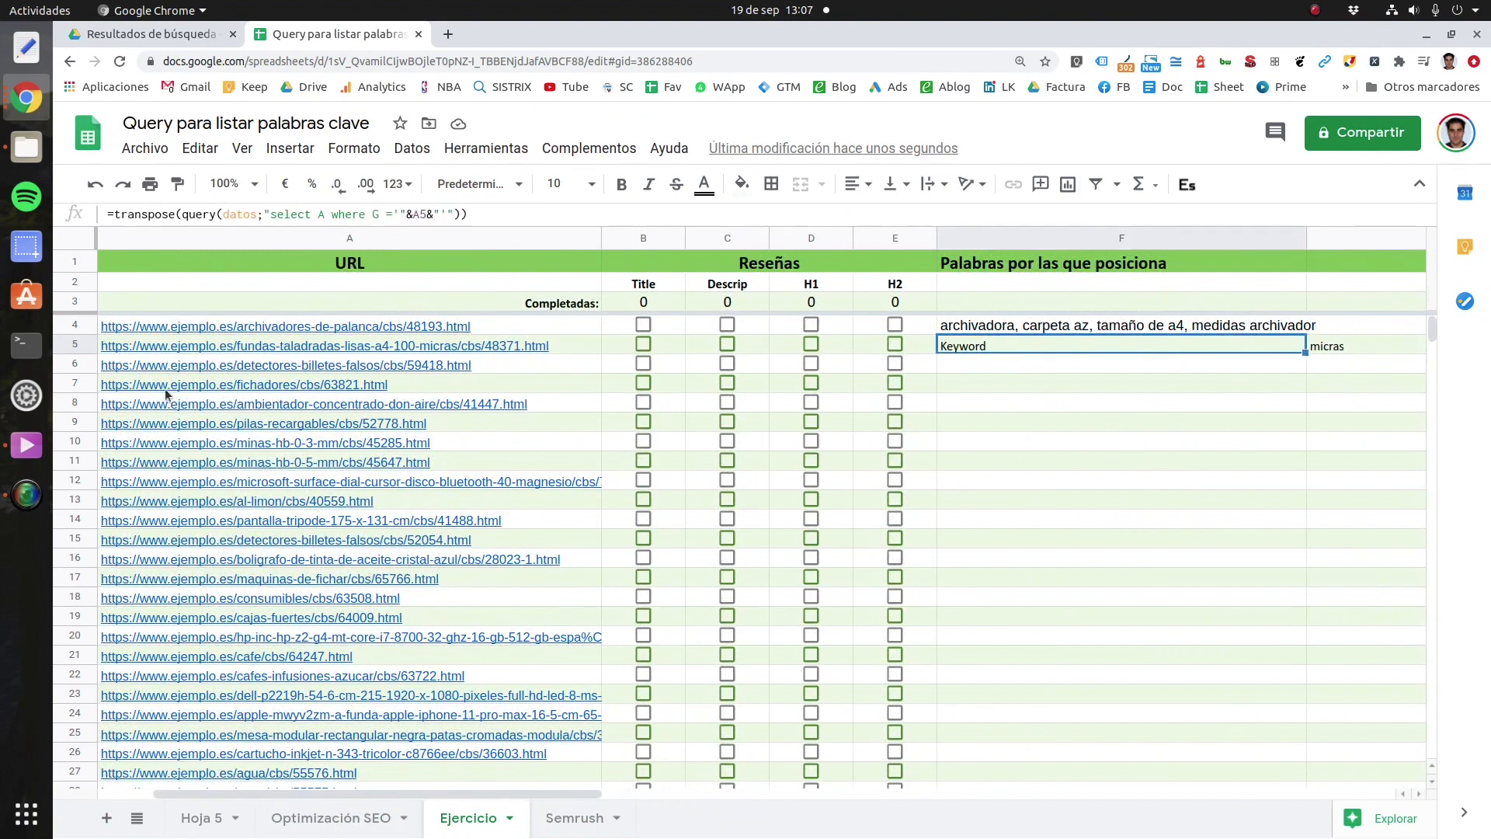
left_click_drag(175, 216, 115, 215)
type("join")
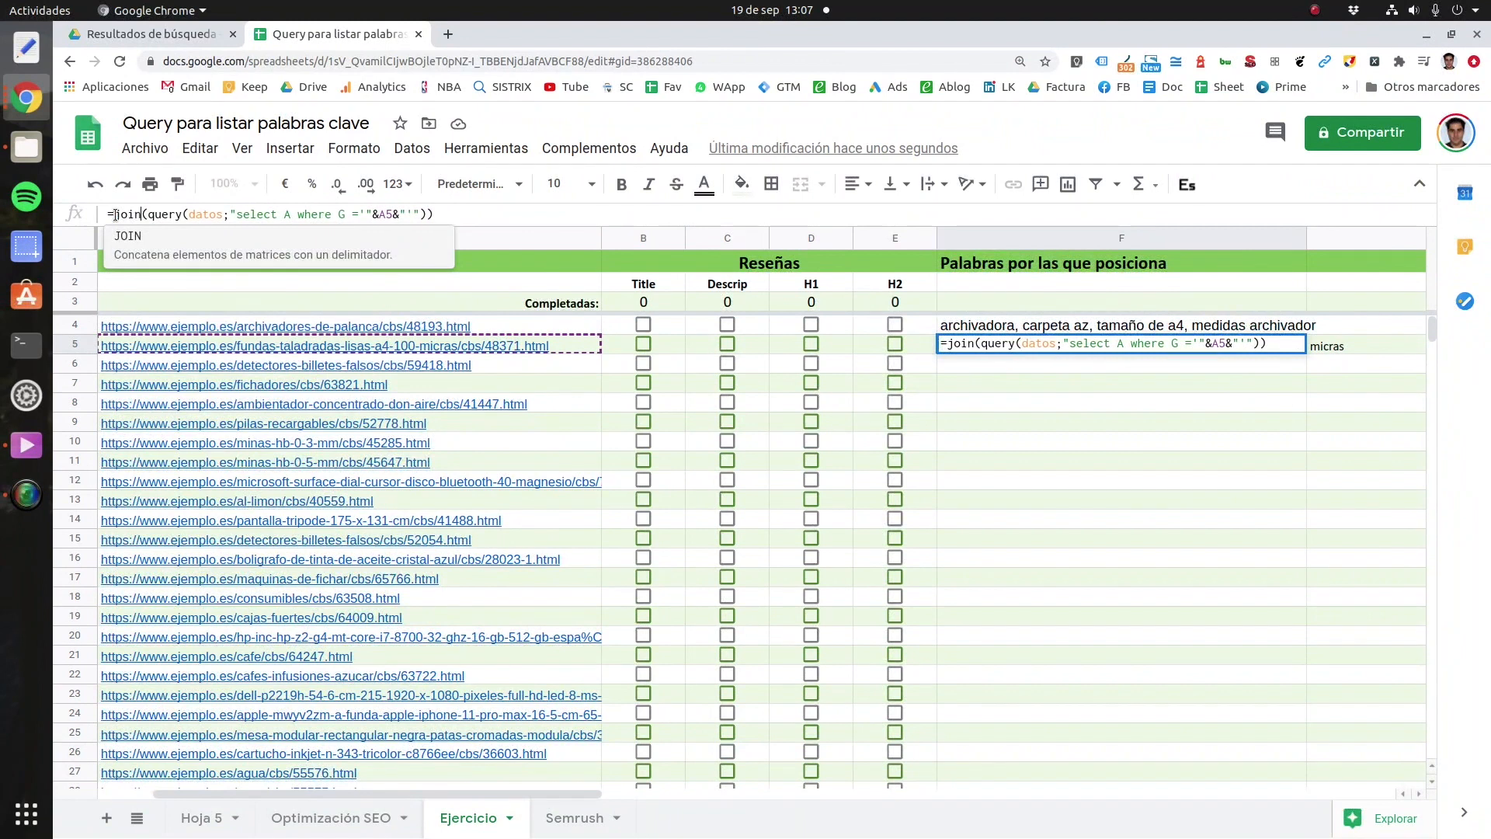
type("(")
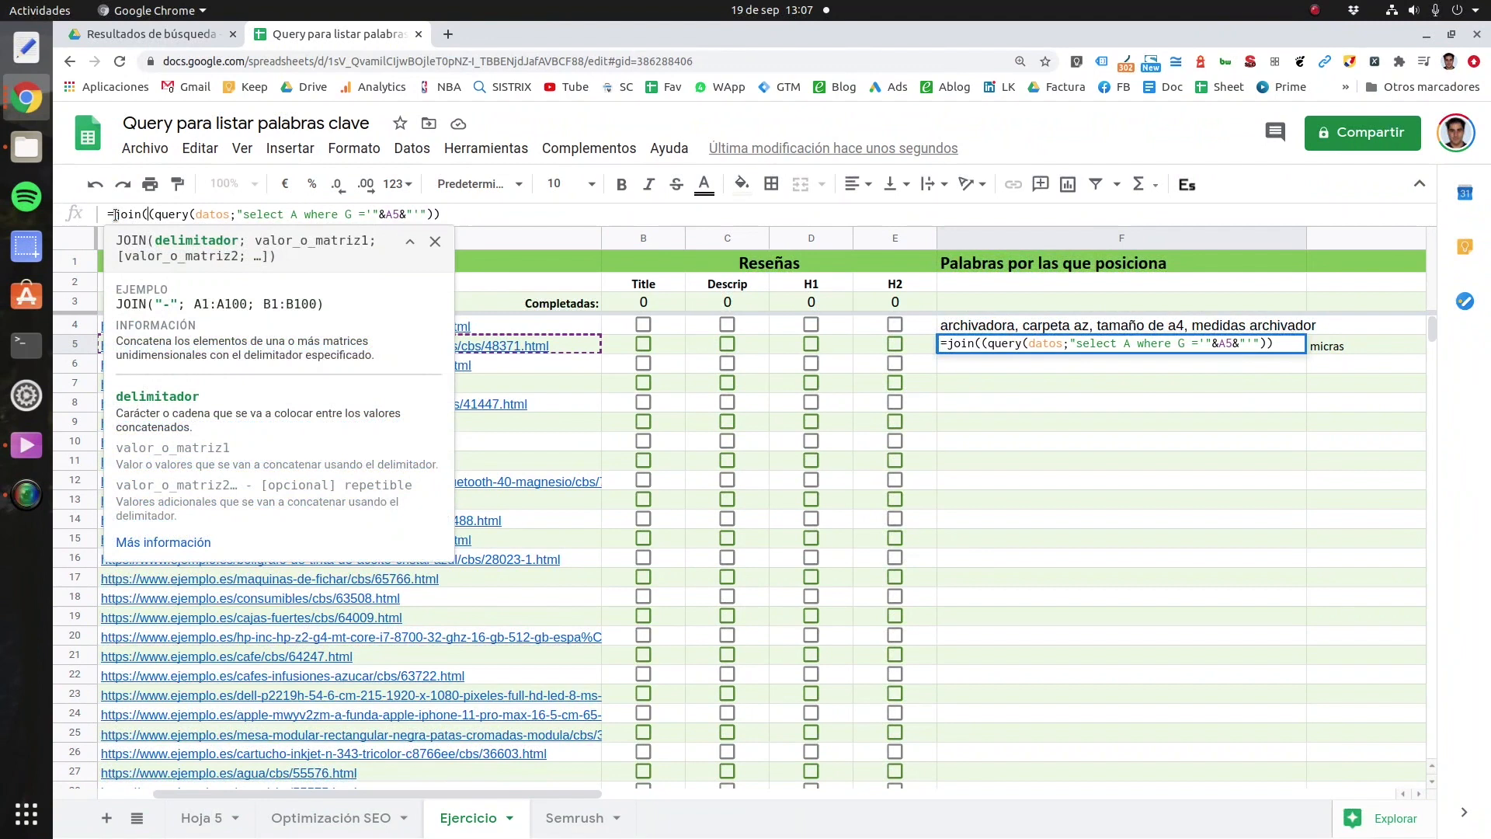
type("\", \"")
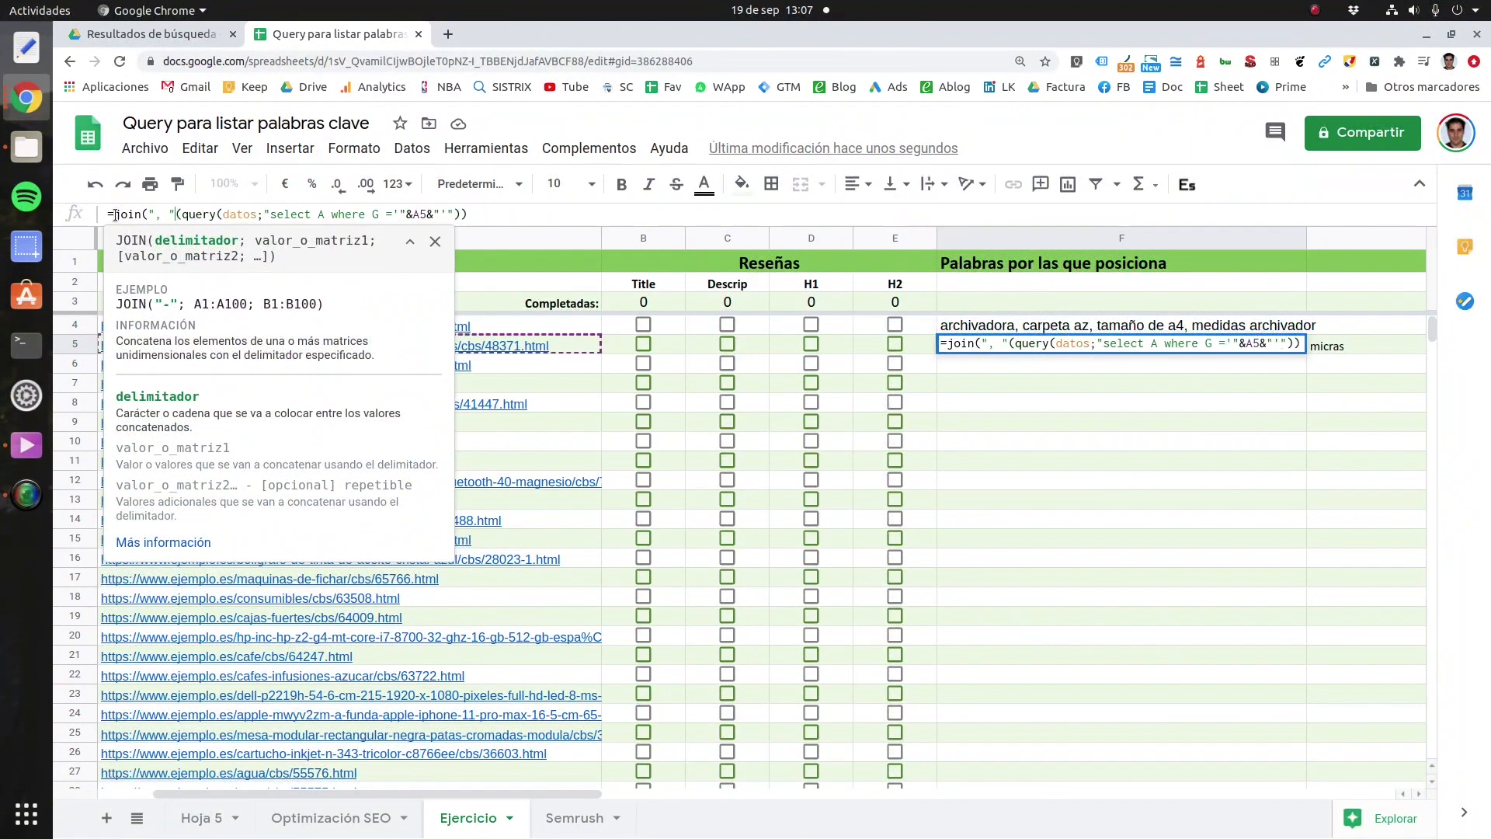
type(";")
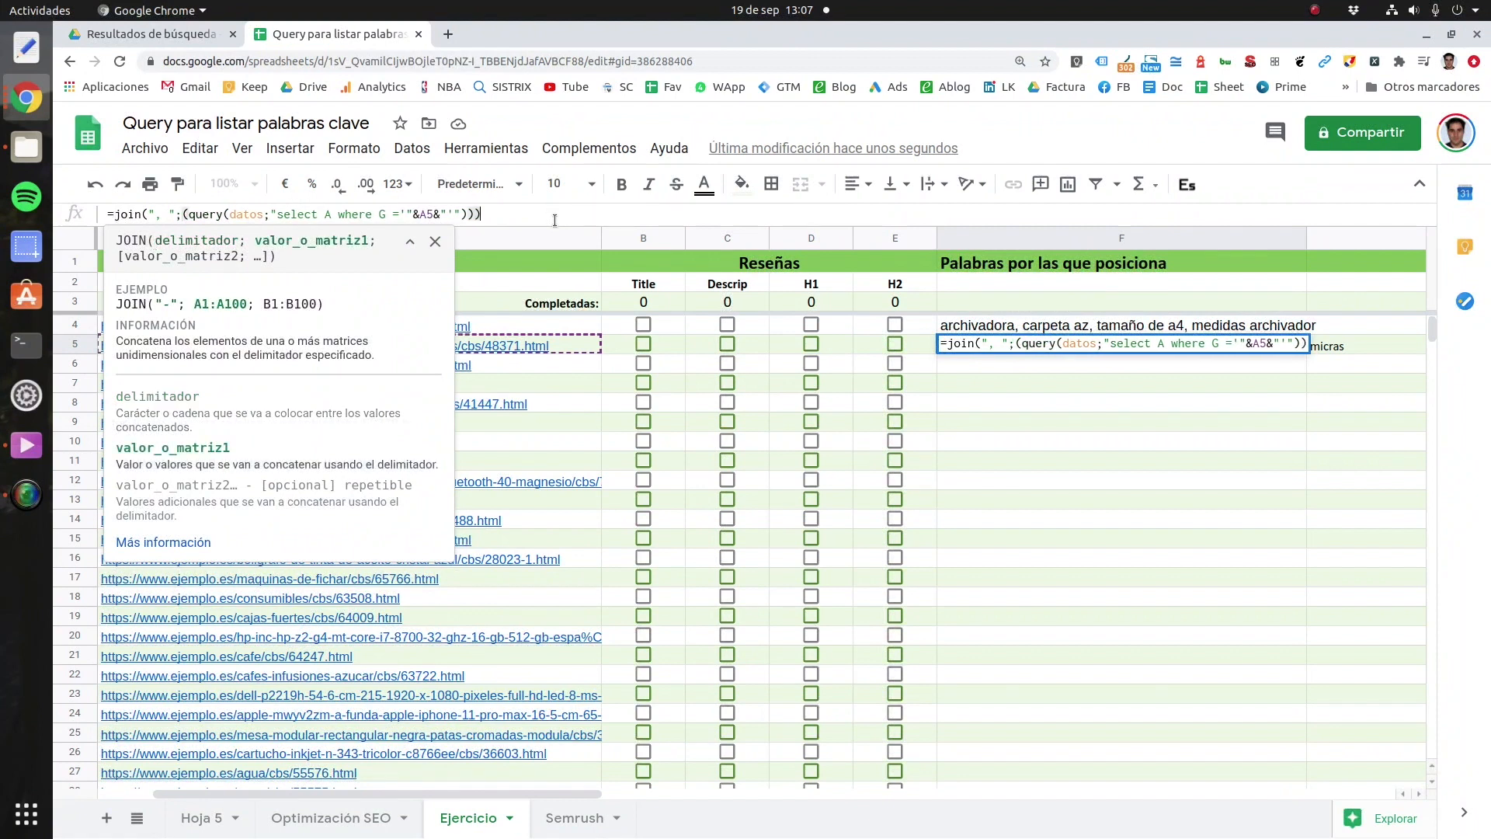
key("Return")
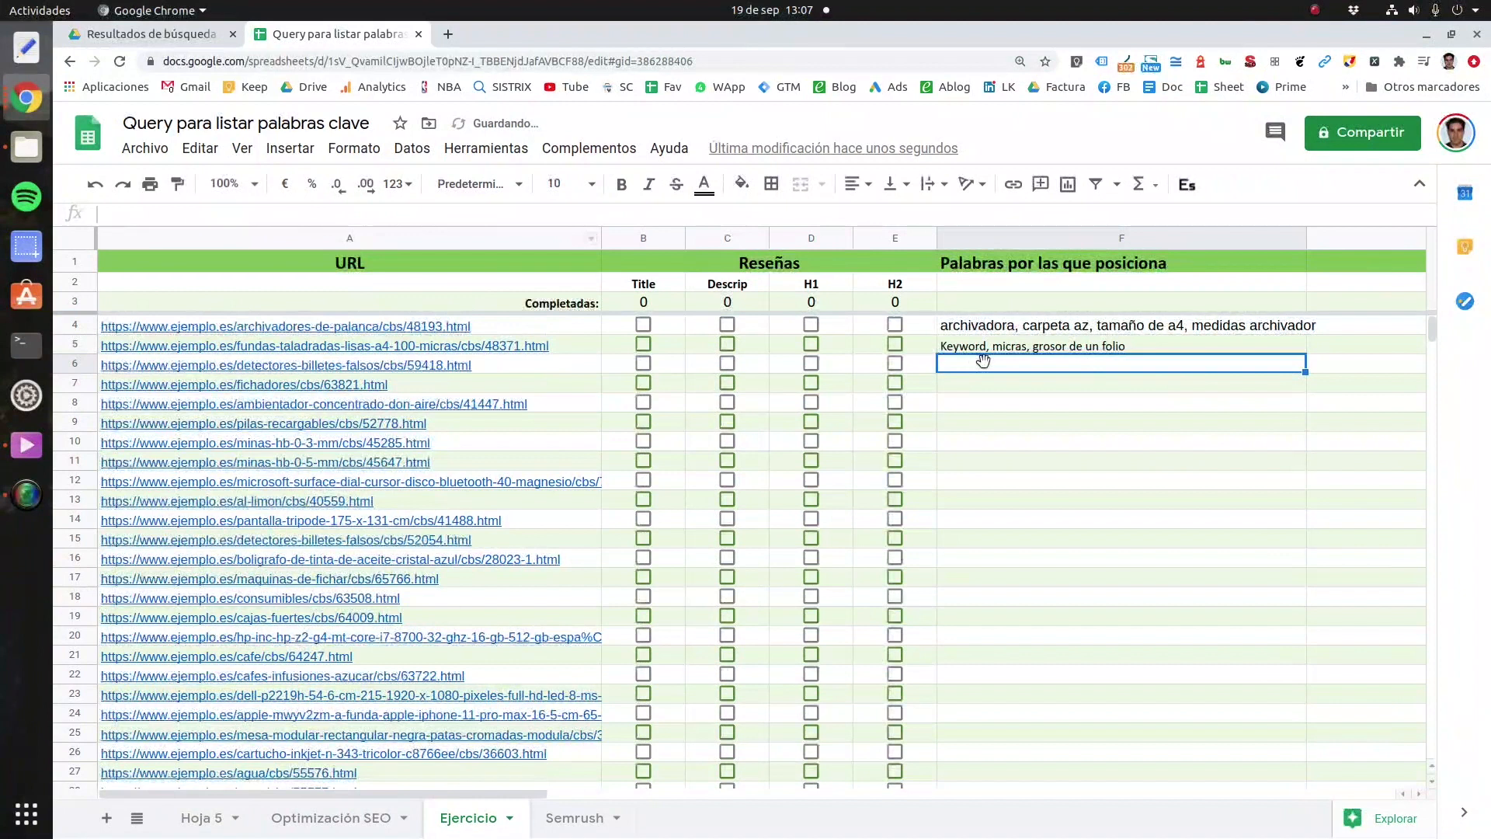
left_click(1127, 347)
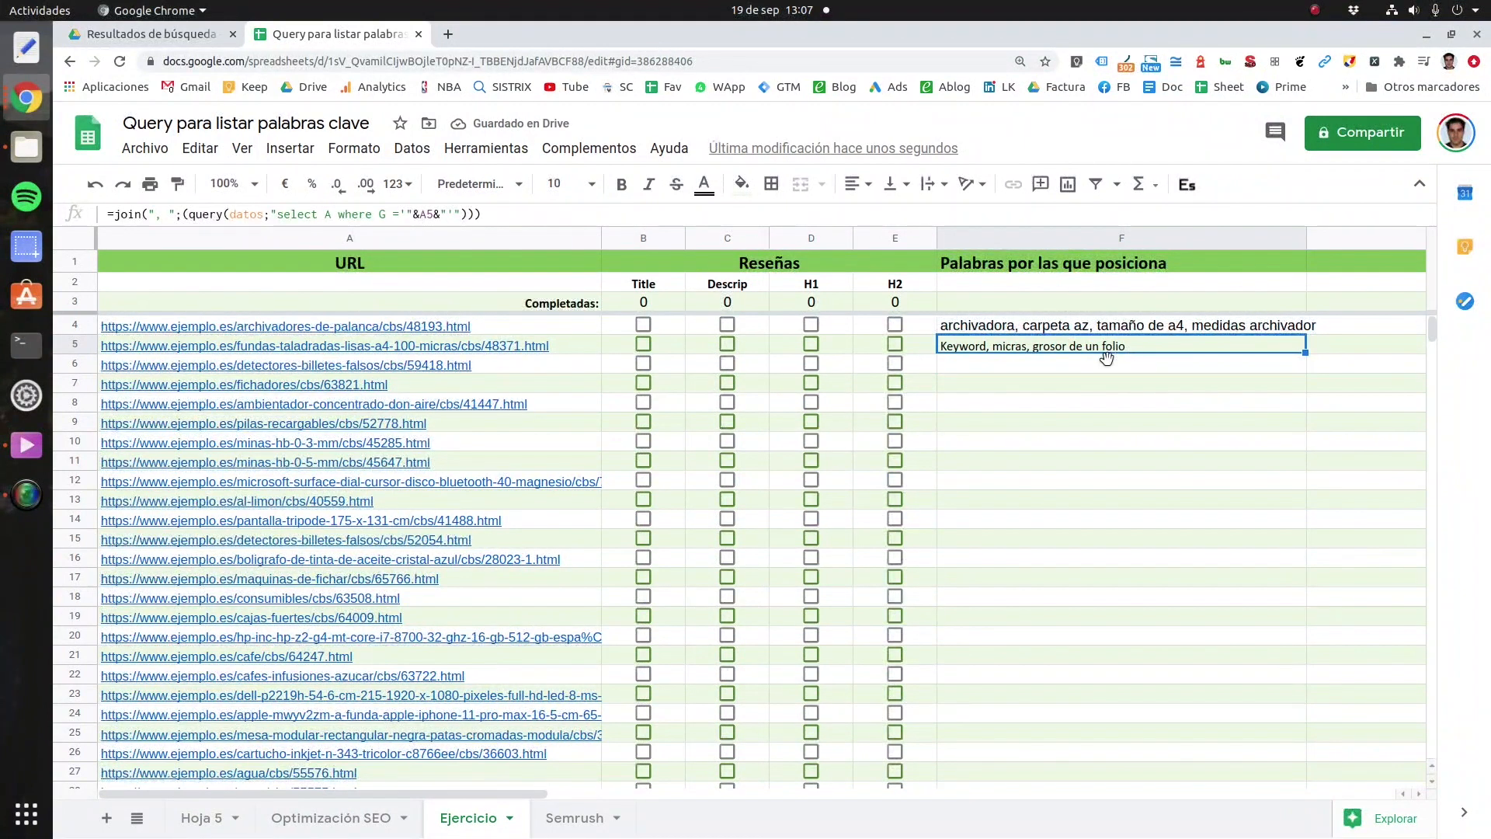
left_click_drag(1306, 353, 1302, 501)
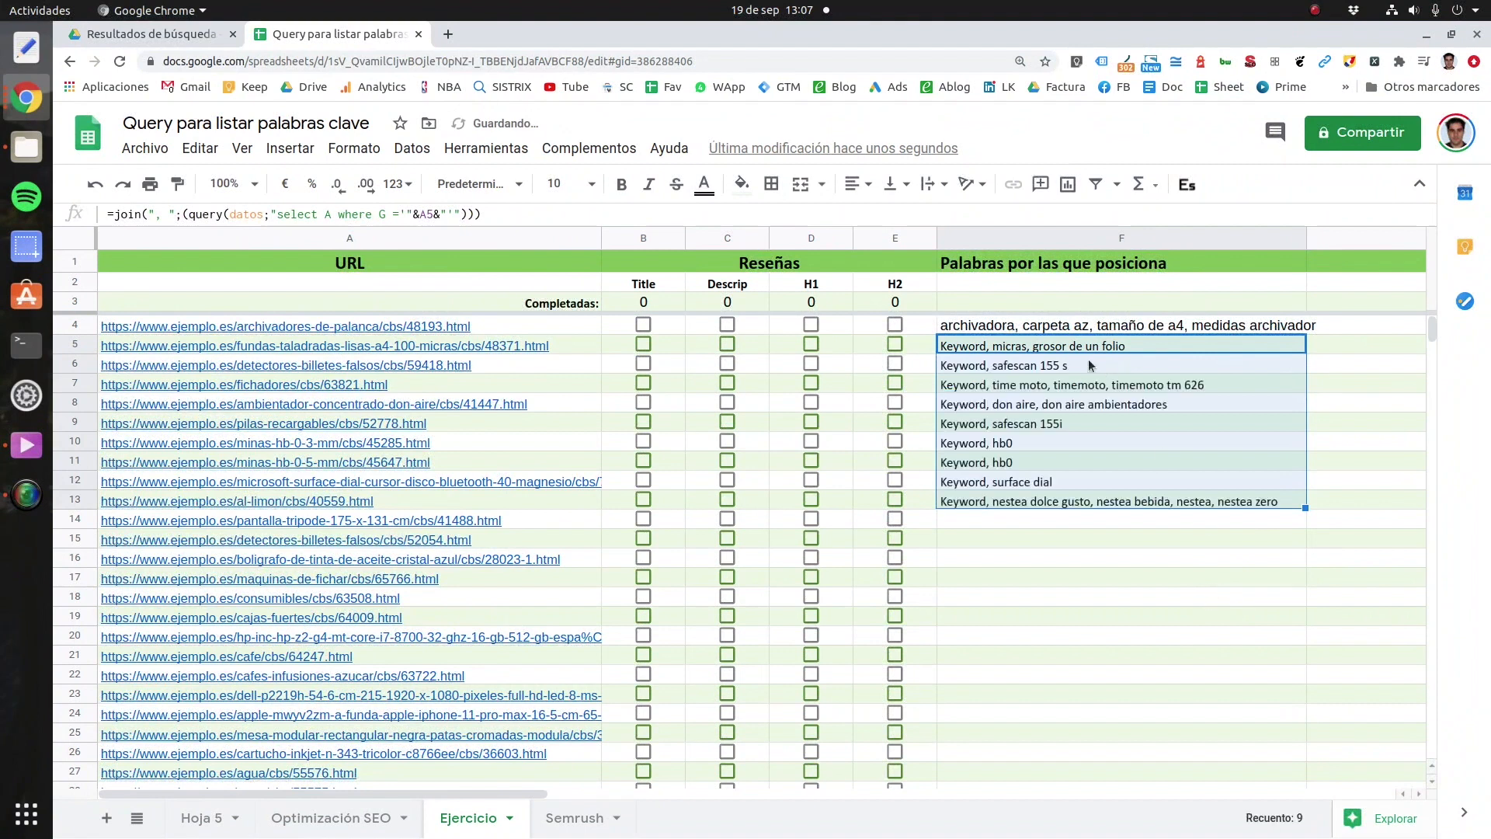
Step: Review the F5 formula on the Ejercicio sheet against the Semrush source data and the Optimización SEO sheet
left_click(972, 355)
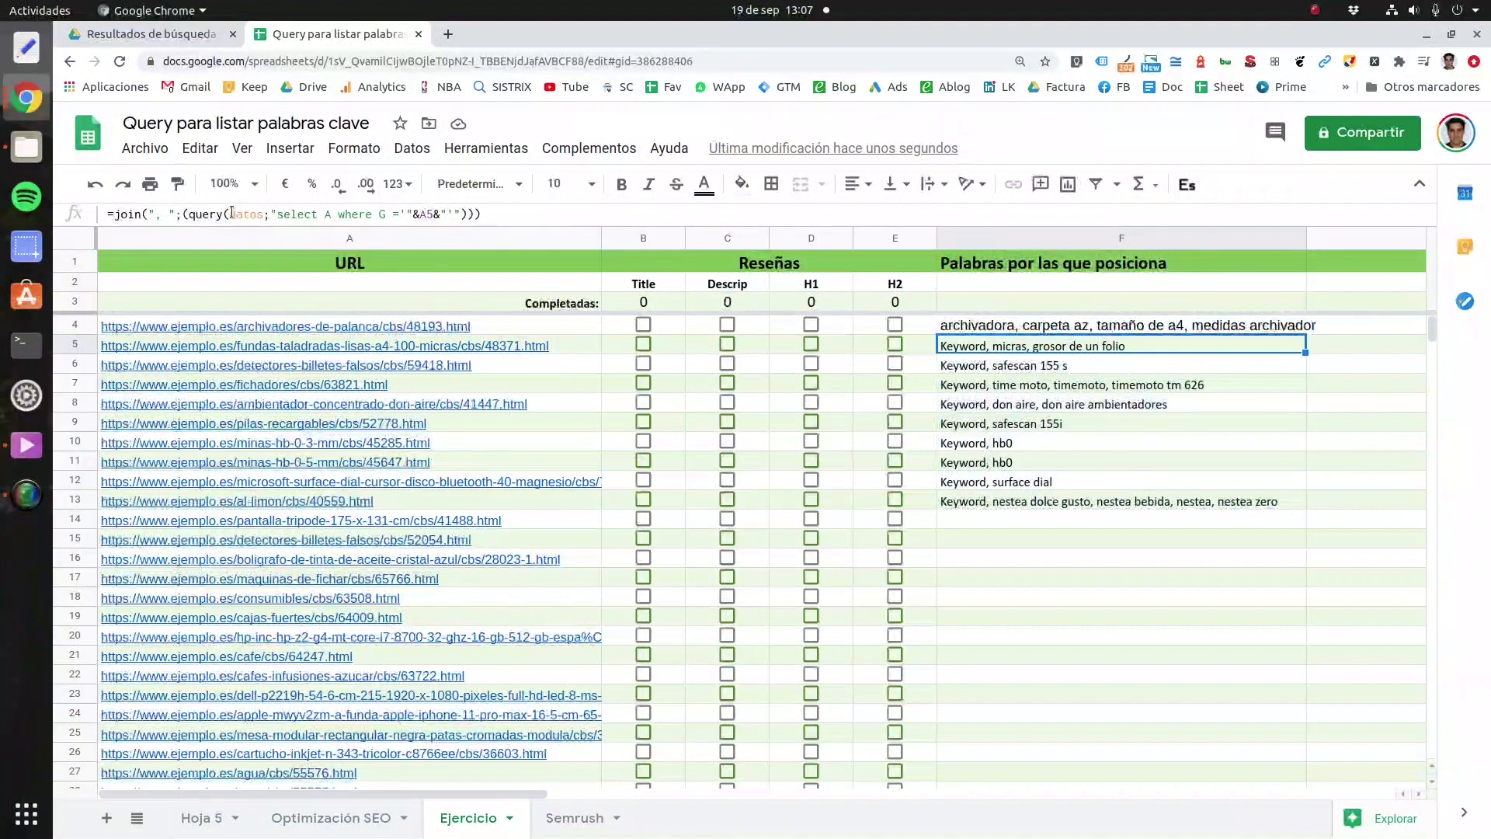
left_click(573, 816)
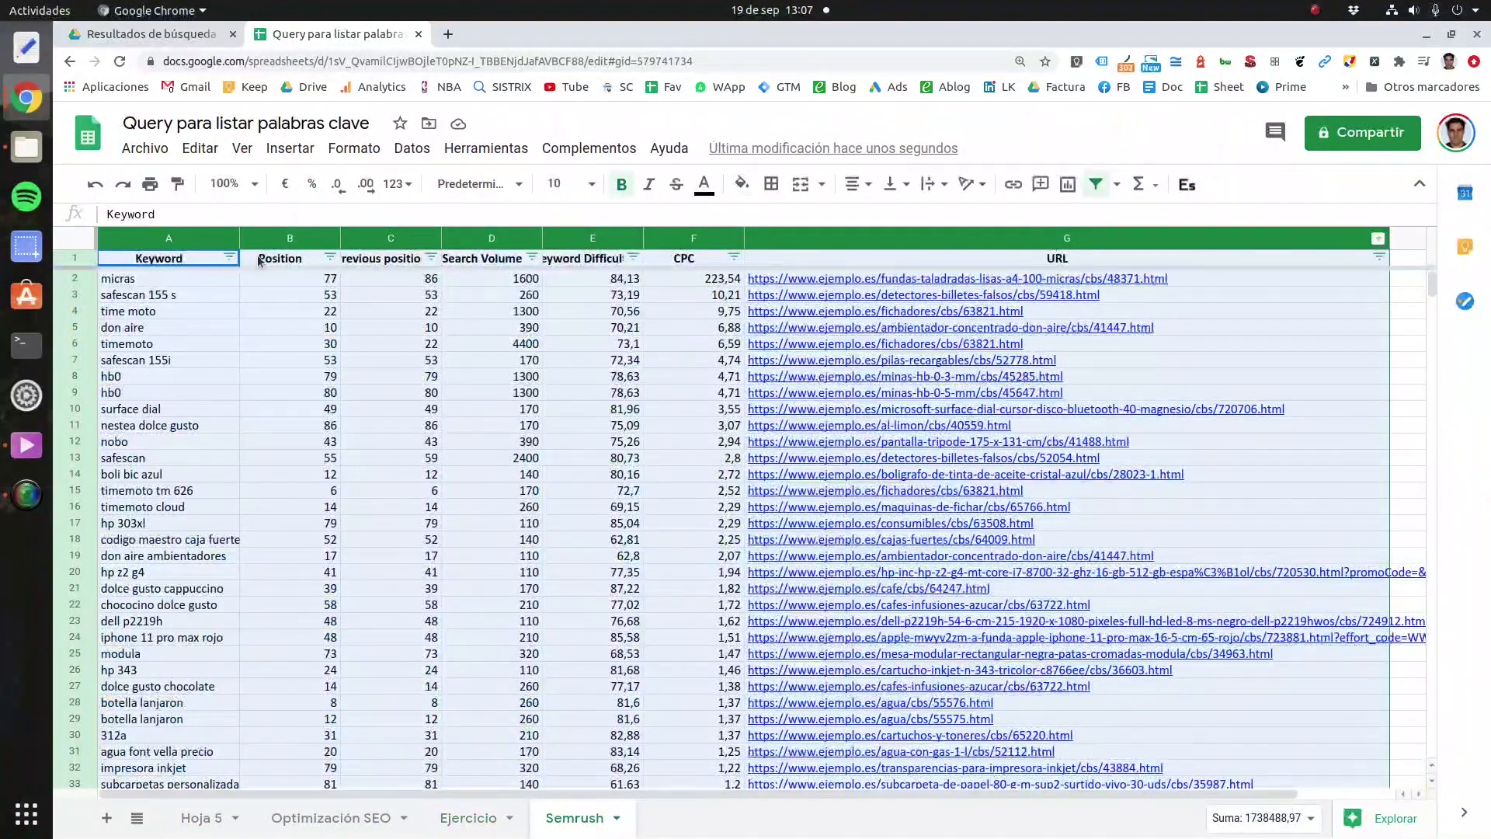
left_click(331, 818)
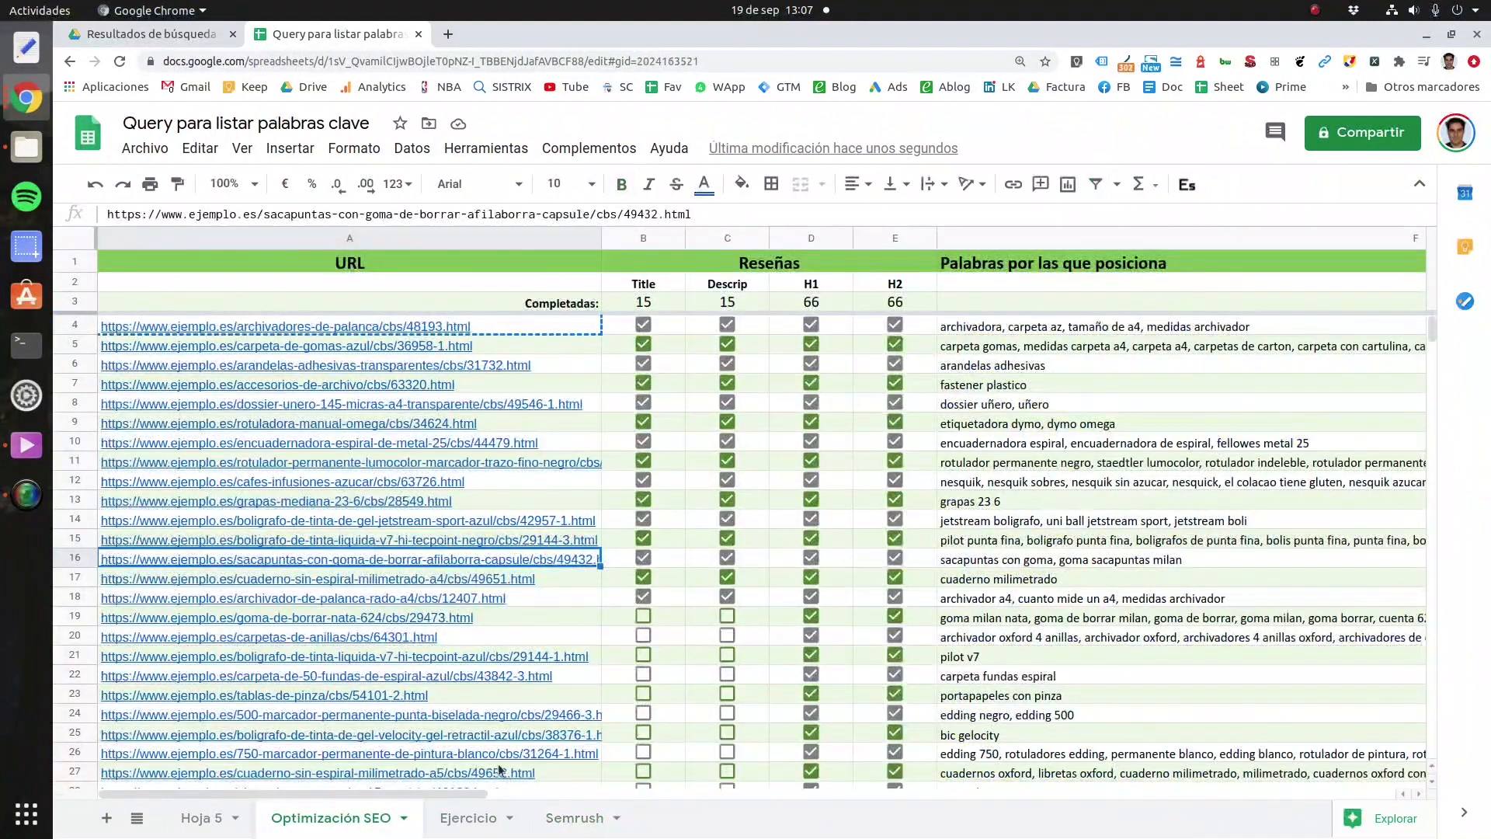
left_click(468, 818)
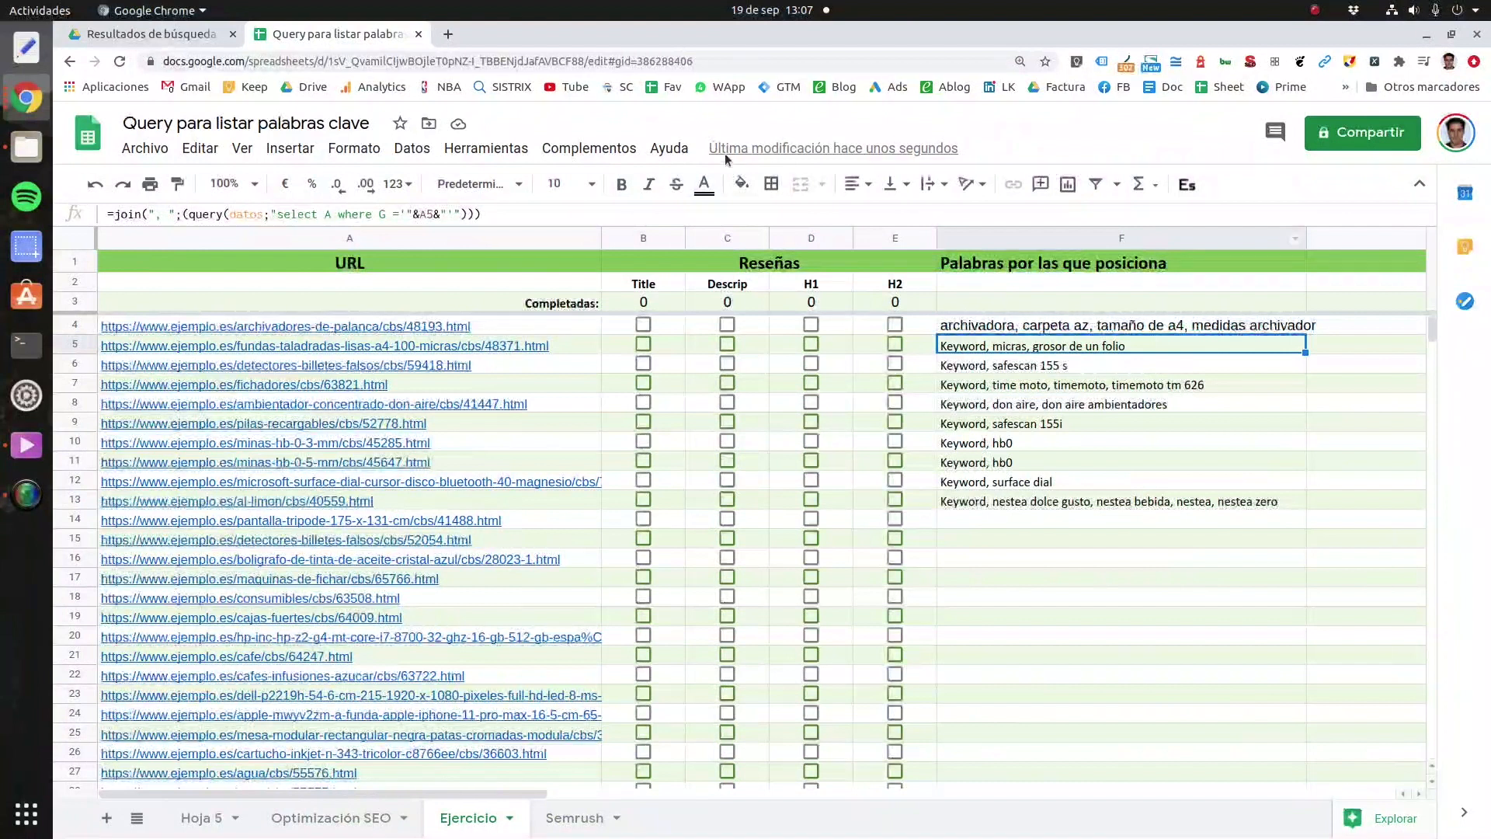
Step: Change the named range datos to Semrush!A2:G2238 to exclude the header row, and return to the Ejercicio sheet
left_click(409, 148)
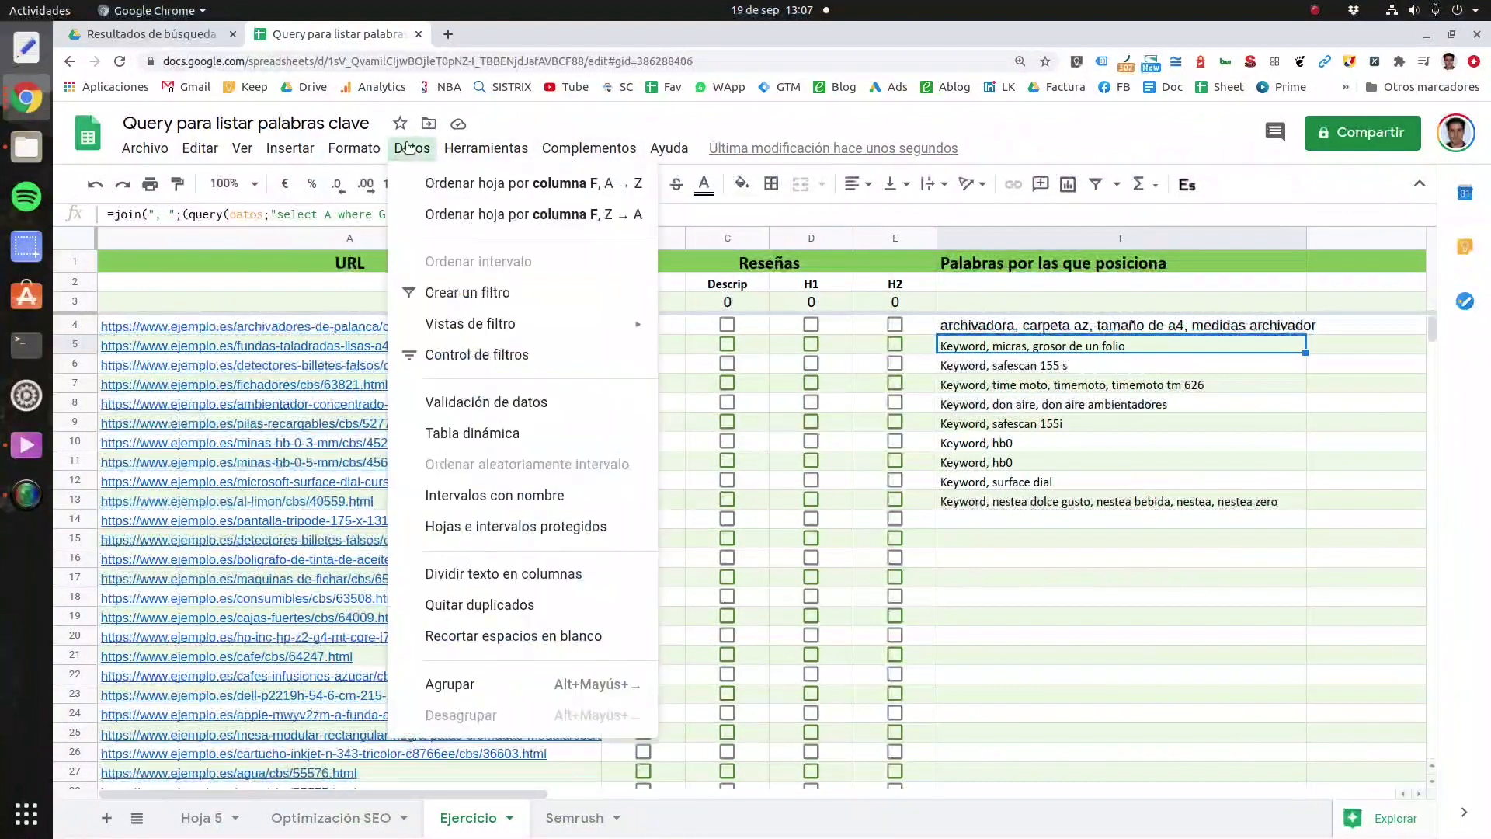
left_click(544, 498)
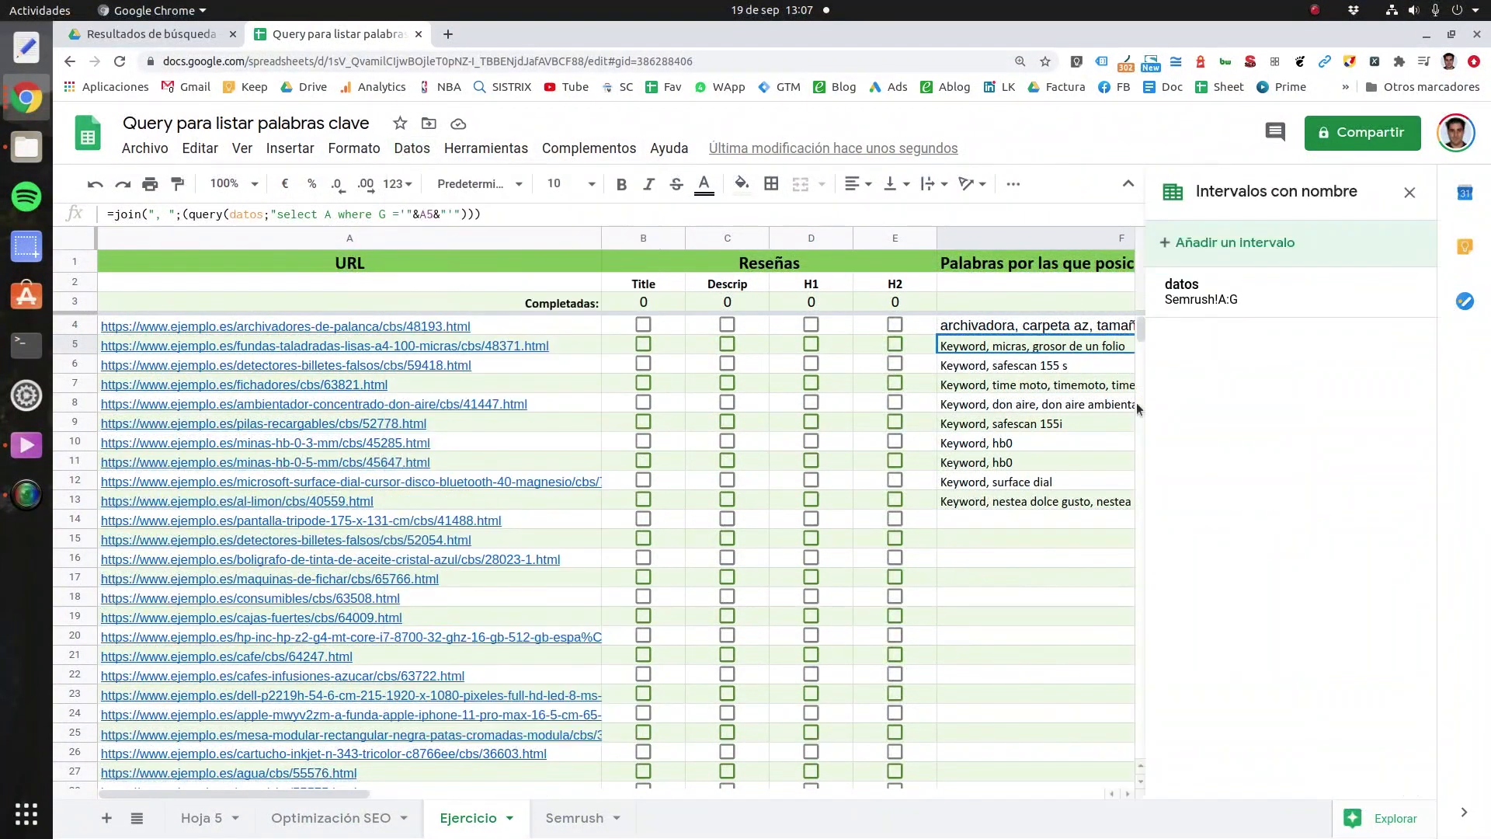
left_click(1256, 292)
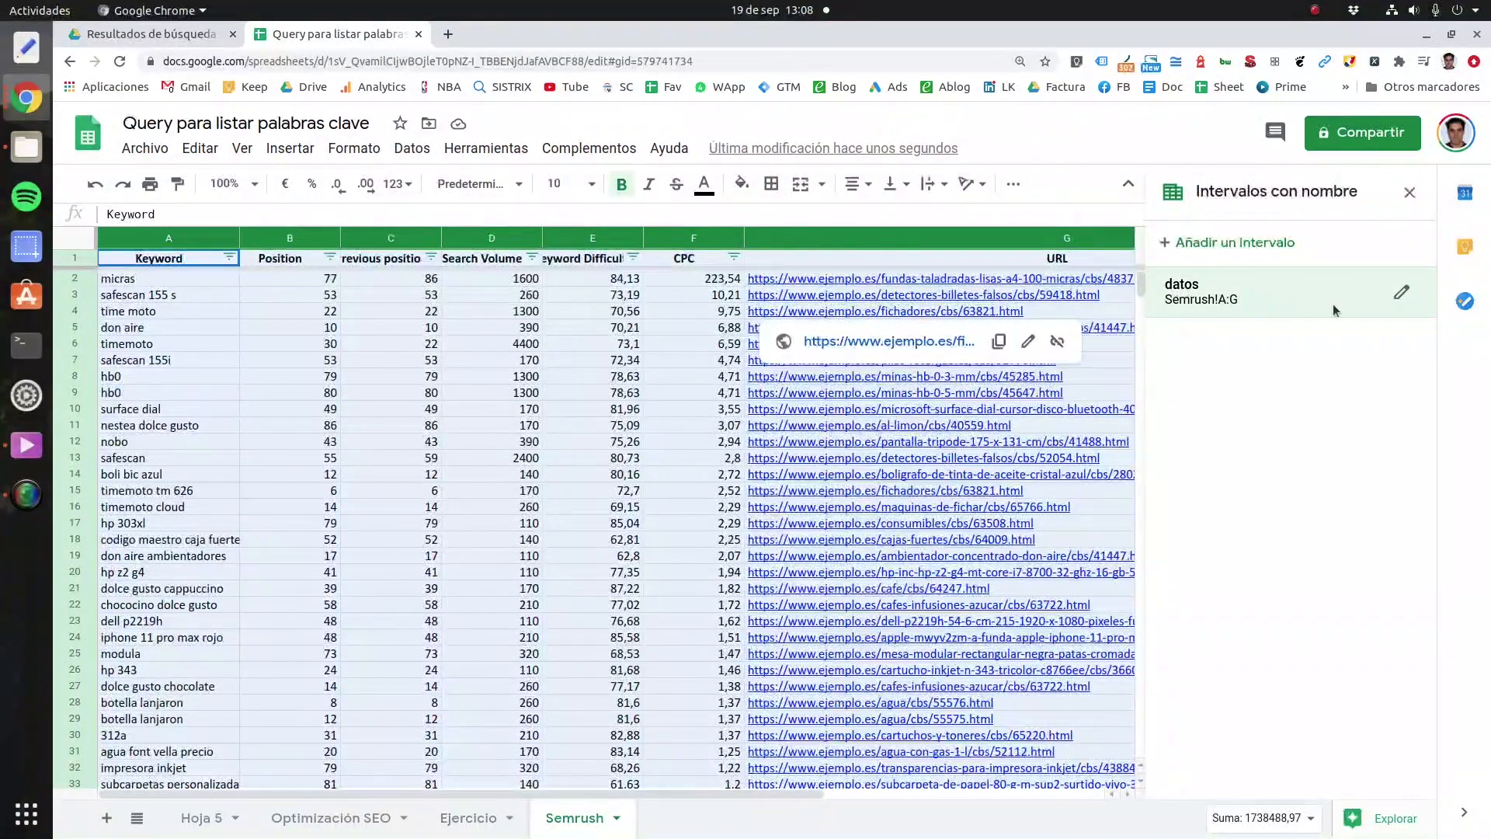
left_click(1401, 292)
left_click(1235, 344)
type("2")
left_click(1388, 397)
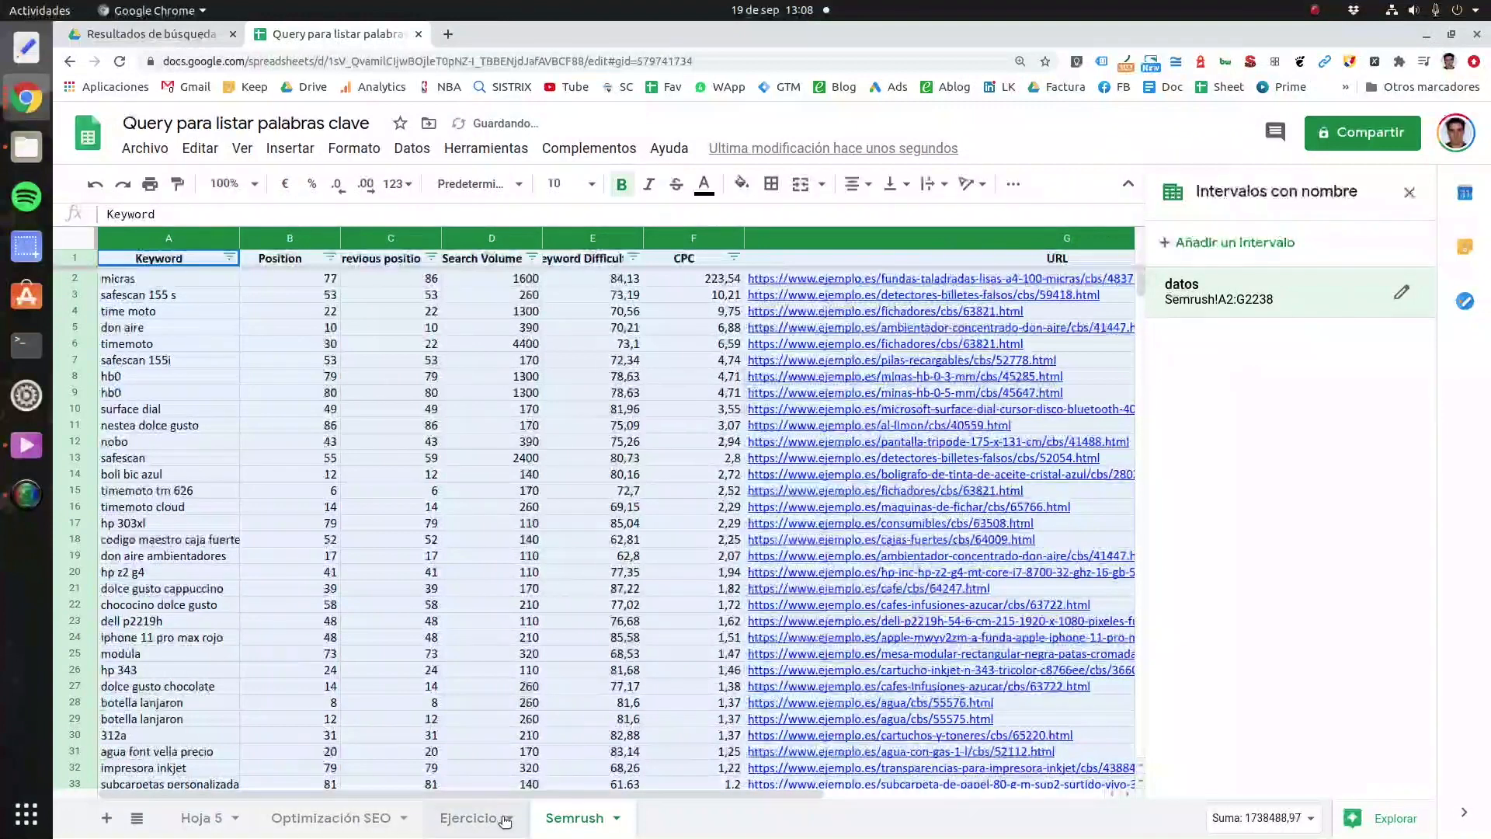
left_click(470, 818)
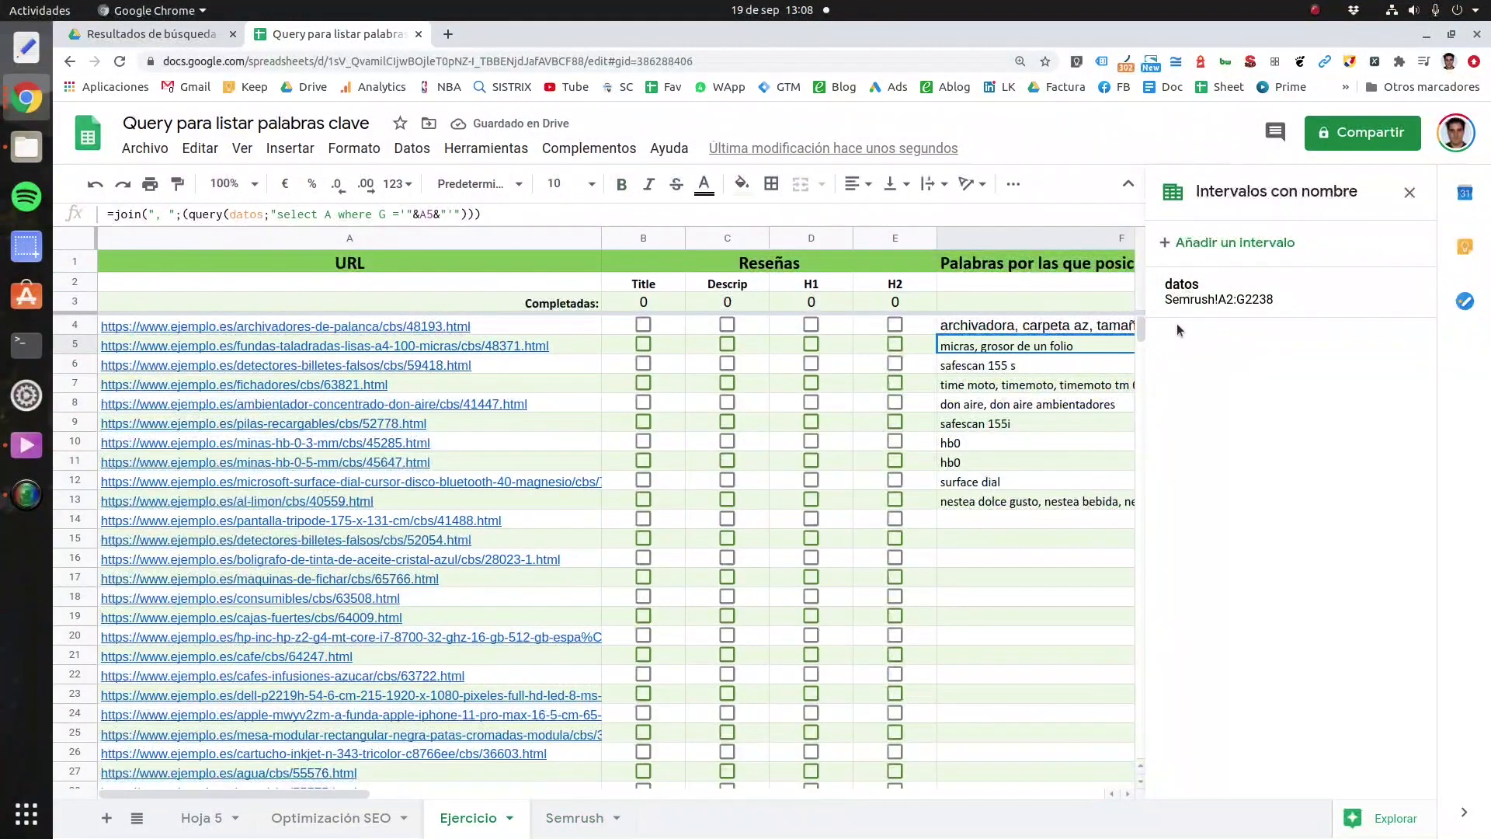
left_click(1409, 192)
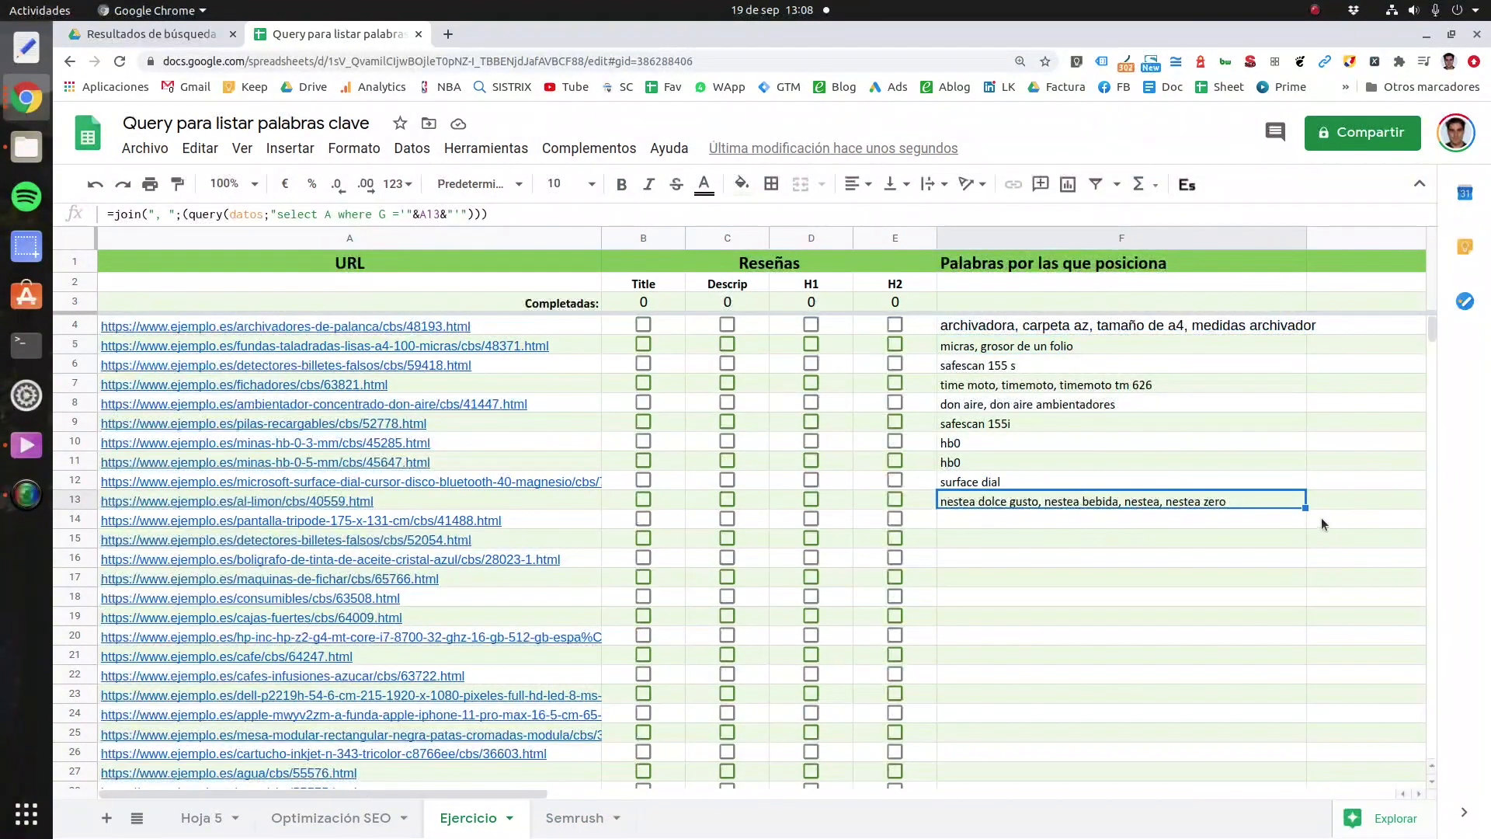
Step: Fill the JOIN formula from F13 down column F to about row 100
left_click_drag(1306, 507, 1283, 782)
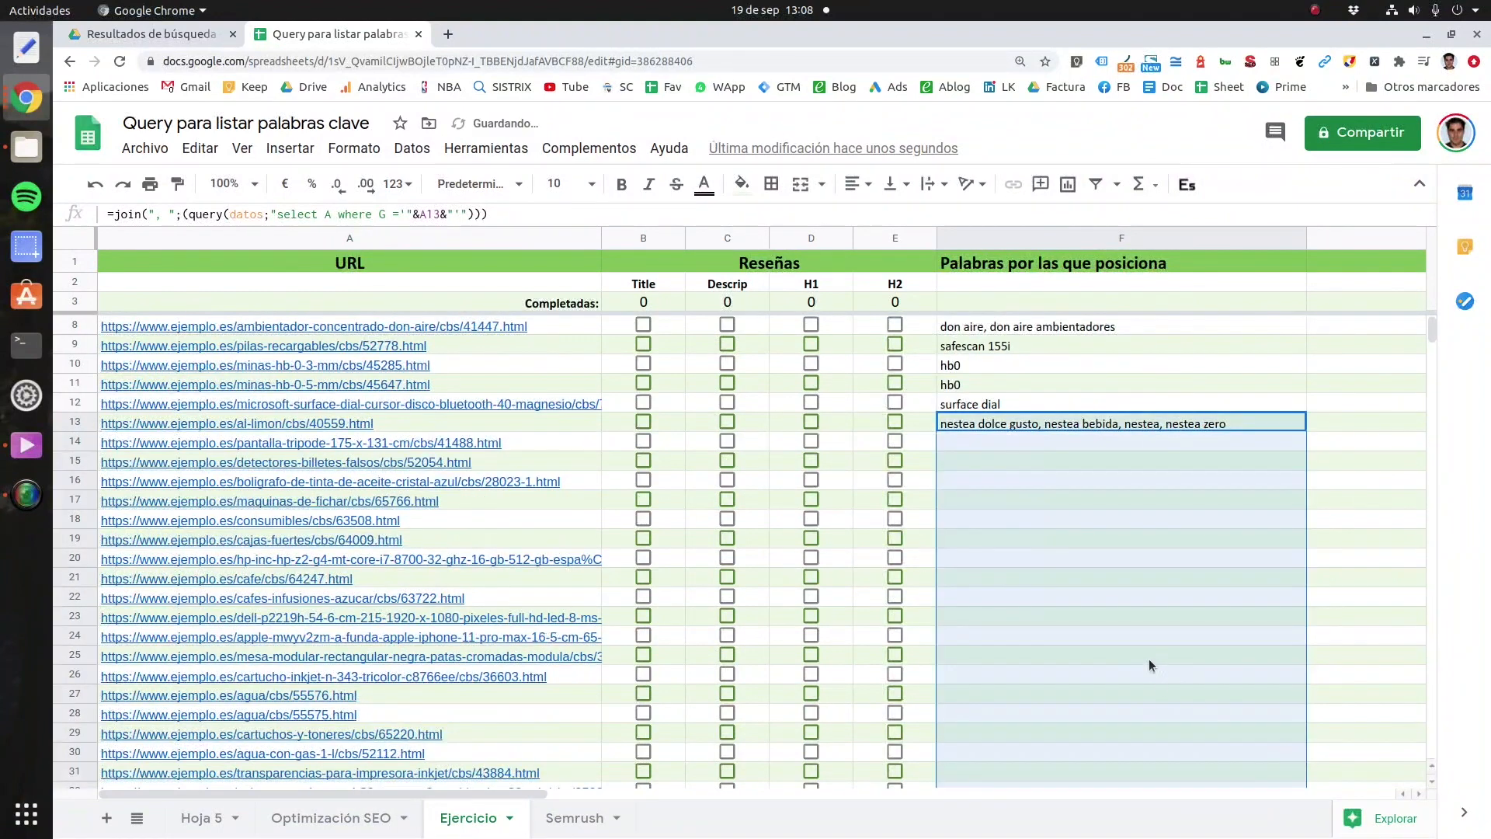
scroll(1124, 579, "down", 5)
scroll(1125, 579, "up", 8)
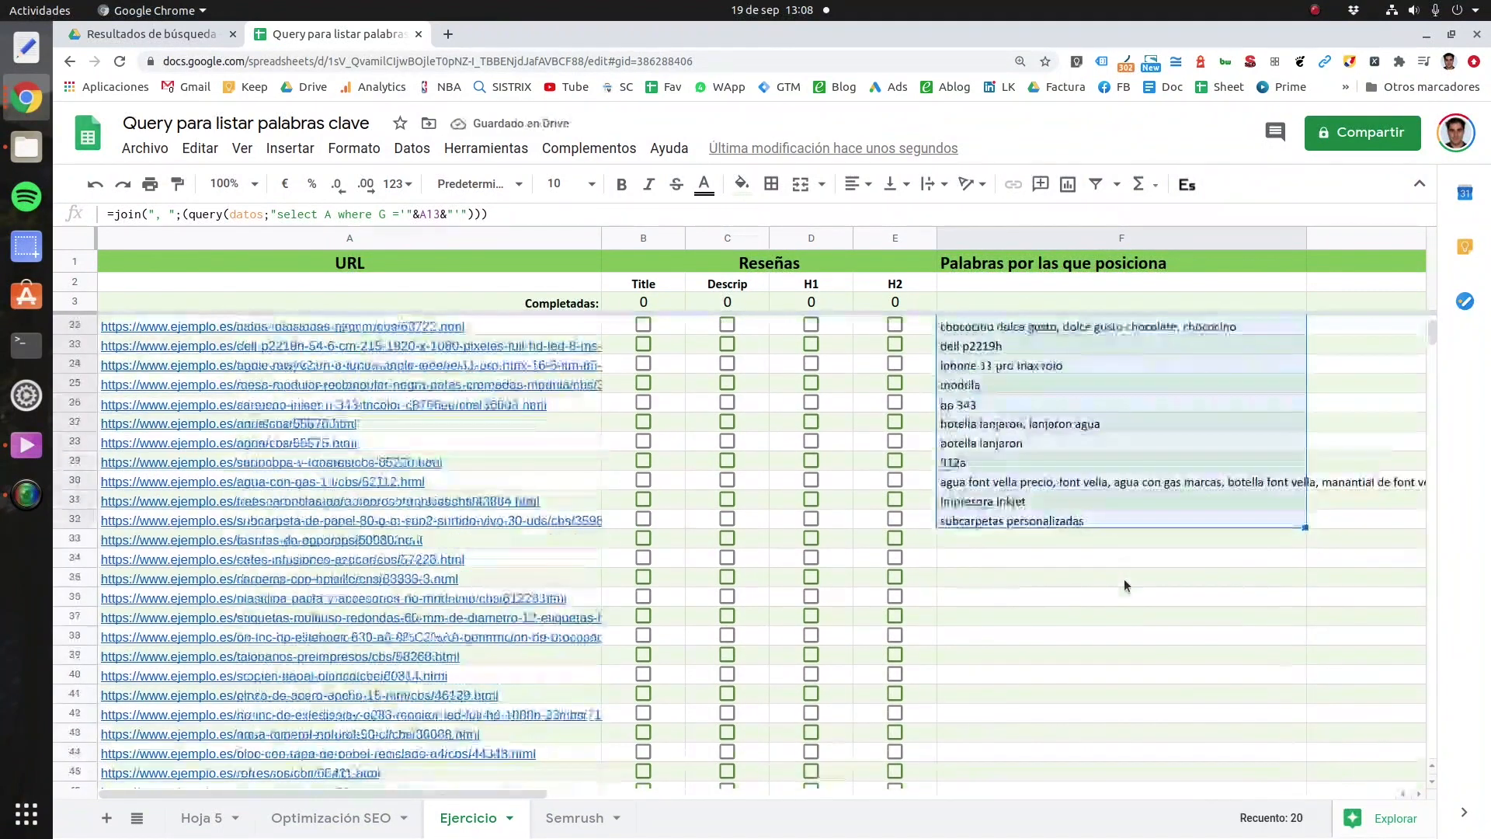
scroll(1074, 544, "down", 7)
scroll(1073, 544, "down", 1)
scroll(1163, 468, "up", 3)
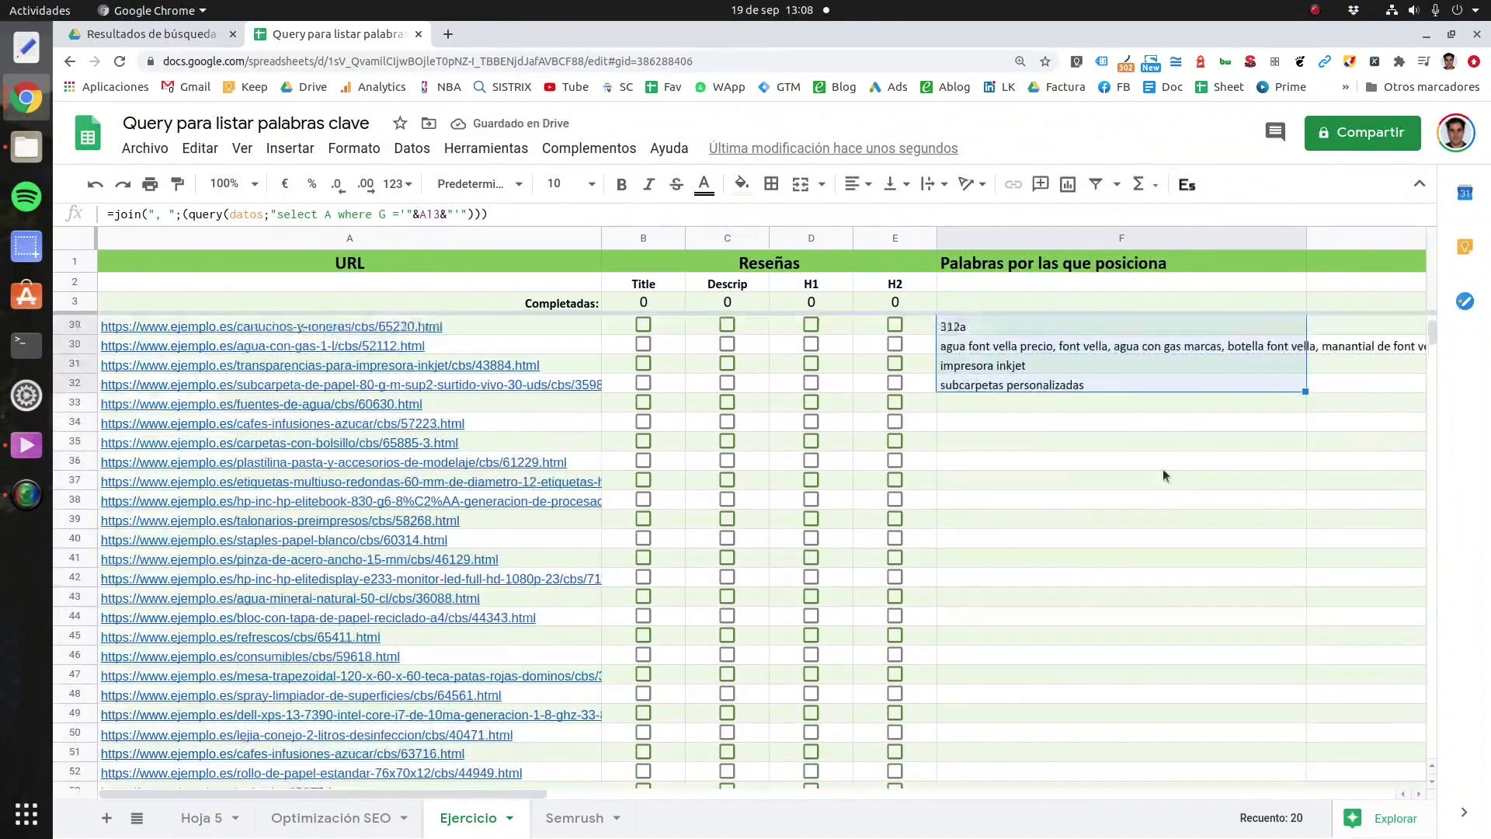
left_click_drag(1306, 469, 1282, 836)
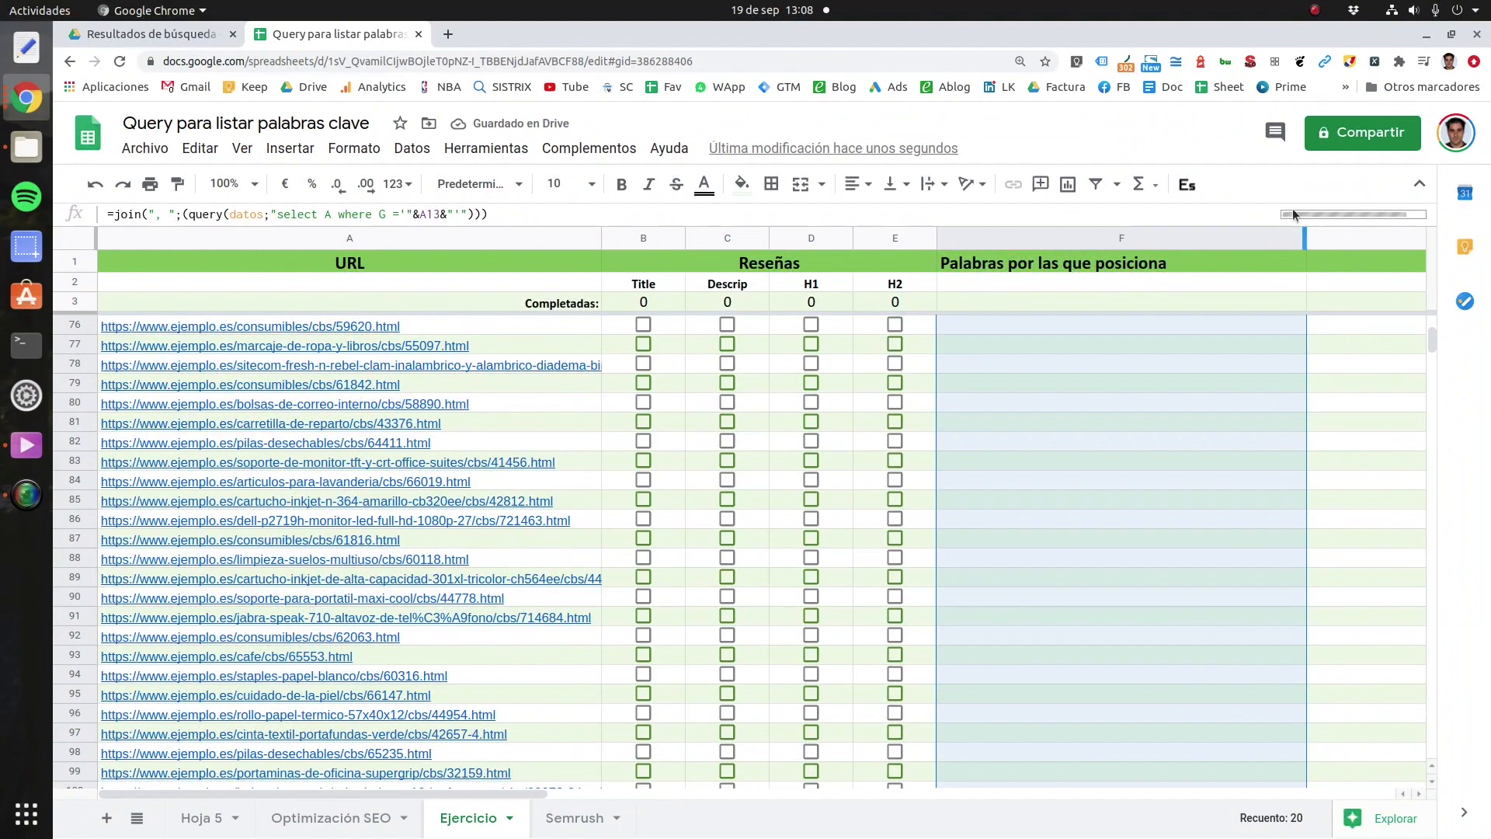
scroll(1080, 589, "up", 18)
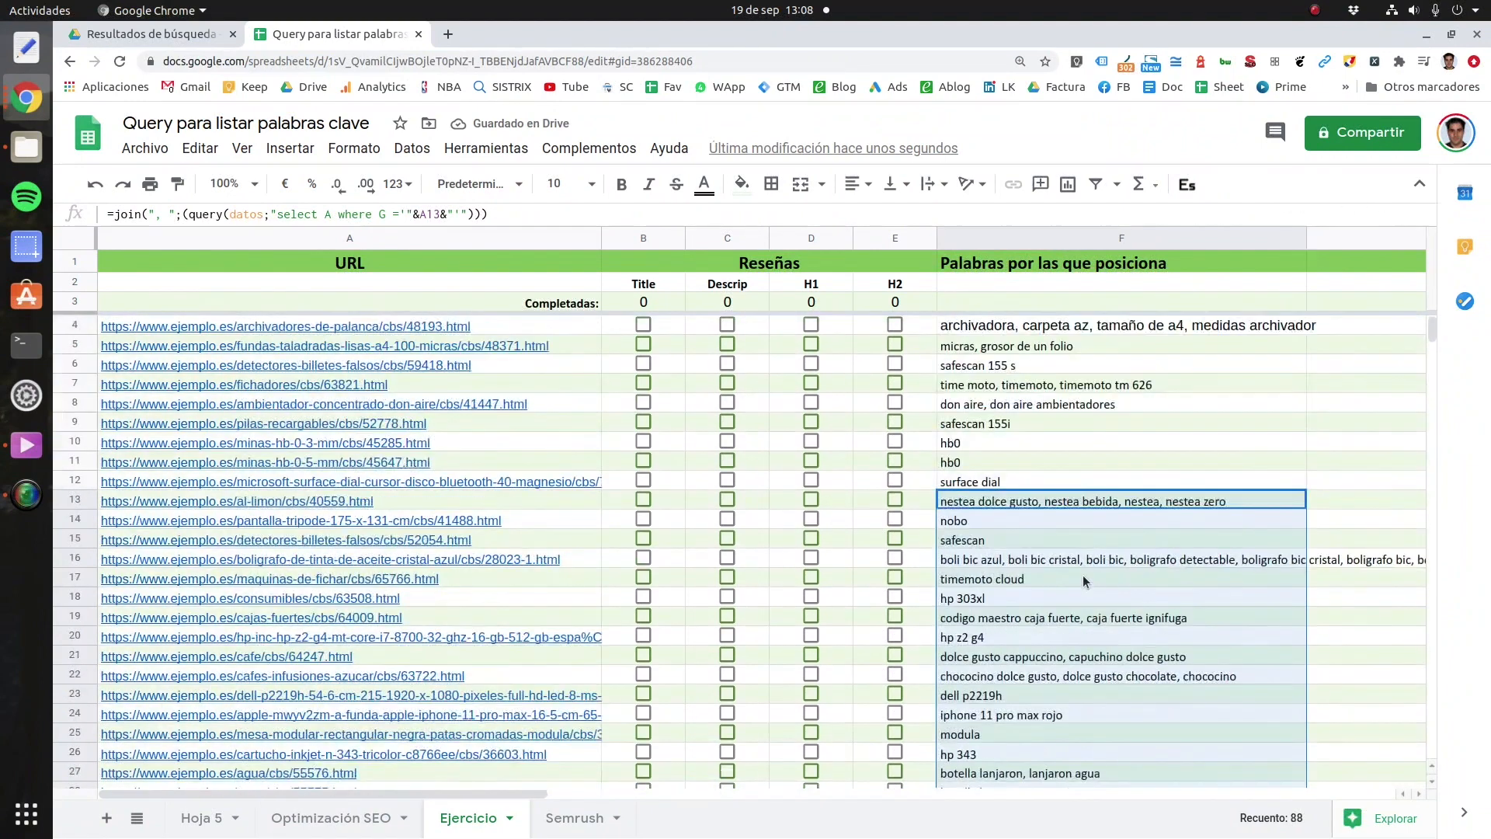
Step: Compare the formula in F4 with the contents of several keyword cells in column F of the Optimización SEO sheet
left_click(1028, 327)
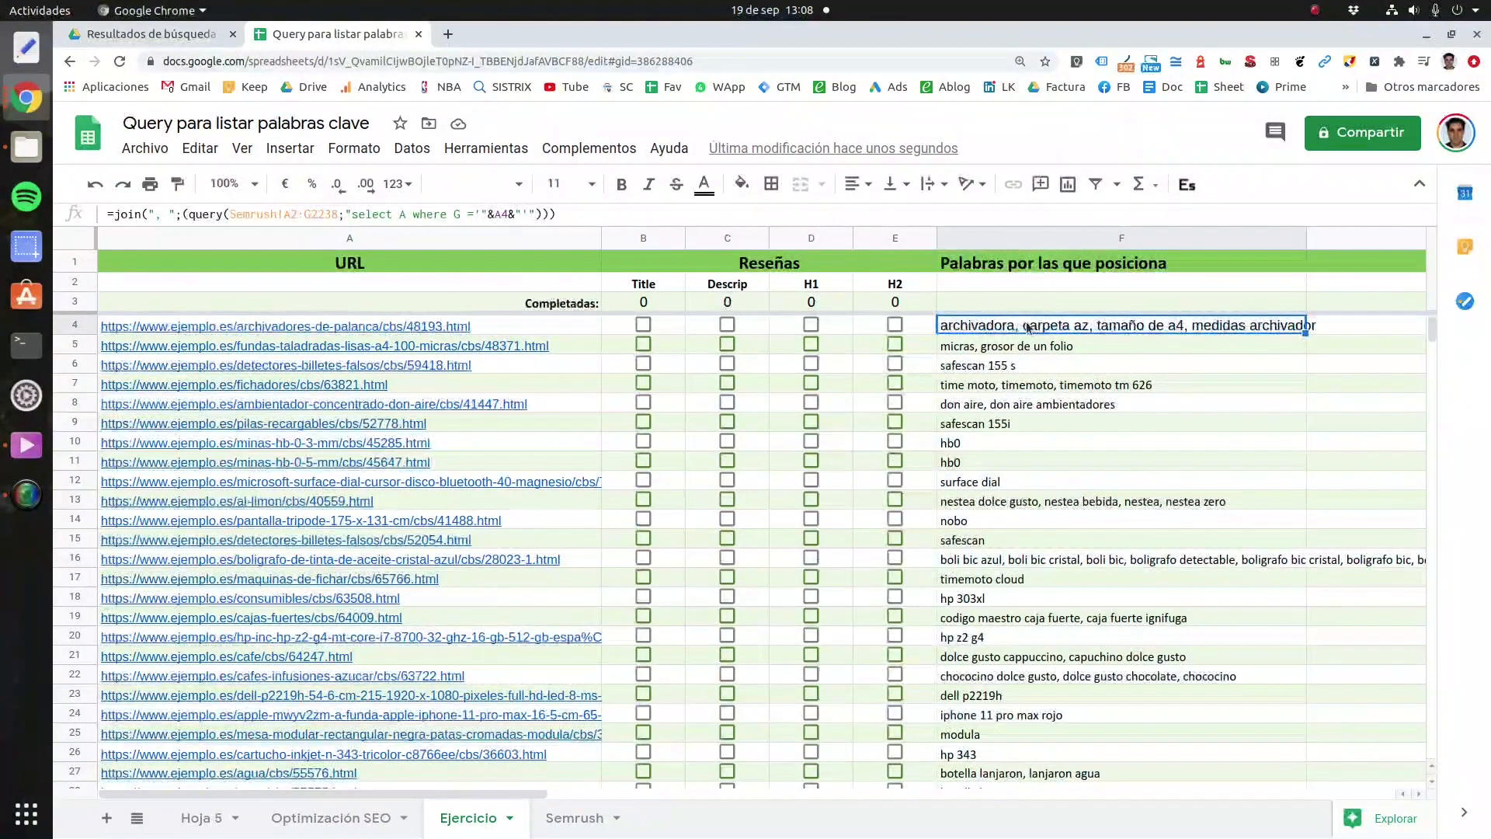
left_click(361, 819)
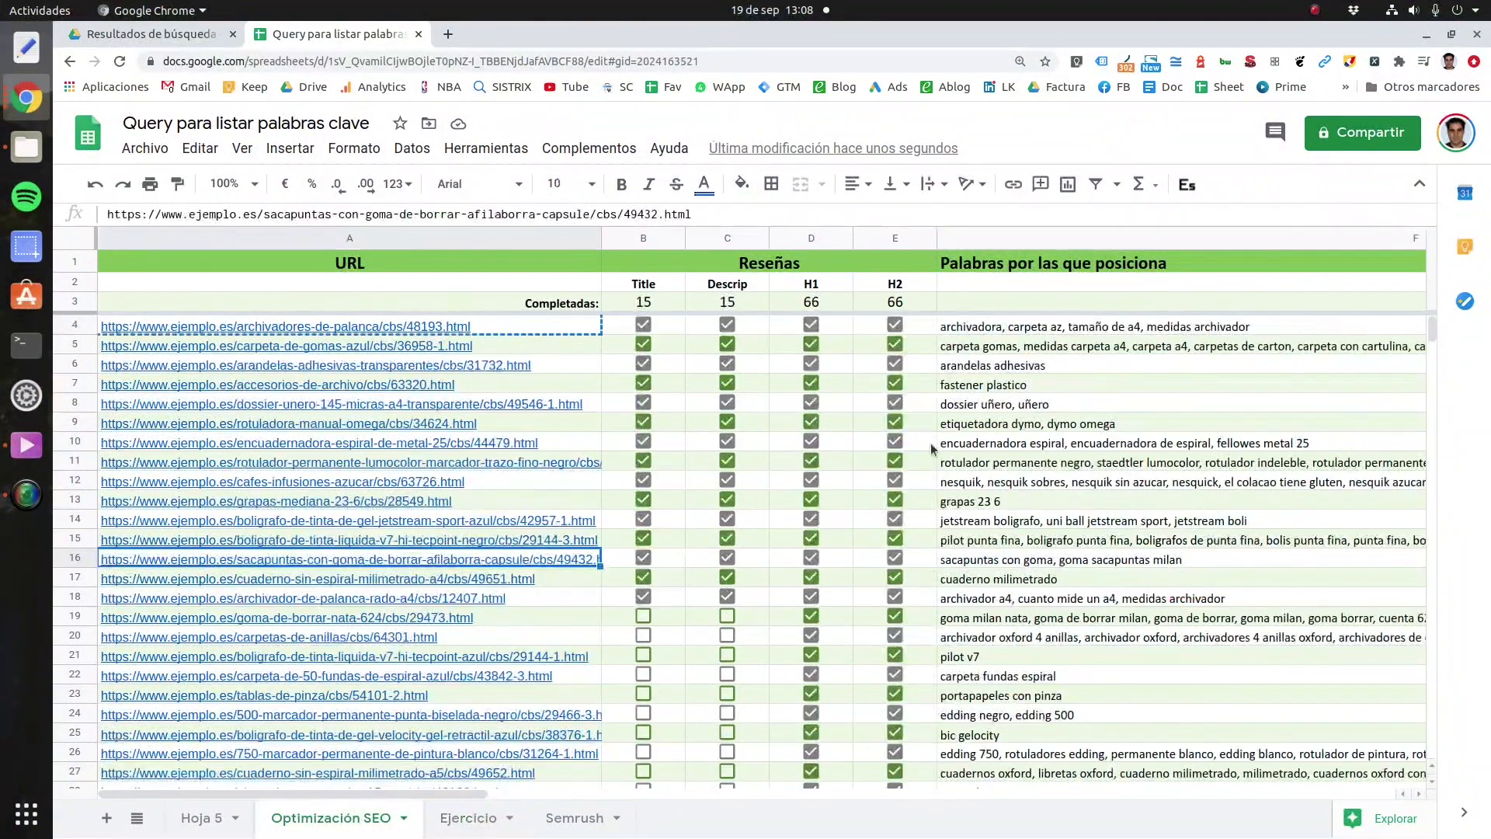
left_click(1016, 348)
left_click(1004, 326)
left_click(994, 385)
left_click(983, 426)
left_click(988, 501)
left_click(1002, 540)
Step: Copy F9:F29 on the Optimización SEO sheet and paste it back over the same cells as values only
left_click_drag(982, 424, 1009, 795)
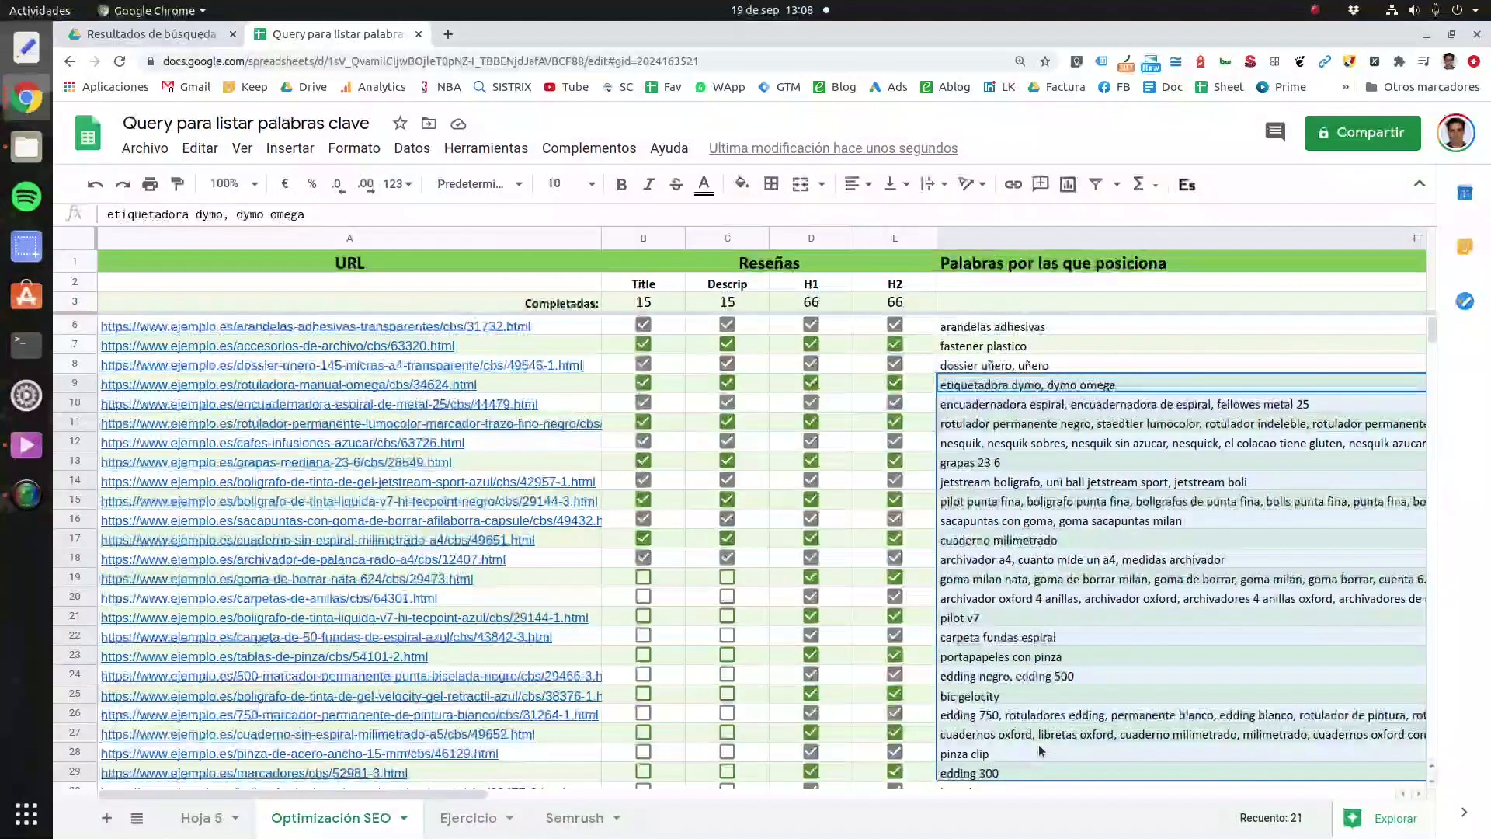
right_click(1087, 660)
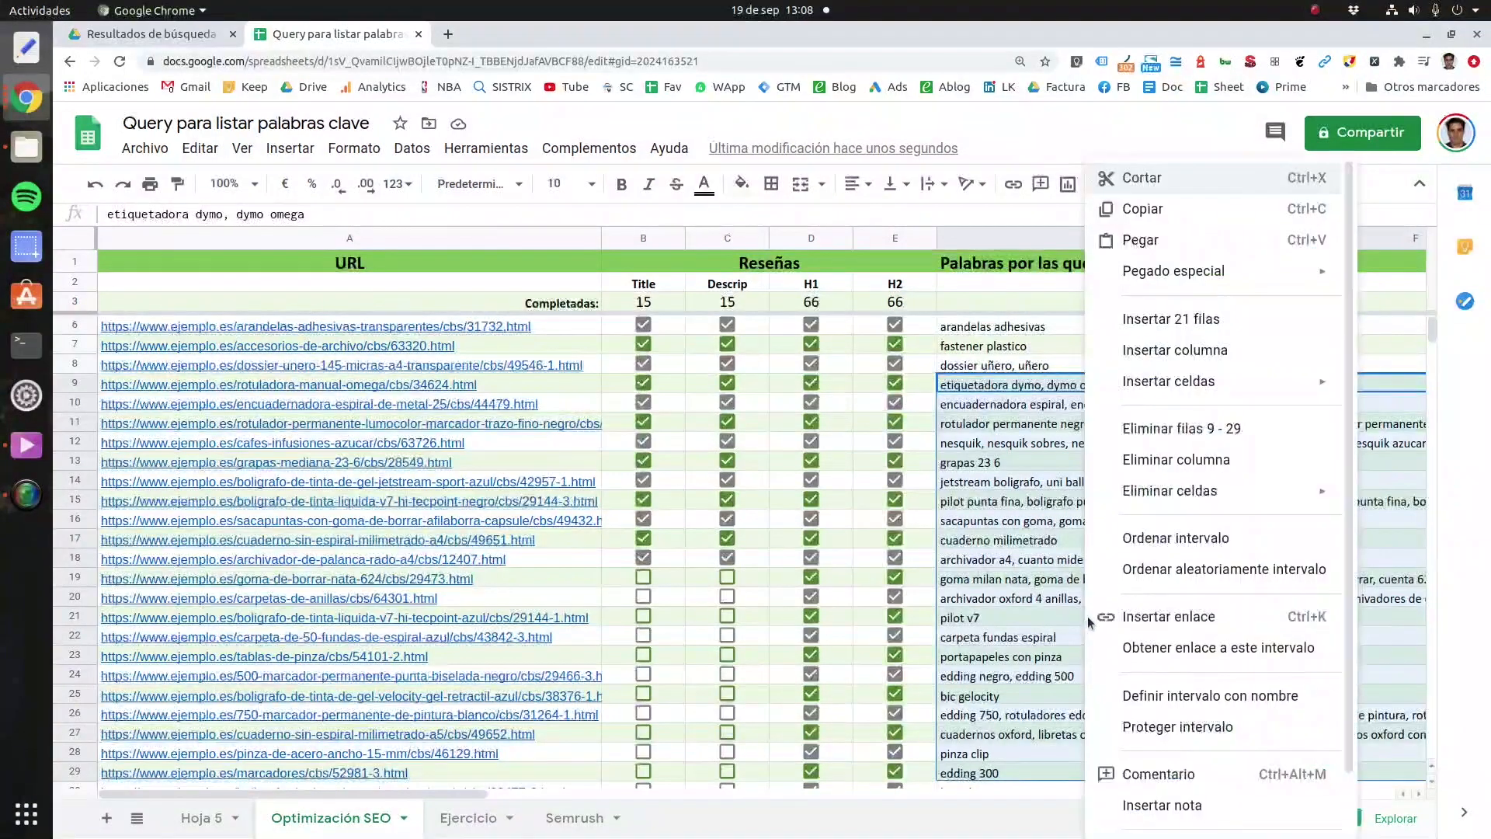
left_click(1188, 208)
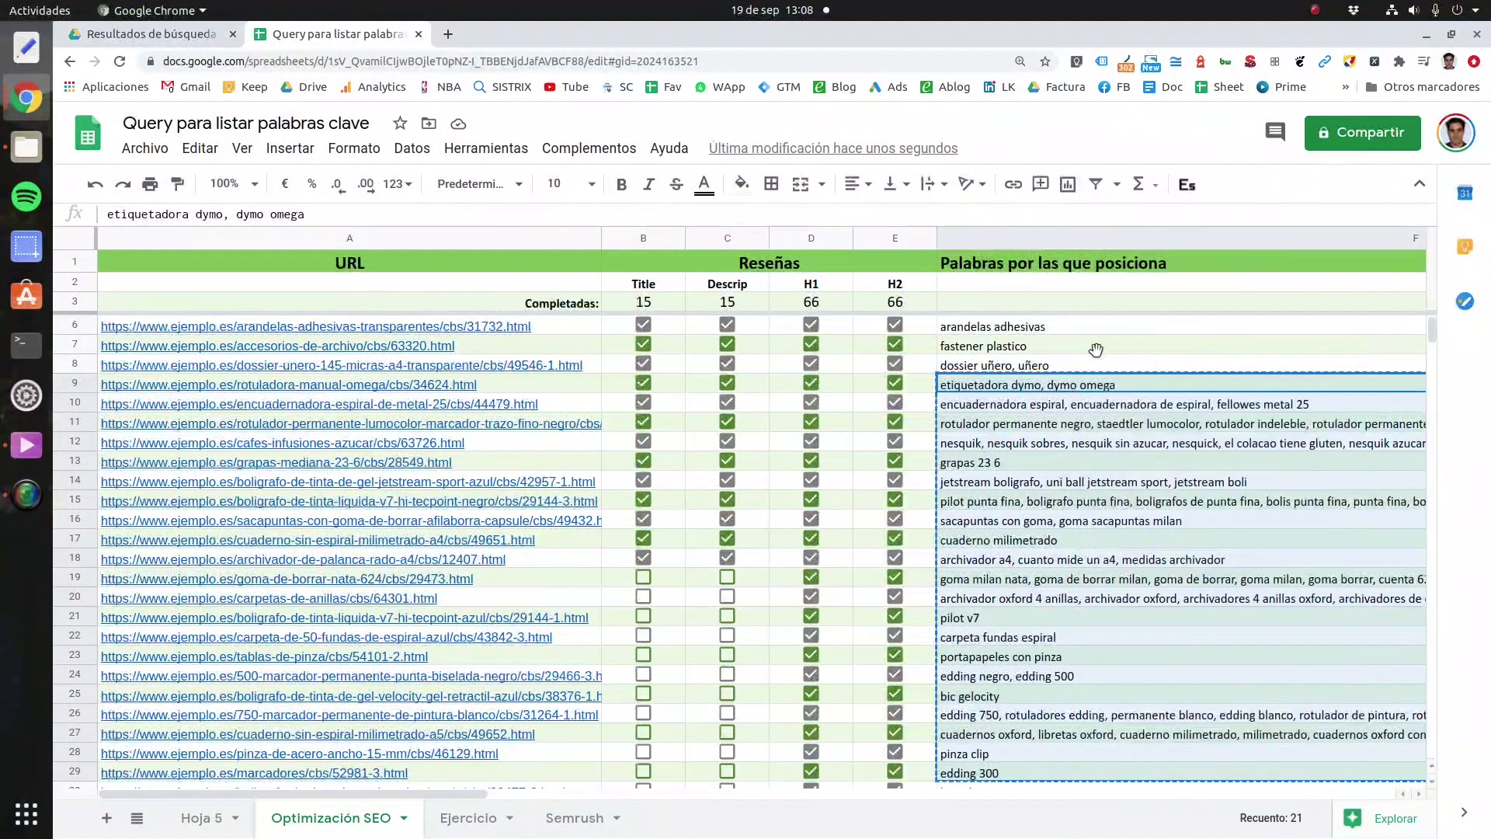
right_click(1025, 380)
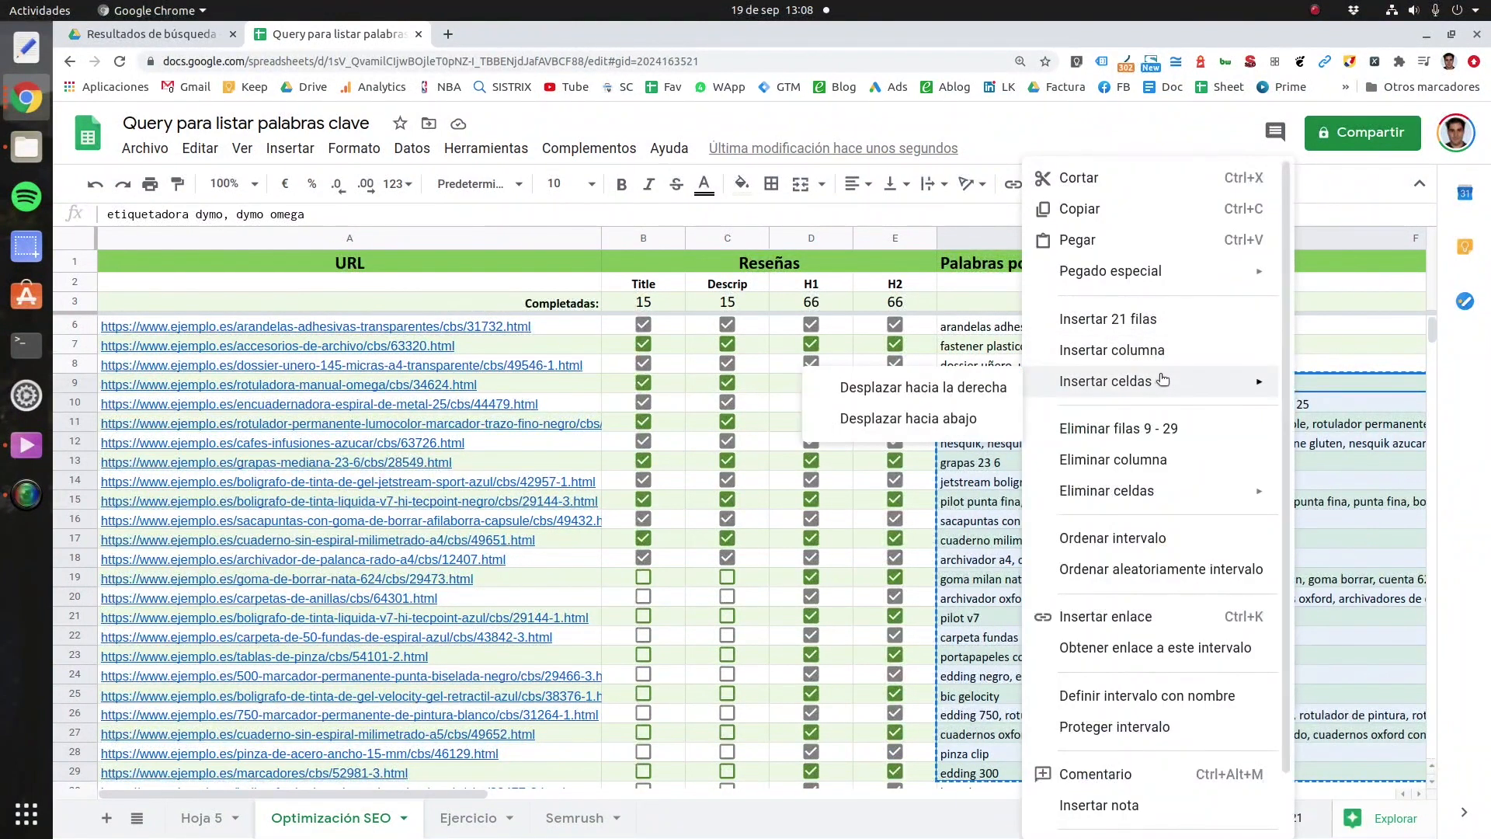
mouse_move(1169, 278)
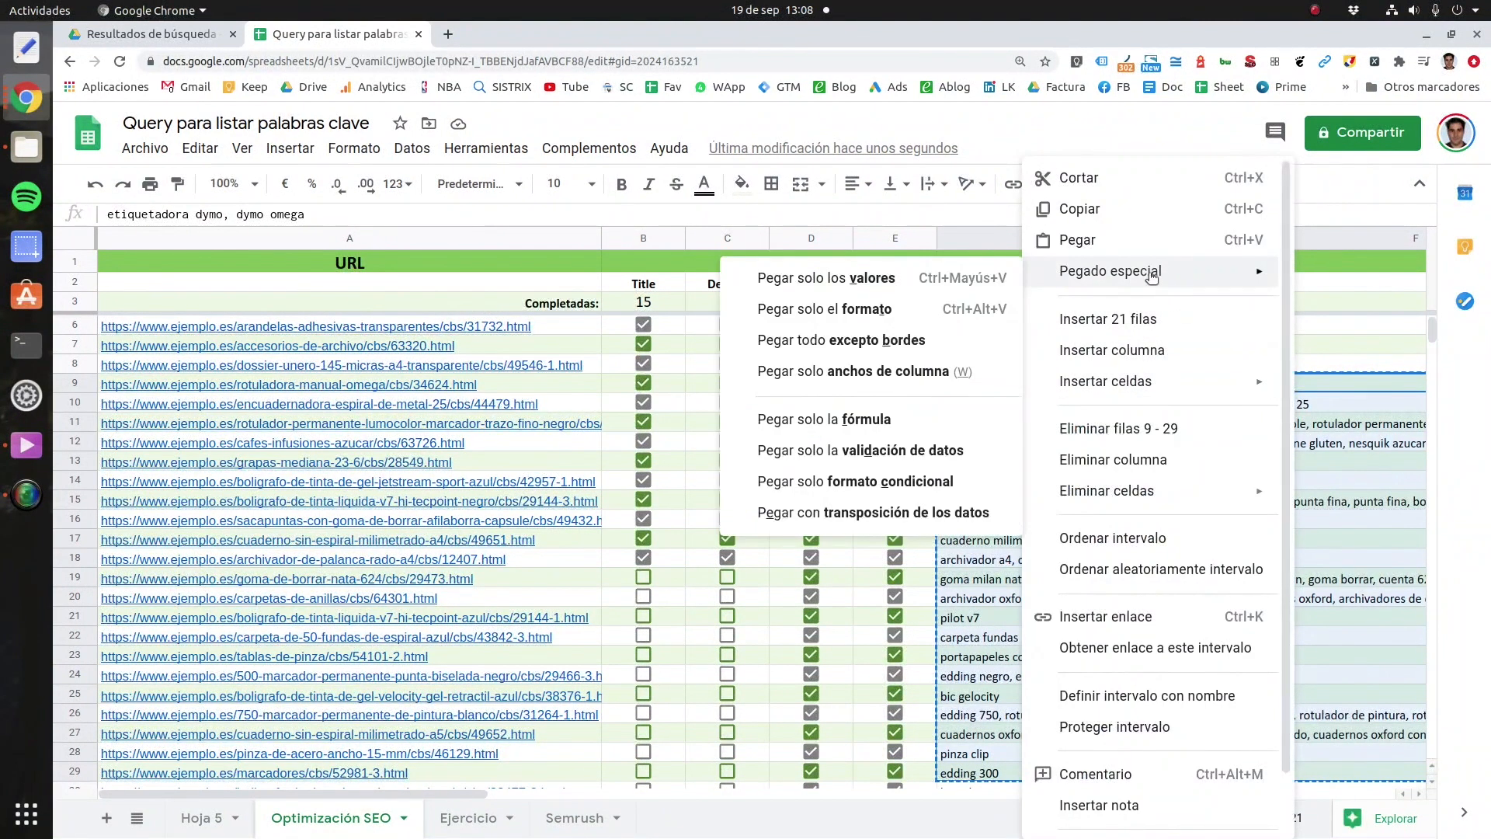
left_click(880, 278)
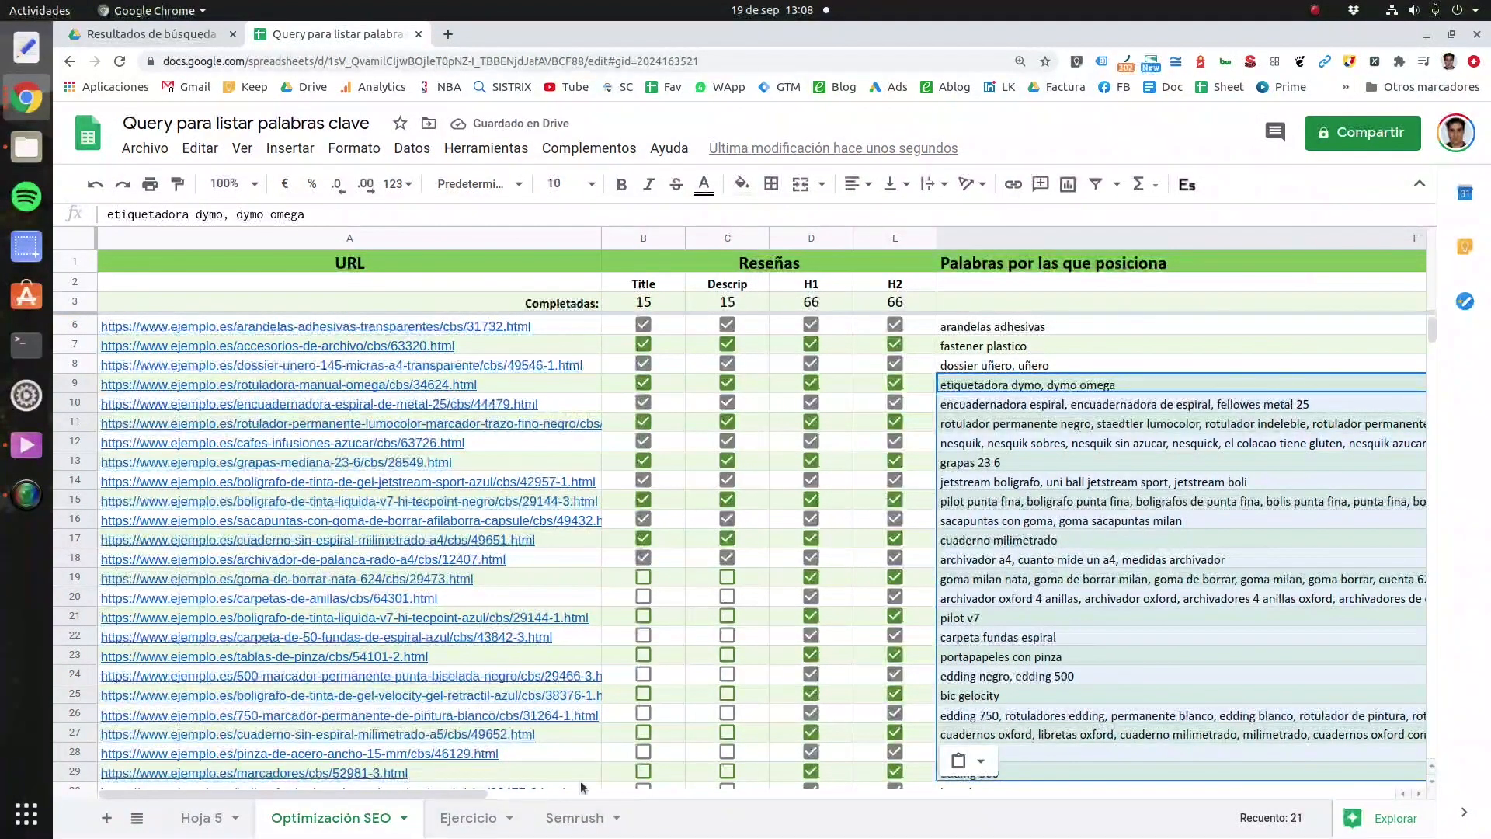
Step: Check the Semrush data, and examine the column selected by the query in F4 of the Ejercicio sheet
left_click(576, 820)
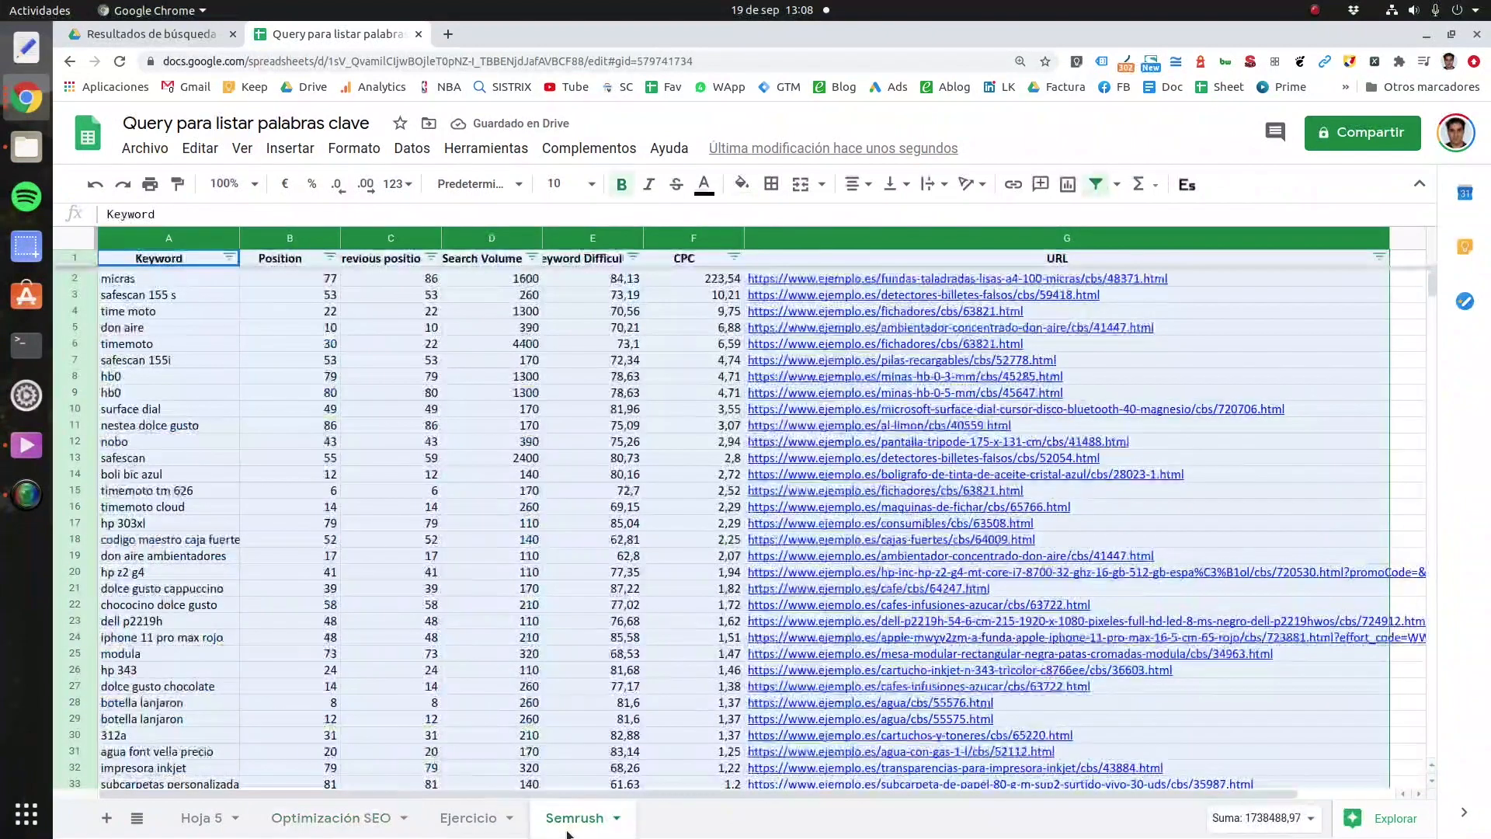
left_click(491, 820)
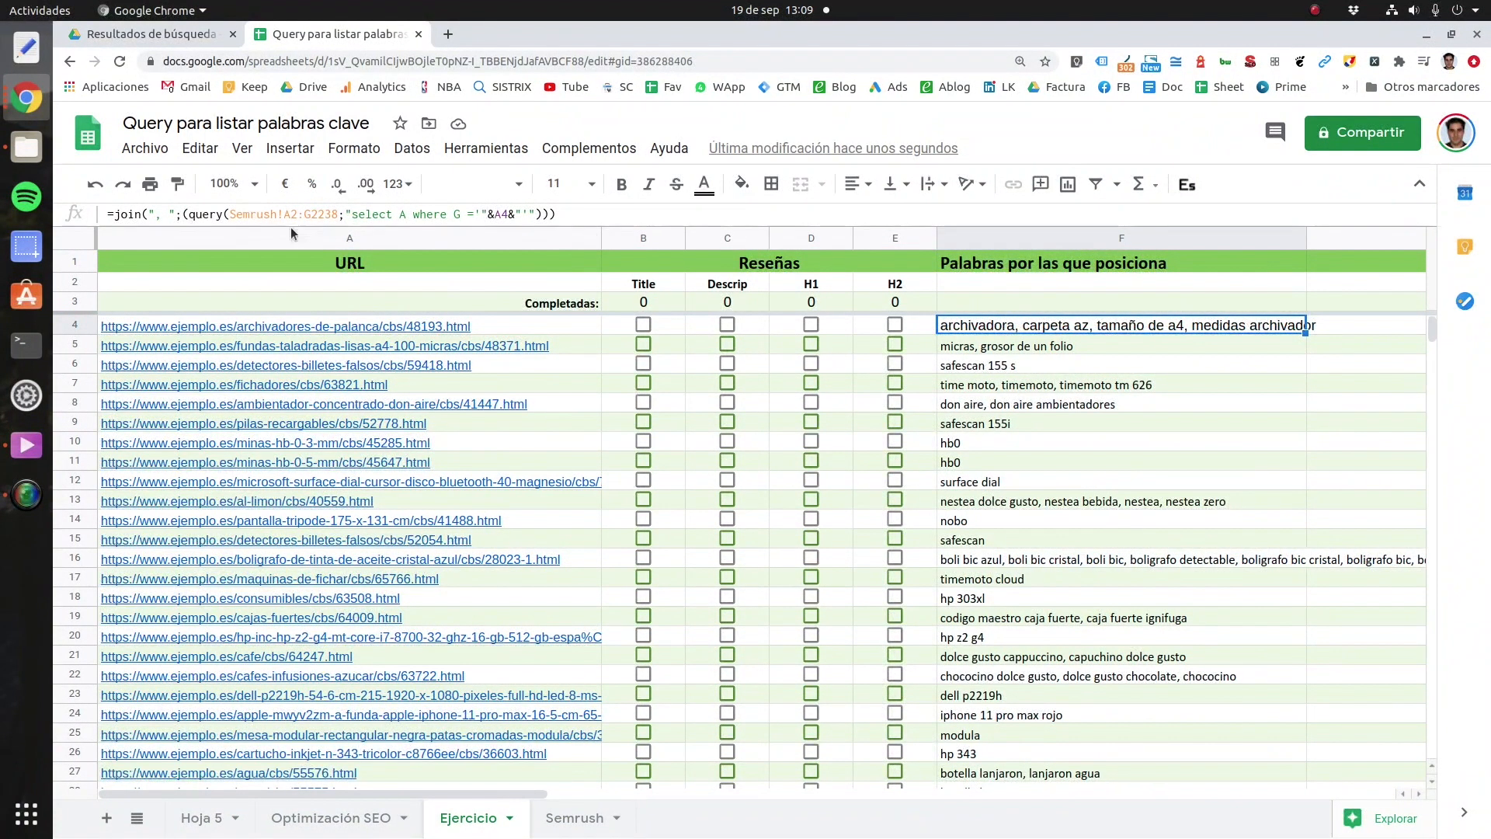
left_click(402, 212)
double_click(404, 215)
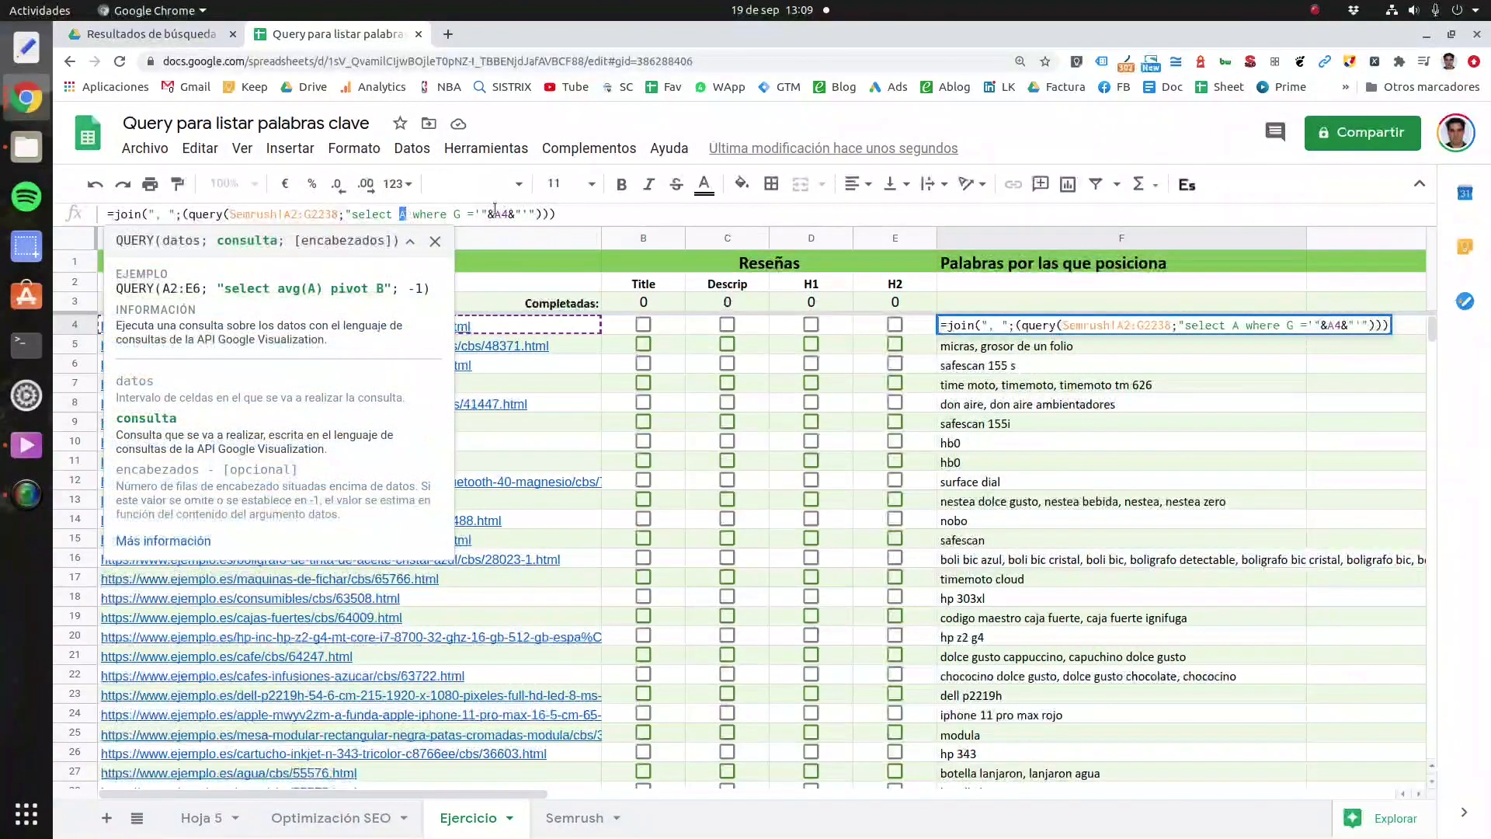
Step: Go through the keyword formulas from F5 down to F11, and examine the JOIN function and its delimiter argument in F11
left_click(983, 355)
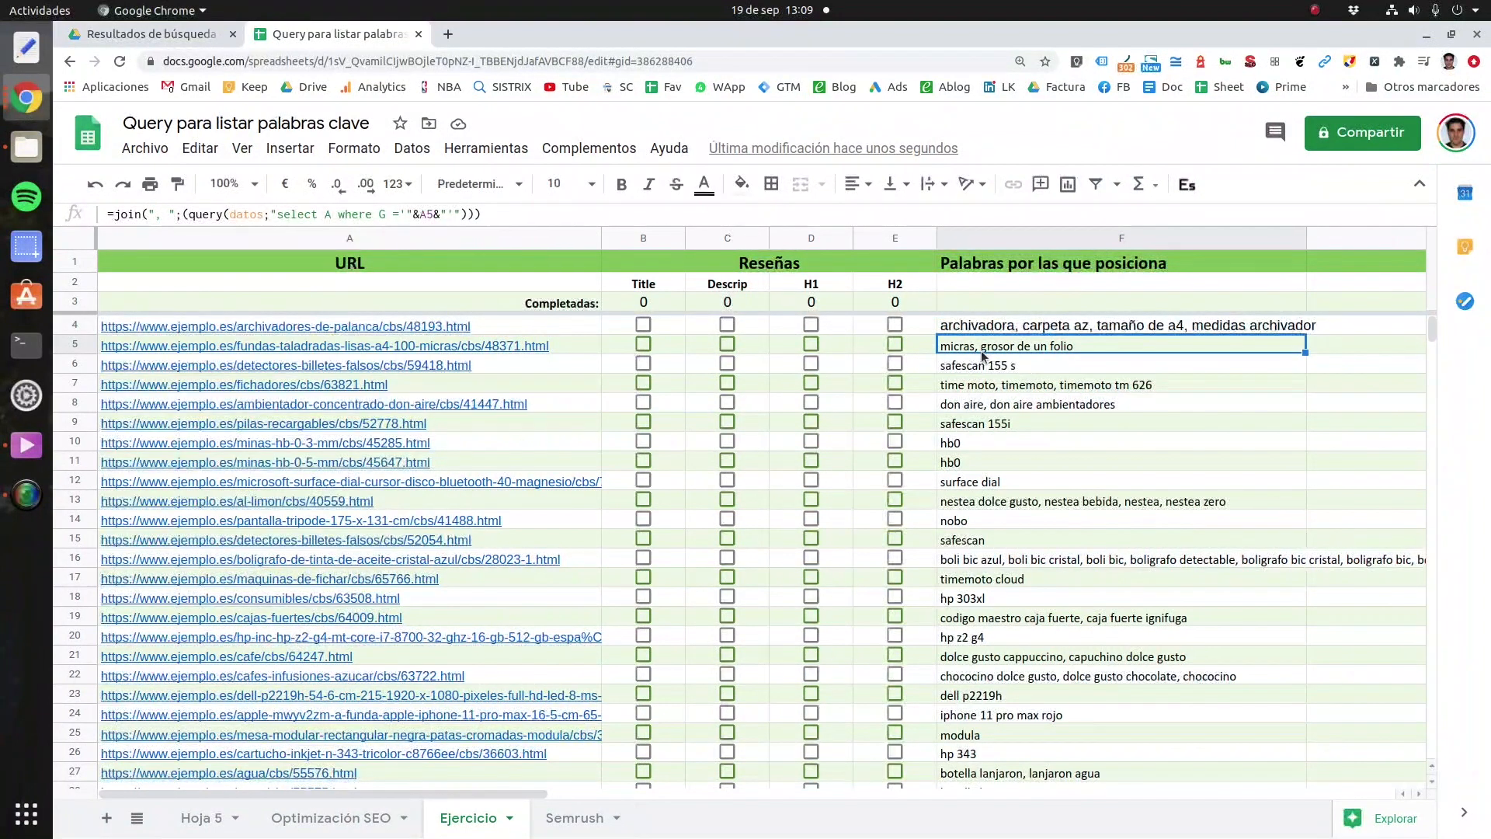
key("Down")
key("Down")
key("Down")
key("Down")
key("Down")
key("Down")
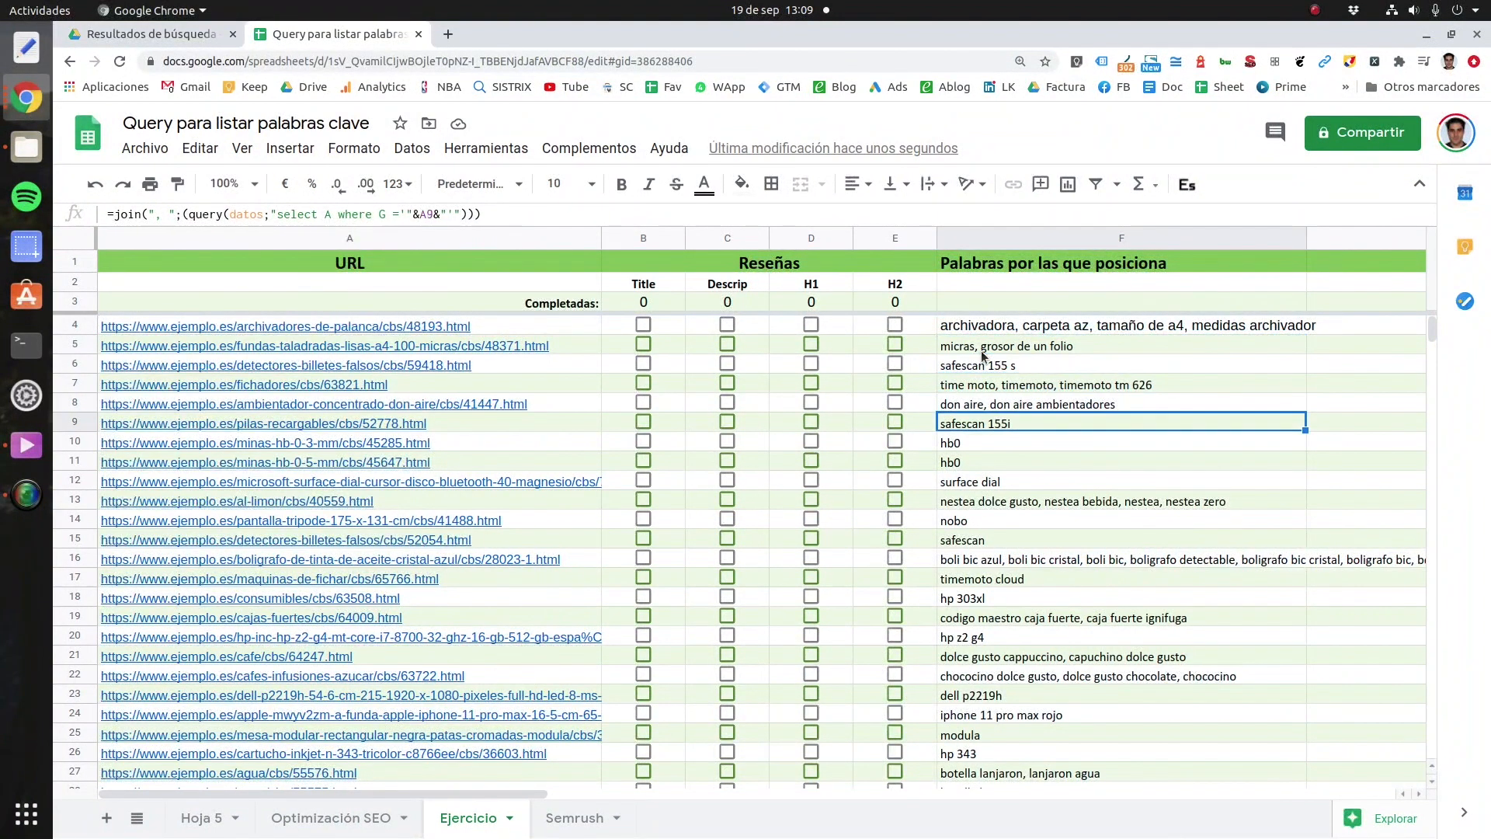
left_click(110, 217)
left_click_drag(115, 215, 150, 214)
left_click(158, 215)
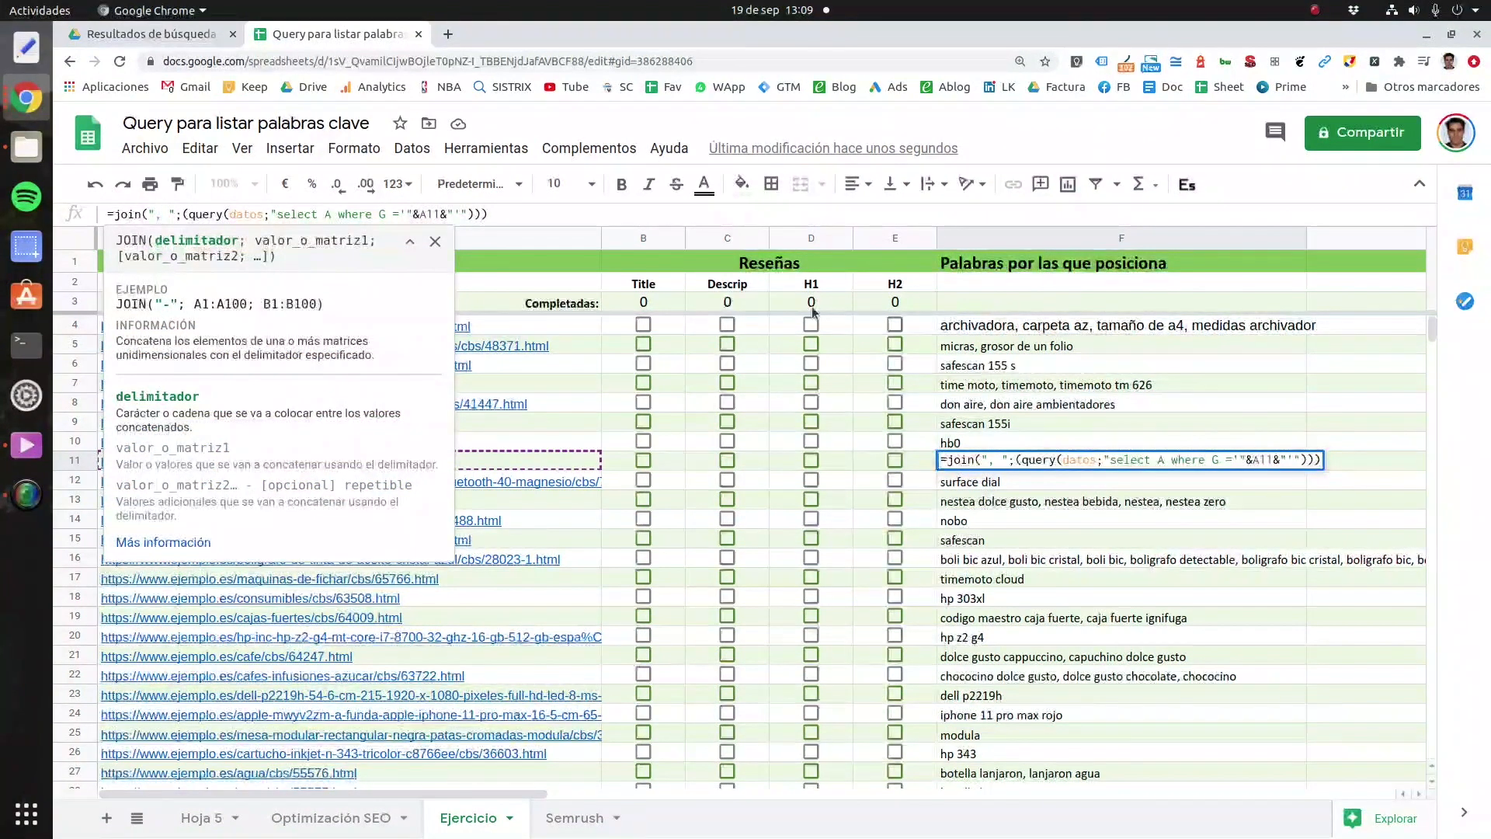
left_click(554, 209)
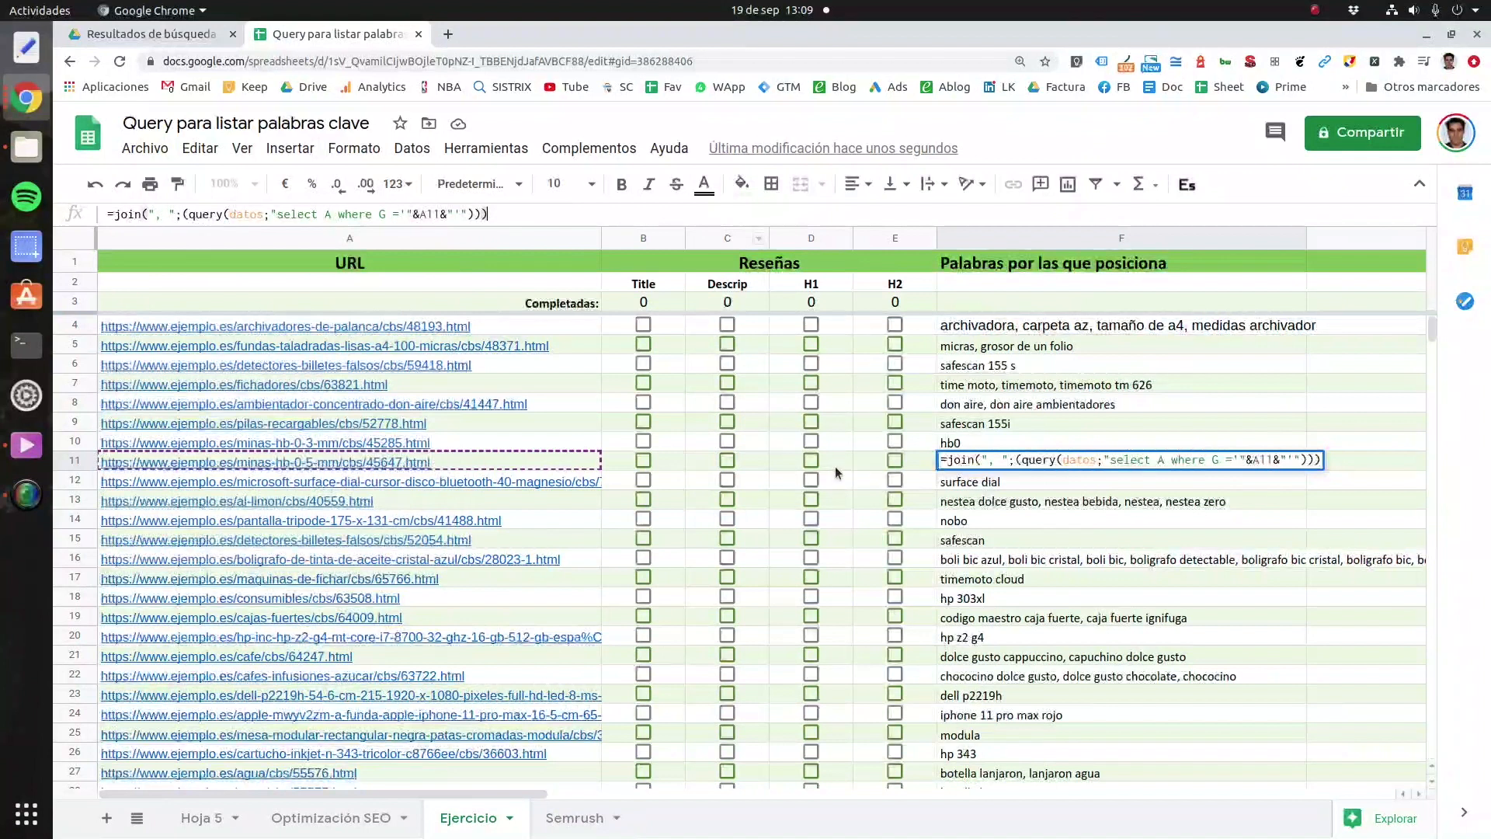